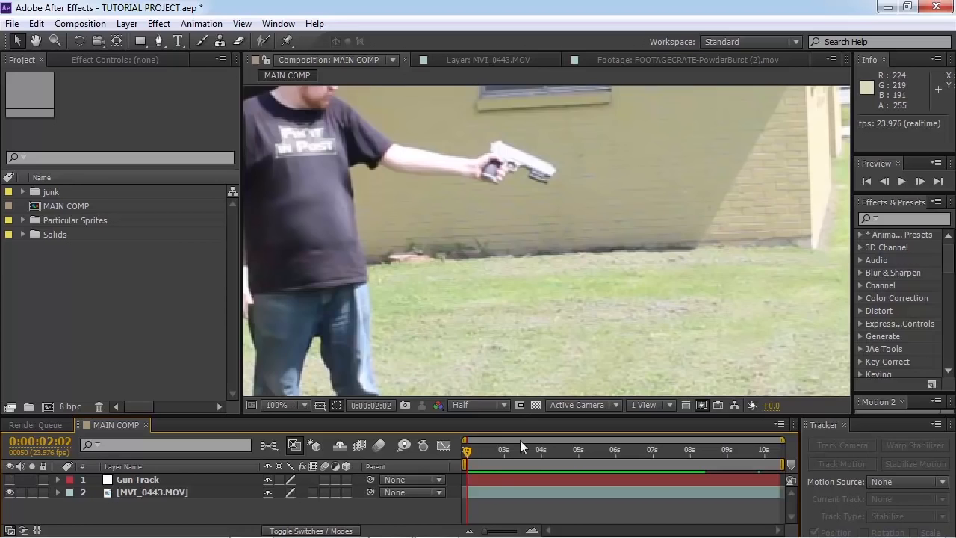
{"action": "left_click_drag", "start_coordinate": [474, 450], "coordinate": [551, 463]}
{"action": "key", "text": "space"}
{"action": "left_click_drag", "start_coordinate": [481, 290], "coordinate": [696, 369]}
{"action": "mouse_move", "coordinate": [549, 465]}
{"action": "left_mouse_down"}
{"action": "mouse_move", "coordinate": [557, 455]}
{"action": "mouse_move", "coordinate": [671, 469]}
{"action": "mouse_move", "coordinate": [485, 475]}
{"action": "mouse_move", "coordinate": [549, 473]}
{"action": "left_mouse_up"}
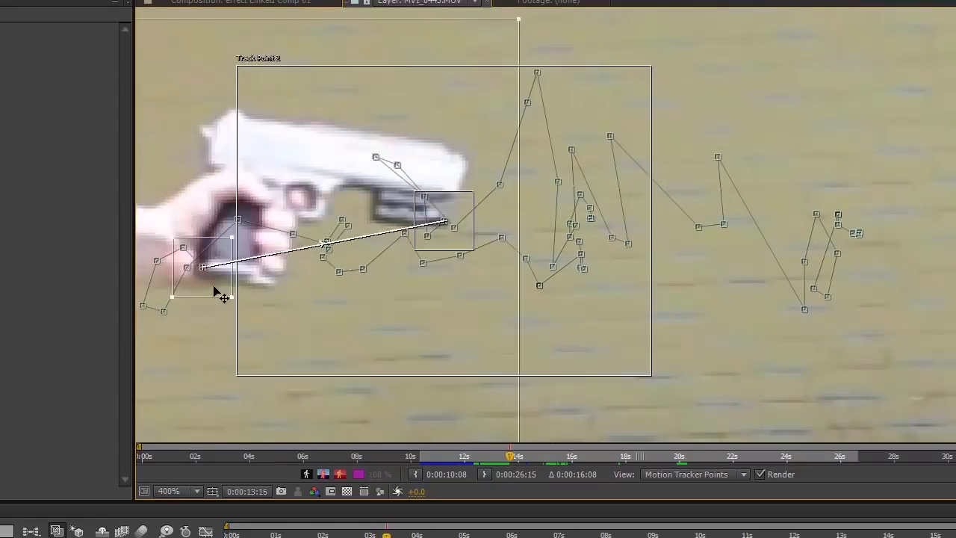
Go through the MVI_0443.MOV layer frame by frame and correct the two motion track points' positions on the gun by hand
{"action": "key", "text": "Page_Down"}
{"action": "left_click_drag", "start_coordinate": [214, 292], "coordinate": [453, 337]}
{"action": "scroll", "coordinate": [750, 331], "scroll_direction": "down", "scroll_amount": 1}
{"action": "key", "text": "Page_Down"}
{"action": "scroll", "coordinate": [453, 337], "scroll_direction": "up", "scroll_amount": 1}
{"action": "key", "text": "Page_Down"}
{"action": "left_click_drag", "start_coordinate": [720, 210], "coordinate": [520, 385]}
{"action": "key", "text": "Page_Down"}
{"action": "key", "text": "Page_Down"}
{"action": "key", "text": "Page_Down"}
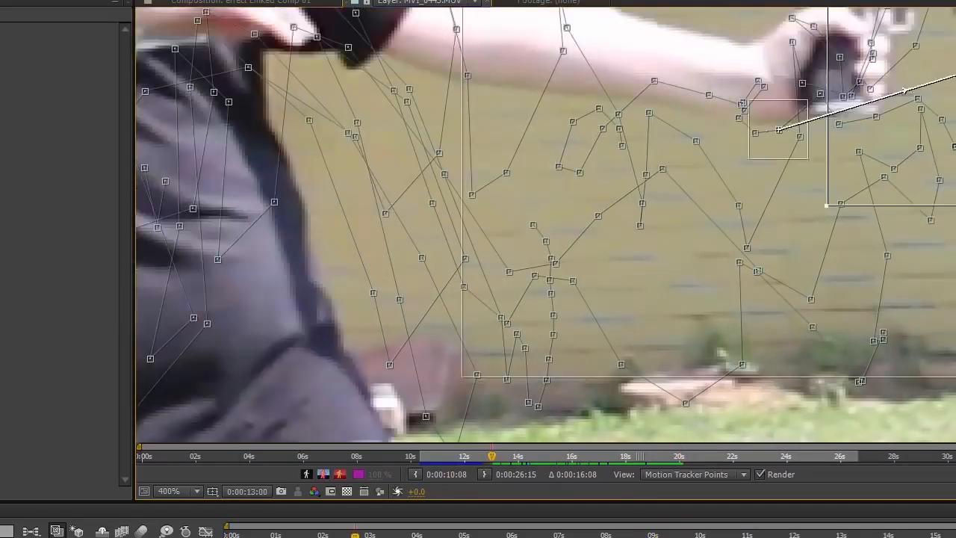
{"action": "key", "text": "Page_Down"}
{"action": "left_click_drag", "start_coordinate": [778, 130], "coordinate": [375, 186]}
{"action": "key", "text": "Page_Down"}
{"action": "key", "text": "Page_Down"}
{"action": "key", "text": "Page_Down"}
{"action": "key", "text": "Page_Down"}
{"action": "key", "text": "Page_Down"}
{"action": "key", "text": "Page_Down"}
{"action": "key", "text": "Page_Down"}
{"action": "key", "text": "Page_Down"}
{"action": "key", "text": "Page_Down"}
{"action": "key", "text": "Page_Down"}
{"action": "key", "text": "Page_Down"}
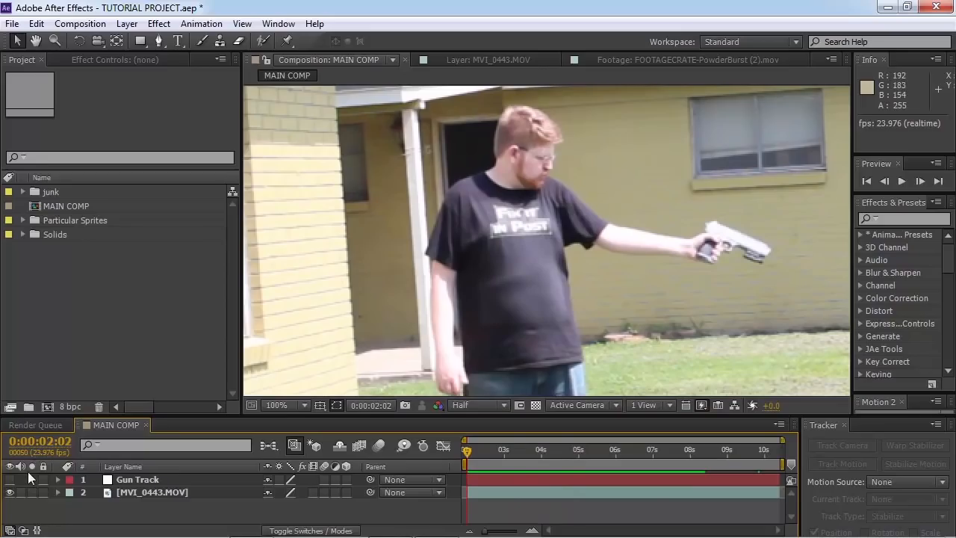
Make the Gun Track layer visible and set the current time to 0:00:04:00
{"action": "left_click", "coordinate": [10, 479]}
{"action": "left_click_drag", "start_coordinate": [466, 450], "coordinate": [538, 451]}
Create a white spot light named Emitter 1 with 60% intensity, a 0° cone angle and no falloff, and recheck its settings
{"action": "left_click", "coordinate": [127, 23]}
{"action": "mouse_move", "coordinate": [187, 39]}
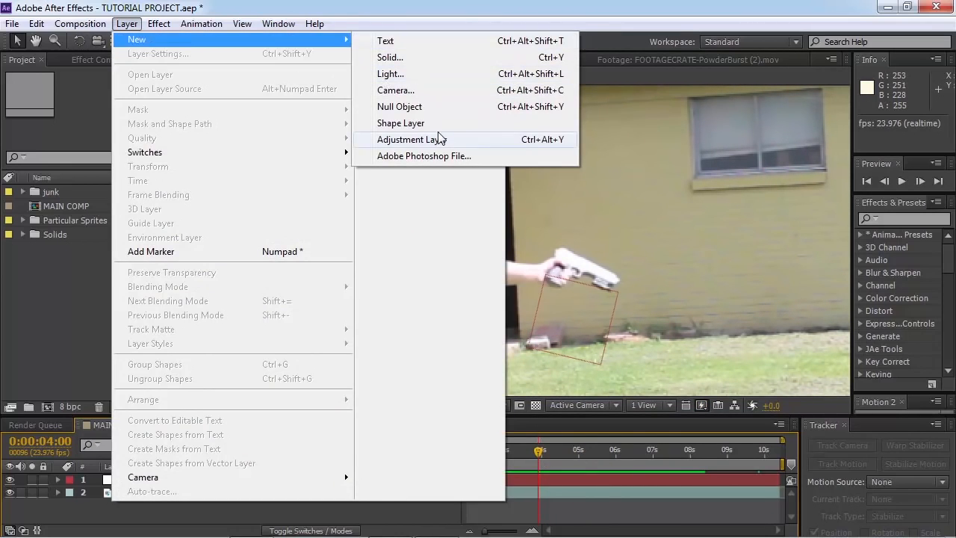
{"action": "left_click", "coordinate": [417, 75]}
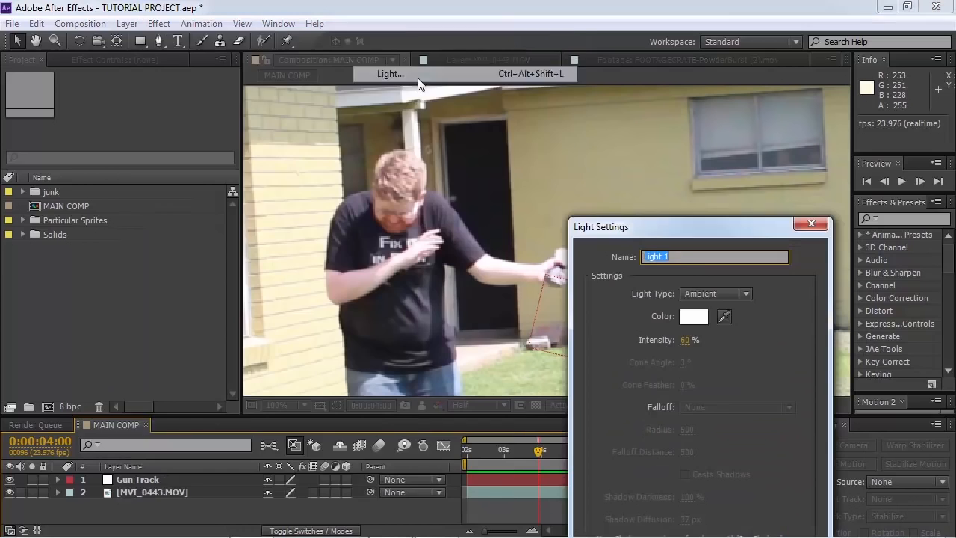
{"action": "left_click", "coordinate": [710, 294]}
{"action": "left_click", "coordinate": [732, 331]}
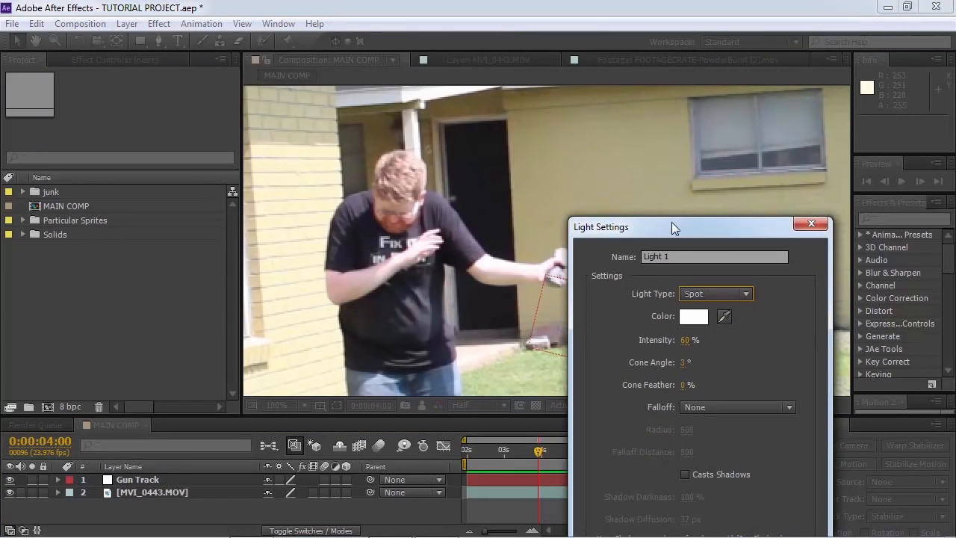
{"action": "left_click_drag", "start_coordinate": [670, 235], "coordinate": [409, 114]}
{"action": "left_click", "coordinate": [432, 240]}
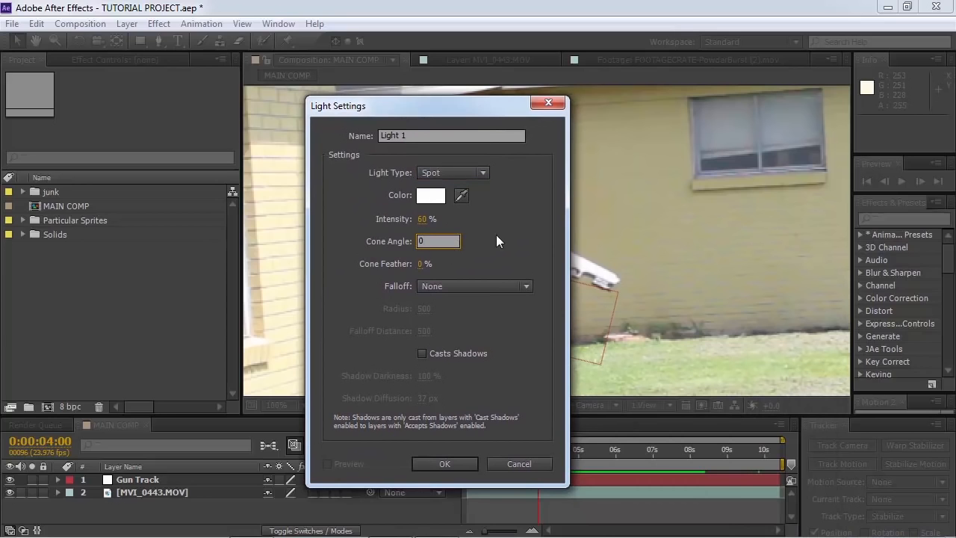
{"action": "key", "text": "Return"}
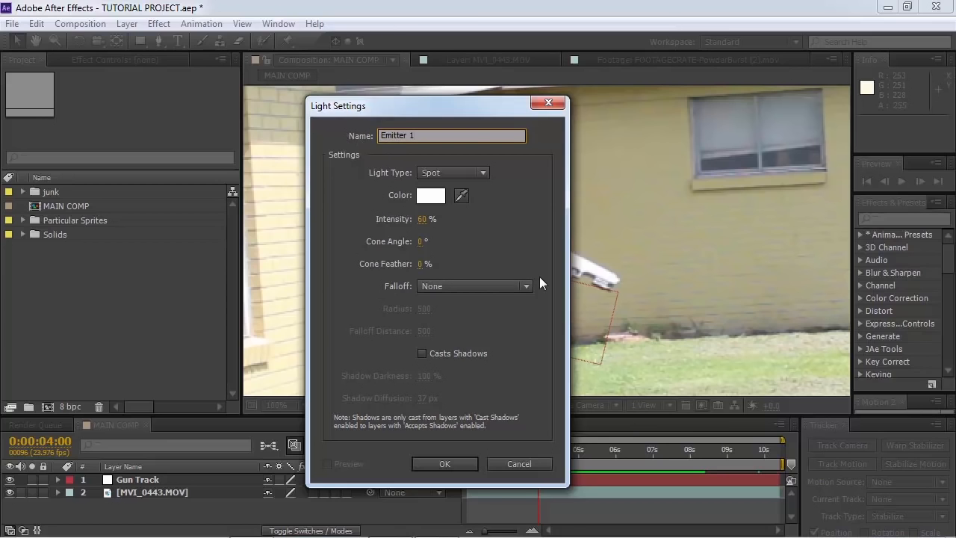
{"action": "left_click", "coordinate": [462, 464]}
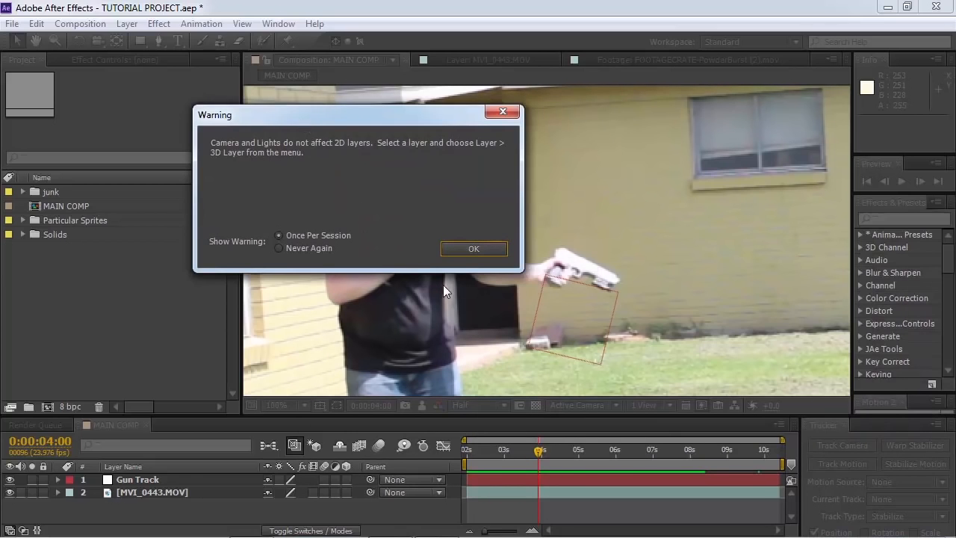
{"action": "left_click", "coordinate": [496, 250]}
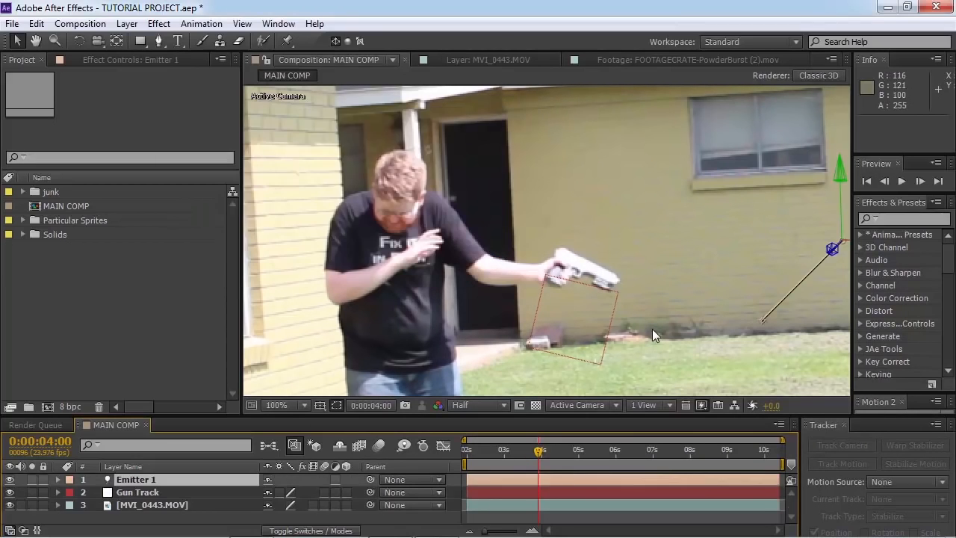
{"action": "double_click", "coordinate": [134, 482]}
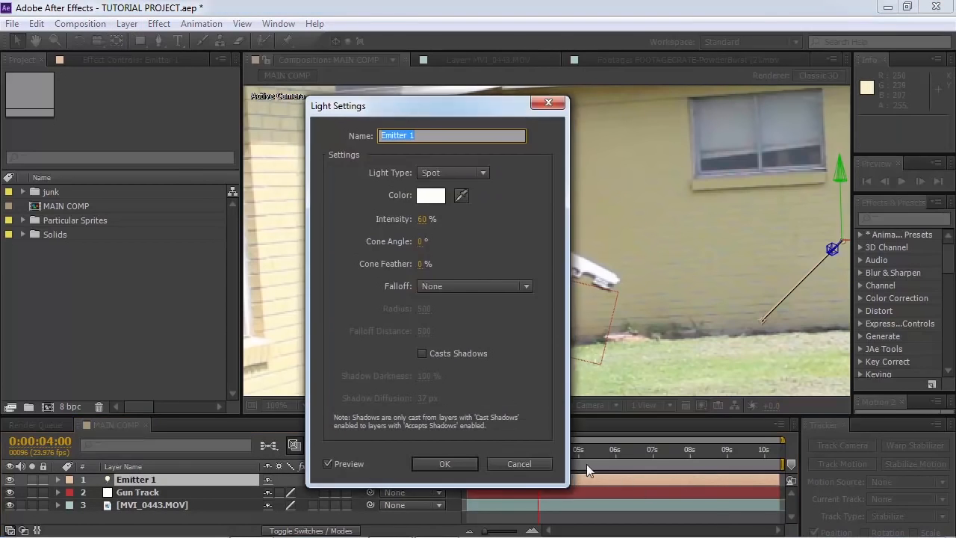
{"action": "left_click", "coordinate": [534, 464]}
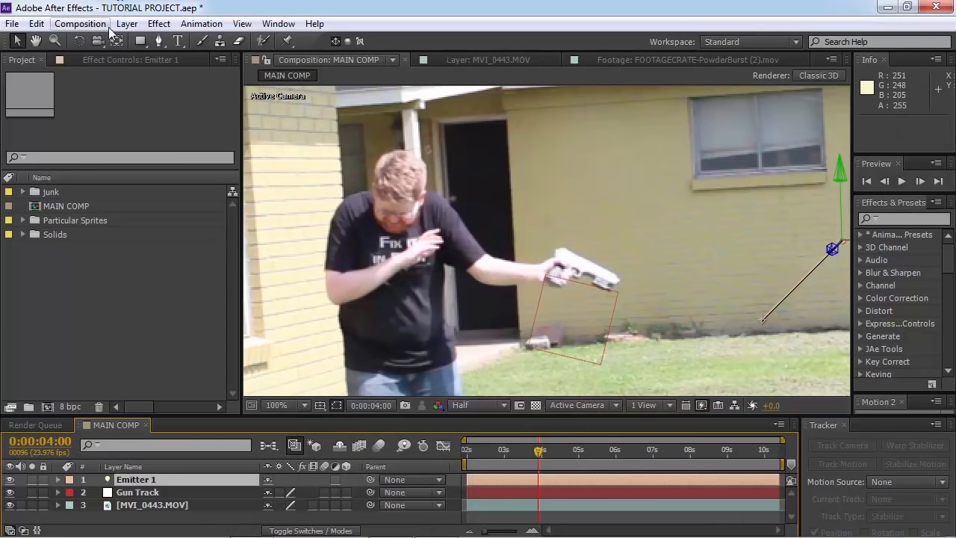
Set the Emitter 1 light's auto-orientation to Off
{"action": "left_click", "coordinate": [138, 27]}
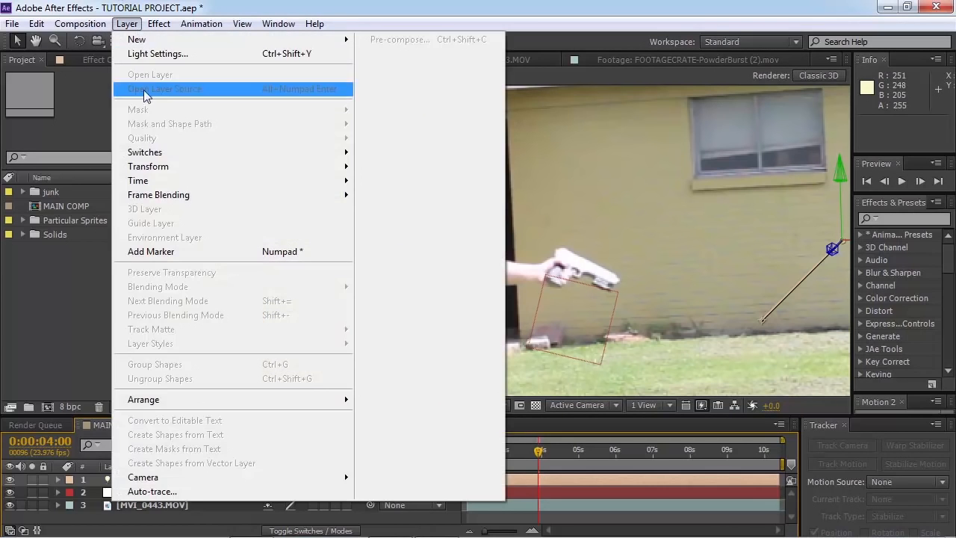
{"action": "mouse_move", "coordinate": [208, 175]}
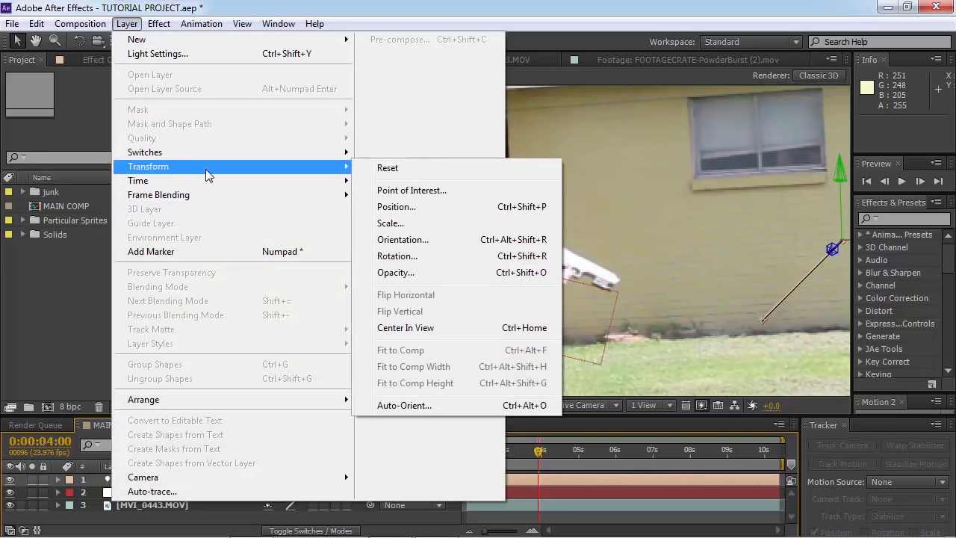
{"action": "left_click", "coordinate": [404, 405]}
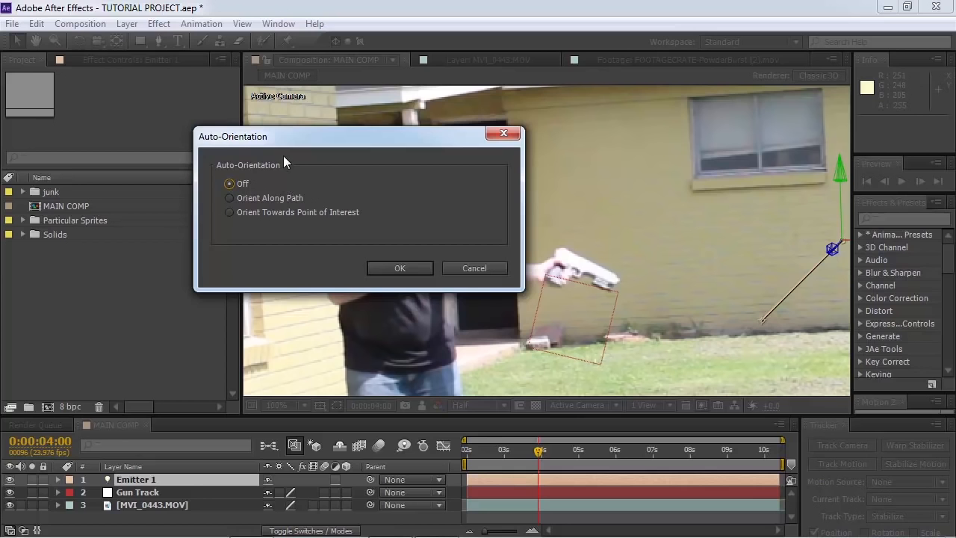
{"action": "left_click", "coordinate": [400, 268]}
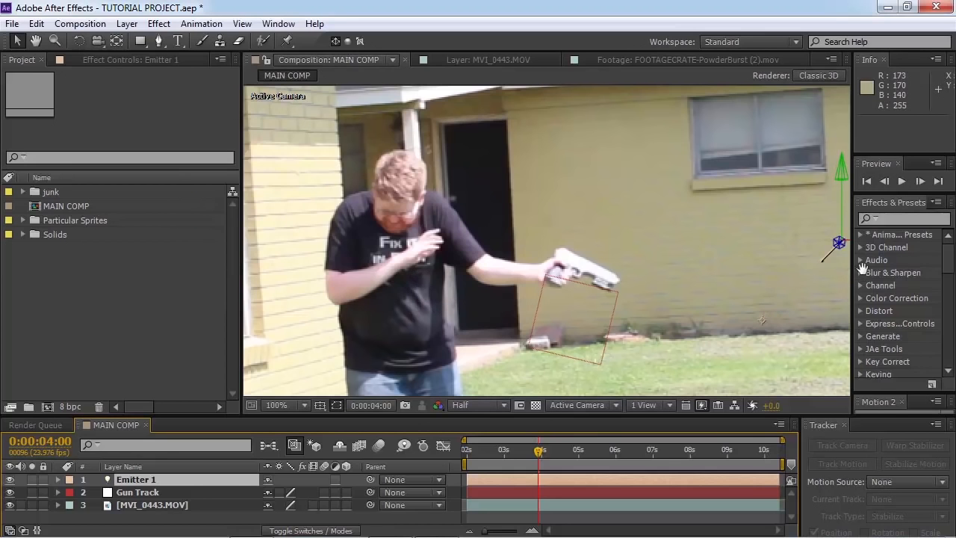
Parent the Emitter 1 light to the Gun Track layer
{"action": "key", "text": "h"}
{"action": "left_click_drag", "start_coordinate": [812, 265], "coordinate": [699, 258]}
{"action": "key", "text": "v"}
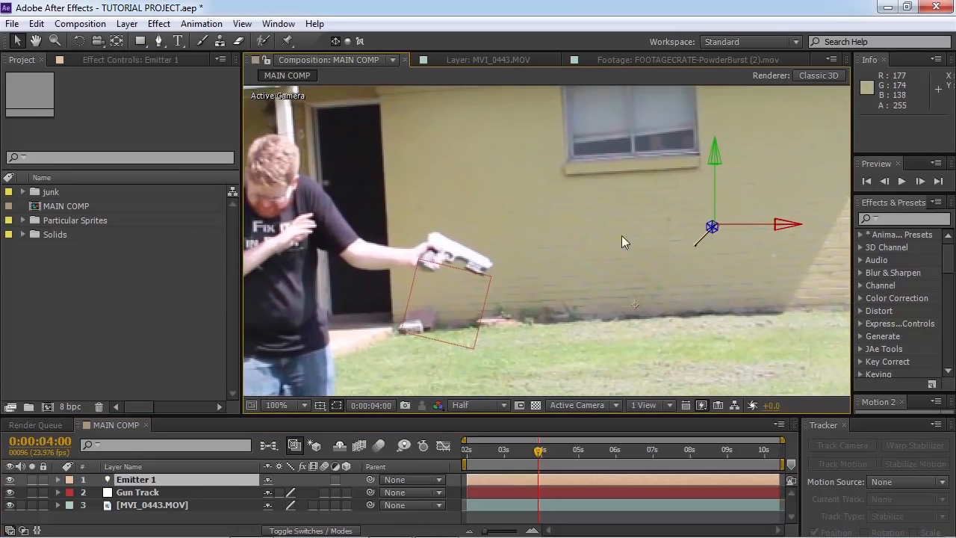
{"action": "left_click", "coordinate": [146, 480]}
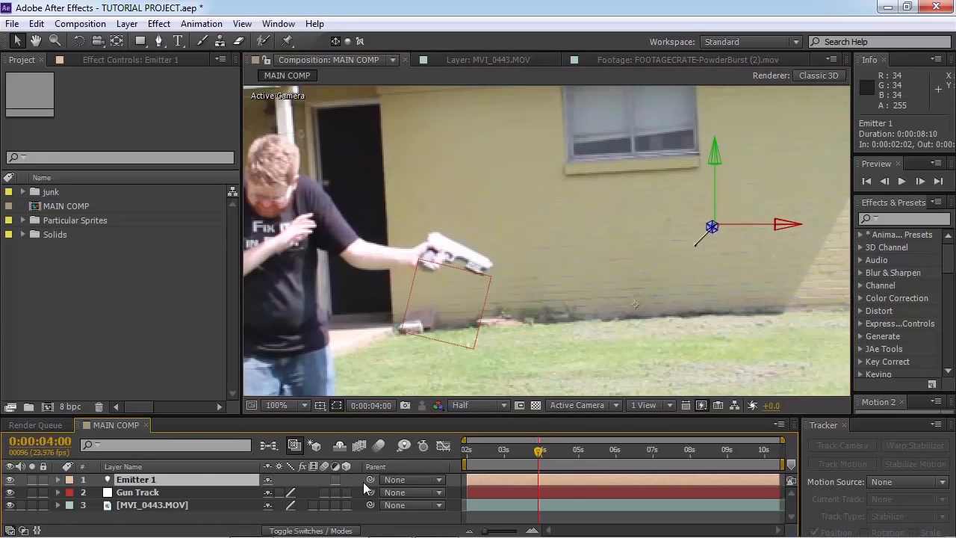
{"action": "left_click_drag", "start_coordinate": [371, 480], "coordinate": [181, 489]}
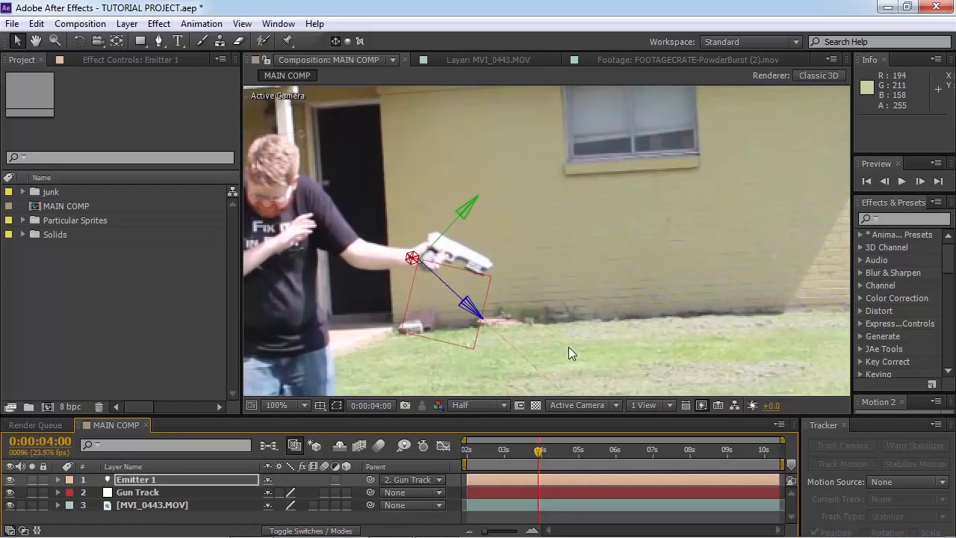
Try moving the Emitter 1 light freehand from the grip along the gun and undo the move
{"action": "left_click_drag", "start_coordinate": [536, 453], "coordinate": [524, 454]}
{"action": "key", "text": "space"}
{"action": "left_click_drag", "start_coordinate": [512, 256], "coordinate": [511, 222]}
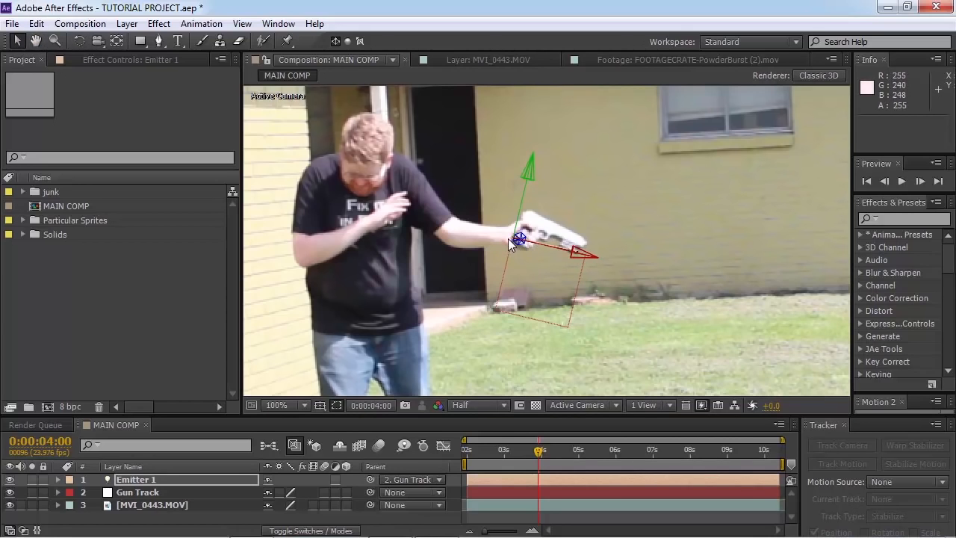
{"action": "left_click_drag", "start_coordinate": [508, 238], "coordinate": [563, 259]}
{"action": "key", "text": "ctrl+z"}
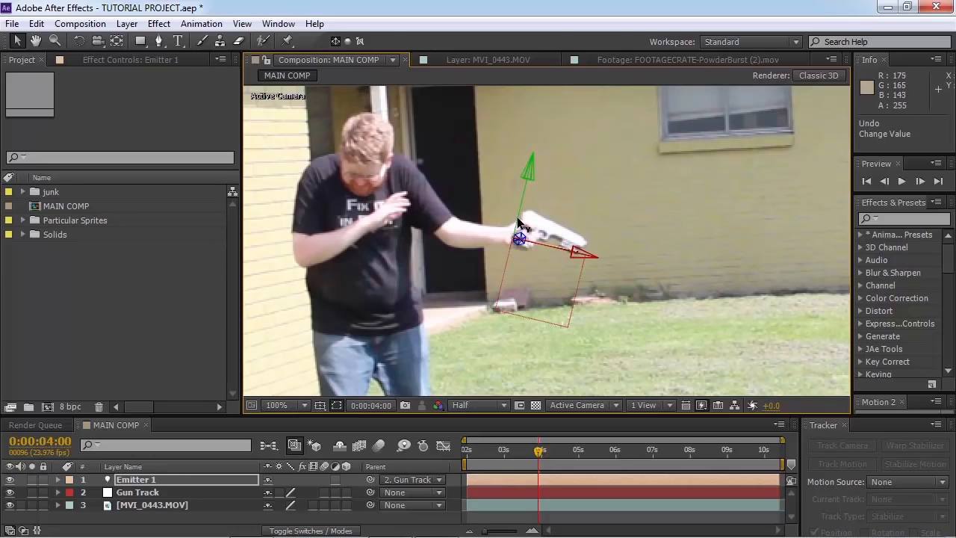
Move the Emitter 1 light along its Y and X axes onto the gun's muzzle, at about 87.6, -14.3, 0.0
{"action": "left_click_drag", "start_coordinate": [518, 217], "coordinate": [518, 204]}
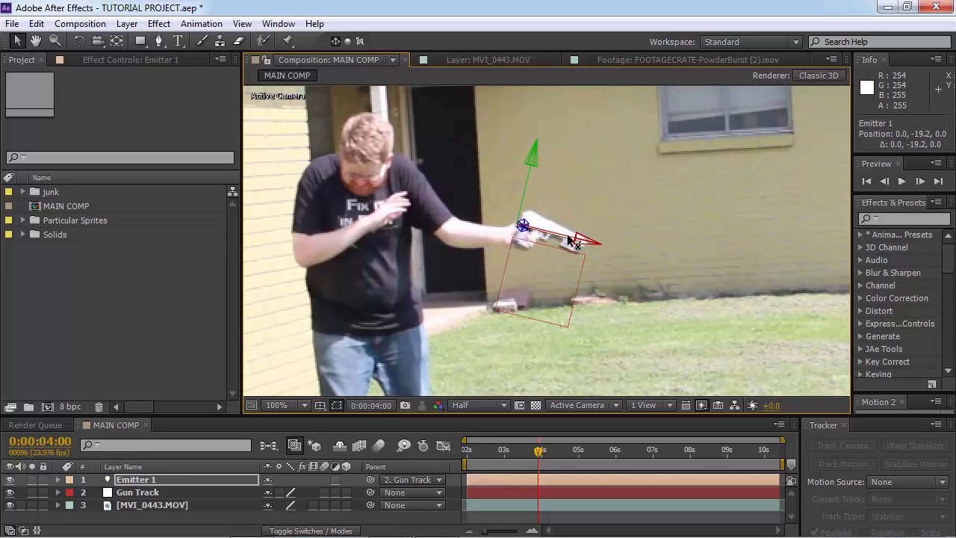
{"action": "left_click_drag", "start_coordinate": [567, 240], "coordinate": [628, 256]}
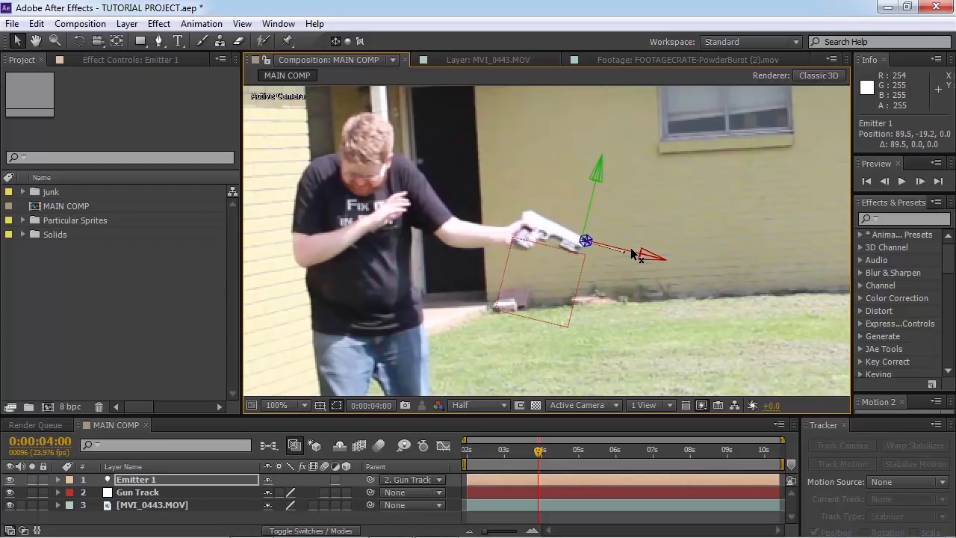
{"action": "left_click_drag", "start_coordinate": [587, 221], "coordinate": [586, 225]}
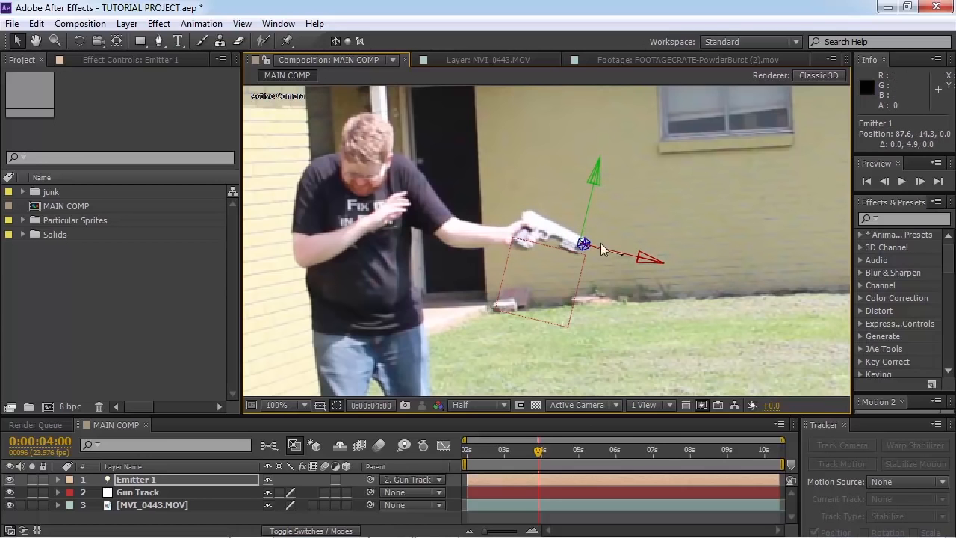
Nudge the Emitter 1 light slightly forward along its X axis at 0:00:04:13 and play on to 0:00:05:00 to check its placement
{"action": "key", "text": "period"}
{"action": "key", "text": "space"}
{"action": "key", "text": "space"}
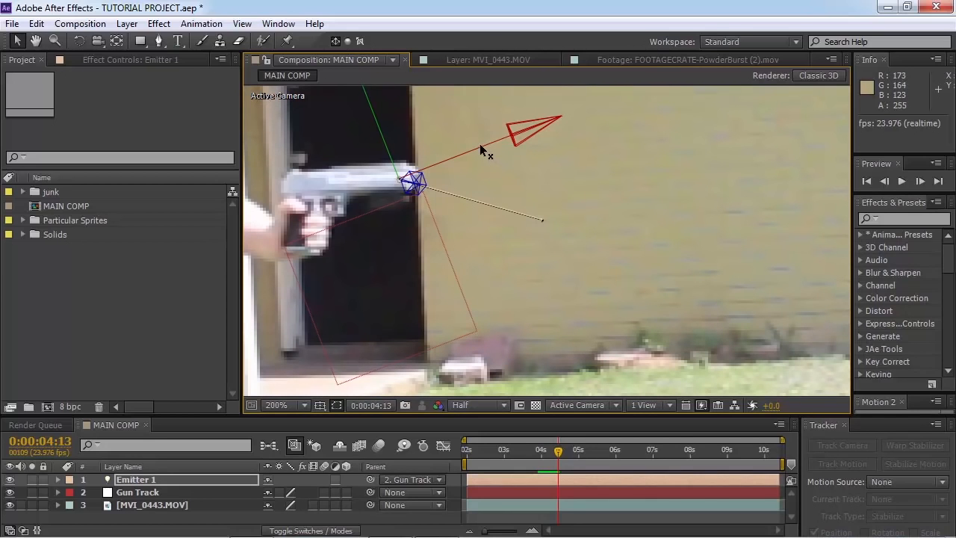
{"action": "left_click_drag", "start_coordinate": [481, 145], "coordinate": [494, 142]}
{"action": "key", "text": "space"}
{"action": "key", "text": "space"}
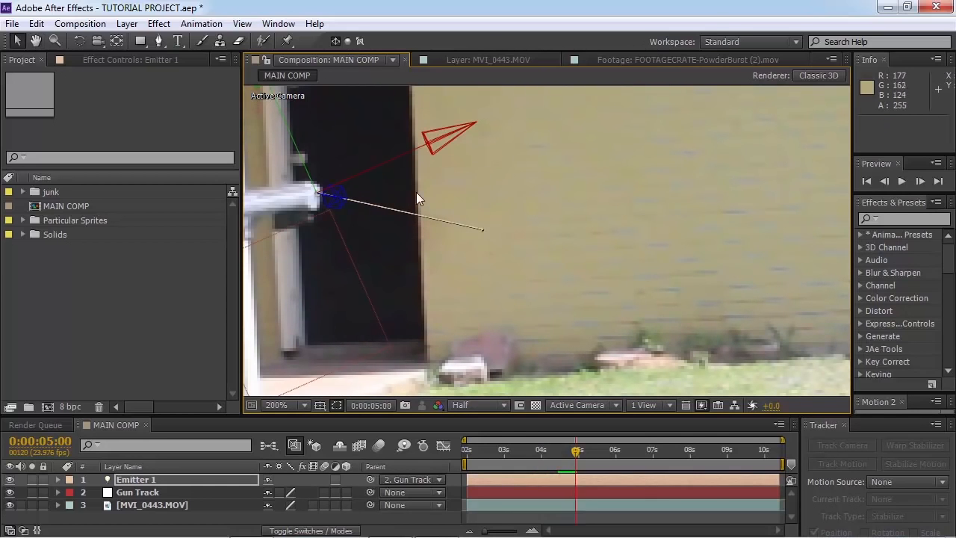
Rotate the Emitter 1 light to aim forward from the gun barrel, with an orientation of about 282.7° in X and 62.4° in Y
{"action": "left_click_drag", "start_coordinate": [416, 192], "coordinate": [607, 304]}
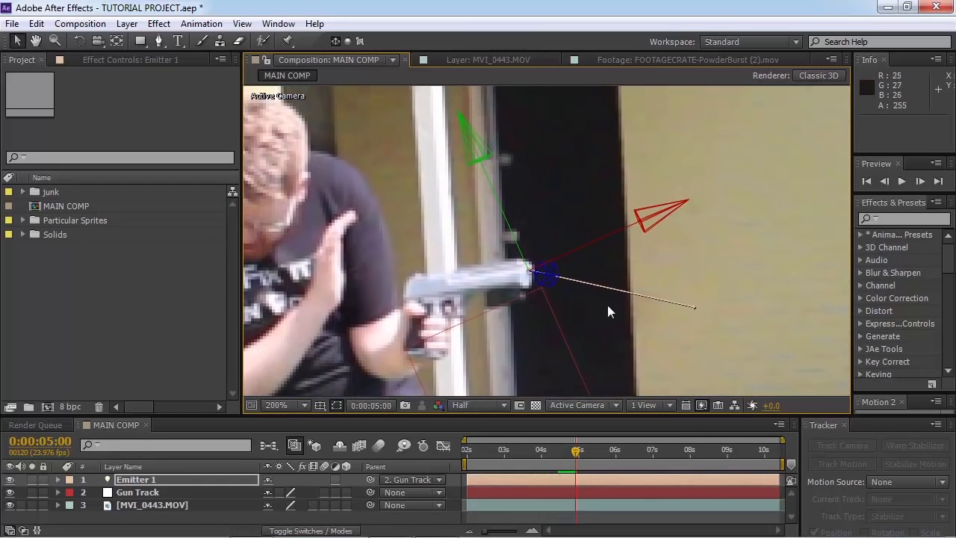
{"action": "left_click", "coordinate": [80, 42]}
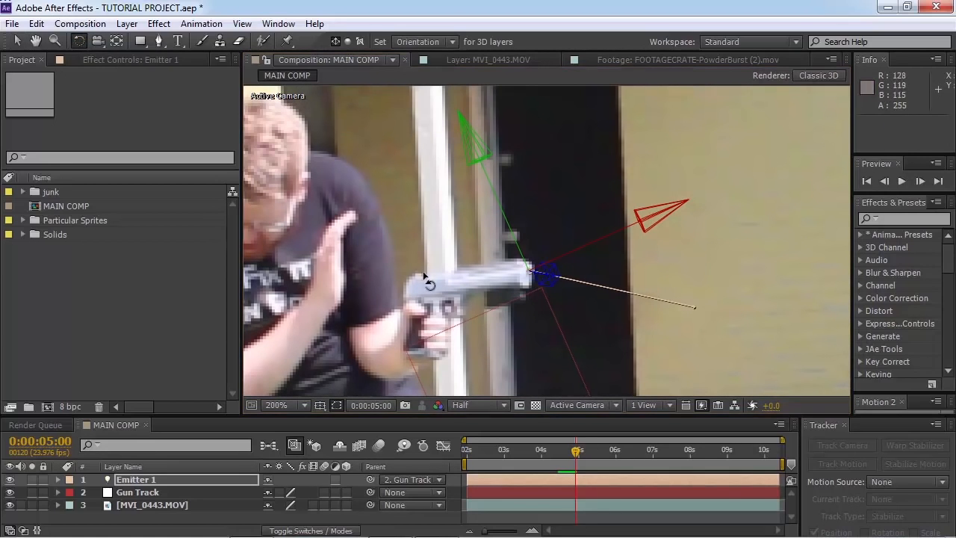
{"action": "key", "text": "ctrl+z"}
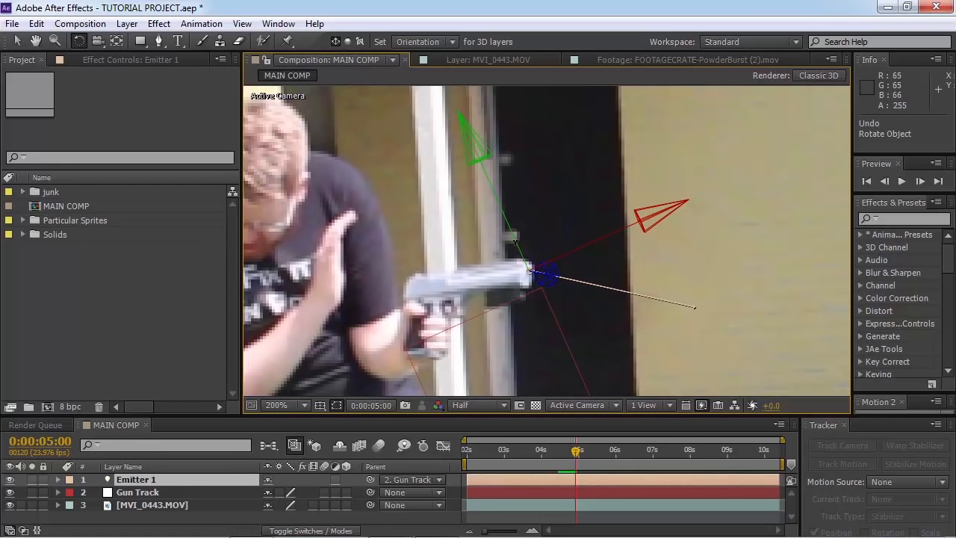
{"action": "left_click_drag", "start_coordinate": [515, 241], "coordinate": [396, 280]}
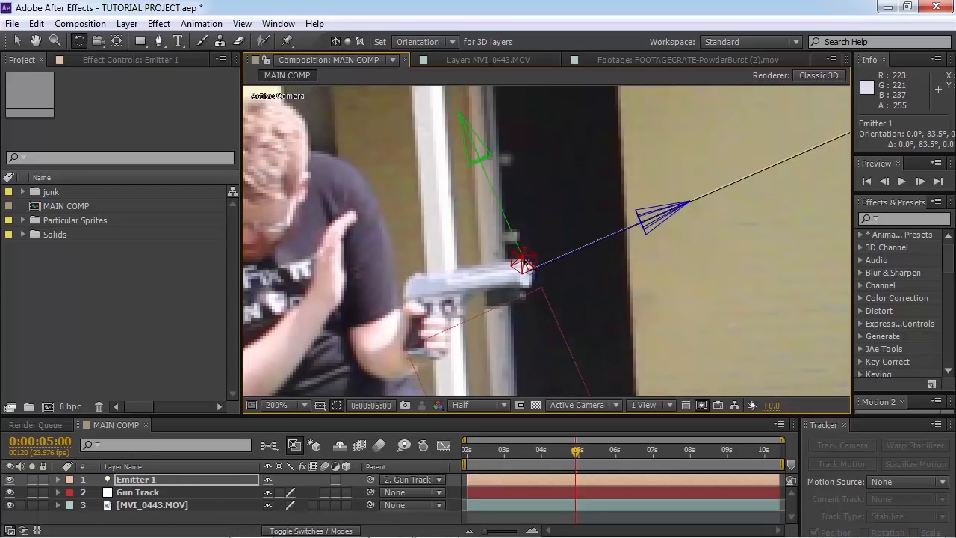
{"action": "left_click_drag", "start_coordinate": [524, 263], "coordinate": [490, 280]}
Play the footage from 0:00:05:00 to 0:00:07:00 and examine how the Emitter 1 light's aim follows the gun
{"action": "scroll", "coordinate": [490, 280], "scroll_direction": "down", "scroll_amount": 4}
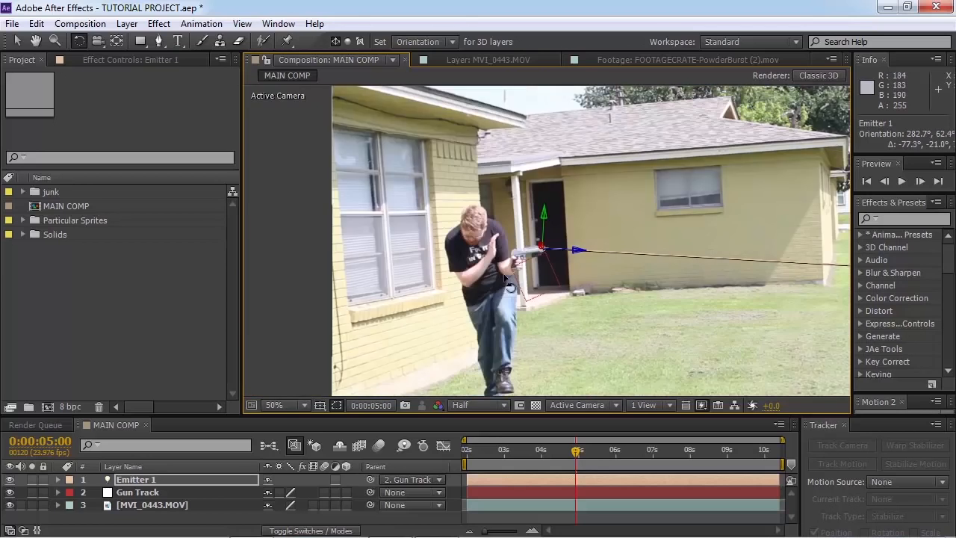
{"action": "scroll", "coordinate": [559, 301], "scroll_direction": "down", "scroll_amount": 1}
{"action": "key", "text": "space"}
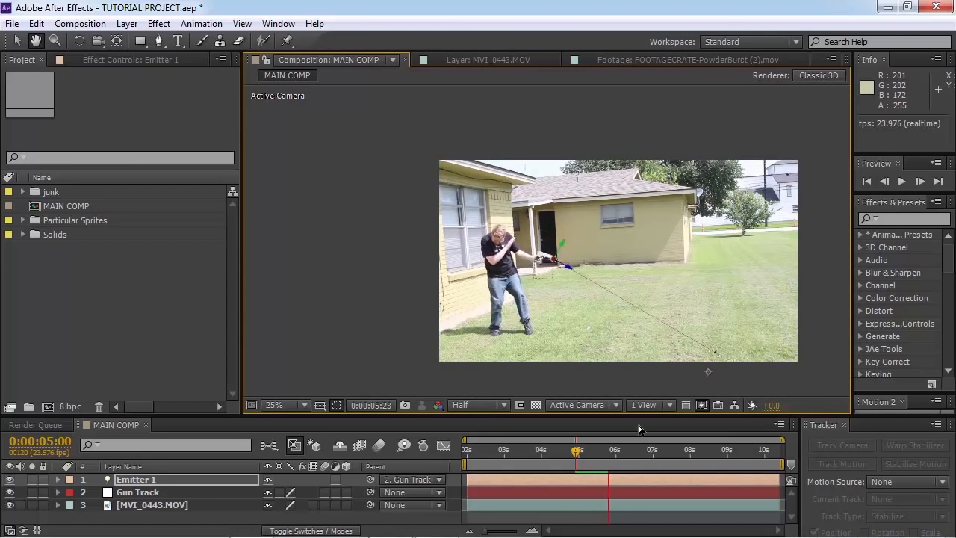
{"action": "left_click", "coordinate": [17, 40]}
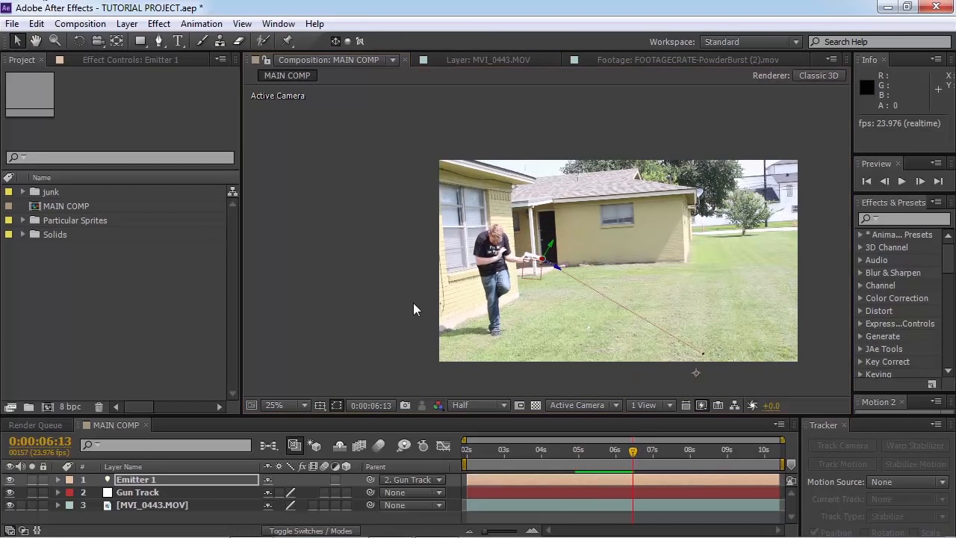
{"action": "left_click", "coordinate": [386, 296]}
{"action": "key", "text": "space"}
{"action": "key", "text": "space"}
{"action": "scroll", "coordinate": [585, 295], "scroll_direction": "up", "scroll_amount": 2}
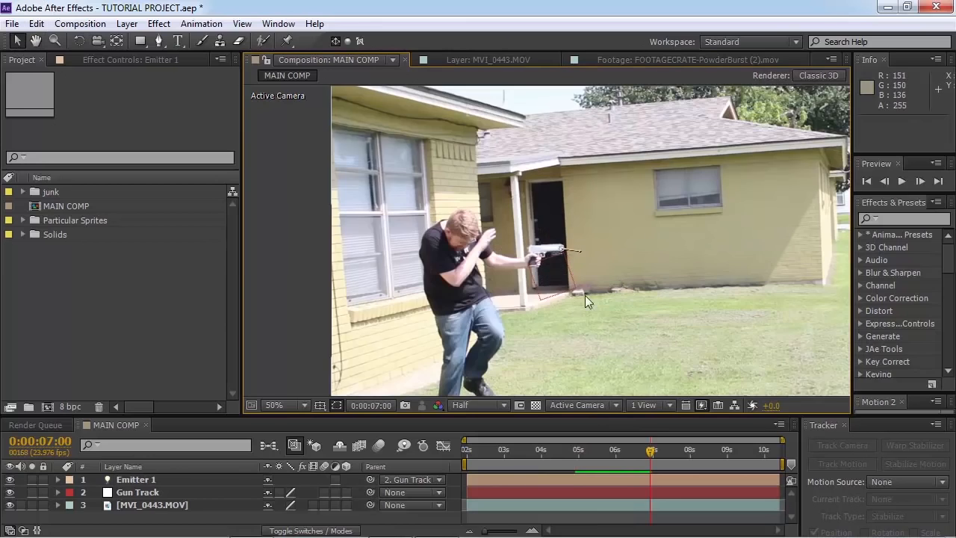
{"action": "left_click", "coordinate": [135, 480]}
{"action": "scroll", "coordinate": [628, 317], "scroll_direction": "down", "scroll_amount": 2}
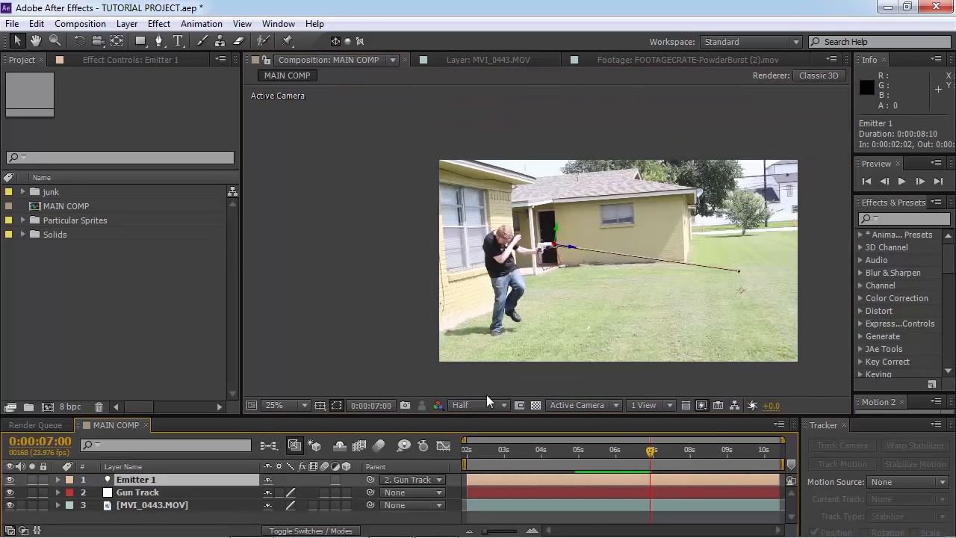
Play the footage from 0:00:04:11 and scrub from 0:00:05:01 to 0:00:06:13, examining how the Emitter 1 light's aim follows the gun
{"action": "left_click_drag", "start_coordinate": [626, 463], "coordinate": [558, 464]}
{"action": "key", "text": "space"}
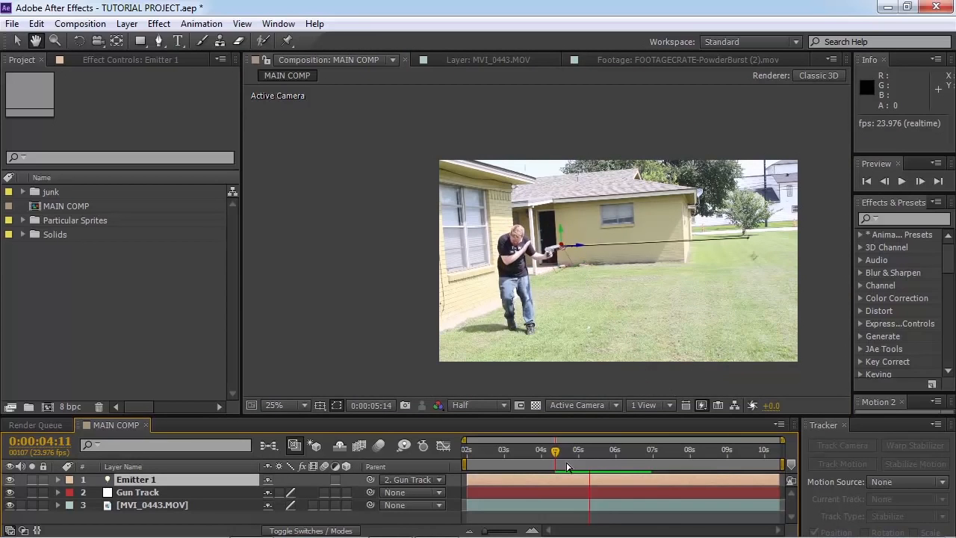
{"action": "key", "text": "space"}
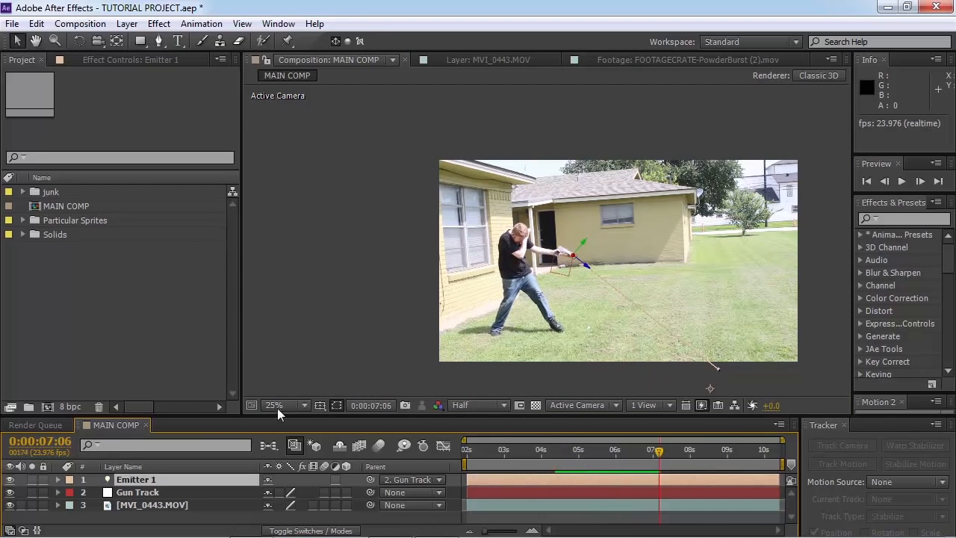
{"action": "left_click", "coordinate": [272, 406]}
{"action": "left_click", "coordinate": [287, 133]}
{"action": "left_click", "coordinate": [579, 452]}
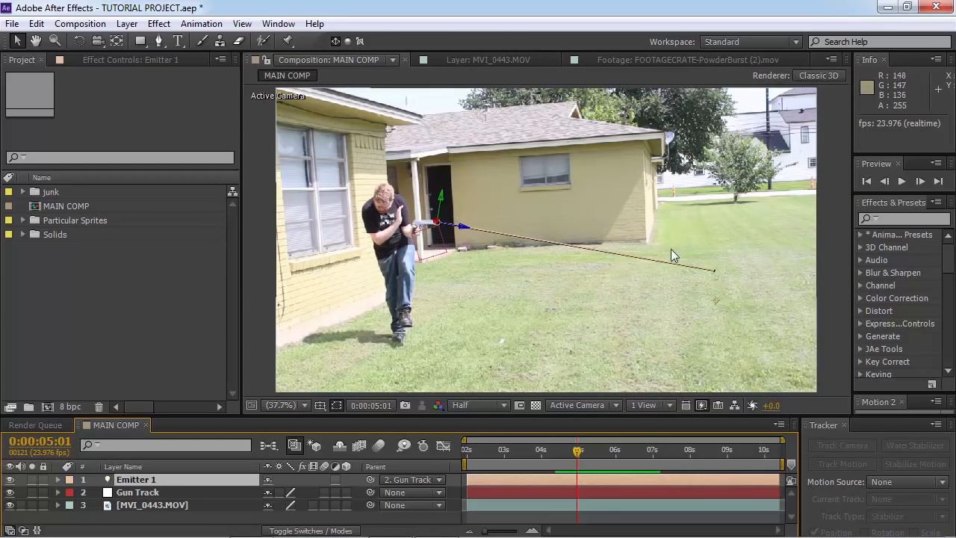
{"action": "left_click_drag", "start_coordinate": [581, 458], "coordinate": [637, 450]}
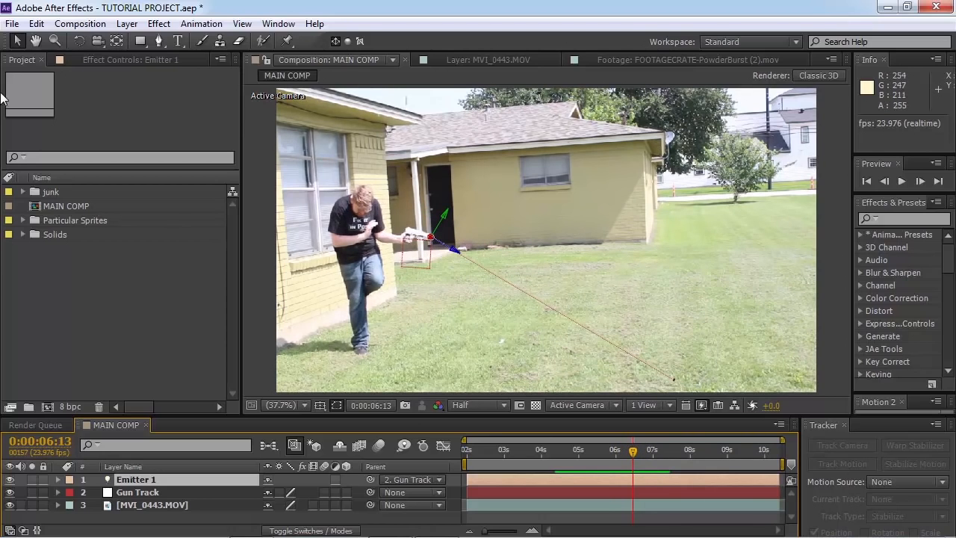
Examine the Emitter 1 light's alignment with the gun muzzle up close at 0:00:06:13, ending with the whole frame fitted in view
{"action": "scroll", "coordinate": [365, 233], "scroll_direction": "up", "scroll_amount": 5}
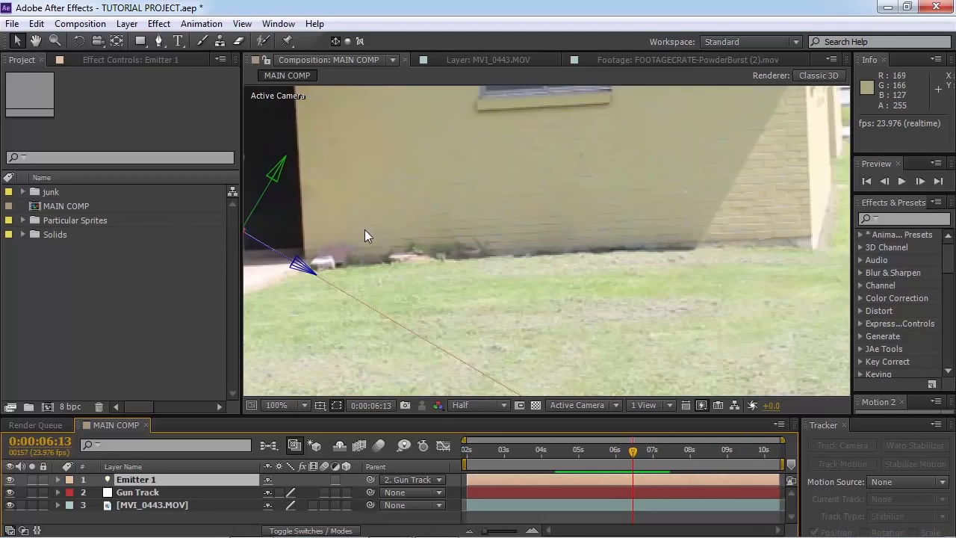
{"action": "left_click_drag", "start_coordinate": [244, 189], "coordinate": [495, 242]}
{"action": "scroll", "coordinate": [496, 243], "scroll_direction": "down", "scroll_amount": 2}
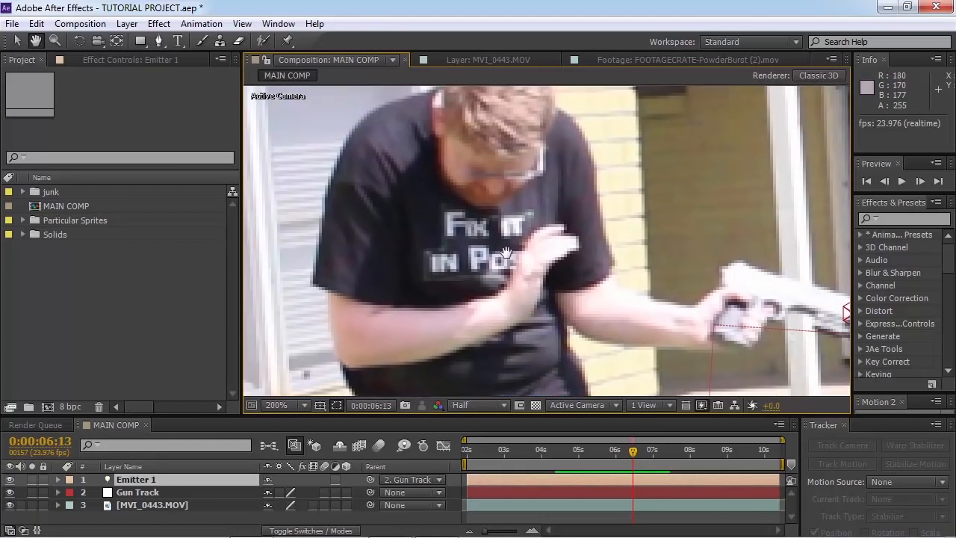
{"action": "left_click_drag", "start_coordinate": [502, 253], "coordinate": [482, 227]}
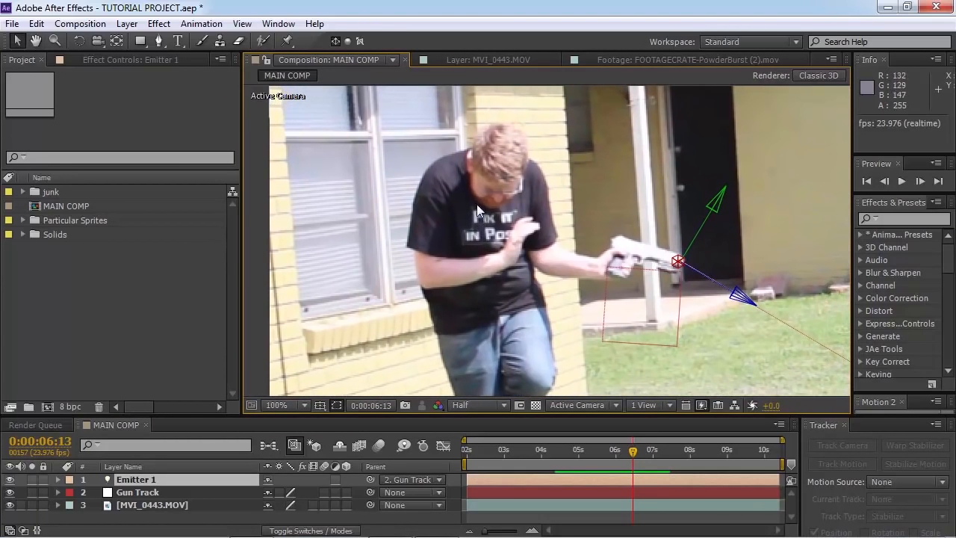
{"action": "left_click", "coordinate": [298, 403]}
{"action": "left_click", "coordinate": [318, 133]}
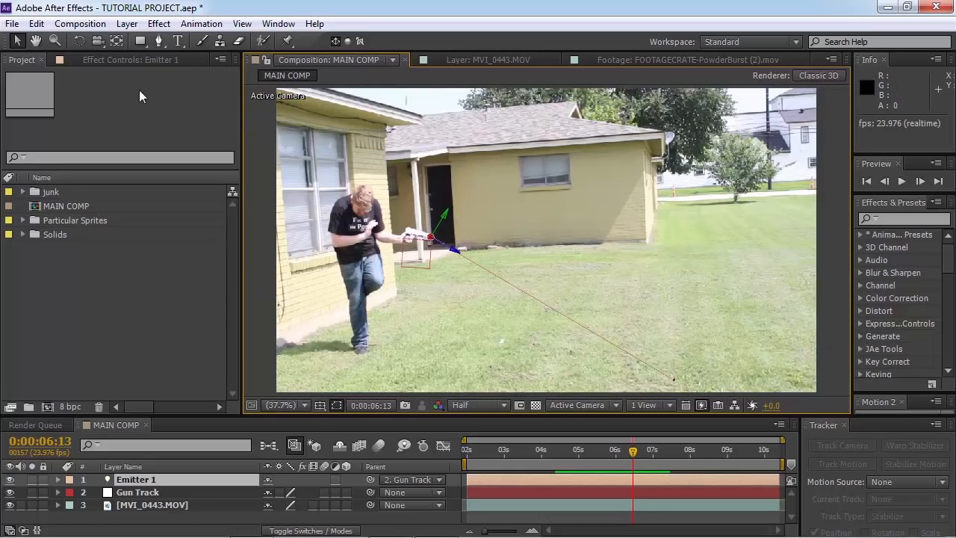
Create a black 1920 x 1080 px solid layer named Particular Bullets in MAIN COMP
{"action": "left_click", "coordinate": [129, 27]}
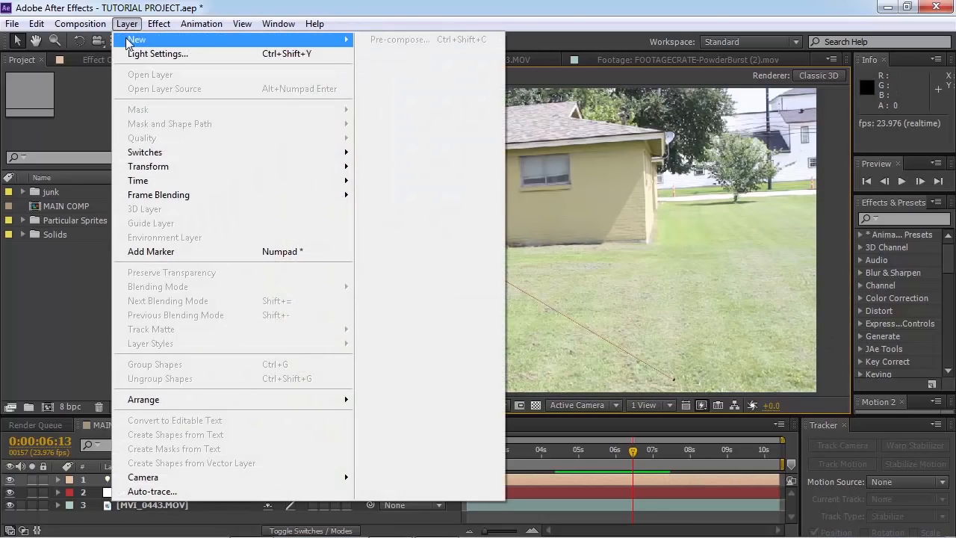
{"action": "mouse_move", "coordinate": [134, 39]}
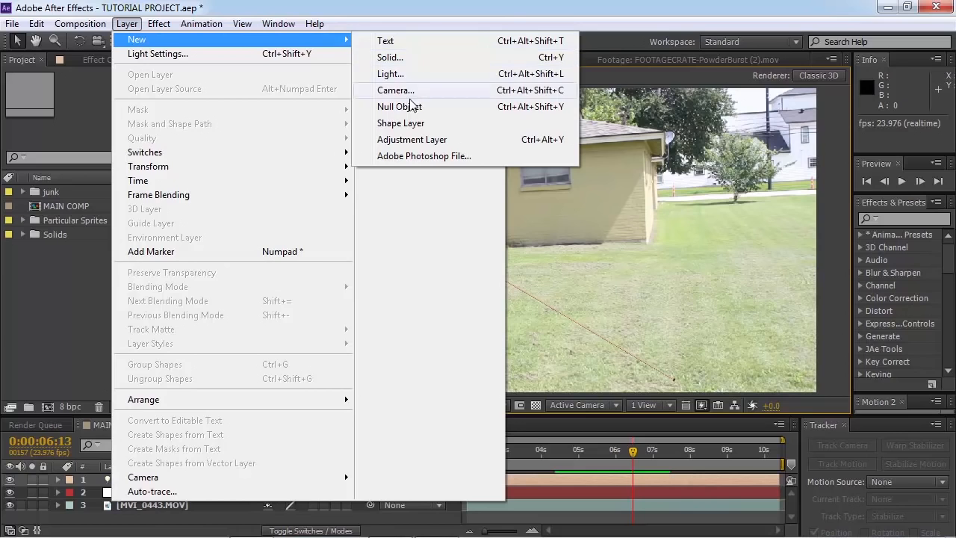
{"action": "left_click", "coordinate": [395, 58]}
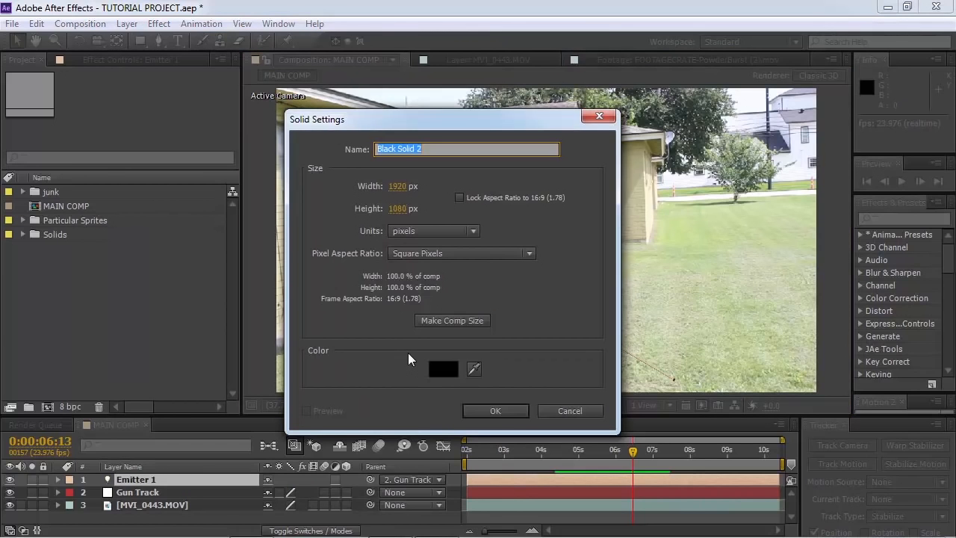
{"action": "type", "text": "Particular Bullets"}
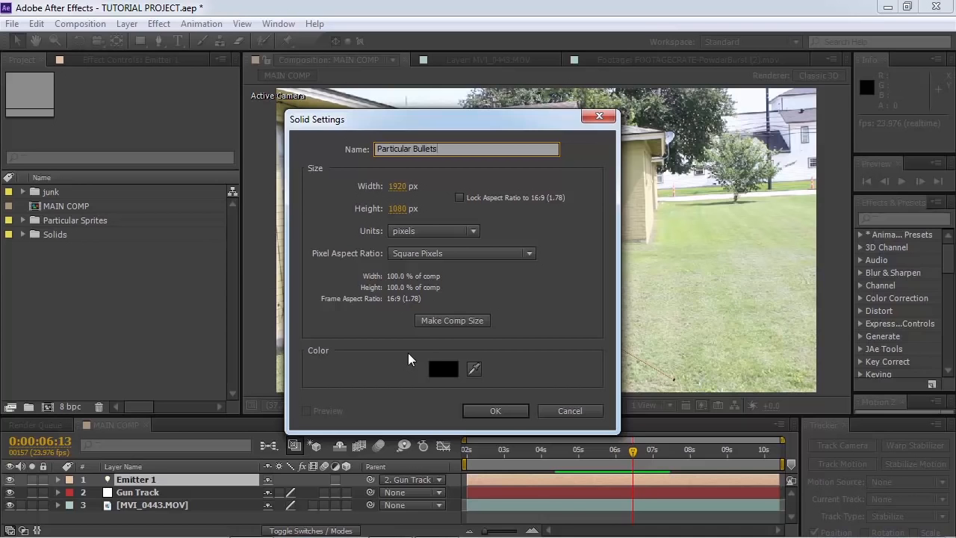
{"action": "left_click", "coordinate": [506, 413]}
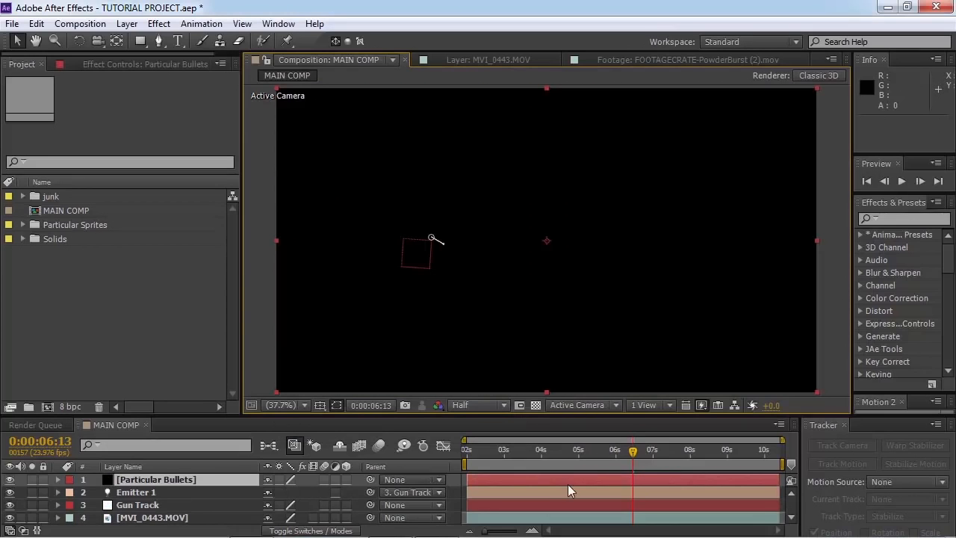
Find the Trapcode Particular effect and apply it to the Particular Bullets solid
{"action": "left_click", "coordinate": [885, 217]}
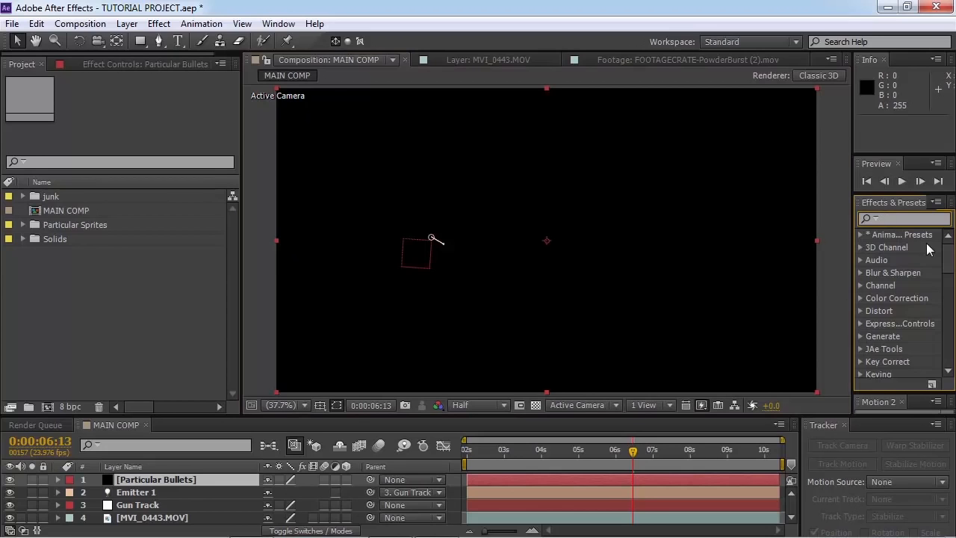
{"action": "type", "text": "partic"}
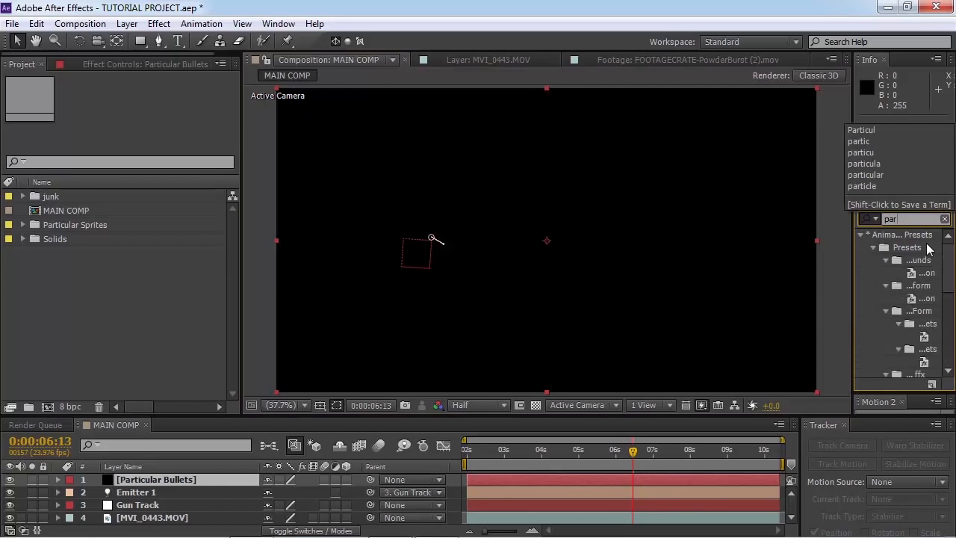
{"action": "double_click", "coordinate": [911, 370]}
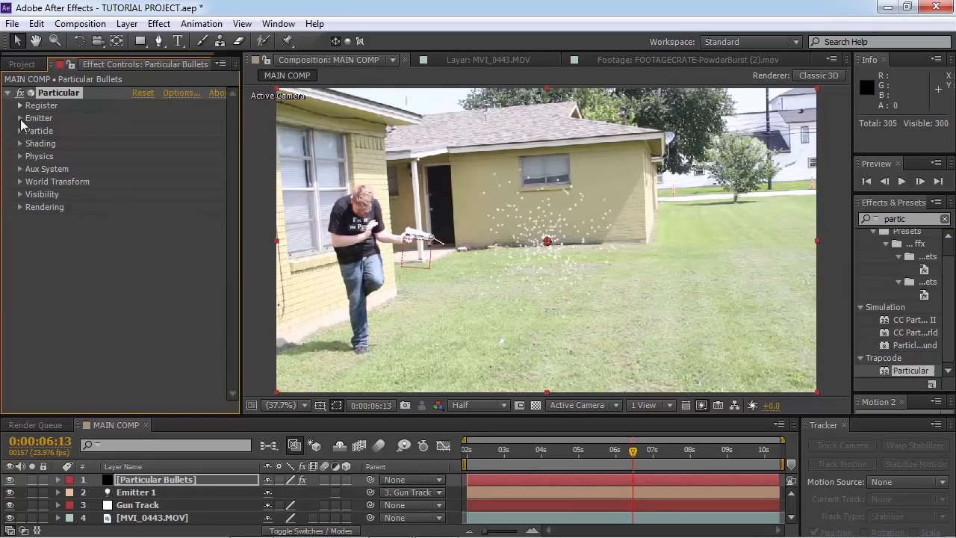
Set Particular's Emitter Type to Light(s) and play the footage to check the particles coming from the gun
{"action": "left_click", "coordinate": [19, 119]}
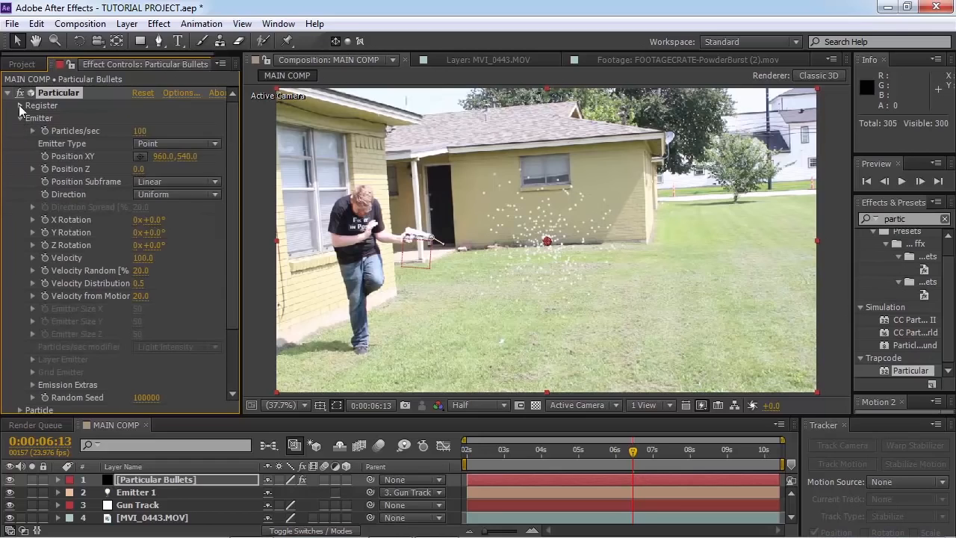
{"action": "left_click", "coordinate": [182, 145]}
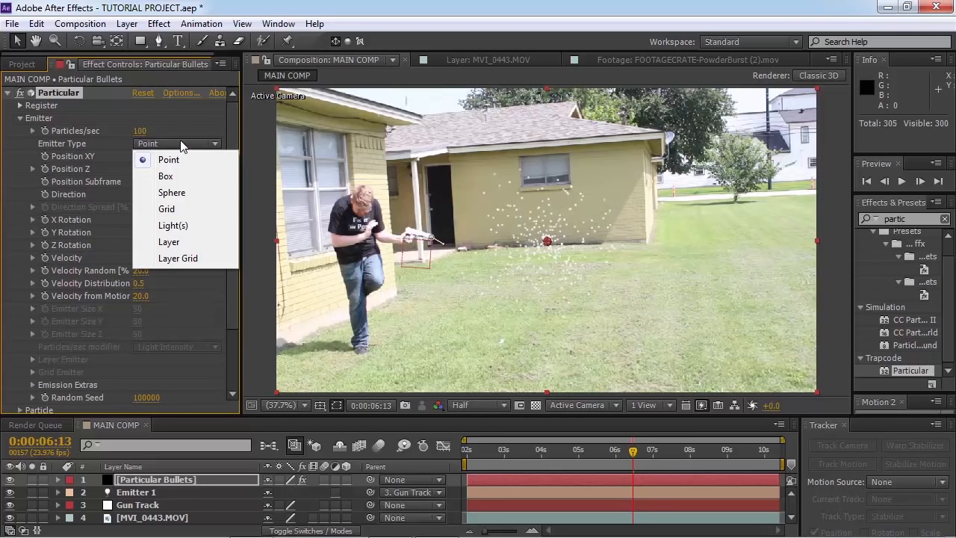
{"action": "left_click", "coordinate": [193, 225]}
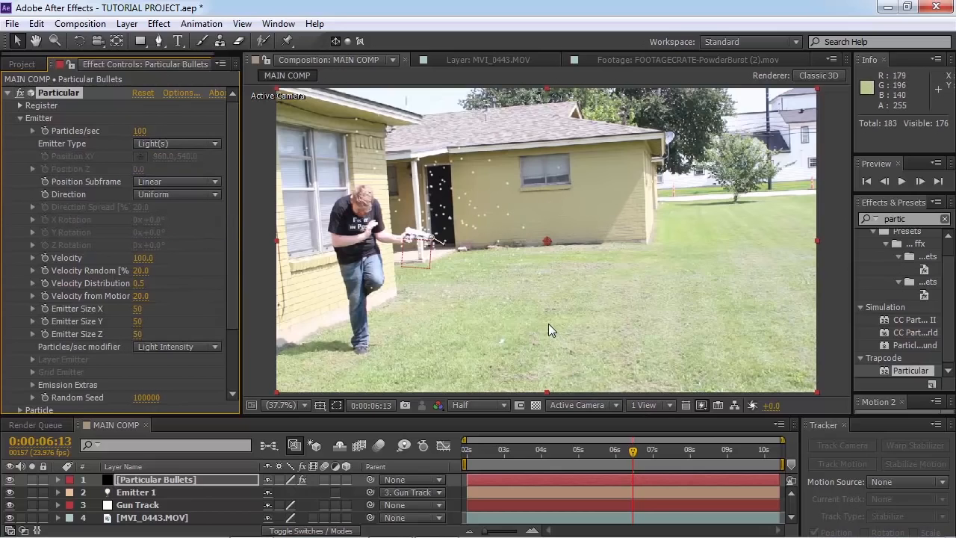
{"action": "scroll", "coordinate": [548, 327], "scroll_direction": "up", "scroll_amount": 2}
{"action": "scroll", "coordinate": [548, 327], "scroll_direction": "down", "scroll_amount": 1}
{"action": "key", "text": "space"}
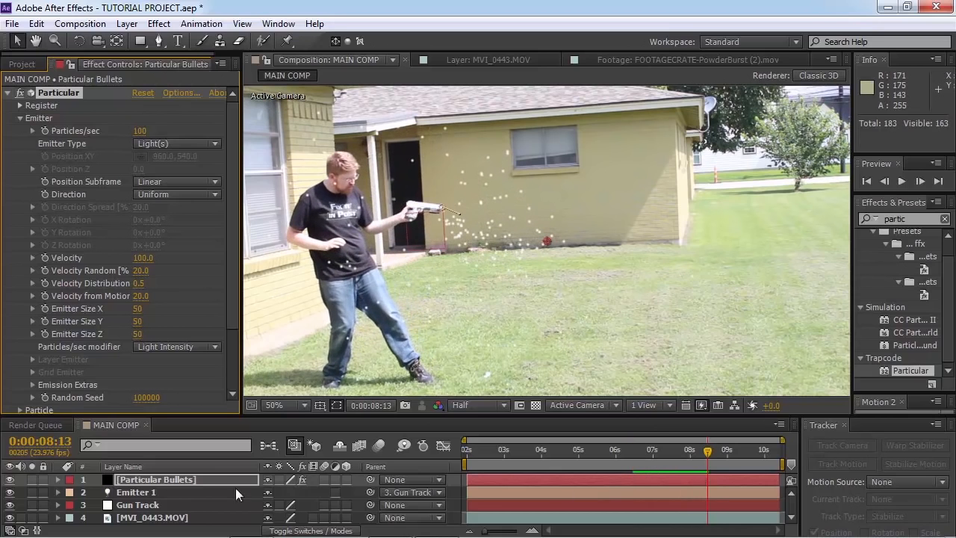
Check in Particular's options that light emitters use names starting with Emitter, matching the Emitter 1 light, and accept the settings
{"action": "left_click", "coordinate": [138, 492]}
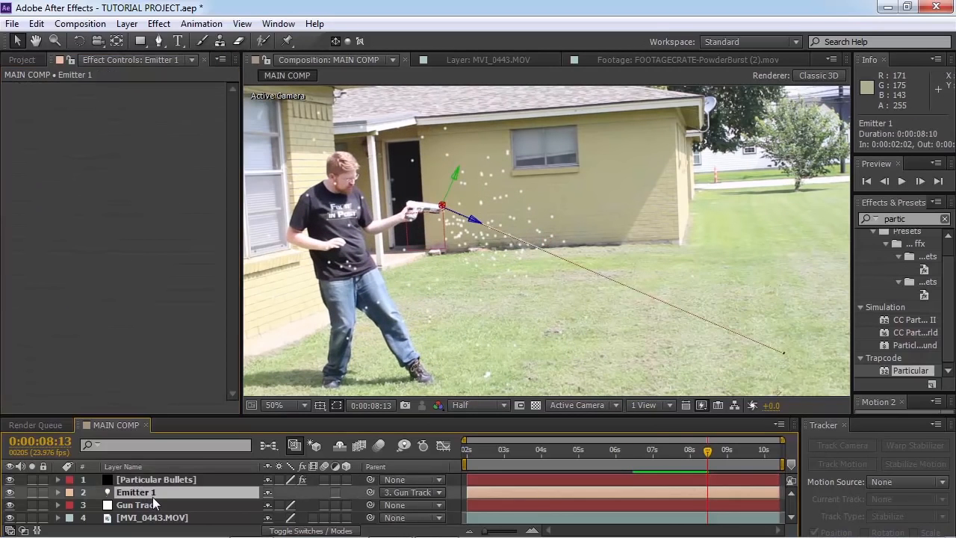
{"action": "left_click", "coordinate": [157, 480]}
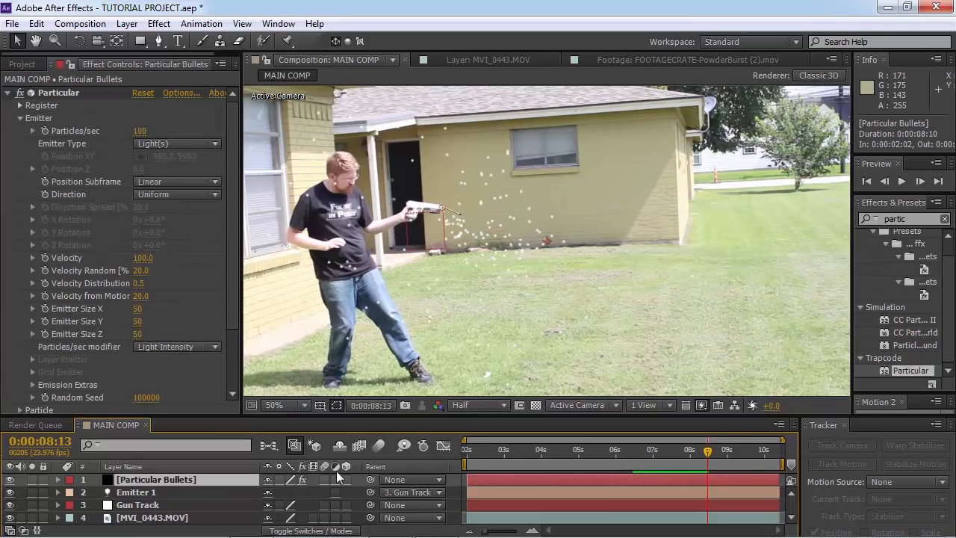
{"action": "left_click_drag", "start_coordinate": [637, 467], "coordinate": [663, 467]}
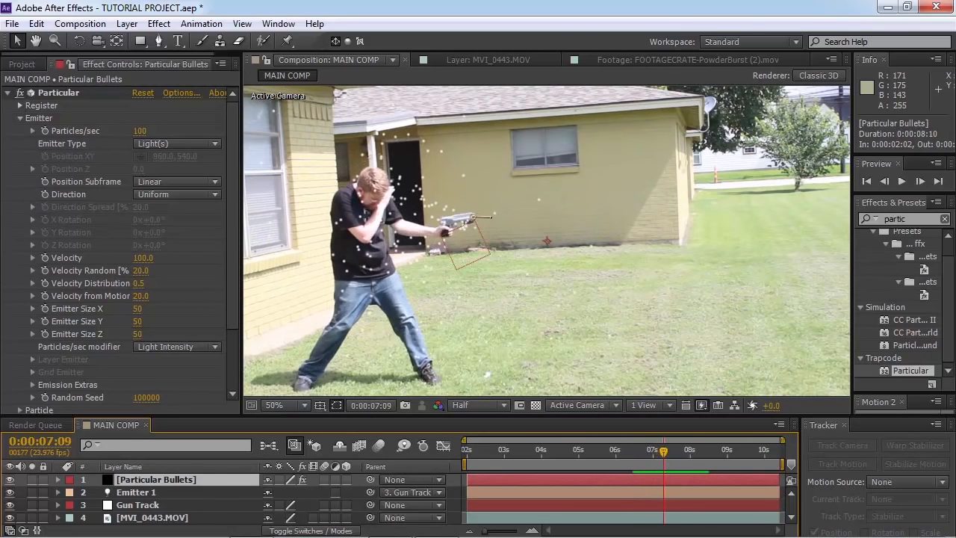
{"action": "left_click", "coordinate": [183, 94]}
{"action": "left_click", "coordinate": [75, 154]}
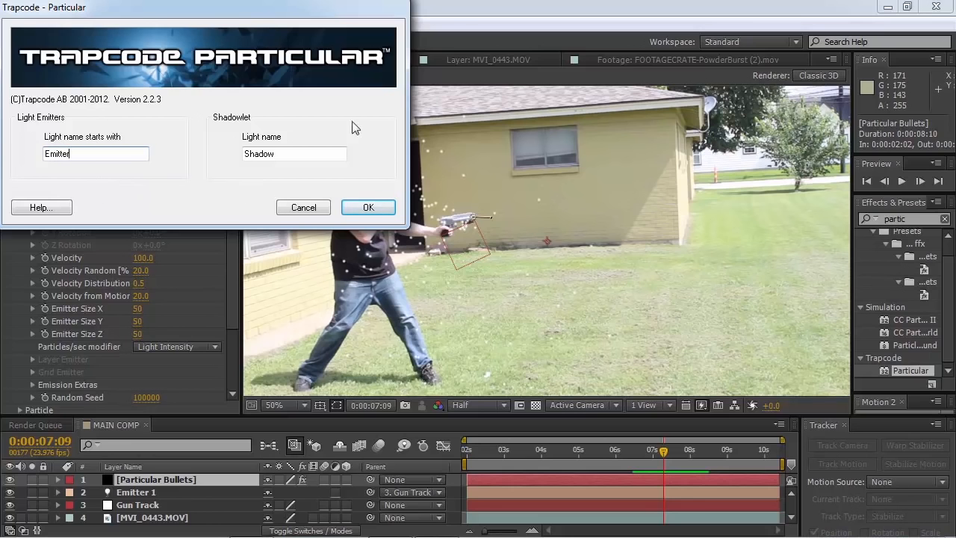
{"action": "left_click_drag", "start_coordinate": [289, 8], "coordinate": [576, 144]}
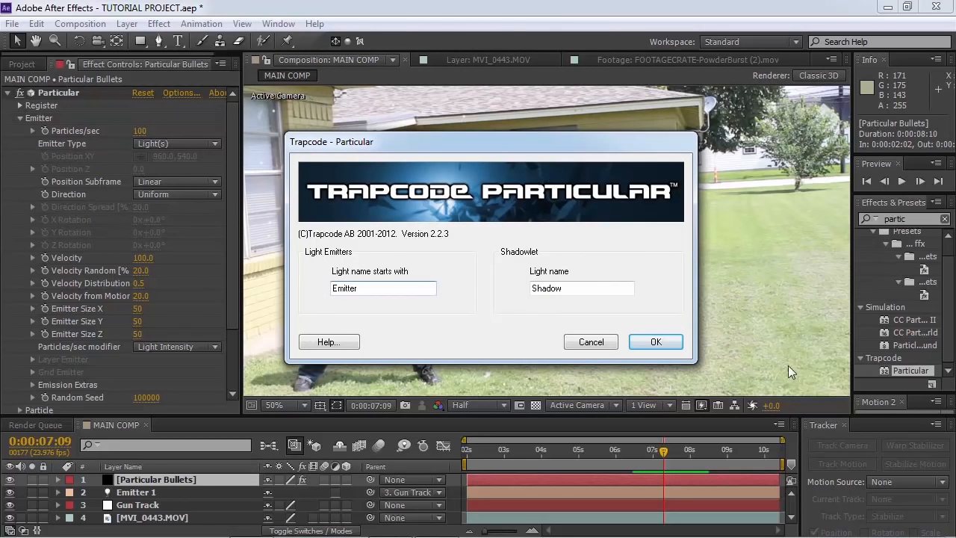
{"action": "left_click", "coordinate": [658, 343]}
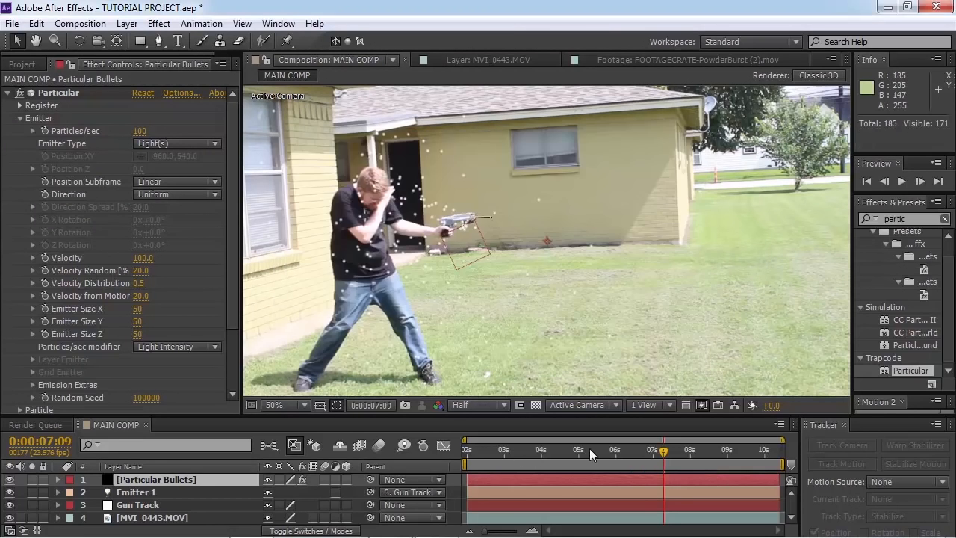
Set Particular's Emitter Size X, Y and Z to 0 and play the footage from 0:00:05:02 to check the emission
{"action": "key", "text": "space"}
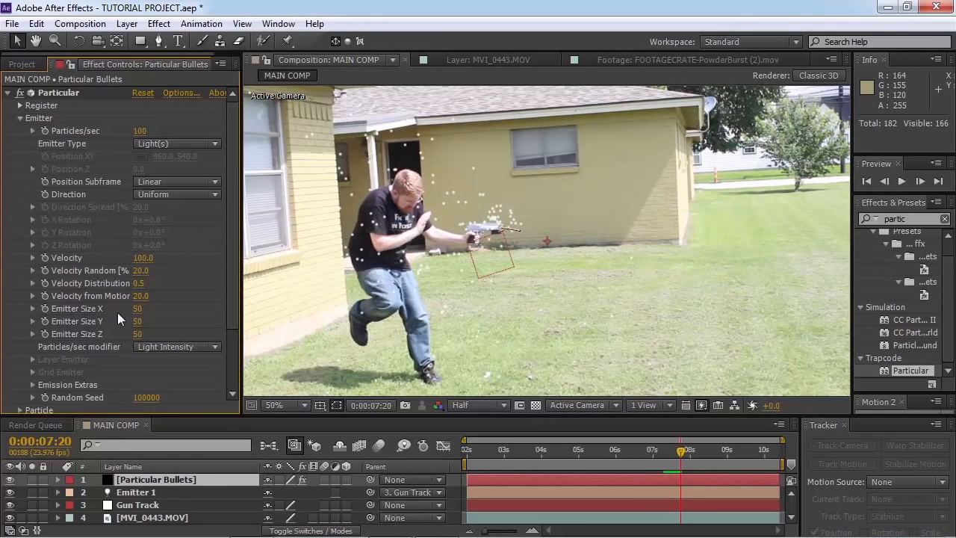
{"action": "left_click", "coordinate": [136, 309]}
{"action": "type", "text": "0"}
{"action": "key", "text": "Return"}
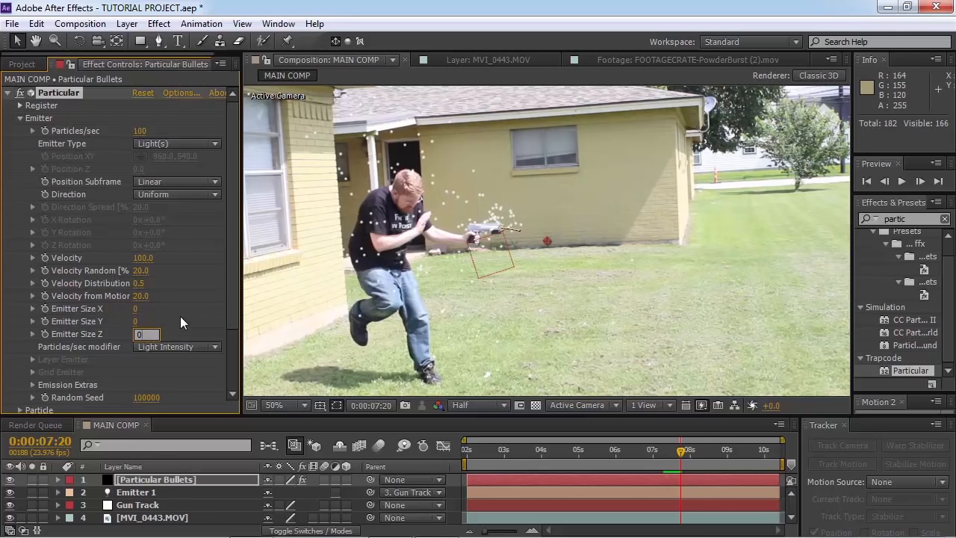
{"action": "left_click_drag", "start_coordinate": [613, 457], "coordinate": [574, 455]}
{"action": "key", "text": "space"}
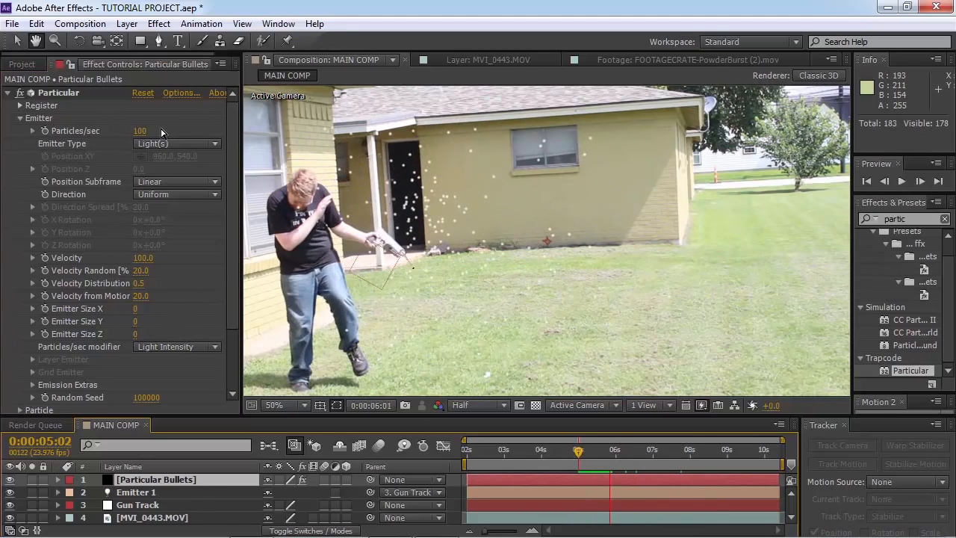
{"action": "key", "text": "space"}
Change Particular's emission Direction to Directional, play the footage from 0:00:06:02, and return to 0:00:04:11
{"action": "left_click", "coordinate": [195, 193]}
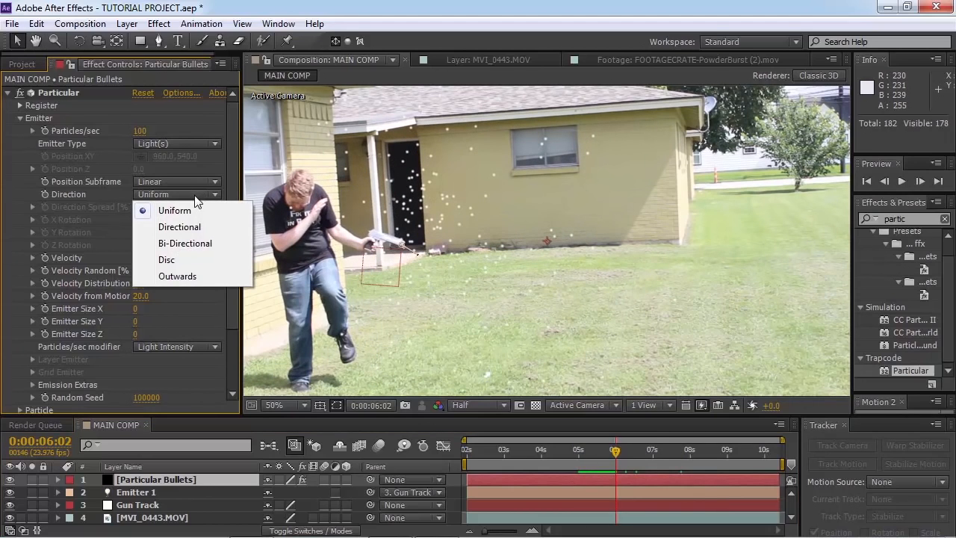
{"action": "left_click", "coordinate": [201, 227]}
{"action": "key", "text": "space"}
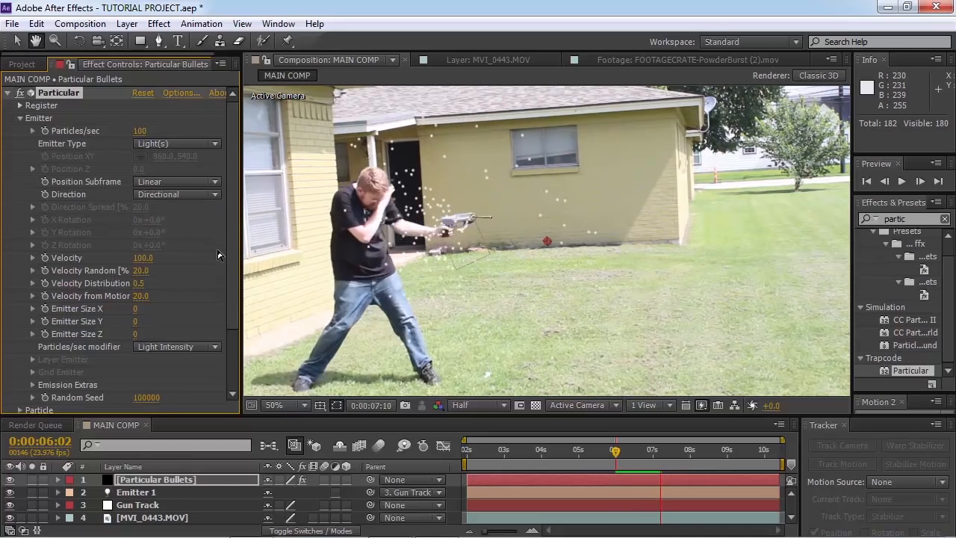
{"action": "key", "text": "space"}
{"action": "left_click_drag", "start_coordinate": [650, 460], "coordinate": [555, 430]}
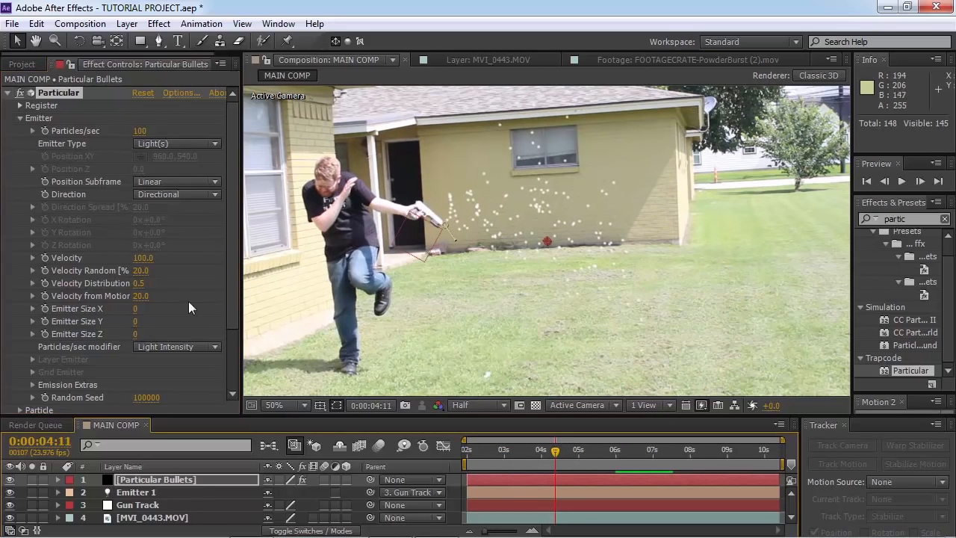
Set Particular's Velocity from Motion to 0 and play the footage from 0:00:04:11 to check the particles
{"action": "left_click", "coordinate": [141, 297]}
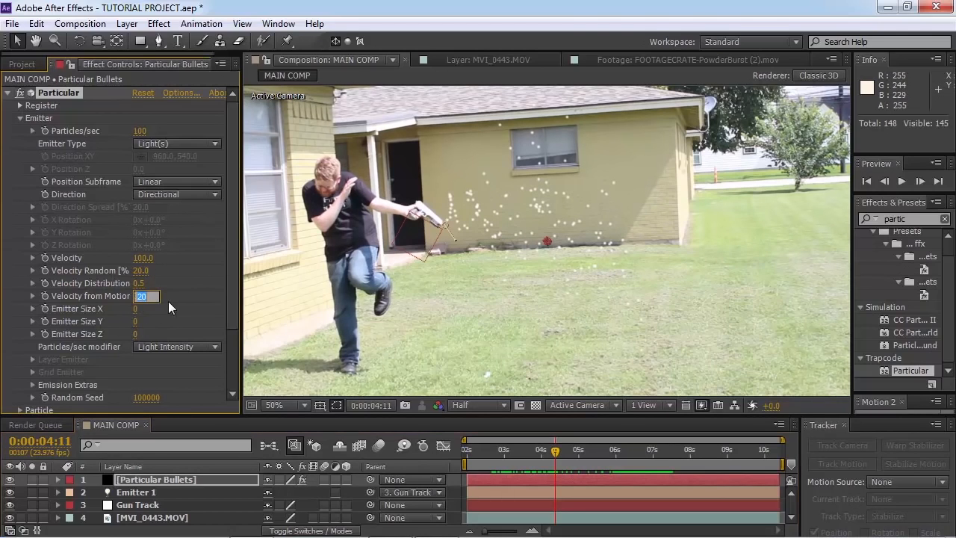
{"action": "type", "text": "0"}
{"action": "key", "text": "Return"}
{"action": "key", "text": "space"}
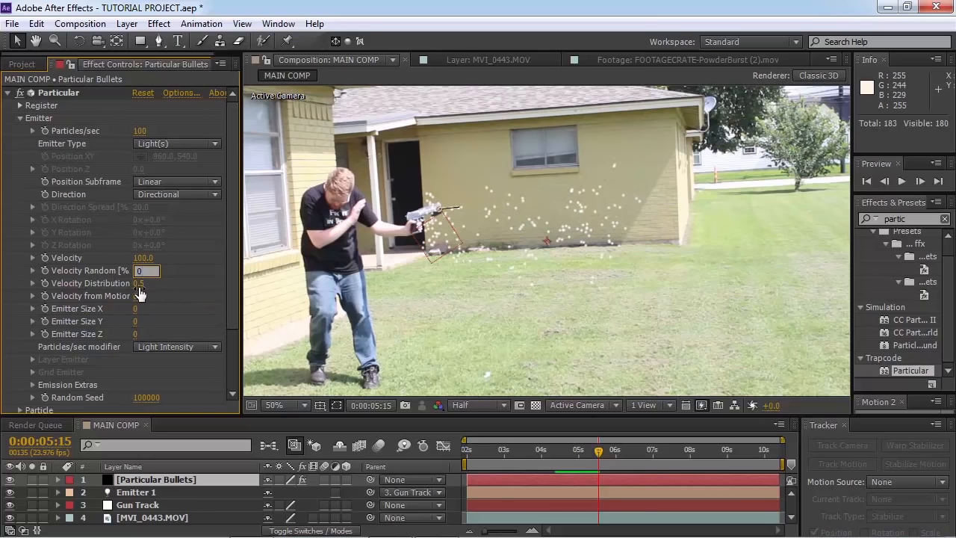
Set Particular's Velocity Random and Velocity Distribution to 0 and play the footage from 0:00:05:15
{"action": "left_click", "coordinate": [139, 285]}
{"action": "type", "text": "0"}
{"action": "key", "text": "Return"}
{"action": "key", "text": "space"}
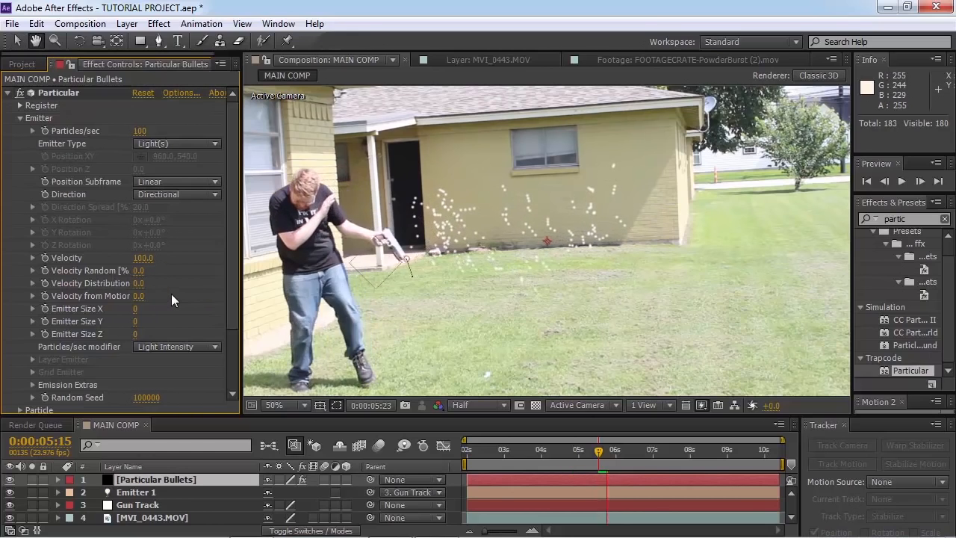
Set Particular's Velocity to 1200 and play the footage from 0:00:07:18 and from 0:00:04:14 to check the particle path
{"action": "left_click_drag", "start_coordinate": [142, 258], "coordinate": [226, 259]}
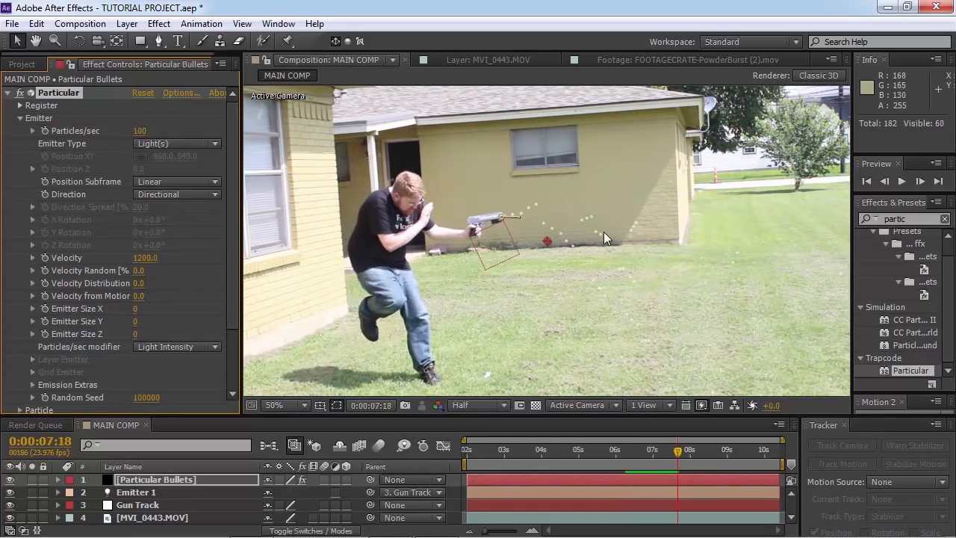
{"action": "scroll", "coordinate": [572, 229], "scroll_direction": "up", "scroll_amount": 1}
{"action": "scroll", "coordinate": [534, 226], "scroll_direction": "down", "scroll_amount": 1}
{"action": "key", "text": "space"}
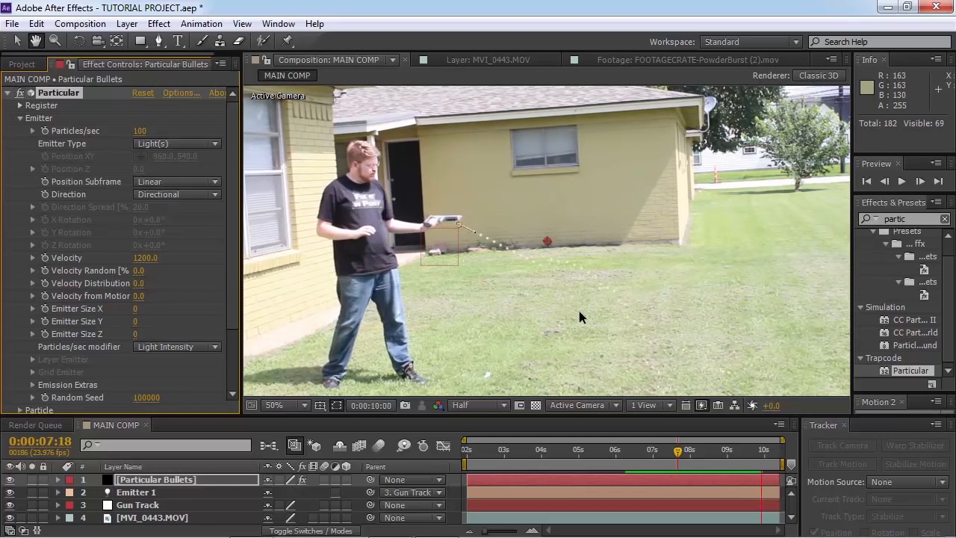
{"action": "left_click_drag", "start_coordinate": [677, 457], "coordinate": [559, 452]}
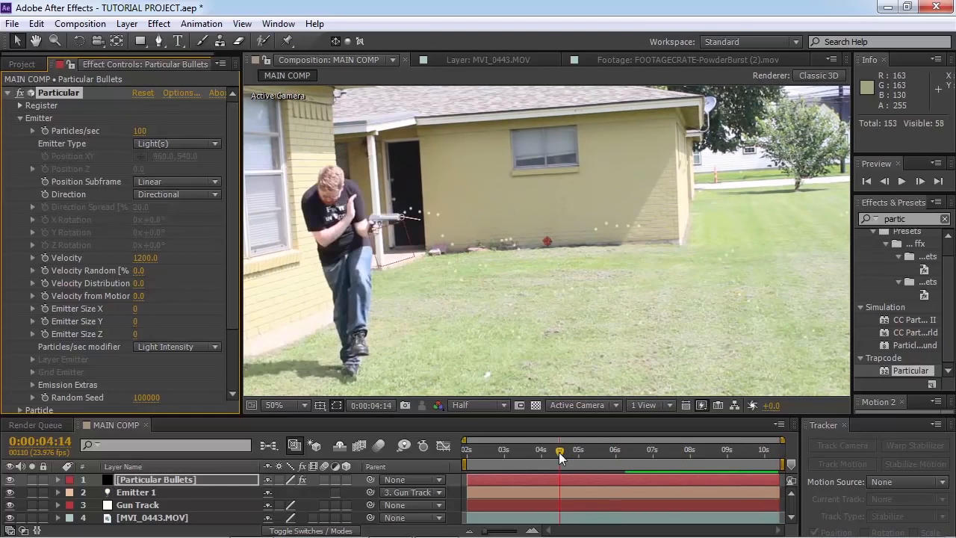
{"action": "key", "text": "space"}
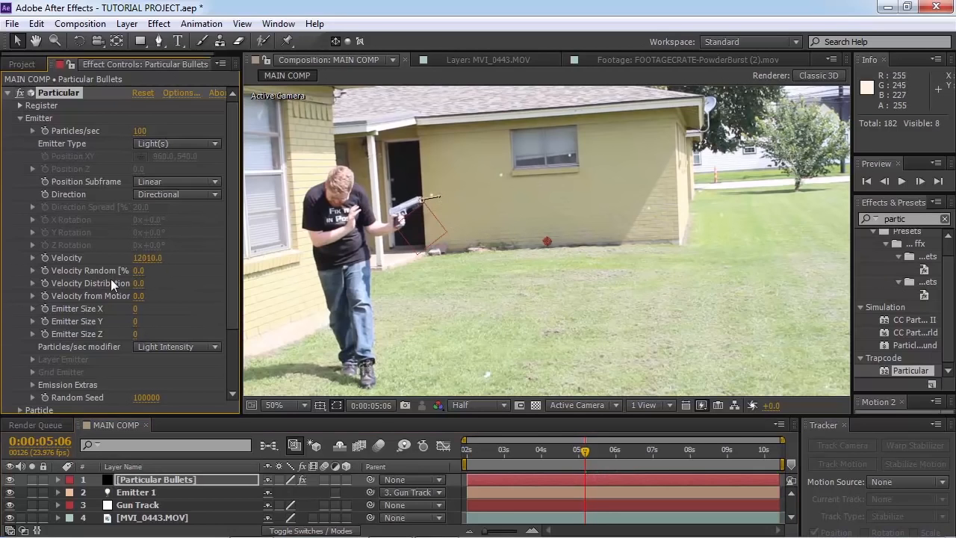
Raise Particular's Velocity to 23240 and play the footage from 0:00:05:06 and 0:00:06:16 to check the bullet speed
{"action": "left_click_drag", "start_coordinate": [146, 258], "coordinate": [508, 259]}
{"action": "key", "text": "space"}
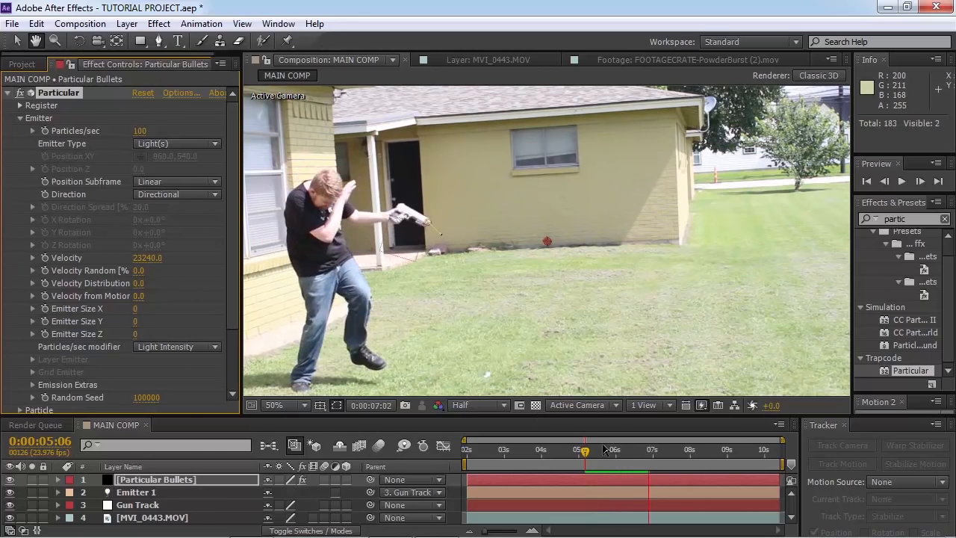
{"action": "mouse_move", "coordinate": [627, 449]}
{"action": "left_mouse_down"}
{"action": "mouse_move", "coordinate": [647, 458]}
{"action": "mouse_move", "coordinate": [614, 459]}
{"action": "mouse_move", "coordinate": [638, 462]}
{"action": "left_mouse_up"}
{"action": "key", "text": "space"}
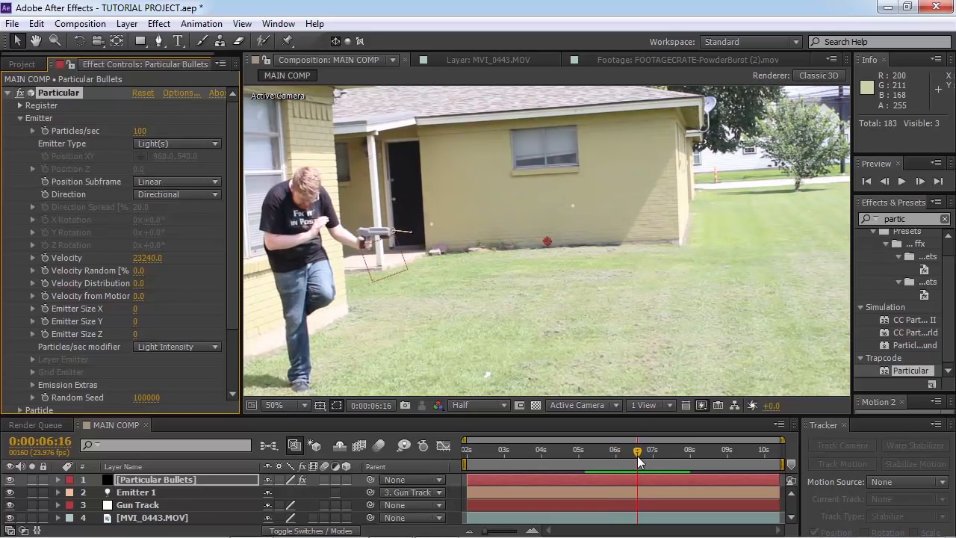
{"action": "left_click_drag", "start_coordinate": [637, 455], "coordinate": [637, 455]}
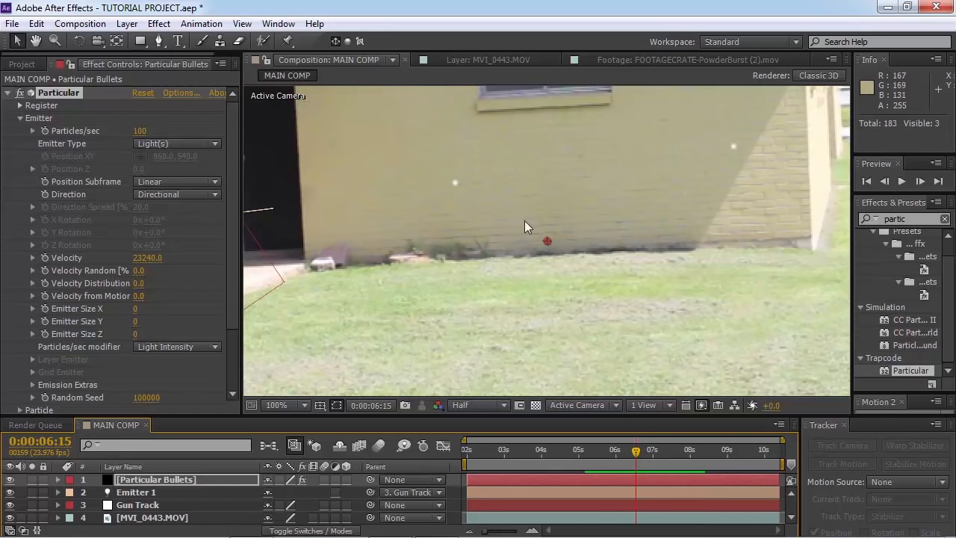
{"action": "key", "text": "space"}
{"action": "key", "text": "space"}
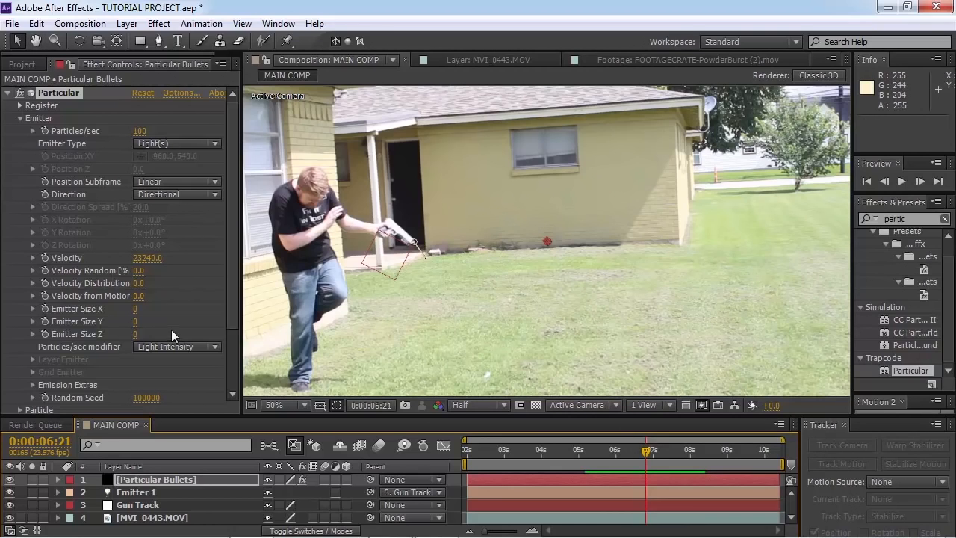
Change the particle Color to near-black 040404 and go back in the footage to check the bullets
{"action": "scroll", "coordinate": [172, 329], "scroll_direction": "down", "scroll_amount": 7}
{"action": "left_click", "coordinate": [140, 331]}
{"action": "left_click", "coordinate": [670, 454]}
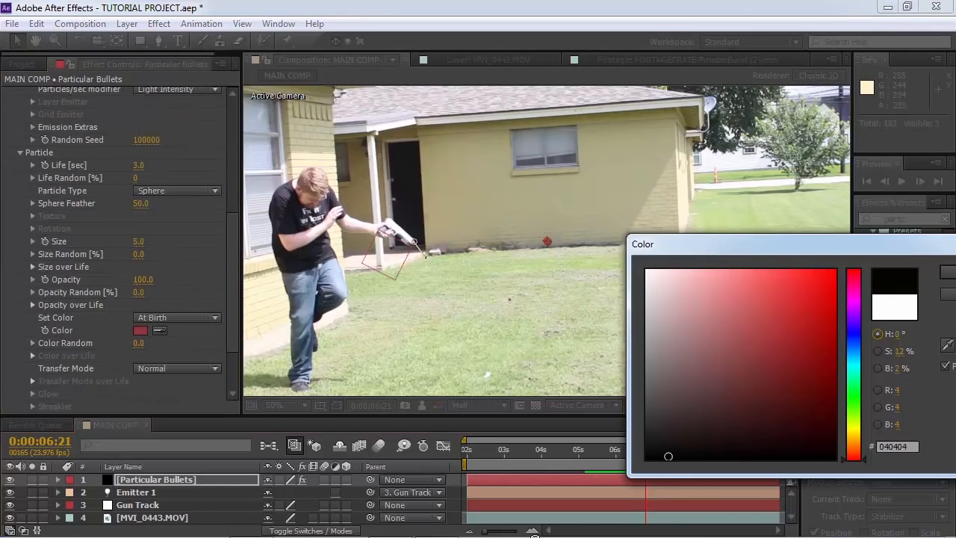
{"action": "left_click", "coordinate": [947, 273]}
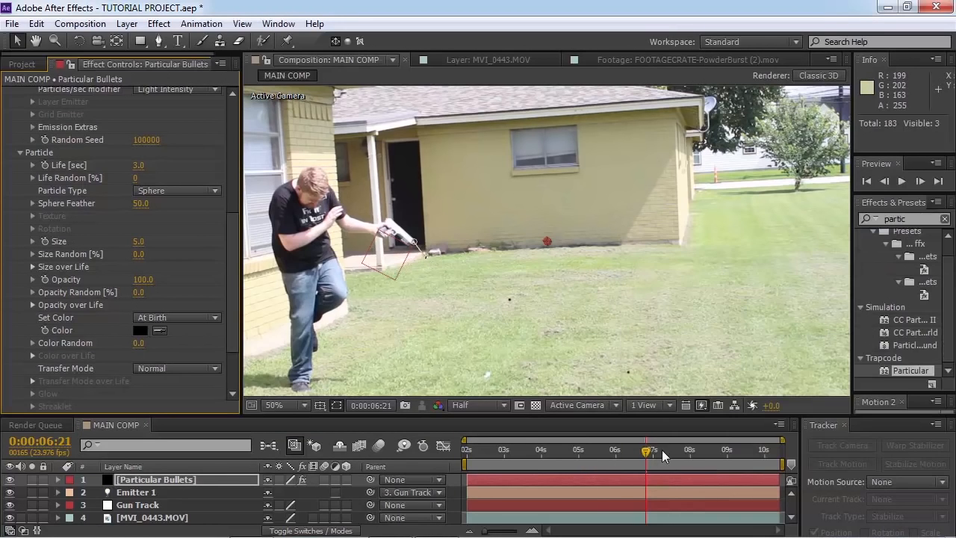
{"action": "left_click_drag", "start_coordinate": [645, 451], "coordinate": [614, 450]}
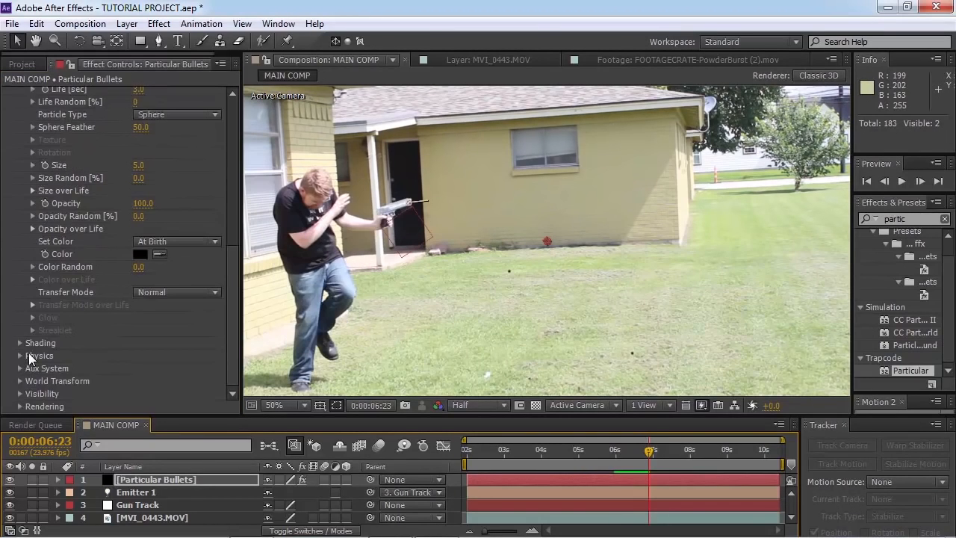
Turn on Motion Blur in Particular's rendering options, set its Opacity Boost to 100, and play the footage to check the streaks
{"action": "left_click", "coordinate": [21, 406]}
{"action": "scroll", "coordinate": [62, 386], "scroll_direction": "down", "scroll_amount": 3}
{"action": "left_click", "coordinate": [33, 405]}
{"action": "scroll", "coordinate": [117, 397], "scroll_direction": "down", "scroll_amount": 3}
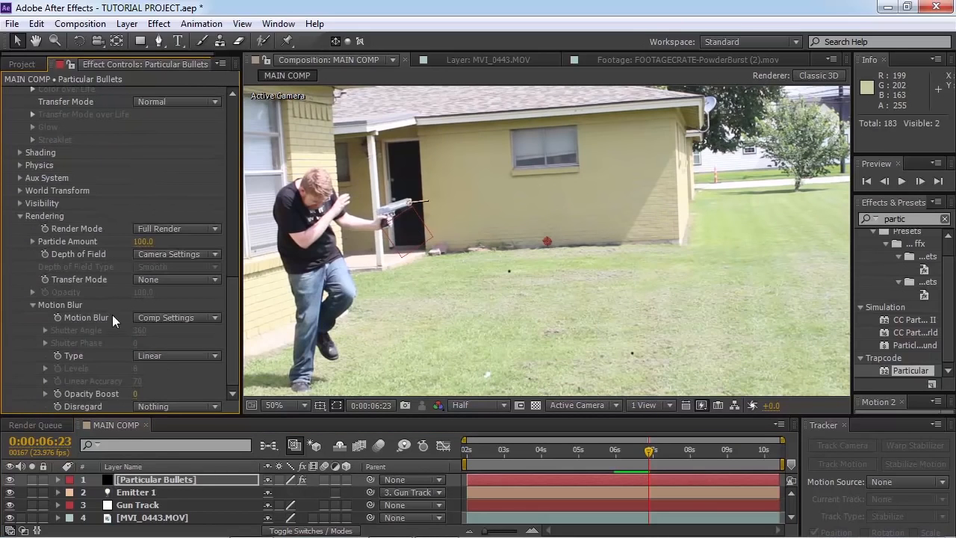
{"action": "left_click", "coordinate": [178, 321]}
{"action": "left_click", "coordinate": [179, 367]}
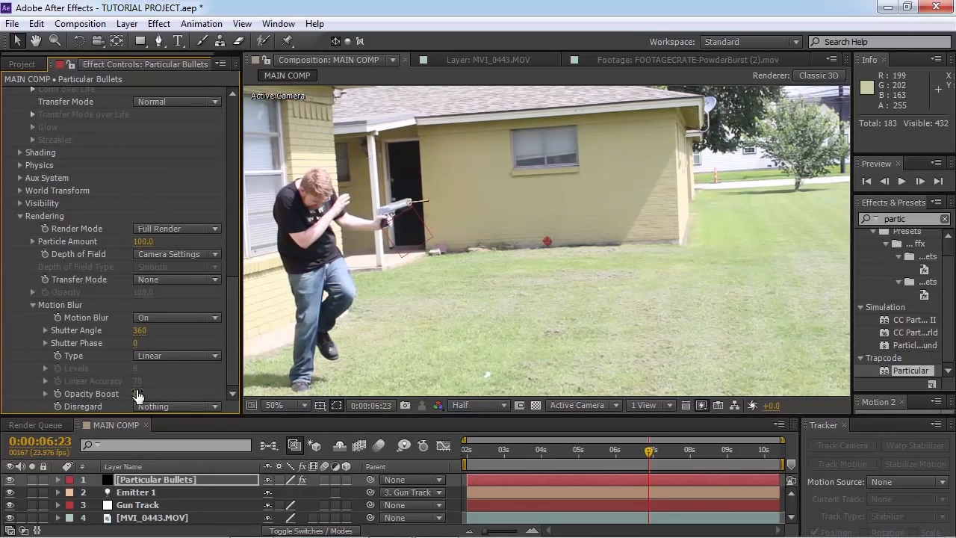
{"action": "left_click_drag", "start_coordinate": [187, 381], "coordinate": [528, 363]}
{"action": "scroll", "coordinate": [586, 274], "scroll_direction": "down", "scroll_amount": 2}
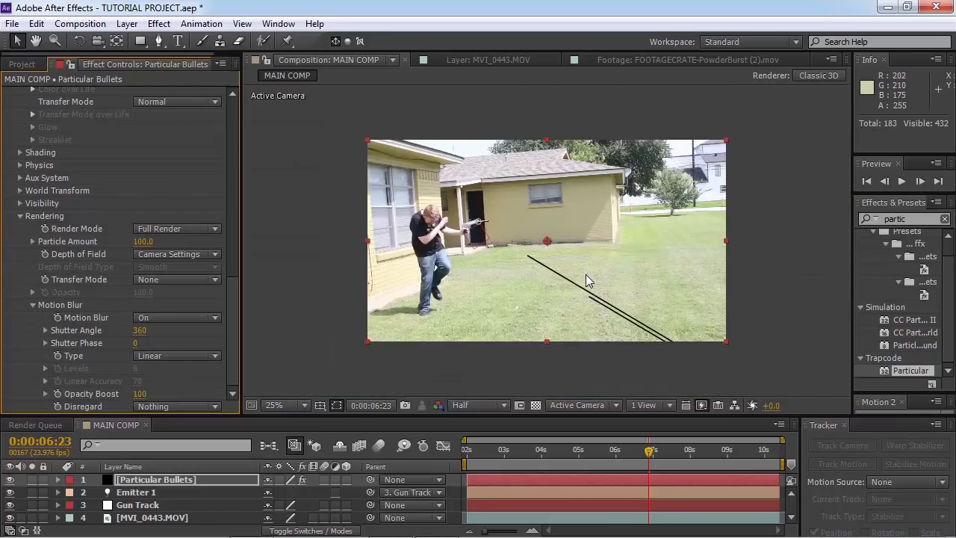
{"action": "scroll", "coordinate": [586, 276], "scroll_direction": "up", "scroll_amount": 2}
{"action": "key", "text": "space"}
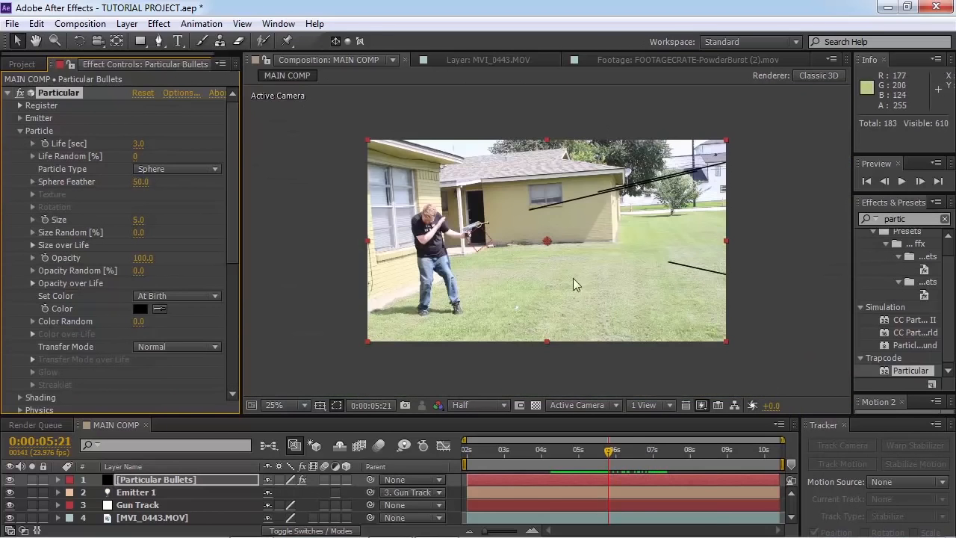
Create a new 1920 x 1080 px black solid named Floor
{"action": "left_click", "coordinate": [127, 23]}
{"action": "mouse_move", "coordinate": [134, 43]}
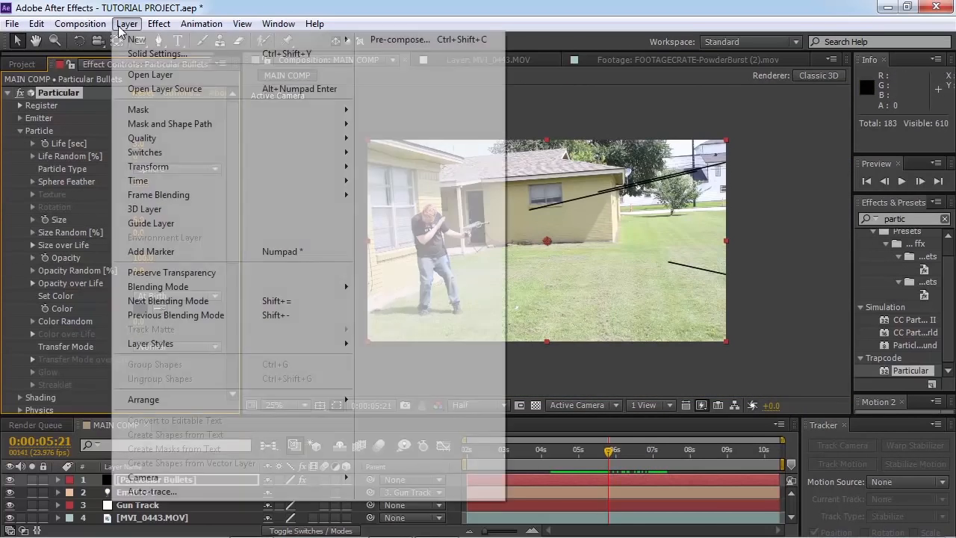
{"action": "left_click", "coordinate": [476, 57]}
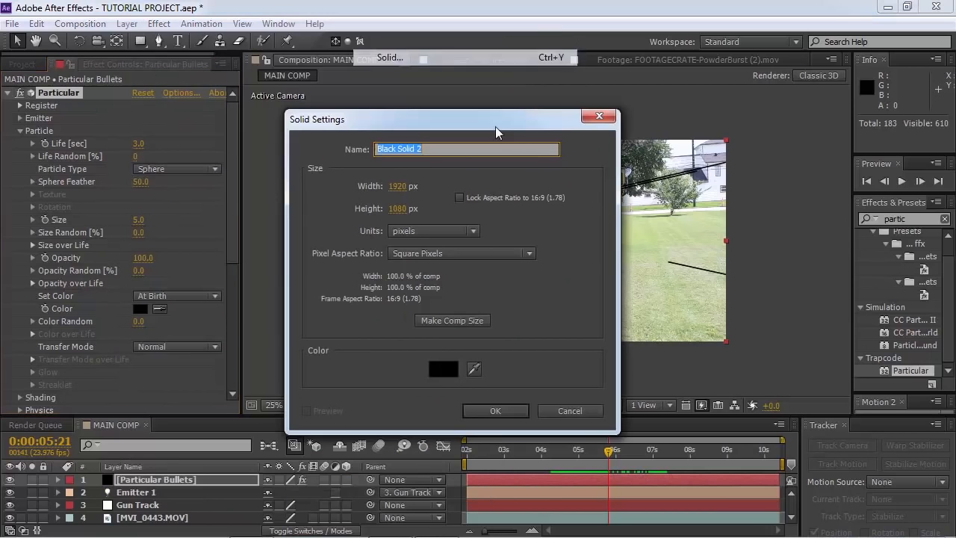
{"action": "type", "text": "Floor"}
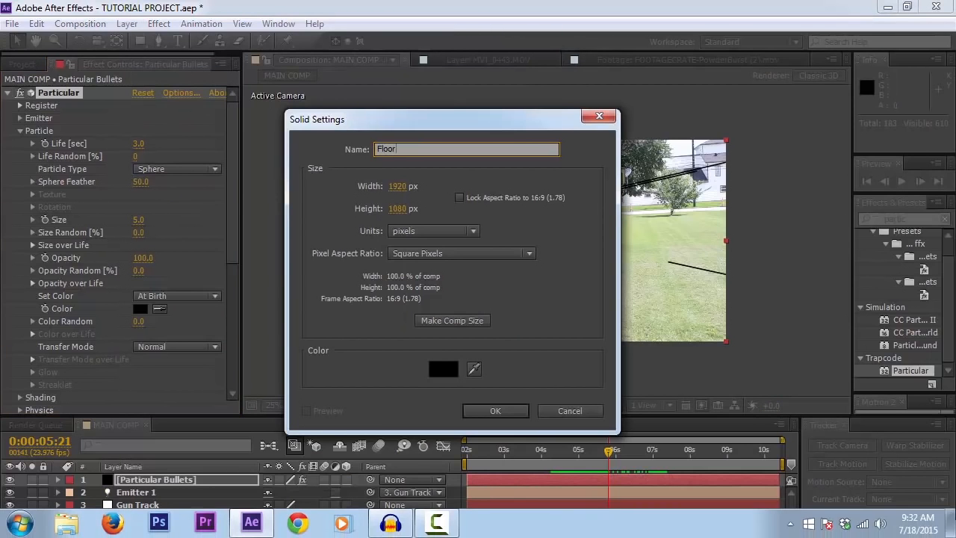
{"action": "left_click", "coordinate": [498, 411]}
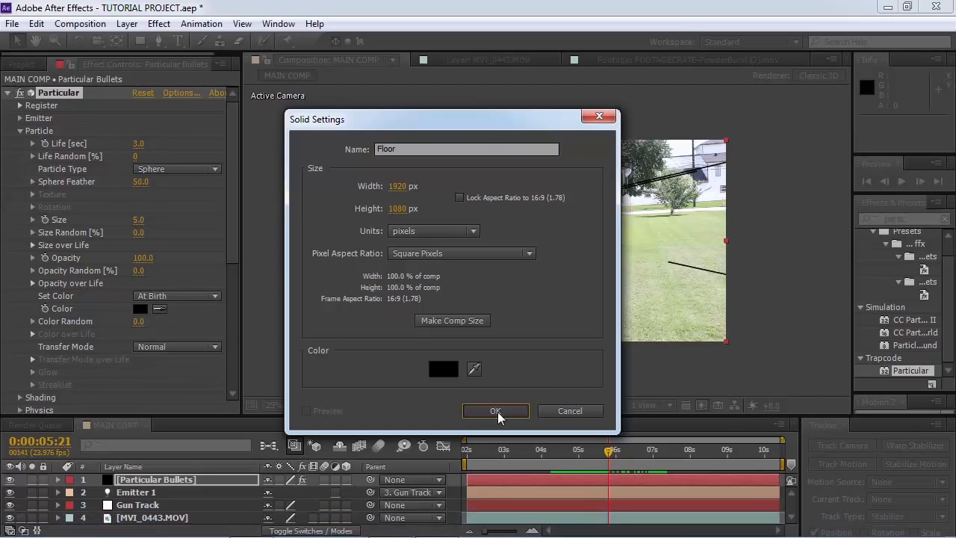
Apply the Generate Grid effect to the Floor solid and make it a 3D layer
{"action": "left_click", "coordinate": [920, 218]}
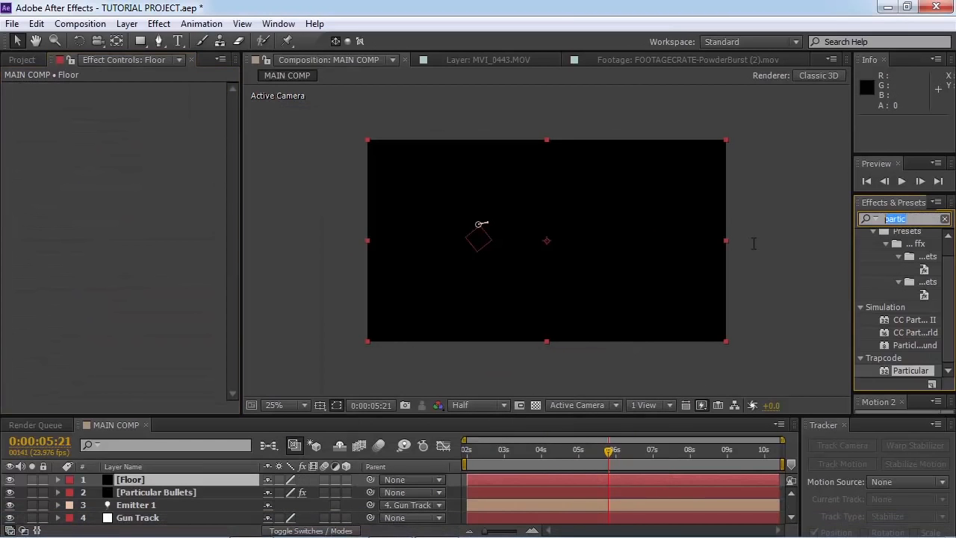
{"action": "type", "text": "grid"}
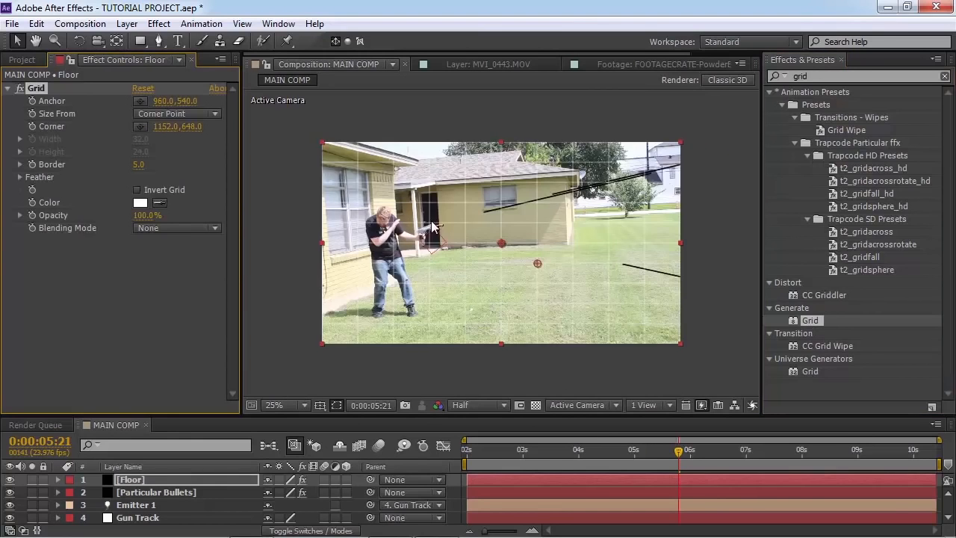
{"action": "key", "text": "period"}
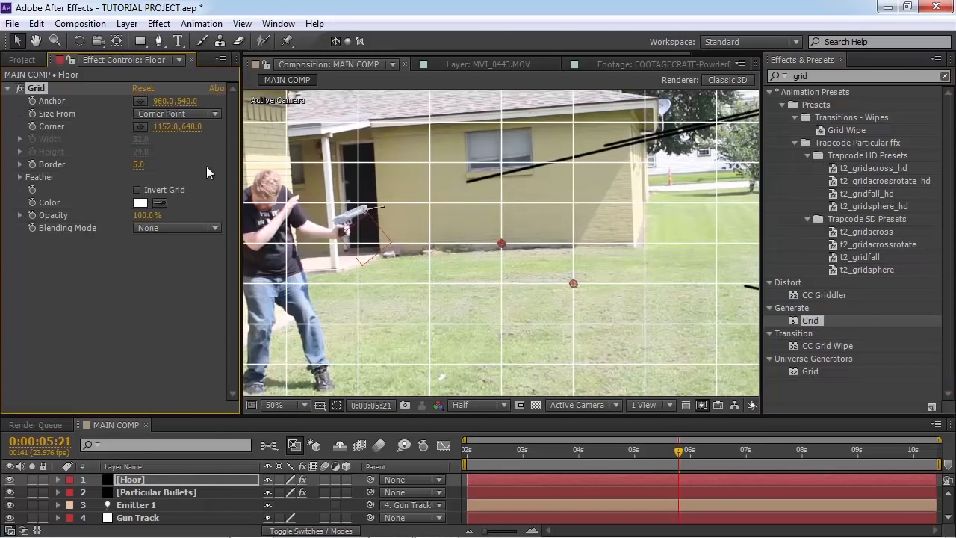
{"action": "left_click", "coordinate": [345, 479]}
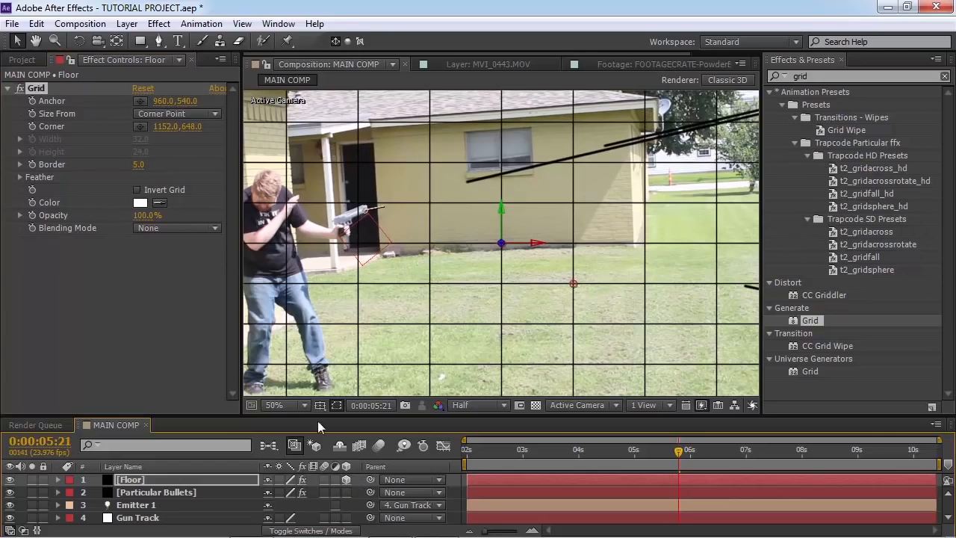
Rotate the Floor layer about its X axis until it lies flat, and save the project
{"action": "left_click", "coordinate": [80, 39]}
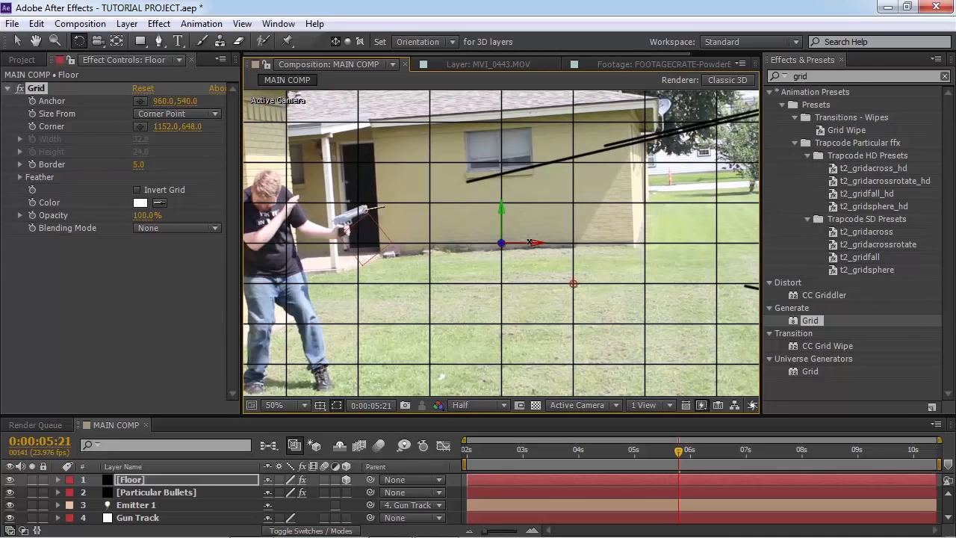
{"action": "left_click_drag", "start_coordinate": [536, 243], "coordinate": [536, 209]}
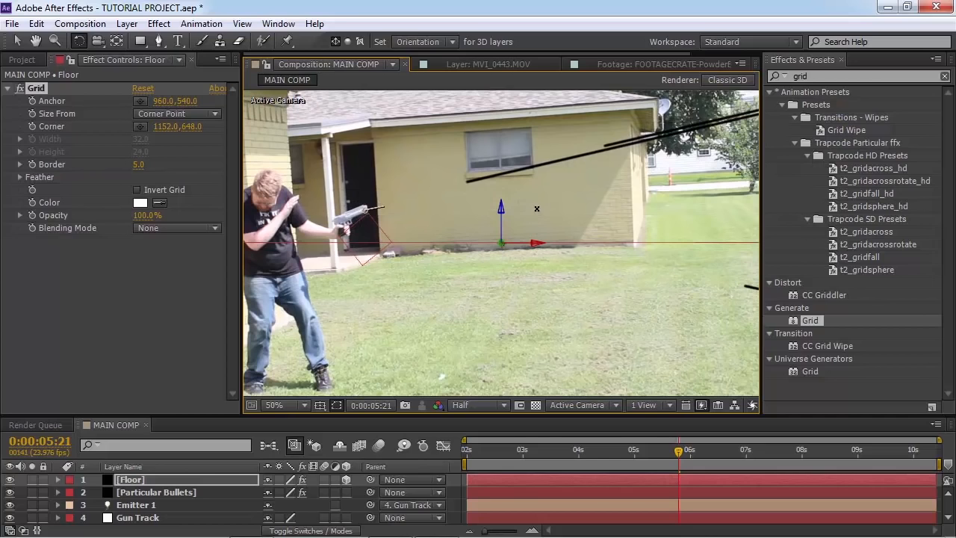
{"action": "left_click", "coordinate": [17, 41]}
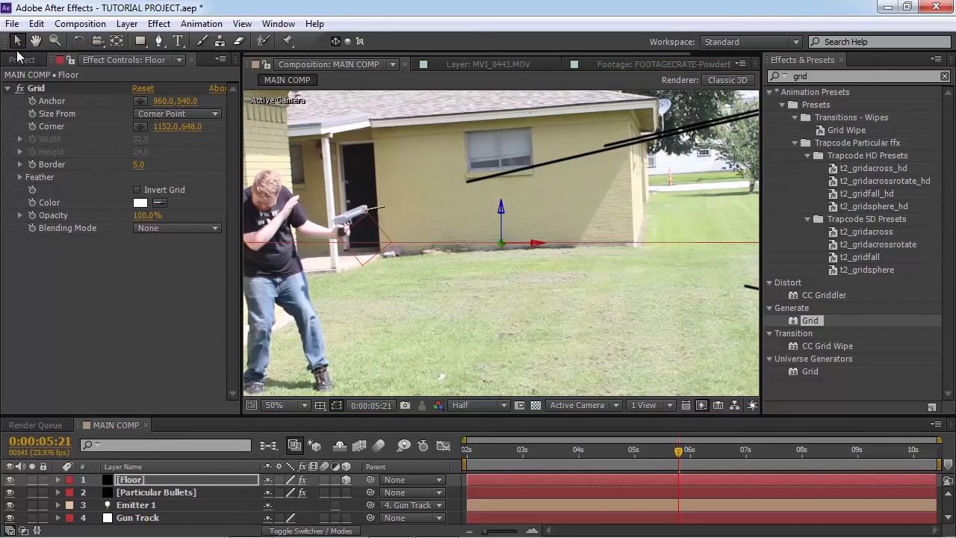
{"action": "key", "text": "ctrl+s"}
Move the Floor grid down onto the grass around the man's feet
{"action": "left_click_drag", "start_coordinate": [500, 225], "coordinate": [544, 259]}
{"action": "key", "text": "h"}
{"action": "key", "text": "v"}
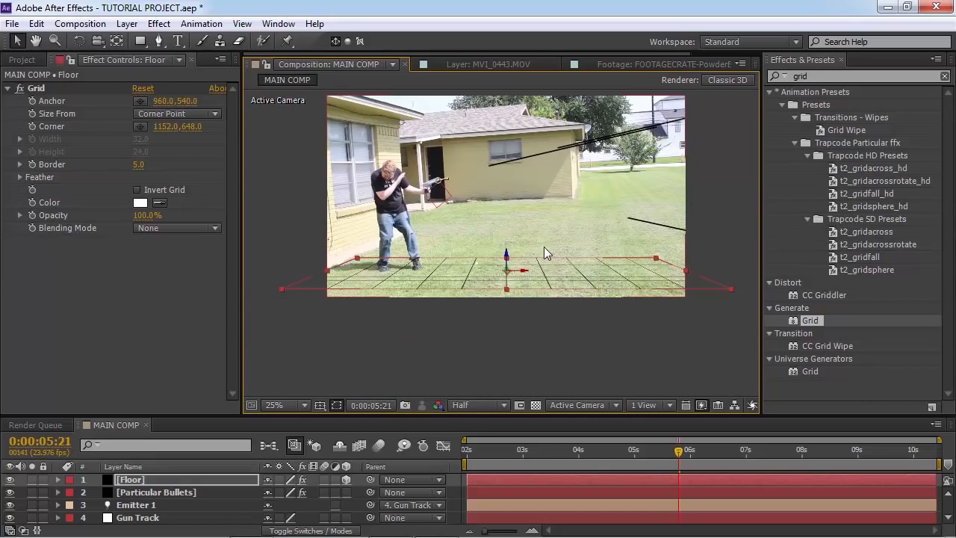
Examine up close how the Floor grid's far corner lines up with the wall base and feet, and return to the whole frame
{"action": "key", "text": "period"}
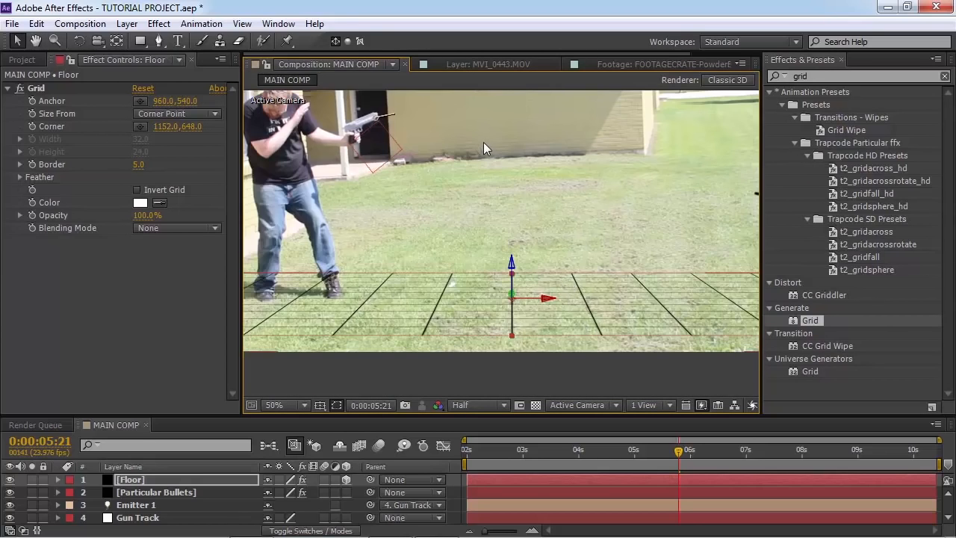
{"action": "key", "text": "comma"}
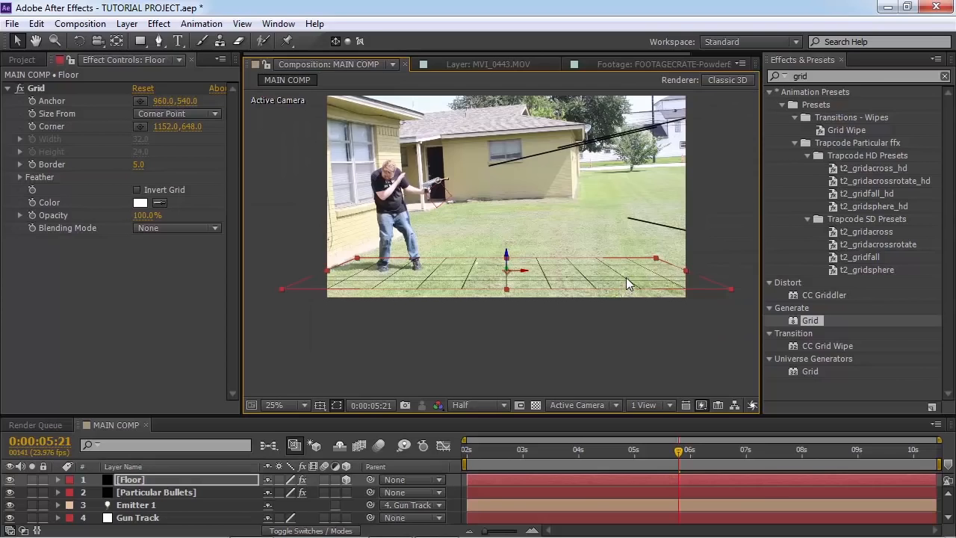
{"action": "key", "text": "period"}
{"action": "key", "text": "space"}
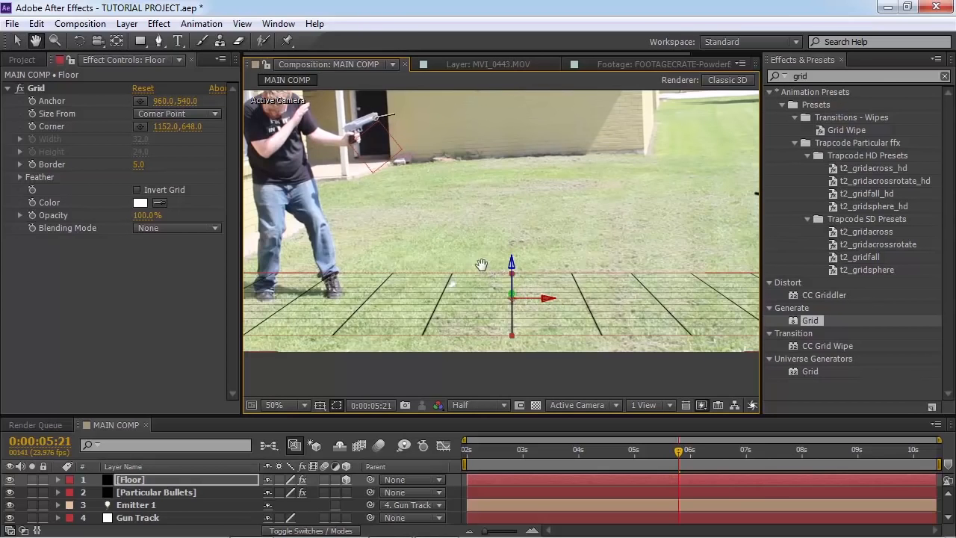
{"action": "left_click_drag", "start_coordinate": [482, 266], "coordinate": [739, 230]}
{"action": "key", "text": "period"}
{"action": "left_click_drag", "start_coordinate": [453, 289], "coordinate": [514, 326]}
{"action": "key", "text": "v"}
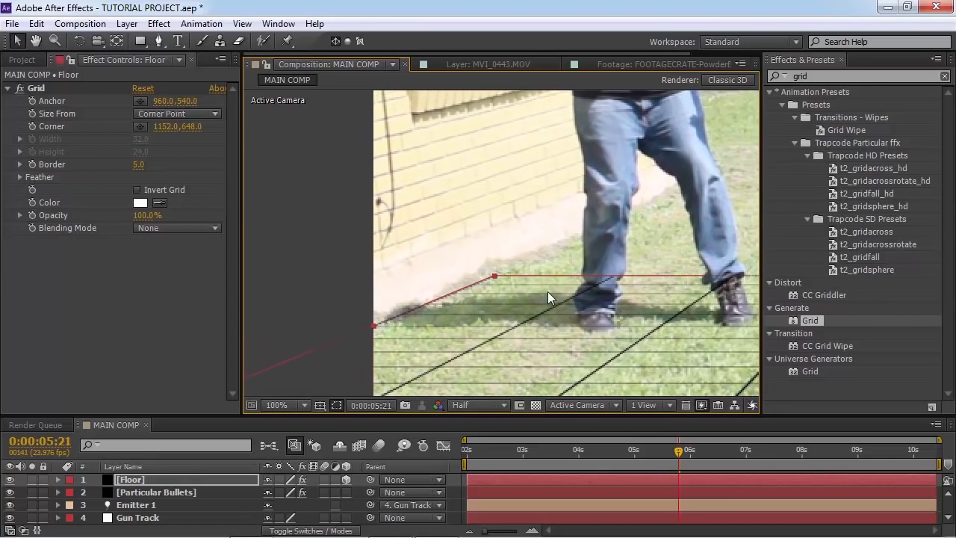
{"action": "key", "text": "h"}
{"action": "left_click_drag", "start_coordinate": [547, 291], "coordinate": [484, 300]}
{"action": "key", "text": "v"}
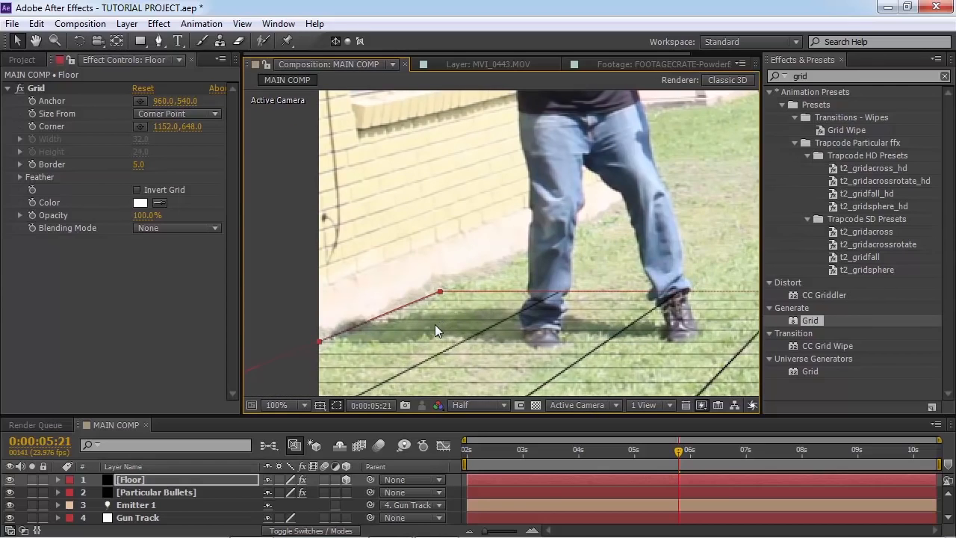
{"action": "left_click", "coordinate": [461, 269]}
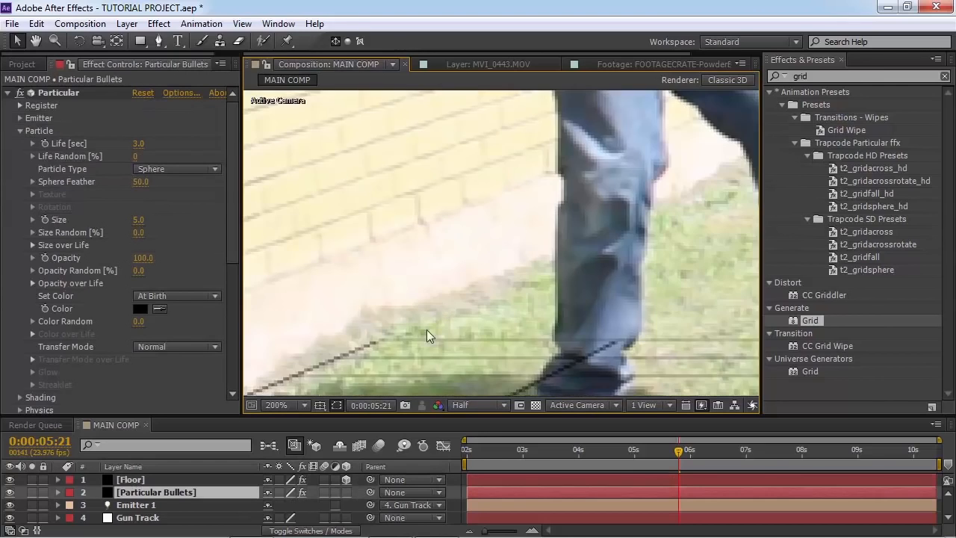
{"action": "scroll", "coordinate": [427, 329], "scroll_direction": "up", "scroll_amount": 2}
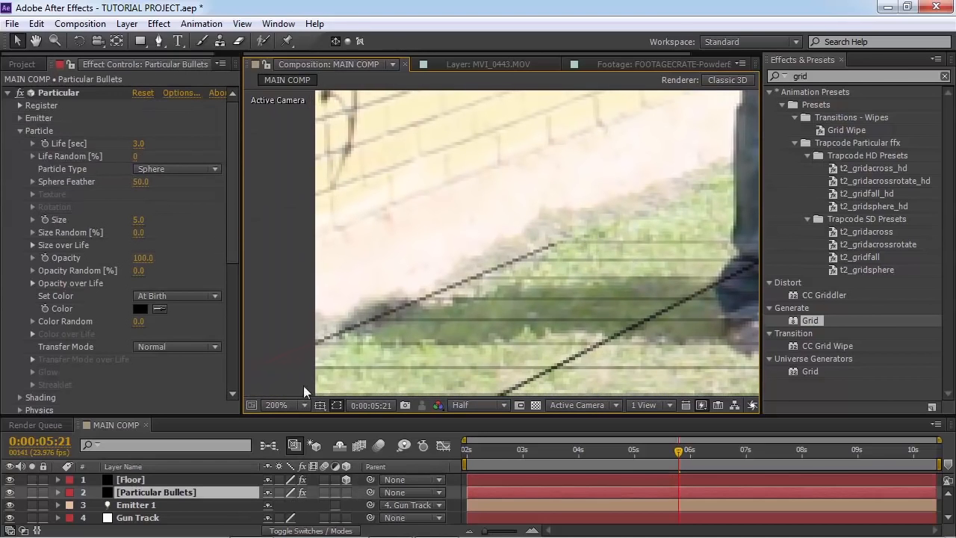
{"action": "left_click", "coordinate": [277, 405]}
{"action": "left_click", "coordinate": [293, 134]}
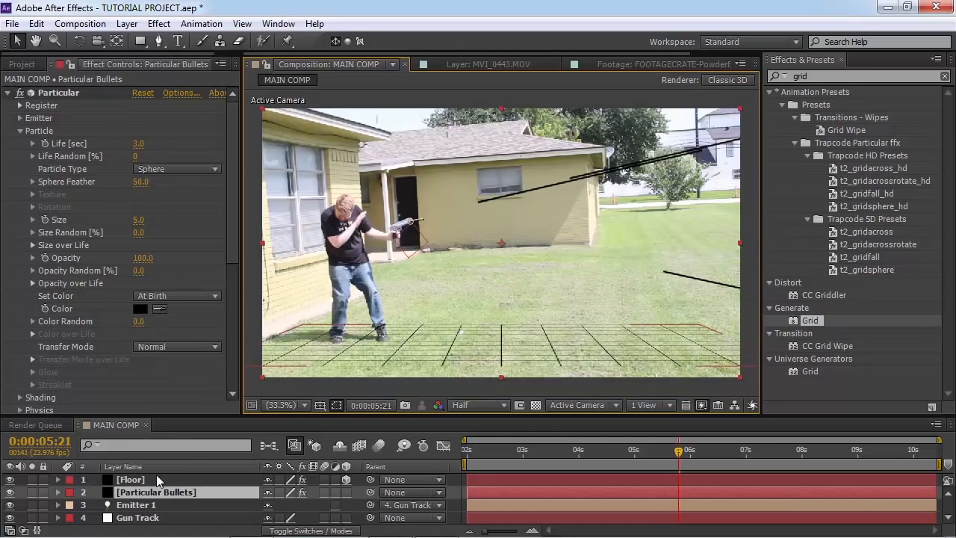
Hide the Floor layer and set the physics model of the Particular Bullets layer to Bounce
{"action": "left_click", "coordinate": [112, 479]}
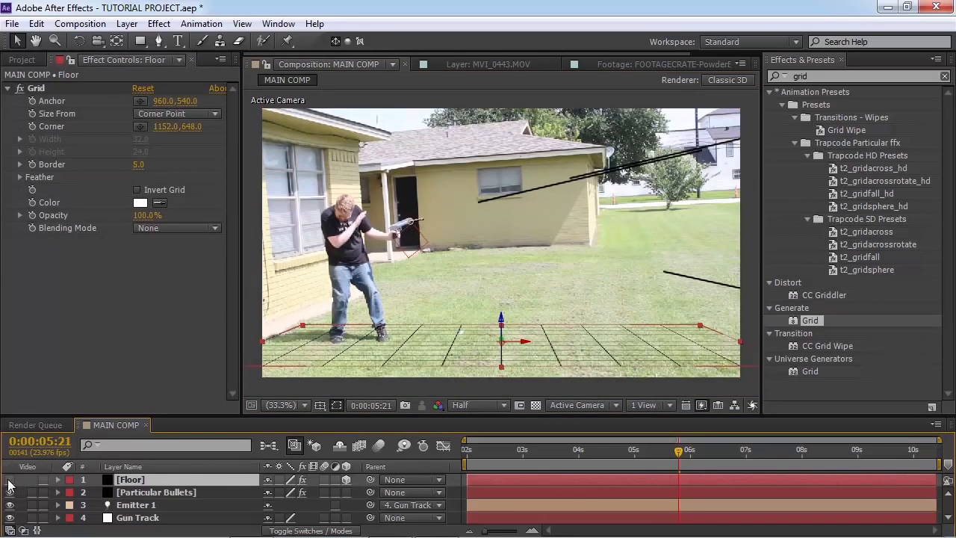
{"action": "left_click", "coordinate": [9, 482]}
{"action": "left_click", "coordinate": [120, 493]}
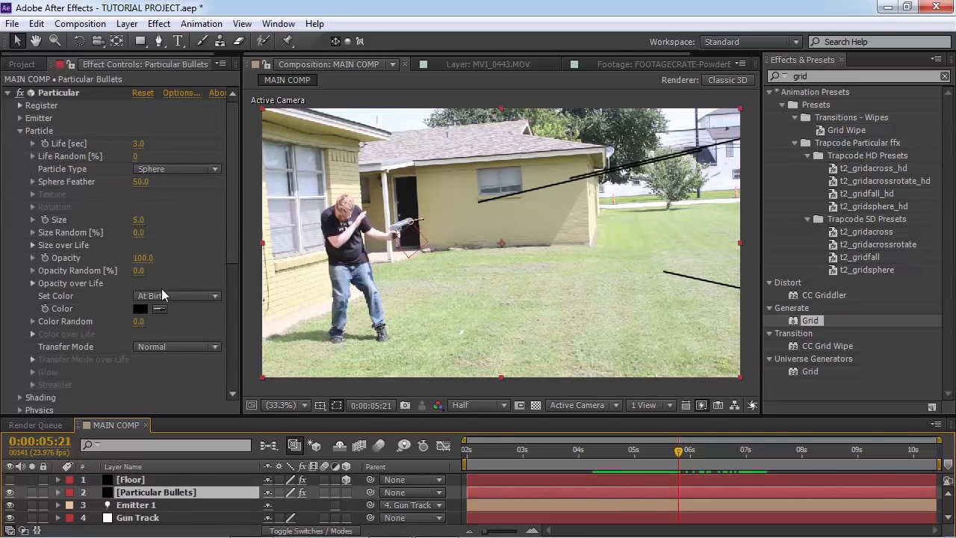
{"action": "scroll", "coordinate": [161, 288], "scroll_direction": "down", "scroll_amount": 6}
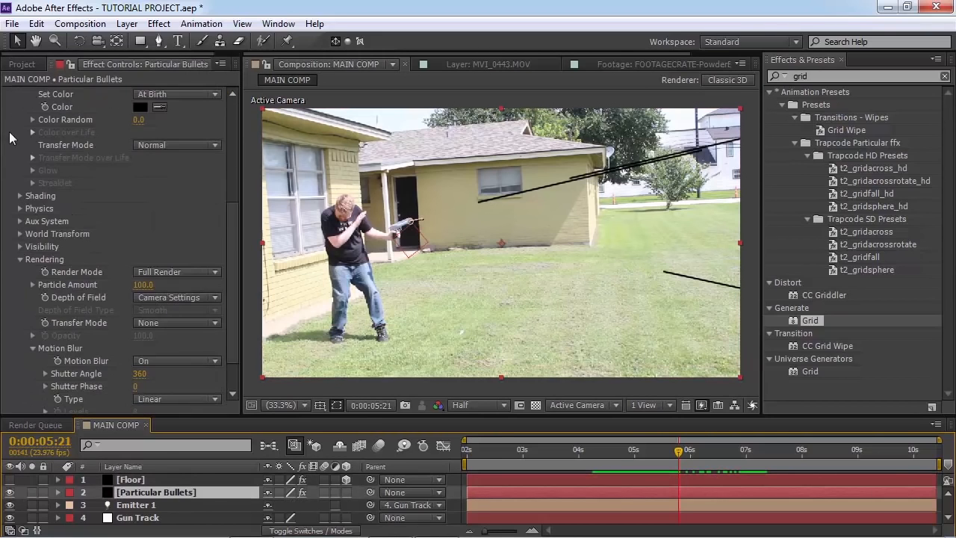
{"action": "left_click", "coordinate": [21, 261]}
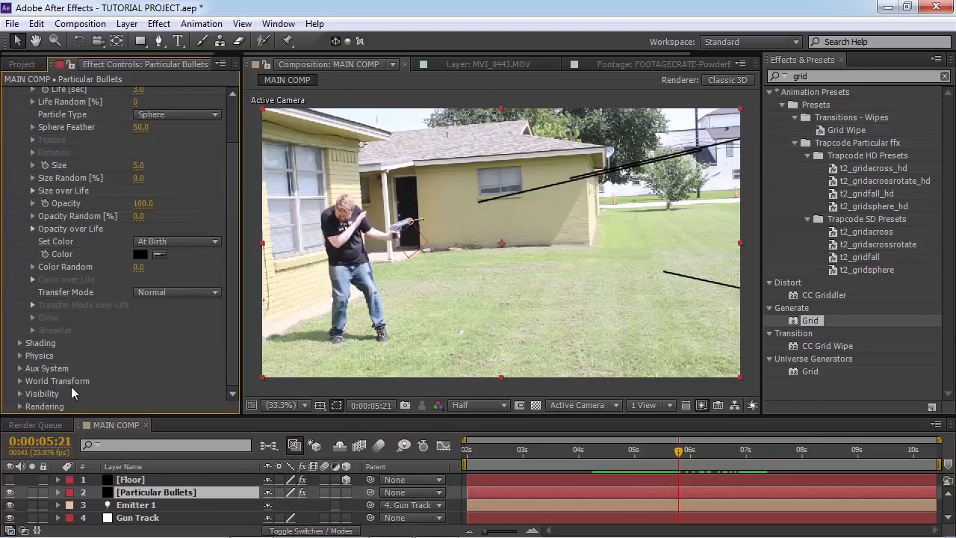
{"action": "left_click", "coordinate": [20, 357]}
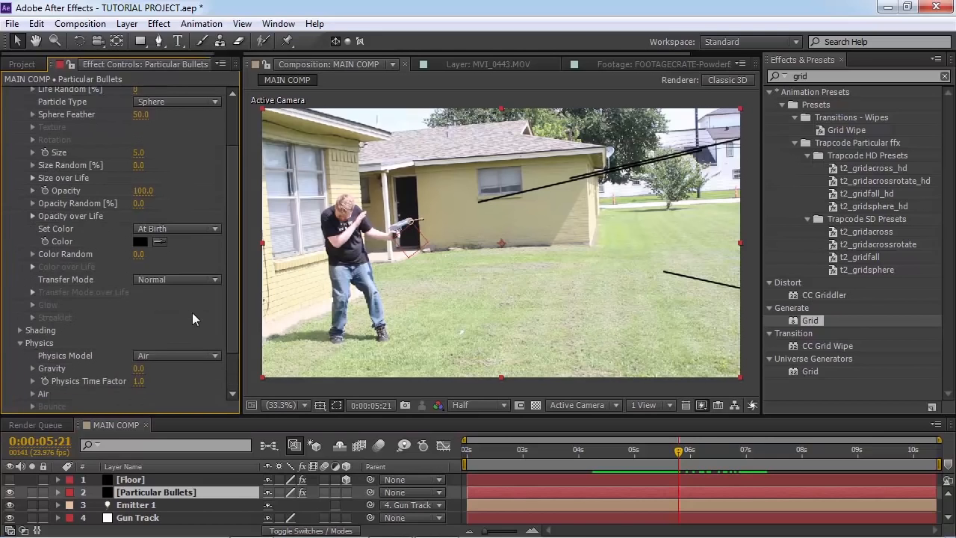
{"action": "scroll", "coordinate": [22, 358], "scroll_direction": "down", "scroll_amount": 1}
{"action": "left_click", "coordinate": [157, 323]}
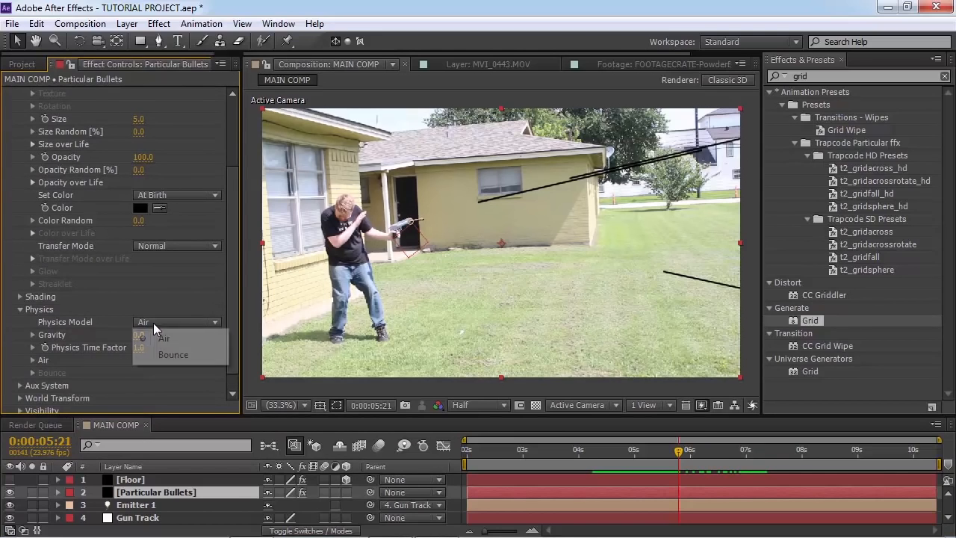
{"action": "left_click", "coordinate": [160, 355]}
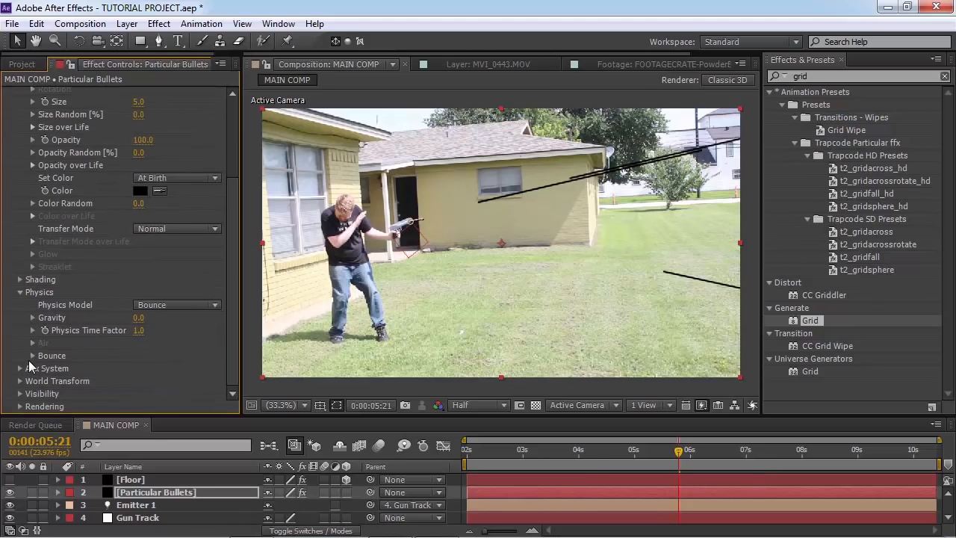
Set Floor as the floor layer in Particular's Bounce settings and scrub through the shot to check the ricochets
{"action": "left_click", "coordinate": [32, 358]}
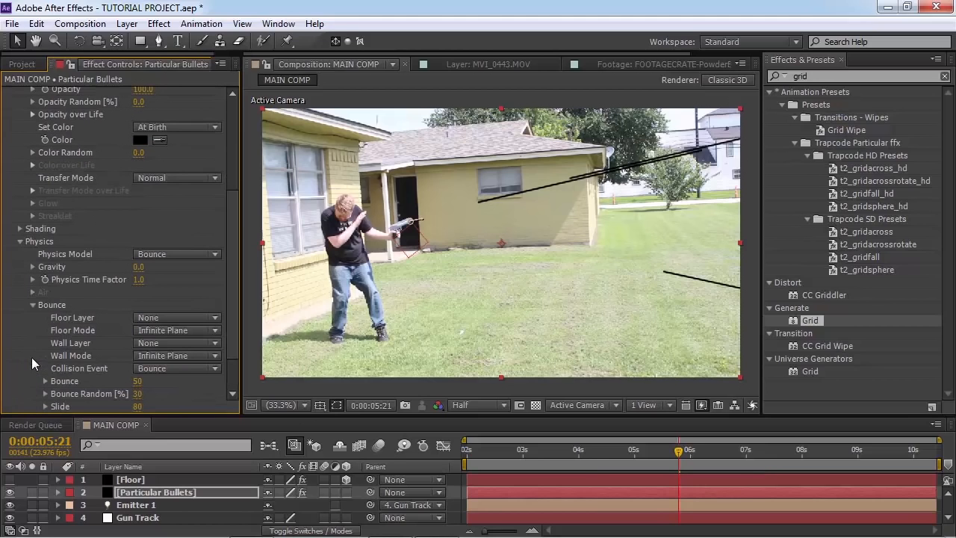
{"action": "left_click", "coordinate": [142, 319]}
{"action": "left_click", "coordinate": [173, 355]}
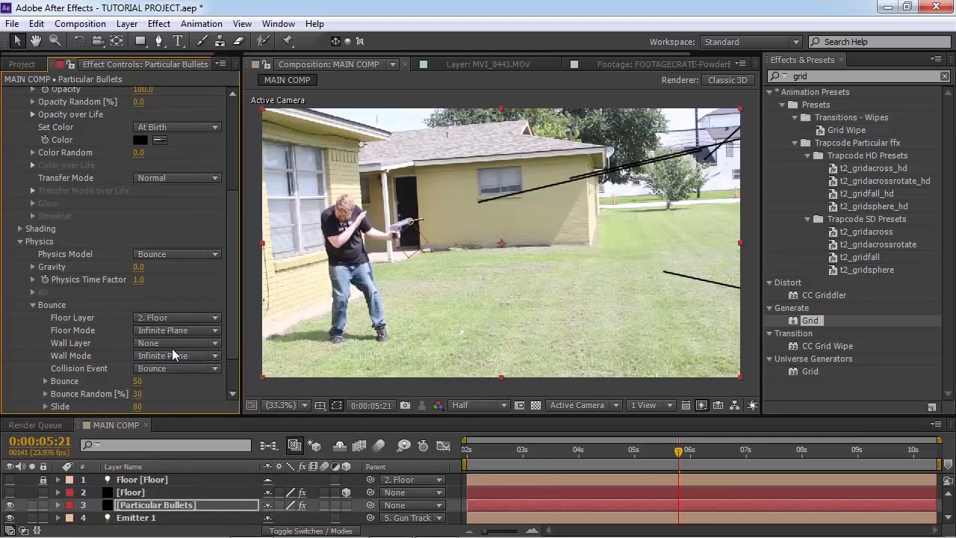
{"action": "scroll", "coordinate": [192, 330], "scroll_direction": "down", "scroll_amount": 1}
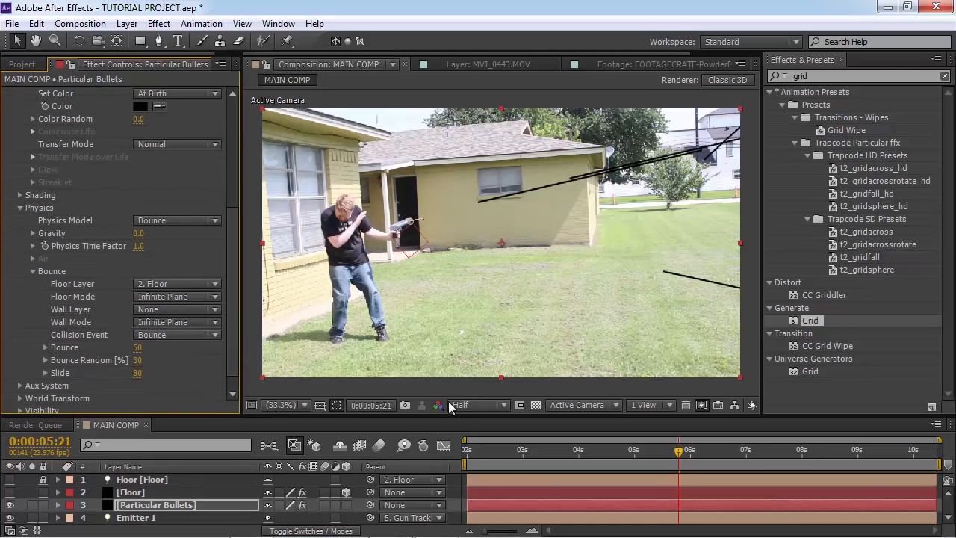
{"action": "left_click", "coordinate": [534, 450]}
{"action": "left_click_drag", "start_coordinate": [573, 454], "coordinate": [676, 463]}
Set the Bounce collision event to Stick so the bullets stay where they hit the floor
{"action": "scroll", "coordinate": [164, 361], "scroll_direction": "down", "scroll_amount": 1}
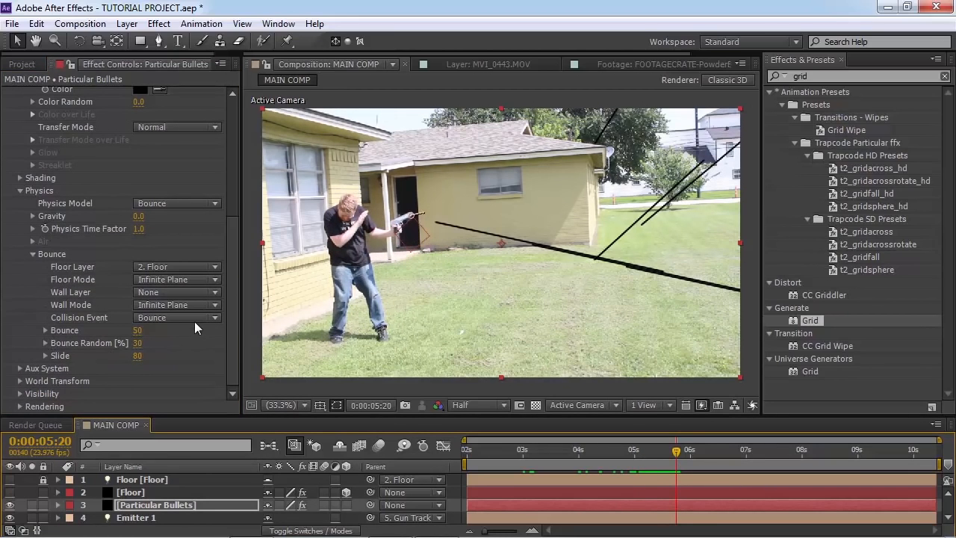
{"action": "left_click", "coordinate": [163, 319]}
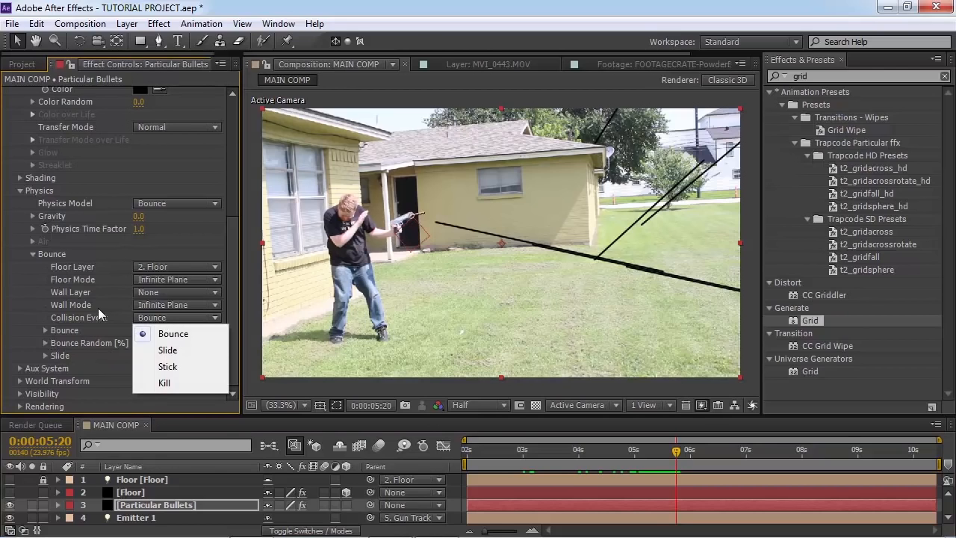
{"action": "left_click", "coordinate": [99, 313]}
{"action": "left_click", "coordinate": [160, 320]}
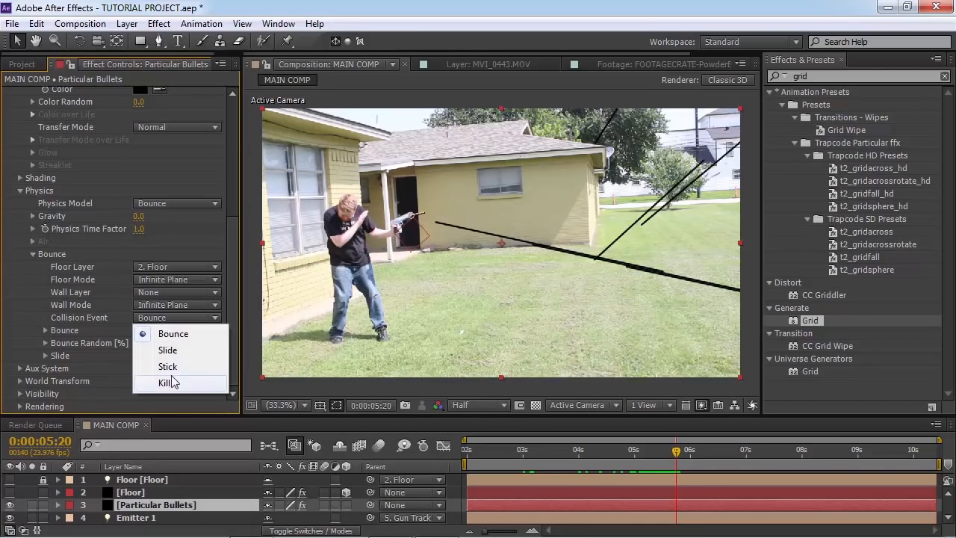
{"action": "left_click", "coordinate": [167, 366]}
Preview the shot and examine up close how the stuck particles line up along the grass
{"action": "key", "text": "space"}
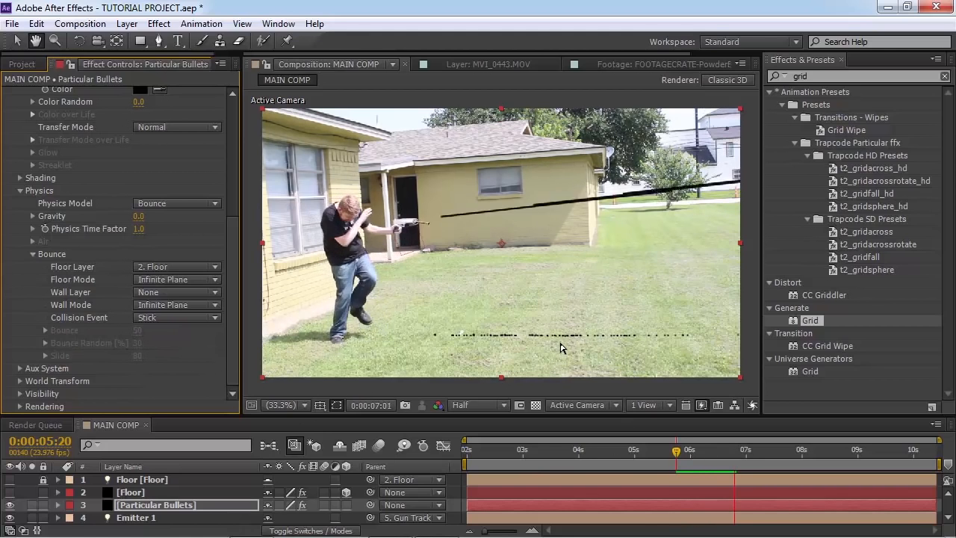
{"action": "scroll", "coordinate": [516, 347], "scroll_direction": "up", "scroll_amount": 2}
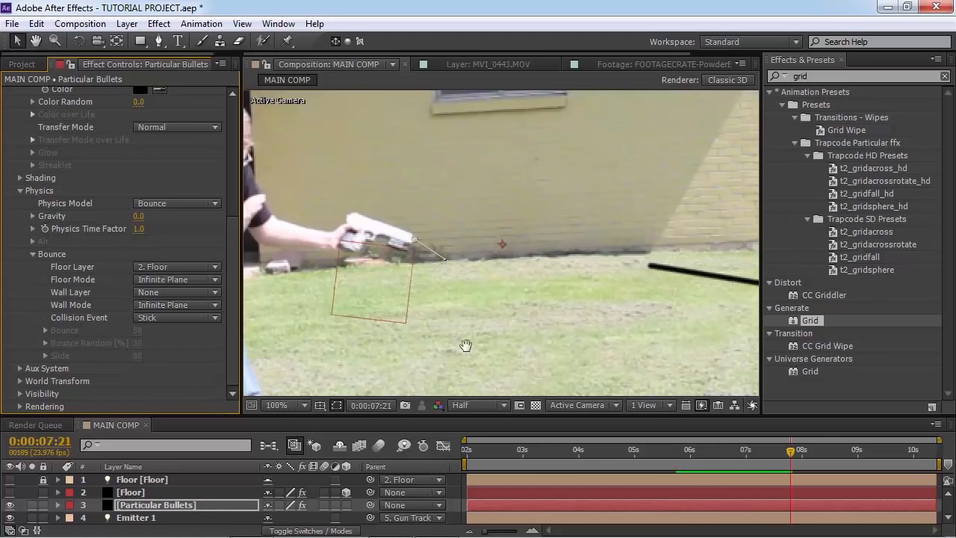
{"action": "left_click_drag", "start_coordinate": [441, 383], "coordinate": [728, 231]}
{"action": "scroll", "coordinate": [631, 284], "scroll_direction": "down", "scroll_amount": 1}
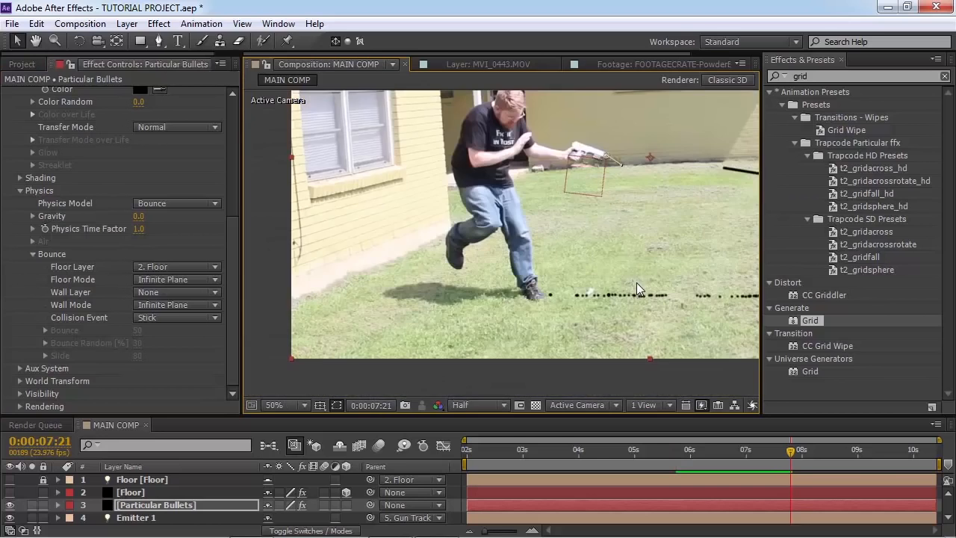
{"action": "left_click_drag", "start_coordinate": [629, 290], "coordinate": [543, 344]}
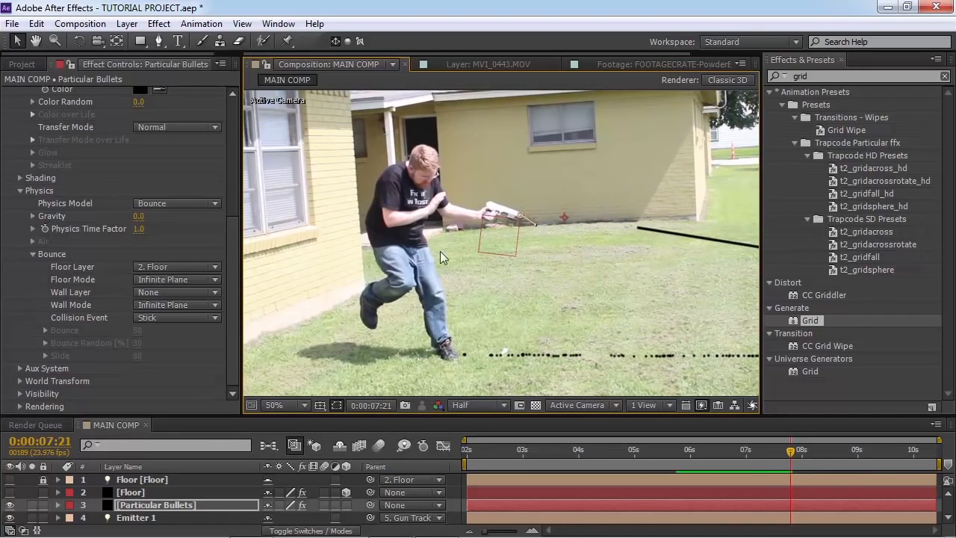
{"action": "key", "text": "space"}
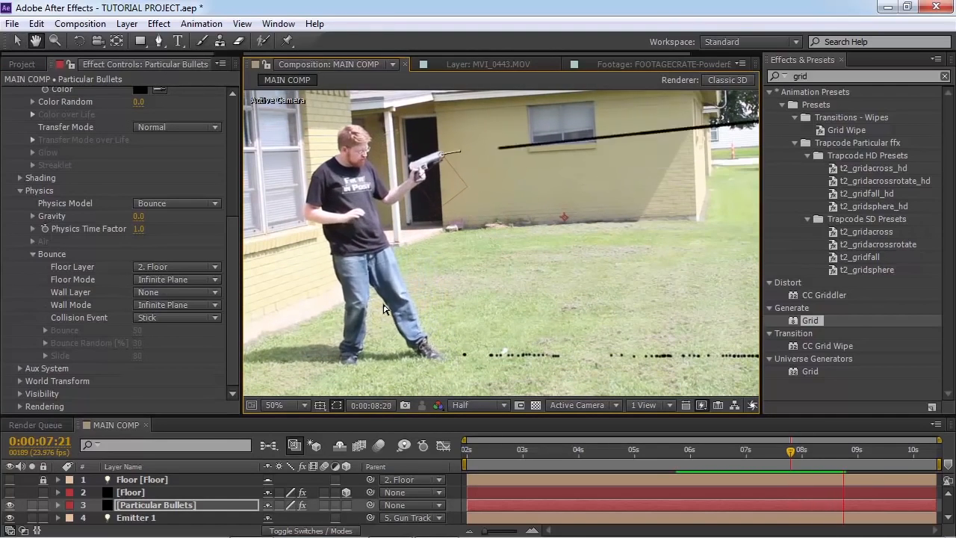
{"action": "key", "text": "space"}
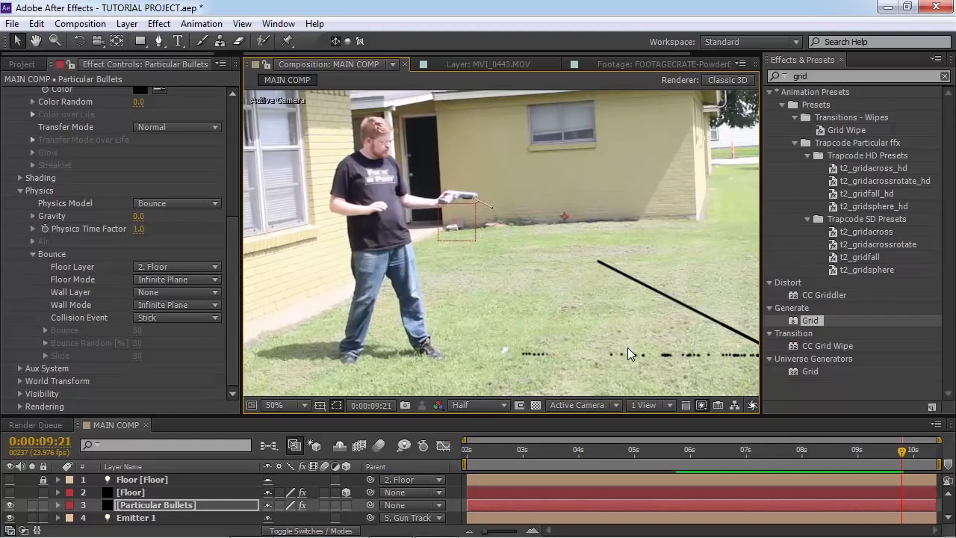
{"action": "left_click_drag", "start_coordinate": [581, 351], "coordinate": [458, 330]}
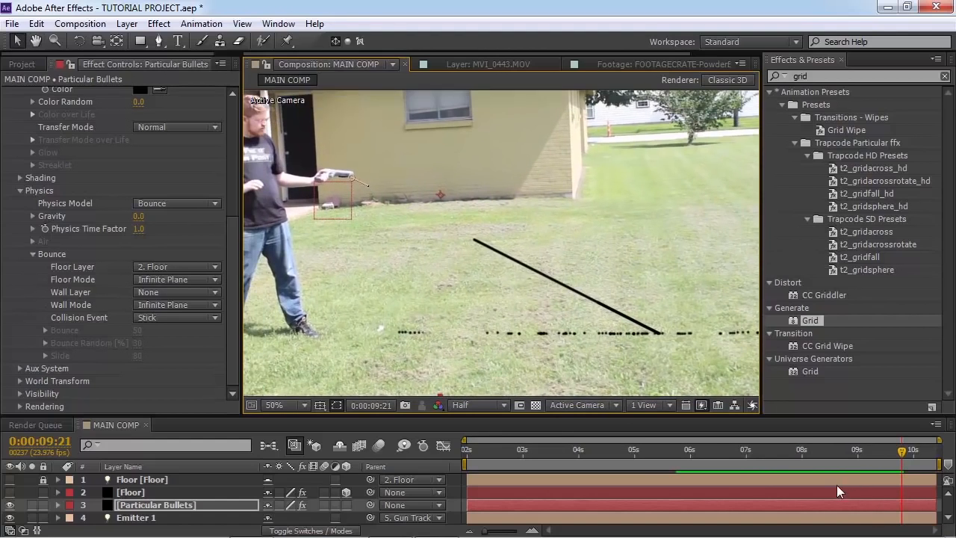
{"action": "left_click_drag", "start_coordinate": [802, 451], "coordinate": [649, 458]}
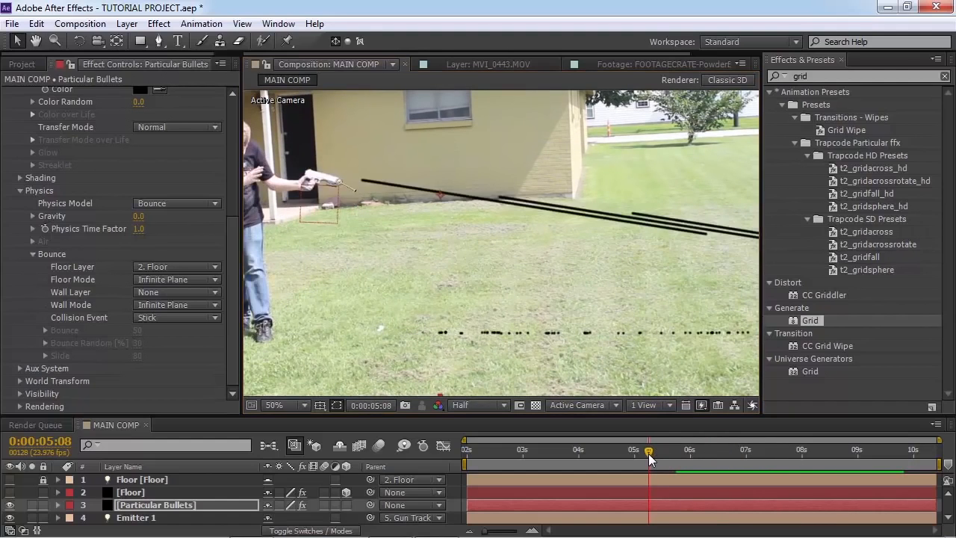
{"action": "key", "text": "space"}
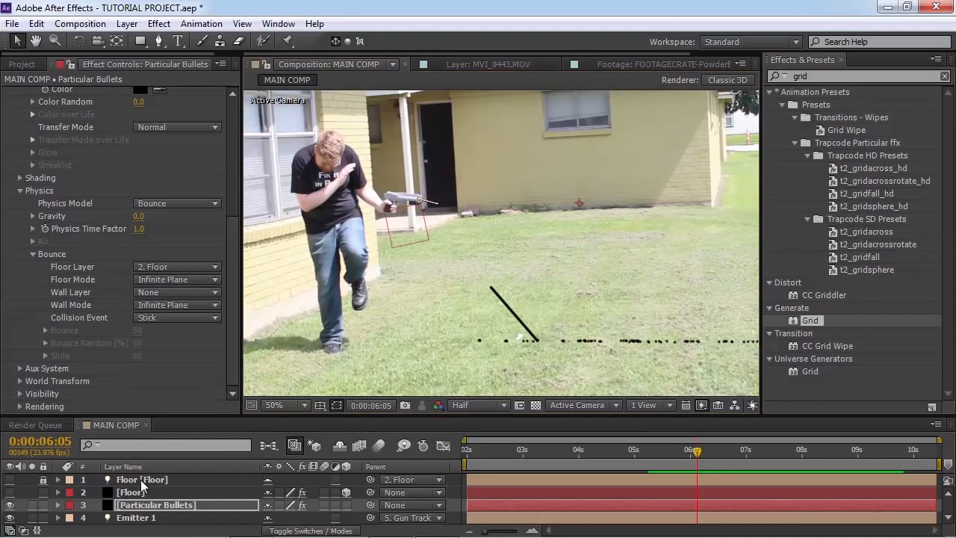
Add the expression wiggle(10,5) to the Y Rotation of the Emitter 1 light
{"action": "left_click", "coordinate": [150, 517]}
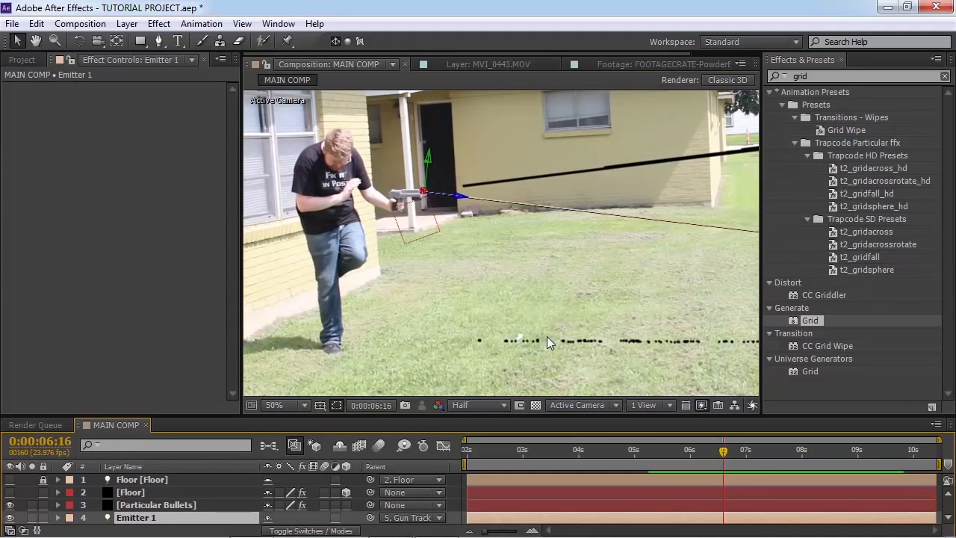
{"action": "key", "text": "space"}
{"action": "left_click_drag", "start_coordinate": [543, 345], "coordinate": [487, 321]}
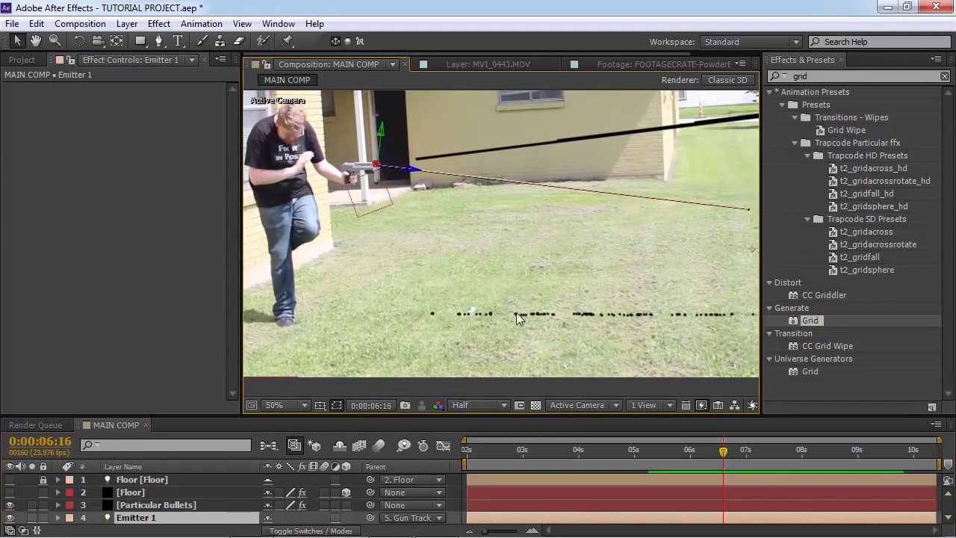
{"action": "key", "text": "space"}
{"action": "left_click_drag", "start_coordinate": [417, 351], "coordinate": [476, 334]}
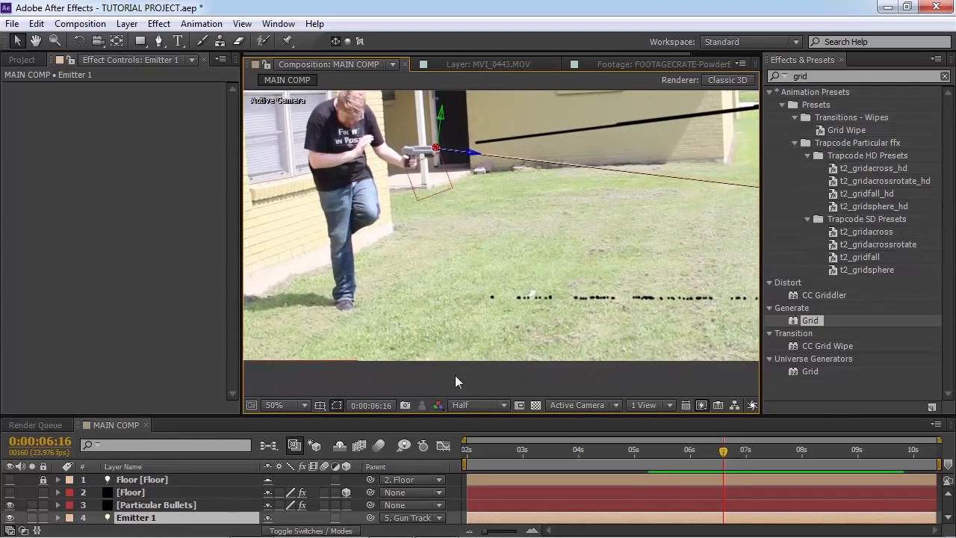
{"action": "scroll", "coordinate": [134, 504], "scroll_direction": "down", "scroll_amount": 2}
{"action": "left_click", "coordinate": [60, 489]}
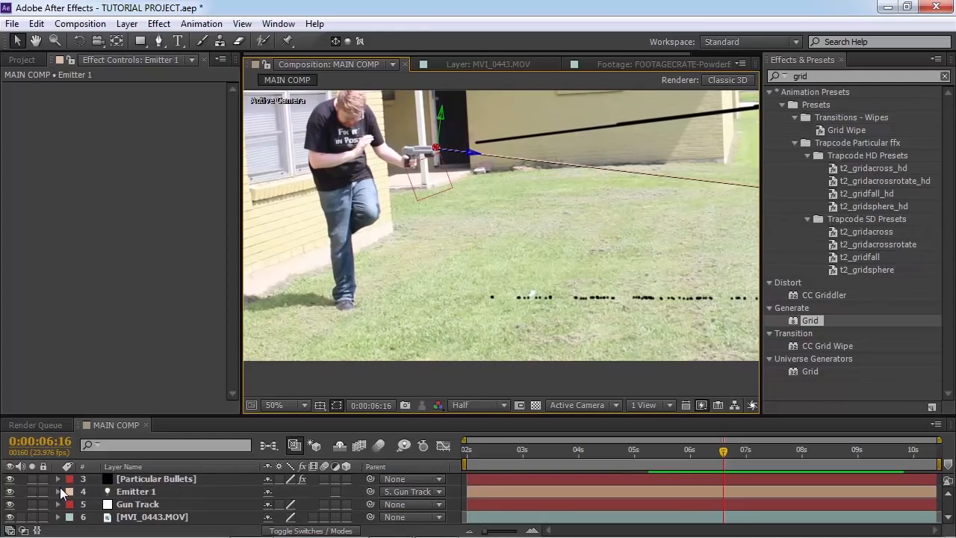
{"action": "left_click_drag", "start_coordinate": [252, 416], "coordinate": [261, 344]}
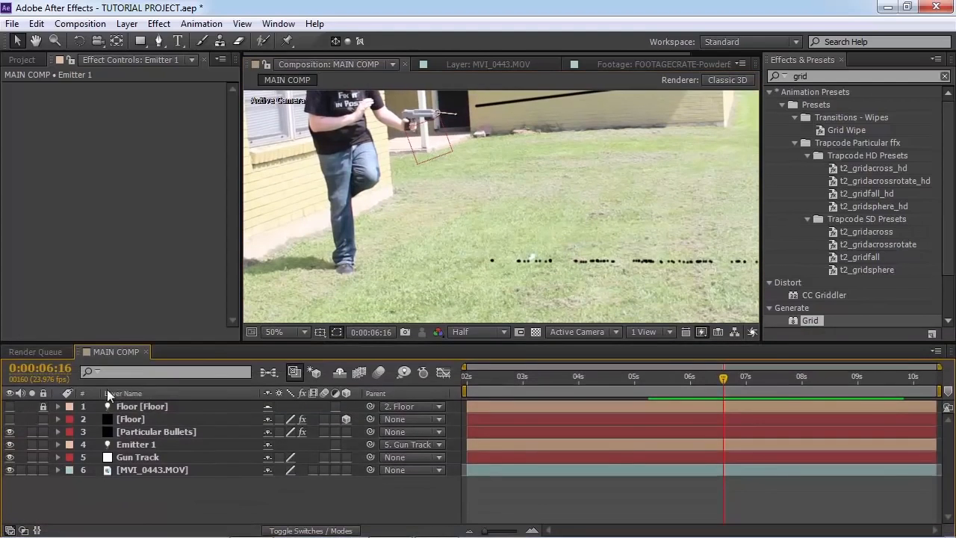
{"action": "left_click", "coordinate": [59, 442]}
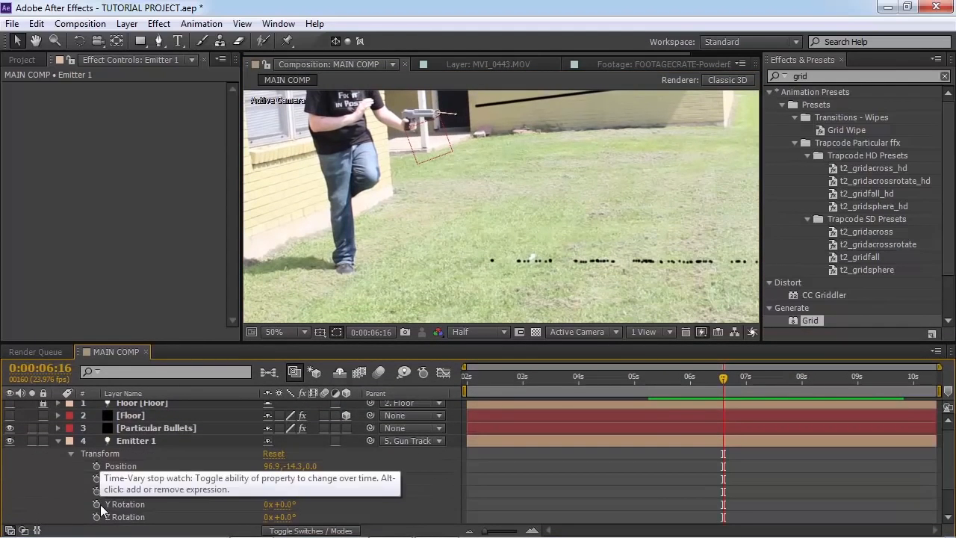
{"action": "left_click", "coordinate": [97, 505], "text": "alt"}
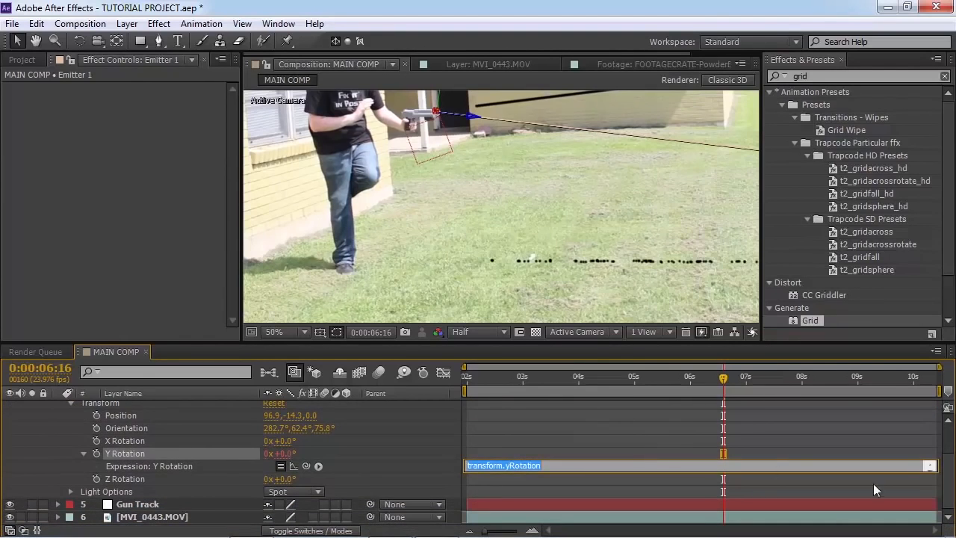
{"action": "type", "text": "wiggle(10,5"}
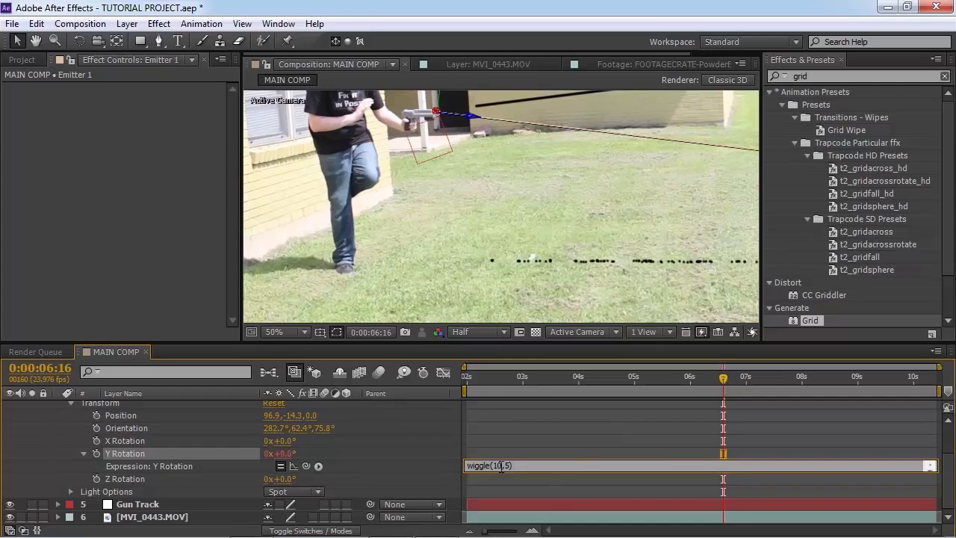
{"action": "left_click", "coordinate": [463, 441]}
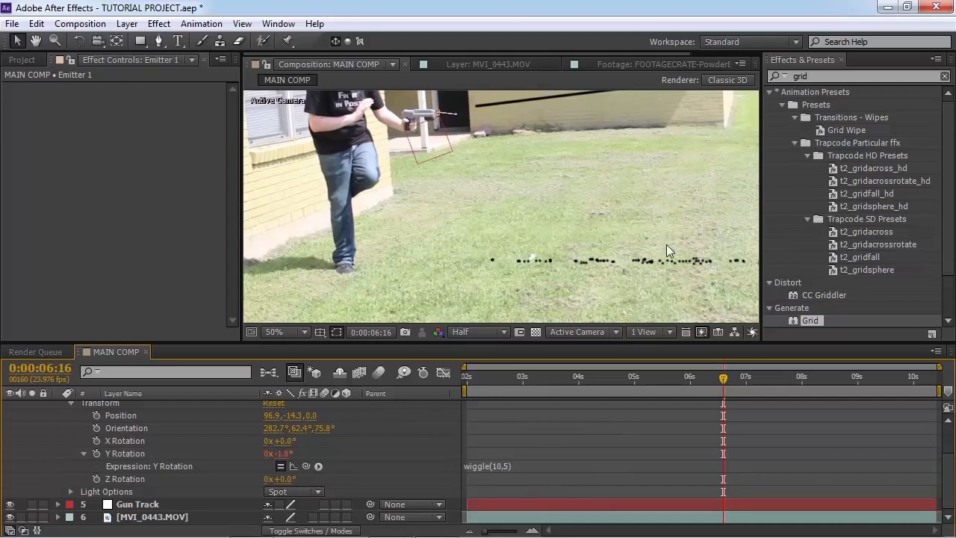
Change Emitter 1's Y Rotation expression to wiggle(10,20) and check the spread of the impacts on the grass
{"action": "key", "text": "space"}
{"action": "left_click_drag", "start_coordinate": [642, 269], "coordinate": [400, 279]}
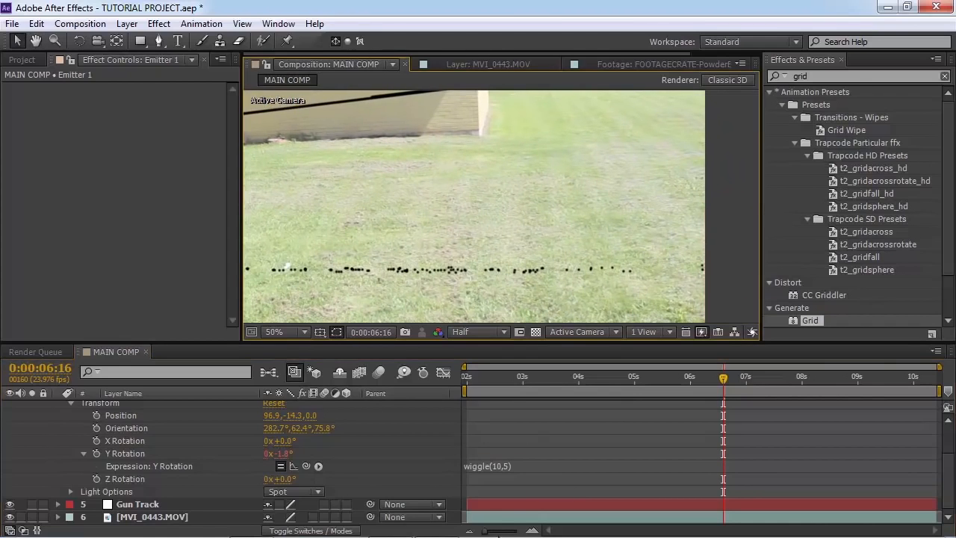
{"action": "left_click", "coordinate": [508, 466]}
{"action": "left_click", "coordinate": [508, 465]}
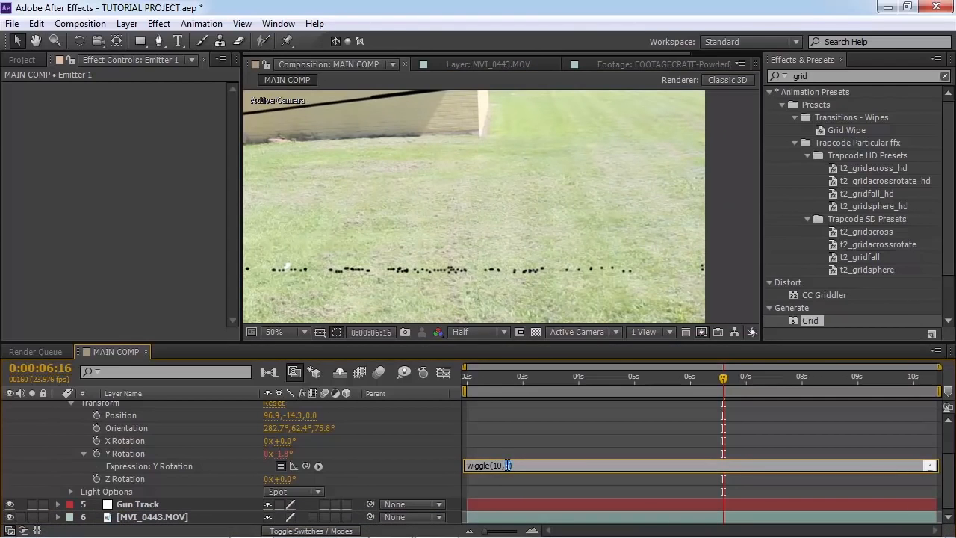
{"action": "left_click", "coordinate": [526, 433]}
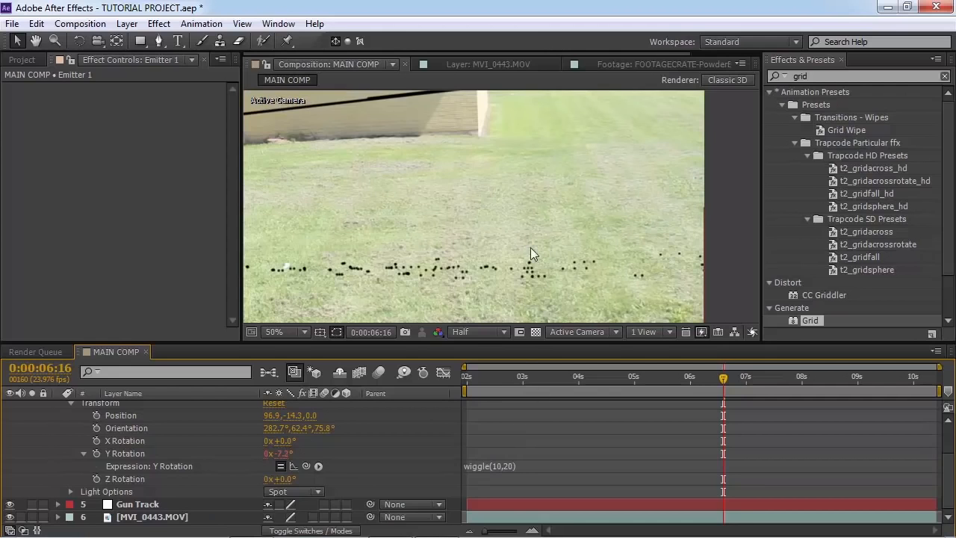
{"action": "key", "text": "space"}
{"action": "left_click_drag", "start_coordinate": [465, 285], "coordinate": [642, 294]}
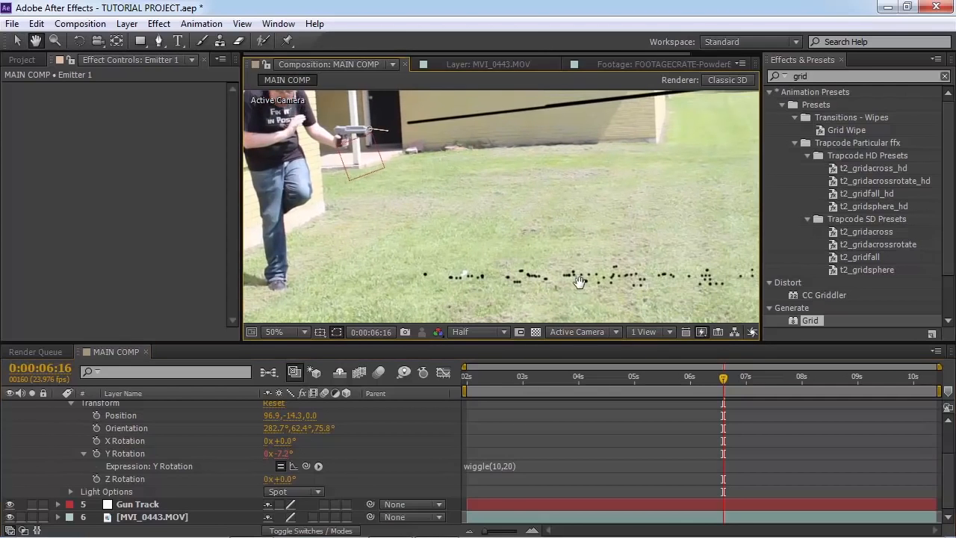
Change Emitter 1's Y Rotation expression to wiggle(10,50) and preview the spread of the impacts on the grass
{"action": "left_click", "coordinate": [502, 463]}
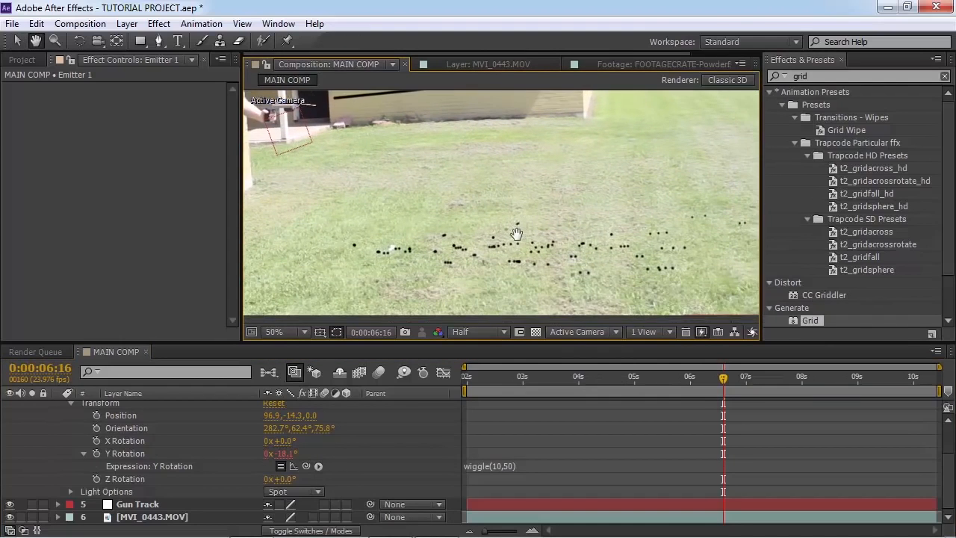
{"action": "left_click_drag", "start_coordinate": [658, 381], "coordinate": [737, 383]}
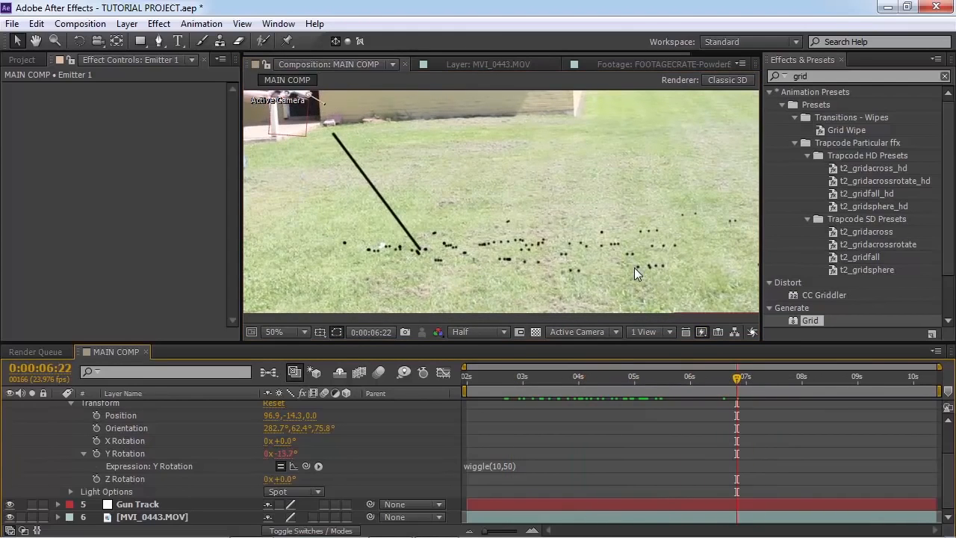
{"action": "key", "text": "space"}
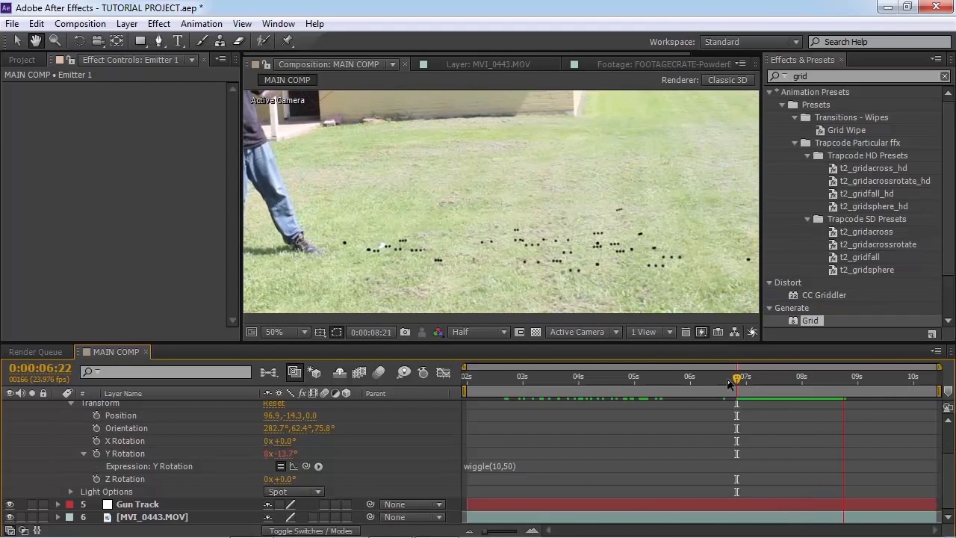
{"action": "mouse_move", "coordinate": [710, 381]}
{"action": "left_mouse_down"}
{"action": "mouse_move", "coordinate": [667, 382]}
{"action": "mouse_move", "coordinate": [712, 380]}
{"action": "left_mouse_up"}
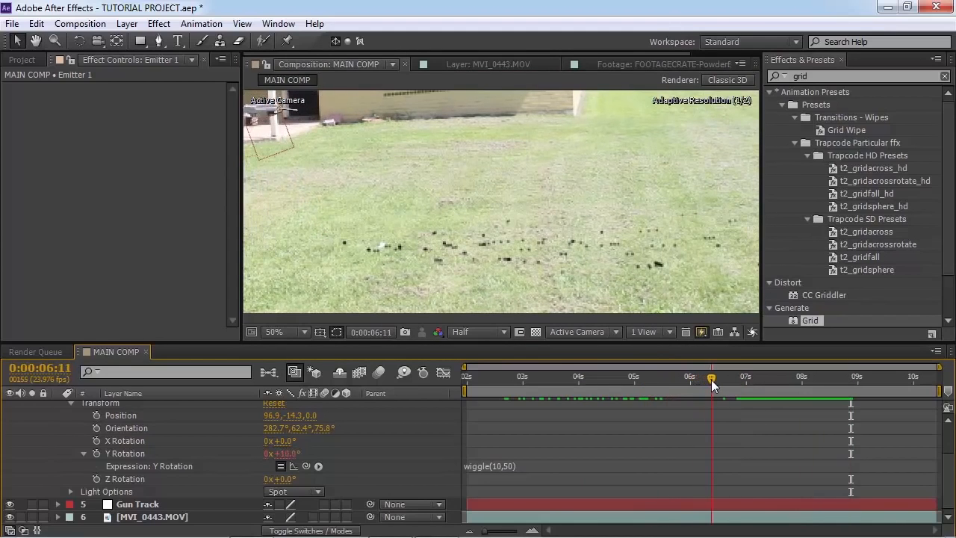
Raise the wiggle amplitude in Emitter 1's Y Rotation expression to 80 and scrub through the shot to check the spread
{"action": "left_click", "coordinate": [516, 466]}
{"action": "left_click_drag", "start_coordinate": [505, 466], "coordinate": [510, 466]}
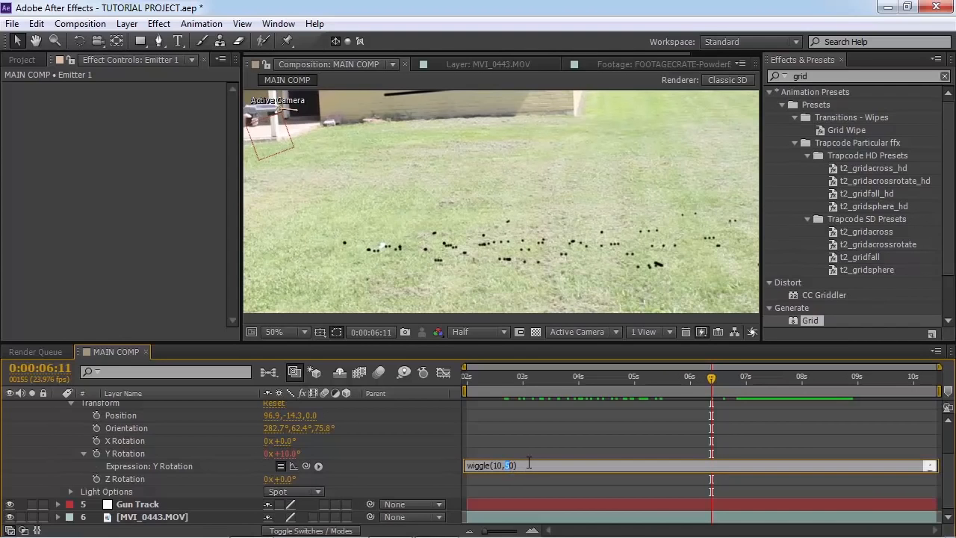
{"action": "type", "text": "8"}
{"action": "left_click", "coordinate": [534, 439]}
{"action": "left_click_drag", "start_coordinate": [606, 381], "coordinate": [690, 383]}
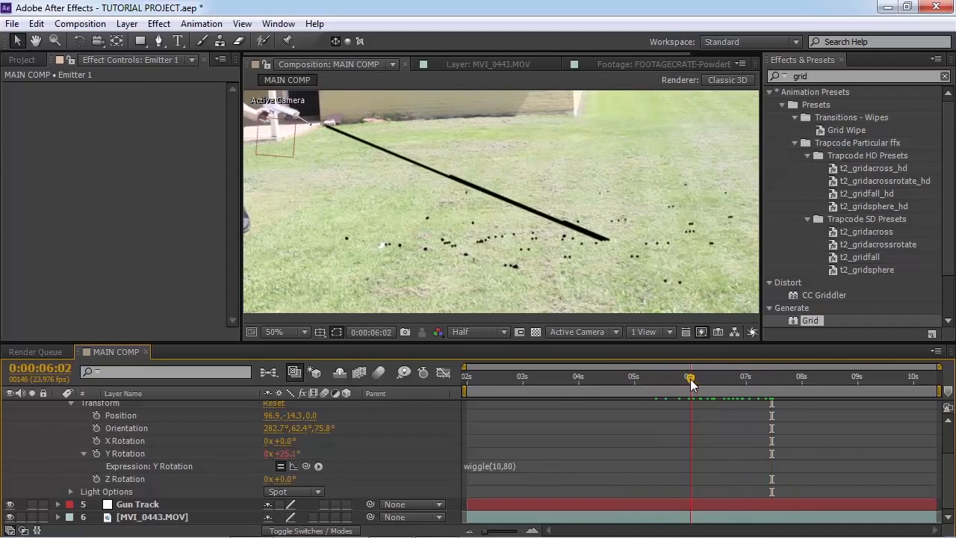
Set the wiggle frequency in Emitter 1's Y Rotation expression to 50, giving wiggle(50,80), and preview the shot
{"action": "left_click", "coordinate": [499, 464]}
{"action": "left_click", "coordinate": [502, 466]}
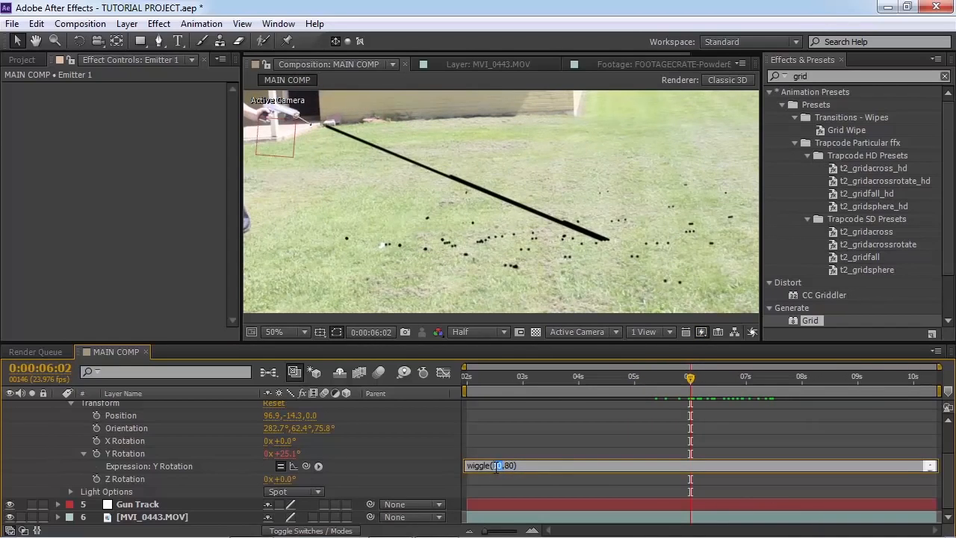
{"action": "type", "text": "50"}
{"action": "left_click", "coordinate": [534, 432]}
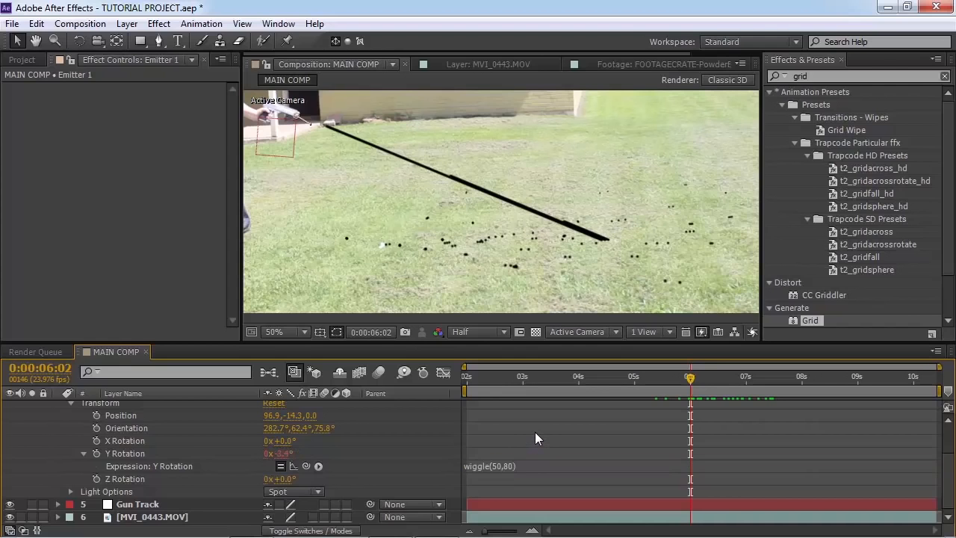
{"action": "key", "text": "KP_0"}
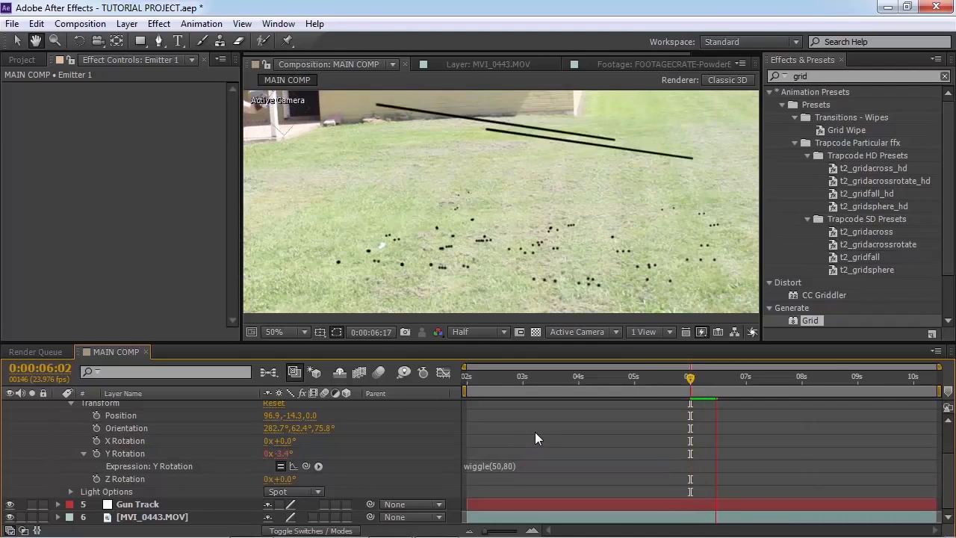
Examine the scattered impacts on the grass up close and replay the shot with the Particular Bullets layer selected
{"action": "scroll", "coordinate": [547, 221], "scroll_direction": "down", "scroll_amount": 2}
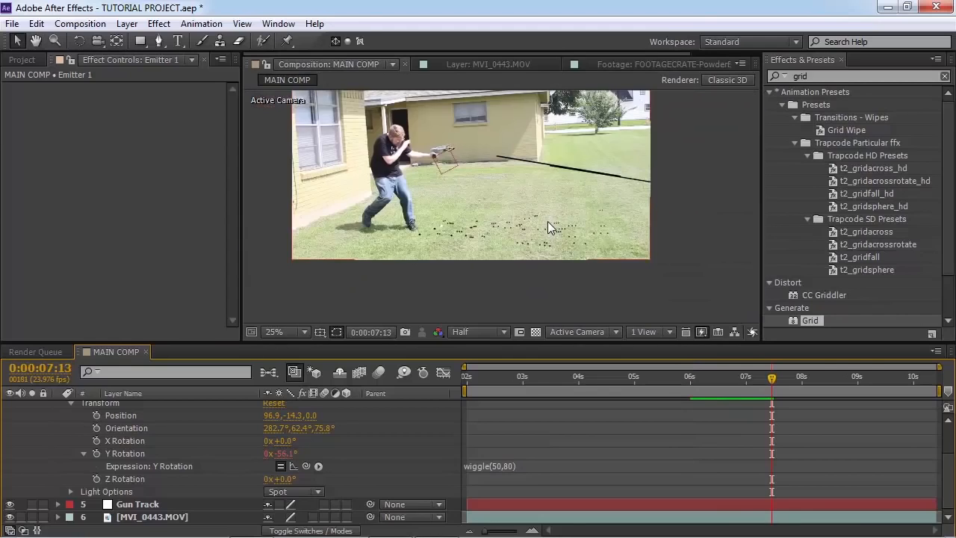
{"action": "scroll", "coordinate": [542, 242], "scroll_direction": "up", "scroll_amount": 2}
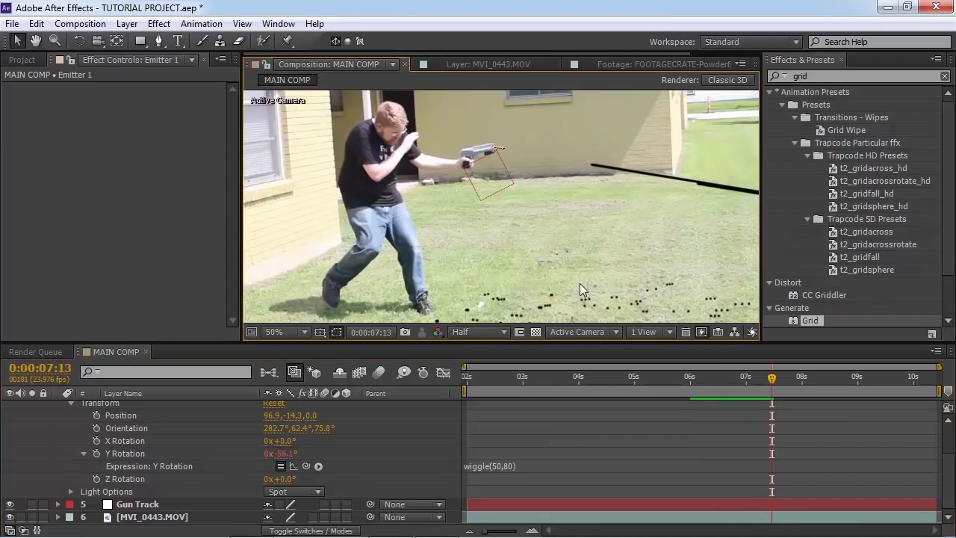
{"action": "left_click_drag", "start_coordinate": [570, 290], "coordinate": [541, 259]}
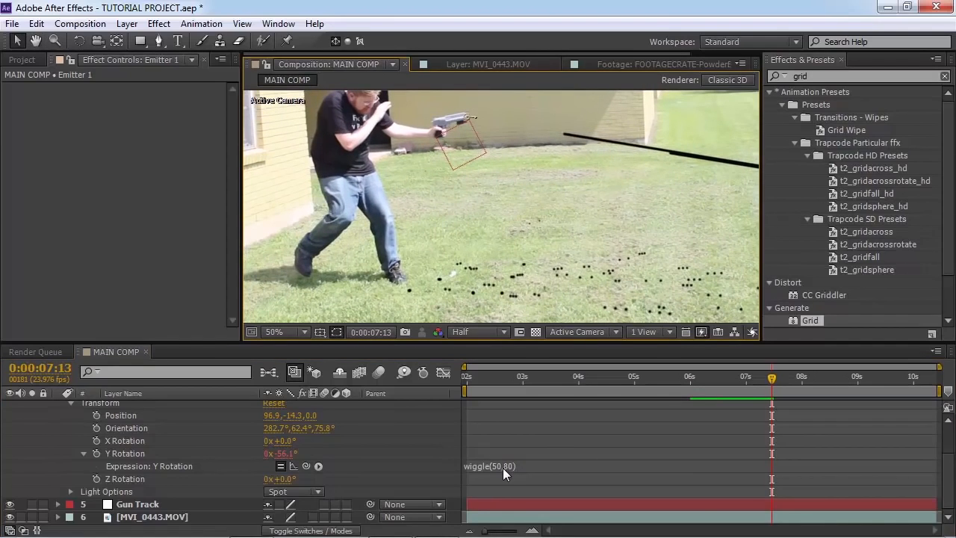
{"action": "left_click", "coordinate": [503, 468]}
{"action": "left_click", "coordinate": [555, 257]}
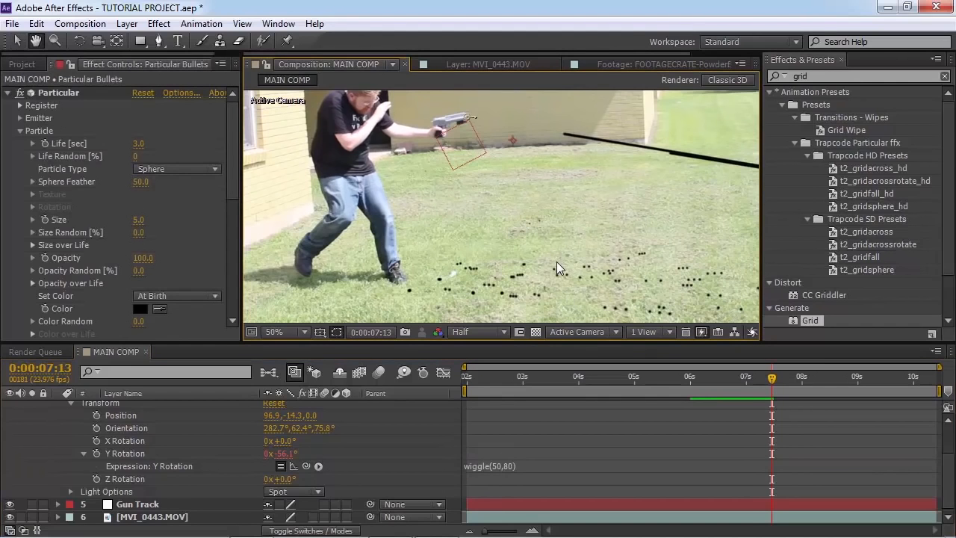
{"action": "key", "text": "space"}
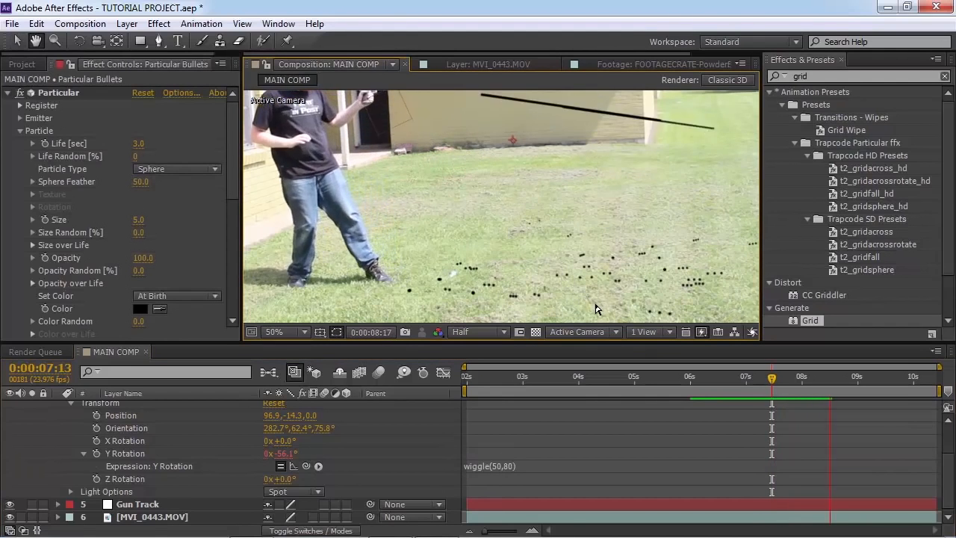
{"action": "key", "text": "v"}
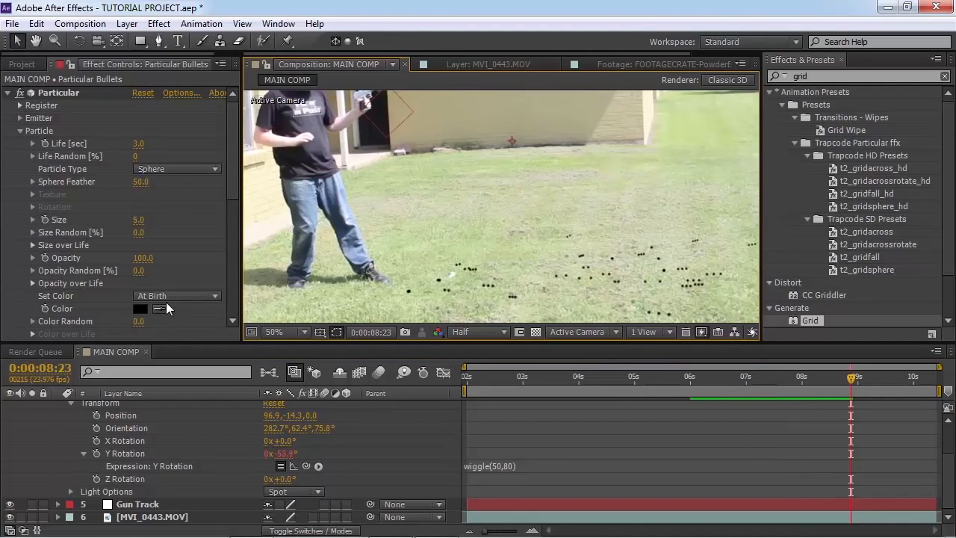
Set the particle Life of Particular Bullets to 12 seconds and preview how the impacts remain on the grass
{"action": "scroll", "coordinate": [166, 302], "scroll_direction": "down", "scroll_amount": 3}
{"action": "scroll", "coordinate": [148, 217], "scroll_direction": "down", "scroll_amount": 2}
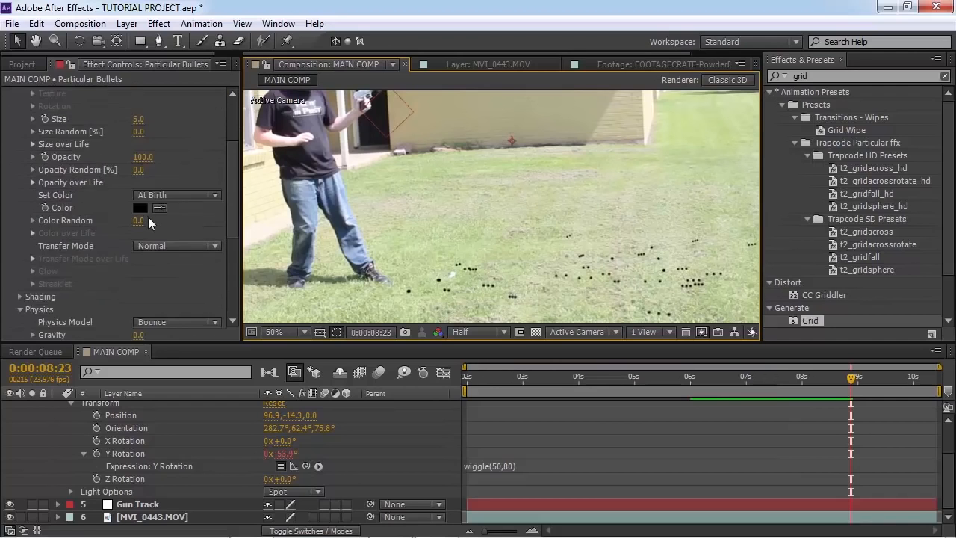
{"action": "scroll", "coordinate": [149, 228], "scroll_direction": "up", "scroll_amount": 5}
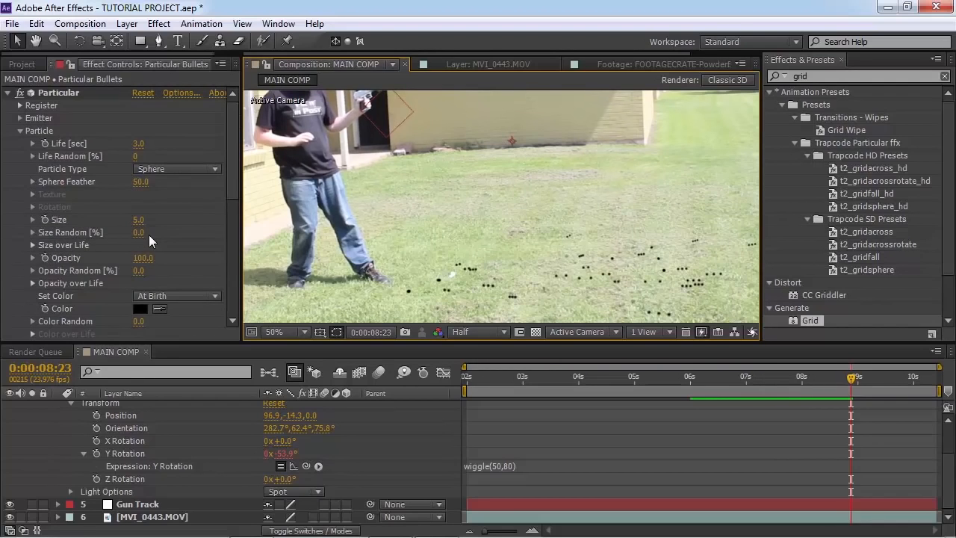
{"action": "scroll", "coordinate": [153, 237], "scroll_direction": "down", "scroll_amount": 8}
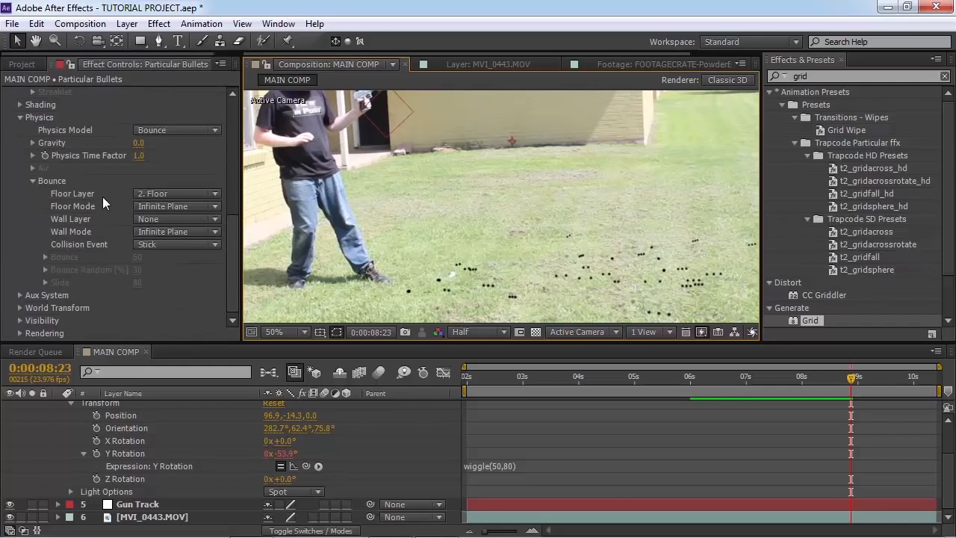
{"action": "scroll", "coordinate": [100, 198], "scroll_direction": "up", "scroll_amount": 8}
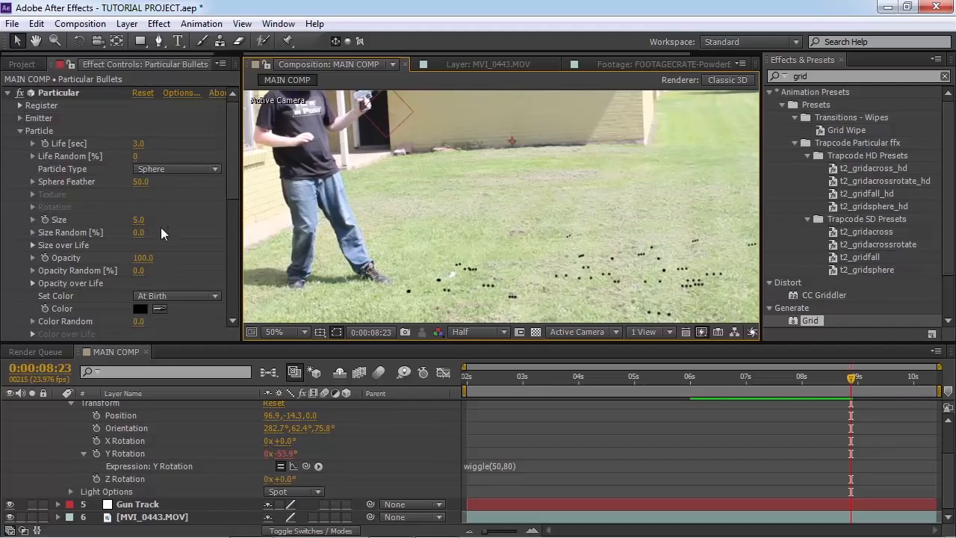
{"action": "left_click", "coordinate": [139, 143]}
{"action": "type", "text": "12"}
{"action": "key", "text": "Return"}
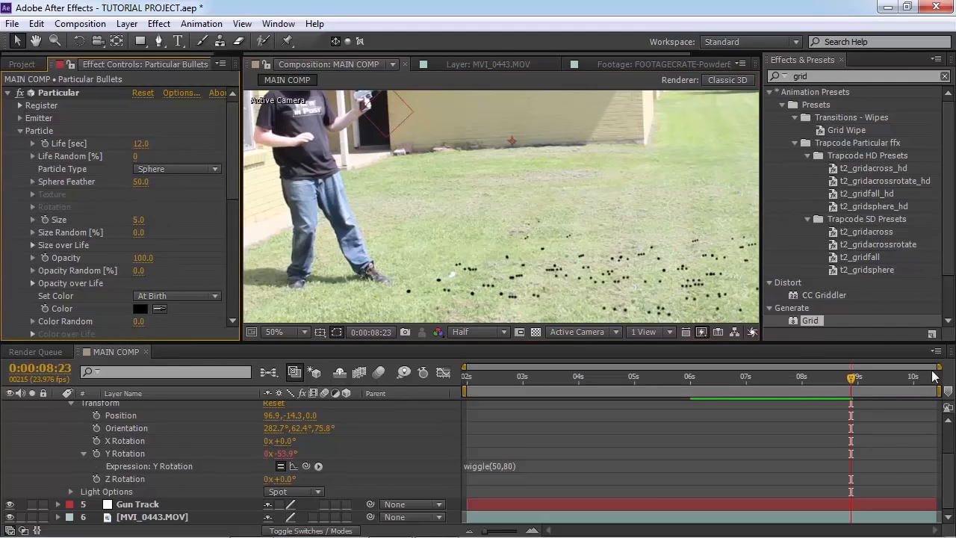
{"action": "key", "text": "space"}
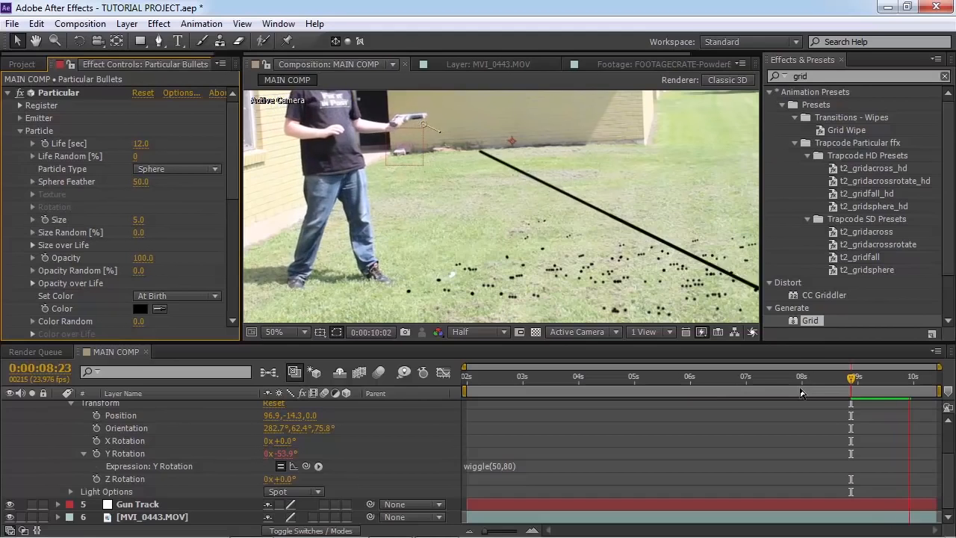
{"action": "scroll", "coordinate": [596, 260], "scroll_direction": "down", "scroll_amount": 2}
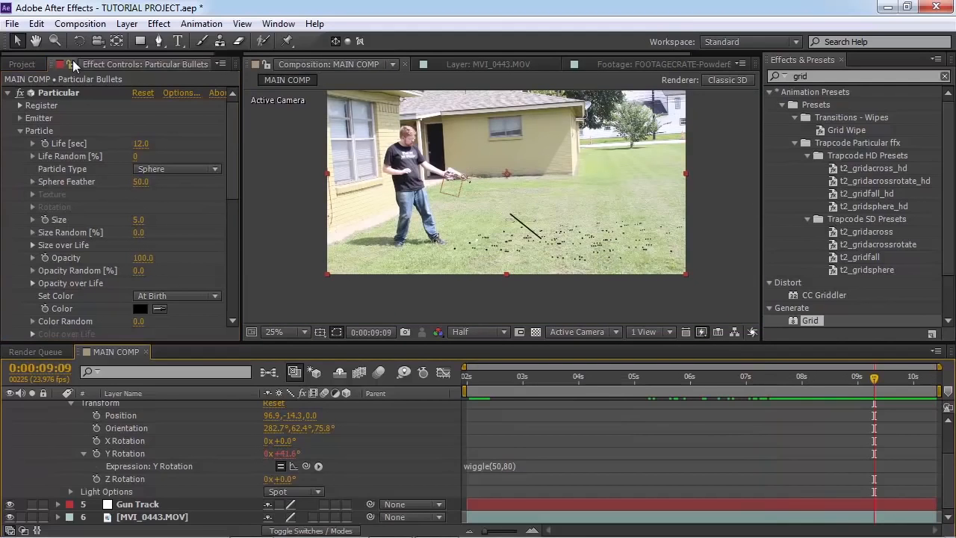
Add a null object named Control and apply the Slider Control effect to it
{"action": "left_click", "coordinate": [127, 24]}
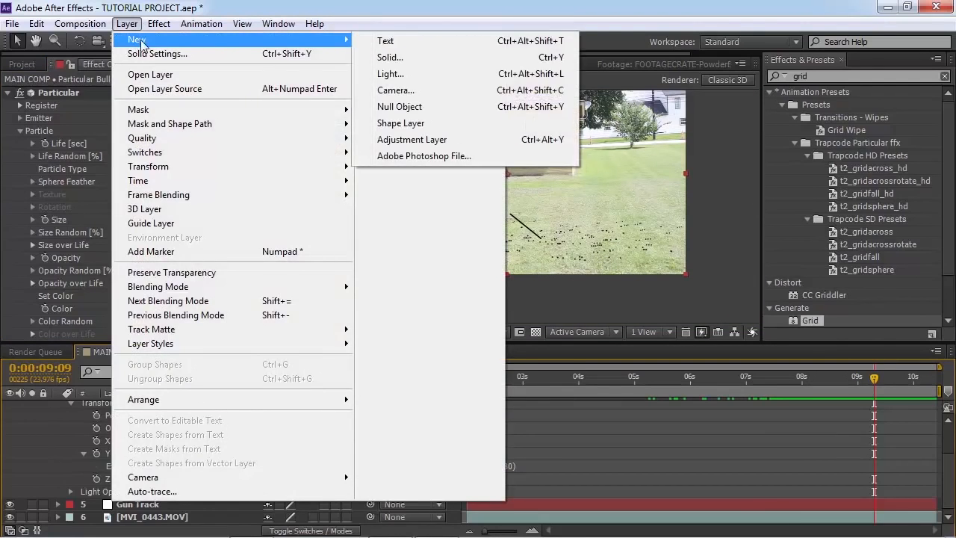
{"action": "mouse_move", "coordinate": [185, 24]}
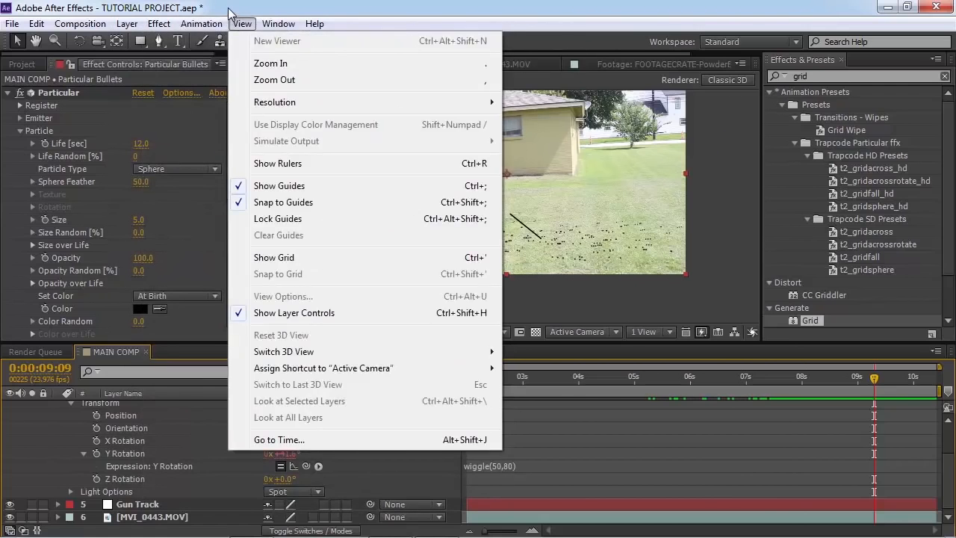
{"action": "left_click", "coordinate": [228, 9]}
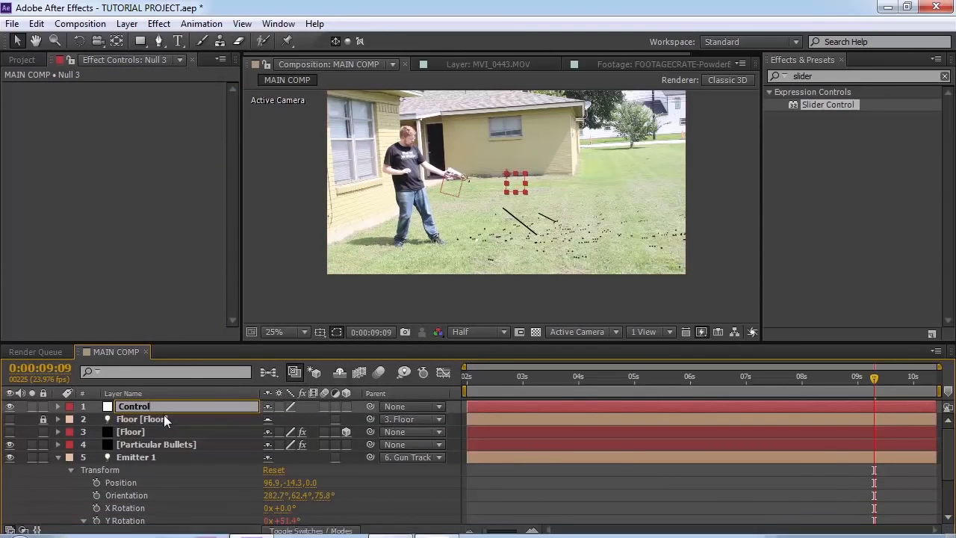
{"action": "key", "text": "Return"}
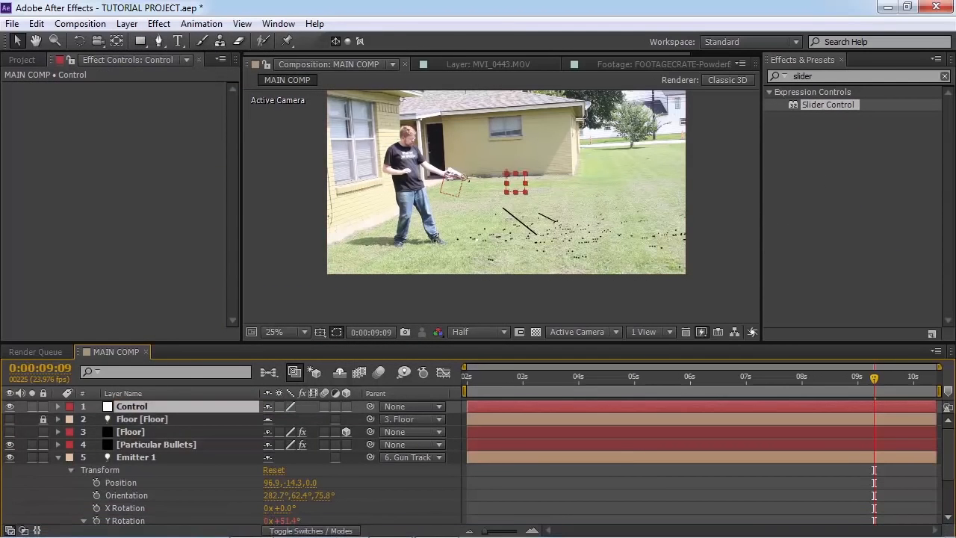
{"action": "left_click_drag", "start_coordinate": [777, 114], "coordinate": [131, 406]}
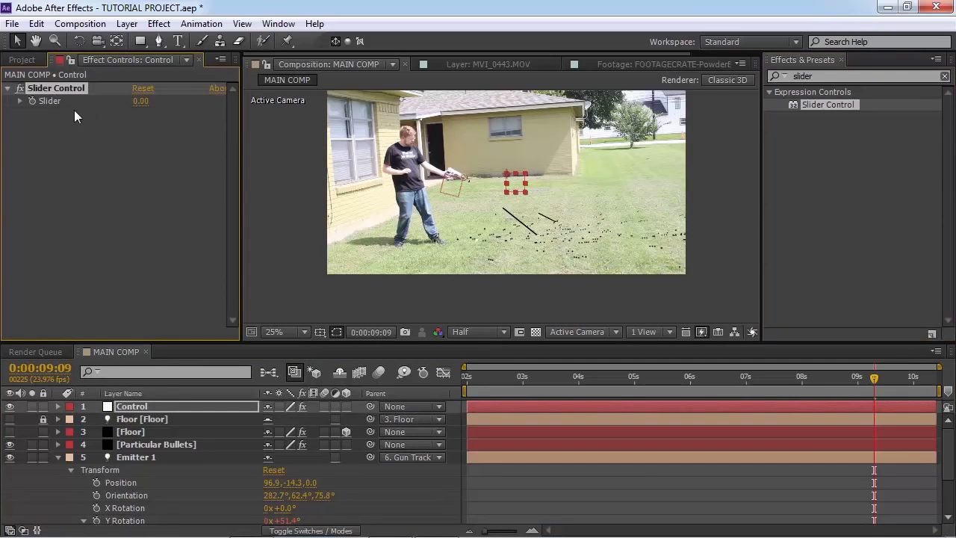
{"action": "key", "text": "period"}
{"action": "key", "text": "space"}
{"action": "left_click_drag", "start_coordinate": [510, 172], "coordinate": [557, 264]}
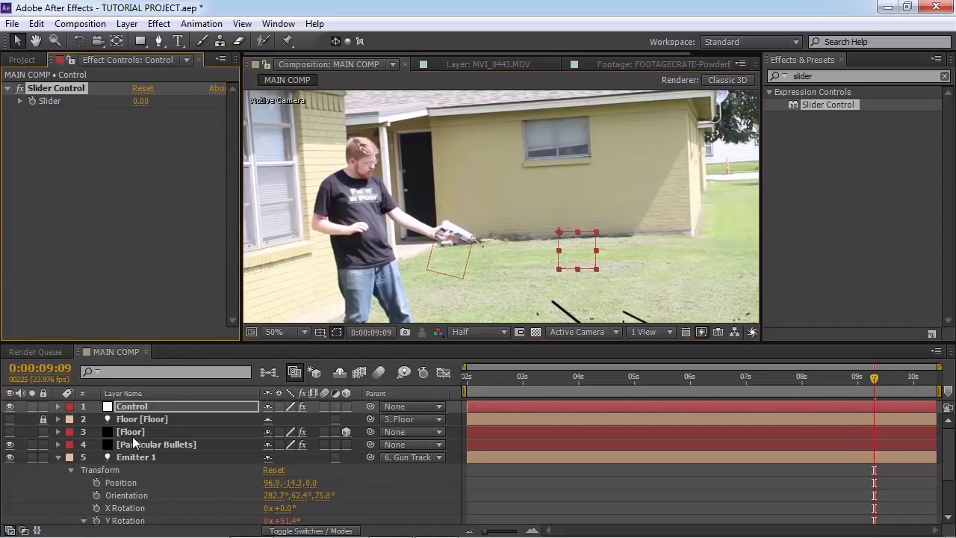
Enlarge the timeline area and expand the Emitter properties of the Particular effect on the Particular Bullets layer
{"action": "left_click", "coordinate": [160, 445]}
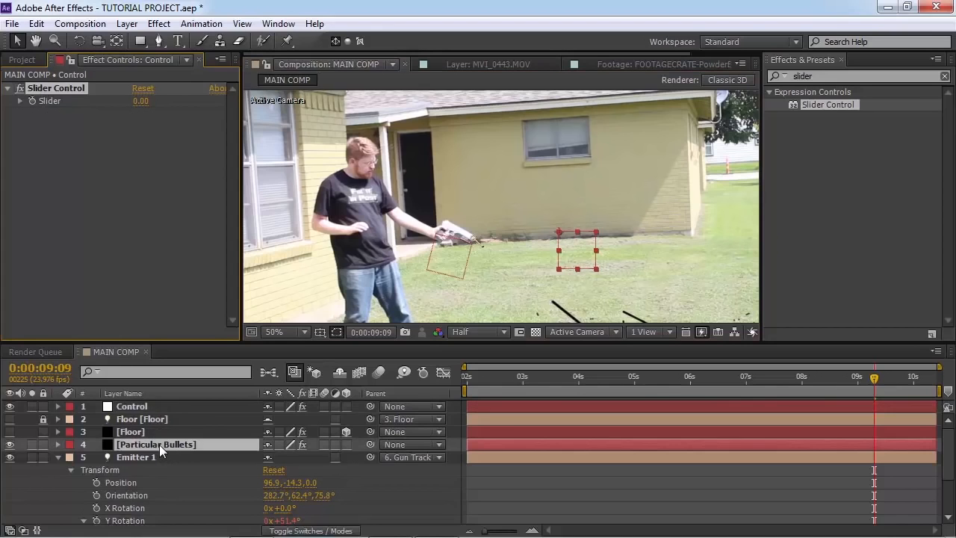
{"action": "left_click", "coordinate": [57, 444]}
{"action": "left_click", "coordinate": [72, 470]}
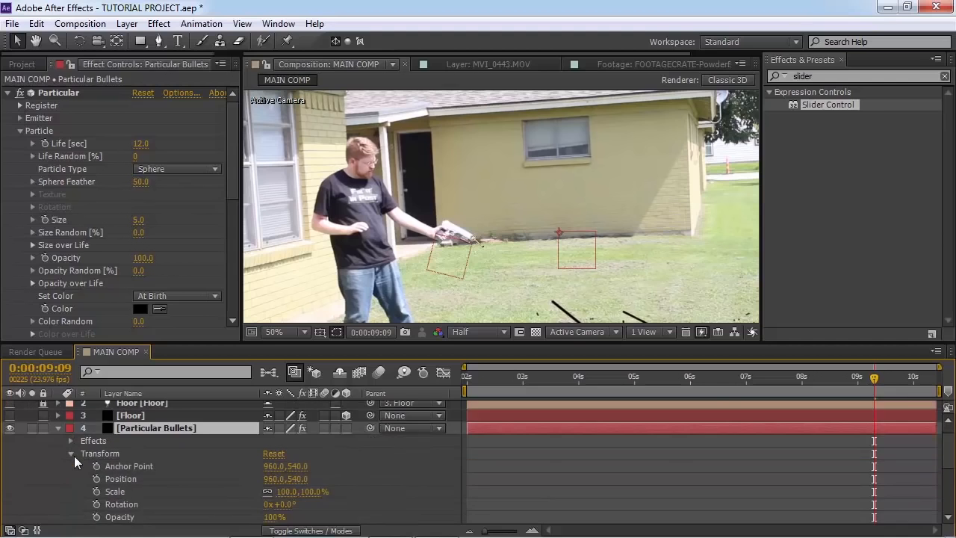
{"action": "left_click", "coordinate": [75, 454]}
{"action": "left_click", "coordinate": [71, 453]}
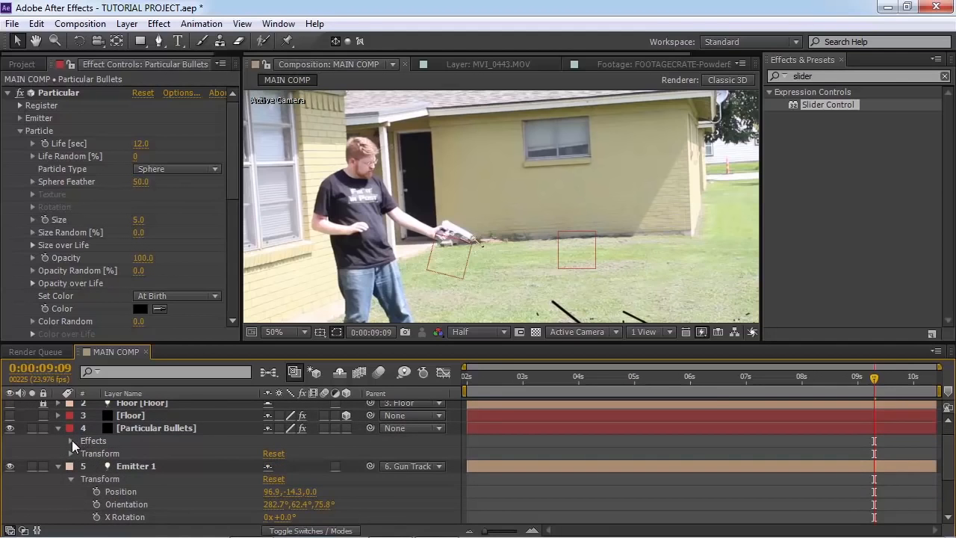
{"action": "left_click", "coordinate": [71, 441]}
{"action": "left_click_drag", "start_coordinate": [198, 340], "coordinate": [180, 238]}
{"action": "left_click", "coordinate": [84, 364]}
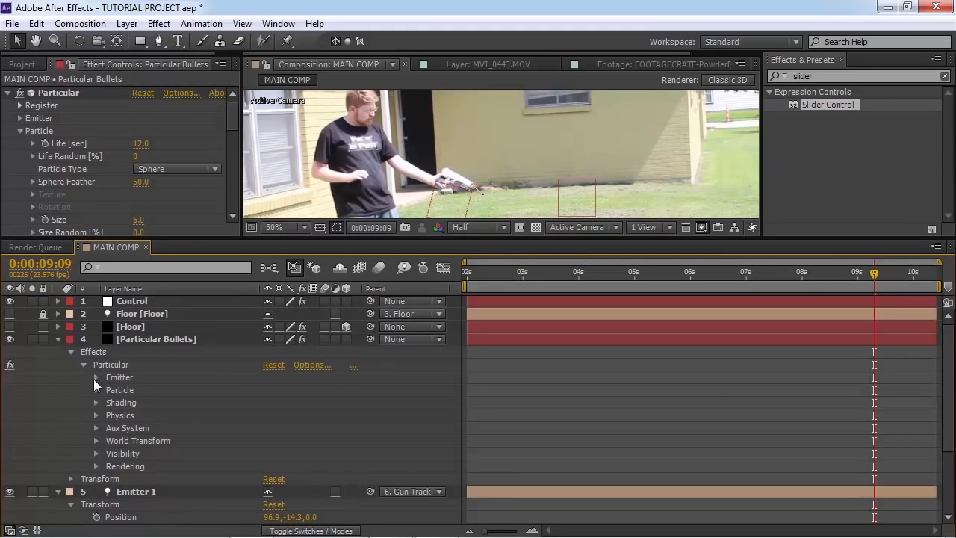
{"action": "left_click", "coordinate": [96, 378]}
Add an expression to the Particles/sec of Particular Bullets and link it to the Slider Control on the Control layer
{"action": "scroll", "coordinate": [166, 374], "scroll_direction": "up", "scroll_amount": 1}
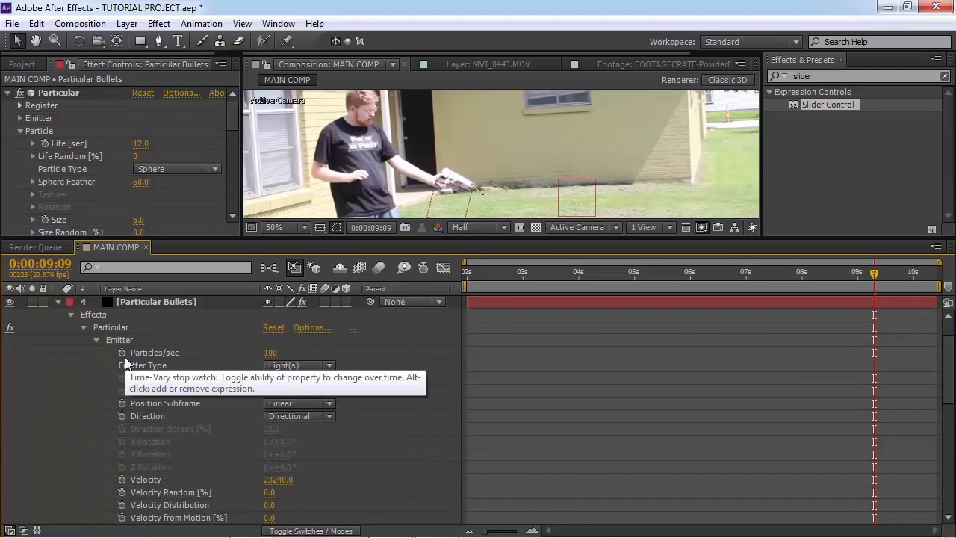
{"action": "left_click", "coordinate": [123, 353], "text": "alt"}
{"action": "left_click", "coordinate": [142, 347]}
{"action": "scroll", "coordinate": [142, 347], "scroll_direction": "up", "scroll_amount": 1}
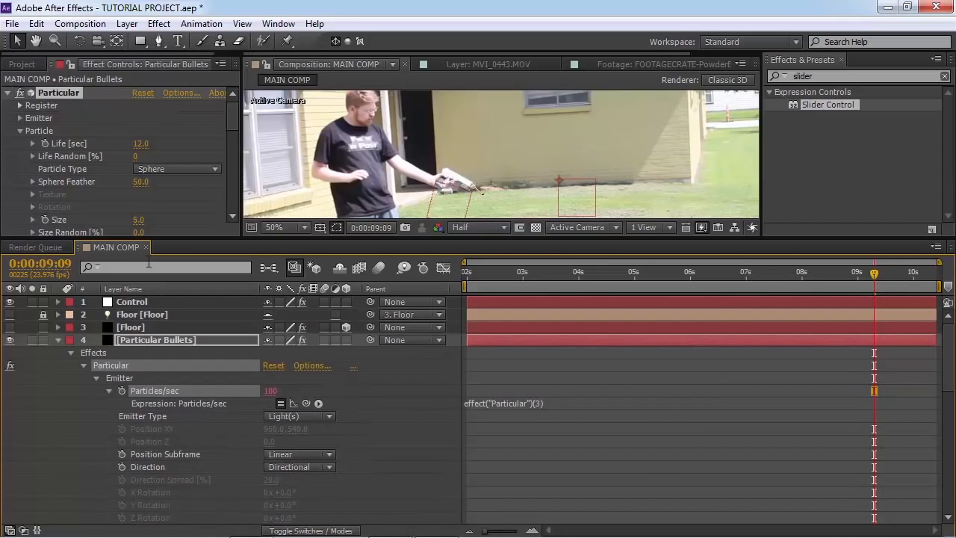
{"action": "left_click", "coordinate": [123, 302]}
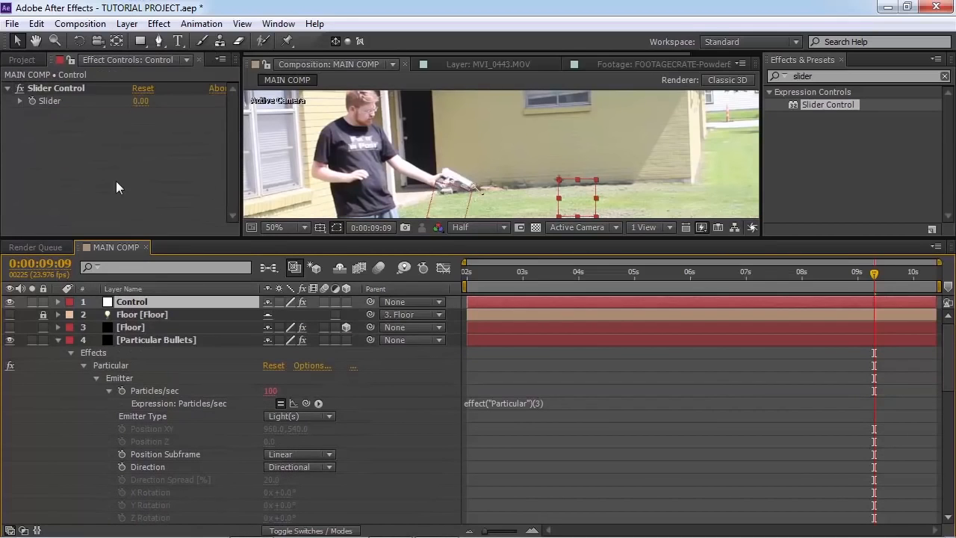
{"action": "left_click", "coordinate": [140, 391]}
{"action": "left_click", "coordinate": [142, 302]}
{"action": "left_click_drag", "start_coordinate": [306, 403], "coordinate": [42, 99]}
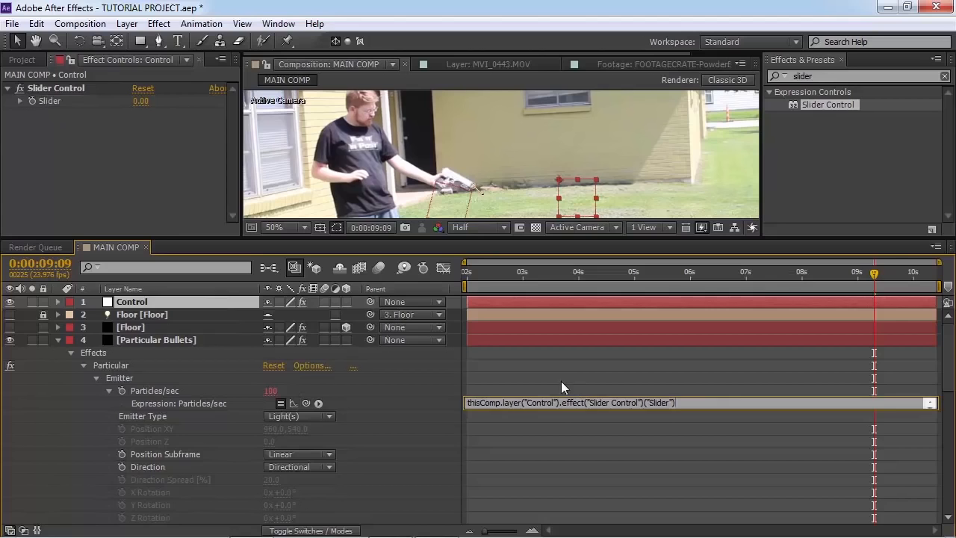
Set the Control layer's slider to 54, collapse the Particular Bullets properties and enlarge the composition view
{"action": "mouse_move", "coordinate": [141, 102]}
{"action": "left_mouse_down"}
{"action": "mouse_move", "coordinate": [175, 105]}
{"action": "mouse_move", "coordinate": [150, 109]}
{"action": "left_mouse_up"}
{"action": "left_click", "coordinate": [148, 102]}
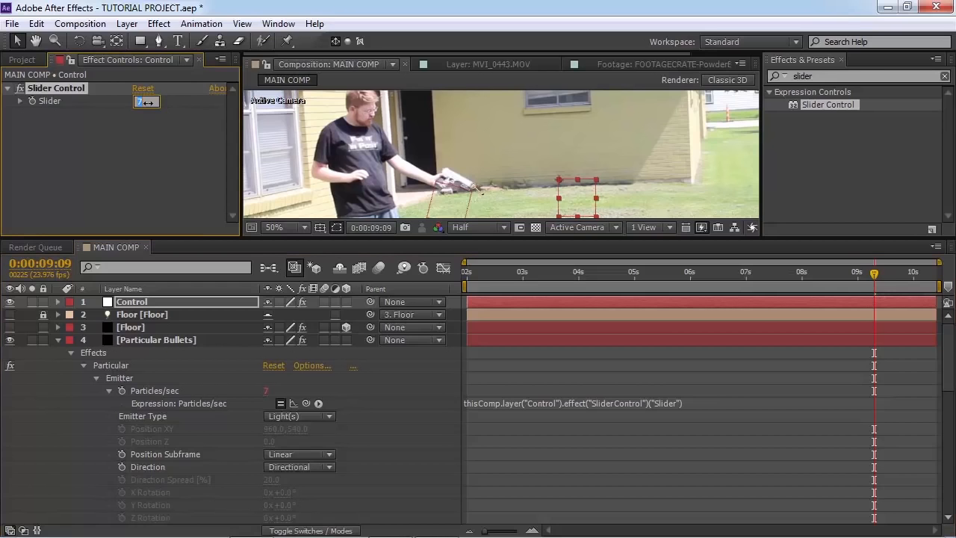
{"action": "type", "text": "38"}
{"action": "key", "text": "Return"}
{"action": "left_click_drag", "start_coordinate": [177, 103], "coordinate": [177, 103]}
{"action": "left_click", "coordinate": [61, 340]}
{"action": "left_click_drag", "start_coordinate": [519, 240], "coordinate": [521, 372]}
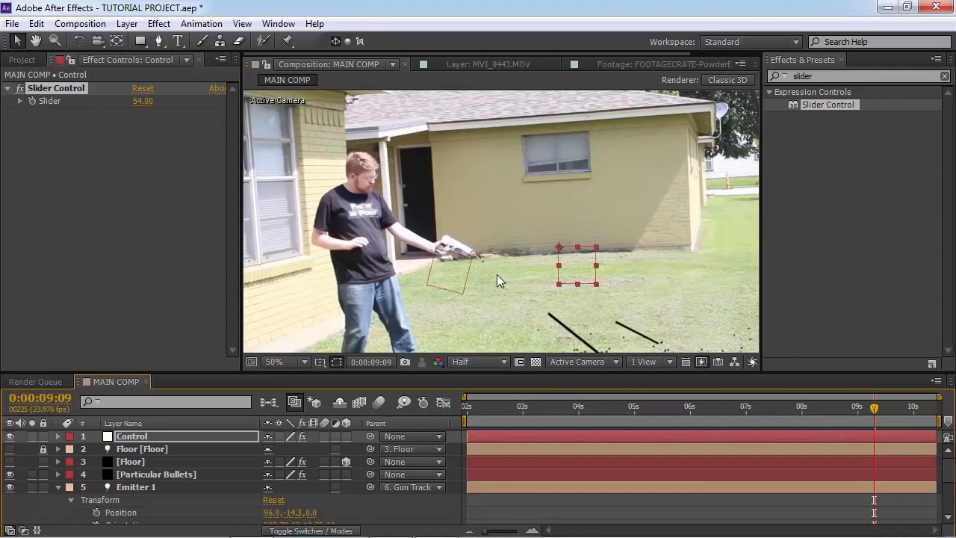
{"action": "left_click_drag", "start_coordinate": [493, 279], "coordinate": [482, 231]}
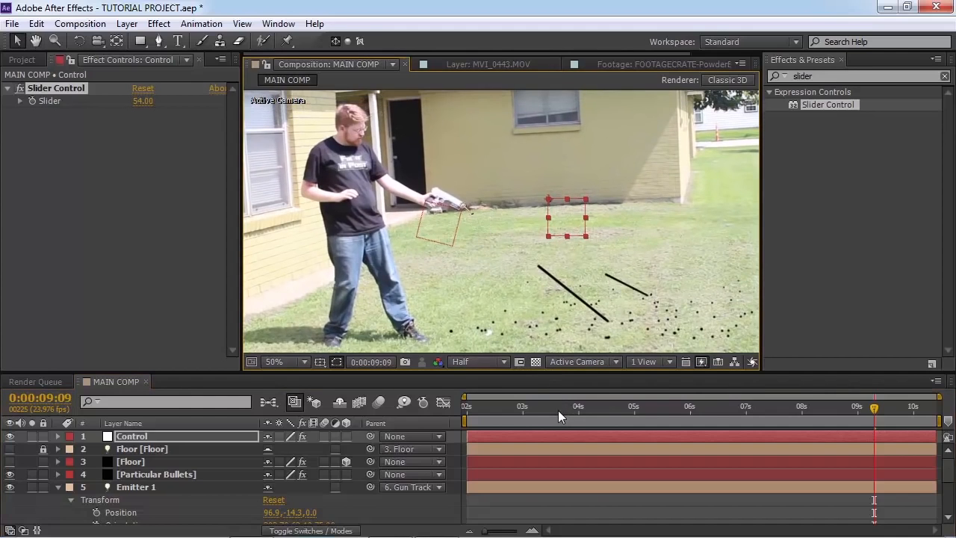
Preview the bullet emission from 0:00:07:02 and scrub through the frames around 7 seconds
{"action": "left_click_drag", "start_coordinate": [558, 410], "coordinate": [748, 423]}
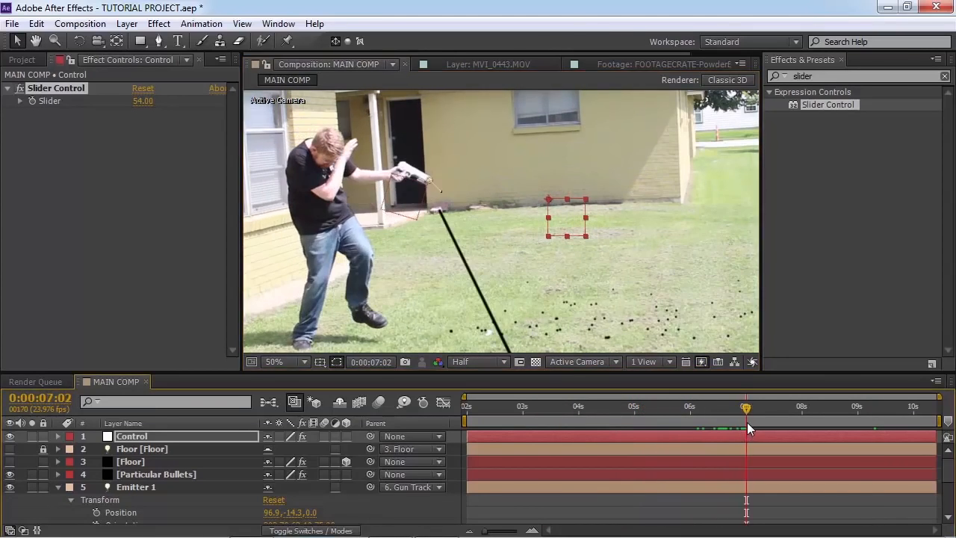
{"action": "key", "text": "space"}
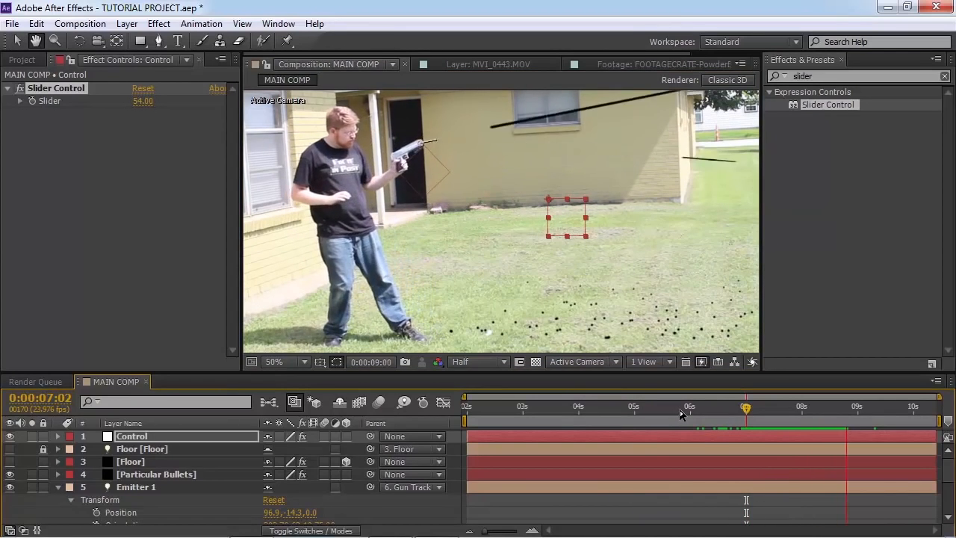
{"action": "key", "text": "space"}
{"action": "left_click_drag", "start_coordinate": [682, 409], "coordinate": [732, 426]}
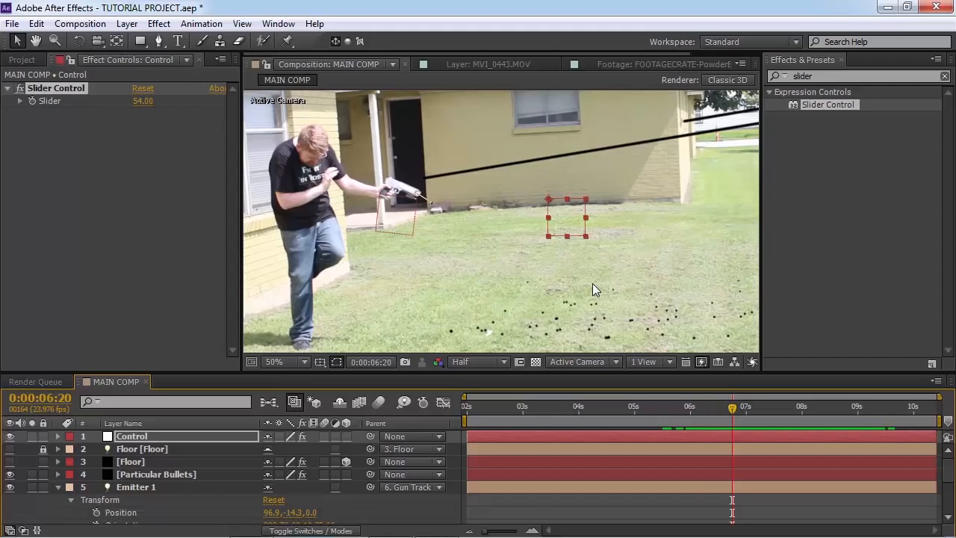
{"action": "left_click_drag", "start_coordinate": [694, 419], "coordinate": [753, 415]}
Change the emitter's Random Seed in the Particular effect of Particular Bullets to 100280
{"action": "left_click", "coordinate": [144, 476]}
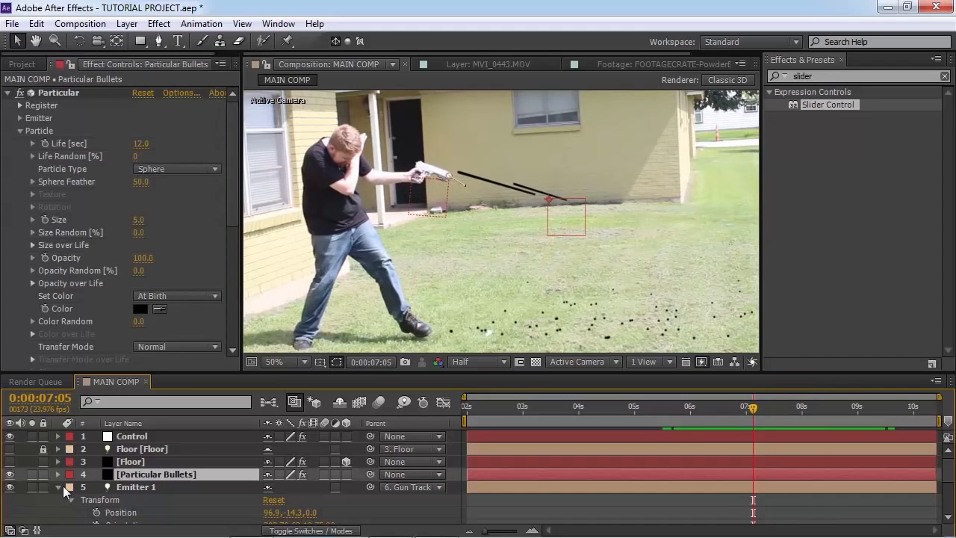
{"action": "scroll", "coordinate": [124, 276], "scroll_direction": "down", "scroll_amount": 8}
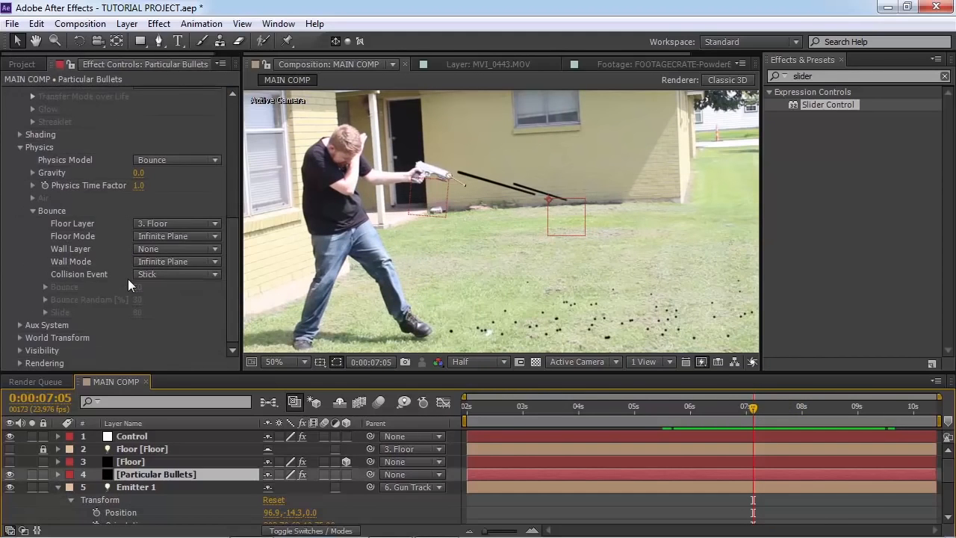
{"action": "scroll", "coordinate": [86, 295], "scroll_direction": "up", "scroll_amount": 6}
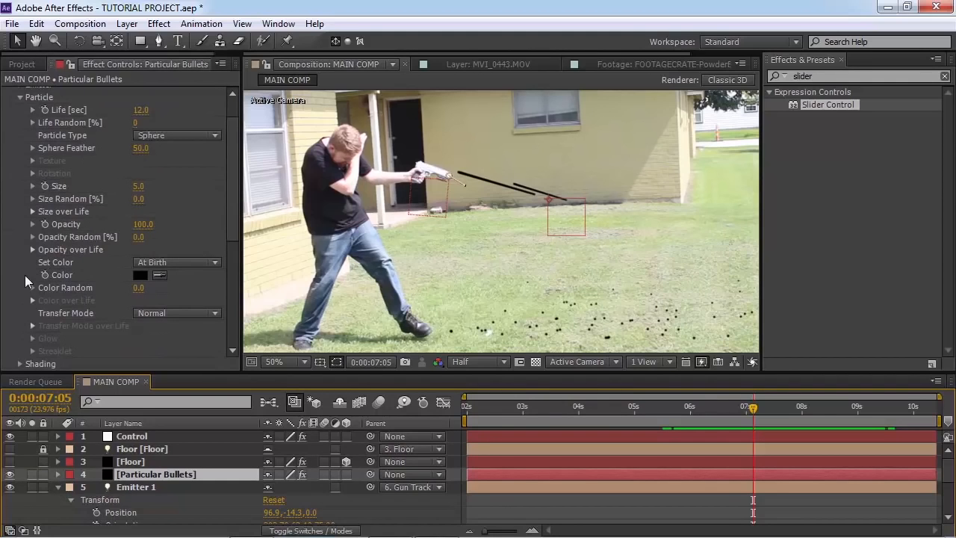
{"action": "scroll", "coordinate": [81, 258], "scroll_direction": "down", "scroll_amount": 2}
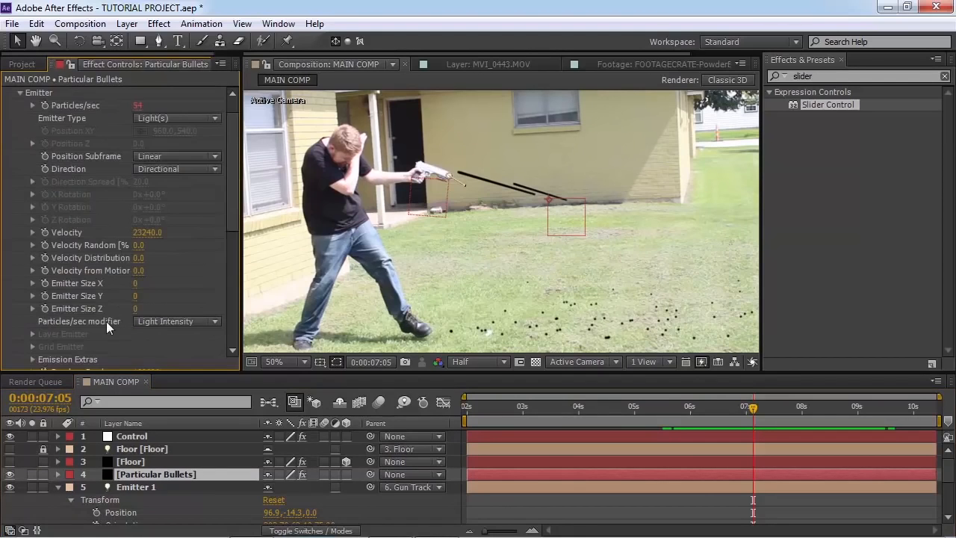
{"action": "scroll", "coordinate": [94, 299], "scroll_direction": "down", "scroll_amount": 1}
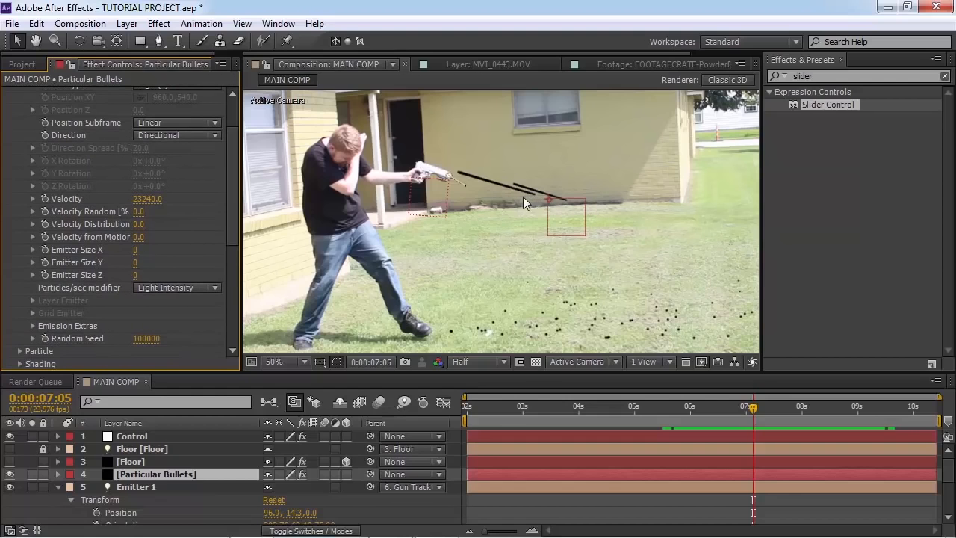
{"action": "left_click_drag", "start_coordinate": [139, 343], "coordinate": [160, 339]}
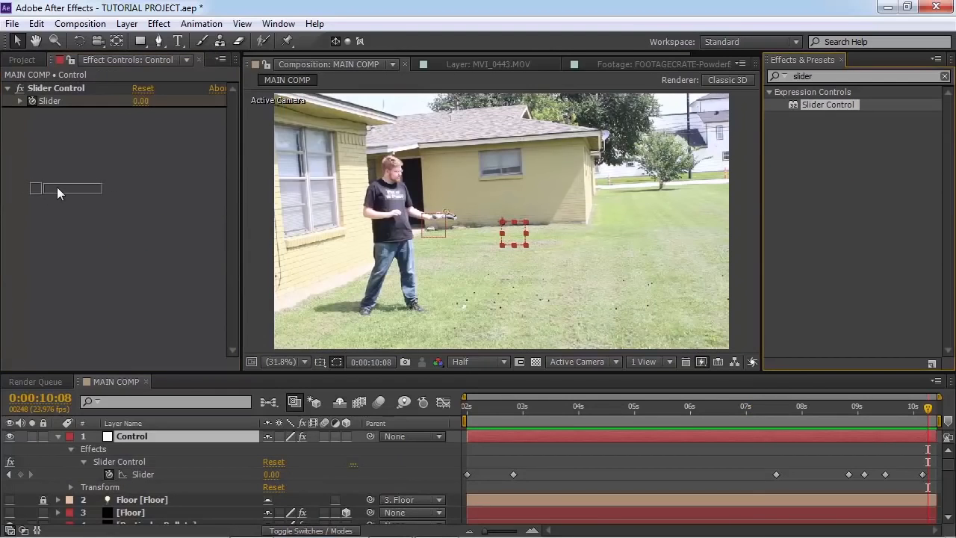
Apply a second Slider Control to the Control layer and rename it Random Seed
{"action": "left_click_drag", "start_coordinate": [57, 186], "coordinate": [57, 186]}
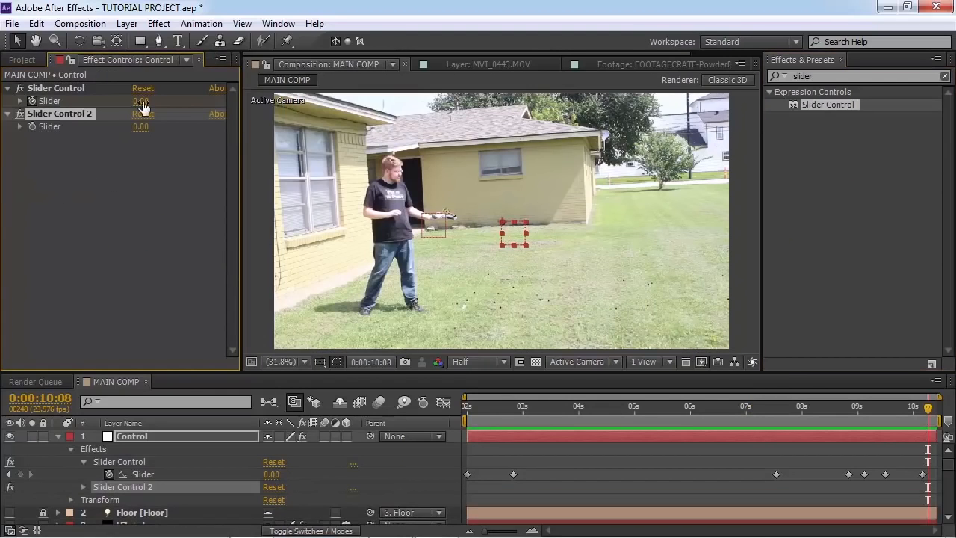
{"action": "key", "text": "Return"}
{"action": "type", "text": "Ran"}
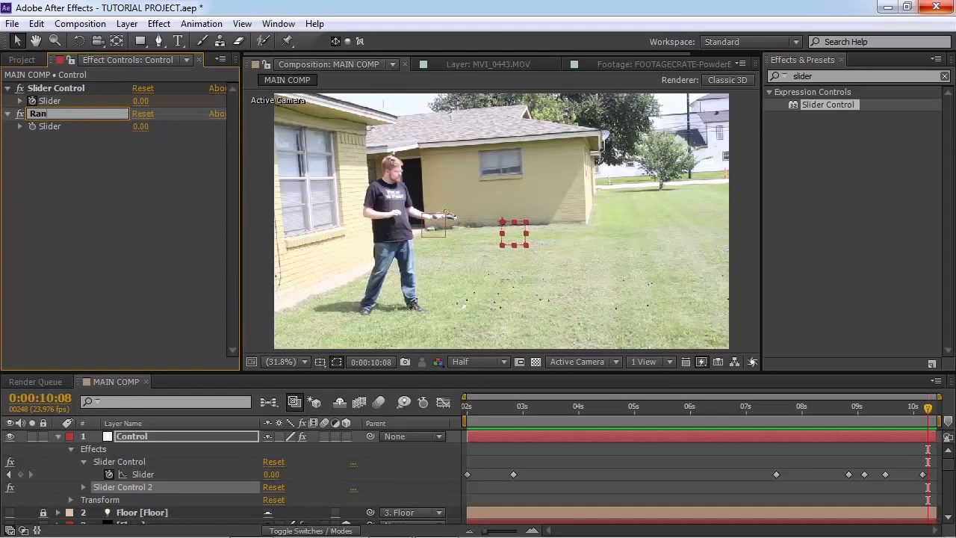
{"action": "type", "text": "dom Seed"}
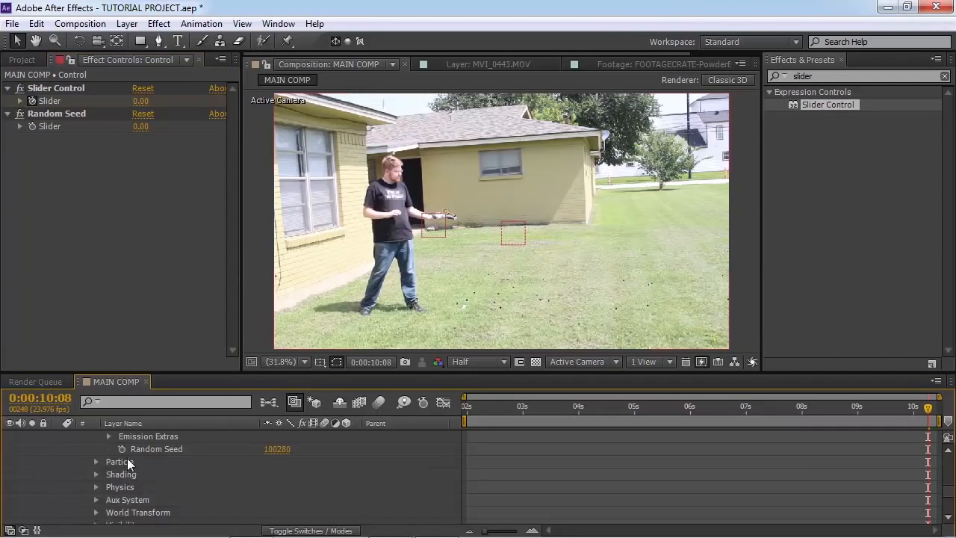
Add an expression to the emitter's Random Seed and link it to the Random Seed slider on the Control layer
{"action": "left_click", "coordinate": [122, 449], "text": "alt"}
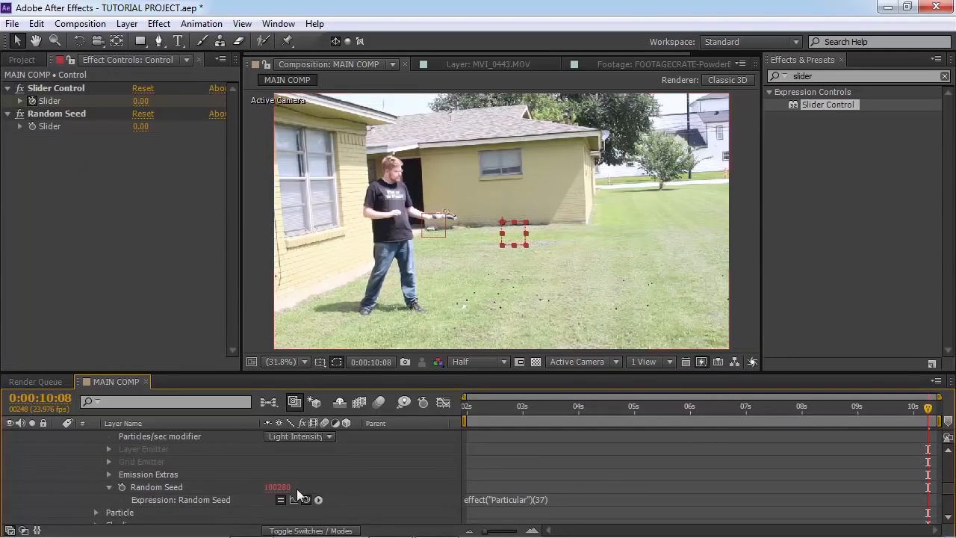
{"action": "left_click_drag", "start_coordinate": [299, 494], "coordinate": [56, 124]}
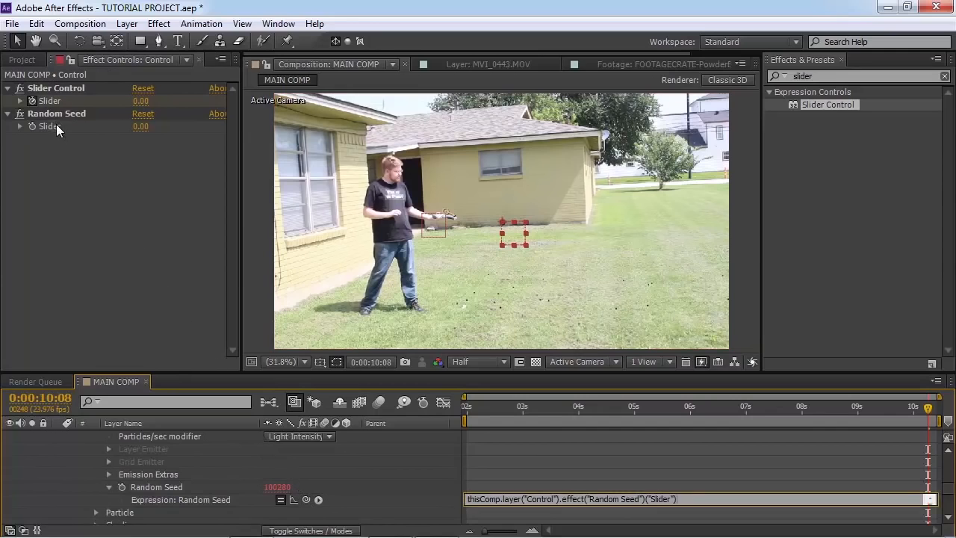
{"action": "left_click", "coordinate": [186, 239]}
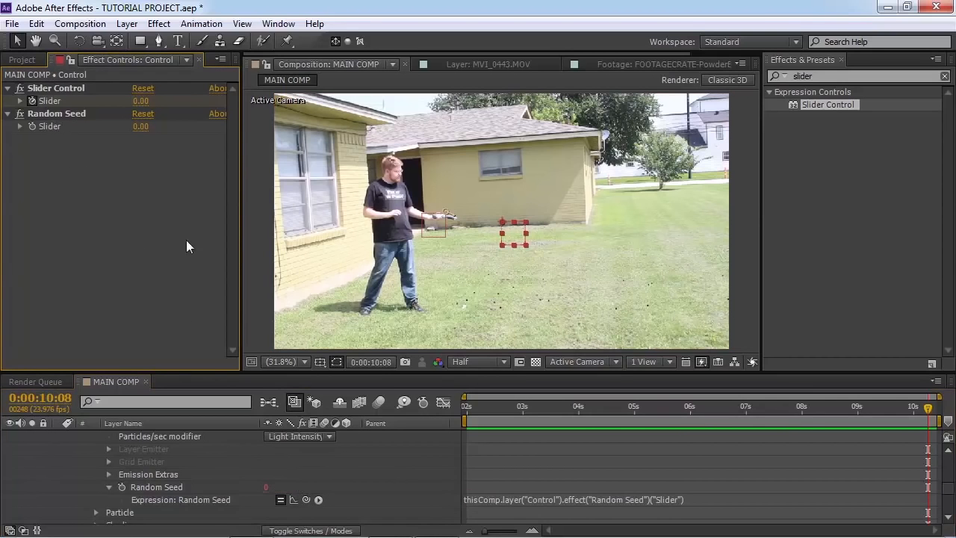
Rename the first Slider Control on the Control layer as Bullets
{"action": "left_click", "coordinate": [51, 87]}
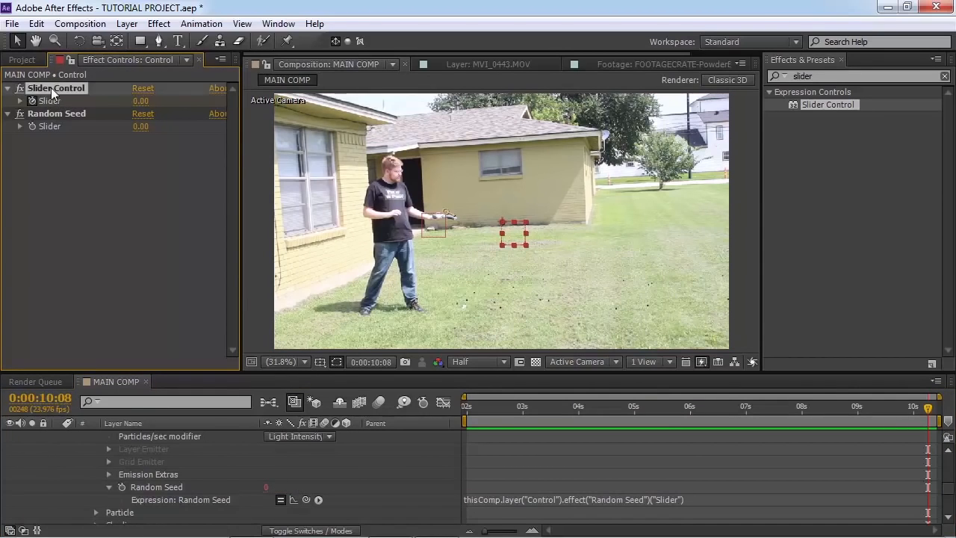
{"action": "key", "text": "Return"}
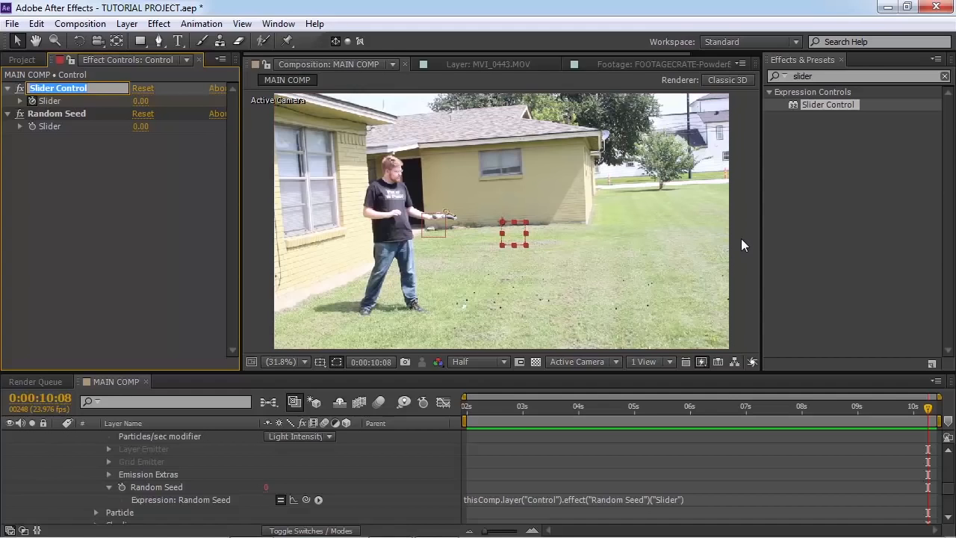
{"action": "type", "text": "Bullets"}
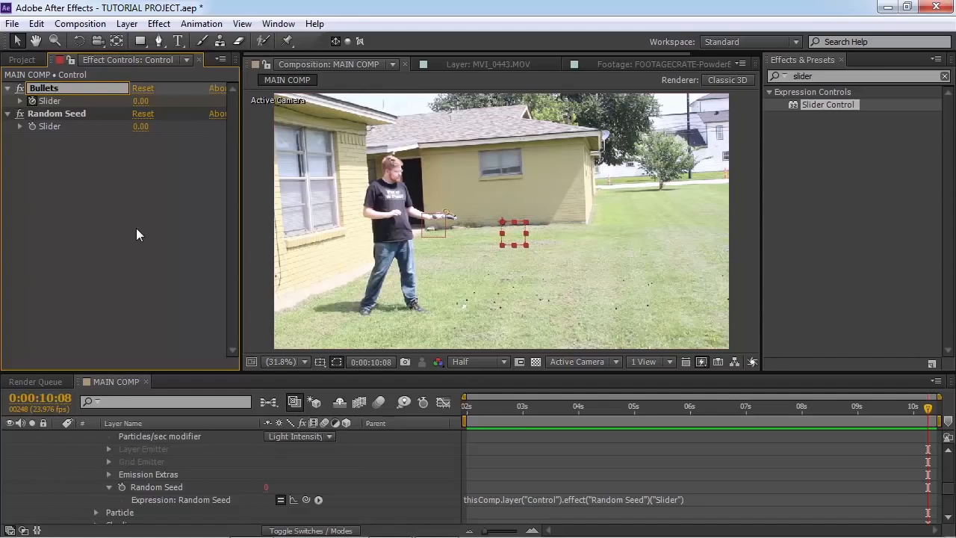
{"action": "left_click", "coordinate": [146, 196]}
Set the Random Seed slider to 83 and preview the shot from near the start of the composition
{"action": "left_click_drag", "start_coordinate": [140, 126], "coordinate": [174, 177]}
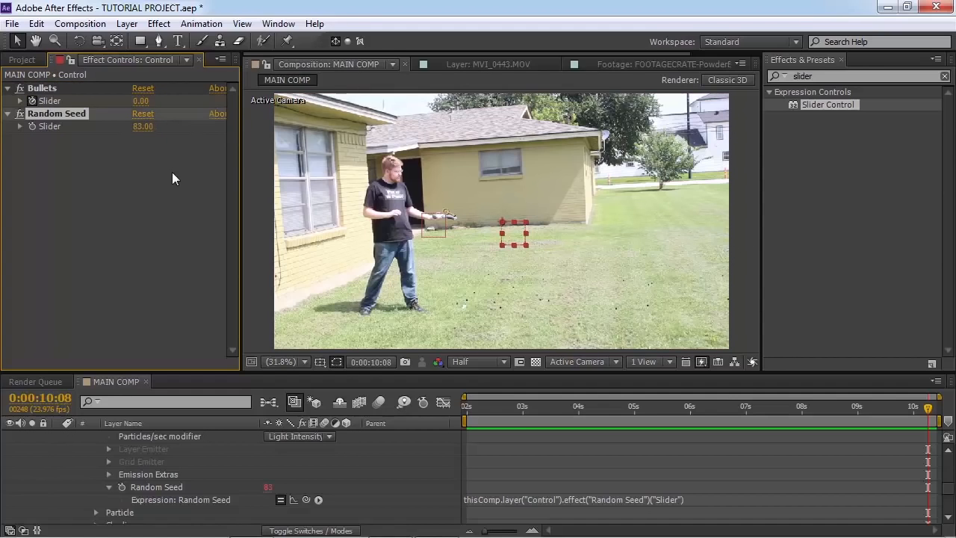
{"action": "left_click", "coordinate": [175, 177]}
{"action": "left_click", "coordinate": [528, 409]}
{"action": "key", "text": "space"}
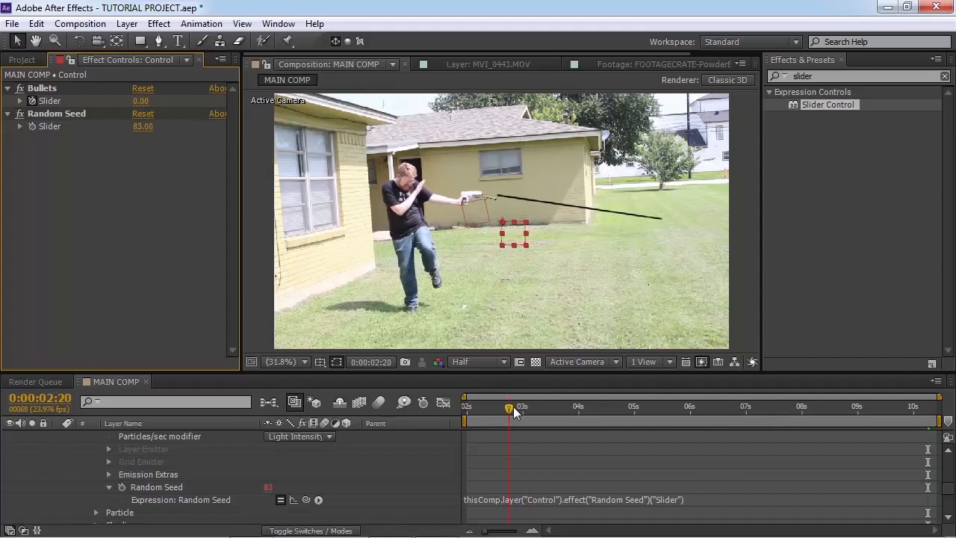
Check the shot around 0:00:04:04, collapse the Particular Bullets layer and expand the Control layer
{"action": "scroll", "coordinate": [423, 470], "scroll_direction": "up", "scroll_amount": 5}
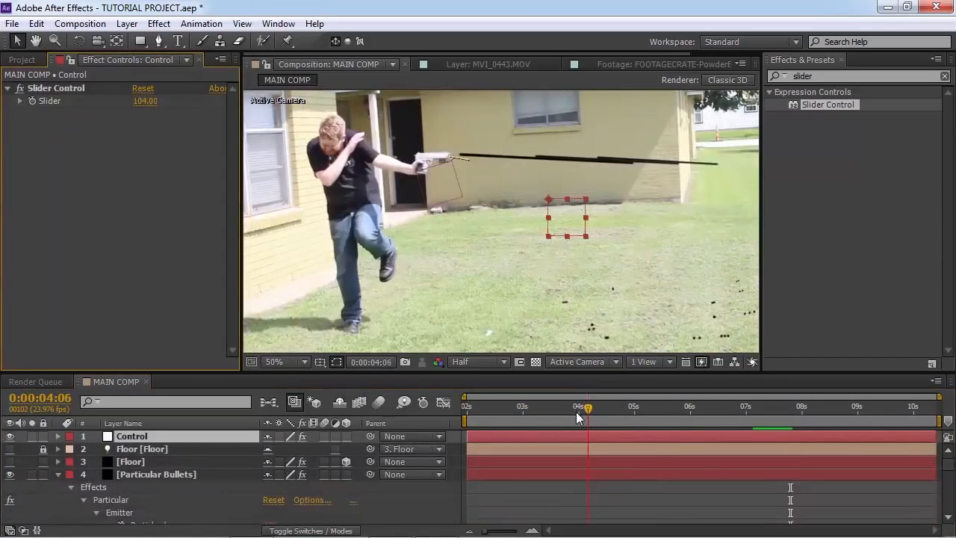
{"action": "left_click_drag", "start_coordinate": [576, 411], "coordinate": [554, 411]}
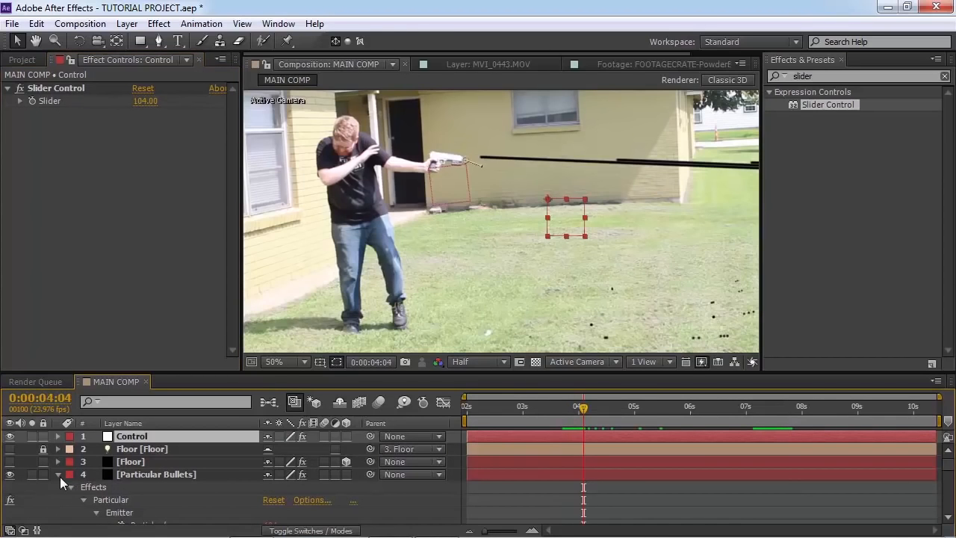
{"action": "left_click", "coordinate": [58, 476]}
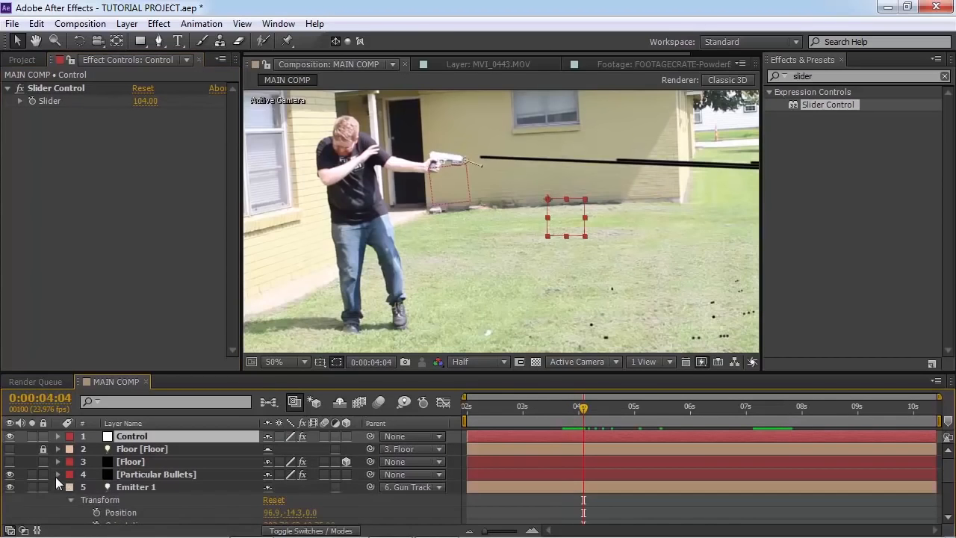
{"action": "left_click", "coordinate": [57, 436]}
At 0:00:02:22, set the Control layer's slider to 0 and enable keyframing for it
{"action": "mouse_move", "coordinate": [522, 413]}
{"action": "left_mouse_down"}
{"action": "mouse_move", "coordinate": [466, 411]}
{"action": "mouse_move", "coordinate": [514, 422]}
{"action": "left_mouse_up"}
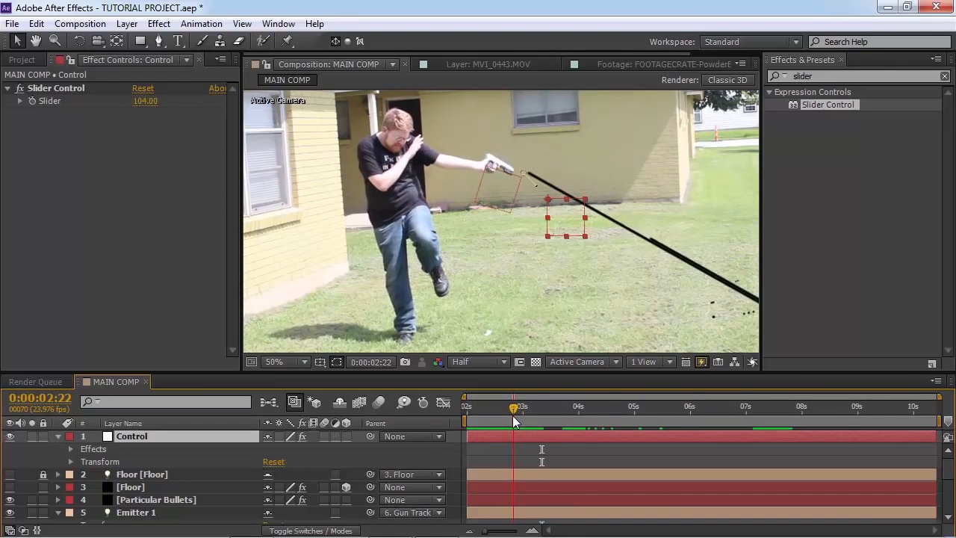
{"action": "left_click", "coordinate": [147, 101]}
{"action": "key", "text": "Return"}
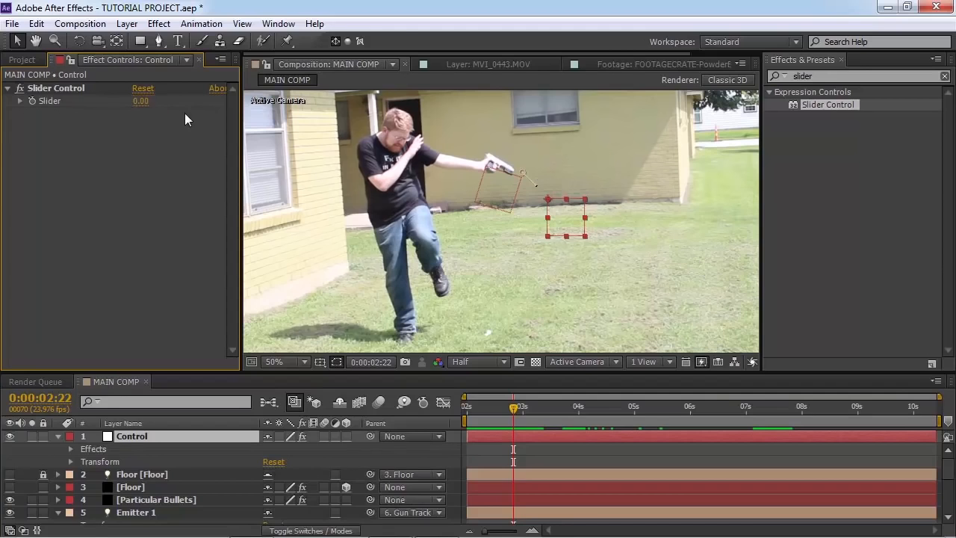
{"action": "left_click", "coordinate": [34, 103]}
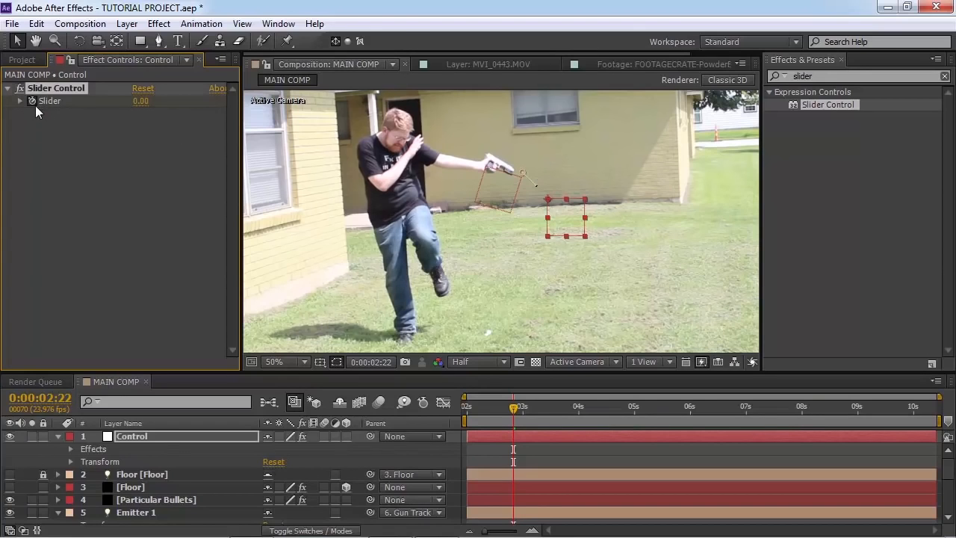
Examine the frame rate in the composition settings of MAIN COMP and leave the settings as they are
{"action": "left_click", "coordinate": [80, 24]}
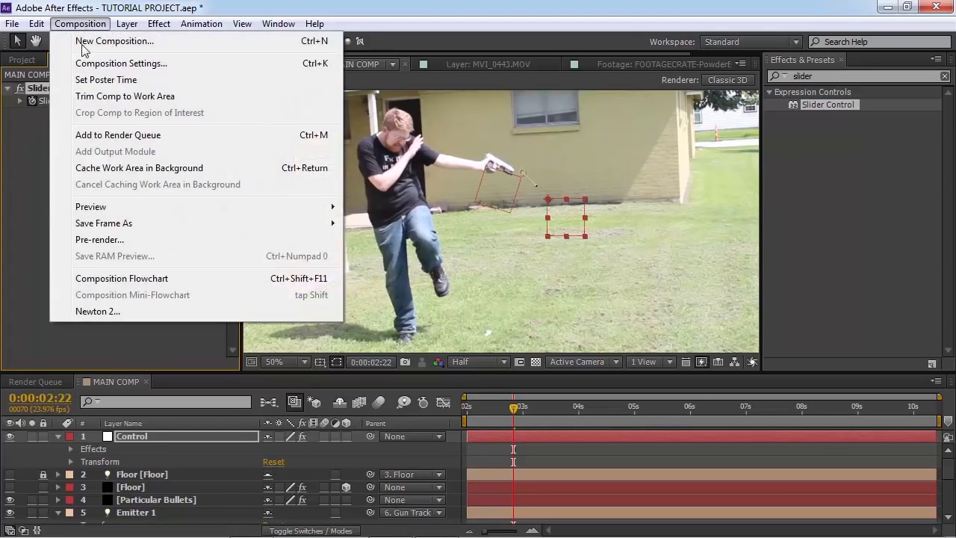
{"action": "left_click", "coordinate": [164, 66]}
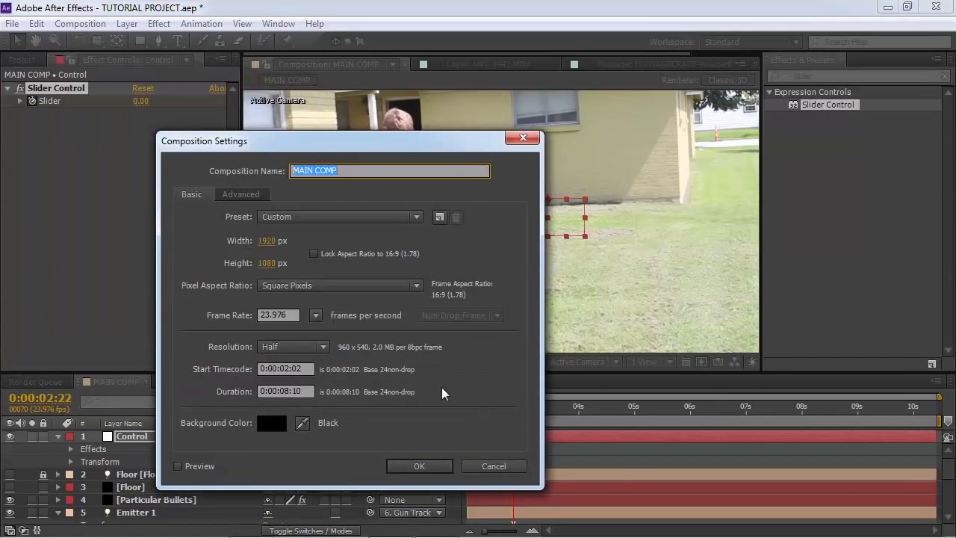
{"action": "left_click_drag", "start_coordinate": [348, 142], "coordinate": [426, 55]}
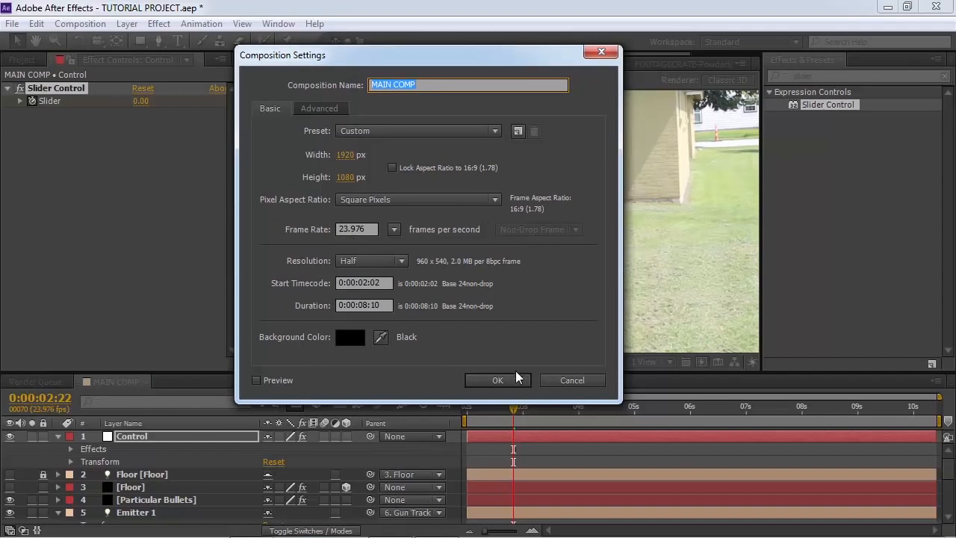
{"action": "left_click", "coordinate": [497, 381]}
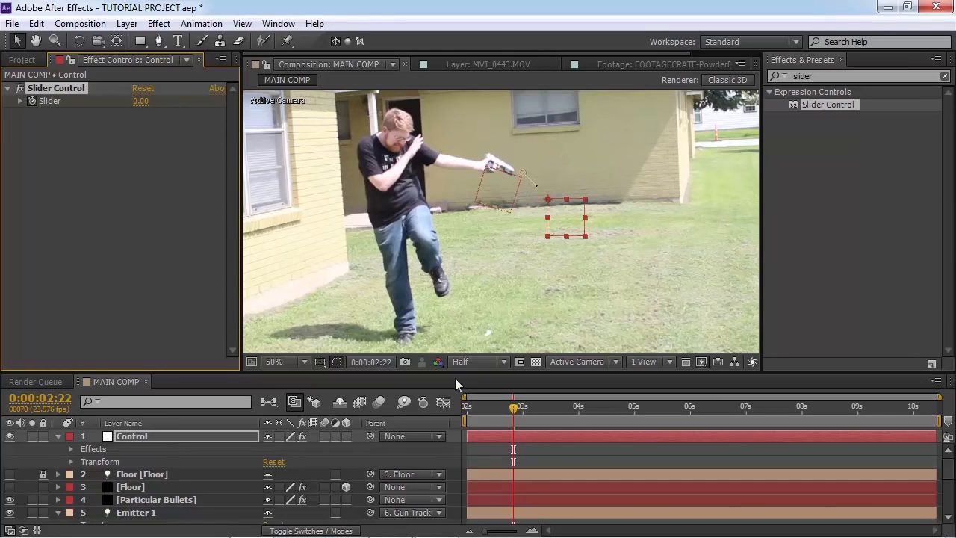
Set the Control layer's slider to 12 at 0:00:02:22 and reveal its keyframes in the timeline
{"action": "left_click", "coordinate": [133, 99]}
{"action": "type", "text": "12"}
{"action": "key", "text": "Return"}
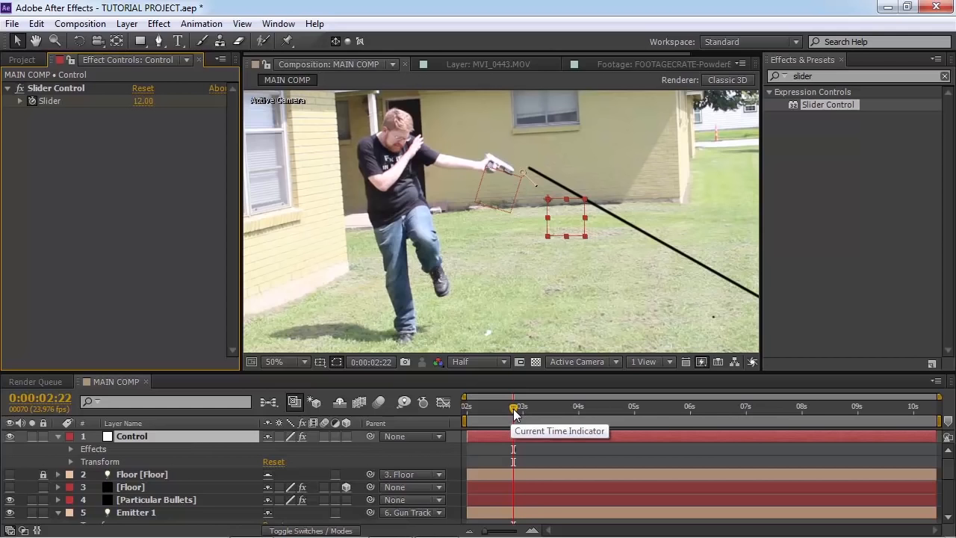
{"action": "left_click", "coordinate": [71, 449]}
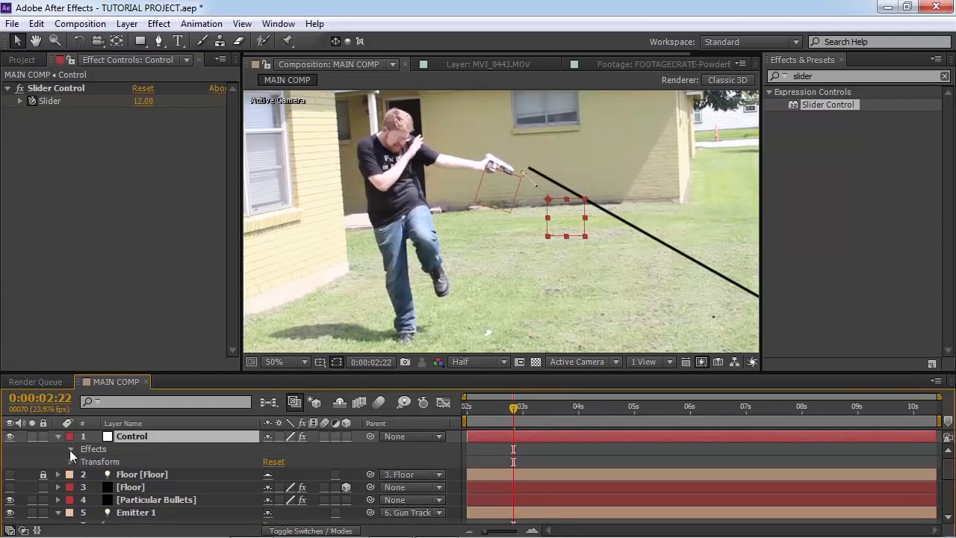
{"action": "left_click", "coordinate": [83, 460]}
Set the Control layer's slider to 0 at 0:00:02:02 and preview the bullets being fired
{"action": "left_click_drag", "start_coordinate": [514, 412], "coordinate": [459, 420]}
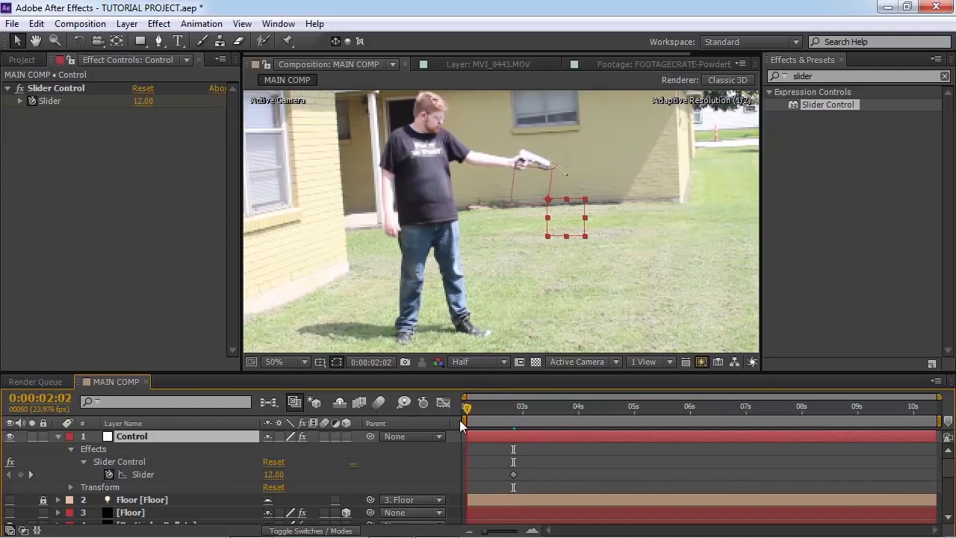
{"action": "left_click", "coordinate": [143, 101]}
{"action": "type", "text": "0"}
{"action": "key", "text": "Return"}
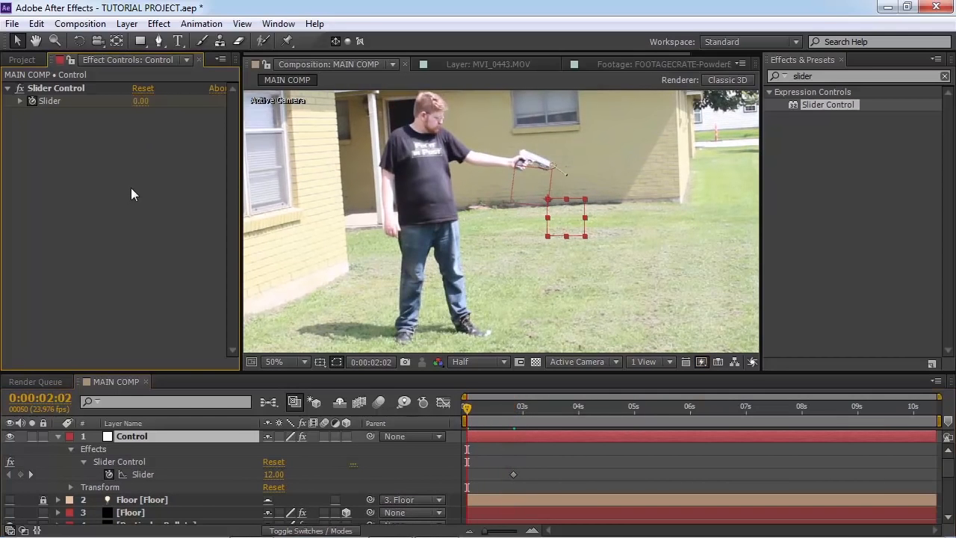
{"action": "key", "text": "space"}
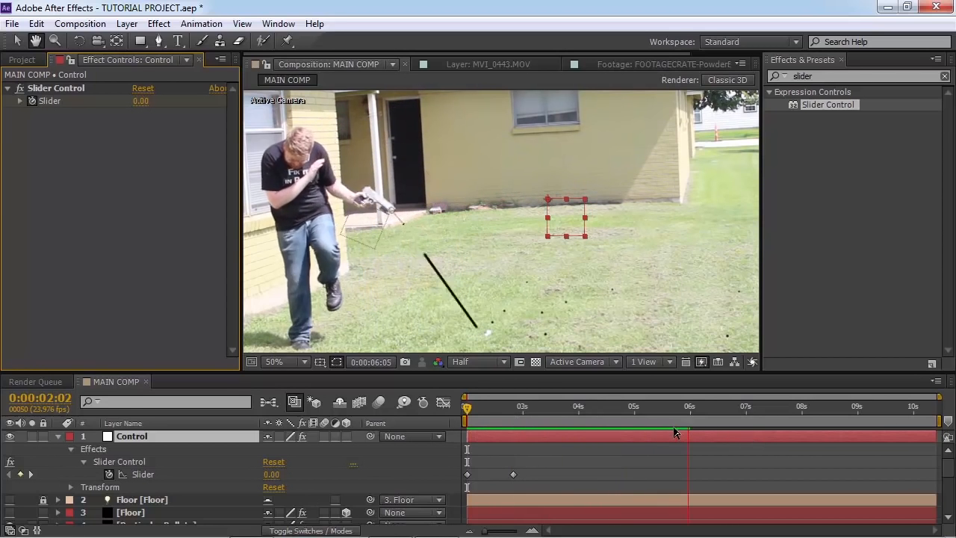
Keyframe the Control layer's slider at 12 at 0:00:07:15 and at 0 at 0:00:08:22
{"action": "left_click_drag", "start_coordinate": [797, 413], "coordinate": [777, 415]}
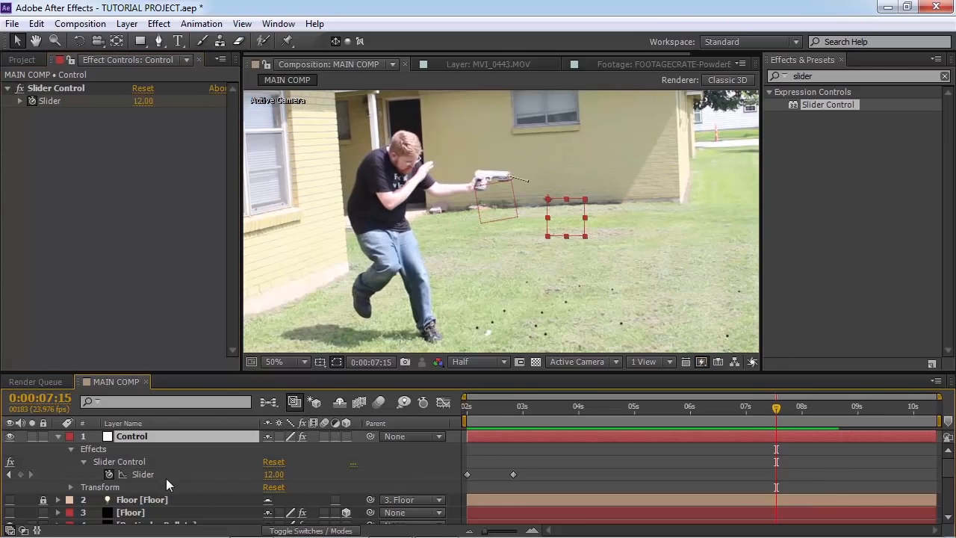
{"action": "left_click", "coordinate": [275, 476]}
{"action": "left_click", "coordinate": [315, 471]}
{"action": "left_click", "coordinate": [275, 475]}
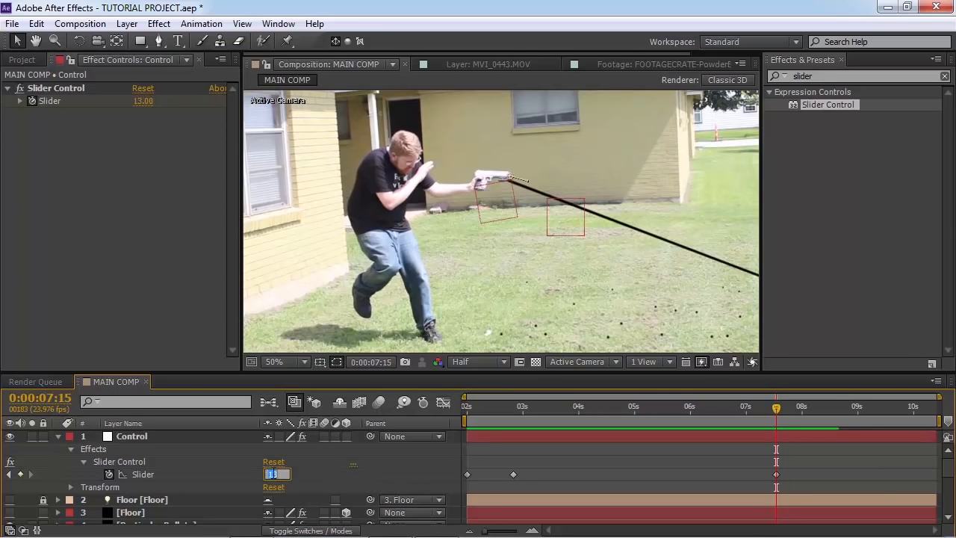
{"action": "mouse_move", "coordinate": [845, 434]}
{"action": "left_mouse_down"}
{"action": "mouse_move", "coordinate": [835, 434]}
{"action": "mouse_move", "coordinate": [850, 436]}
{"action": "left_mouse_up"}
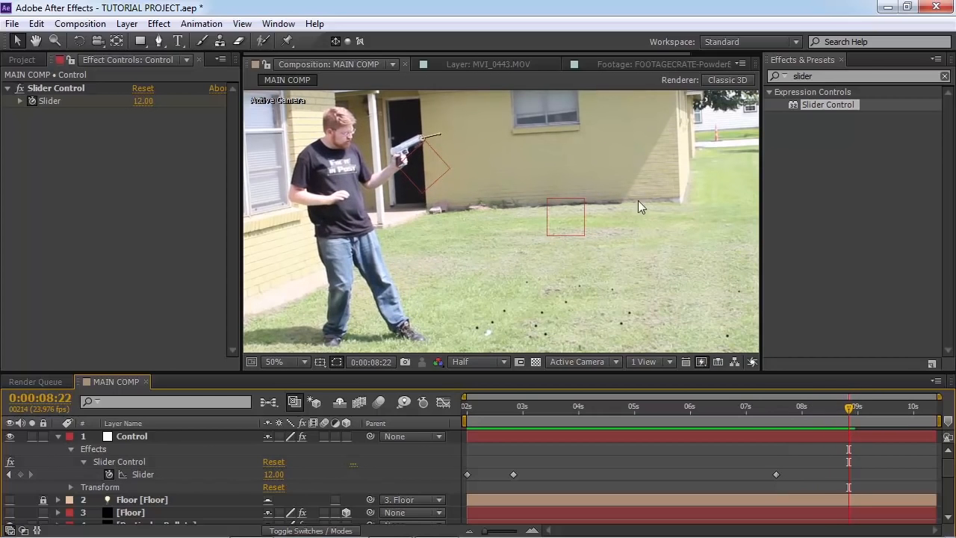
{"action": "left_click", "coordinate": [274, 474]}
{"action": "type", "text": "0"}
{"action": "key", "text": "Return"}
Paste a copy of the 0 keyframe just after nine seconds and set the slider to 7 at 0:00:09:14
{"action": "left_click_drag", "start_coordinate": [852, 418], "coordinate": [885, 416]}
{"action": "key", "text": "ctrl+v"}
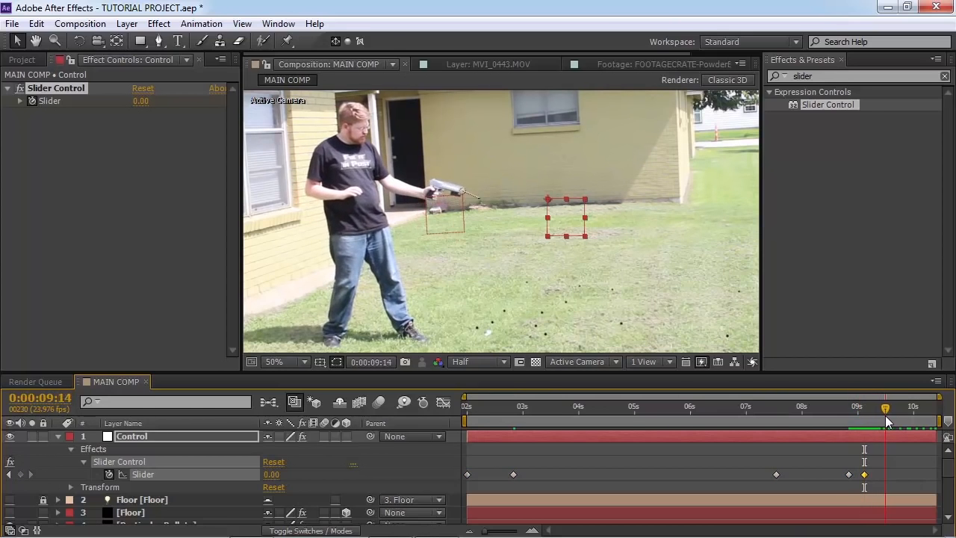
{"action": "left_click", "coordinate": [269, 474]}
{"action": "key", "text": "Return"}
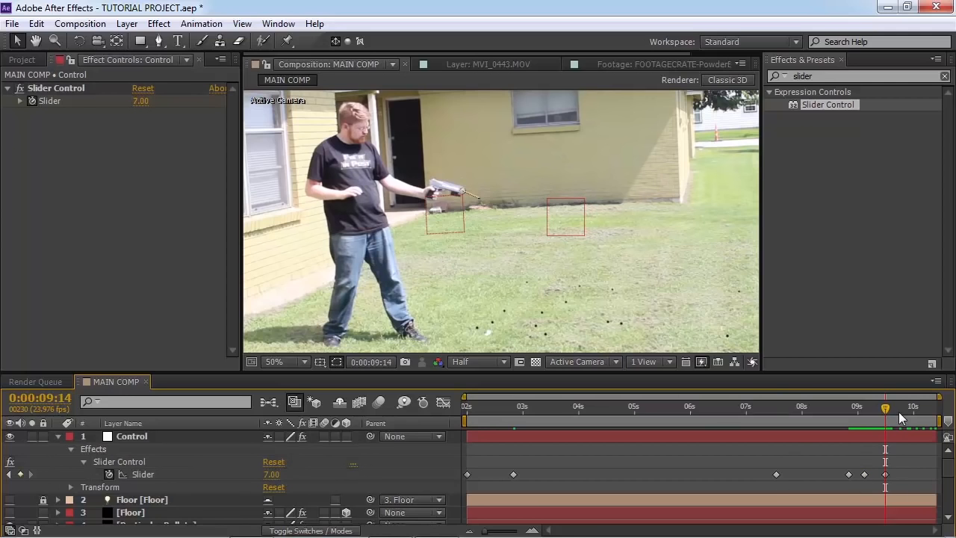
Set the slider to 0 at 0:00:10:06 and preview the shot from the start of the composition
{"action": "left_click_drag", "start_coordinate": [898, 411], "coordinate": [923, 411]}
{"action": "left_click", "coordinate": [271, 475]}
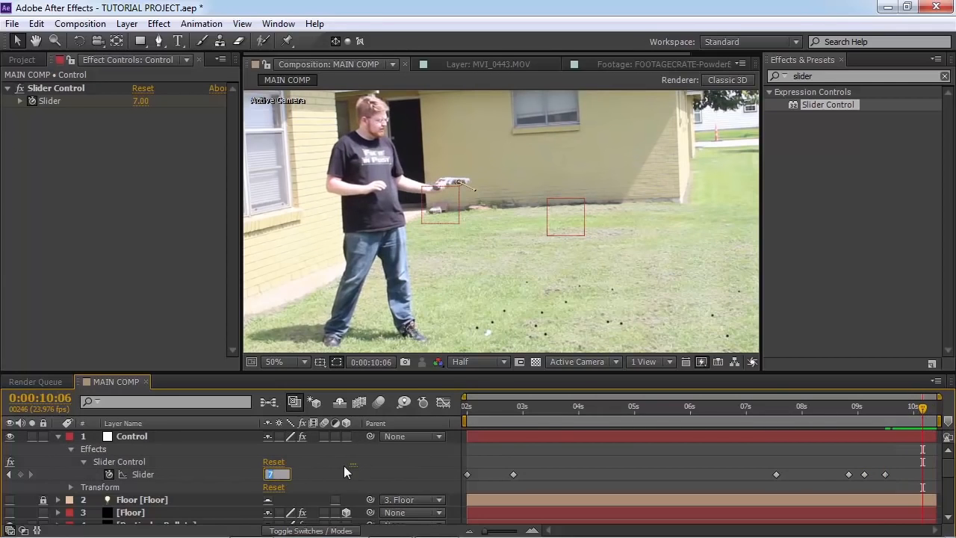
{"action": "type", "text": "0"}
{"action": "key", "text": "Return"}
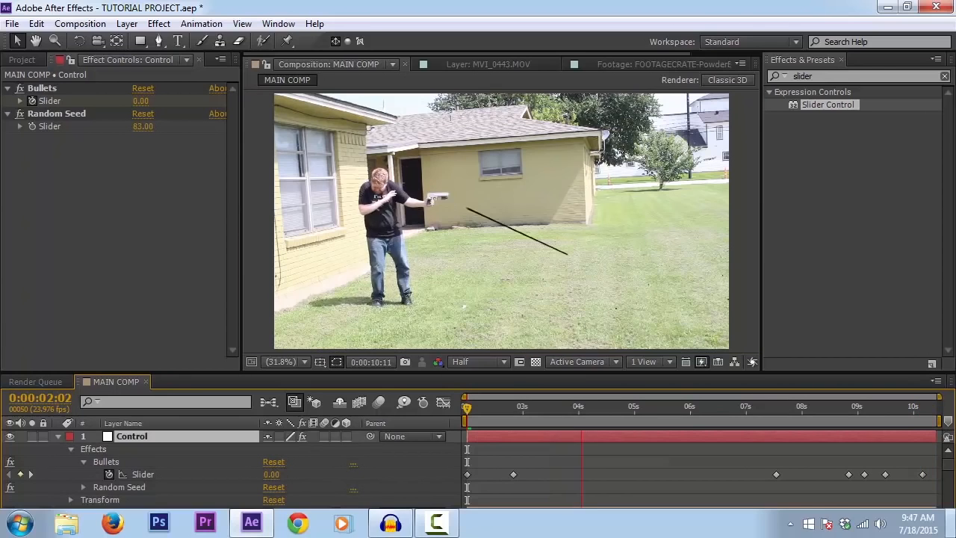
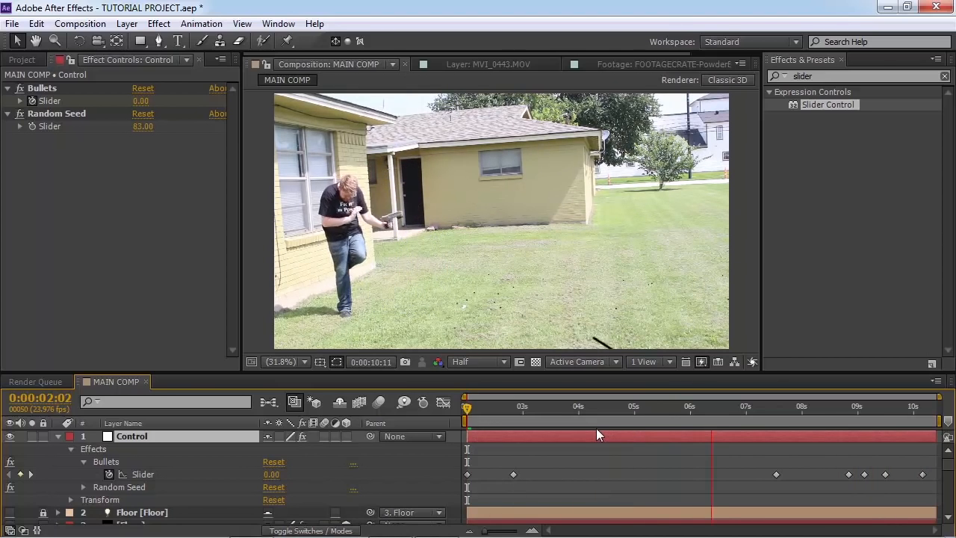
{"action": "key", "text": "space"}
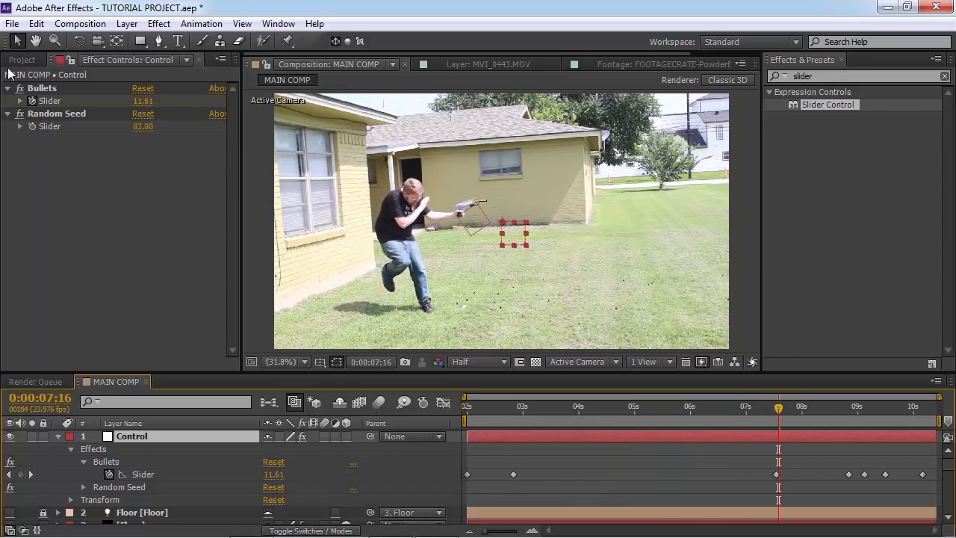
Open the Flash Particle composition from the Particular Sprites folder of the project
{"action": "left_click", "coordinate": [22, 60]}
{"action": "left_click", "coordinate": [22, 219]}
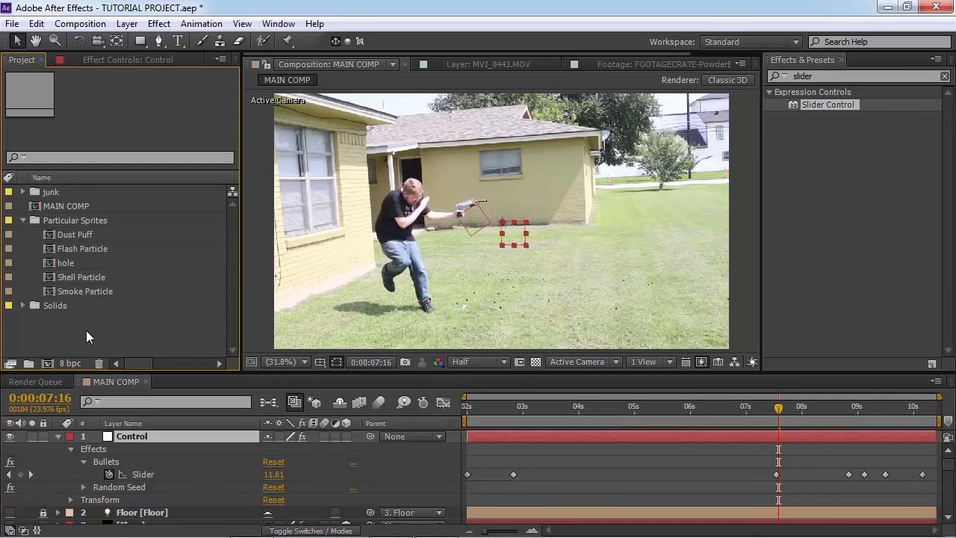
{"action": "double_click", "coordinate": [65, 248]}
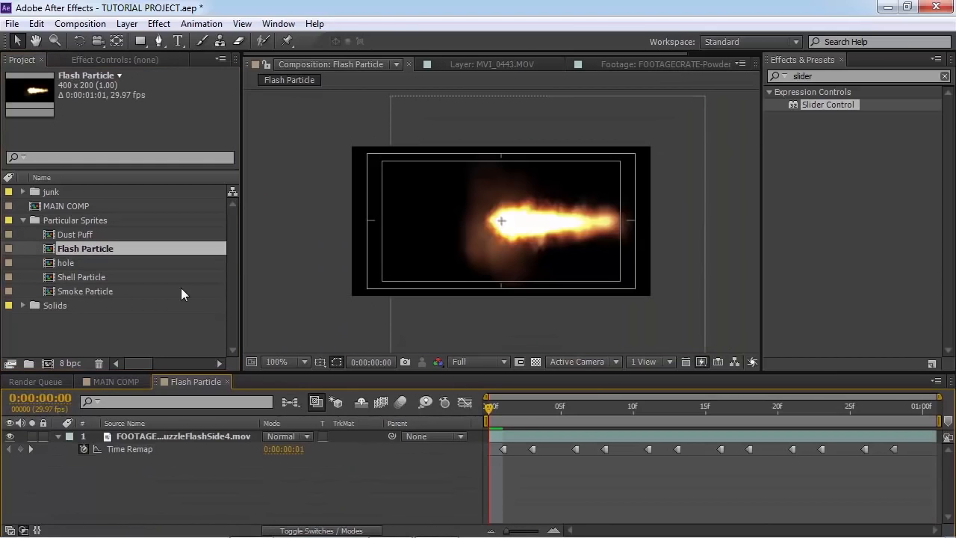
Scrub through the time-remapped muzzle flashes in Flash Particle and show them over the transparency grid
{"action": "left_click_drag", "start_coordinate": [499, 410], "coordinate": [899, 450]}
{"action": "left_click_drag", "start_coordinate": [805, 462], "coordinate": [487, 448]}
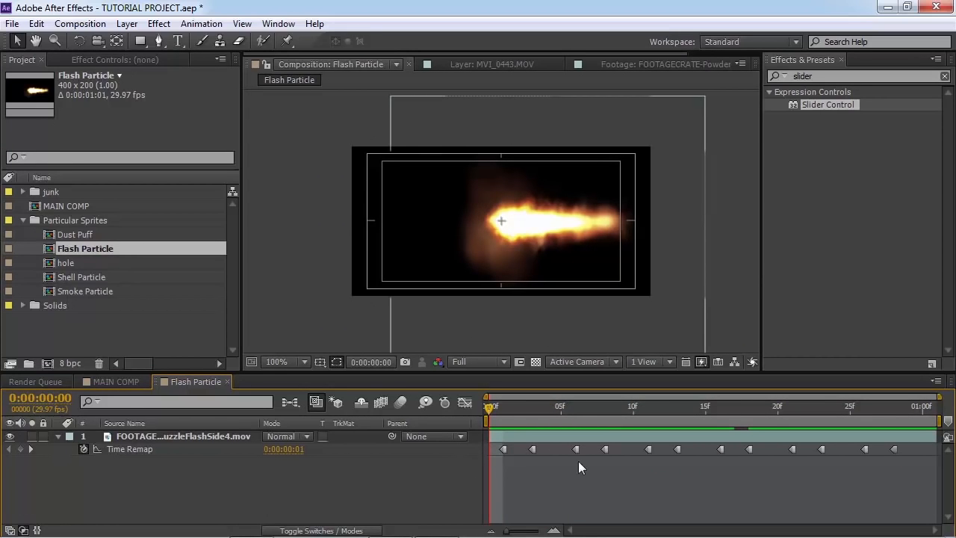
{"action": "left_click_drag", "start_coordinate": [494, 417], "coordinate": [784, 446]}
{"action": "left_click_drag", "start_coordinate": [785, 447], "coordinate": [769, 446]}
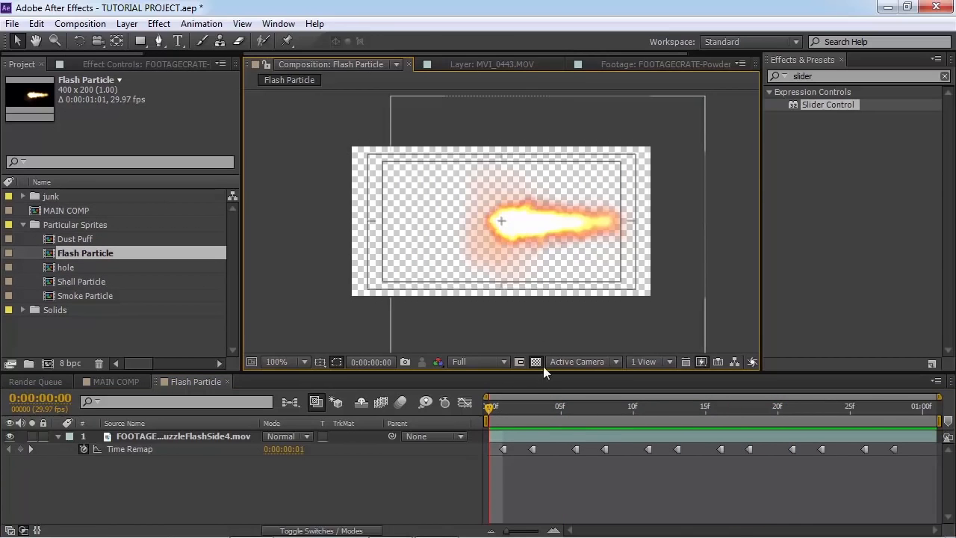
{"action": "left_click_drag", "start_coordinate": [509, 416], "coordinate": [523, 429]}
{"action": "left_click", "coordinate": [523, 430]}
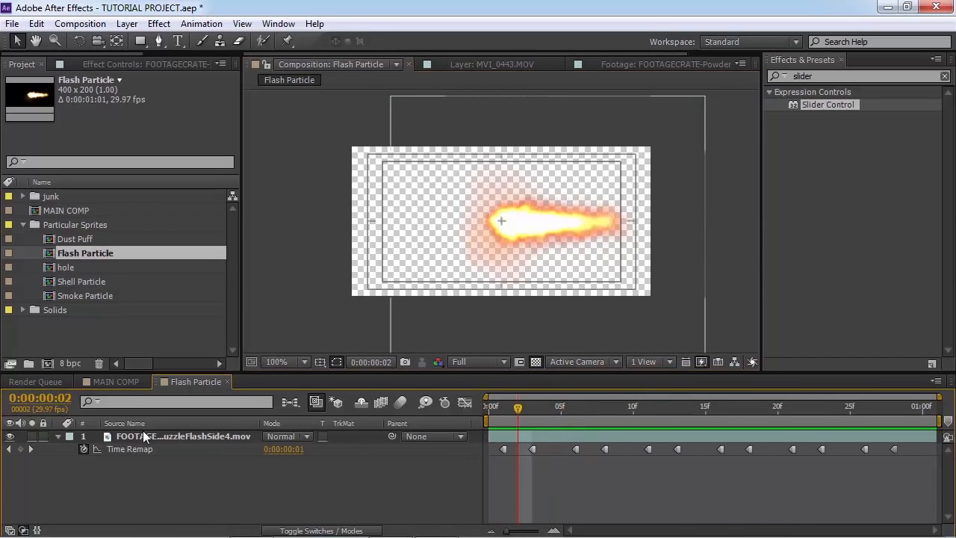
Remove the time remapping from the muzzle flash layer, preview the raw footage and undo the removal
{"action": "left_click", "coordinate": [83, 449]}
{"action": "key", "text": "space"}
{"action": "key", "text": "space"}
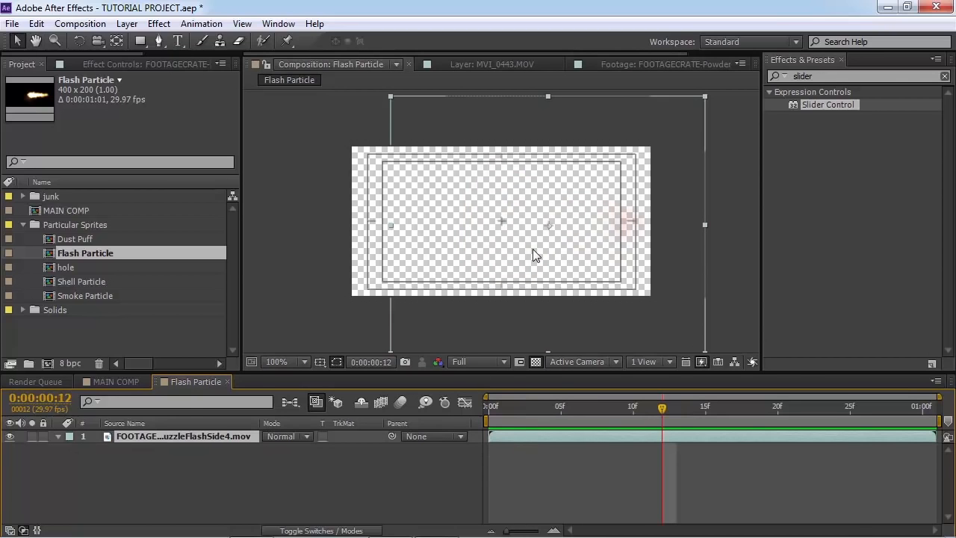
{"action": "scroll", "coordinate": [532, 249], "scroll_direction": "up", "scroll_amount": 1}
{"action": "key", "text": "space"}
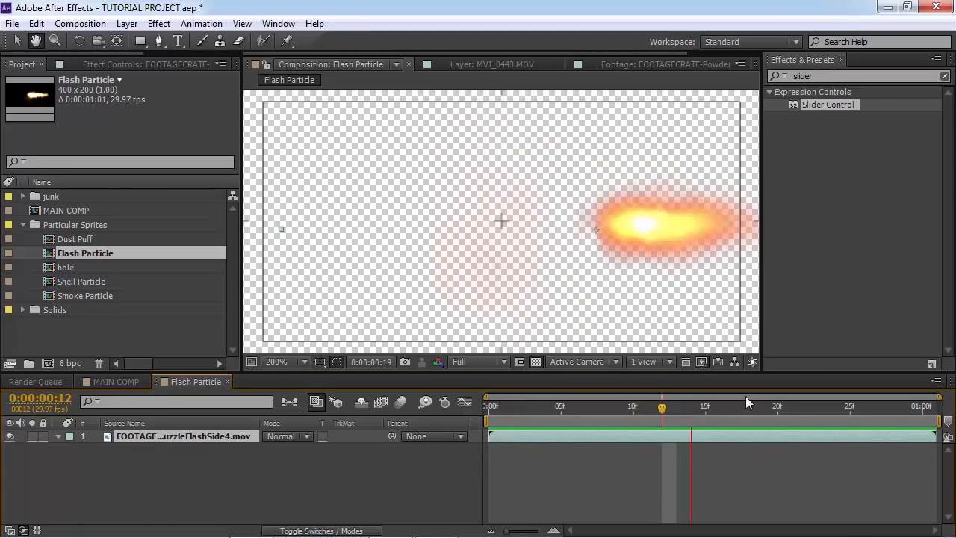
{"action": "key", "text": "space"}
{"action": "key", "text": "ctrl+z"}
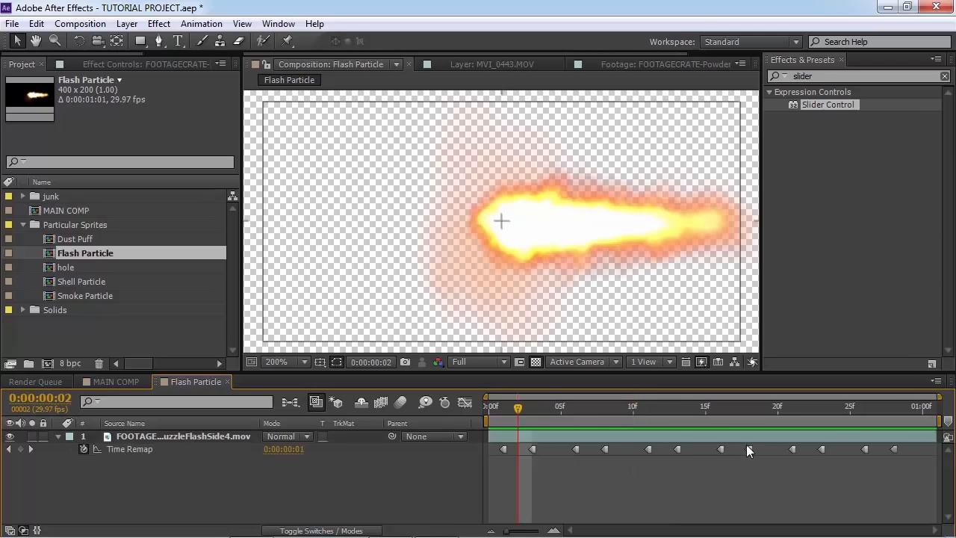
Inspect the flash frame at 0:00:00:13 and examine the width and height in Flash Particle's composition settings
{"action": "left_click_drag", "start_coordinate": [514, 417], "coordinate": [677, 421]}
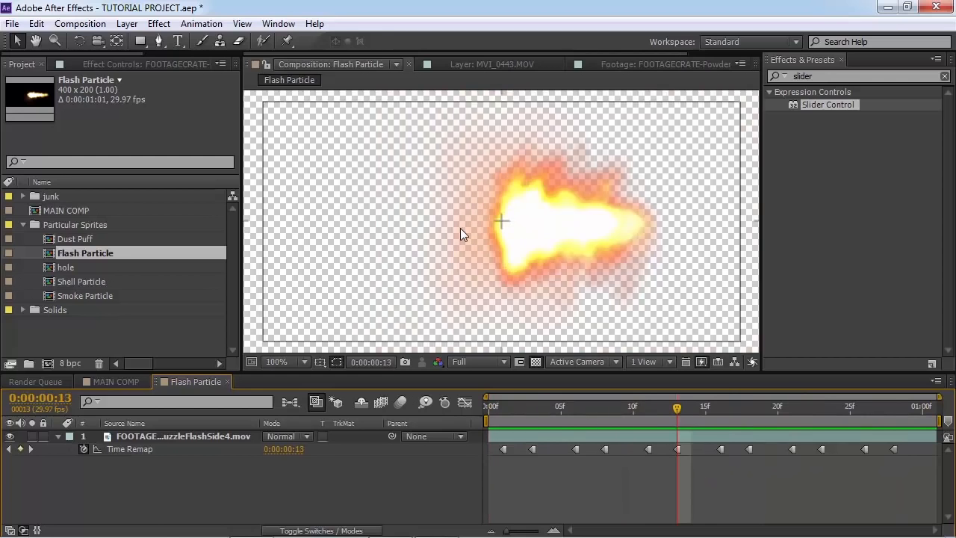
{"action": "key", "text": "comma"}
{"action": "left_click", "coordinate": [80, 23]}
{"action": "left_click", "coordinate": [112, 64]}
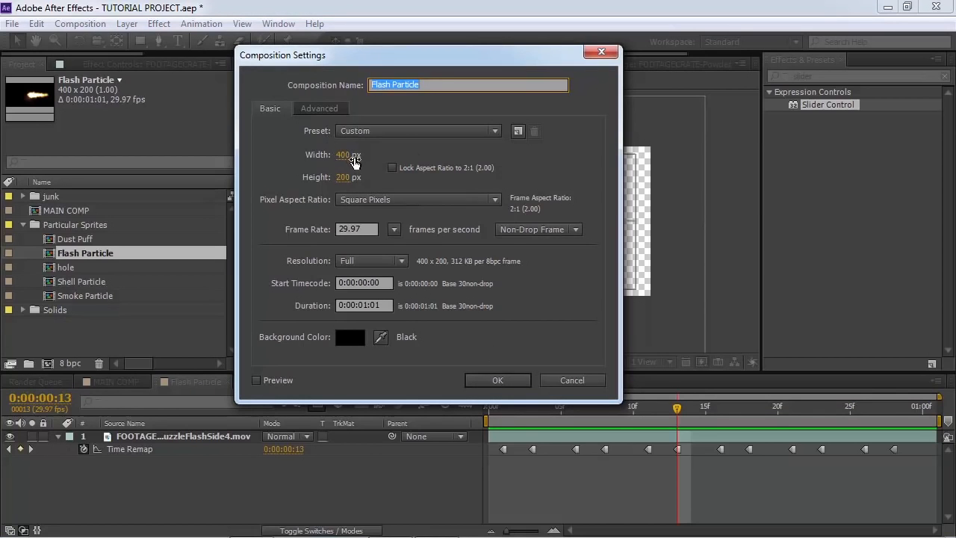
{"action": "left_click", "coordinate": [498, 380]}
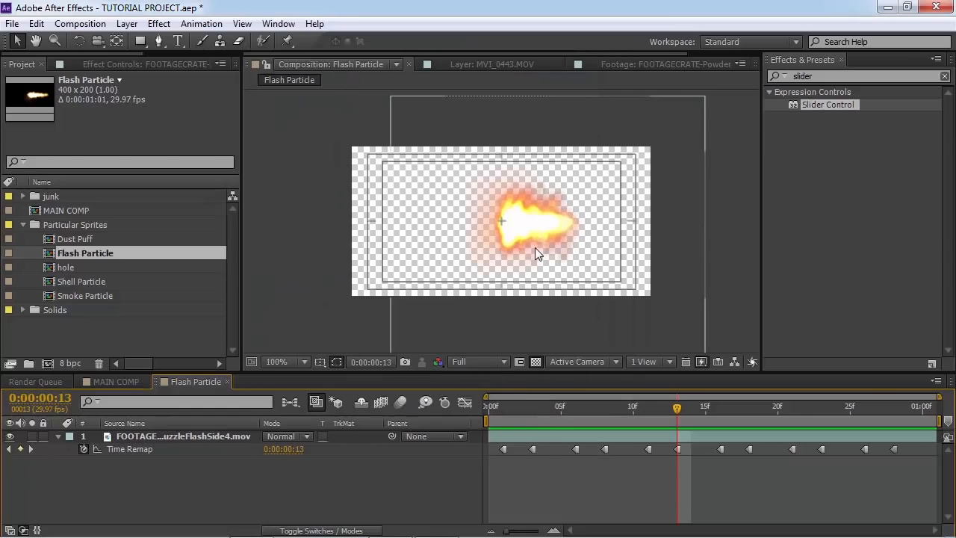
Inspect the flash's alignment with the frame centre, preview the Flash Particle sequence and return to MAIN COMP
{"action": "scroll", "coordinate": [535, 247], "scroll_direction": "up", "scroll_amount": 1}
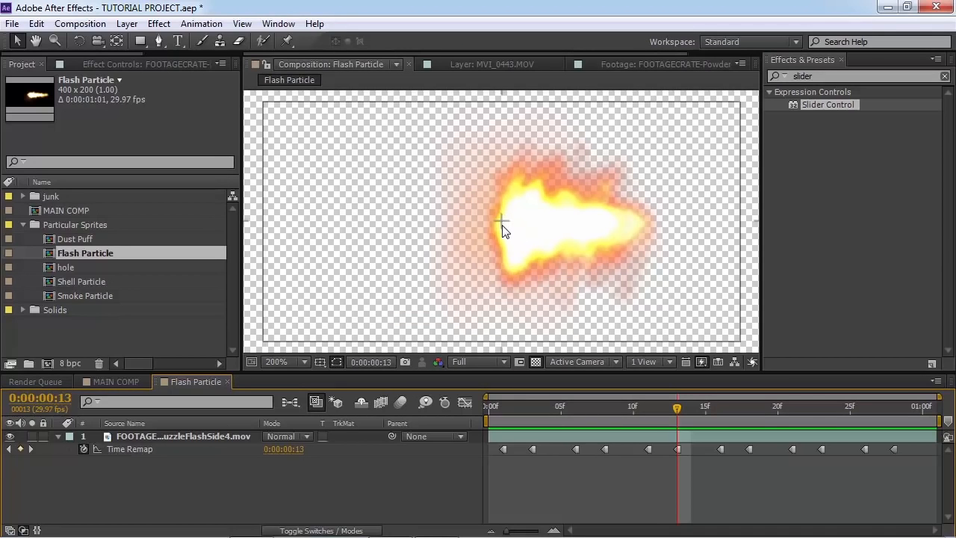
{"action": "key", "text": "space"}
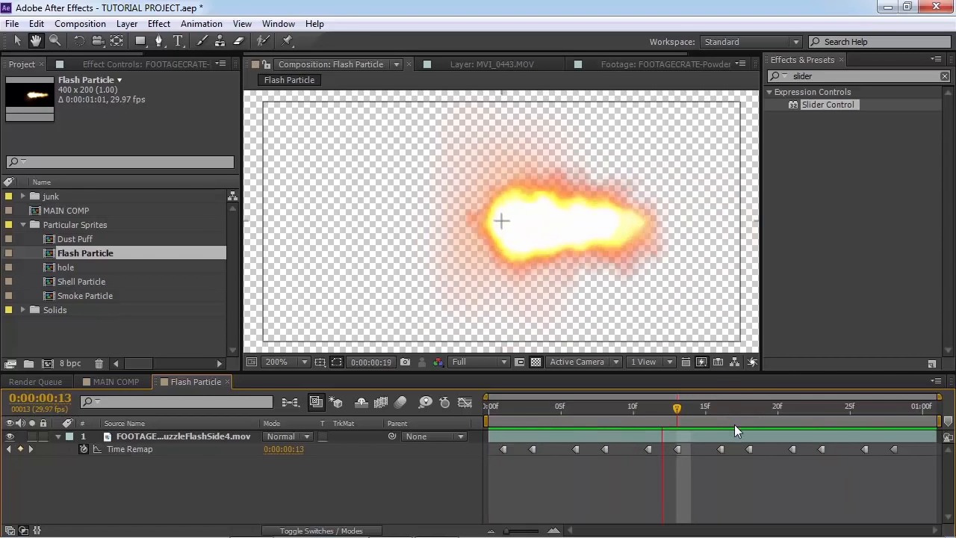
{"action": "key", "text": "space"}
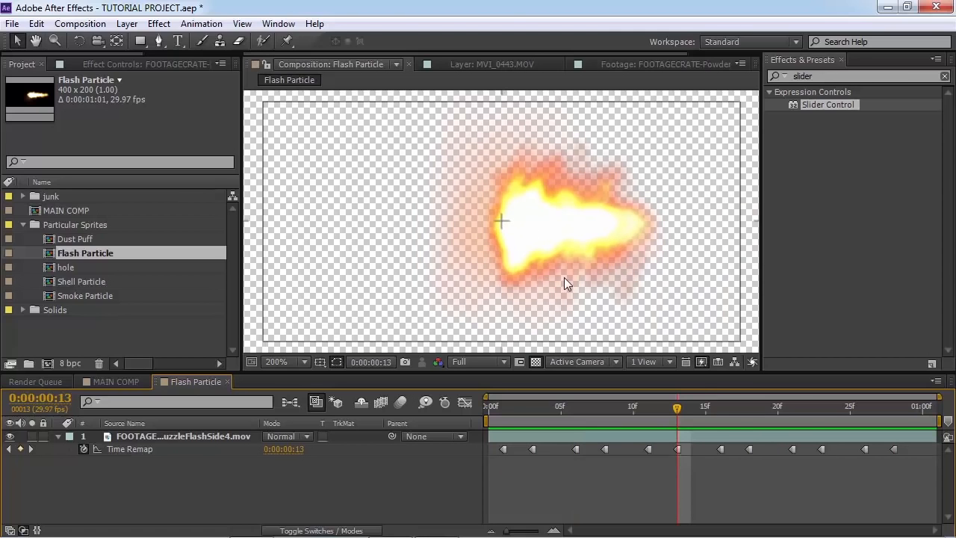
{"action": "key", "text": "Page_Up"}
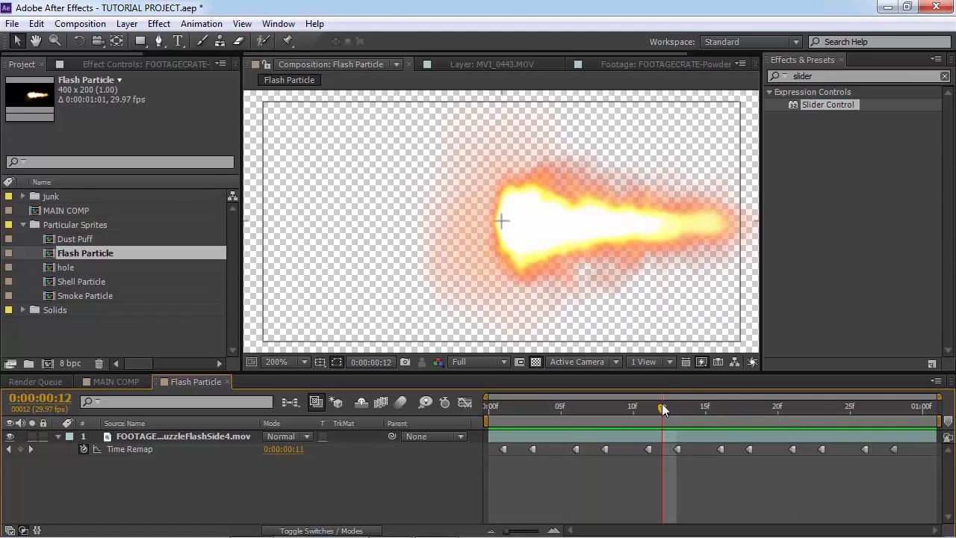
{"action": "key", "text": "space"}
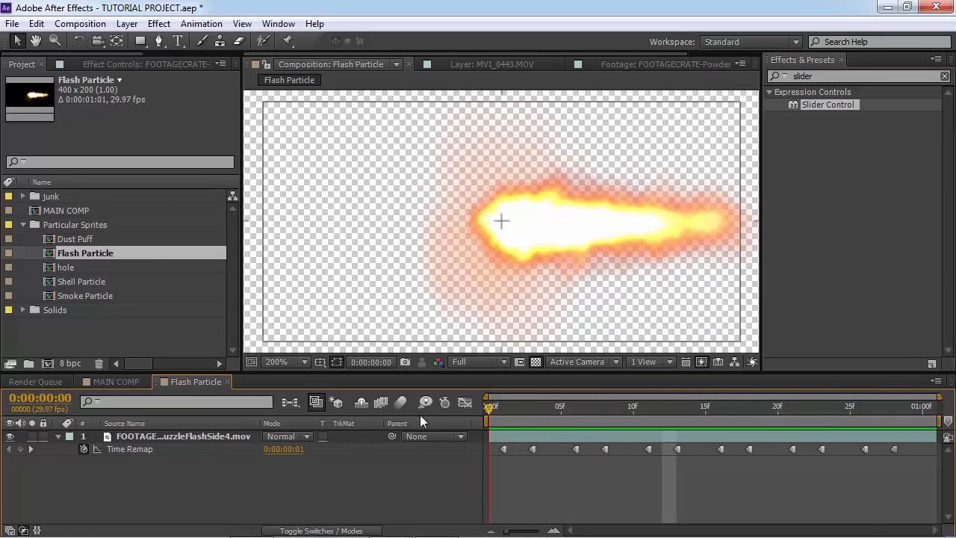
{"action": "left_click", "coordinate": [113, 383]}
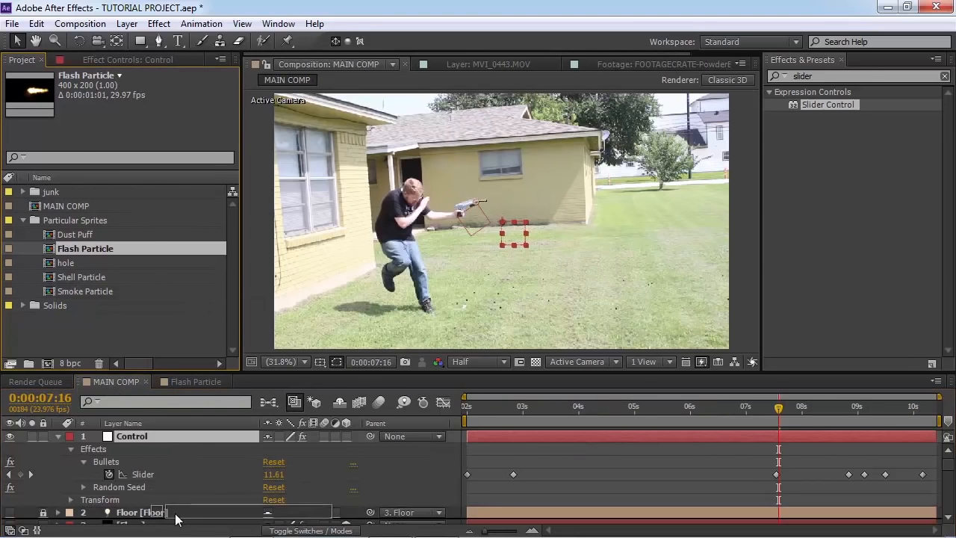
Add the Flash Particle composition to MAIN COMP beneath the MVI_0443.MOV footage and hide its layer
{"action": "scroll", "coordinate": [176, 508], "scroll_direction": "down", "scroll_amount": 5}
{"action": "left_click_drag", "start_coordinate": [176, 517], "coordinate": [172, 521]}
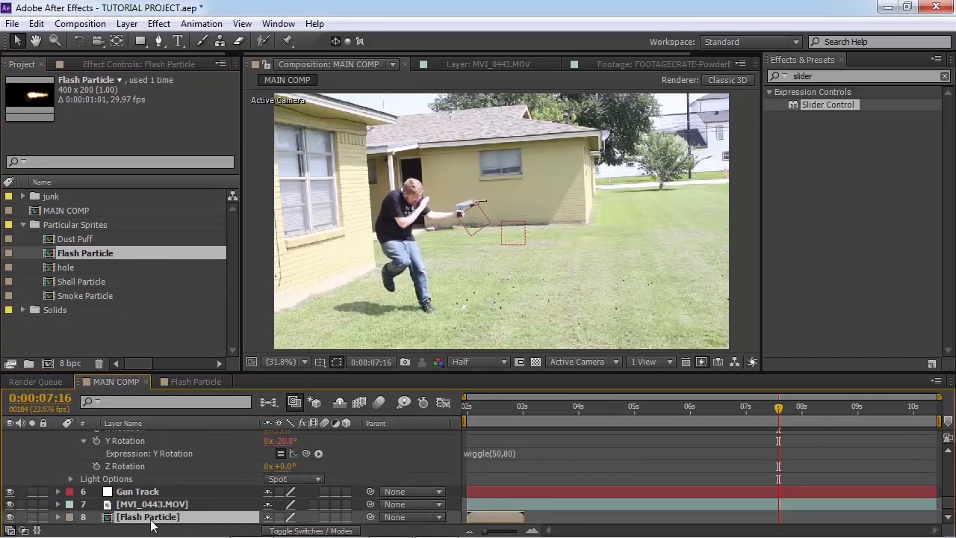
{"action": "left_click", "coordinate": [11, 517]}
Duplicate the Particular Bullets layer and collapse the expanded Control, Particular Bullets and Emitter 1 layers
{"action": "scroll", "coordinate": [177, 467], "scroll_direction": "up", "scroll_amount": 10}
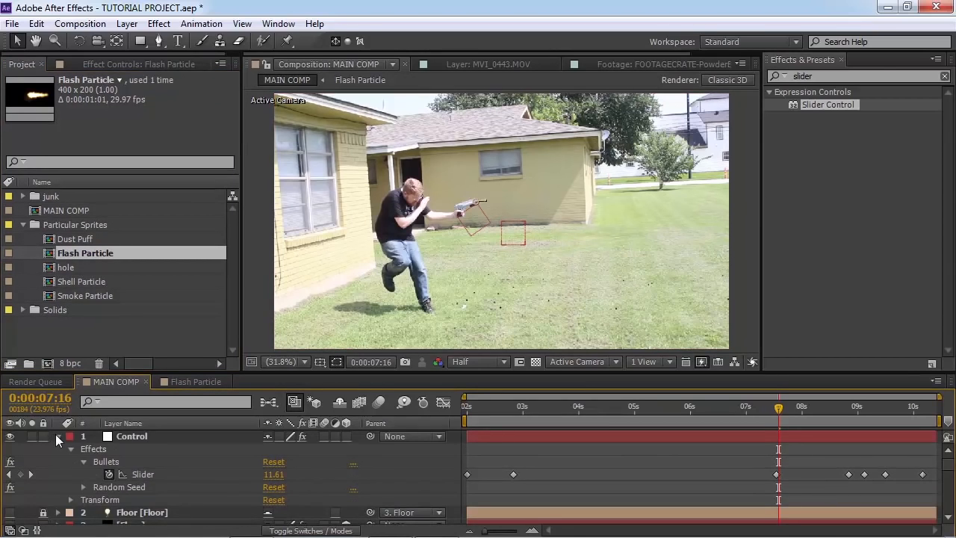
{"action": "left_click", "coordinate": [57, 435]}
{"action": "left_click", "coordinate": [138, 476]}
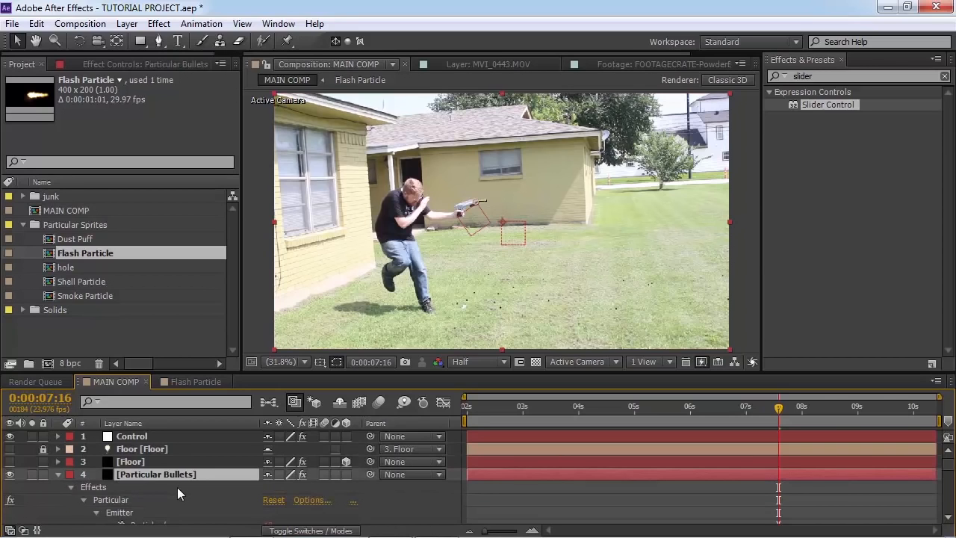
{"action": "key", "text": "ctrl+d"}
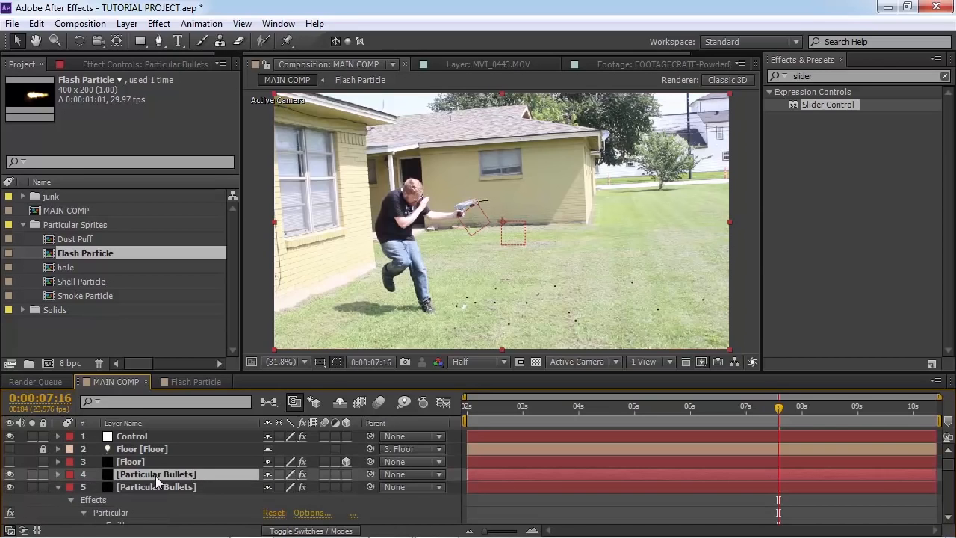
{"action": "left_click", "coordinate": [59, 487]}
{"action": "left_click", "coordinate": [60, 510]}
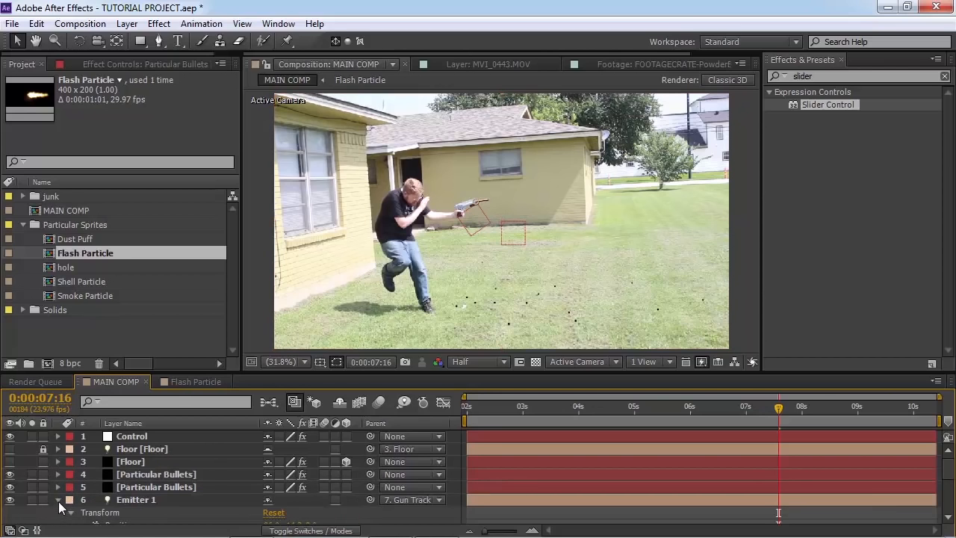
{"action": "left_click", "coordinate": [58, 500]}
Rename the upper Particular Bullets copy as Flashes
{"action": "left_click", "coordinate": [135, 478]}
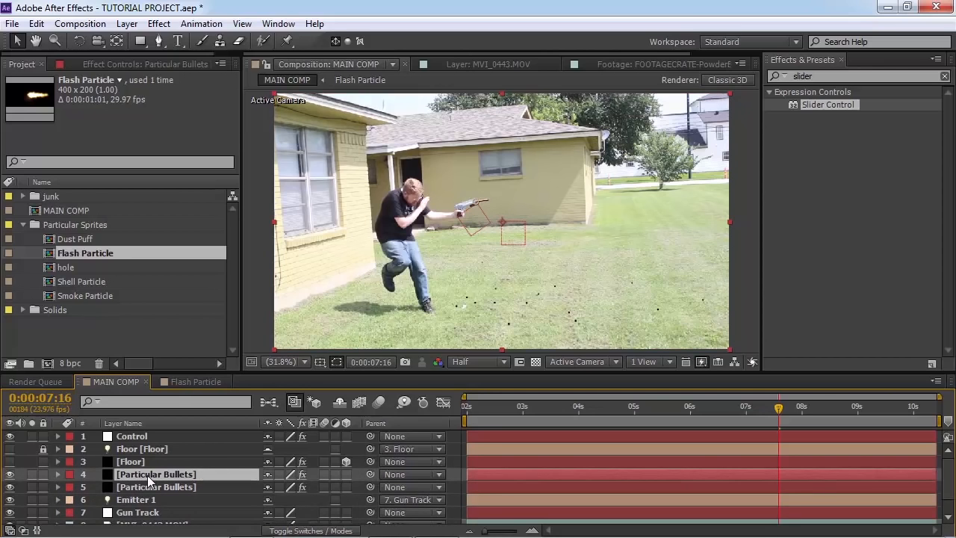
{"action": "key", "text": "Return"}
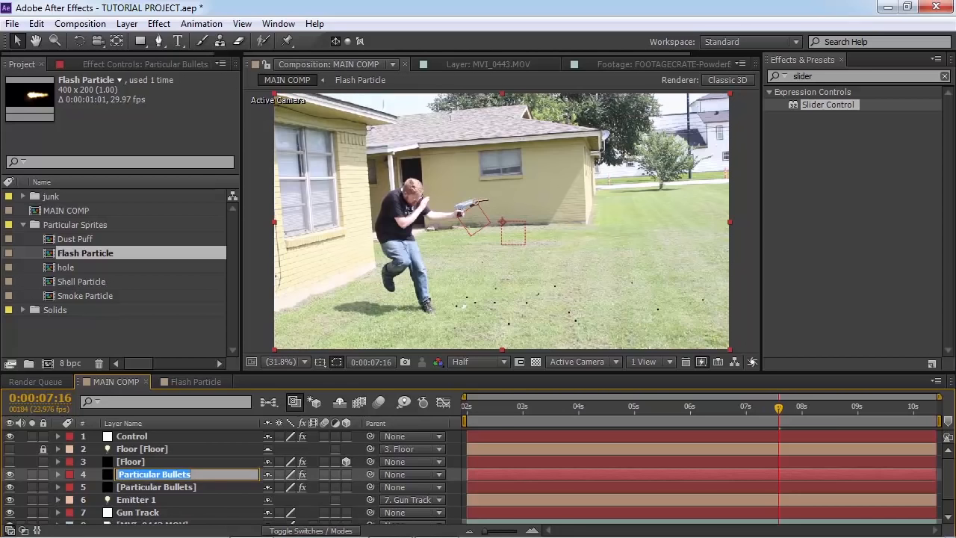
{"action": "type", "text": "Flashes"}
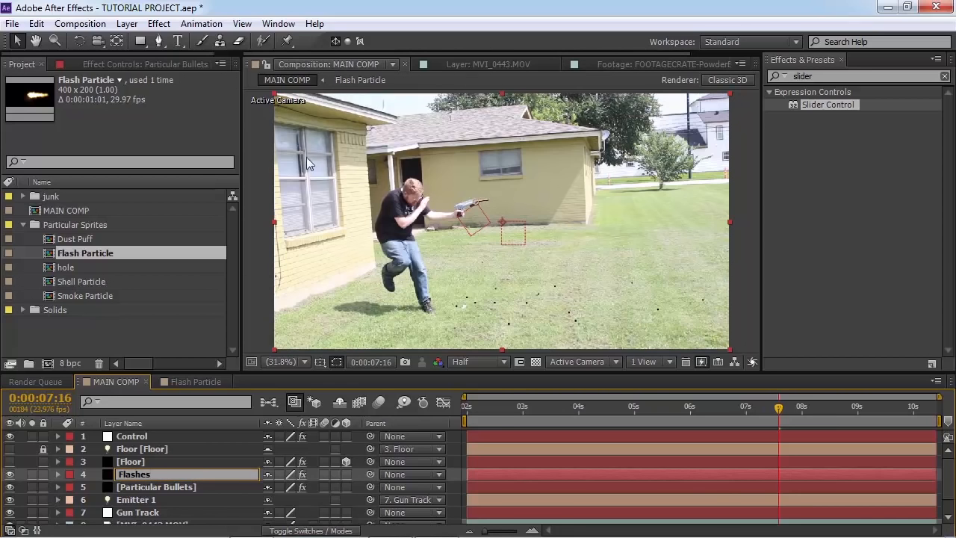
{"action": "key", "text": "Return"}
Set the emitter Velocity to 0 in the Flashes layer's Particular effect
{"action": "left_click", "coordinate": [109, 58]}
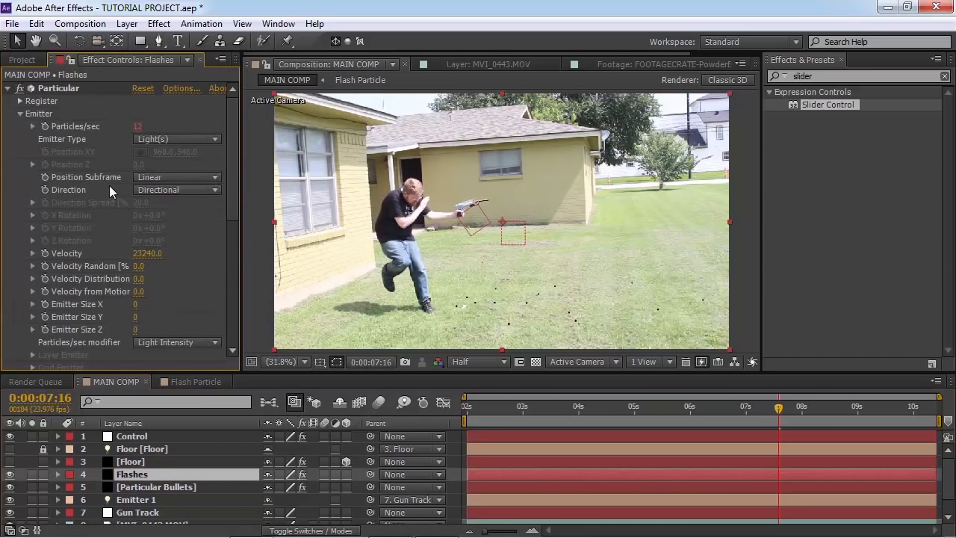
{"action": "scroll", "coordinate": [109, 186], "scroll_direction": "down", "scroll_amount": 3}
{"action": "left_click", "coordinate": [159, 188]}
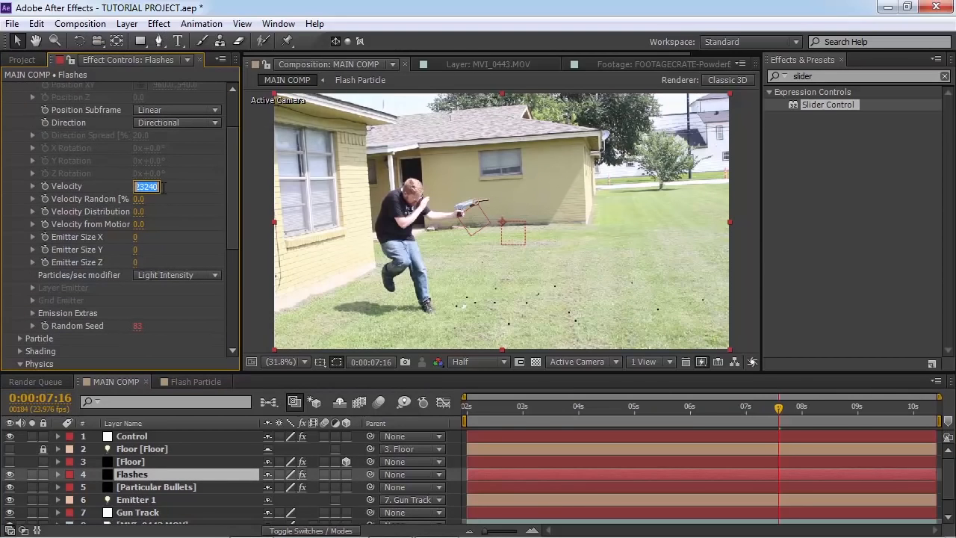
{"action": "type", "text": "0"}
{"action": "key", "text": "Return"}
Solo the Flashes layer together with the MVI_0443.MOV footage and preview the emitted particles in two parts of the timeline
{"action": "left_click_drag", "start_coordinate": [508, 416], "coordinate": [564, 417]}
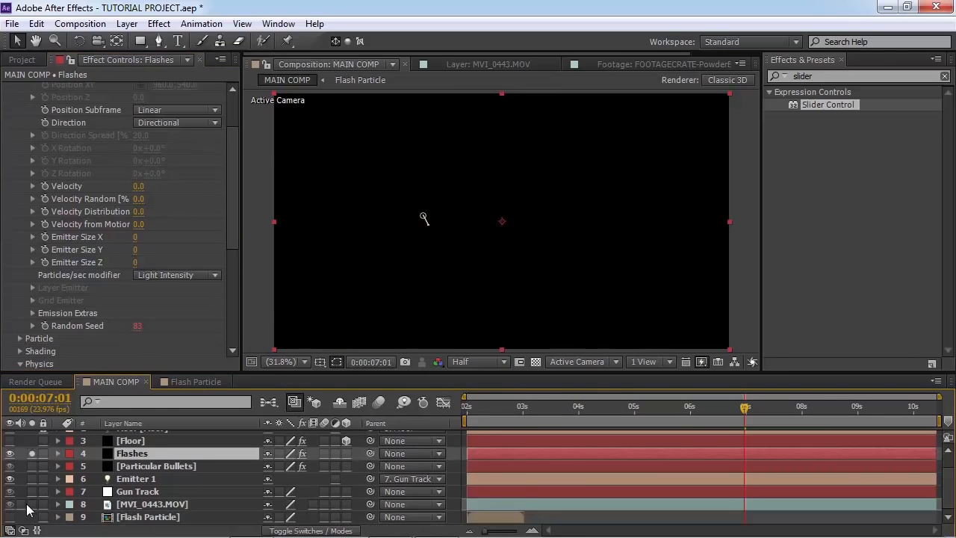
{"action": "scroll", "coordinate": [269, 463], "scroll_direction": "up", "scroll_amount": 2}
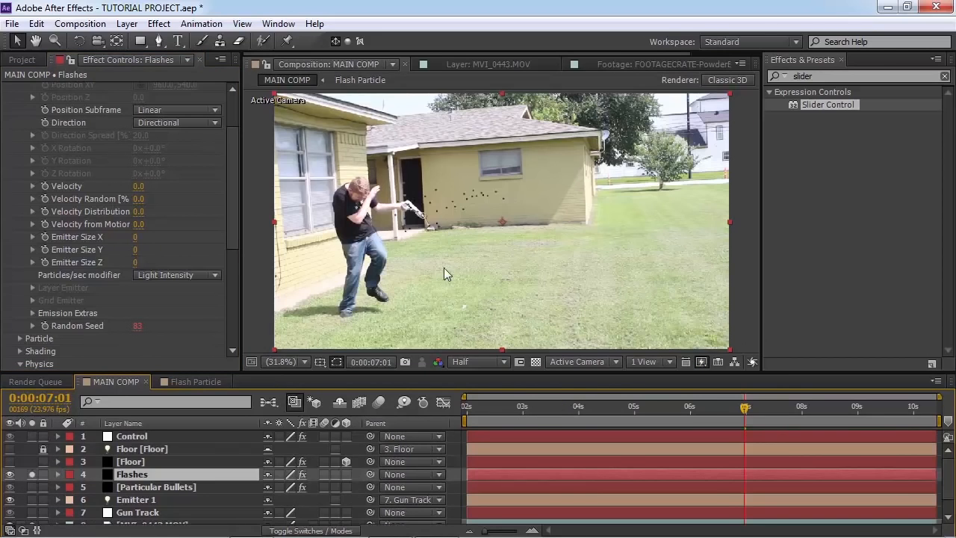
{"action": "key", "text": "space"}
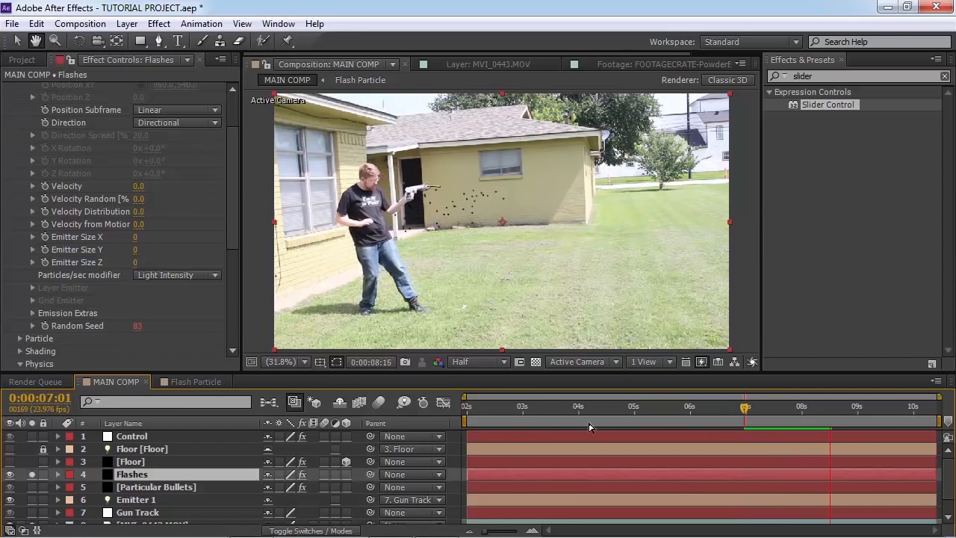
{"action": "key", "text": "space"}
{"action": "left_click_drag", "start_coordinate": [528, 411], "coordinate": [510, 419]}
{"action": "key", "text": "space"}
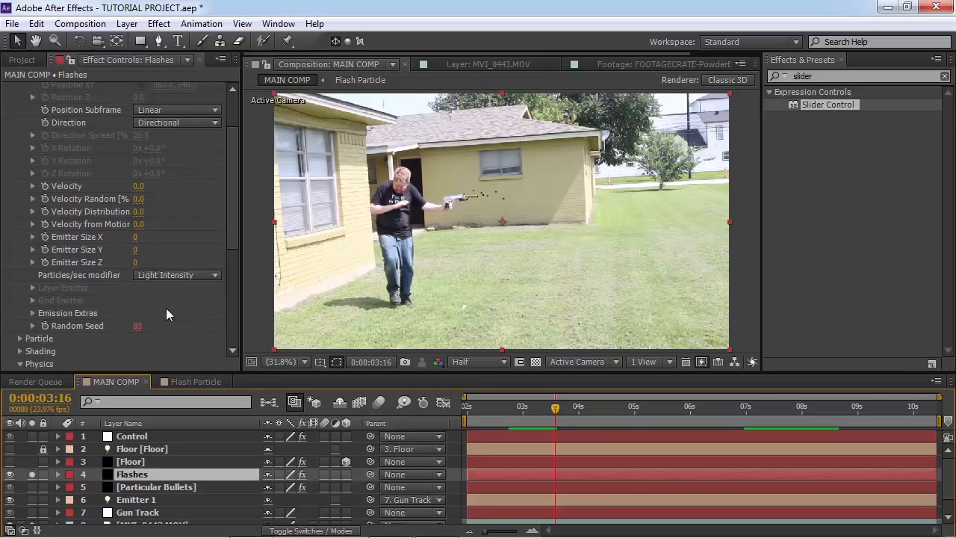
Set the Particle Type of the Flashes layer's Particular effect to Sprite
{"action": "scroll", "coordinate": [106, 336], "scroll_direction": "down", "scroll_amount": 1}
{"action": "left_click", "coordinate": [20, 305]}
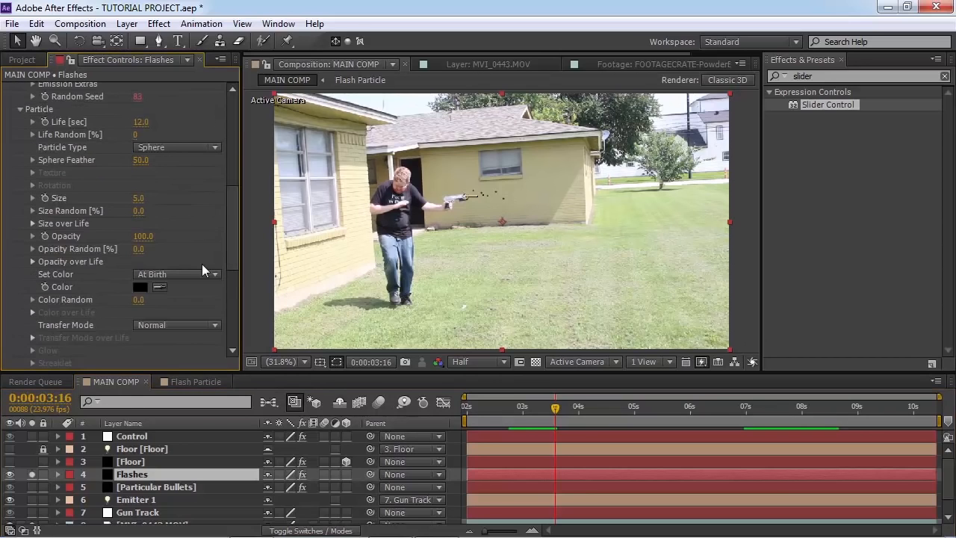
{"action": "left_click", "coordinate": [213, 147]}
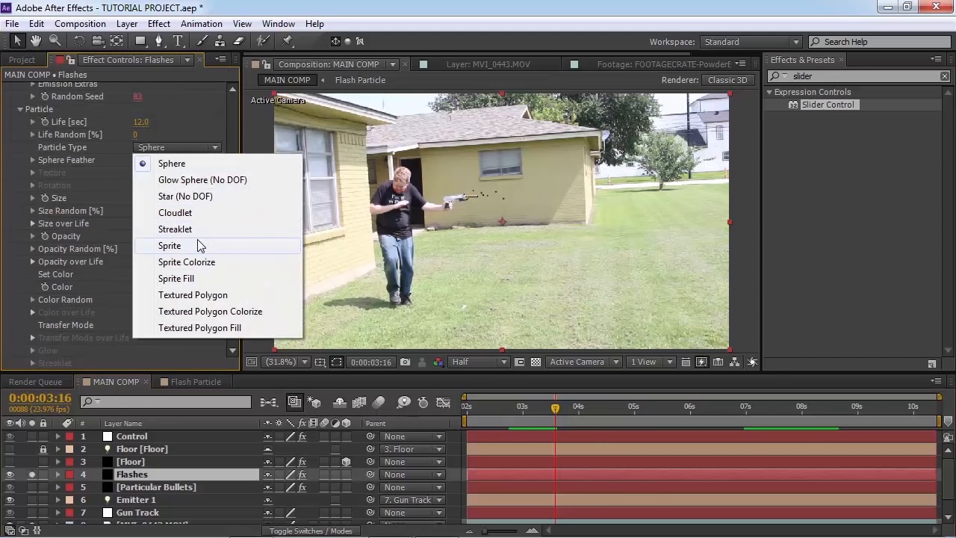
{"action": "left_click", "coordinate": [197, 246]}
Use the Flash Particle layer as the sprite texture with Time Sampling set to Random - Still Frame
{"action": "left_click", "coordinate": [32, 174]}
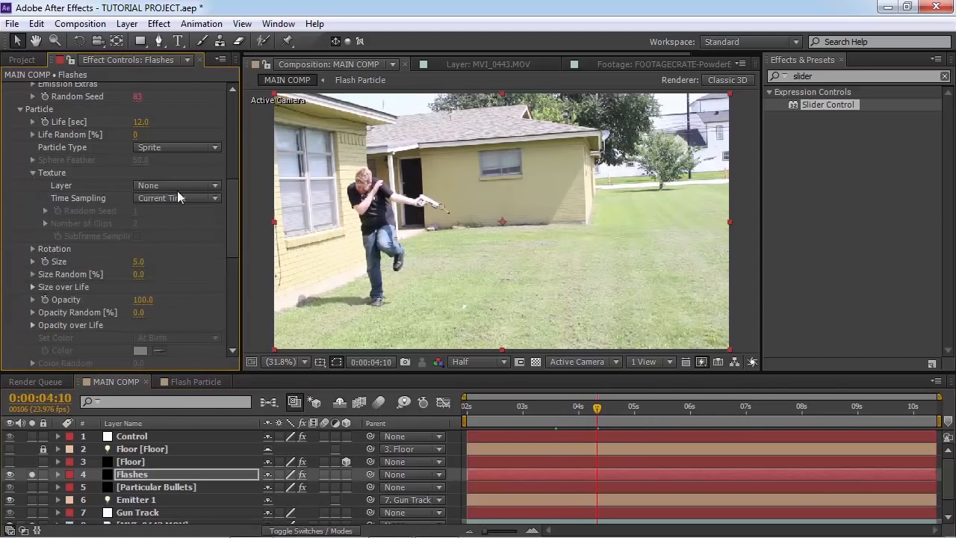
{"action": "left_click", "coordinate": [175, 187]}
{"action": "left_click", "coordinate": [193, 322]}
{"action": "left_click", "coordinate": [163, 199]}
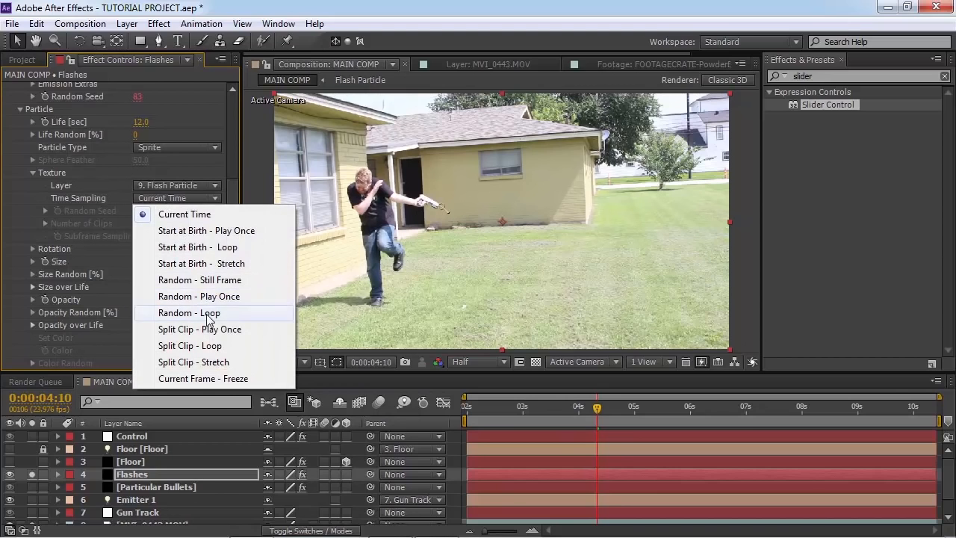
{"action": "left_click", "coordinate": [243, 288]}
Scrub through the muzzle flash frames in the Flash Particle composition and return to MAIN COMP
{"action": "left_click", "coordinate": [196, 382]}
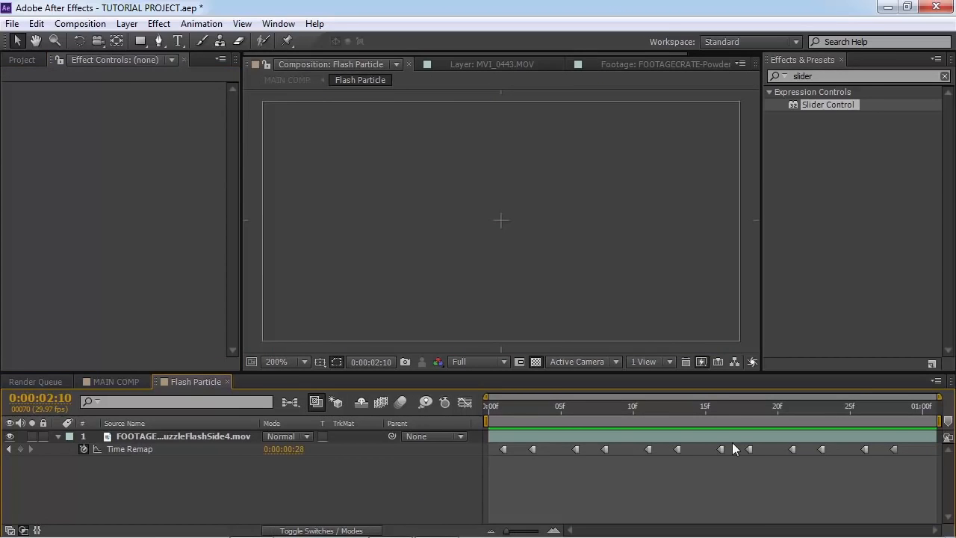
{"action": "left_click", "coordinate": [502, 411]}
{"action": "left_click_drag", "start_coordinate": [500, 416], "coordinate": [346, 411]}
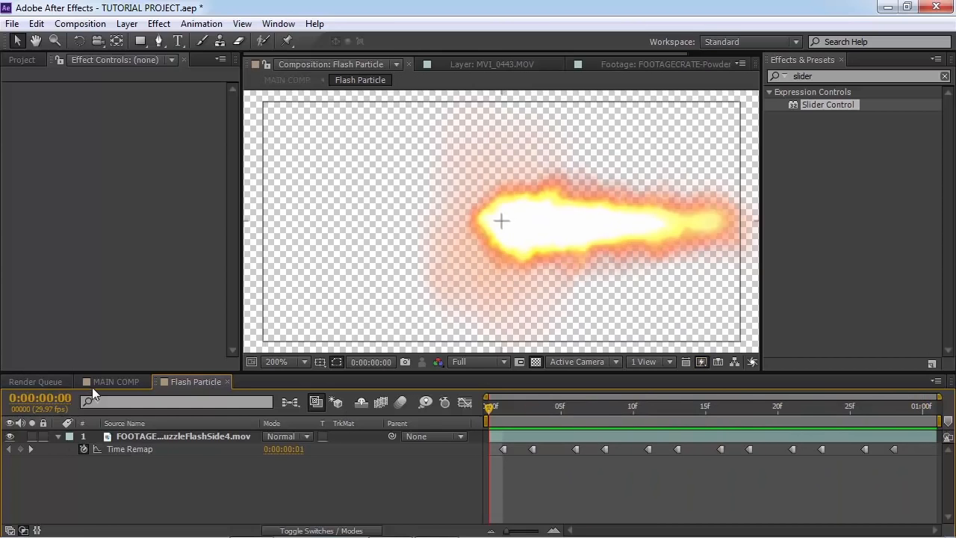
{"action": "left_click", "coordinate": [112, 382]}
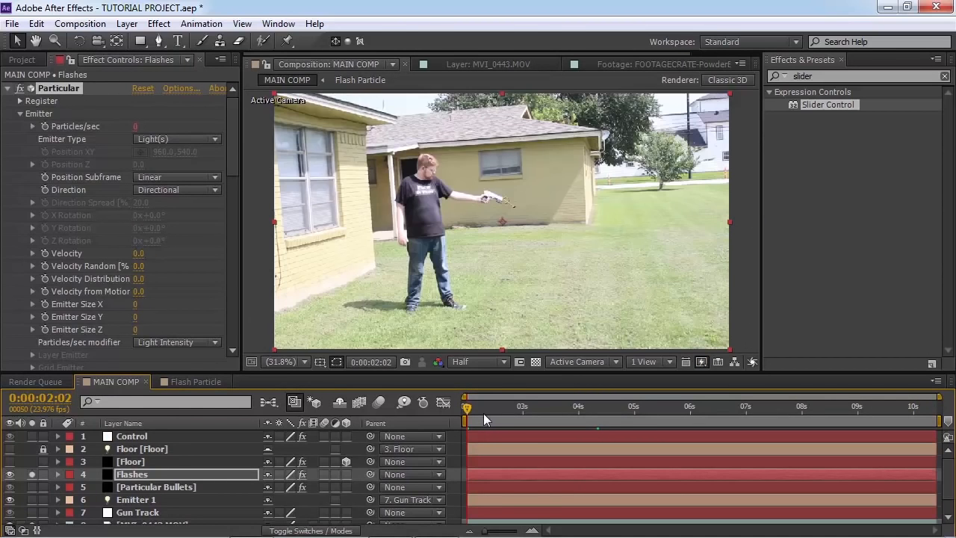
With the gun in close view at 0:00:02:22, set the flash particles' Size to 295 and Size Random to 20%
{"action": "key", "text": "space"}
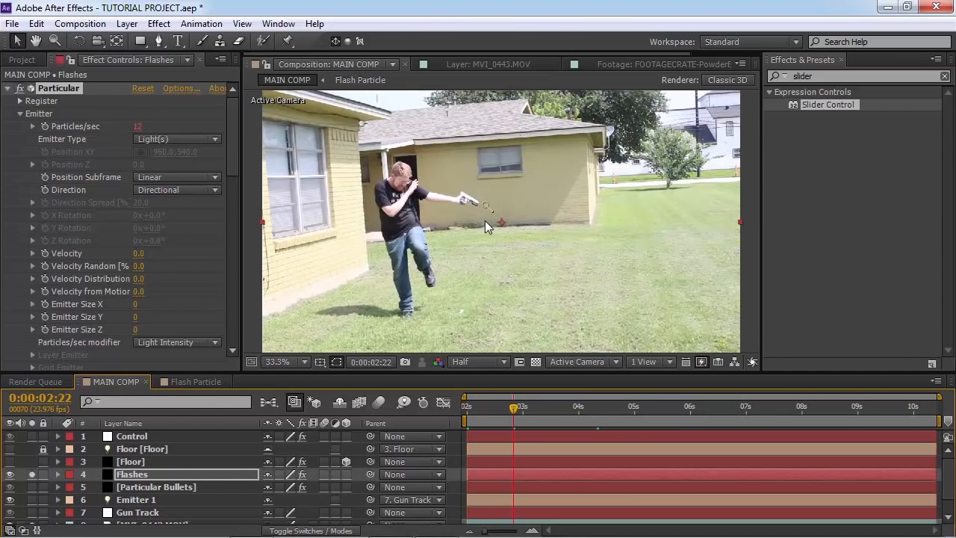
{"action": "key", "text": "slash"}
{"action": "scroll", "coordinate": [464, 141], "scroll_direction": "up", "scroll_amount": 1}
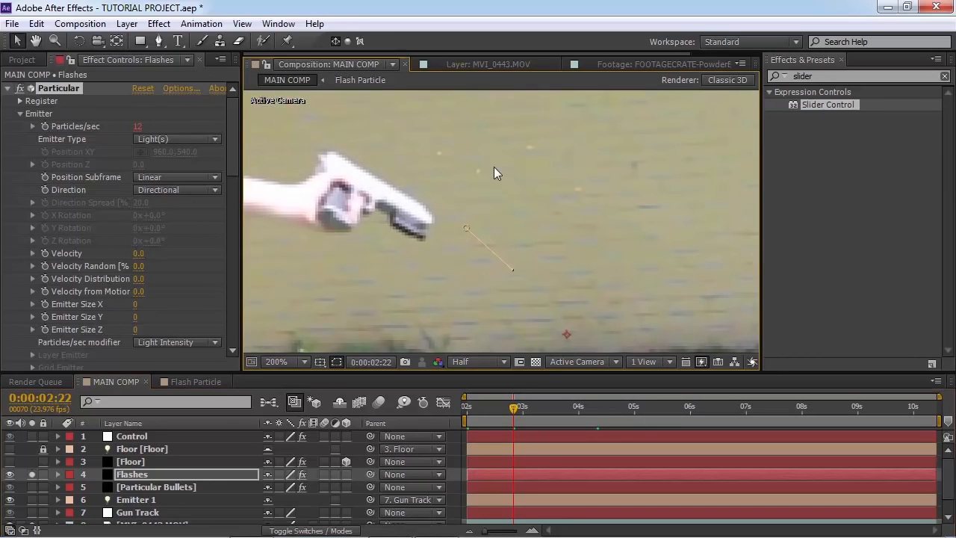
{"action": "scroll", "coordinate": [511, 217], "scroll_direction": "down", "scroll_amount": 3}
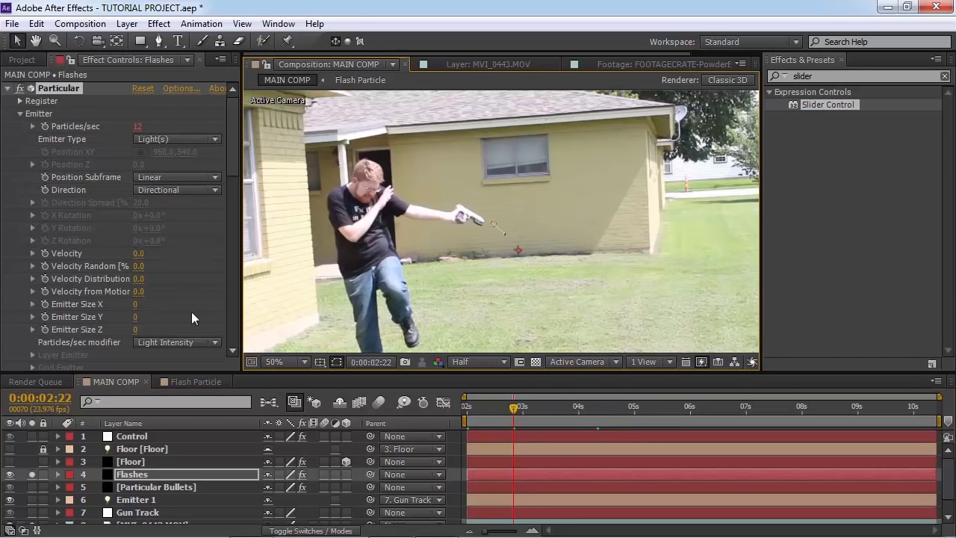
{"action": "scroll", "coordinate": [183, 308], "scroll_direction": "down", "scroll_amount": 3}
{"action": "scroll", "coordinate": [158, 280], "scroll_direction": "down", "scroll_amount": 2}
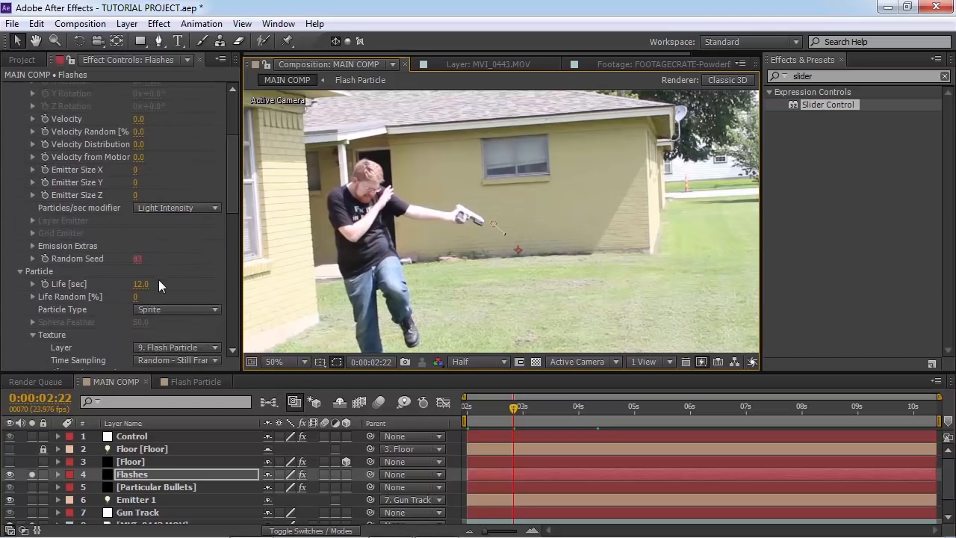
{"action": "scroll", "coordinate": [159, 280], "scroll_direction": "down", "scroll_amount": 3}
{"action": "mouse_move", "coordinate": [141, 294]}
{"action": "left_mouse_down"}
{"action": "mouse_move", "coordinate": [207, 302]}
{"action": "mouse_move", "coordinate": [158, 299]}
{"action": "mouse_move", "coordinate": [176, 289]}
{"action": "mouse_move", "coordinate": [152, 299]}
{"action": "left_mouse_up"}
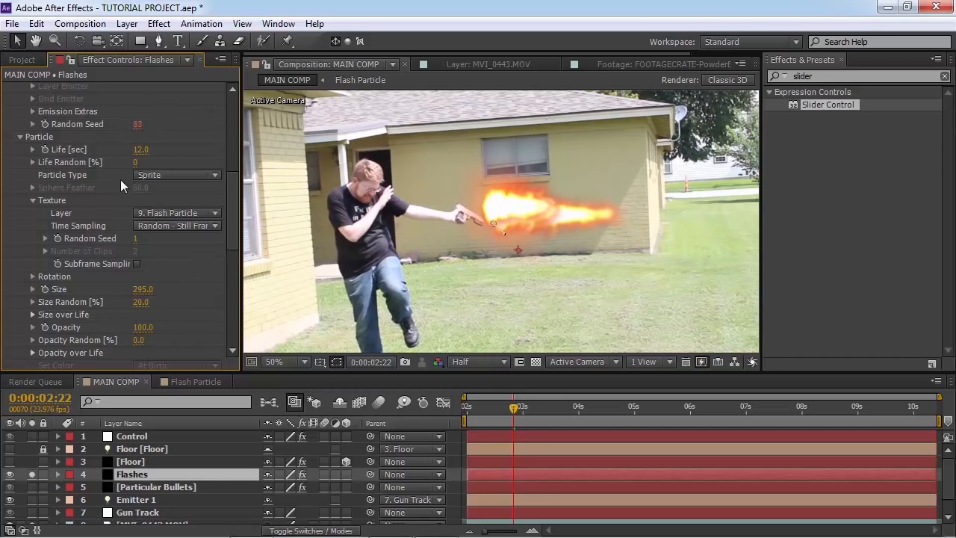
Review the flash particle parameters and check the frame rate in MAIN COMP's composition settings
{"action": "scroll", "coordinate": [190, 278], "scroll_direction": "down", "scroll_amount": 1}
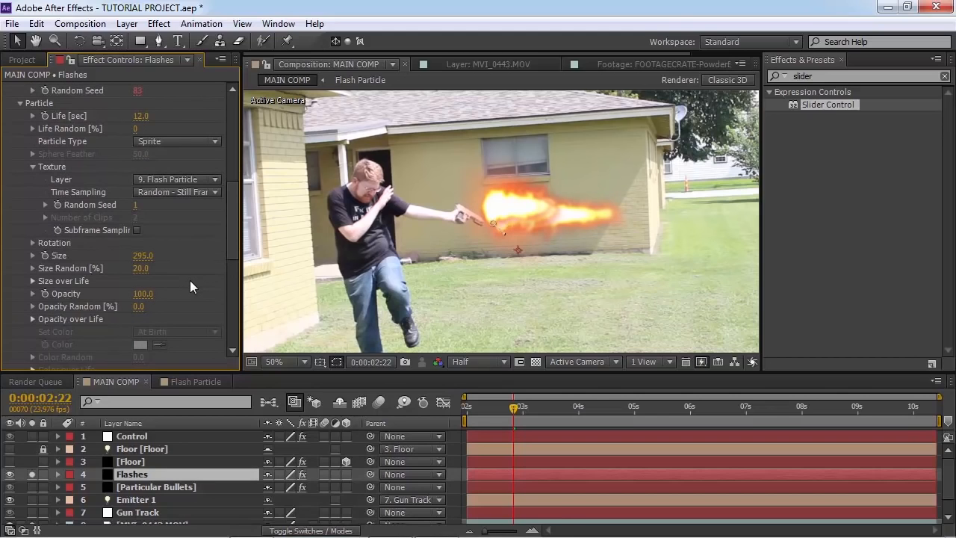
{"action": "scroll", "coordinate": [189, 281], "scroll_direction": "down", "scroll_amount": 2}
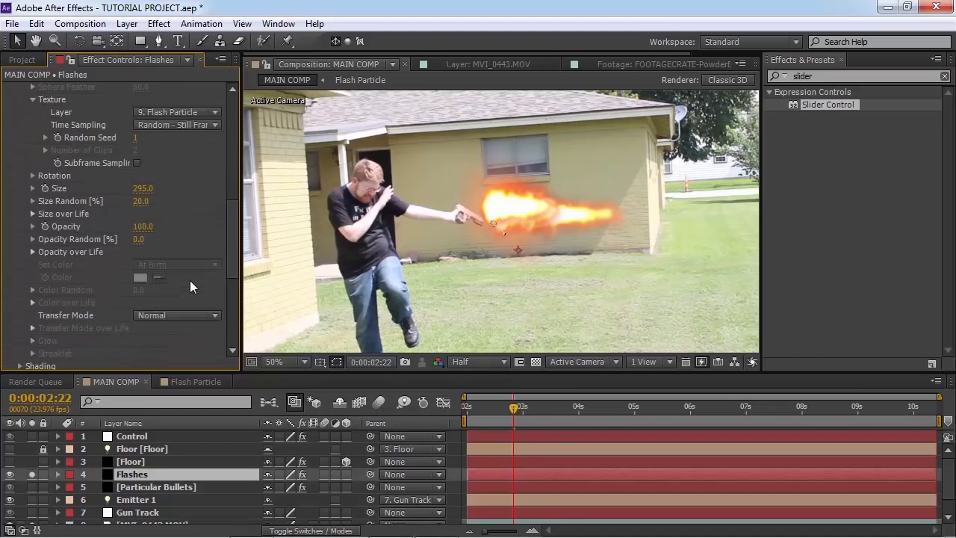
{"action": "scroll", "coordinate": [189, 281], "scroll_direction": "up", "scroll_amount": 2}
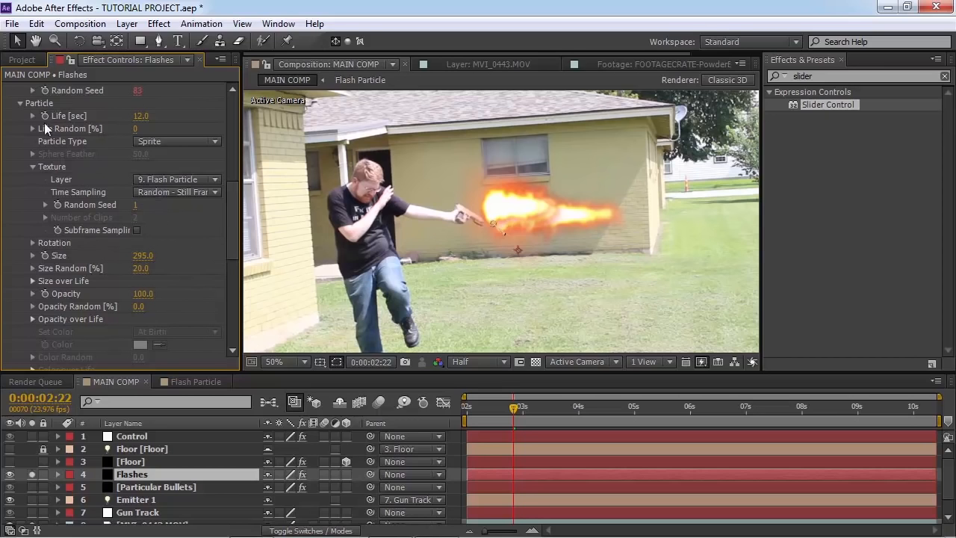
{"action": "left_click", "coordinate": [96, 25]}
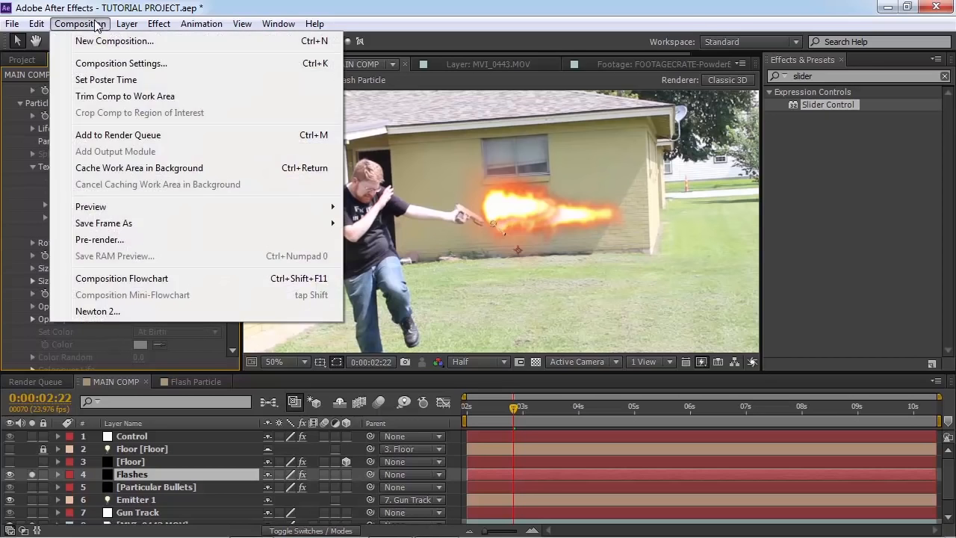
{"action": "left_click", "coordinate": [128, 64]}
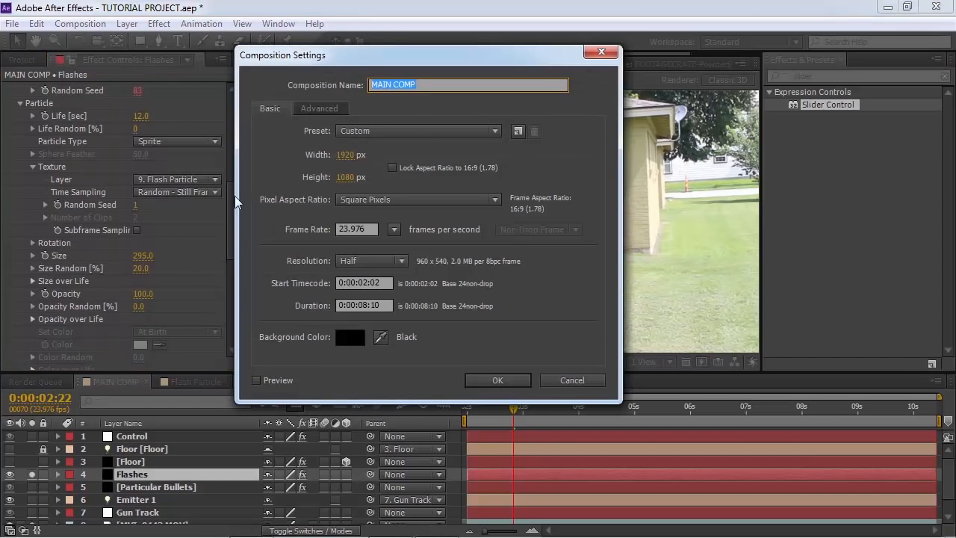
{"action": "double_click", "coordinate": [372, 229]}
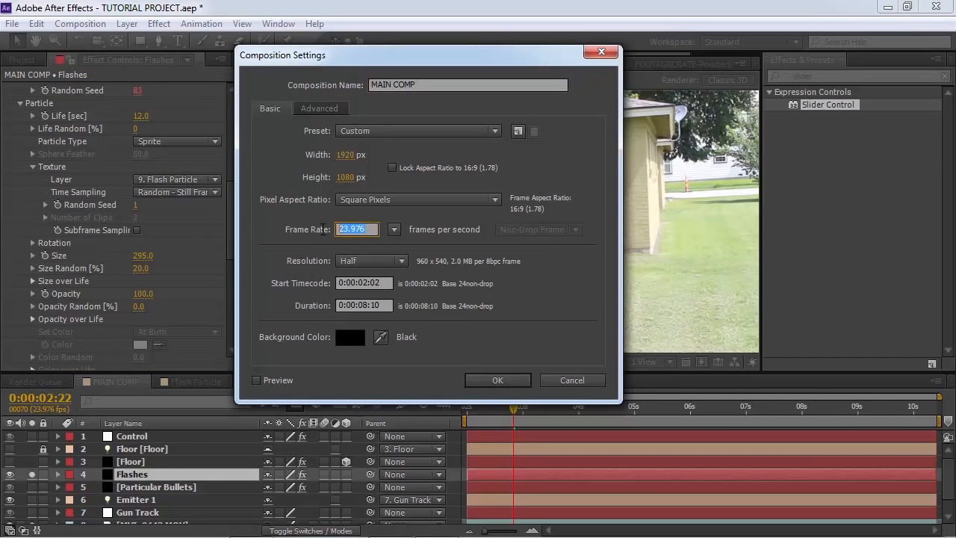
{"action": "left_click", "coordinate": [521, 382]}
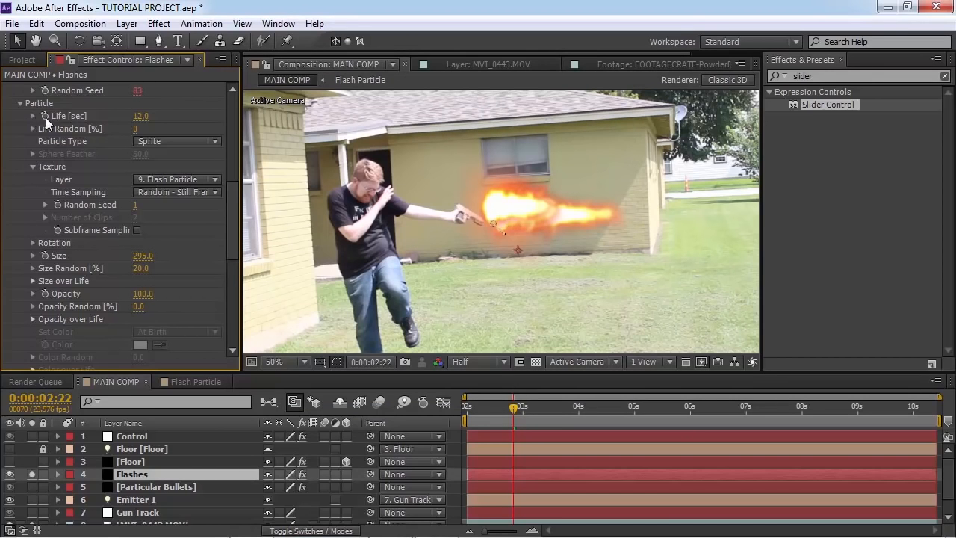
Set the flash particles' Life to .0417 seconds, the duration of one frame
{"action": "left_click", "coordinate": [146, 117]}
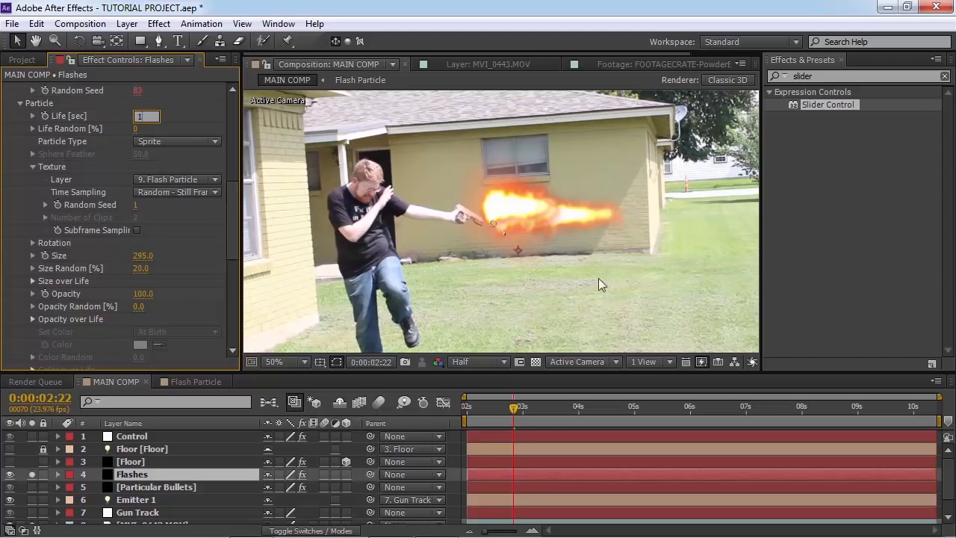
{"action": "type", "text": "1/"}
{"action": "left_click_drag", "start_coordinate": [157, 116], "coordinate": [119, 118]}
{"action": "key", "text": "Return"}
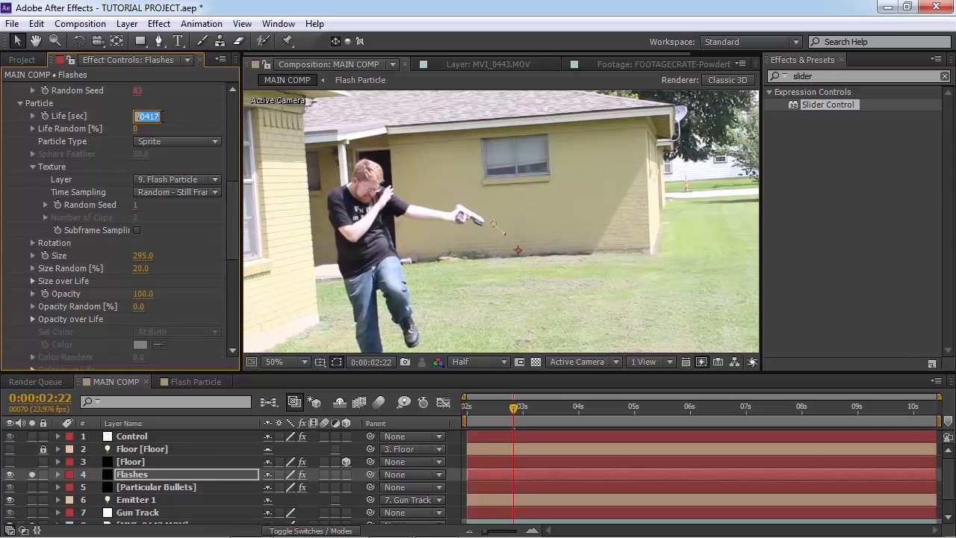
Play back the muzzle flashes in MAIN COMP and move to the shot at 0:00:03:16
{"action": "left_click", "coordinate": [220, 134]}
{"action": "key", "text": "space"}
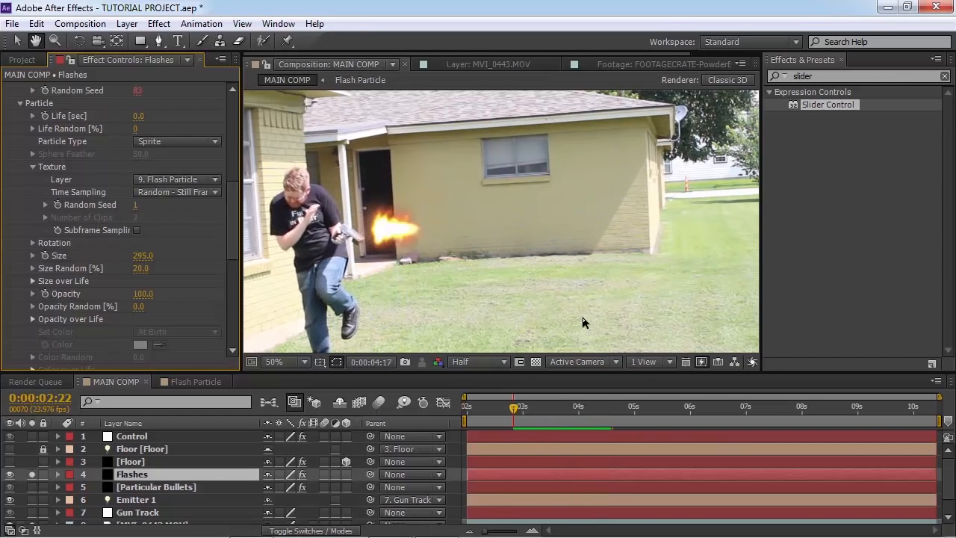
{"action": "mouse_move", "coordinate": [567, 417]}
{"action": "left_mouse_down"}
{"action": "mouse_move", "coordinate": [537, 416]}
{"action": "mouse_move", "coordinate": [644, 425]}
{"action": "mouse_move", "coordinate": [581, 431]}
{"action": "mouse_move", "coordinate": [573, 426]}
{"action": "mouse_move", "coordinate": [637, 407]}
{"action": "mouse_move", "coordinate": [555, 404]}
{"action": "left_mouse_up"}
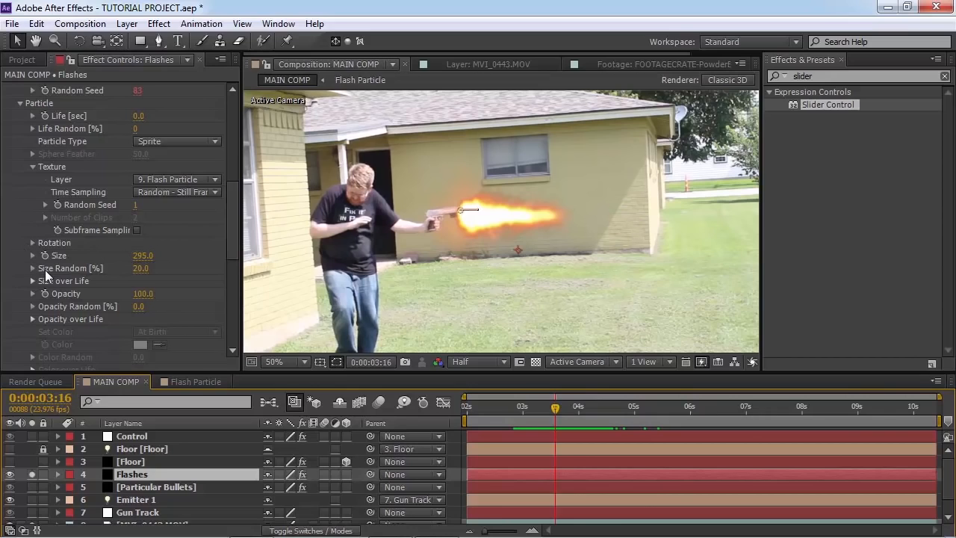
Turn on Orient to Motion for the flash particles and set their emitter Velocity to 1
{"action": "left_click", "coordinate": [32, 243]}
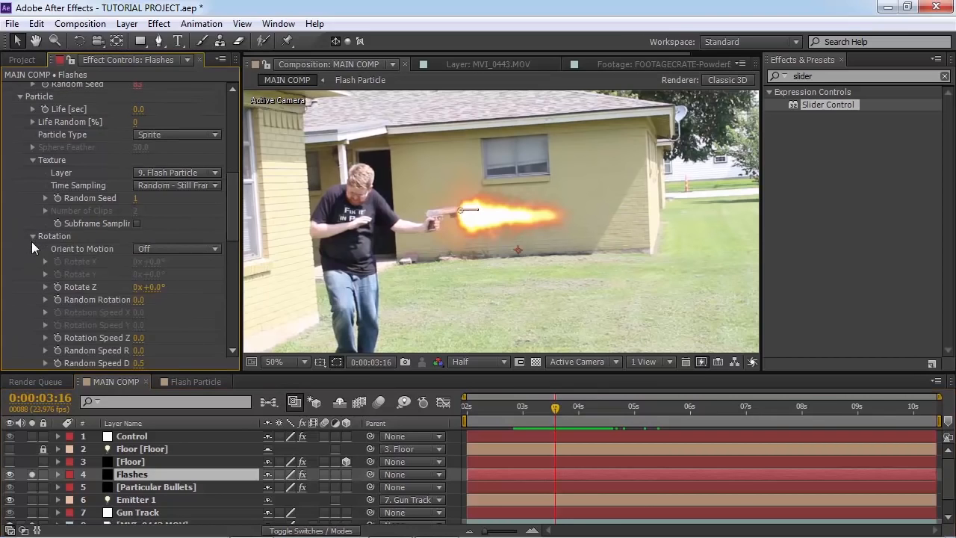
{"action": "left_click", "coordinate": [171, 251]}
{"action": "left_click", "coordinate": [177, 277]}
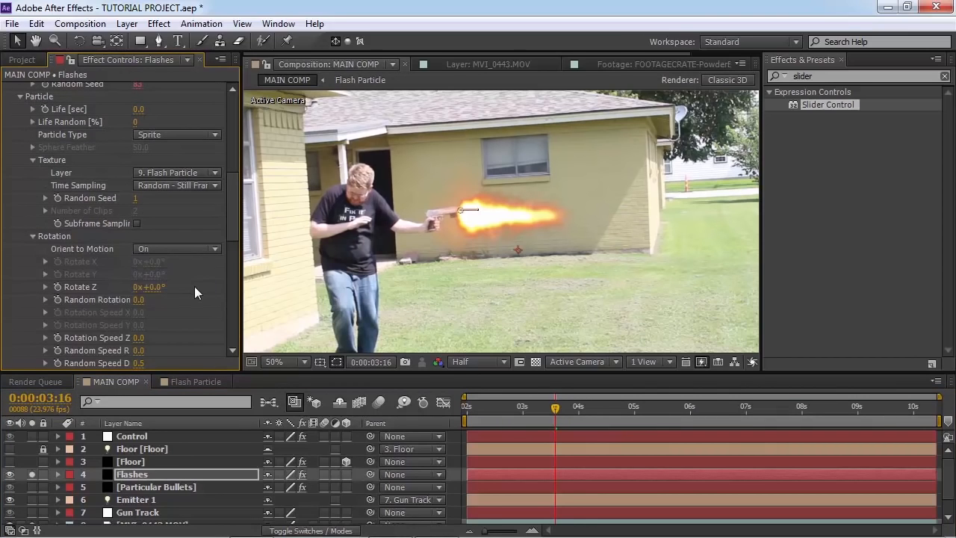
{"action": "left_click_drag", "start_coordinate": [566, 417], "coordinate": [635, 420]}
{"action": "scroll", "coordinate": [76, 164], "scroll_direction": "up", "scroll_amount": 6}
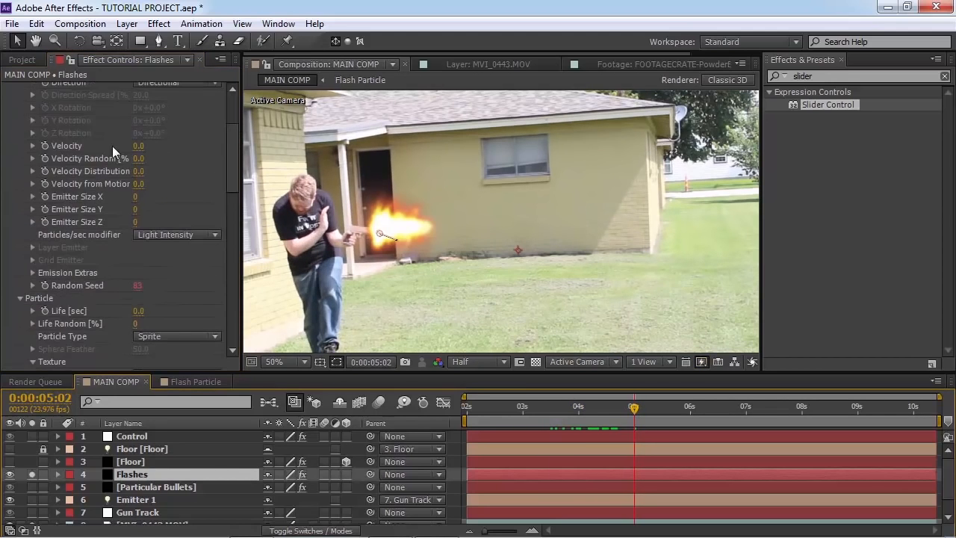
{"action": "left_click", "coordinate": [138, 147]}
{"action": "type", "text": "1"}
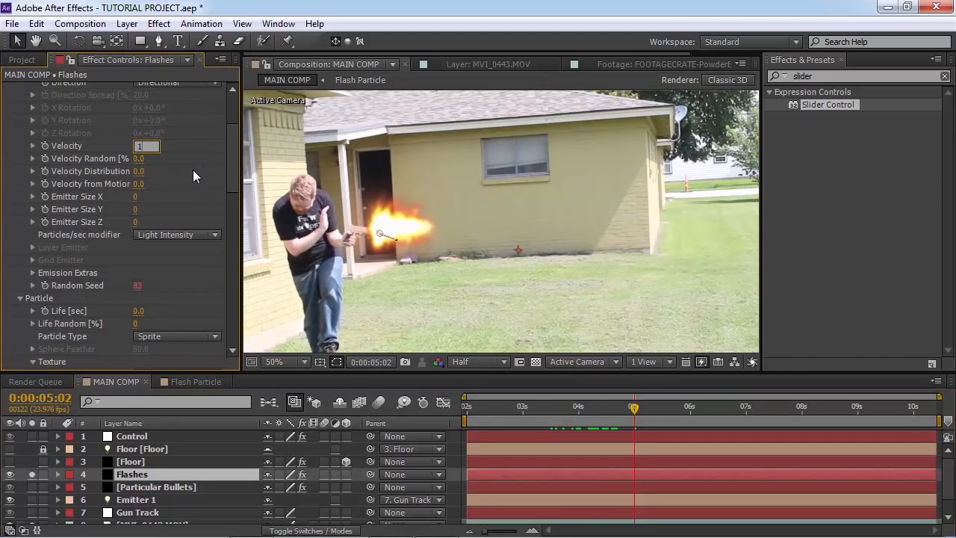
{"action": "key", "text": "Return"}
Preview the muzzle flashes from 0:00:05:02 to check that they follow the gun's direction
{"action": "key", "text": "space"}
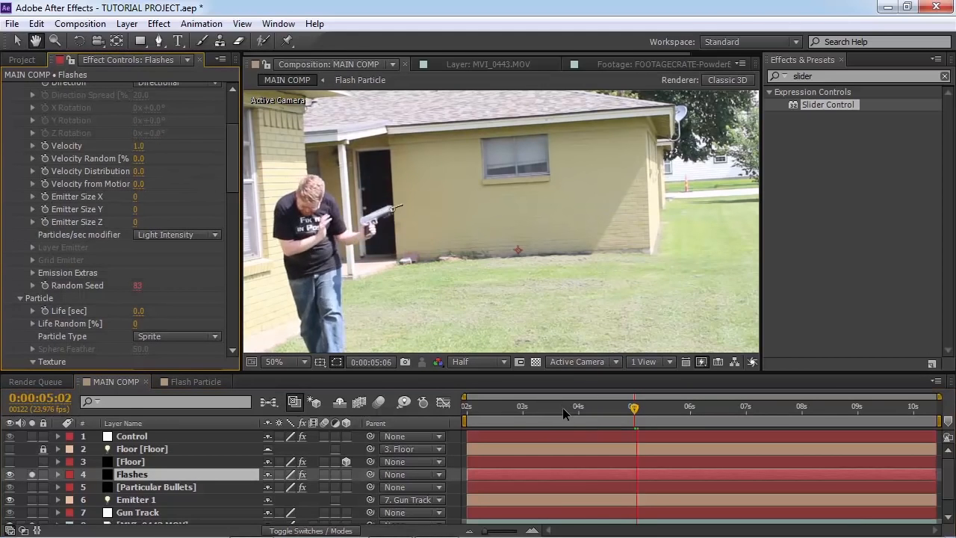
{"action": "key", "text": "space"}
{"action": "mouse_move", "coordinate": [693, 409]}
{"action": "left_mouse_down"}
{"action": "mouse_move", "coordinate": [764, 415]}
{"action": "mouse_move", "coordinate": [681, 413]}
{"action": "left_mouse_up"}
{"action": "key", "text": "KP_0"}
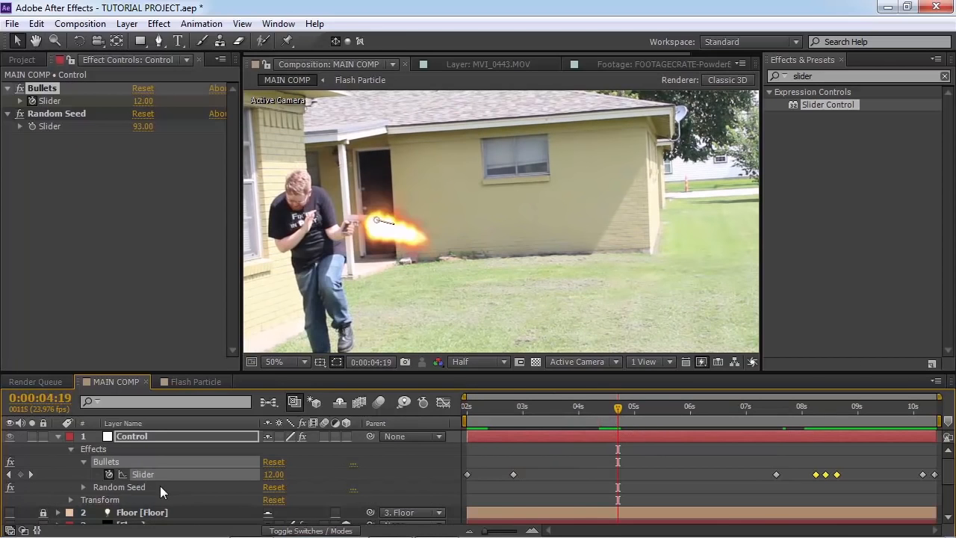
Try Add as the Flashes layer's blending mode, settling on Screen
{"action": "scroll", "coordinate": [159, 486], "scroll_direction": "down", "scroll_amount": 1}
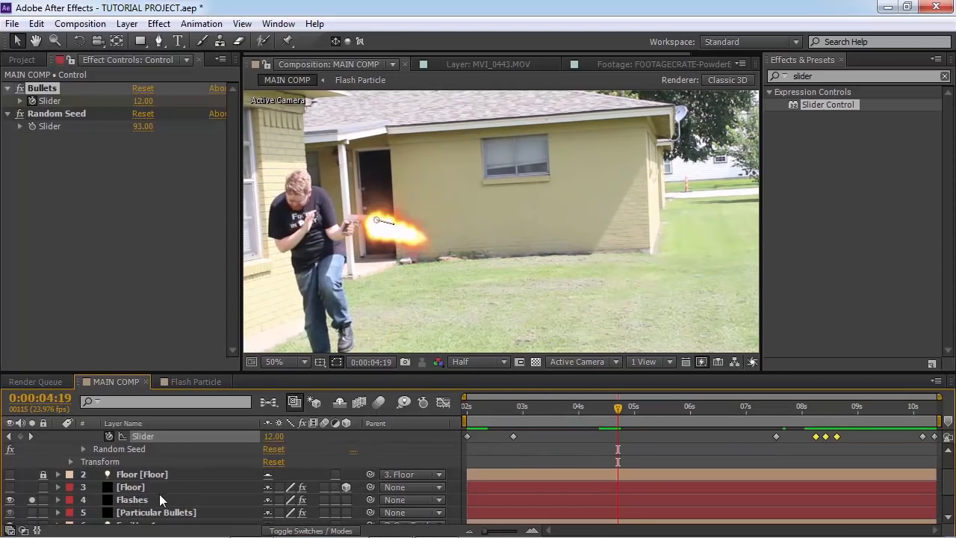
{"action": "left_click", "coordinate": [146, 505]}
{"action": "left_click", "coordinate": [344, 530]}
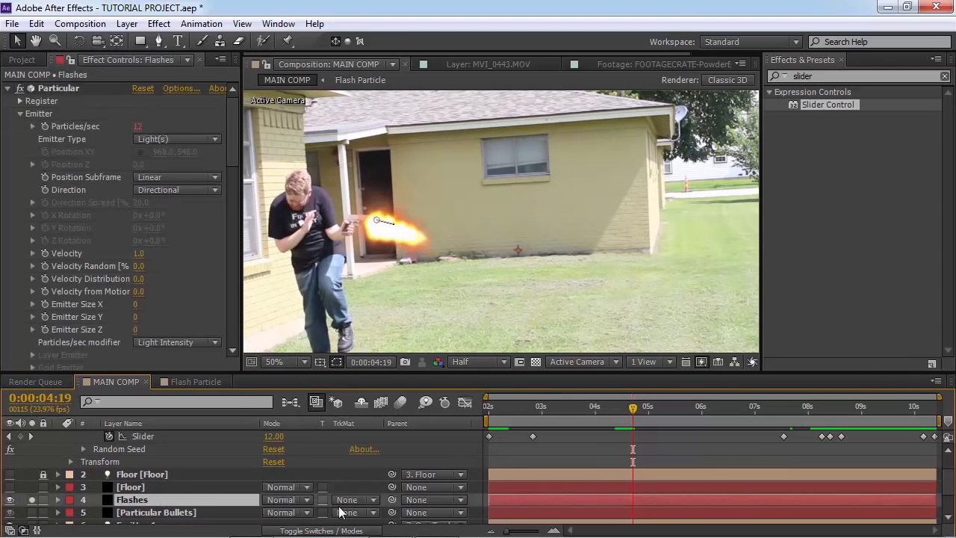
{"action": "left_click", "coordinate": [352, 499]}
{"action": "left_click", "coordinate": [288, 500]}
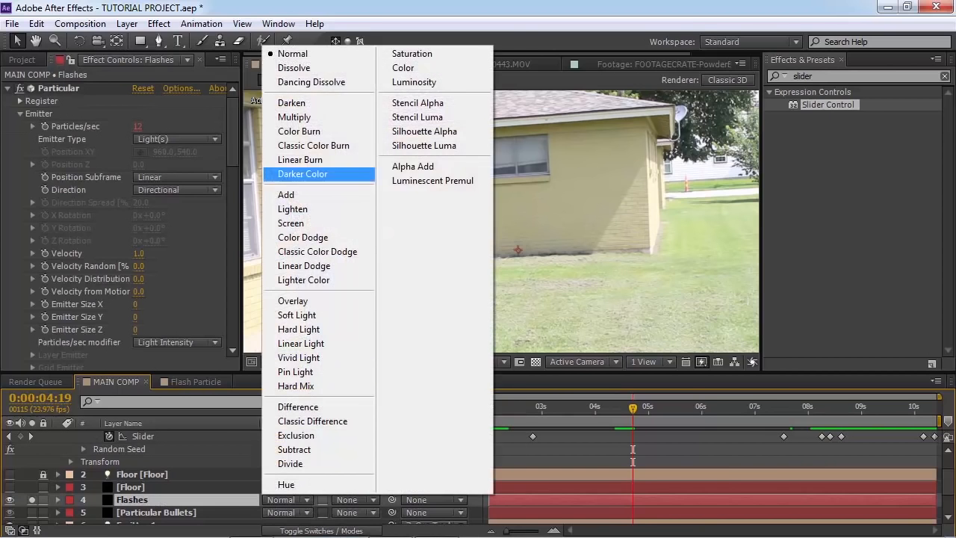
{"action": "left_click", "coordinate": [287, 194]}
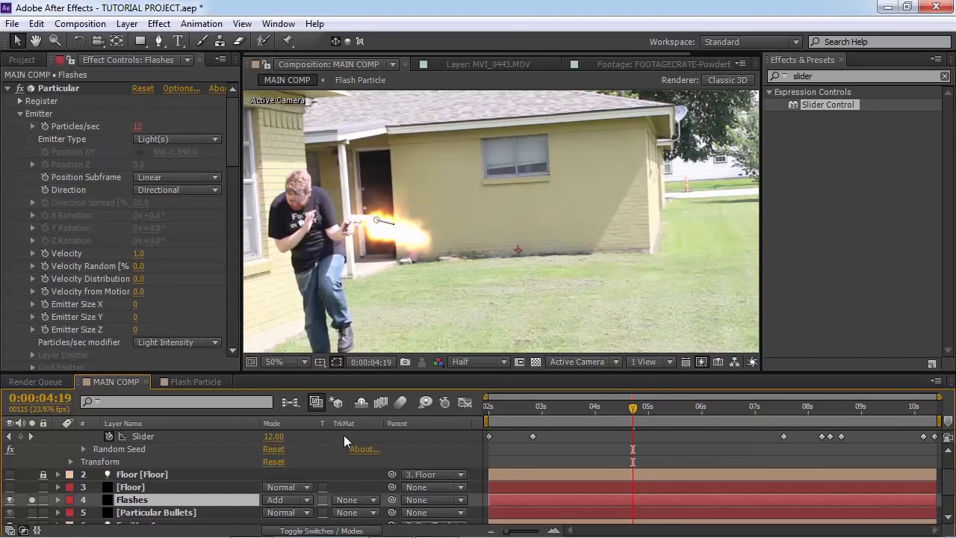
{"action": "left_click", "coordinate": [284, 500]}
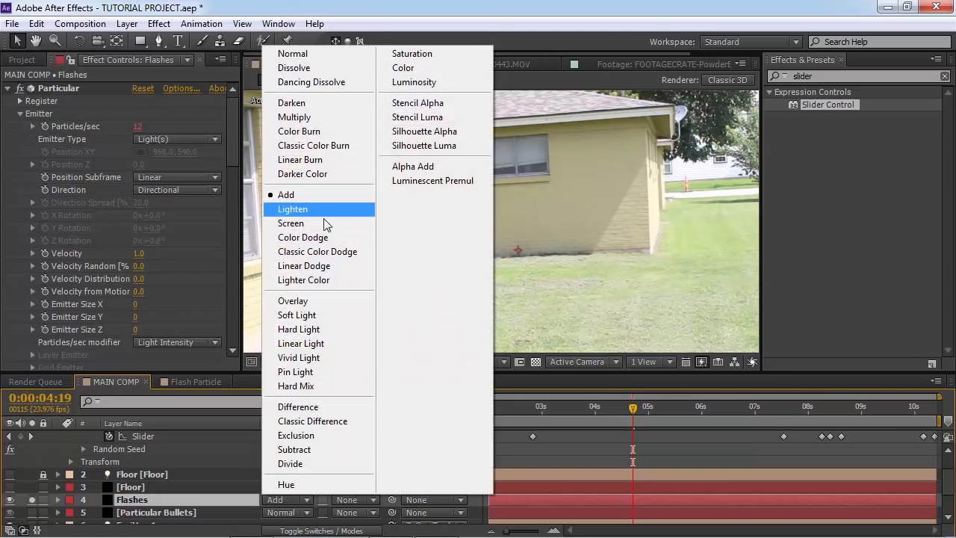
{"action": "left_click", "coordinate": [325, 223]}
Preview the screened flashes in the full frame from 0:00:04:19 and again from 0:00:03:05
{"action": "key", "text": "space"}
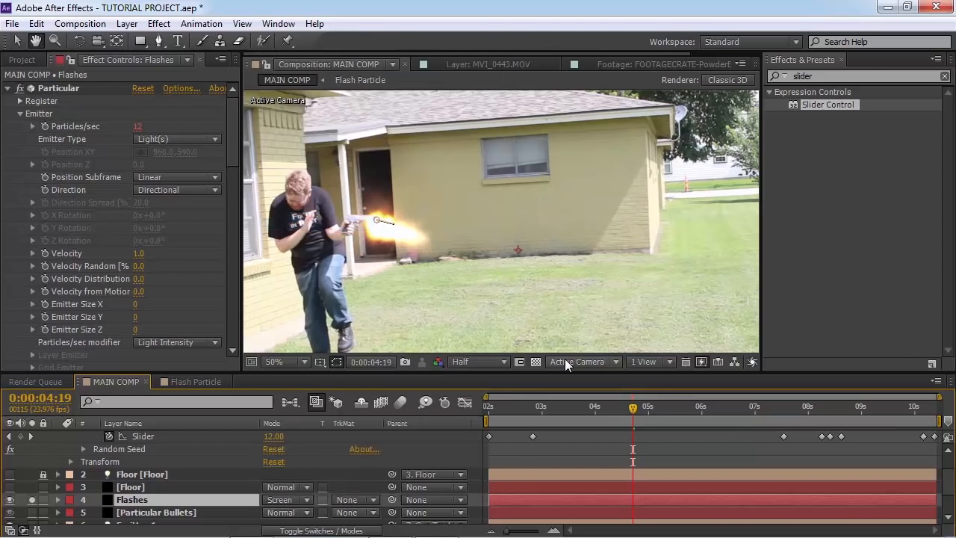
{"action": "key", "text": "space"}
{"action": "scroll", "coordinate": [590, 285], "scroll_direction": "down", "scroll_amount": 2}
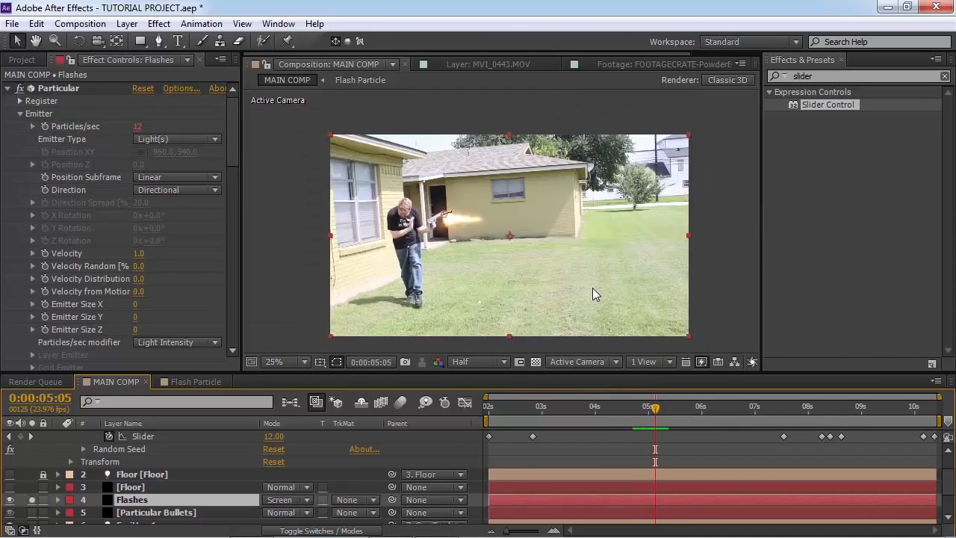
{"action": "key", "text": "space"}
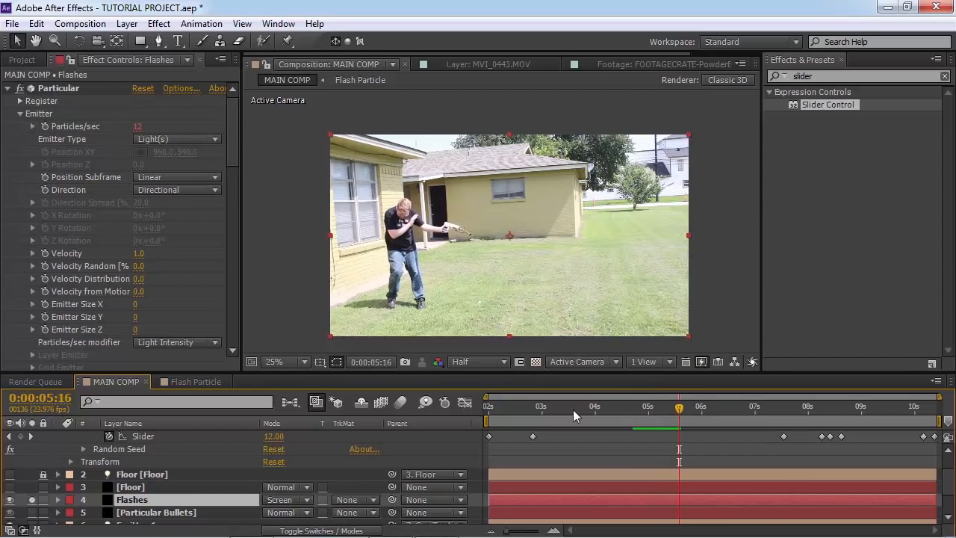
{"action": "left_click_drag", "start_coordinate": [570, 413], "coordinate": [550, 415]}
{"action": "key", "text": "space"}
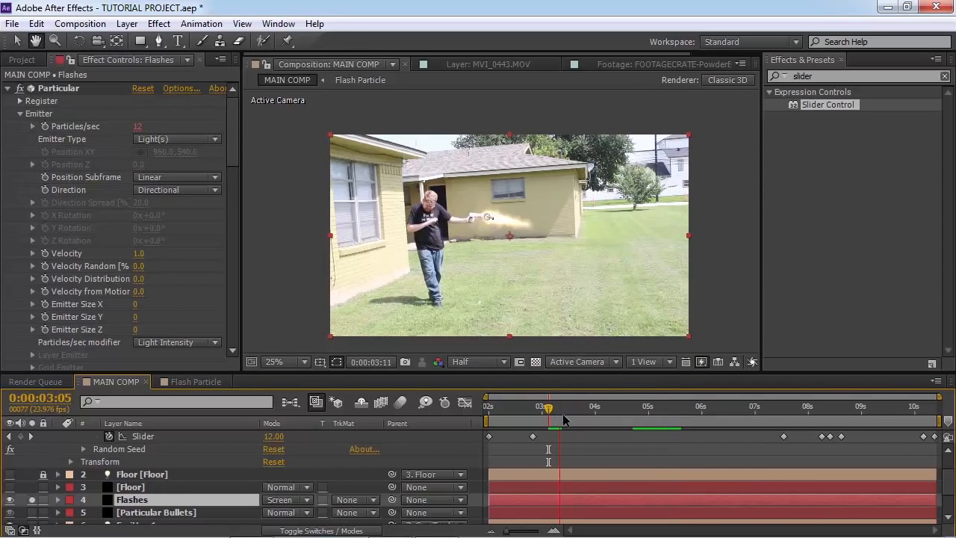
Duplicate the Flashes layer and rename the copy Smoke
{"action": "left_click", "coordinate": [16, 61]}
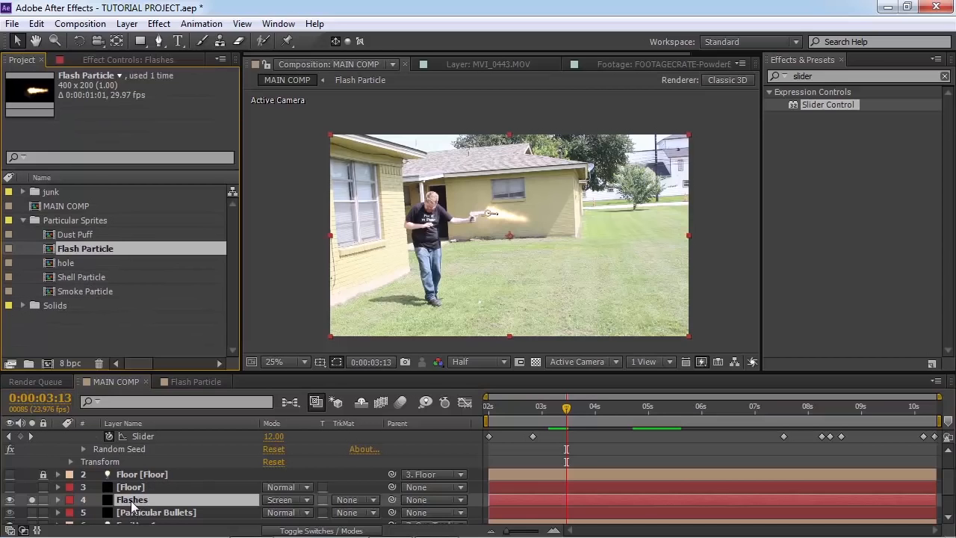
{"action": "key", "text": "ctrl+d"}
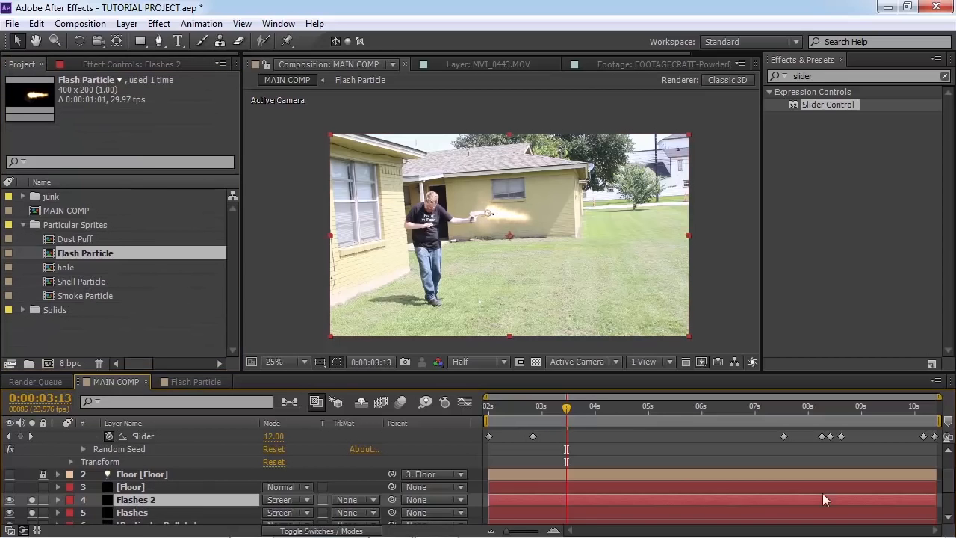
{"action": "key", "text": "Return"}
{"action": "type", "text": "Smoke"}
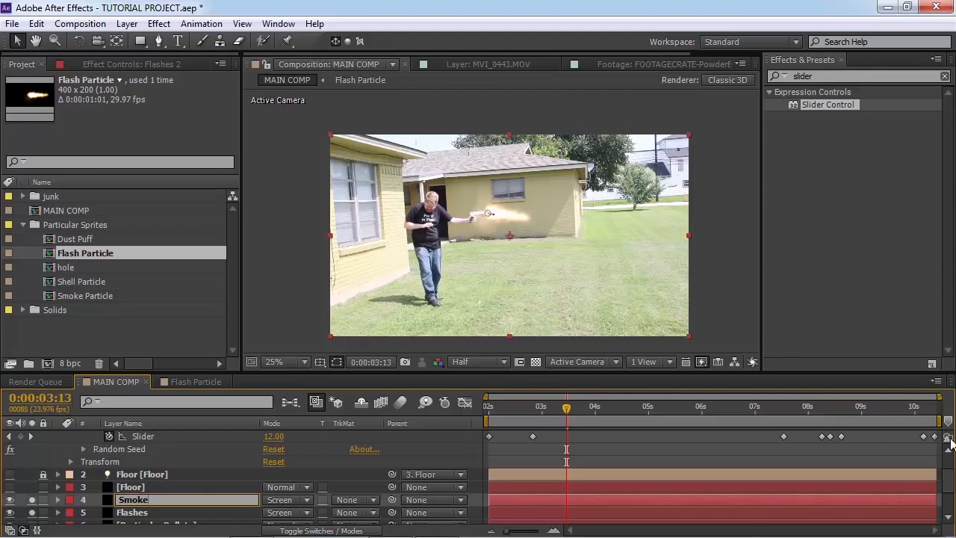
{"action": "key", "text": "Return"}
Open the Smoke Particle composition and inspect the Tint and Curves effects on its powder burst footage
{"action": "double_click", "coordinate": [74, 291]}
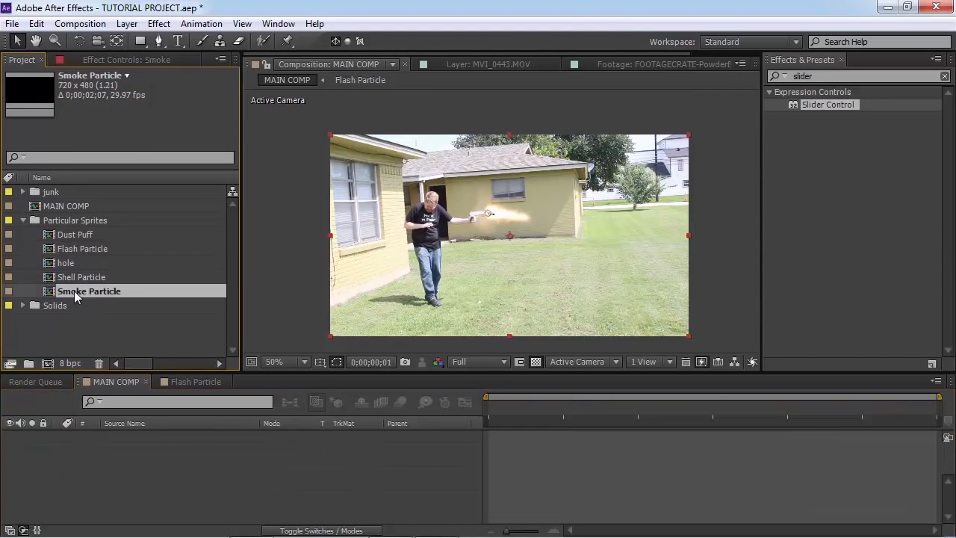
{"action": "left_click_drag", "start_coordinate": [506, 411], "coordinate": [487, 421]}
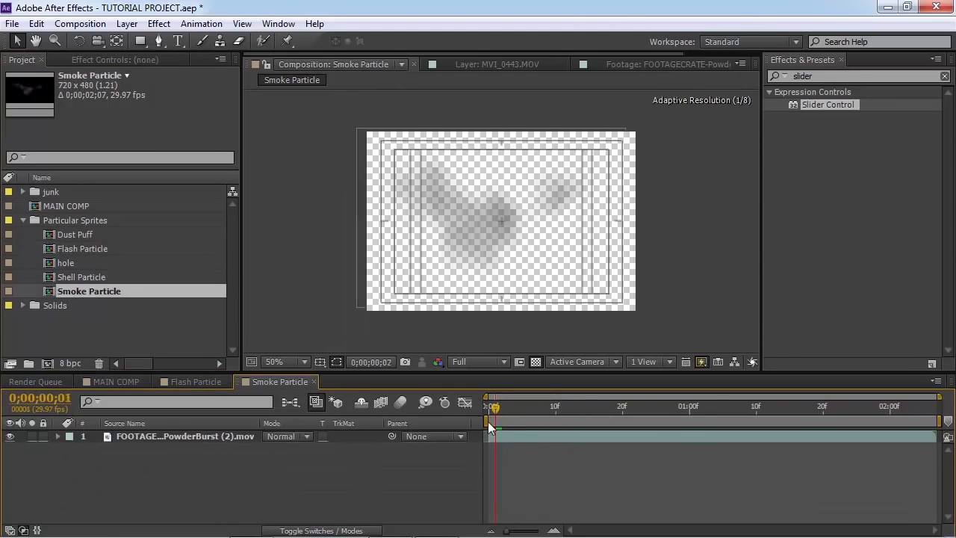
{"action": "left_click", "coordinate": [120, 60]}
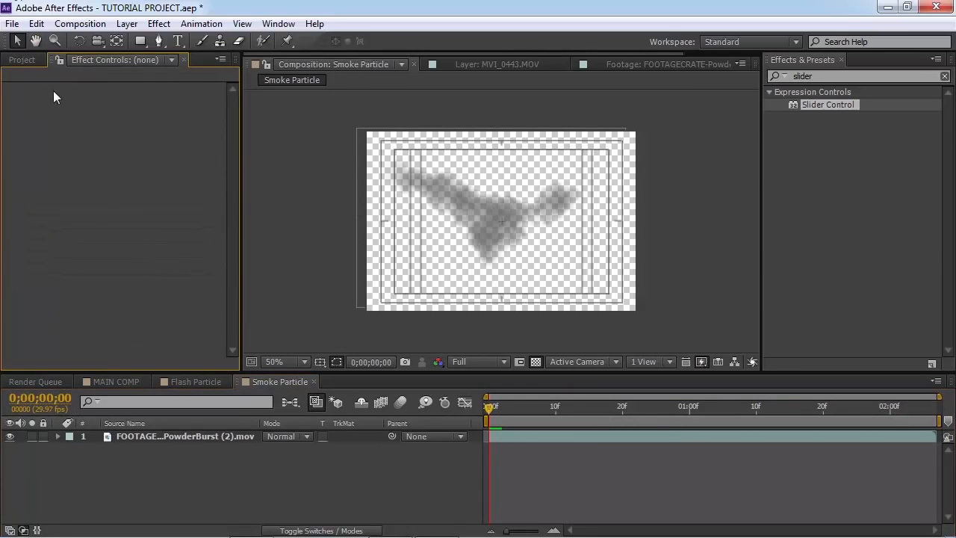
{"action": "left_click", "coordinate": [153, 437]}
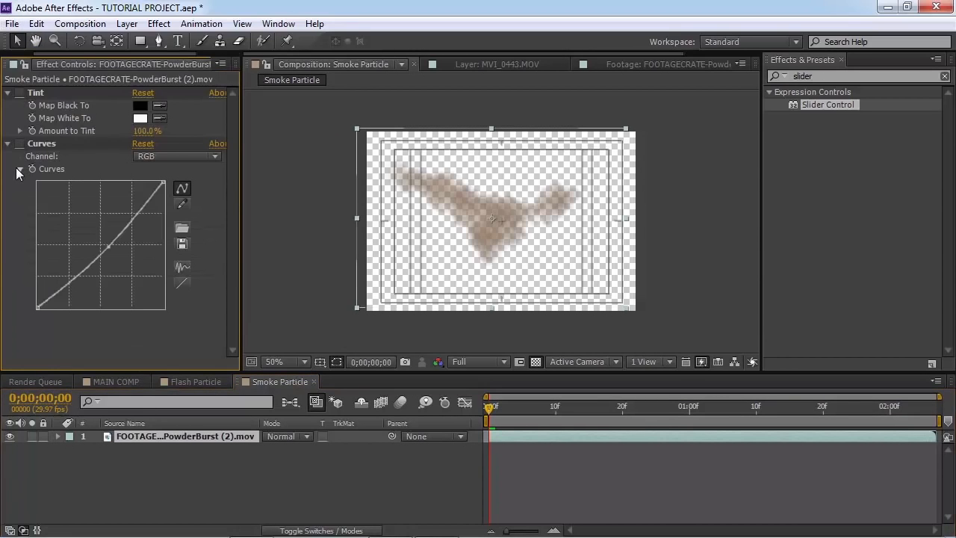
{"action": "left_click", "coordinate": [8, 93]}
{"action": "left_click", "coordinate": [7, 106]}
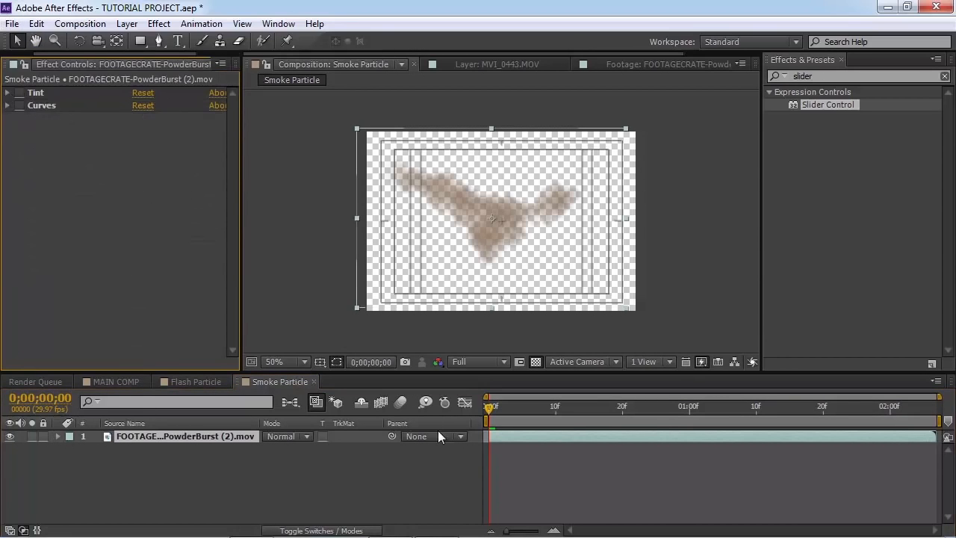
Hide the transparency grid and play the powder burst smoke against black from the first frame
{"action": "left_click", "coordinate": [534, 364]}
{"action": "key", "text": "space"}
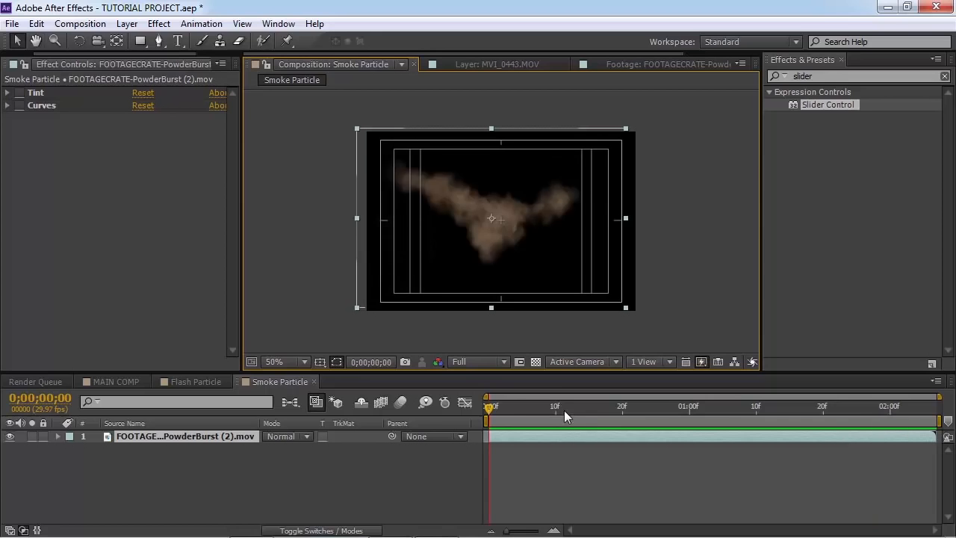
{"action": "left_click_drag", "start_coordinate": [498, 422], "coordinate": [448, 434]}
{"action": "key", "text": "space"}
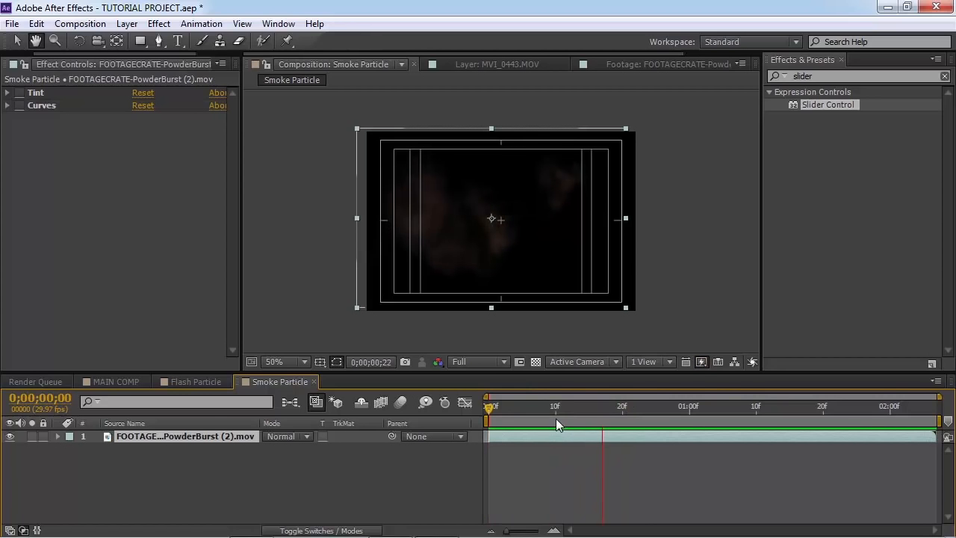
{"action": "key", "text": "space"}
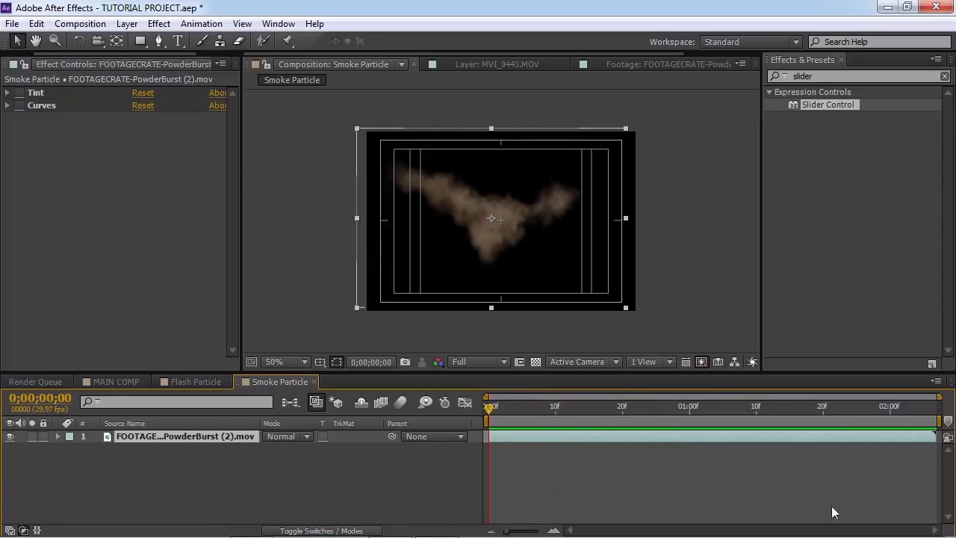
Enable the Tint and Curves effects on the powder burst footage and preview the smoke
{"action": "left_click", "coordinate": [20, 96]}
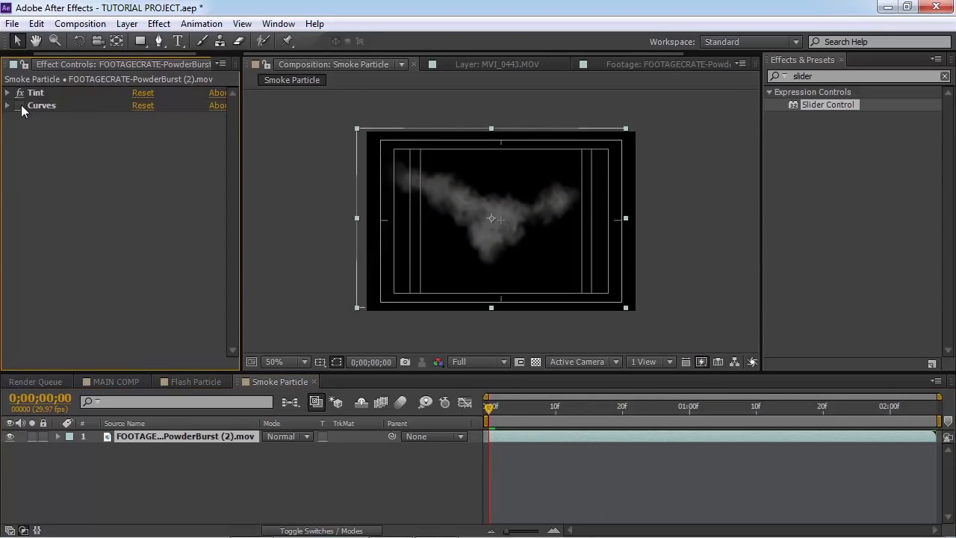
{"action": "left_click", "coordinate": [21, 105]}
{"action": "left_click", "coordinate": [20, 106]}
{"action": "left_click", "coordinate": [20, 105]}
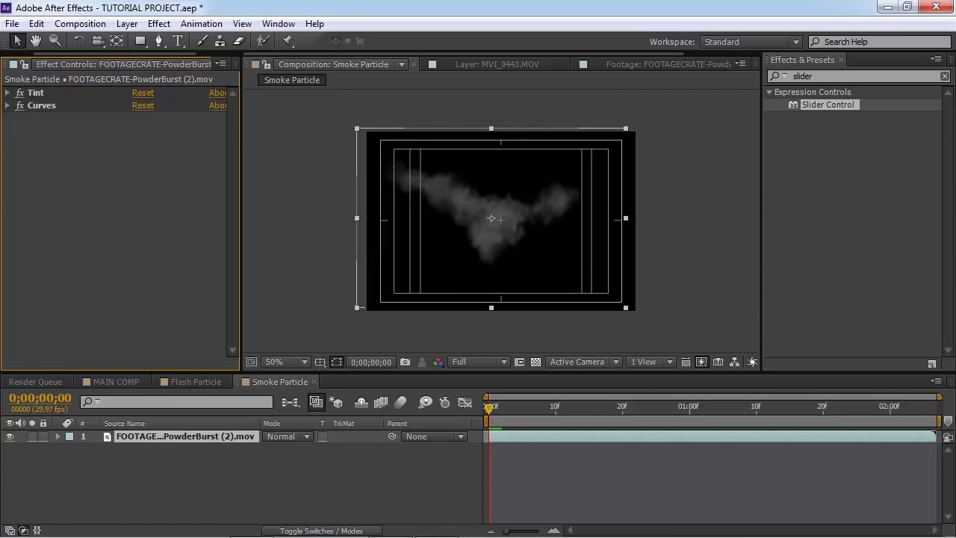
{"action": "key", "text": "space"}
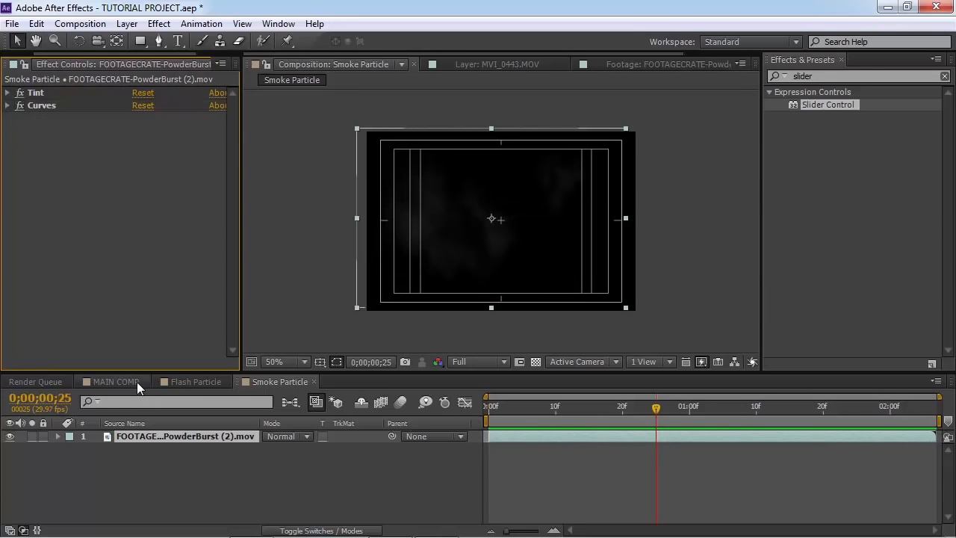
Return to MAIN COMP and set the Smoke layer's blending mode to Normal
{"action": "left_click", "coordinate": [116, 381]}
{"action": "double_click", "coordinate": [141, 499]}
{"action": "left_click", "coordinate": [138, 502]}
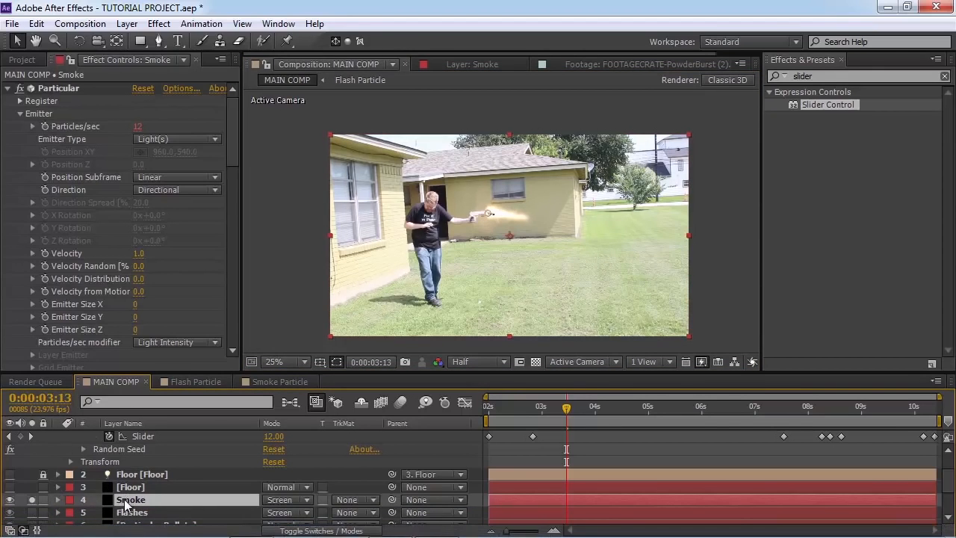
{"action": "left_click", "coordinate": [279, 501]}
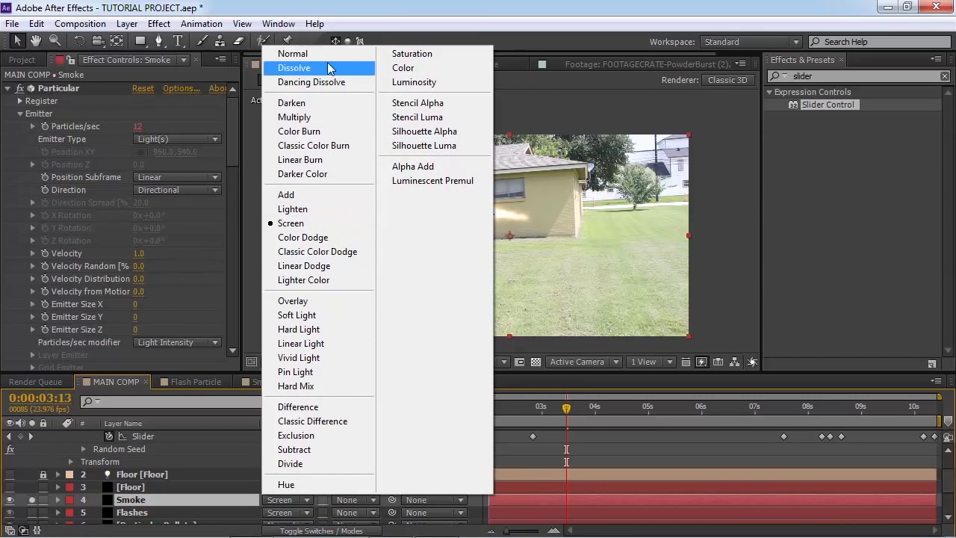
{"action": "left_click", "coordinate": [314, 53]}
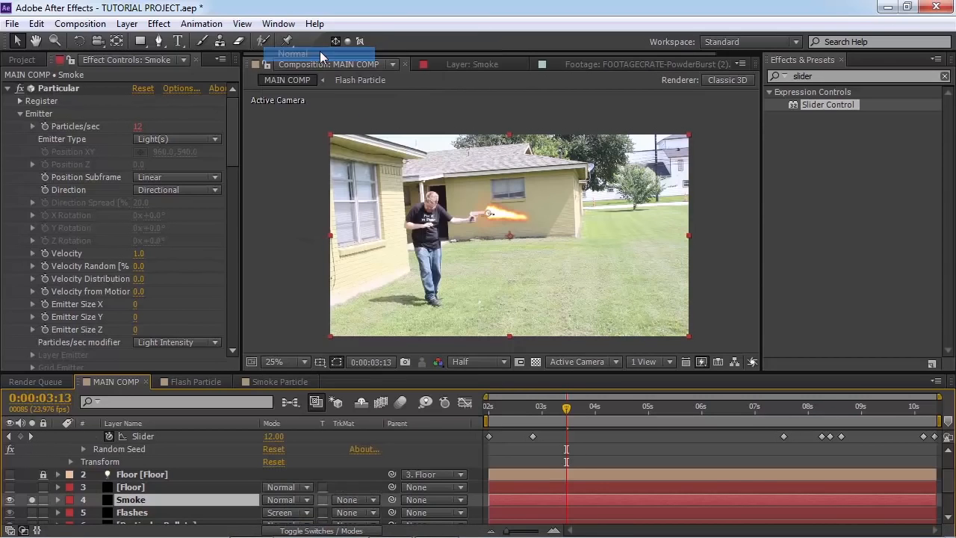
Use the Smoke Particle layer as the Smoke layer's Particular sprite texture and raise the particle life to 10.2 seconds
{"action": "left_click_drag", "start_coordinate": [233, 153], "coordinate": [235, 229]}
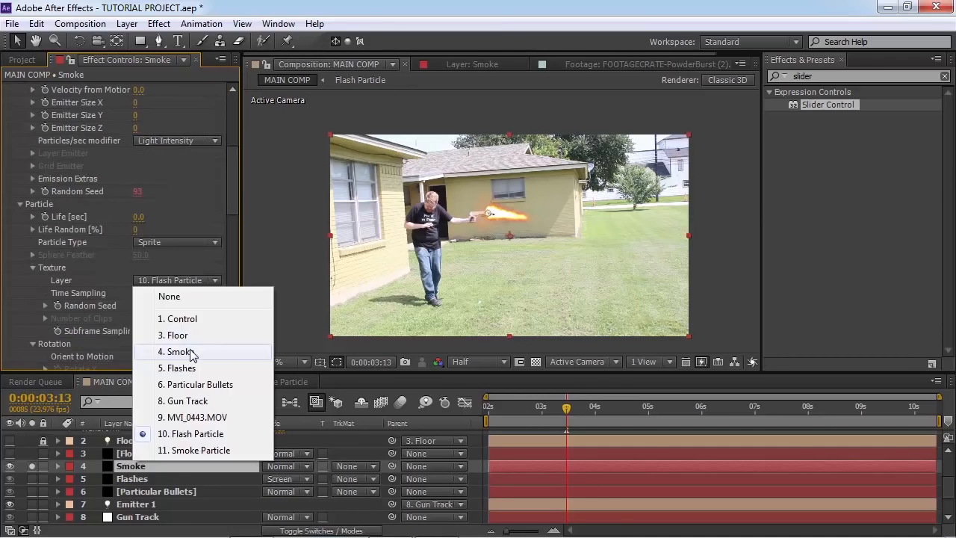
{"action": "left_click", "coordinate": [190, 348]}
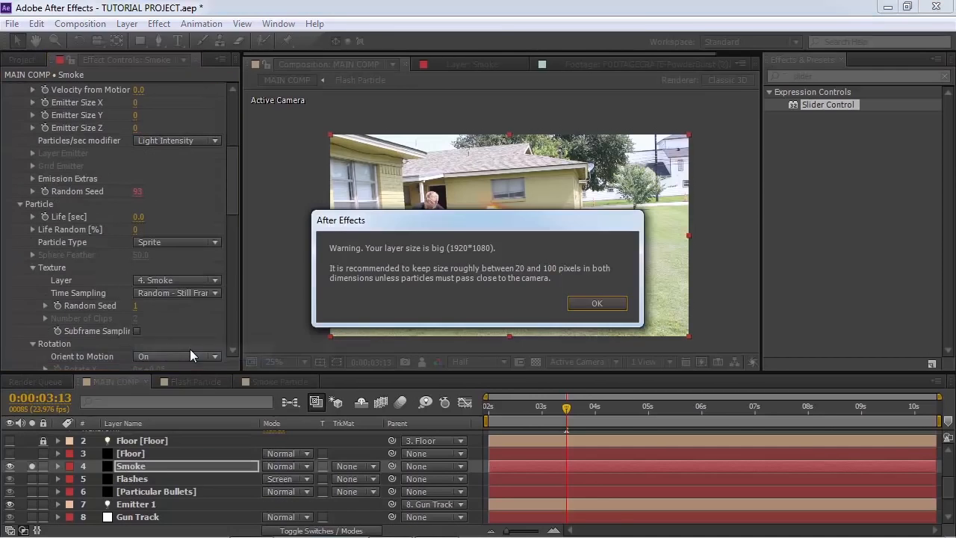
{"action": "left_click", "coordinate": [597, 303]}
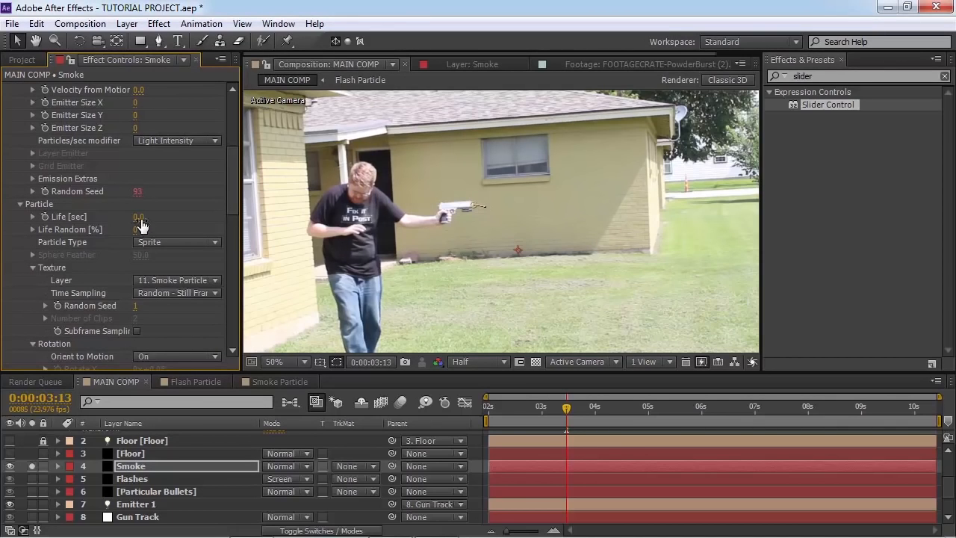
{"action": "left_click_drag", "start_coordinate": [139, 217], "coordinate": [219, 218]}
Inspect the smoke at 0;00;00;07 in the Smoke Particle composition and check its composition settings
{"action": "left_click", "coordinate": [280, 382]}
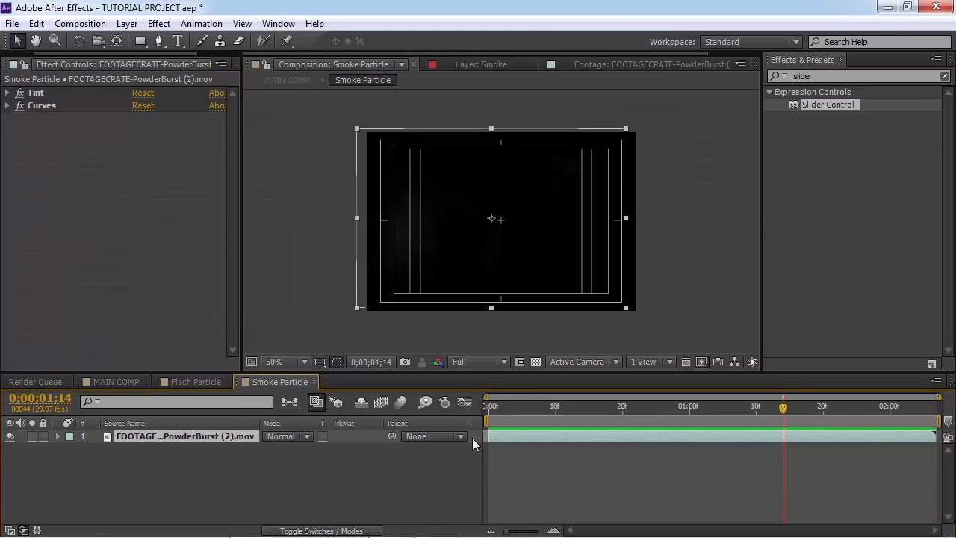
{"action": "left_click_drag", "start_coordinate": [504, 406], "coordinate": [535, 415]}
{"action": "left_click", "coordinate": [79, 24]}
{"action": "left_click", "coordinate": [104, 58]}
{"action": "left_click", "coordinate": [566, 379]}
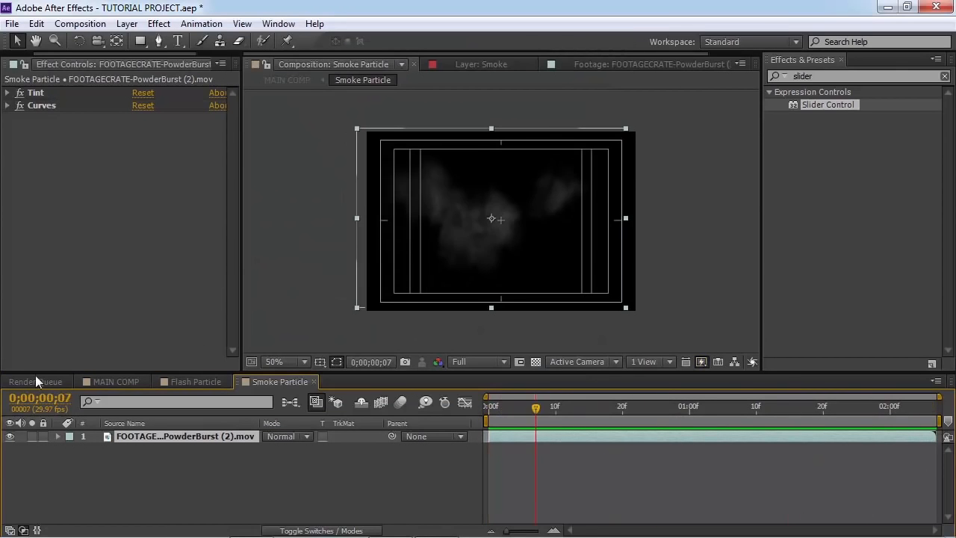
Return to MAIN COMP, set the Smoke layer's particle life to 2.7 seconds, and preview the smoke
{"action": "left_click", "coordinate": [115, 382]}
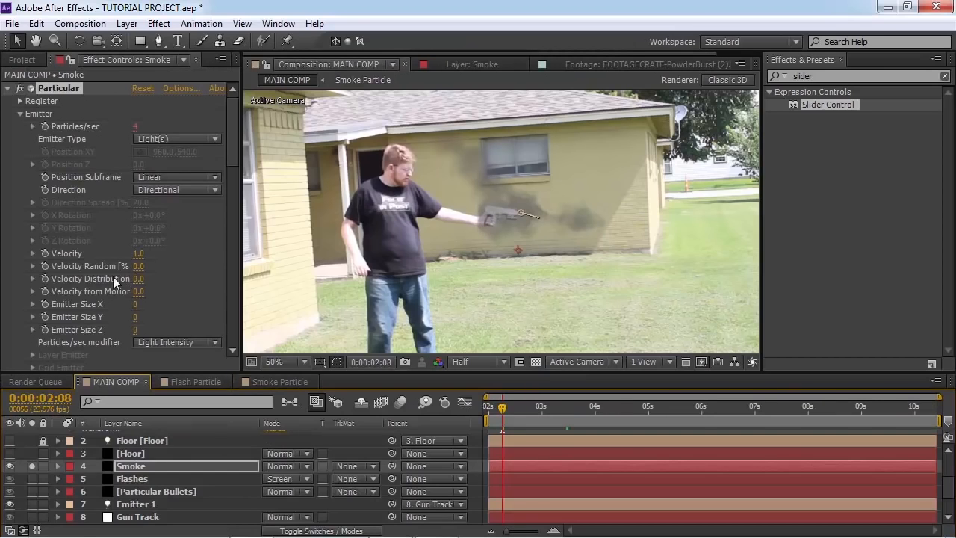
{"action": "scroll", "coordinate": [210, 293], "scroll_direction": "down", "scroll_amount": 5}
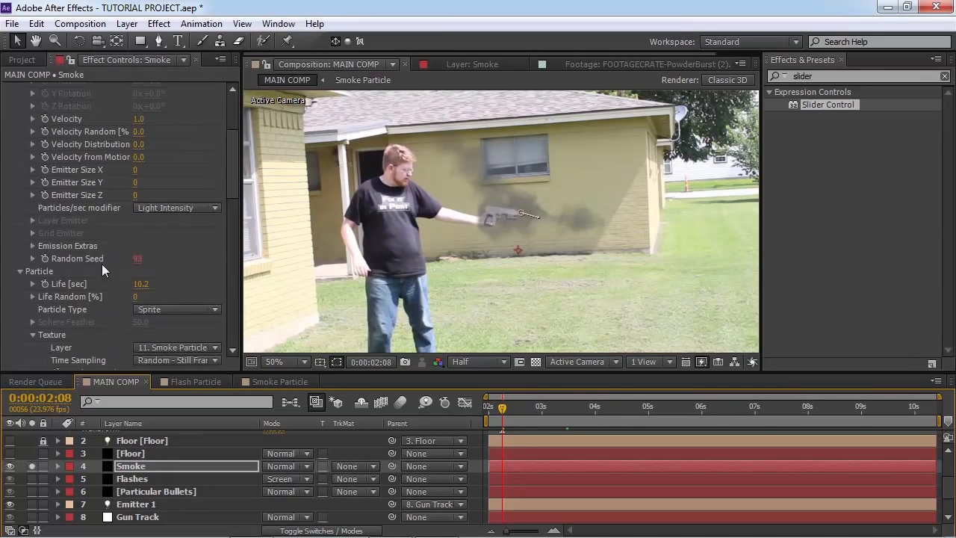
{"action": "scroll", "coordinate": [186, 265], "scroll_direction": "down", "scroll_amount": 1}
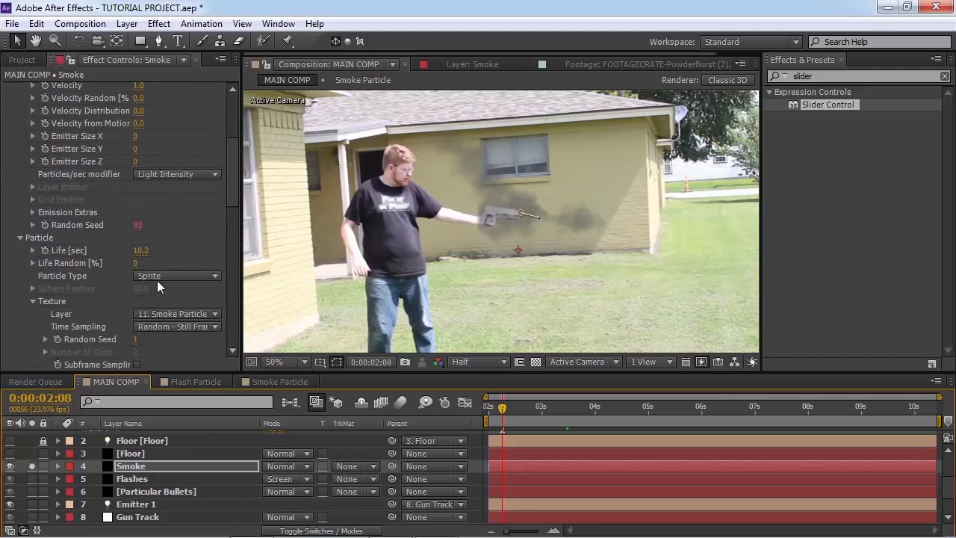
{"action": "left_click", "coordinate": [141, 250]}
{"action": "type", "text": "2"}
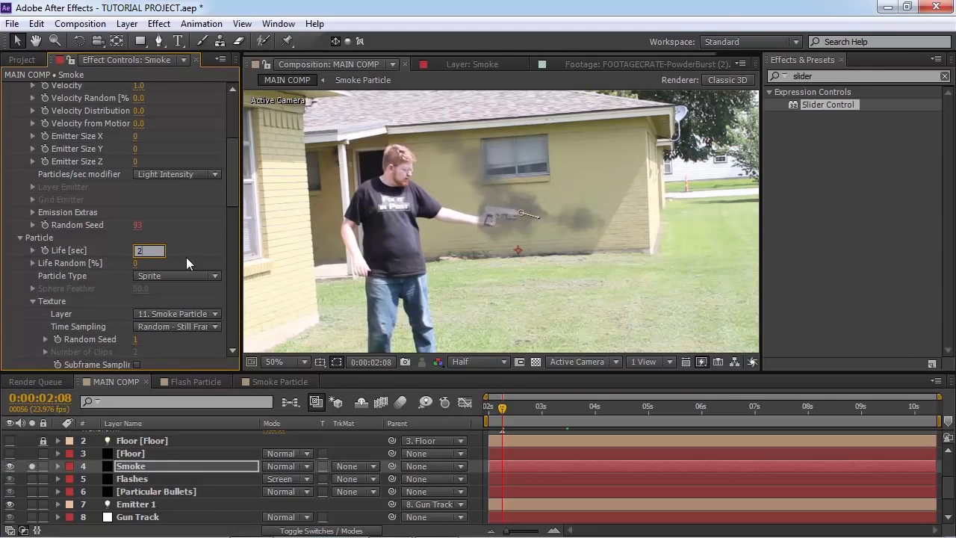
{"action": "type", "text": ".7"}
{"action": "key", "text": "Return"}
{"action": "key", "text": "space"}
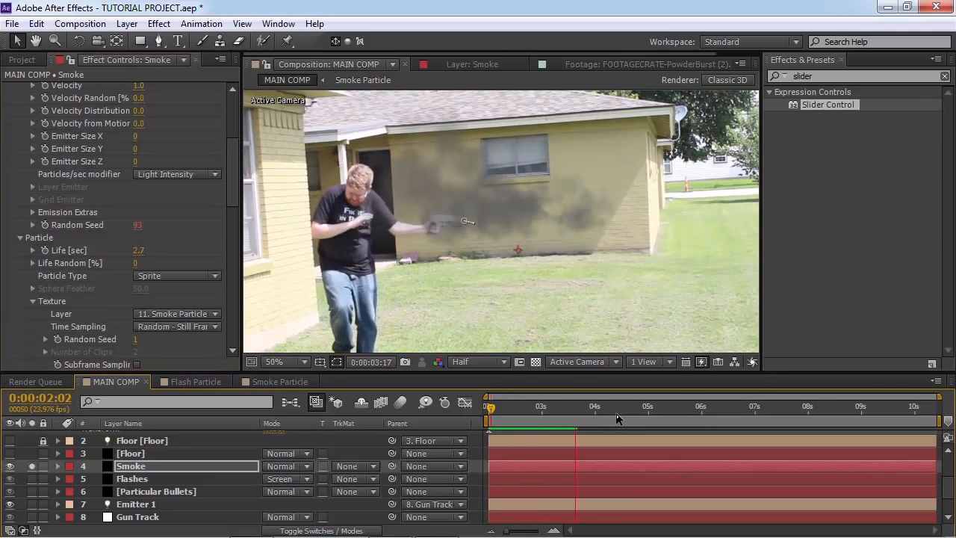
{"action": "key", "text": "space"}
Set the smoke texture's time sampling to Start at Birth - Play Once and preview it from 0:00:02:02
{"action": "scroll", "coordinate": [198, 306], "scroll_direction": "down", "scroll_amount": 1}
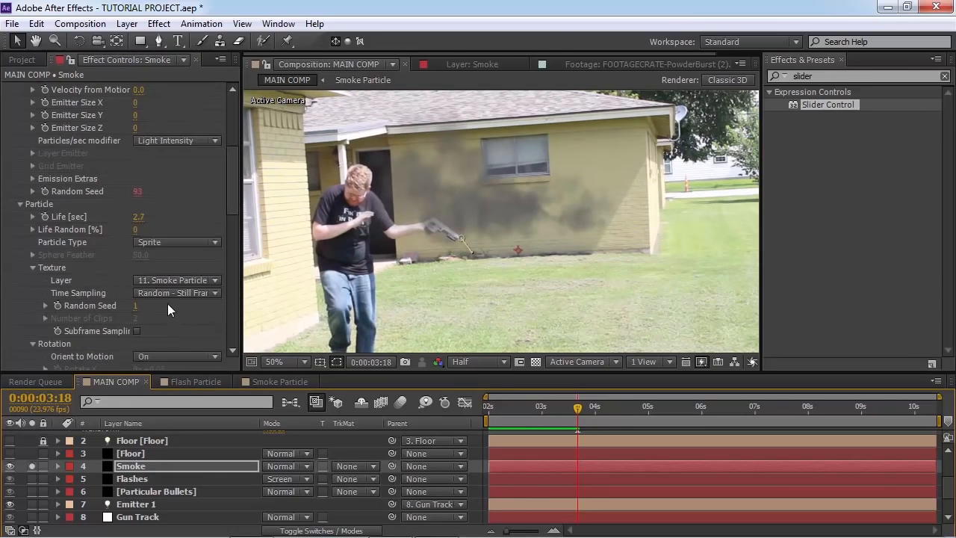
{"action": "left_click", "coordinate": [161, 294]}
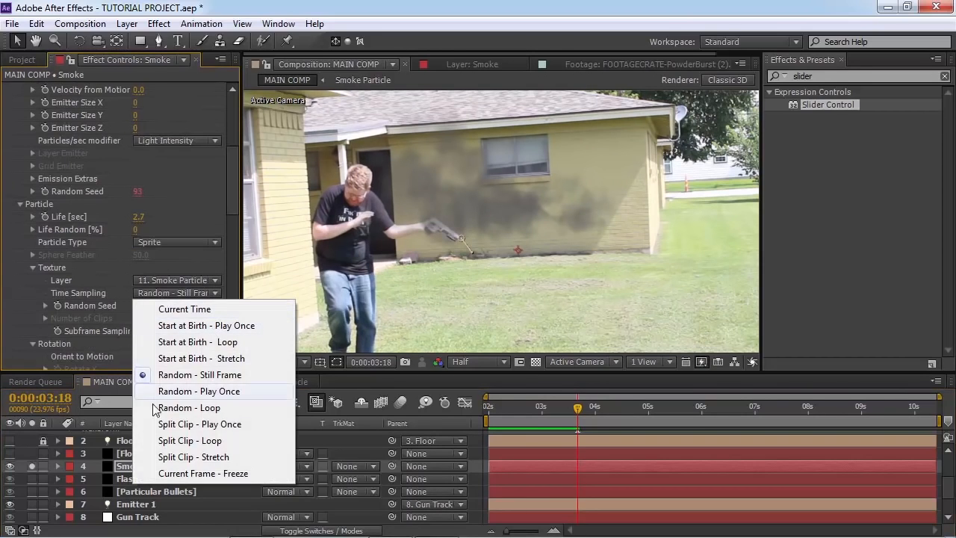
{"action": "left_click", "coordinate": [196, 328]}
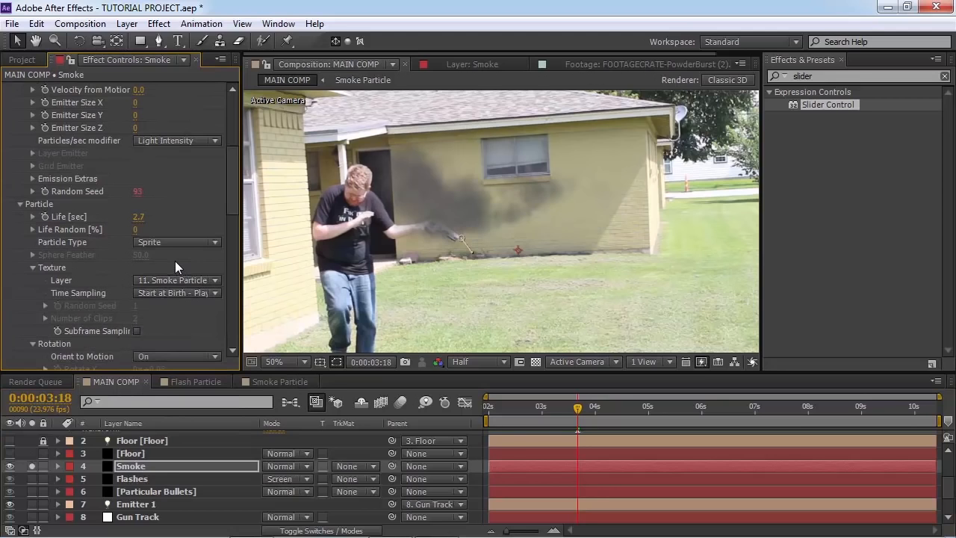
{"action": "left_click_drag", "start_coordinate": [520, 413], "coordinate": [486, 418]}
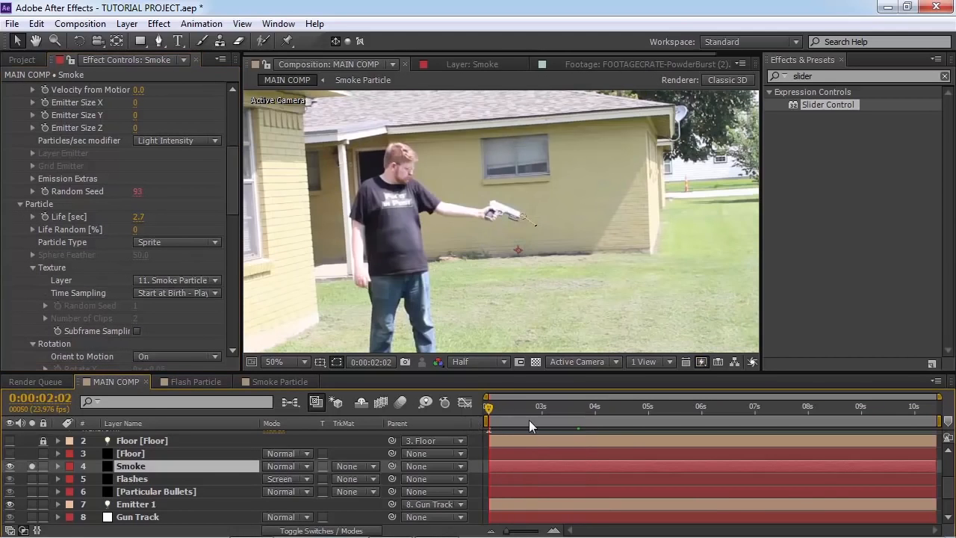
{"action": "key", "text": "space"}
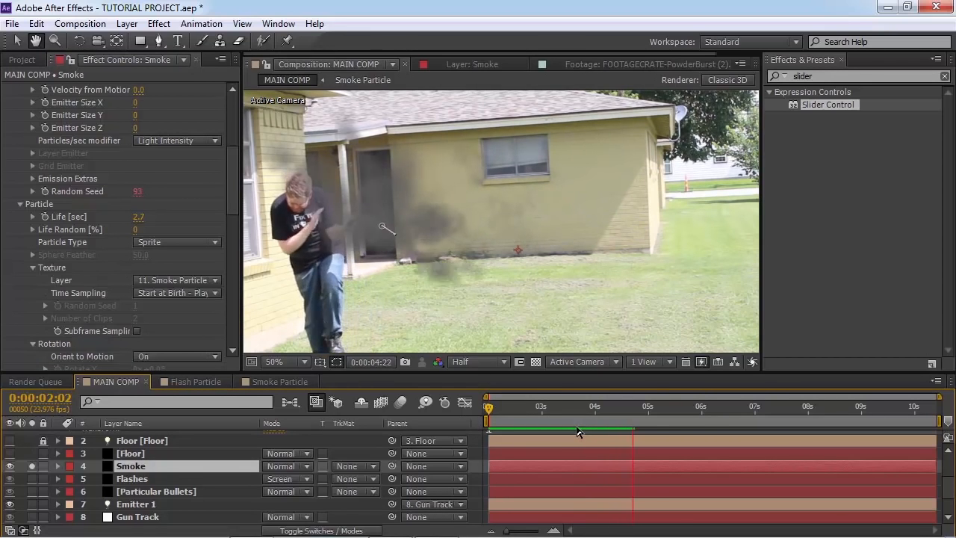
{"action": "key", "text": "space"}
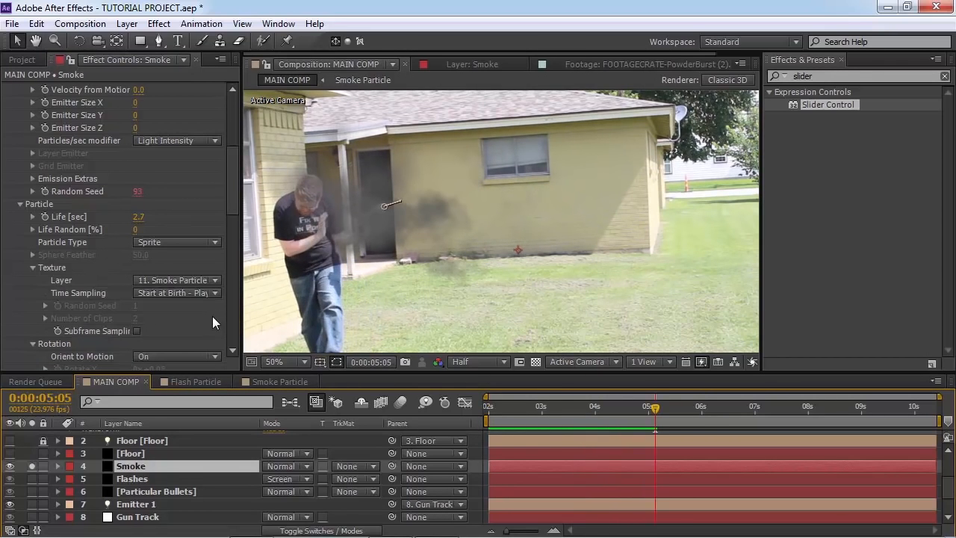
{"action": "scroll", "coordinate": [212, 316], "scroll_direction": "down", "scroll_amount": 4}
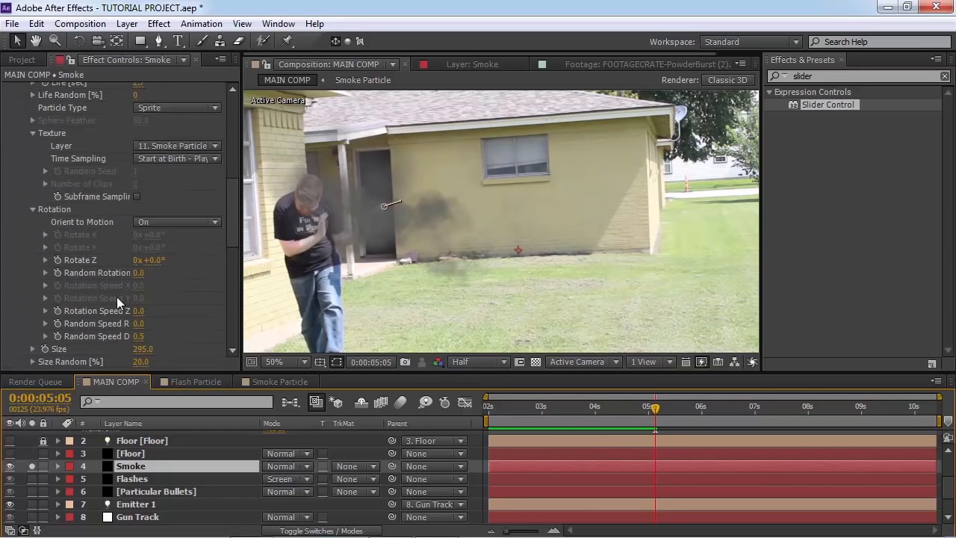
{"action": "key", "text": "space"}
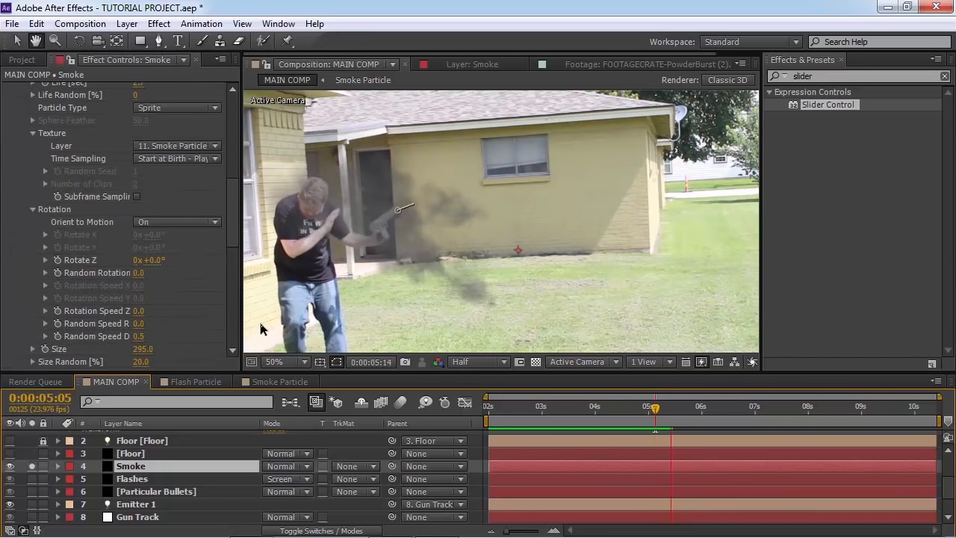
{"action": "key", "text": "space"}
Lower the smoke particles' opacity to 50 and preview the fainter smoke from 0:00:05:17
{"action": "scroll", "coordinate": [123, 142], "scroll_direction": "up", "scroll_amount": 2}
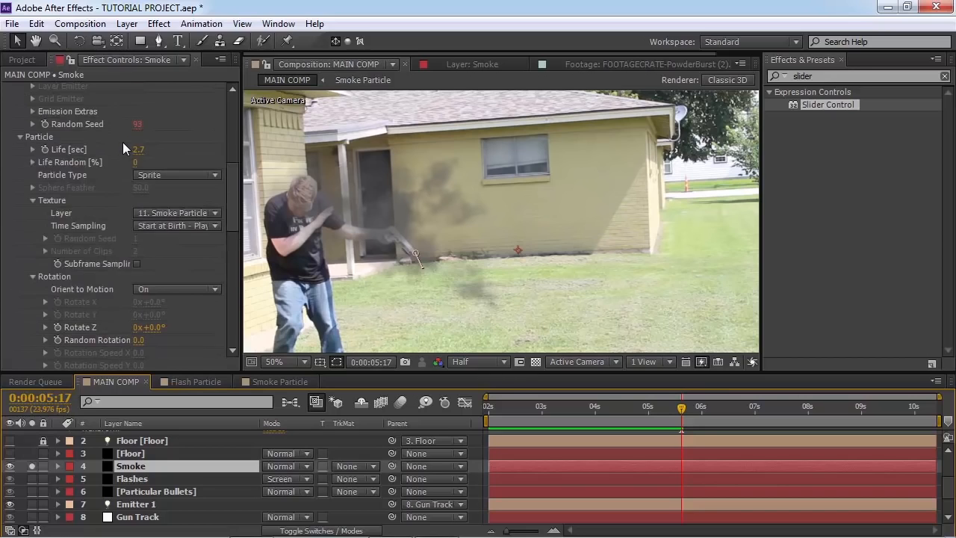
{"action": "scroll", "coordinate": [124, 175], "scroll_direction": "down", "scroll_amount": 3}
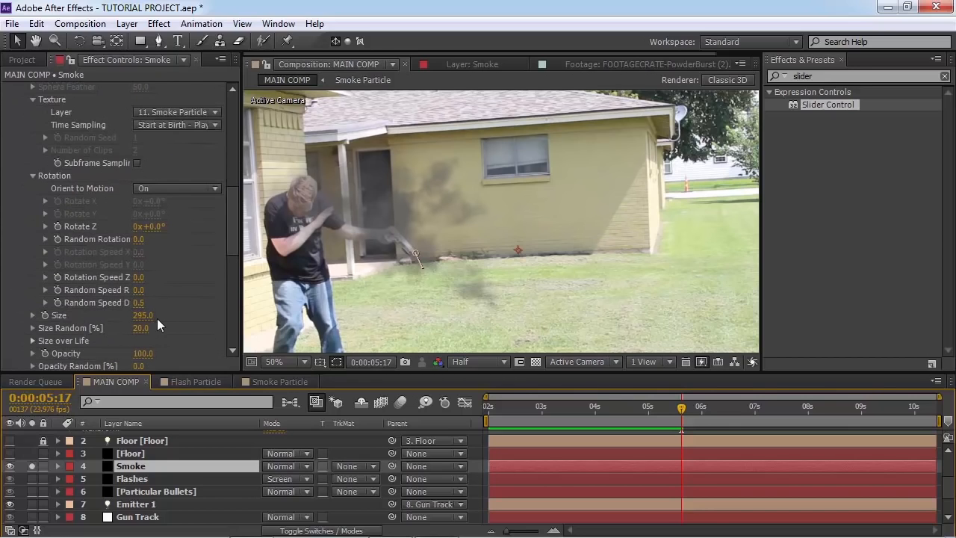
{"action": "scroll", "coordinate": [112, 306], "scroll_direction": "down", "scroll_amount": 1}
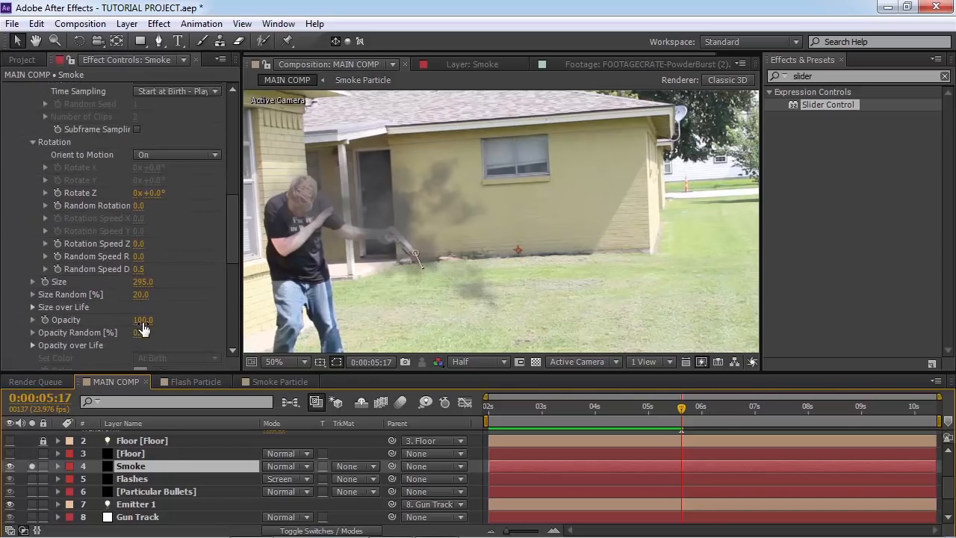
{"action": "left_click_drag", "start_coordinate": [142, 319], "coordinate": [170, 322]}
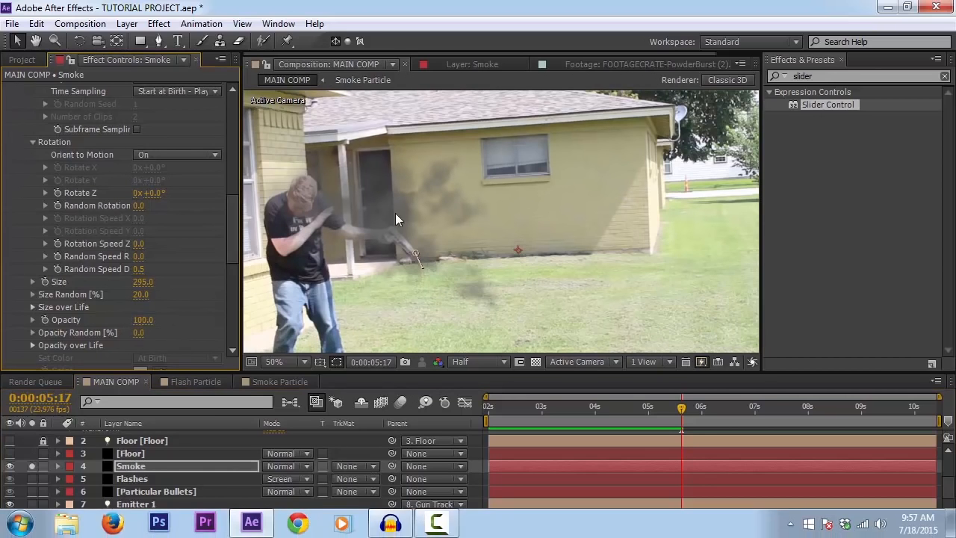
{"action": "mouse_move", "coordinate": [145, 322]}
{"action": "left_mouse_down"}
{"action": "mouse_move", "coordinate": [122, 330]}
{"action": "mouse_move", "coordinate": [140, 329]}
{"action": "mouse_move", "coordinate": [134, 324]}
{"action": "left_mouse_up"}
{"action": "left_click", "coordinate": [203, 312]}
{"action": "key", "text": "space"}
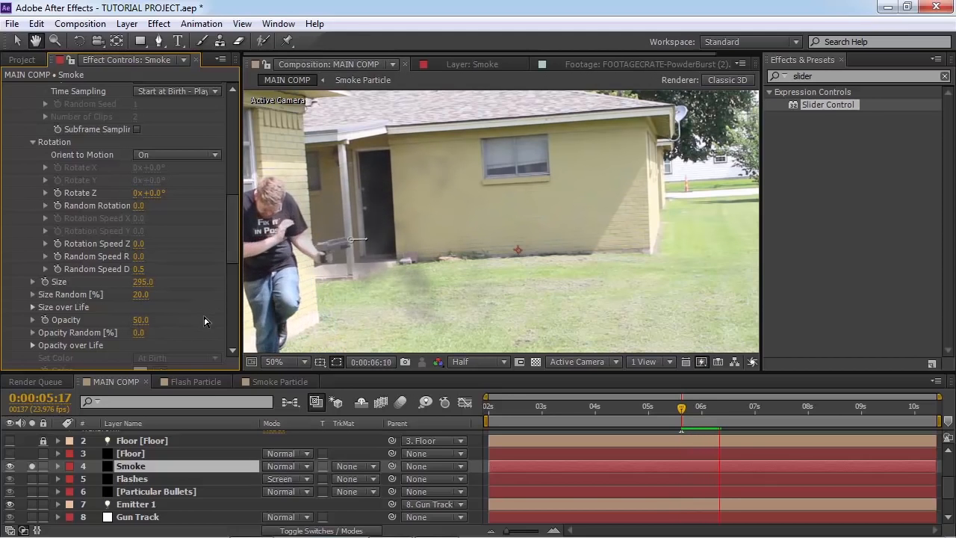
{"action": "key", "text": "space"}
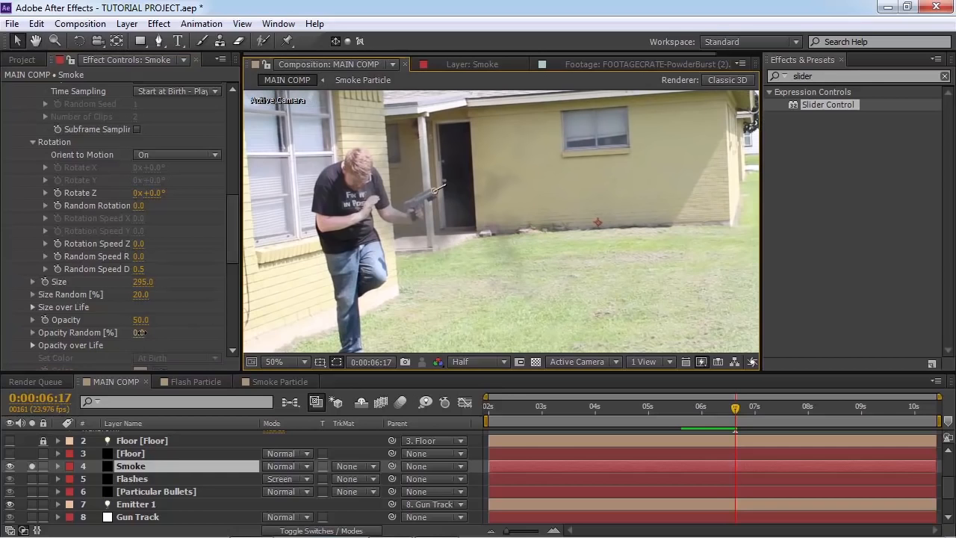
Set the smoke's opacity randomness to 24% and its opacity to 62, and preview the variation
{"action": "mouse_move", "coordinate": [141, 332]}
{"action": "left_mouse_down"}
{"action": "mouse_move", "coordinate": [159, 333]}
{"action": "mouse_move", "coordinate": [155, 319]}
{"action": "left_mouse_up"}
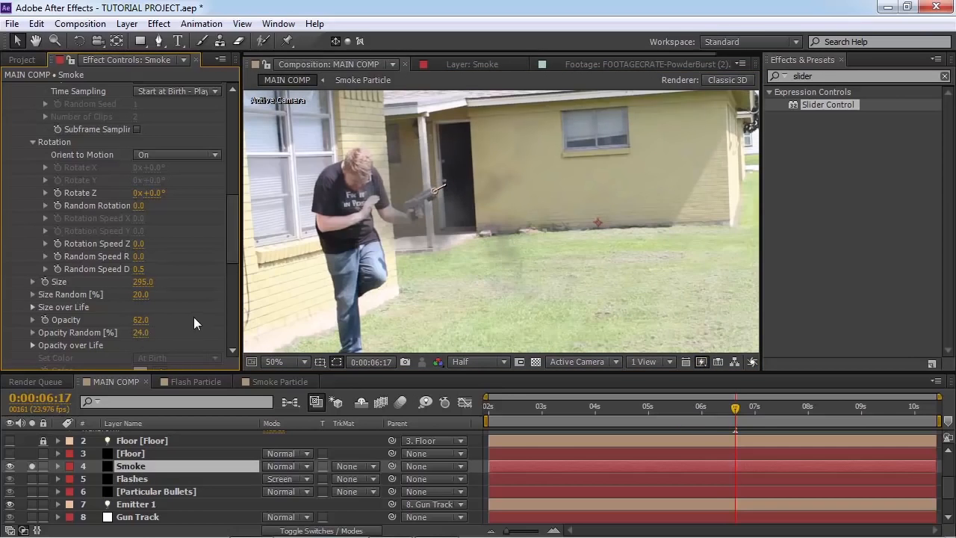
{"action": "key", "text": "space"}
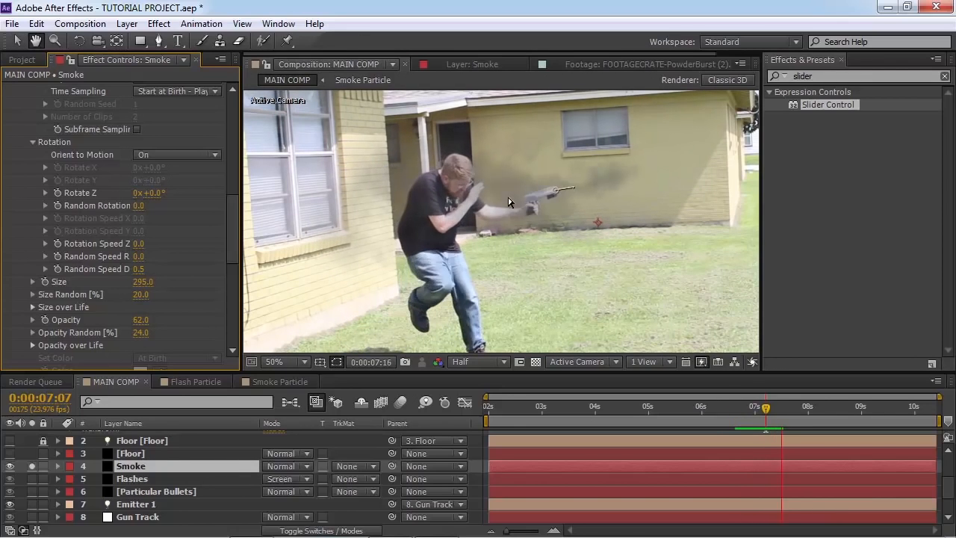
{"action": "key", "text": "space"}
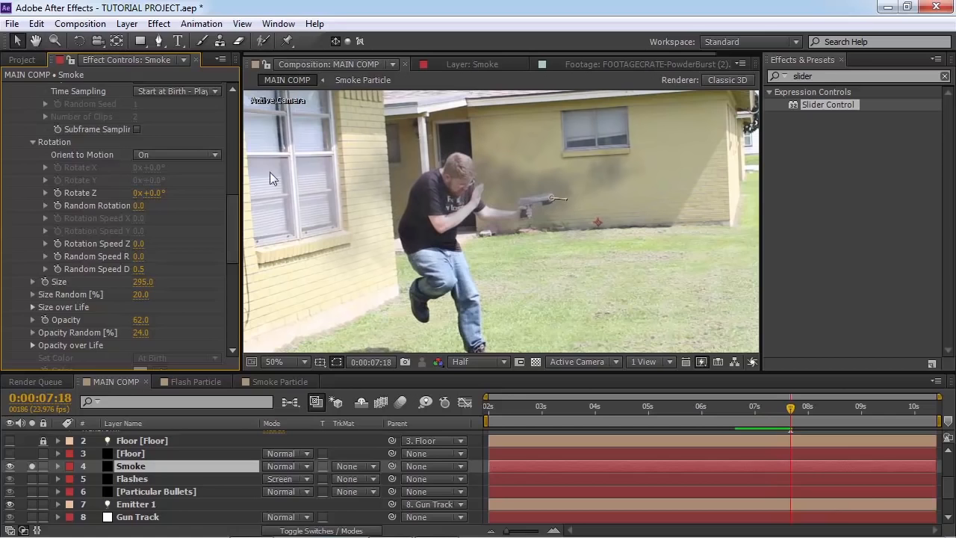
Increase the smoke's emitter velocity and set its particle size to 168, checking playback from 0:00:05:10
{"action": "scroll", "coordinate": [131, 193], "scroll_direction": "up", "scroll_amount": 15}
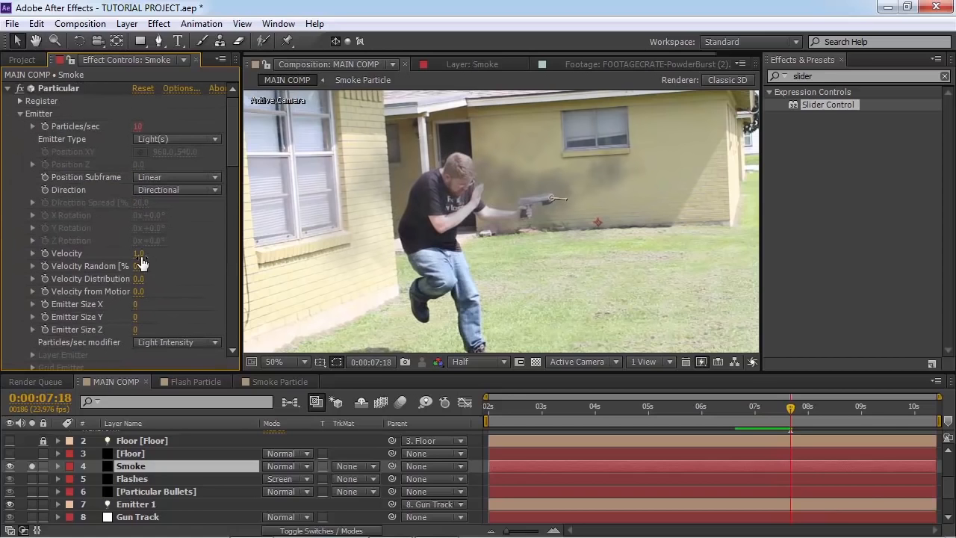
{"action": "left_click_drag", "start_coordinate": [140, 255], "coordinate": [159, 254]}
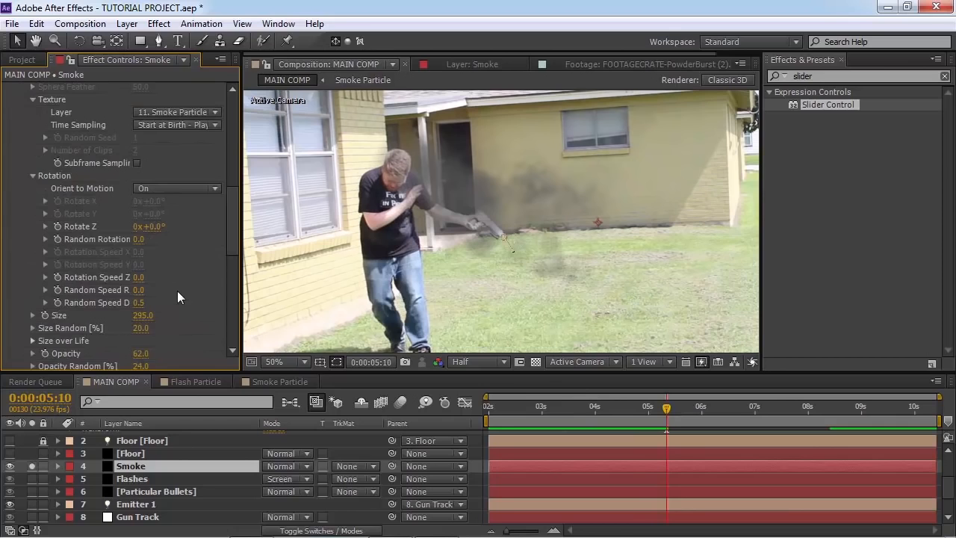
{"action": "scroll", "coordinate": [177, 290], "scroll_direction": "down", "scroll_amount": 3}
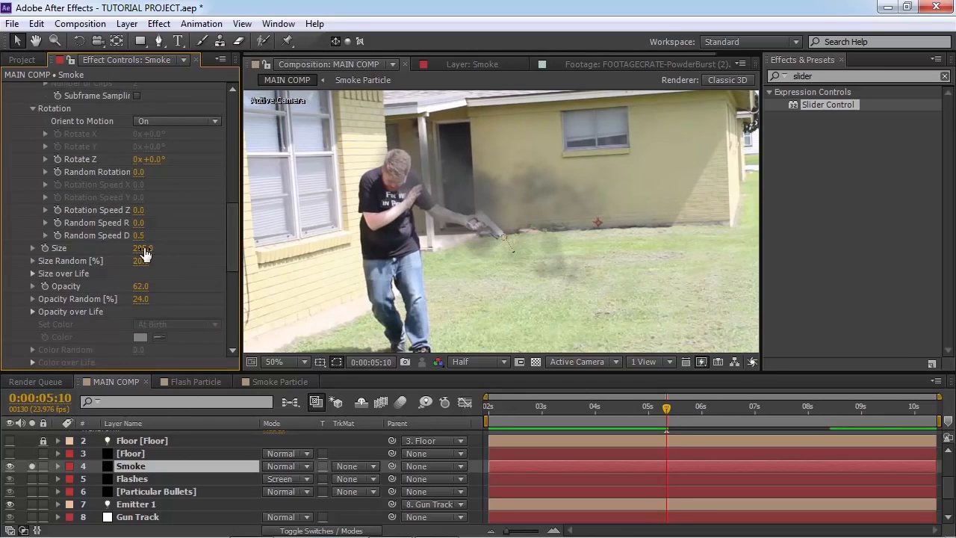
{"action": "mouse_move", "coordinate": [145, 255]}
{"action": "left_mouse_down"}
{"action": "mouse_move", "coordinate": [154, 255]}
{"action": "mouse_move", "coordinate": [105, 252]}
{"action": "mouse_move", "coordinate": [139, 260]}
{"action": "mouse_move", "coordinate": [129, 251]}
{"action": "left_mouse_up"}
{"action": "left_click", "coordinate": [186, 257]}
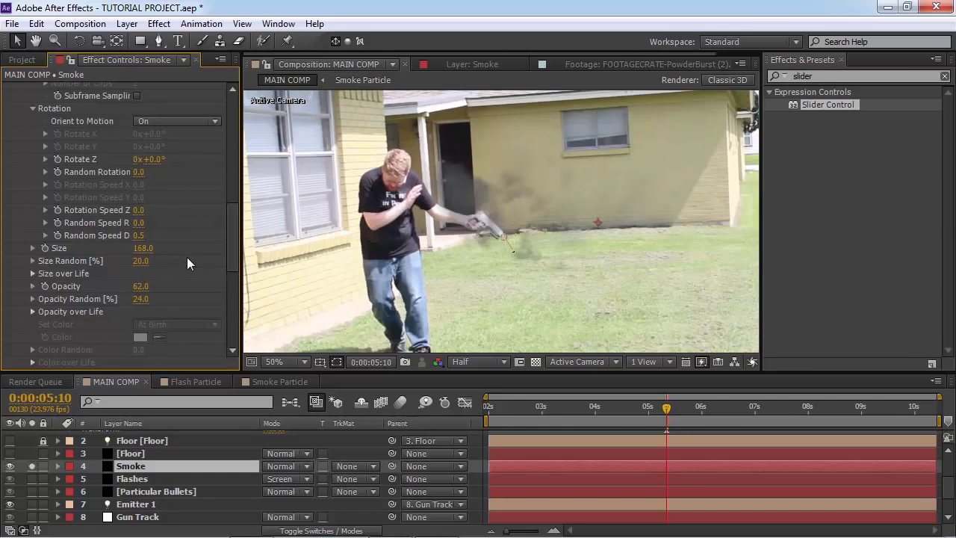
{"action": "key", "text": "space"}
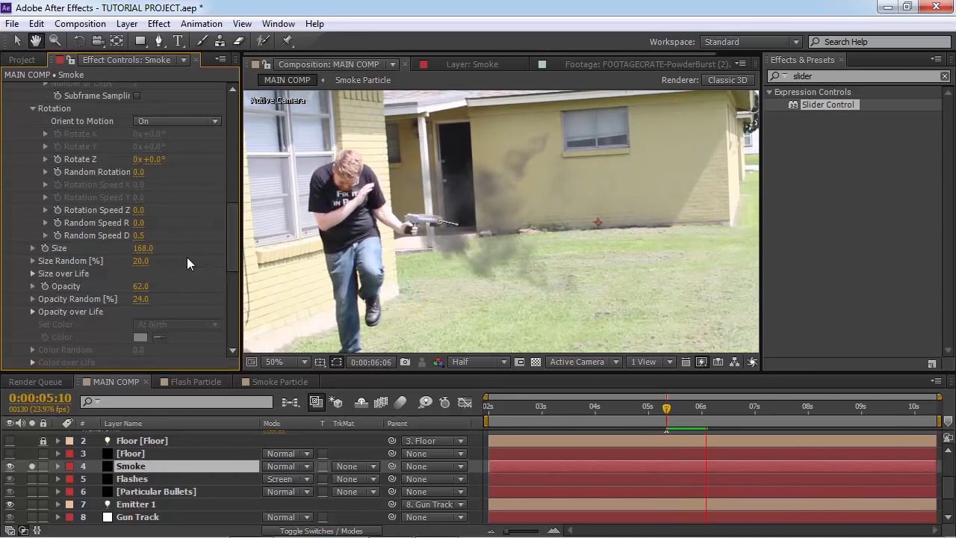
{"action": "key", "text": "space"}
Solo the Flashes layer together with Smoke and move Flashes above Smoke in the layer order
{"action": "scroll", "coordinate": [200, 323], "scroll_direction": "down", "scroll_amount": 6}
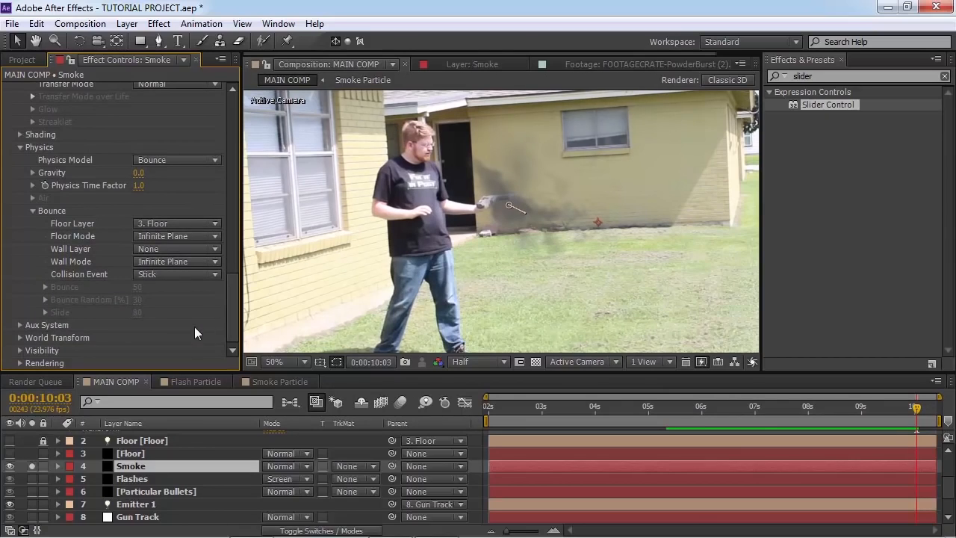
{"action": "left_click", "coordinate": [33, 481]}
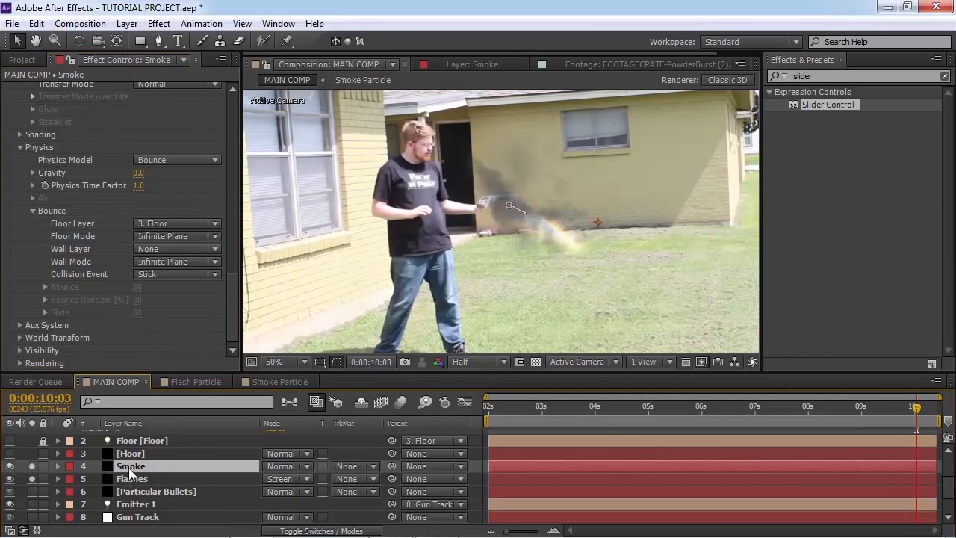
{"action": "left_click_drag", "start_coordinate": [135, 481], "coordinate": [129, 462]}
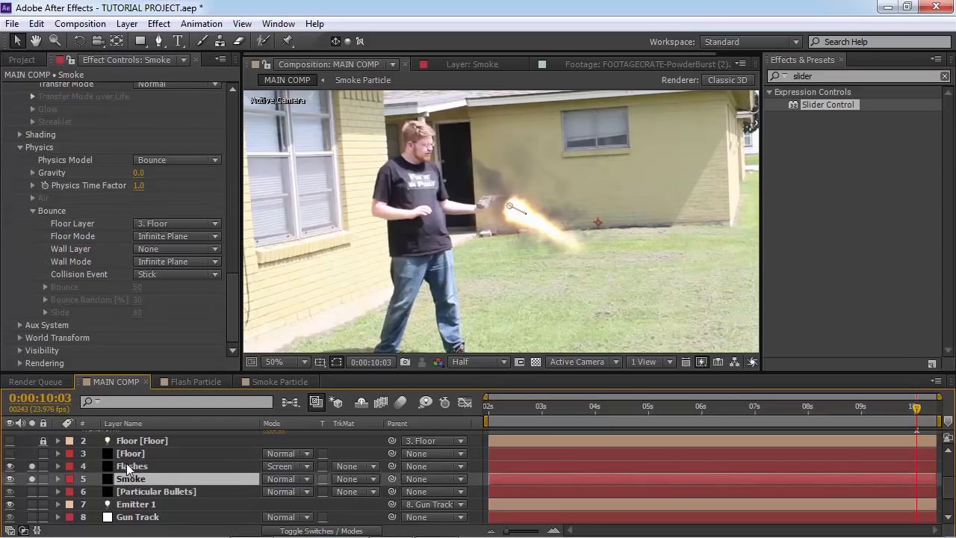
Play back the flashes and smoke together from the start of the visible time range, checking the result up to 0:00:05:03
{"action": "left_click_drag", "start_coordinate": [539, 407], "coordinate": [472, 404]}
{"action": "key", "text": "space"}
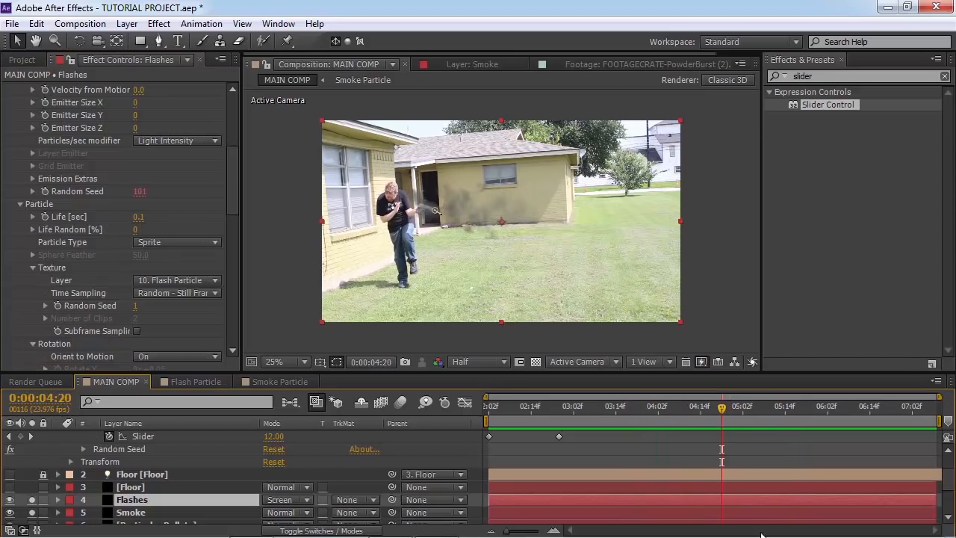
{"action": "left_click_drag", "start_coordinate": [575, 411], "coordinate": [746, 427]}
Open the Dust Puff composition from Particular Sprites, go to 0;00;00;23 and collapse the properties of both layers
{"action": "left_click", "coordinate": [21, 60]}
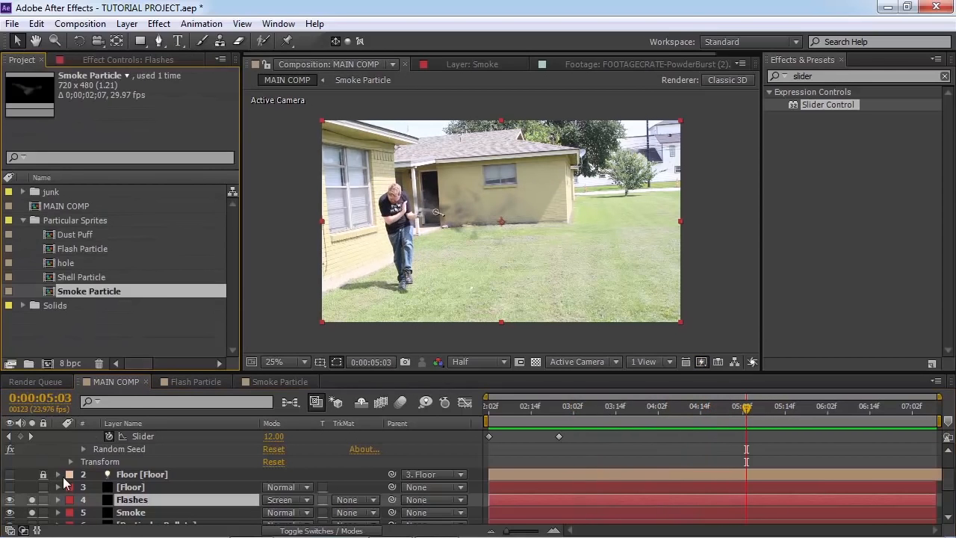
{"action": "left_click", "coordinate": [72, 234]}
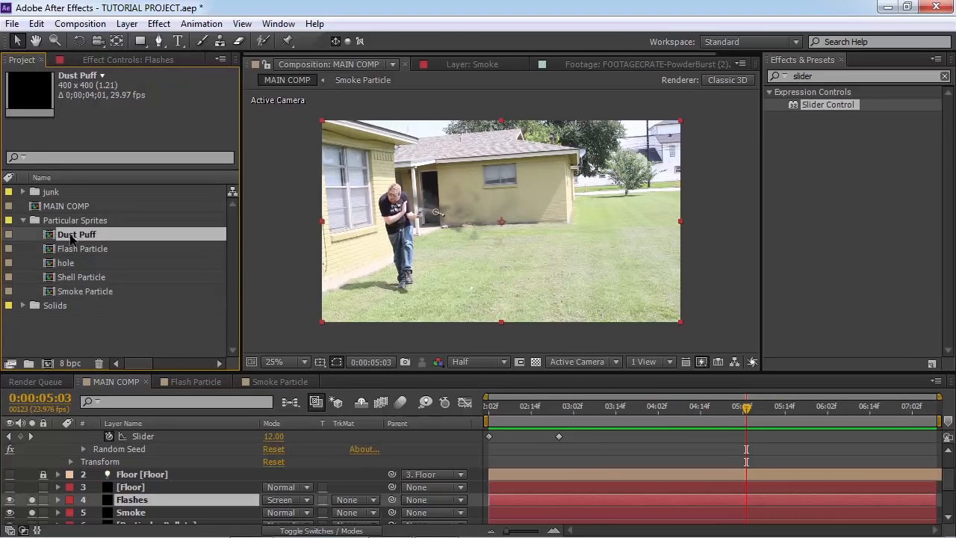
{"action": "double_click", "coordinate": [72, 235]}
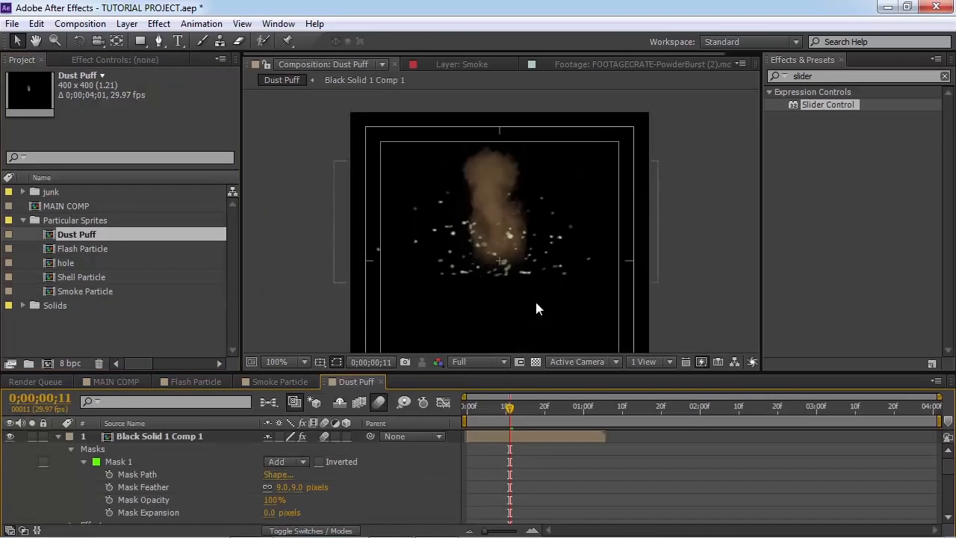
{"action": "left_click_drag", "start_coordinate": [510, 408], "coordinate": [557, 409]}
{"action": "left_click", "coordinate": [137, 444]}
{"action": "left_click", "coordinate": [58, 436]}
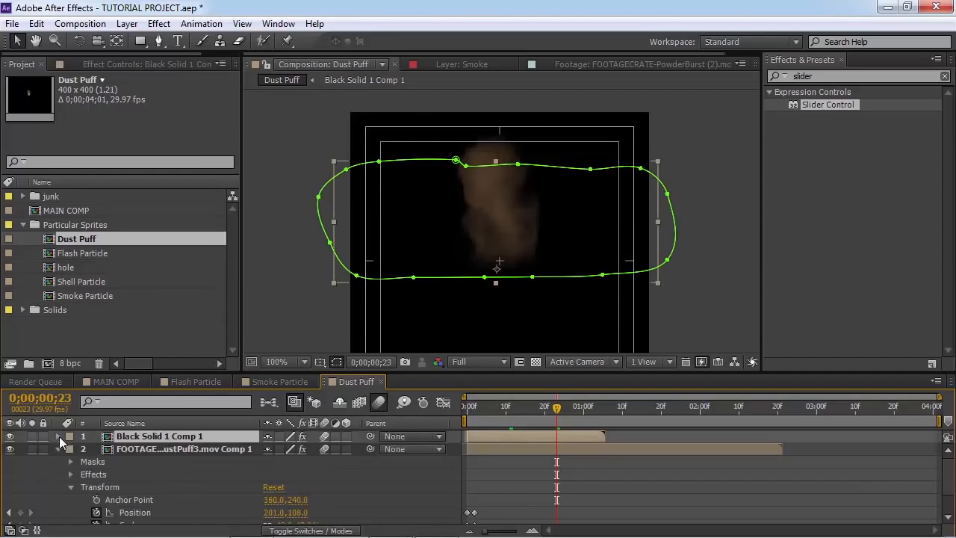
{"action": "left_click", "coordinate": [58, 448]}
Hide Black Solid 1 Comp 1 and turn off the Tritone effect on the dust puff footage layer
{"action": "left_click", "coordinate": [10, 436]}
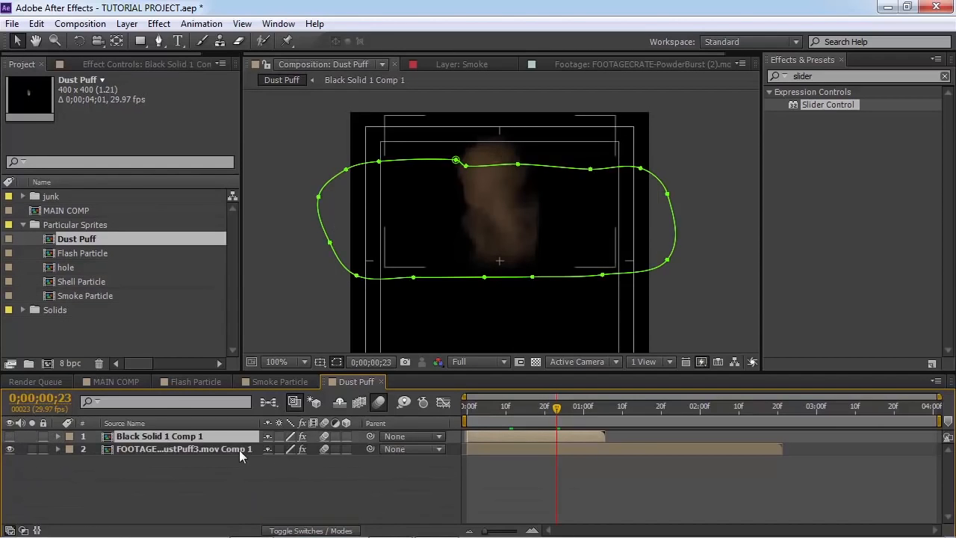
{"action": "left_click", "coordinate": [236, 450]}
{"action": "left_click", "coordinate": [139, 61]}
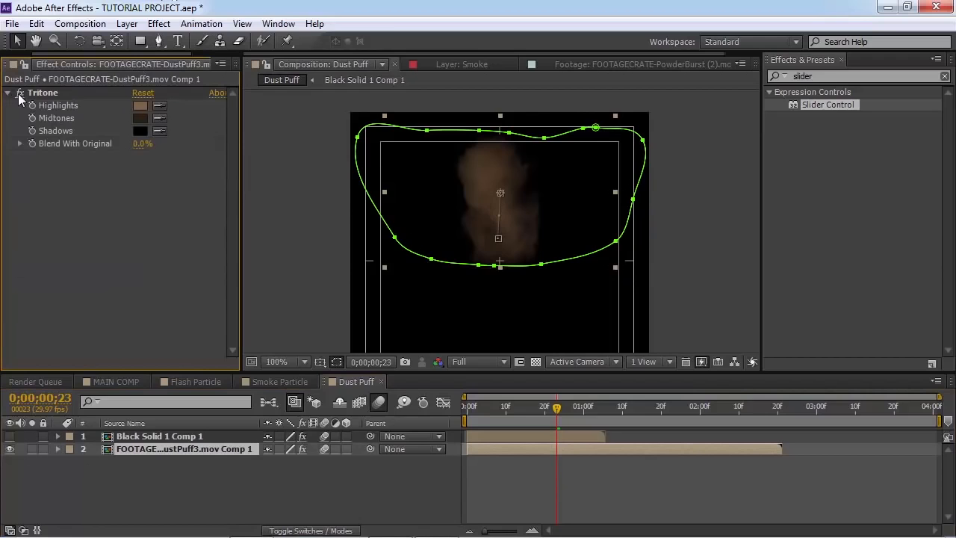
{"action": "left_click", "coordinate": [20, 92]}
Play back the uncolored dust puff from the first frame through to the end of its layer
{"action": "left_click_drag", "start_coordinate": [502, 401], "coordinate": [437, 506]}
{"action": "left_click", "coordinate": [437, 506]}
{"action": "key", "text": "space"}
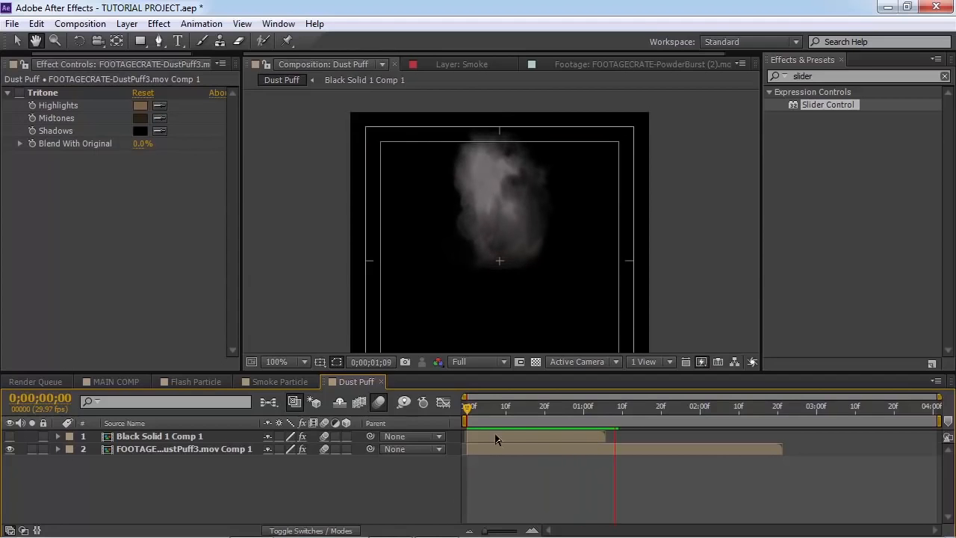
{"action": "mouse_move", "coordinate": [485, 407]}
{"action": "left_mouse_down"}
{"action": "mouse_move", "coordinate": [454, 423]}
{"action": "mouse_move", "coordinate": [446, 416]}
{"action": "mouse_move", "coordinate": [629, 432]}
{"action": "mouse_move", "coordinate": [498, 422]}
{"action": "left_mouse_up"}
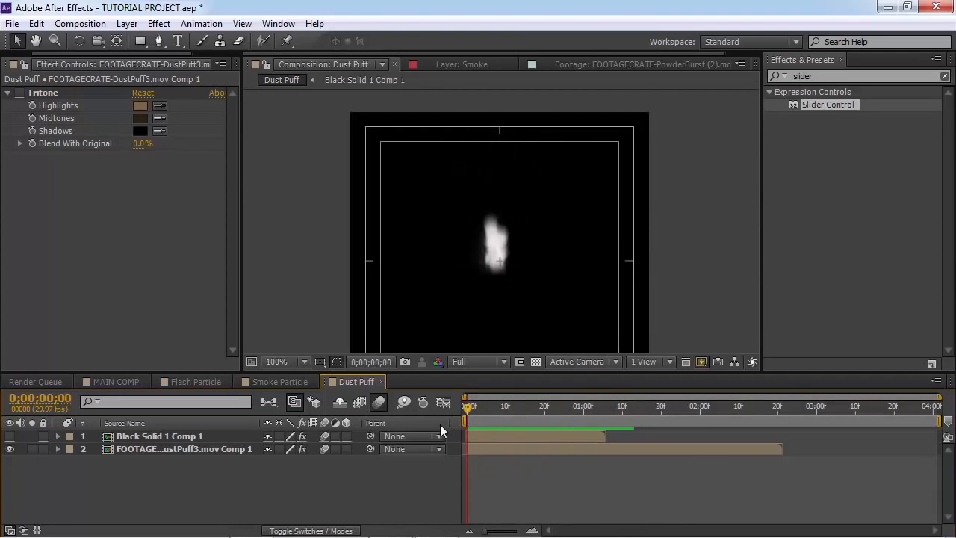
{"action": "key", "text": "space"}
{"action": "key", "text": "space"}
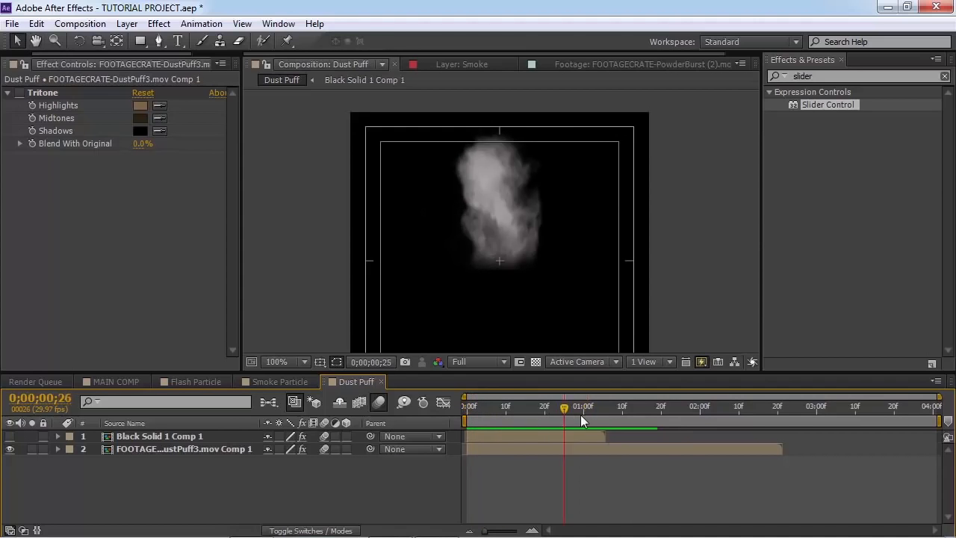
{"action": "left_click_drag", "start_coordinate": [580, 416], "coordinate": [632, 421]}
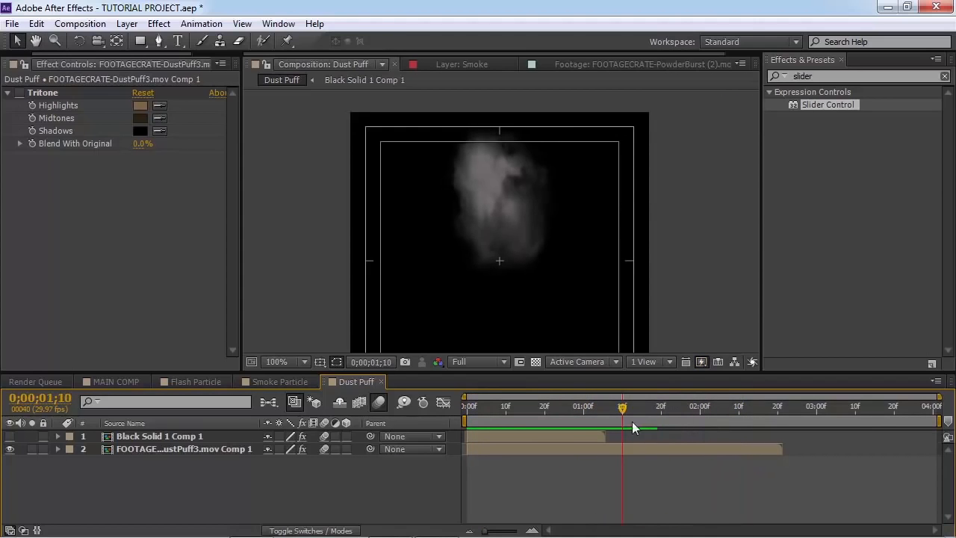
{"action": "key", "text": "space"}
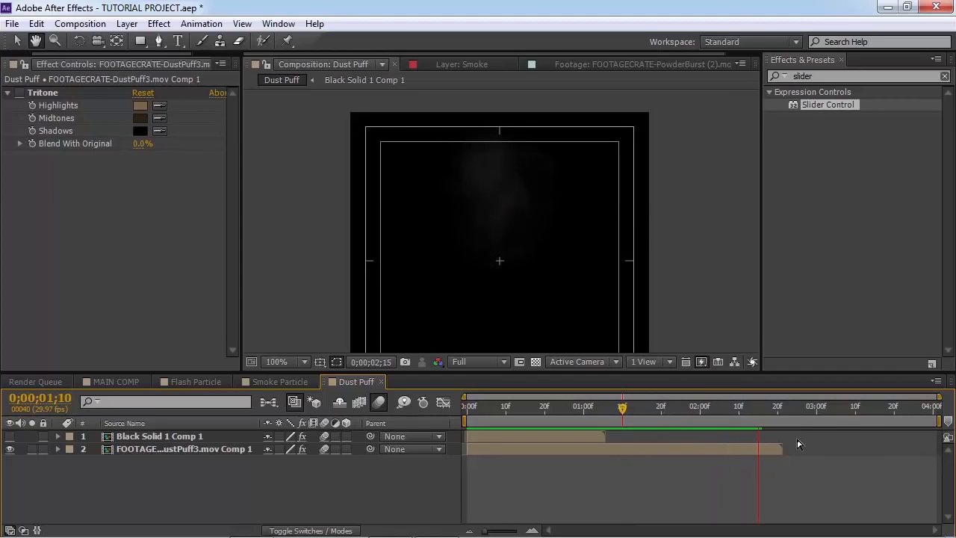
{"action": "key", "text": "space"}
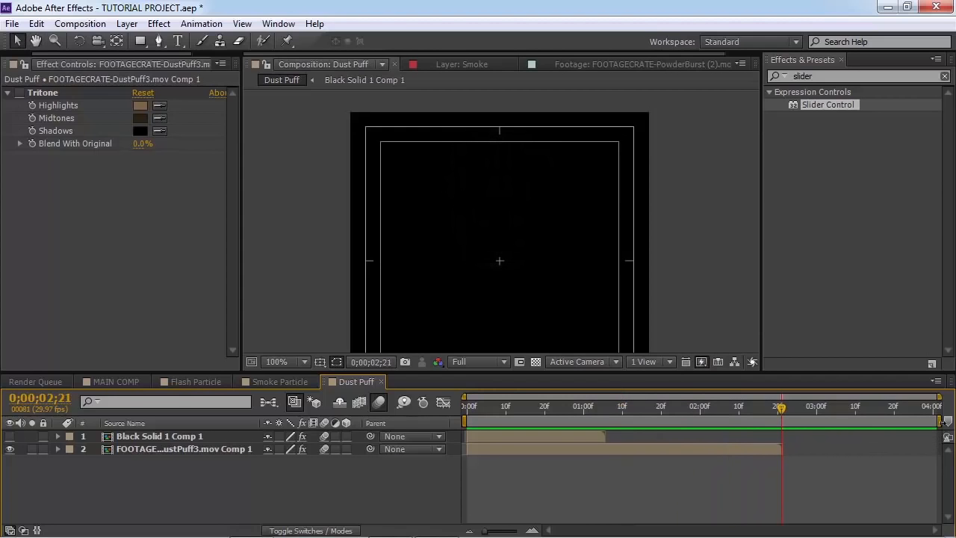
End the Dust Puff work area at 0;00;02;21 and trim the composition to it
{"action": "left_click_drag", "start_coordinate": [943, 421], "coordinate": [783, 420]}
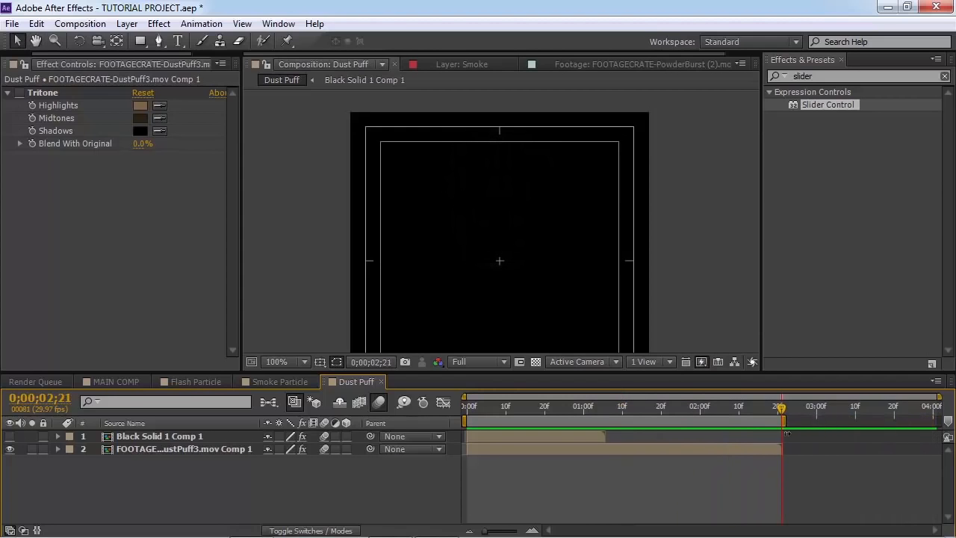
{"action": "right_click", "coordinate": [774, 421]}
{"action": "left_click", "coordinate": [807, 466]}
Solo the Black Solid 1 Comp 1 debris layer and play it back from the first frame
{"action": "left_click", "coordinate": [566, 405]}
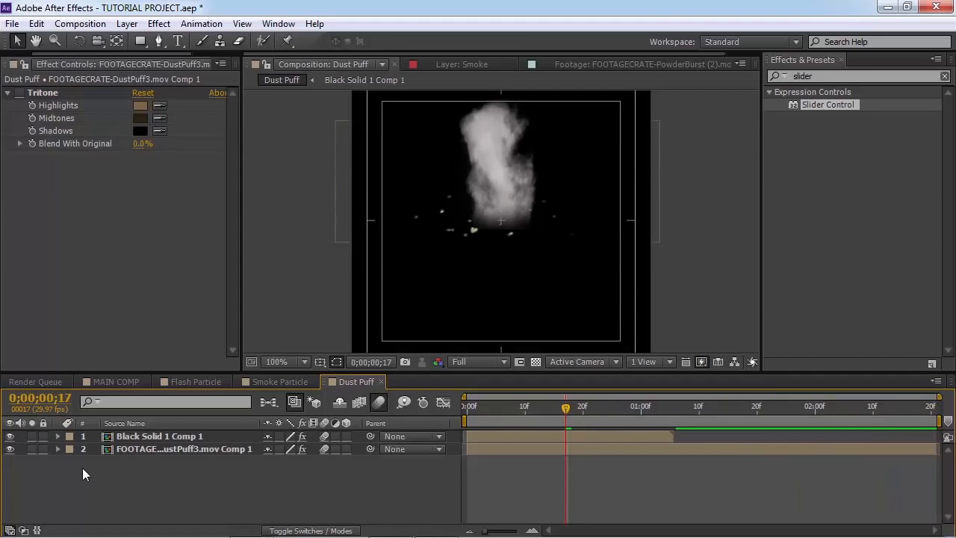
{"action": "left_click", "coordinate": [112, 437]}
{"action": "left_click", "coordinate": [31, 437]}
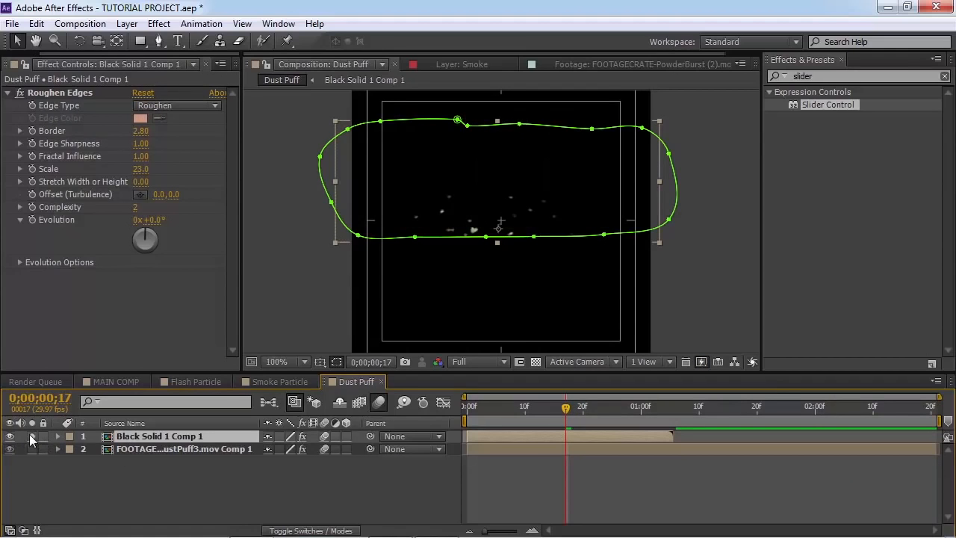
{"action": "left_click_drag", "start_coordinate": [496, 408], "coordinate": [454, 433]}
{"action": "left_click", "coordinate": [437, 476]}
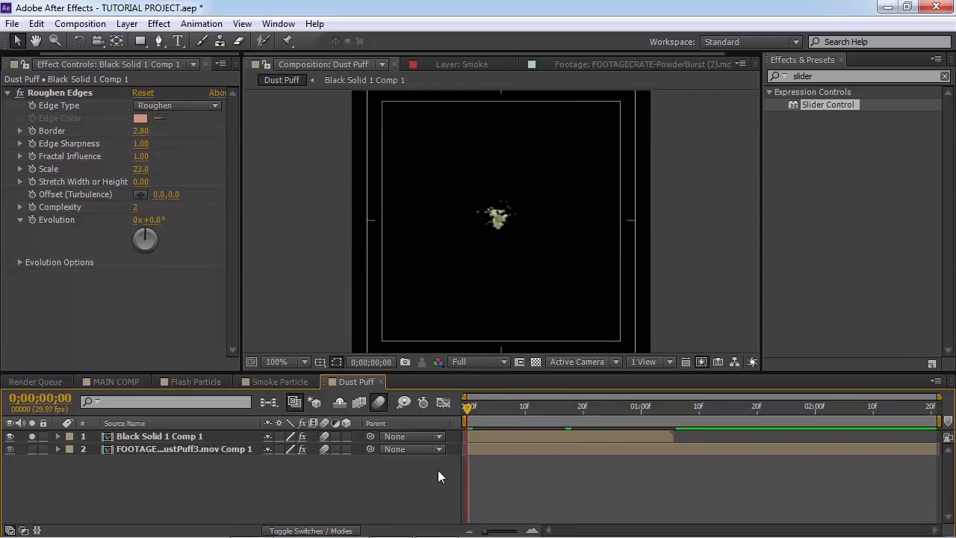
{"action": "key", "text": "space"}
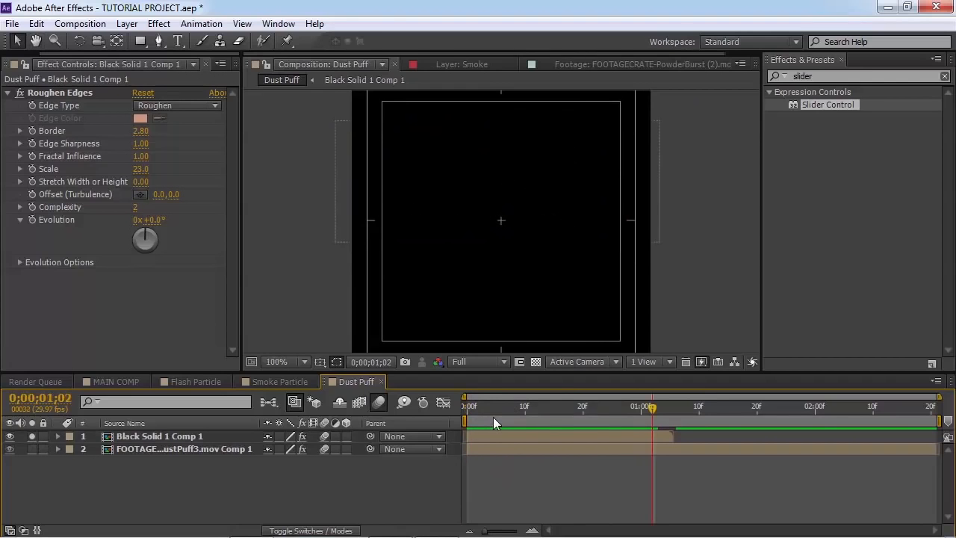
{"action": "key", "text": "space"}
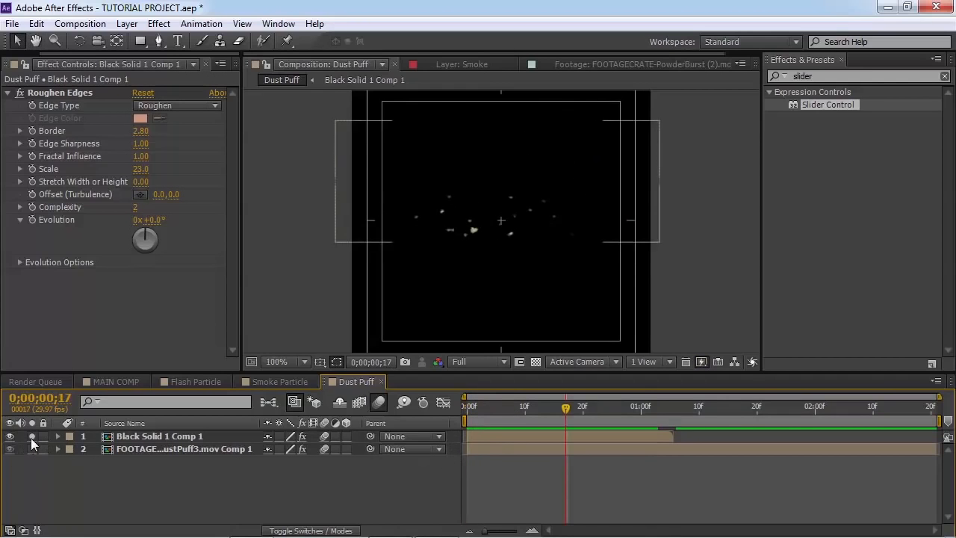
Unsolo the debris layer, turn the dust footage's Tritone effect back on, and preview the combined dust puff
{"action": "left_click", "coordinate": [31, 437]}
{"action": "left_click", "coordinate": [186, 449]}
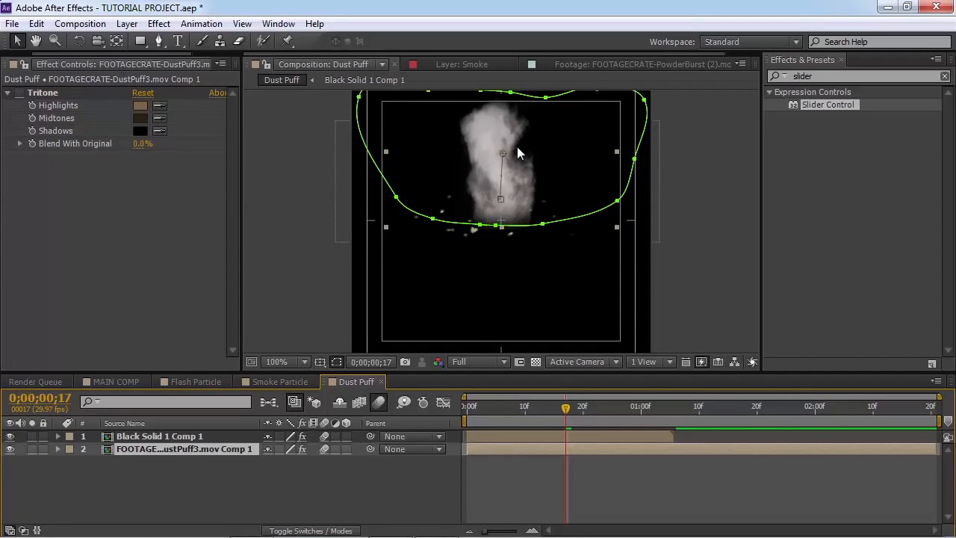
{"action": "left_click", "coordinate": [20, 93]}
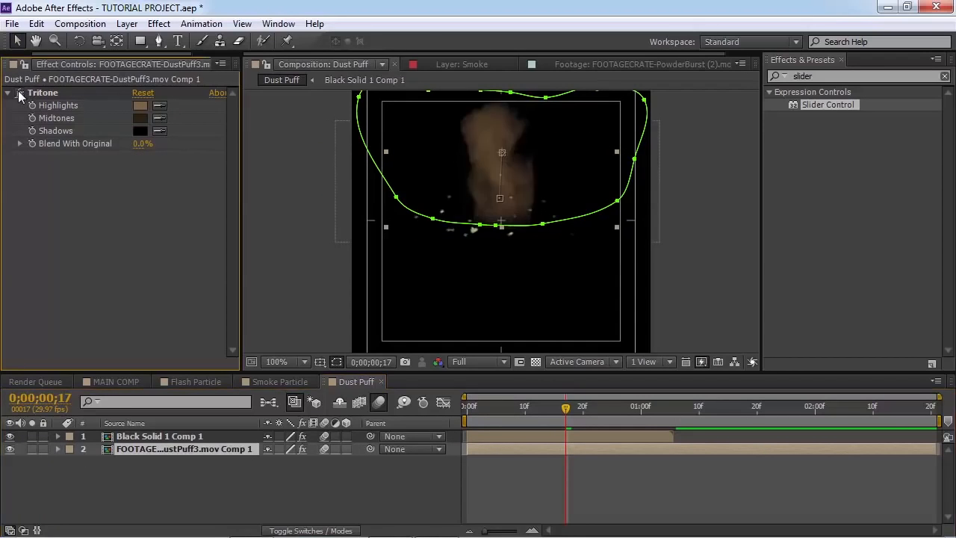
{"action": "left_click", "coordinate": [452, 469]}
{"action": "left_click_drag", "start_coordinate": [489, 409], "coordinate": [444, 429]}
{"action": "key", "text": "space"}
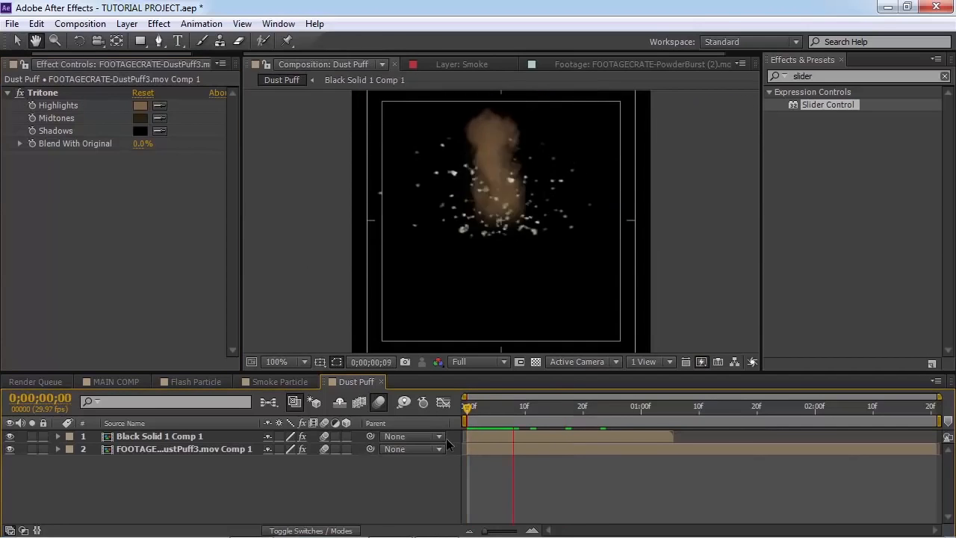
{"action": "key", "text": "space"}
Close the sprite compositions, duplicate Particular Bullets in MAIN COMP, and move the copy above Flashes with only that copy soloed
{"action": "left_click", "coordinate": [196, 382]}
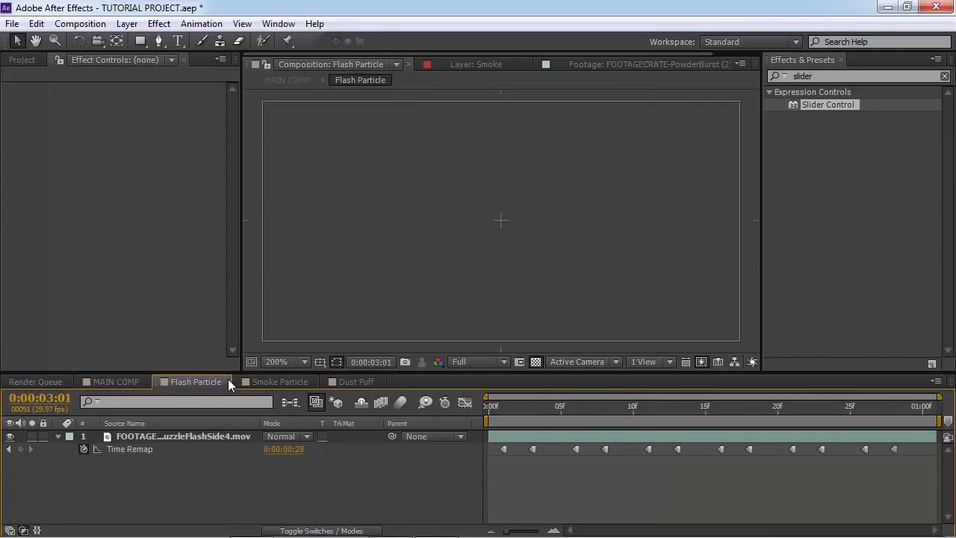
{"action": "left_click", "coordinate": [228, 381]}
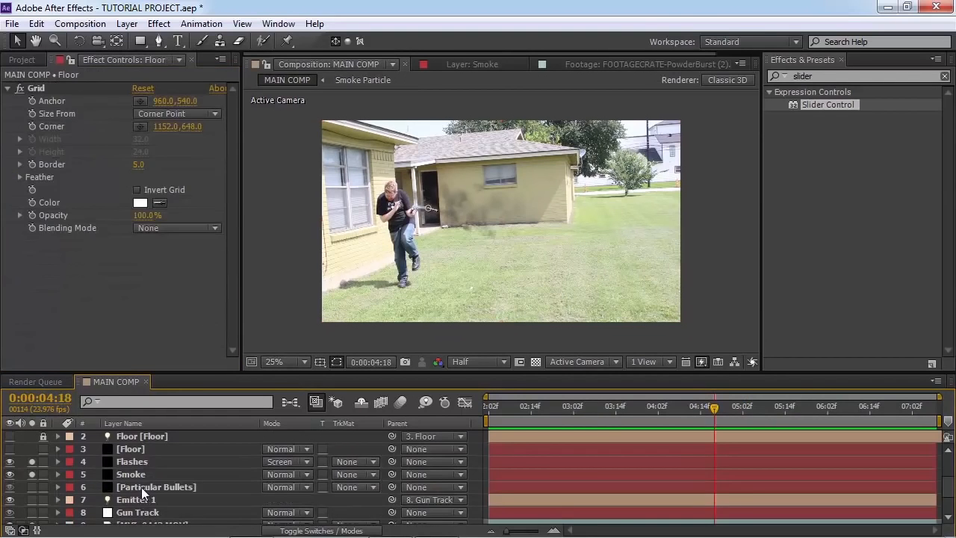
{"action": "left_click", "coordinate": [197, 488]}
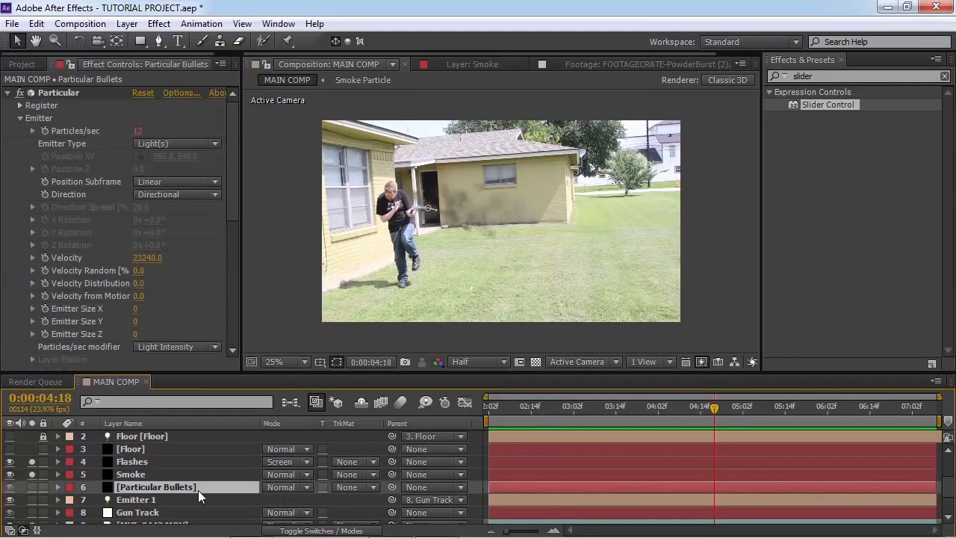
{"action": "key", "text": "ctrl+d"}
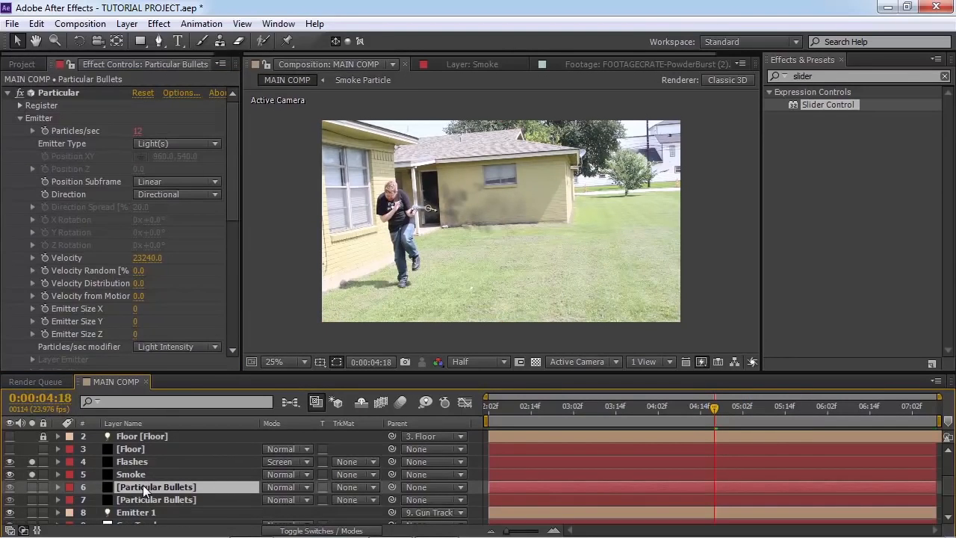
{"action": "left_click_drag", "start_coordinate": [141, 486], "coordinate": [141, 462]}
{"action": "left_click_drag", "start_coordinate": [141, 461], "coordinate": [141, 461]}
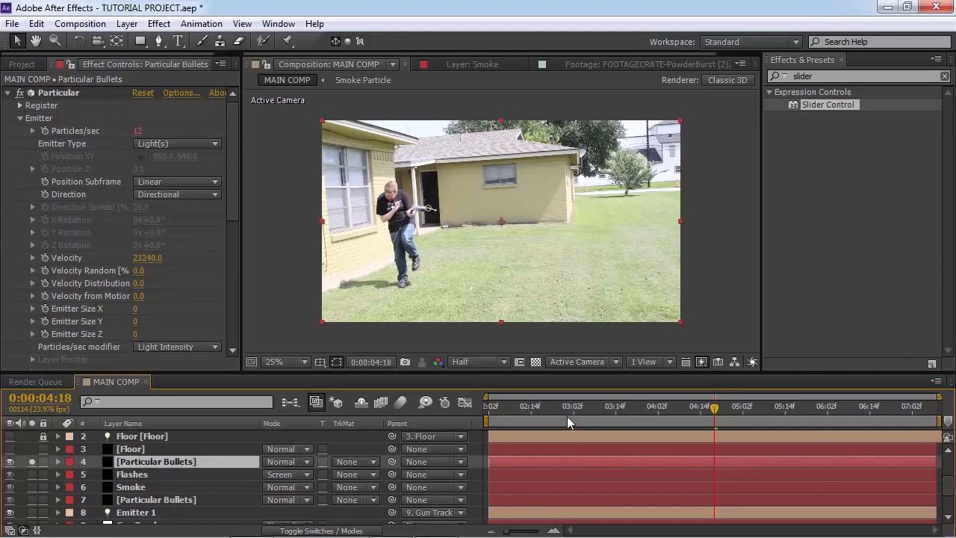
Play back the soloed bullet copy from 0:00:02:20 and inspect the impact points on the grass at 0:00:04:14
{"action": "left_click_drag", "start_coordinate": [567, 413], "coordinate": [553, 413]}
{"action": "scroll", "coordinate": [568, 282], "scroll_direction": "up", "scroll_amount": 2}
{"action": "key", "text": "space"}
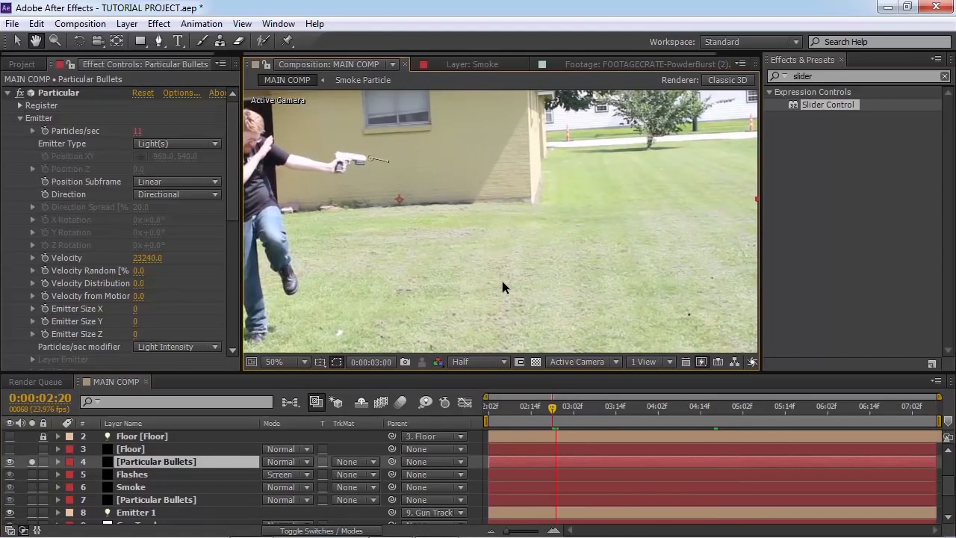
{"action": "key", "text": "space"}
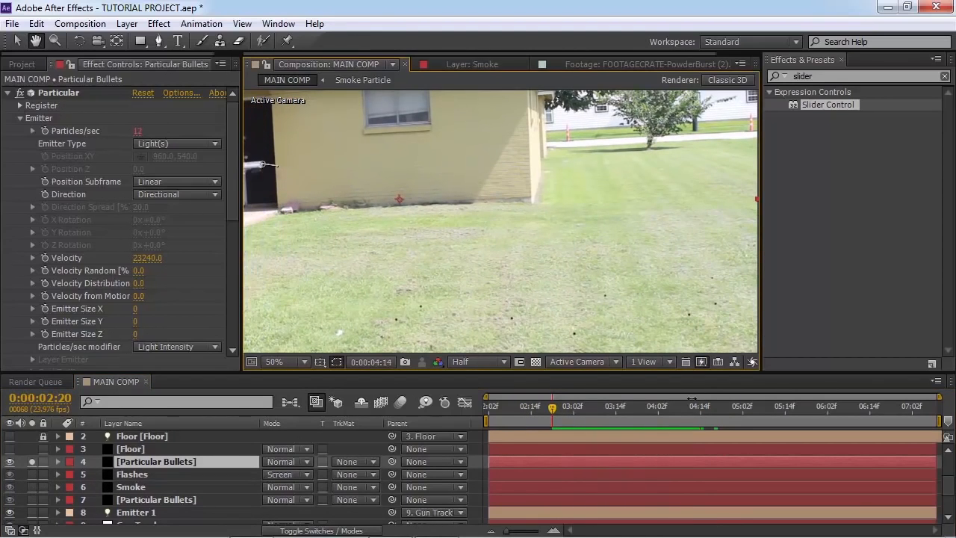
{"action": "scroll", "coordinate": [443, 311], "scroll_direction": "up", "scroll_amount": 1}
{"action": "left_click_drag", "start_coordinate": [443, 310], "coordinate": [590, 116]}
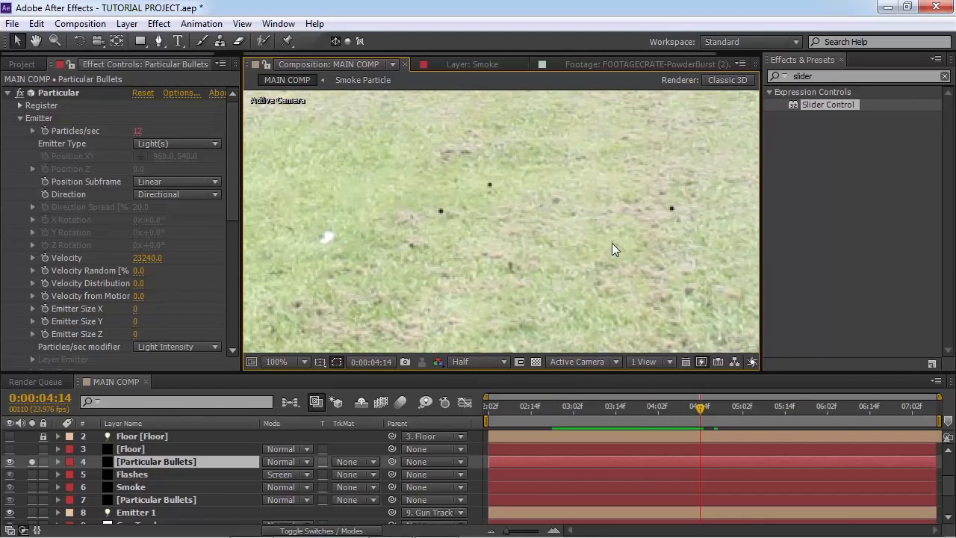
{"action": "scroll", "coordinate": [611, 243], "scroll_direction": "down", "scroll_amount": 2}
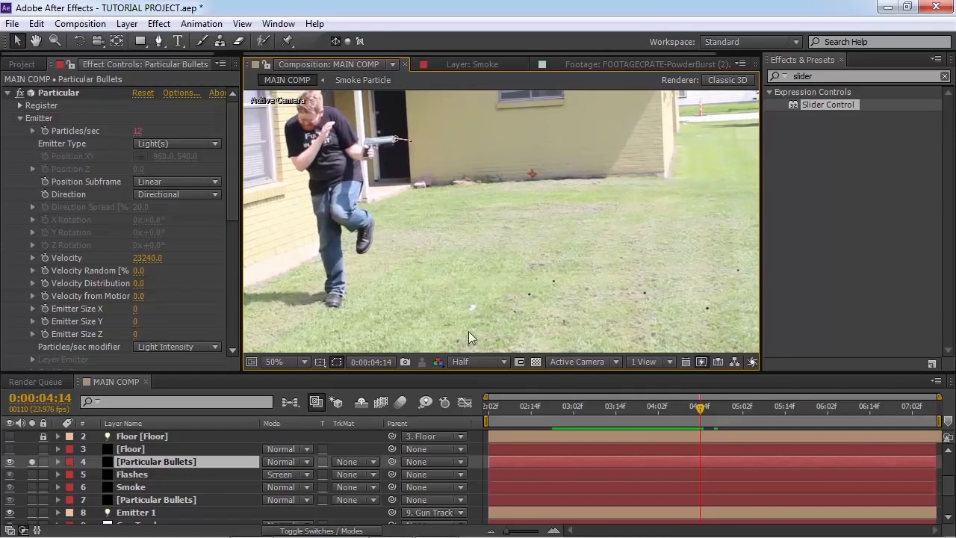
Set the duplicated bullets' particle type to Sprite and expand its Texture settings
{"action": "scroll", "coordinate": [214, 263], "scroll_direction": "down", "scroll_amount": 5}
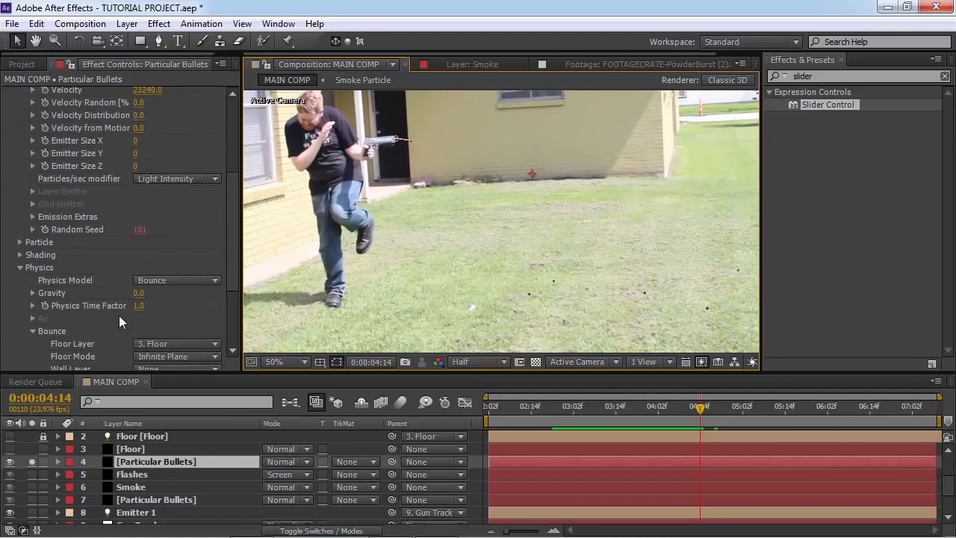
{"action": "scroll", "coordinate": [232, 254], "scroll_direction": "up", "scroll_amount": 2}
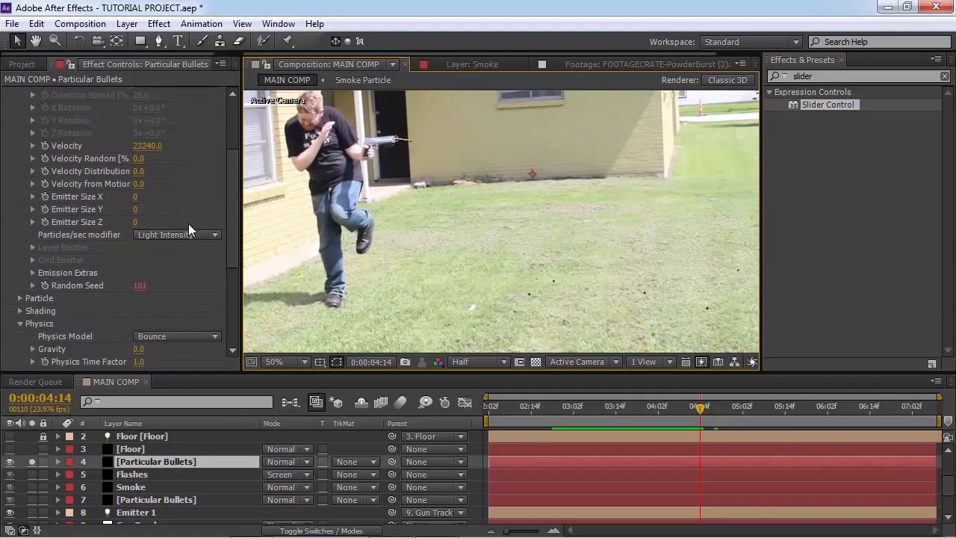
{"action": "left_click", "coordinate": [20, 298]}
{"action": "left_click", "coordinate": [197, 274]}
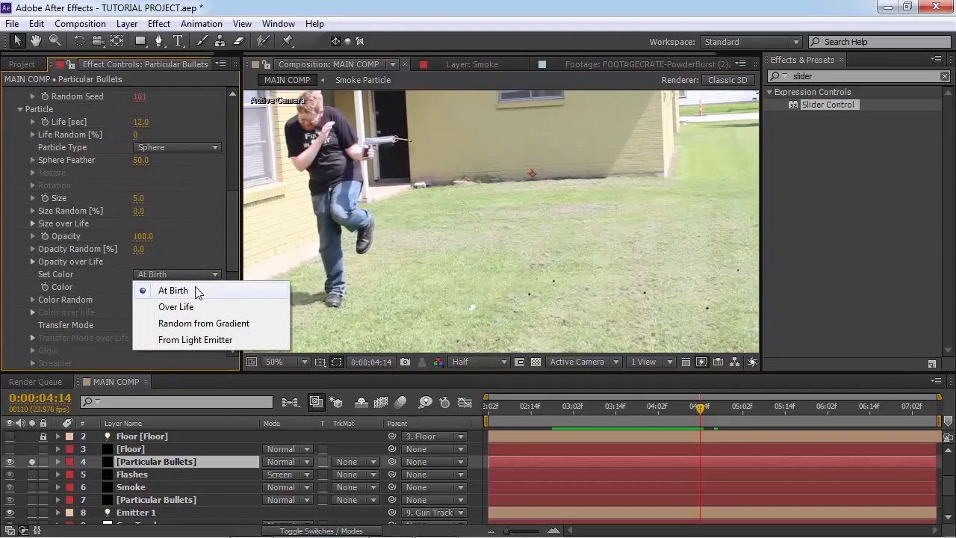
{"action": "left_click", "coordinate": [177, 147]}
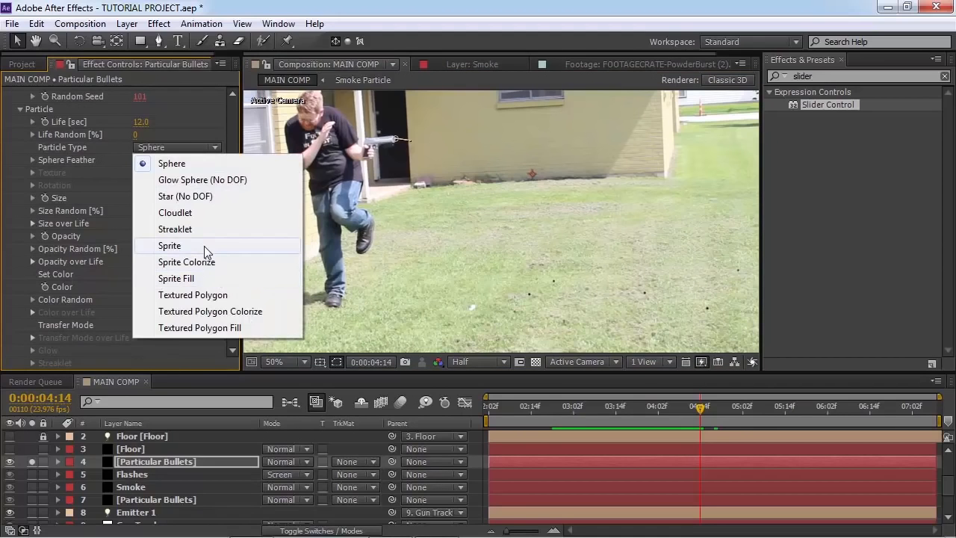
{"action": "left_click", "coordinate": [205, 247]}
{"action": "left_click", "coordinate": [32, 173]}
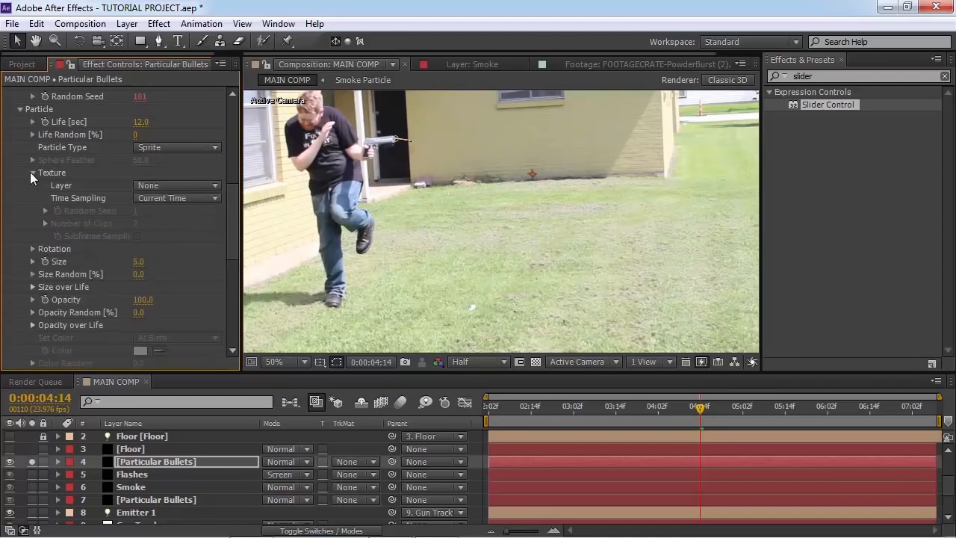
Use the 13. Dust Puff layer as the sprite texture, set the main particles' size and opacity to 0, and preview
{"action": "left_click", "coordinate": [189, 185]}
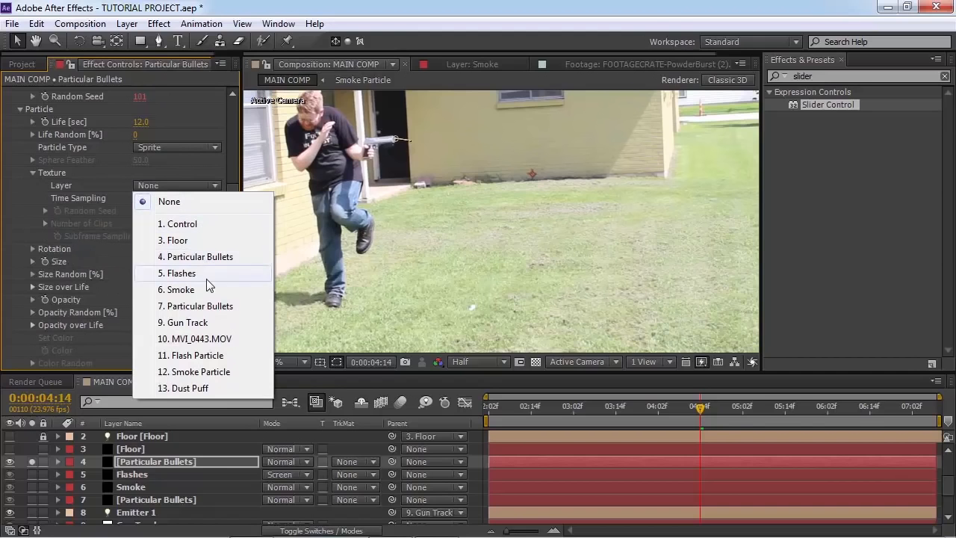
{"action": "left_click", "coordinate": [212, 388]}
{"action": "left_click", "coordinate": [614, 320]}
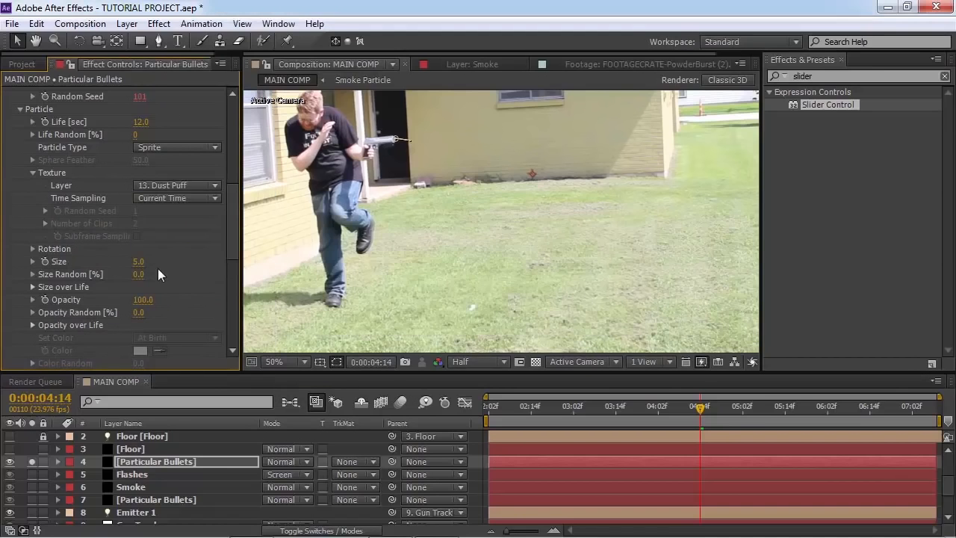
{"action": "left_click_drag", "start_coordinate": [137, 267], "coordinate": [96, 262]}
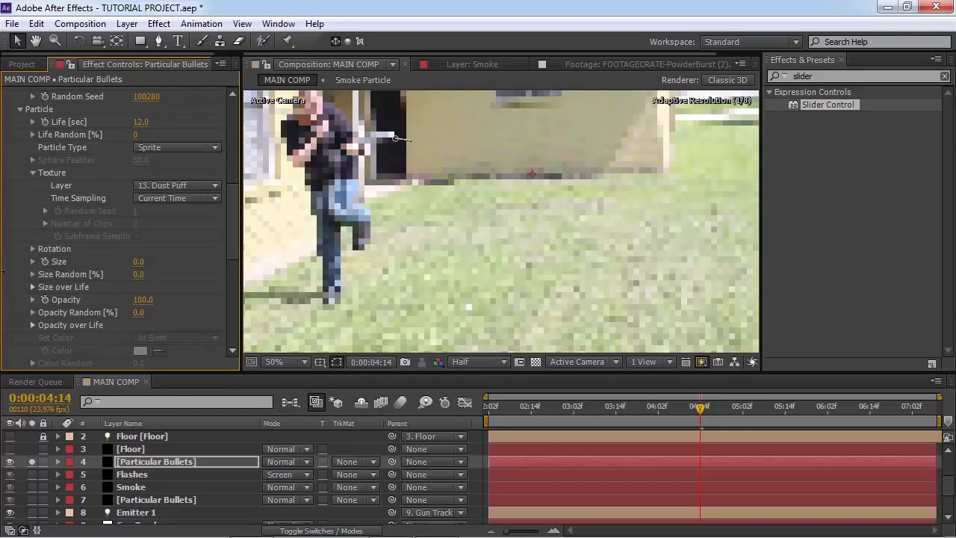
{"action": "left_click_drag", "start_coordinate": [143, 298], "coordinate": [97, 298]}
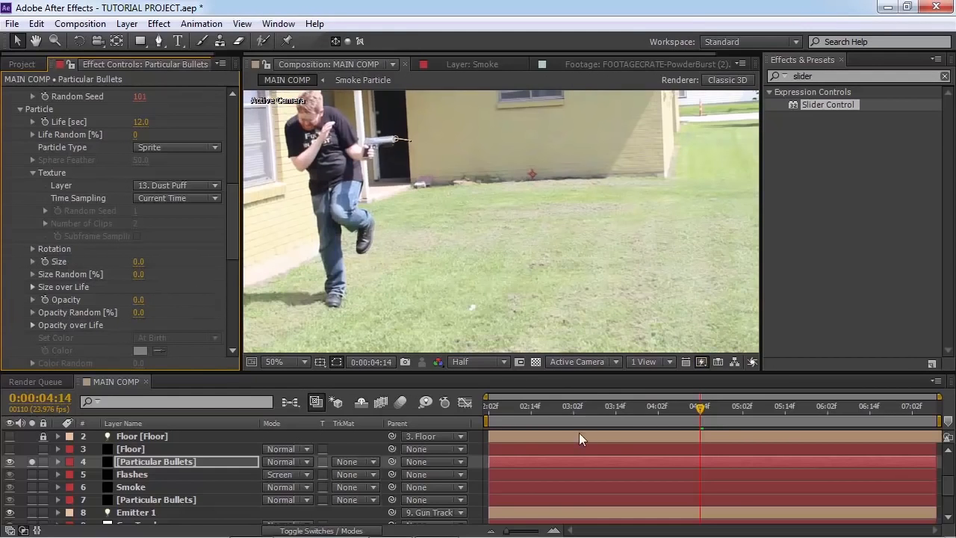
{"action": "left_click", "coordinate": [554, 412]}
{"action": "key", "text": "space"}
{"action": "key", "text": "space"}
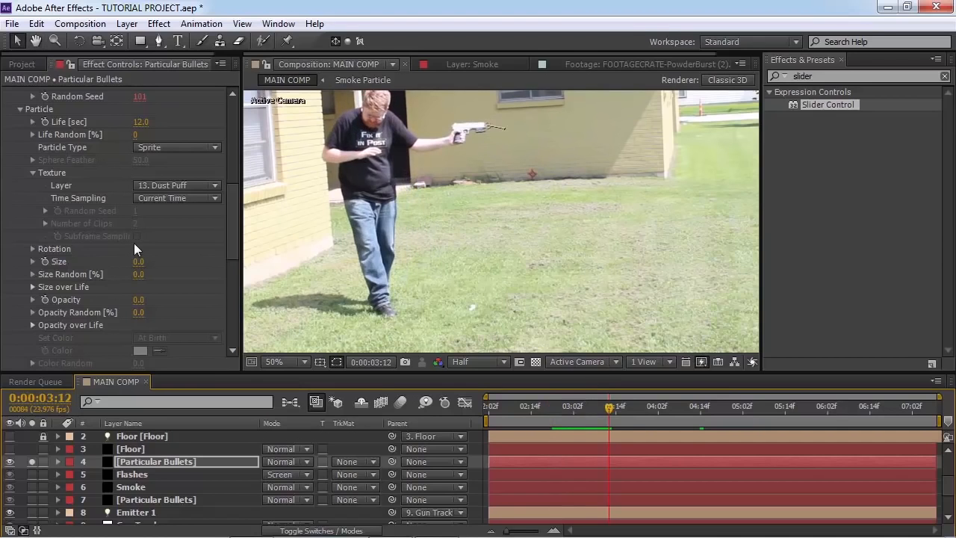
Set the Aux System to emit at bounce event with 1 particle per collision
{"action": "scroll", "coordinate": [150, 251], "scroll_direction": "down", "scroll_amount": 10}
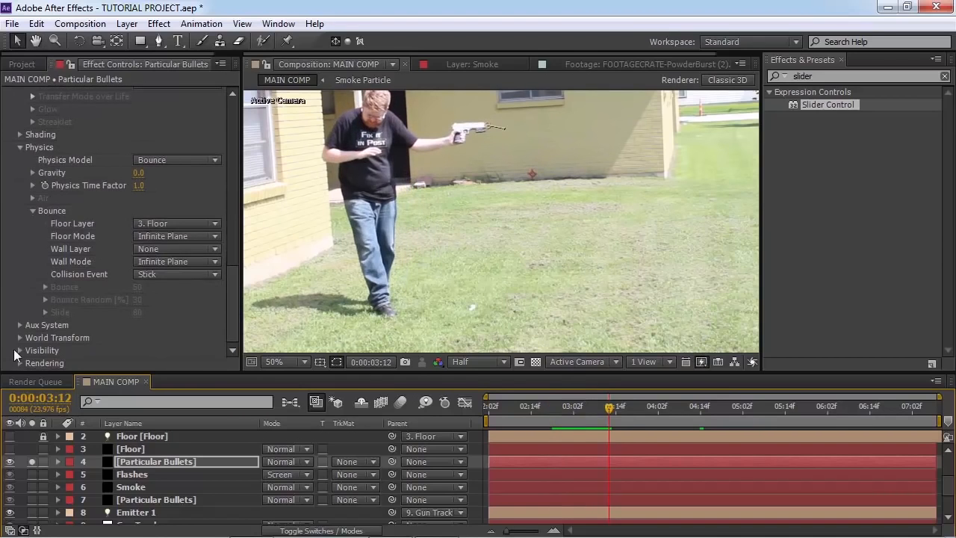
{"action": "left_click", "coordinate": [21, 324]}
{"action": "scroll", "coordinate": [75, 268], "scroll_direction": "down", "scroll_amount": 5}
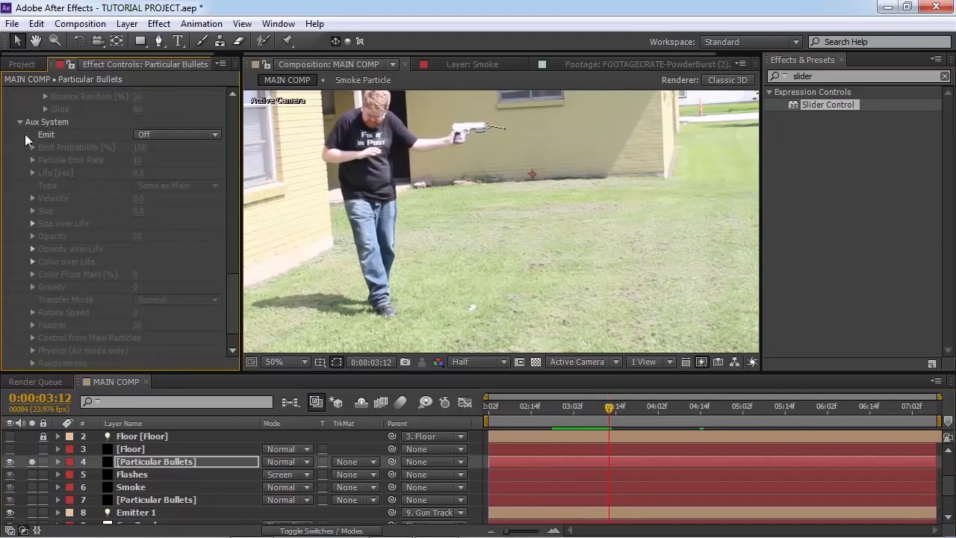
{"action": "left_click", "coordinate": [177, 133]}
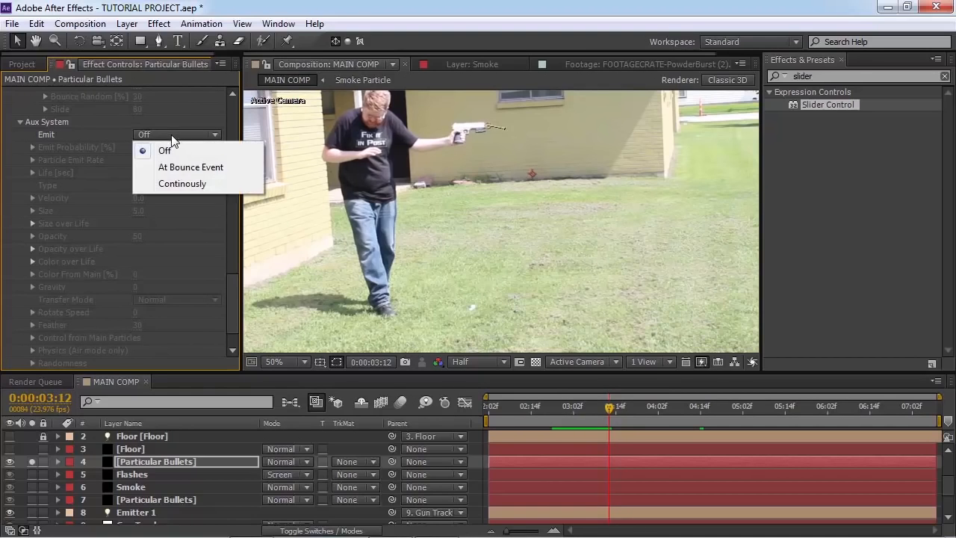
{"action": "left_click", "coordinate": [164, 168]}
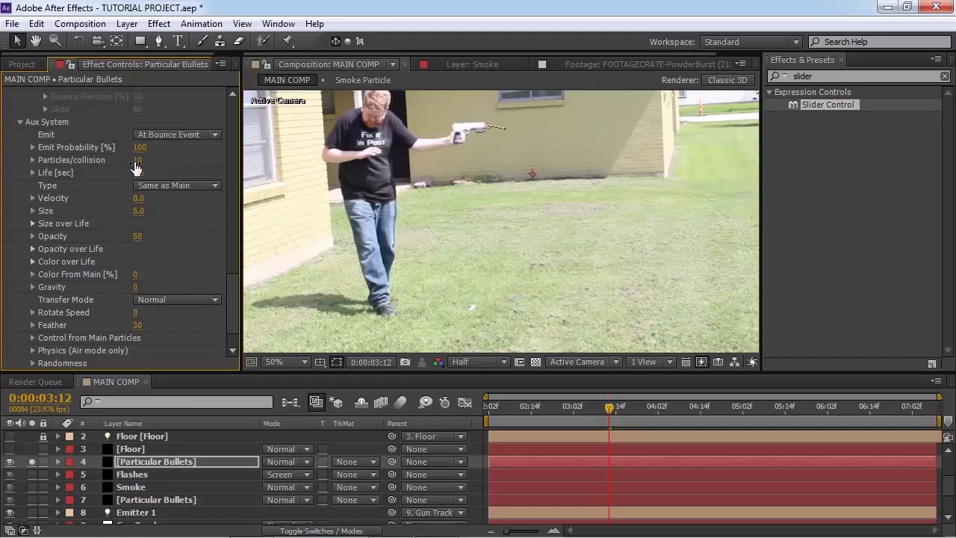
{"action": "type", "text": "1"}
{"action": "key", "text": "Return"}
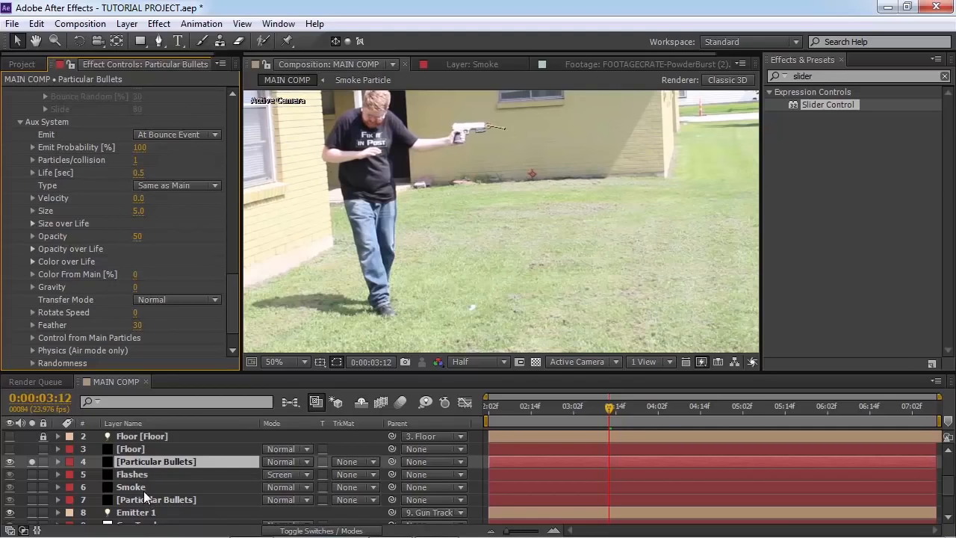
Open the Dust Puff composition to review its animation and return to MAIN COMP
{"action": "scroll", "coordinate": [143, 491], "scroll_direction": "down", "scroll_amount": 3}
{"action": "left_click", "coordinate": [141, 517]}
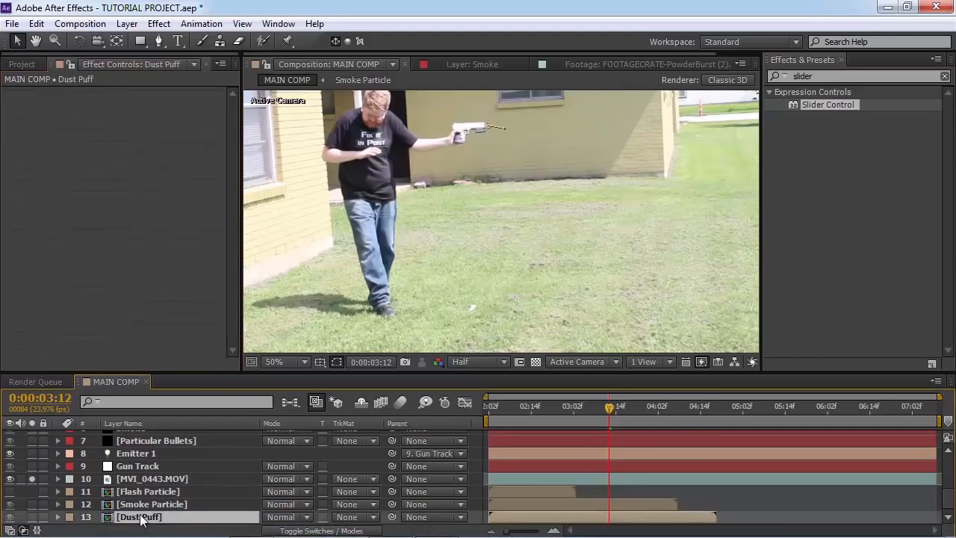
{"action": "double_click", "coordinate": [141, 517]}
{"action": "key", "text": "space"}
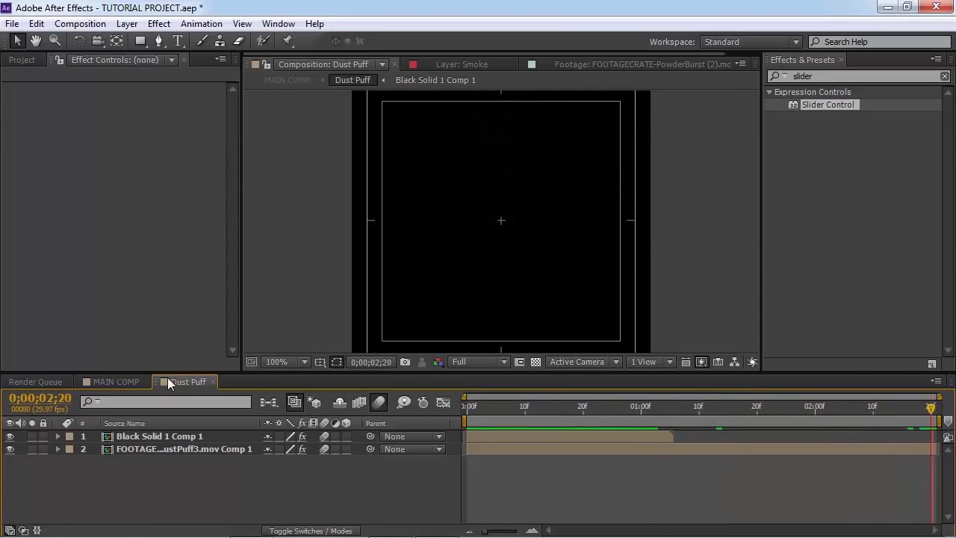
{"action": "left_click", "coordinate": [133, 383]}
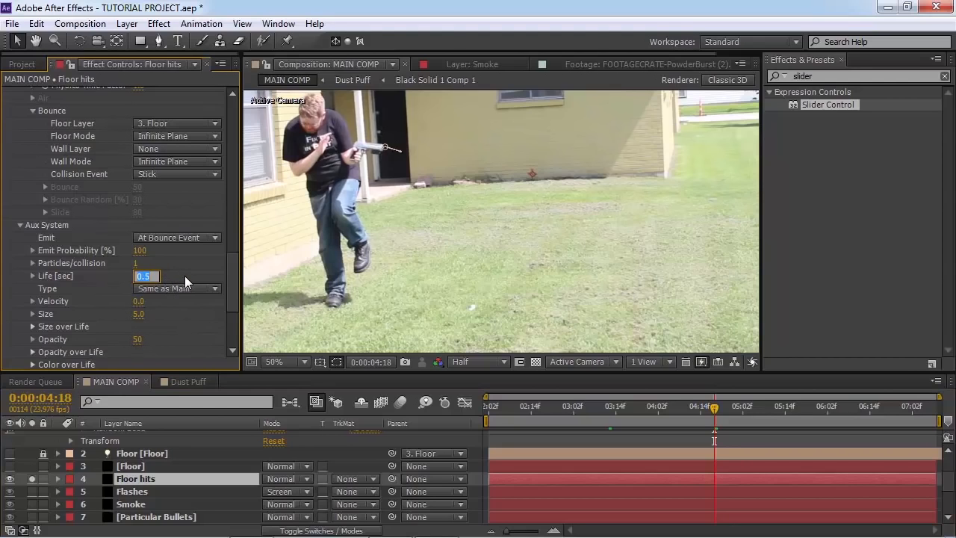
Set the auxiliary particles' life to 0.5 seconds and keep their type as Same as Main
{"action": "type", "text": ".5"}
{"action": "left_click", "coordinate": [193, 261]}
{"action": "scroll", "coordinate": [152, 298], "scroll_direction": "down", "scroll_amount": 1}
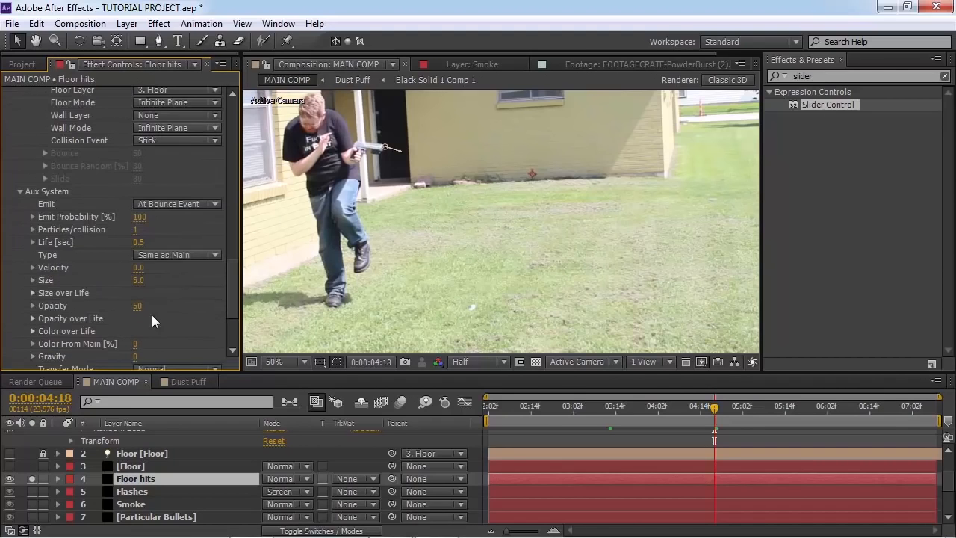
{"action": "left_click", "coordinate": [159, 256]}
{"action": "left_click", "coordinate": [221, 254]}
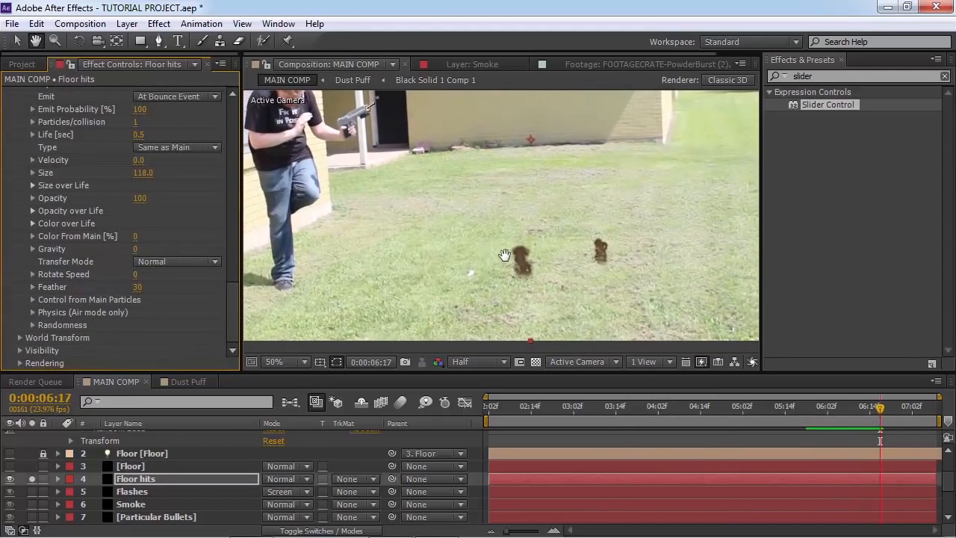
Set the auxiliary particles' life to 32 seconds and preview the dust hits across the lawn
{"action": "left_click_drag", "start_coordinate": [574, 406], "coordinate": [785, 387]}
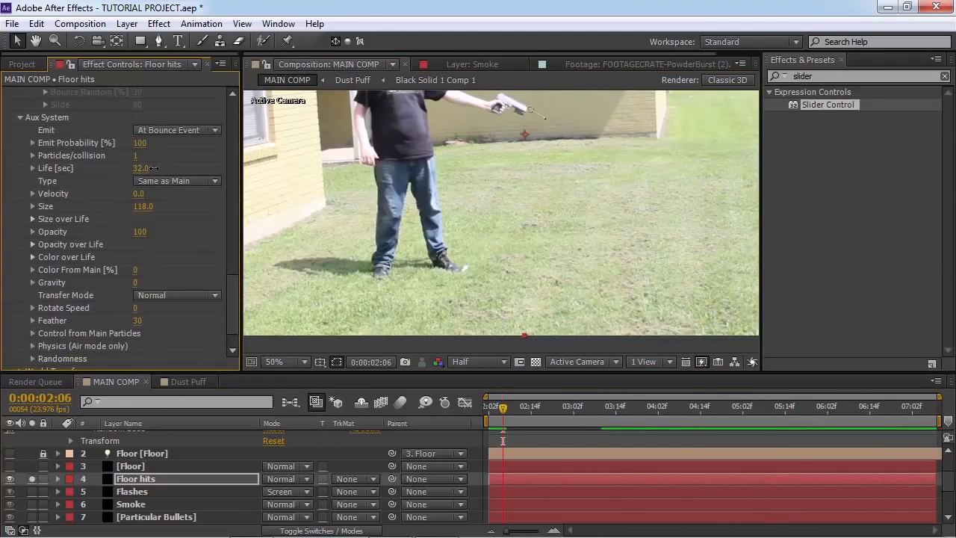
{"action": "key", "text": "space"}
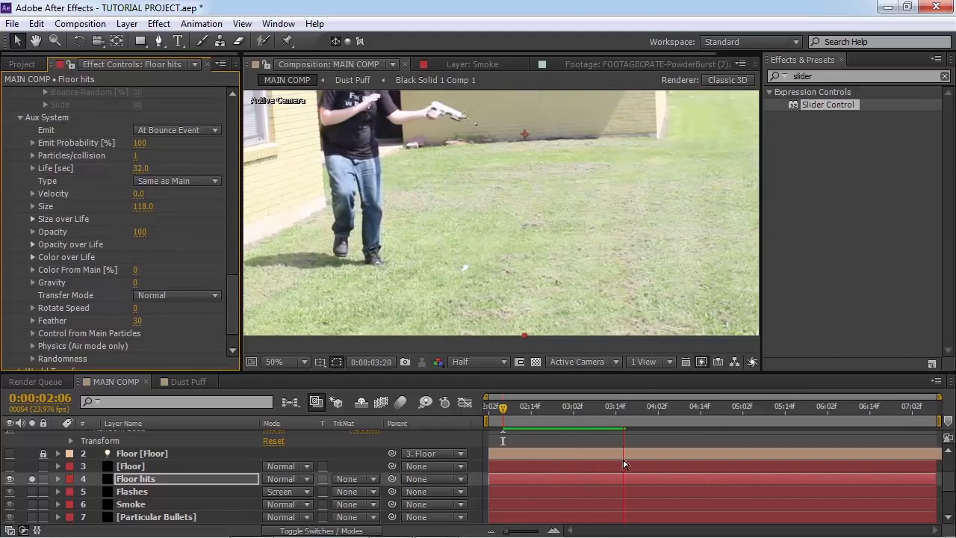
{"action": "key", "text": "space"}
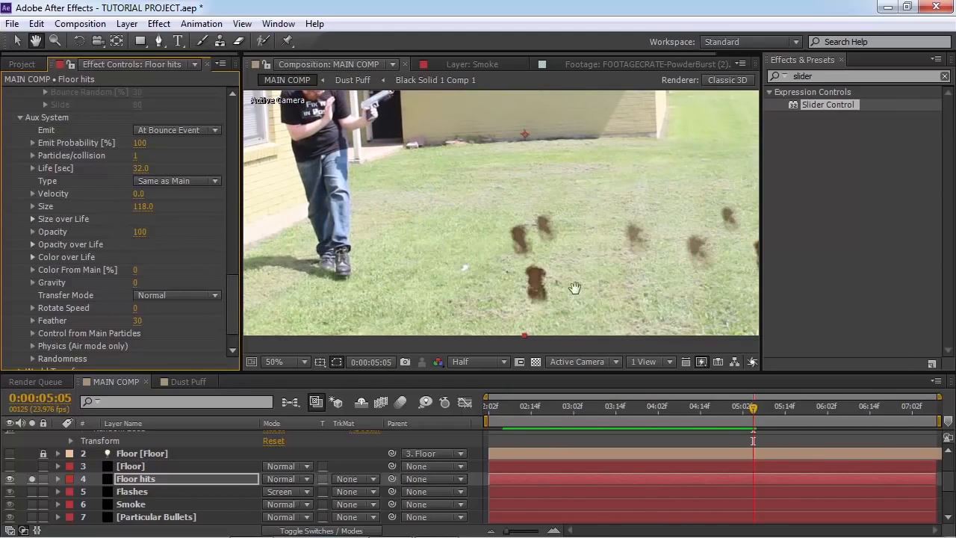
{"action": "left_click_drag", "start_coordinate": [595, 292], "coordinate": [470, 283]}
{"action": "key", "text": "space"}
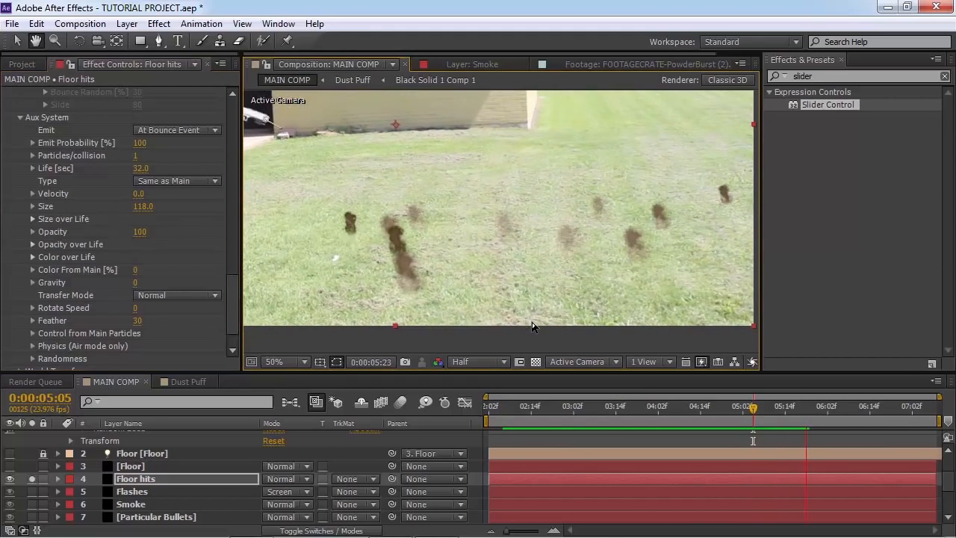
{"action": "key", "text": "v"}
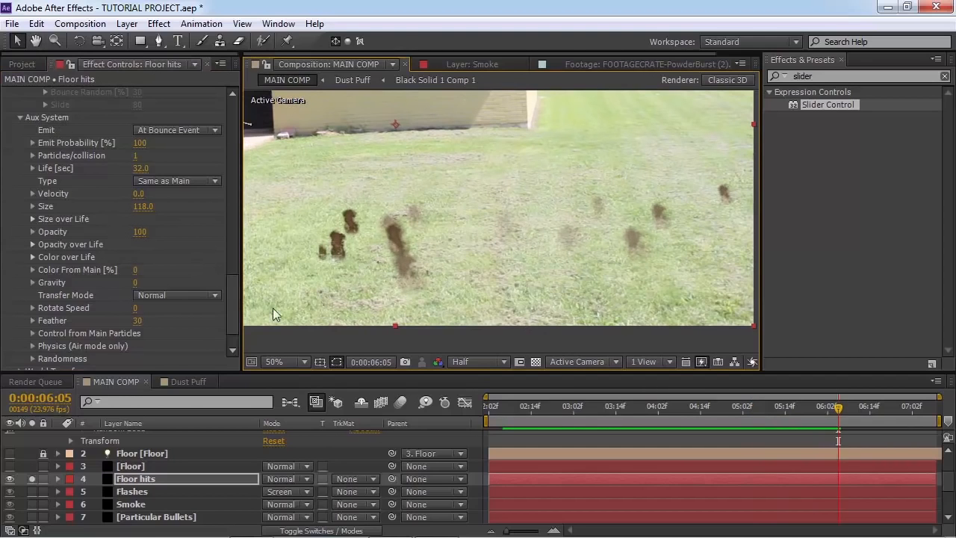
Set the auxiliary particles' size to 250 and preview the larger dust puffs
{"action": "left_click_drag", "start_coordinate": [141, 206], "coordinate": [234, 196]}
{"action": "key", "text": "space"}
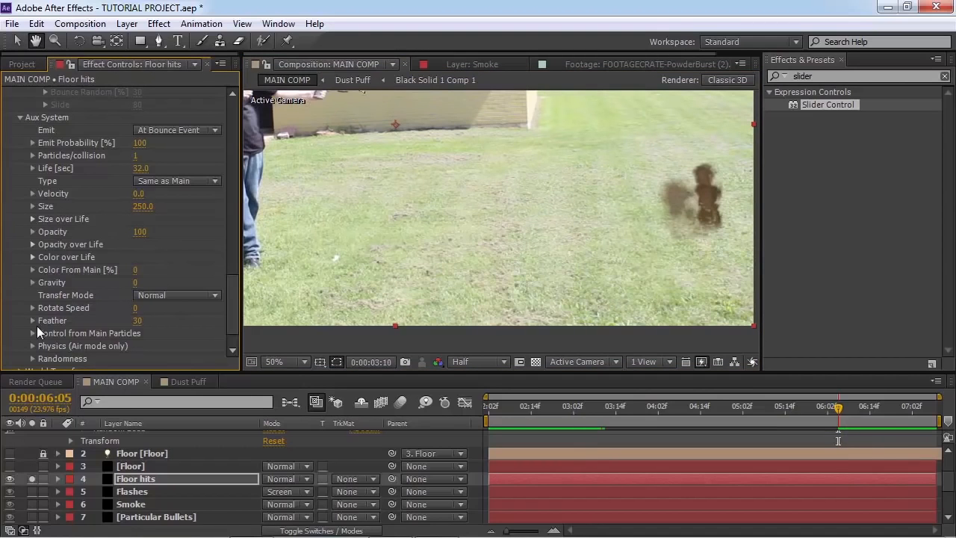
{"action": "key", "text": "space"}
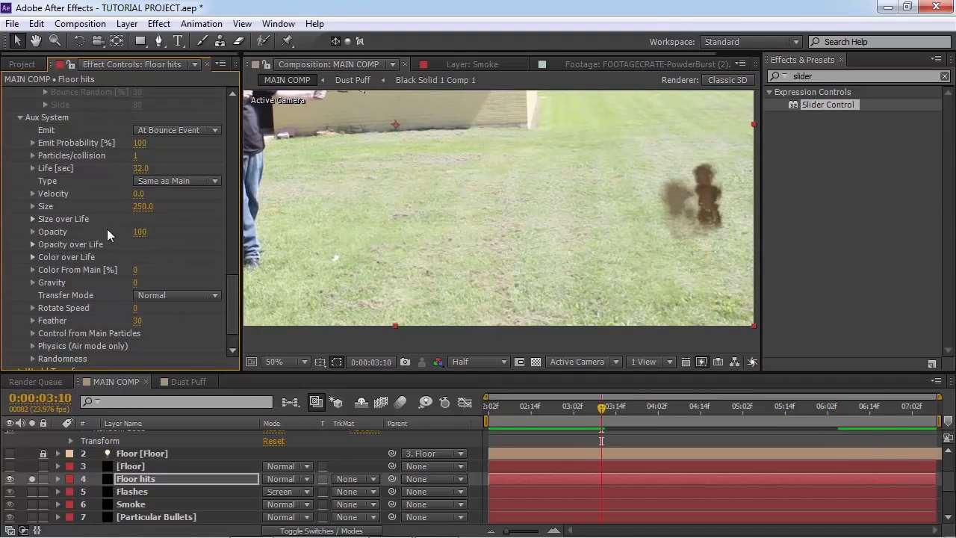
Set the auxiliary particles' size randomness to 39 and preview the variation in the dust puffs
{"action": "scroll", "coordinate": [101, 277], "scroll_direction": "down", "scroll_amount": 1}
{"action": "left_click", "coordinate": [33, 325]}
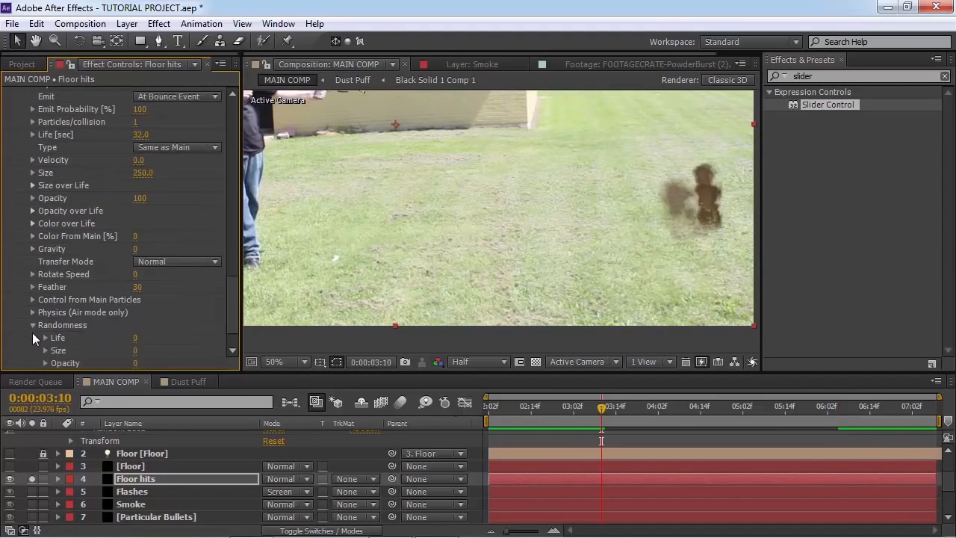
{"action": "scroll", "coordinate": [98, 313], "scroll_direction": "down", "scroll_amount": 1}
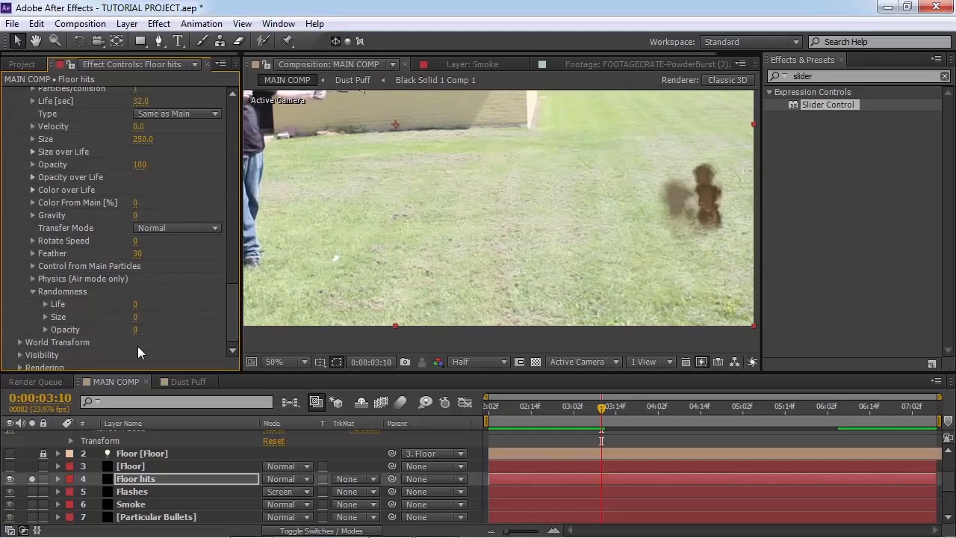
{"action": "left_click_drag", "start_coordinate": [135, 317], "coordinate": [157, 311]}
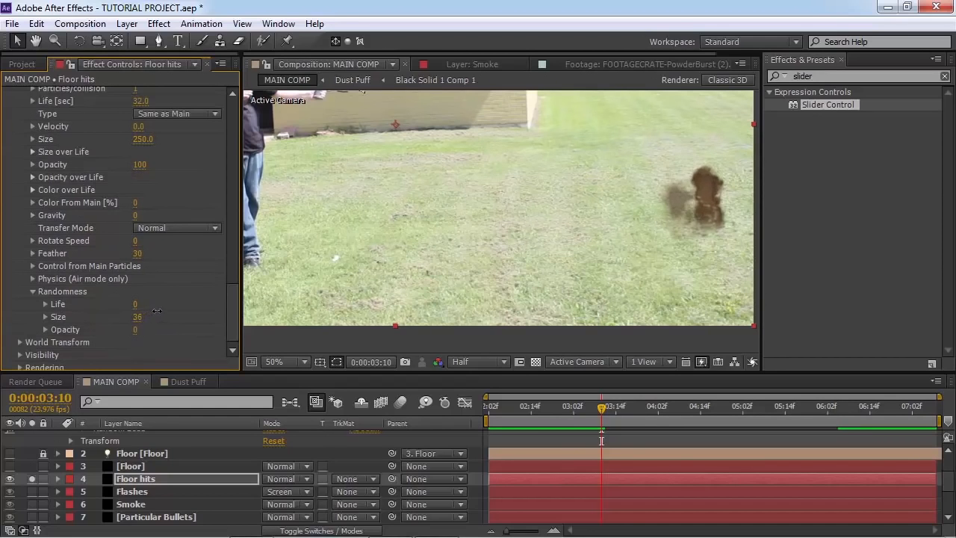
{"action": "key", "text": "KP_0"}
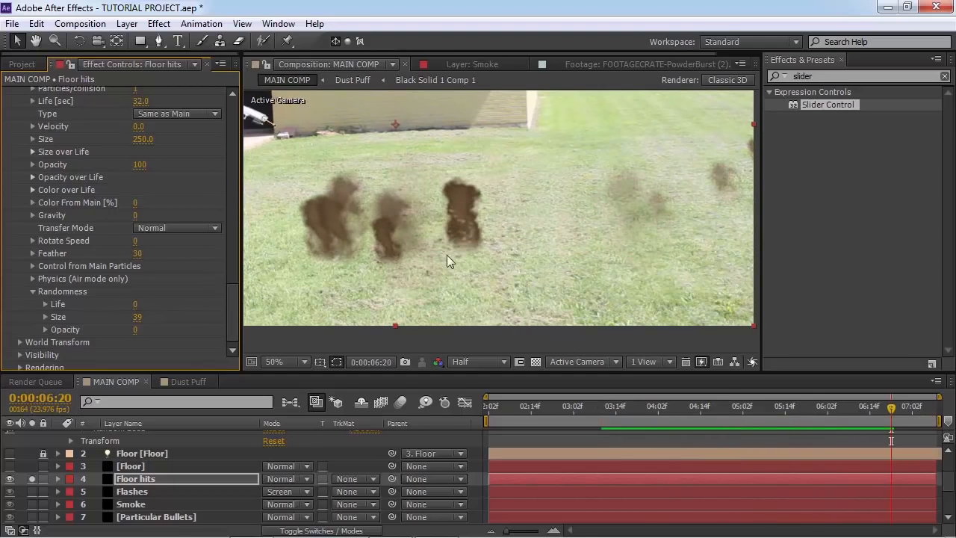
Set the main particles' Random Rotation to 15 and preview the tilted dust puffs
{"action": "scroll", "coordinate": [120, 302], "scroll_direction": "up", "scroll_amount": 3}
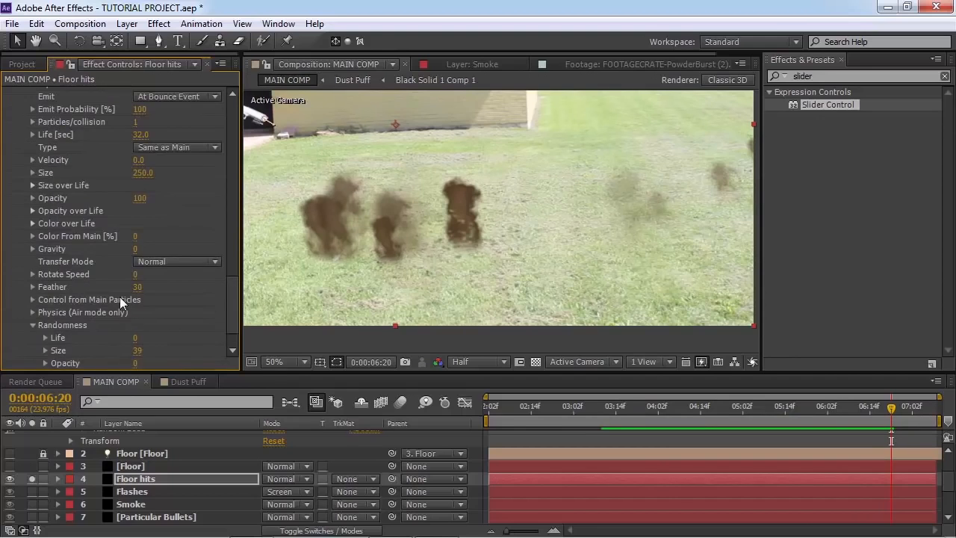
{"action": "scroll", "coordinate": [142, 305], "scroll_direction": "up", "scroll_amount": 10}
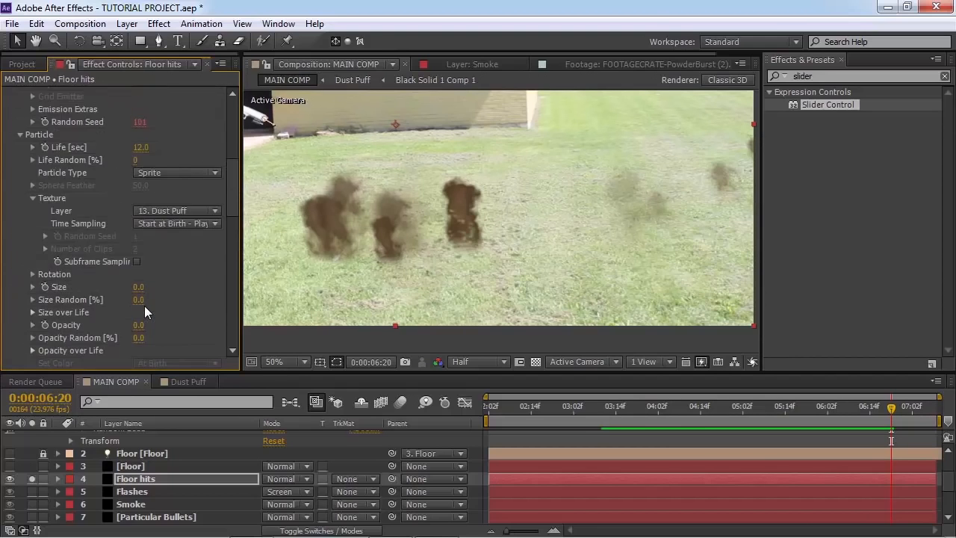
{"action": "scroll", "coordinate": [104, 265], "scroll_direction": "down", "scroll_amount": 3}
{"action": "left_click", "coordinate": [33, 275]}
{"action": "scroll", "coordinate": [35, 276], "scroll_direction": "down", "scroll_amount": 2}
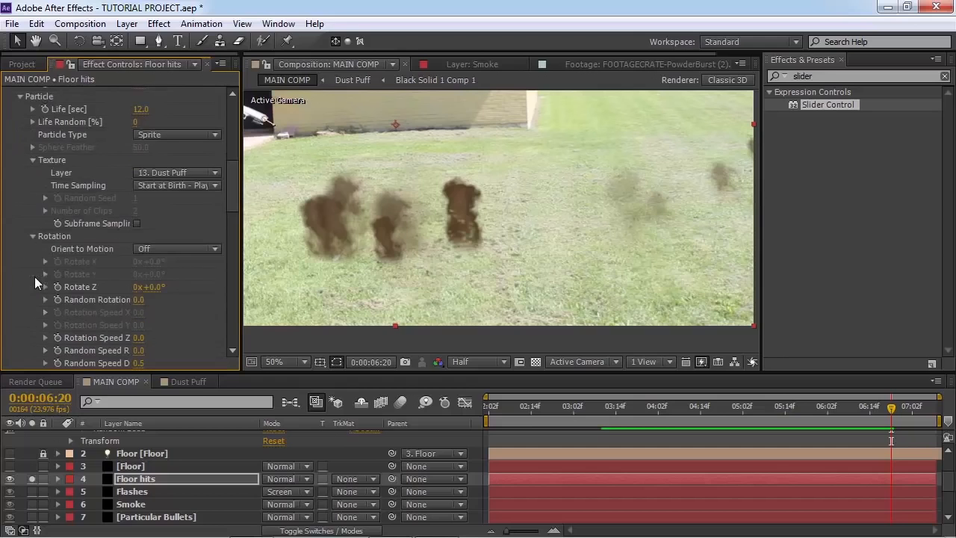
{"action": "left_click", "coordinate": [138, 300]}
{"action": "left_click_drag", "start_coordinate": [139, 300], "coordinate": [145, 298]}
{"action": "key", "text": "space"}
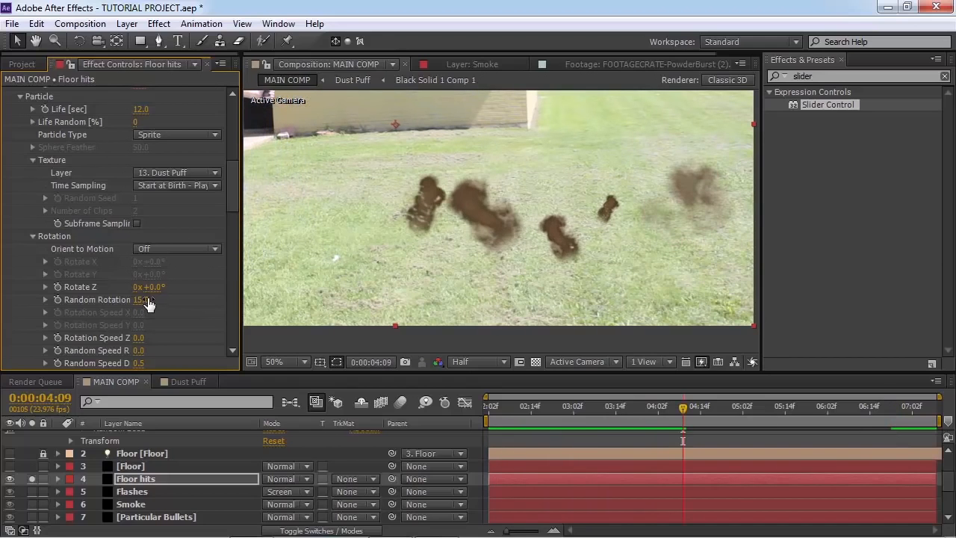
Reduce the particles' Random Rotation to 5 and preview the dust puffs
{"action": "mouse_move", "coordinate": [148, 303]}
{"action": "left_mouse_down"}
{"action": "mouse_move", "coordinate": [136, 306]}
{"action": "mouse_move", "coordinate": [148, 306]}
{"action": "left_mouse_up"}
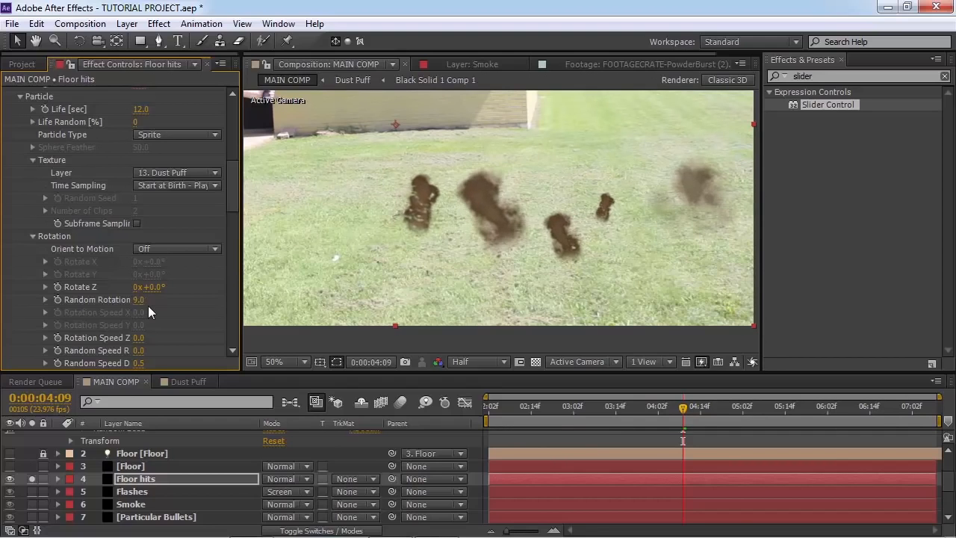
{"action": "left_click", "coordinate": [146, 305]}
{"action": "type", "text": "5"}
{"action": "key", "text": "Return"}
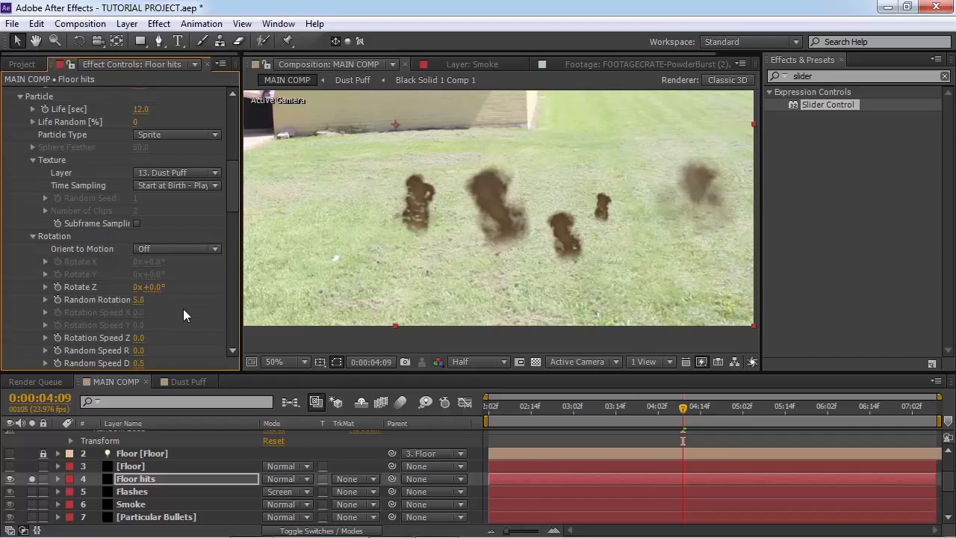
{"action": "key", "text": "space"}
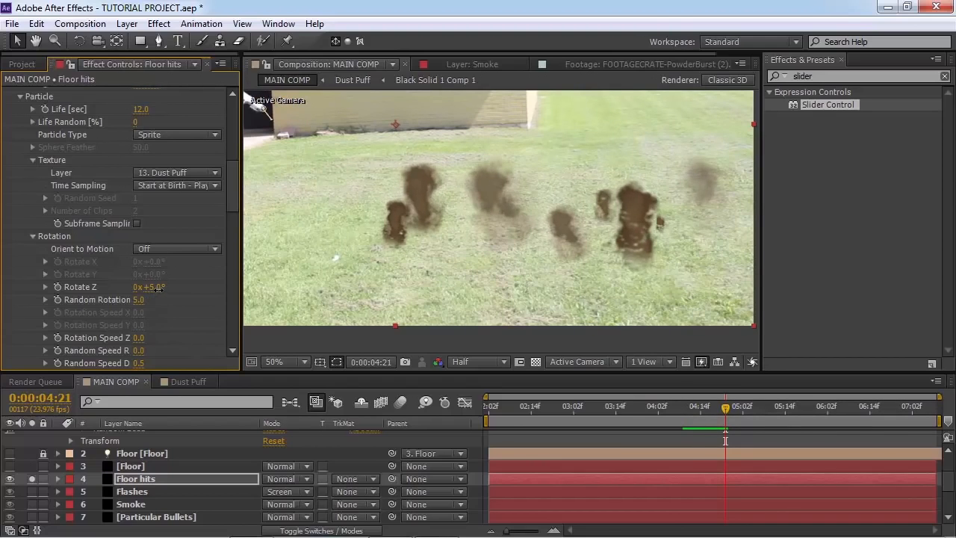
Set the particles' Rotate Z to 5°, preview the hits, and increase it to 7°
{"action": "left_click", "coordinate": [157, 288]}
{"action": "key", "text": "Return"}
{"action": "key", "text": "space"}
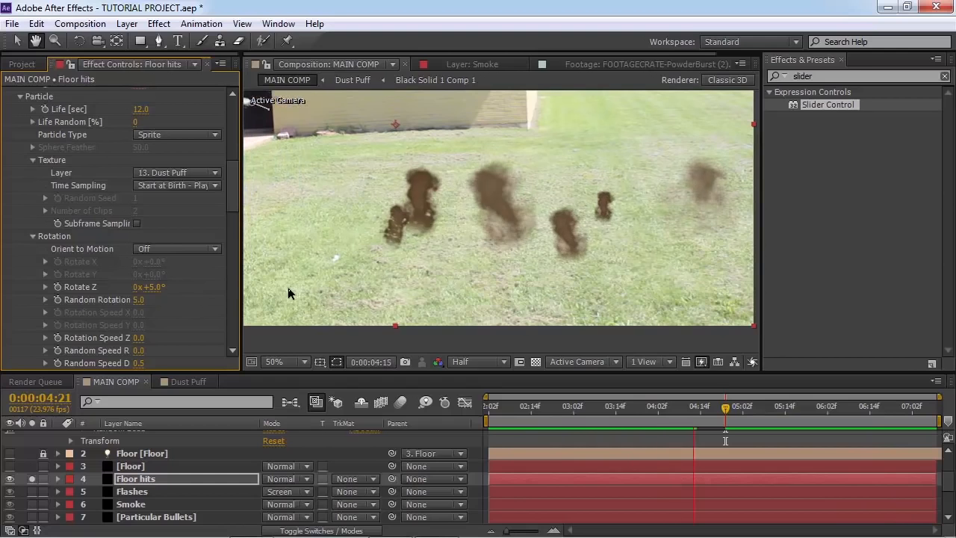
{"action": "key", "text": "space"}
{"action": "left_click_drag", "start_coordinate": [159, 292], "coordinate": [193, 301]}
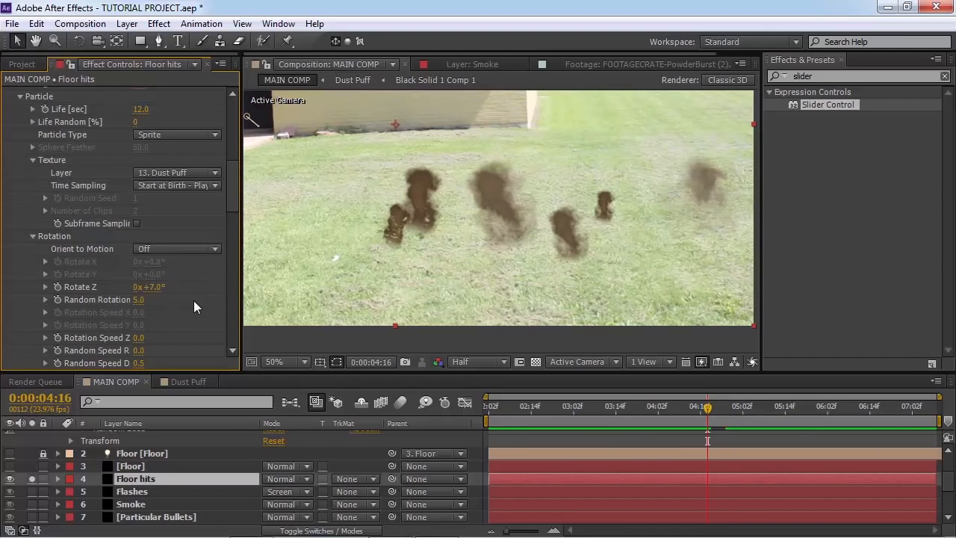
Set the Control layer's Random Seed slider to 124 and preview the full composition from the start
{"action": "key", "text": "space"}
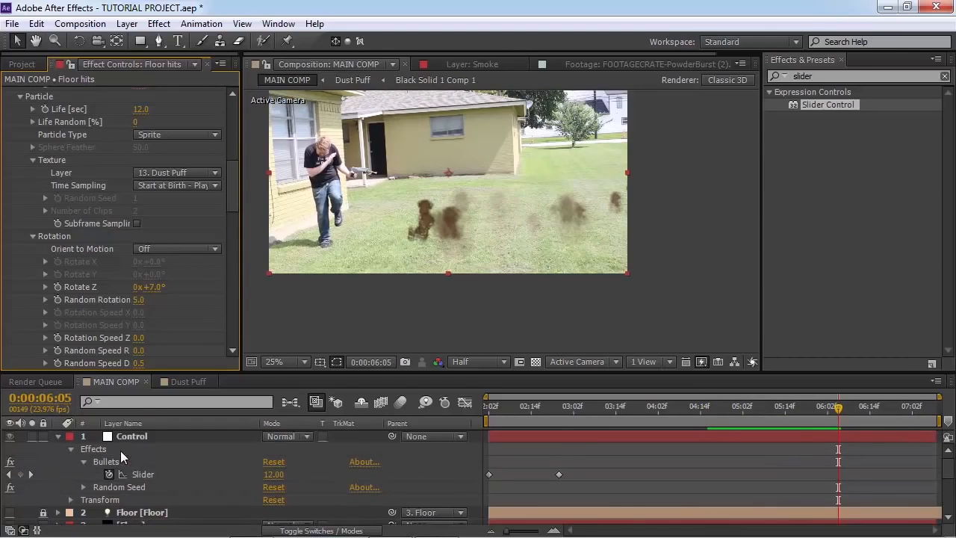
{"action": "left_click", "coordinate": [124, 437]}
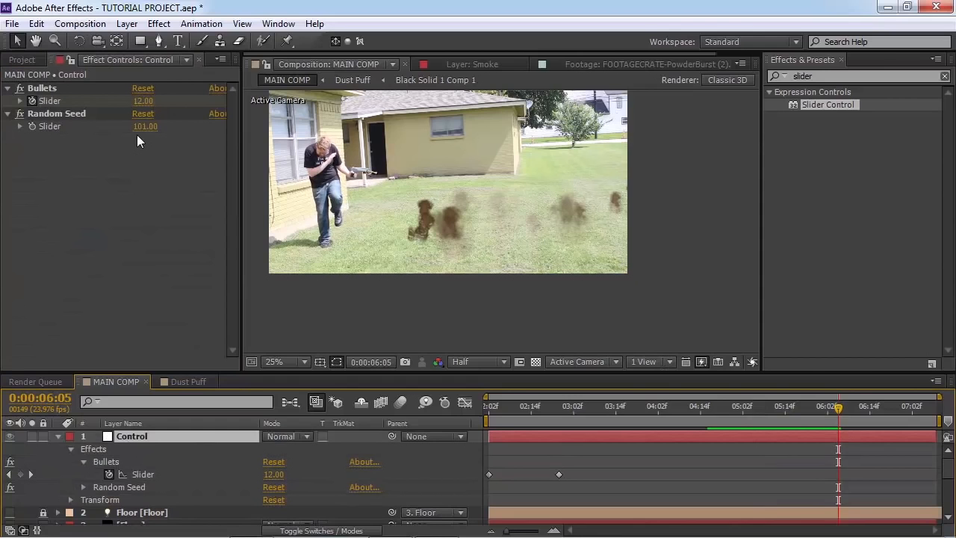
{"action": "left_click_drag", "start_coordinate": [141, 127], "coordinate": [158, 127]}
{"action": "left_click_drag", "start_coordinate": [588, 411], "coordinate": [450, 423]}
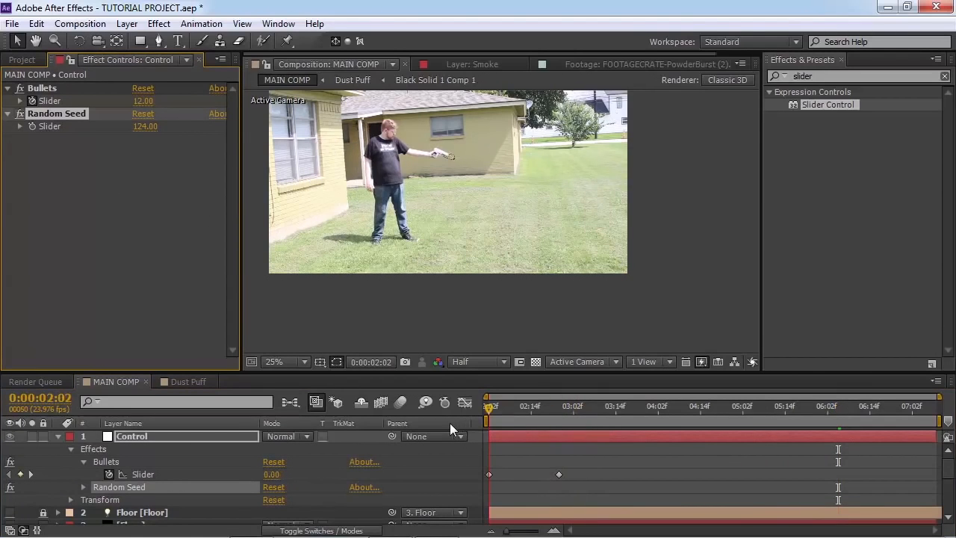
{"action": "left_click", "coordinate": [273, 364]}
{"action": "left_click", "coordinate": [316, 91]}
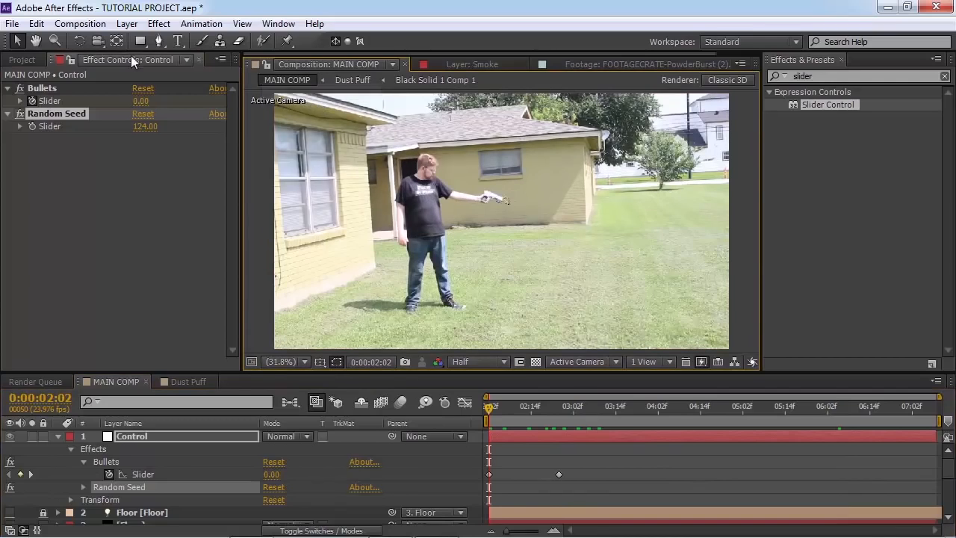
{"action": "left_click", "coordinate": [79, 24]}
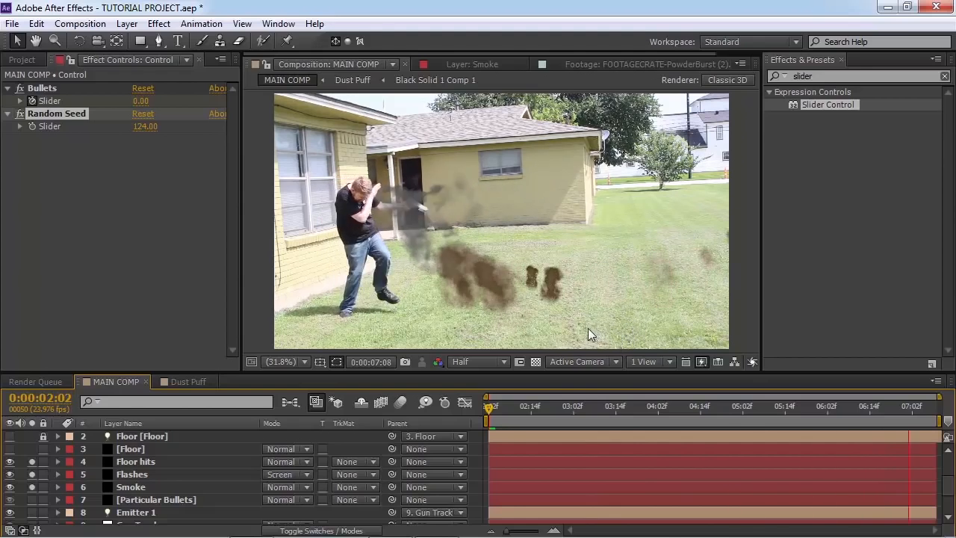
Duplicate the Floor hits layer as "Floor hits shadow" and place the copy directly below the Smoke layer
{"action": "left_click", "coordinate": [148, 461]}
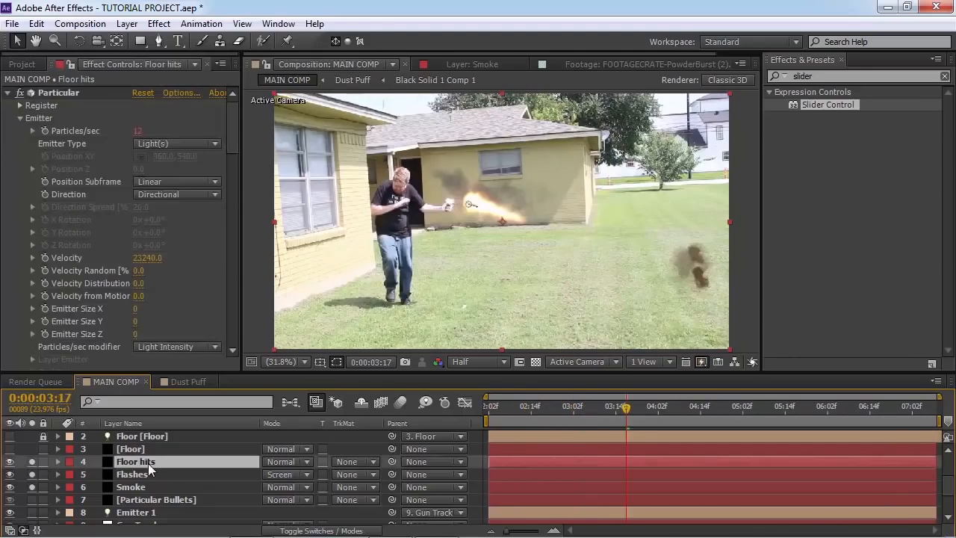
{"action": "key", "text": "ctrl+d"}
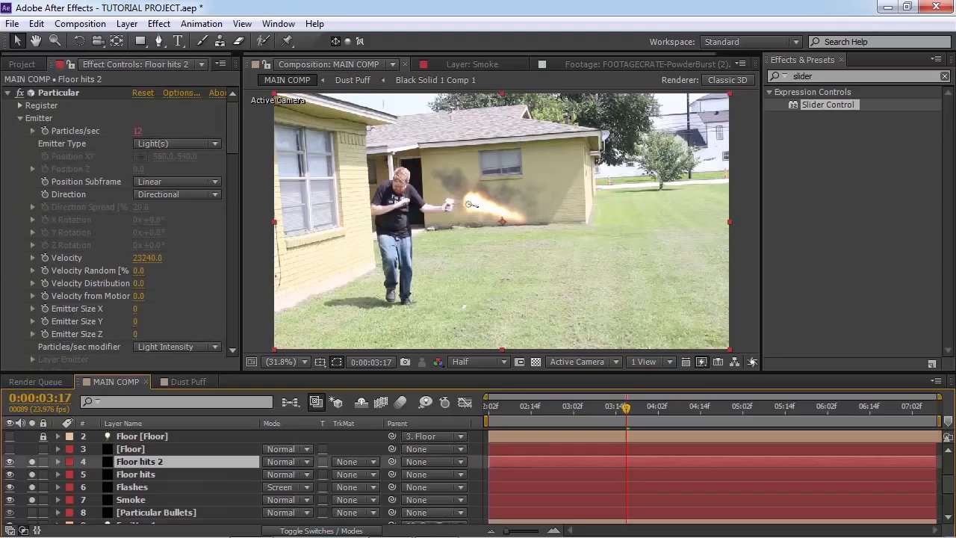
{"action": "key", "text": "Return"}
{"action": "type", "text": "s"}
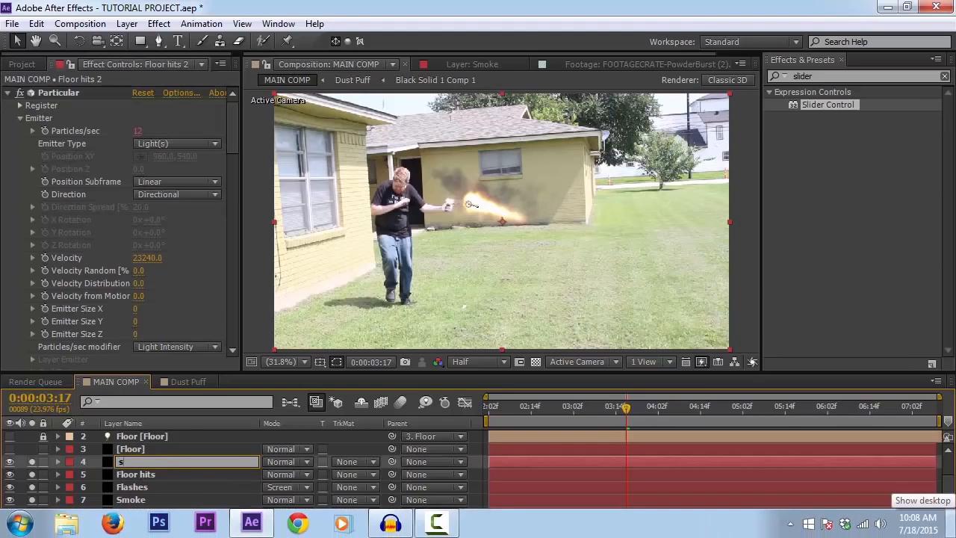
{"action": "type", "text": "loor hits shadow"}
{"action": "key", "text": "Return"}
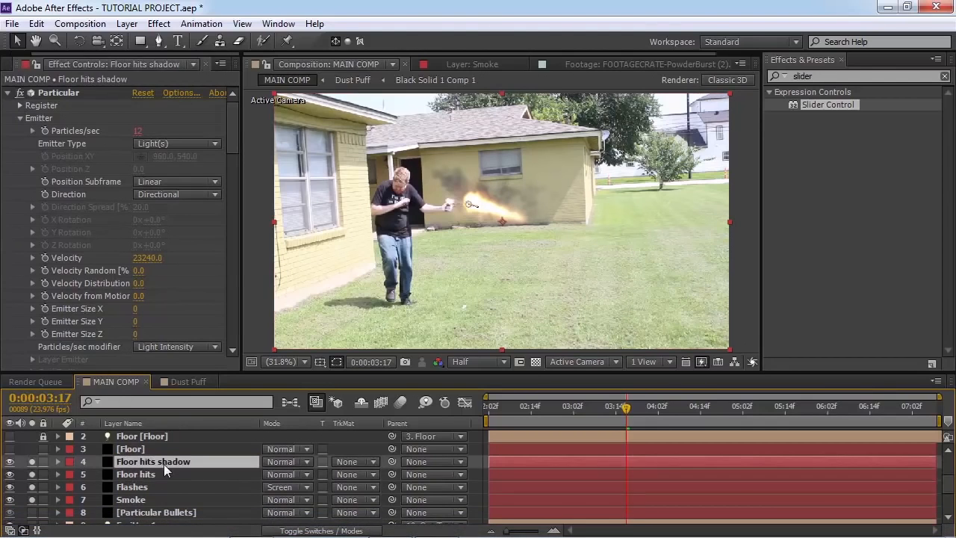
{"action": "left_click_drag", "start_coordinate": [158, 463], "coordinate": [161, 508]}
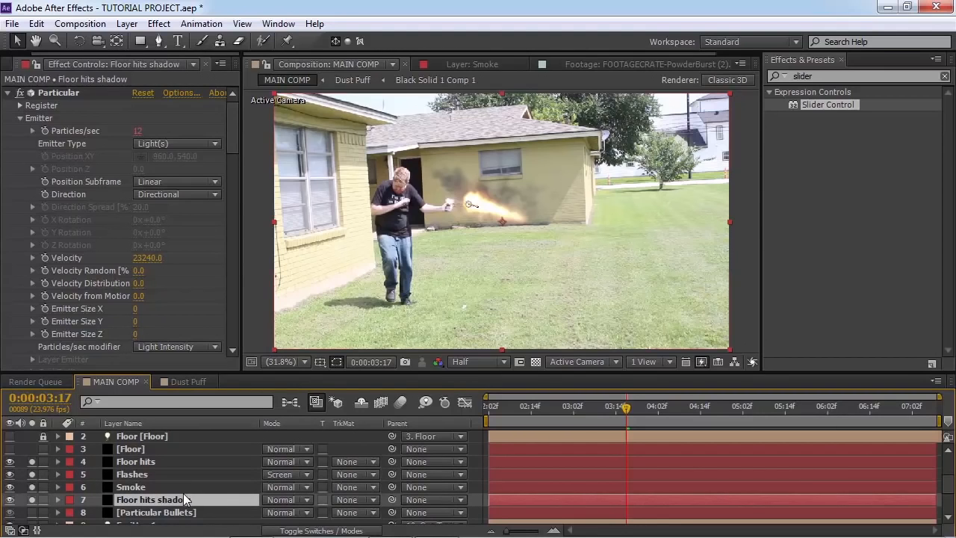
Change the Floor hits shadow layer's Particle Type to Textured Polygon and preview the hits
{"action": "scroll", "coordinate": [176, 194], "scroll_direction": "down", "scroll_amount": 8}
{"action": "left_click", "coordinate": [176, 180]}
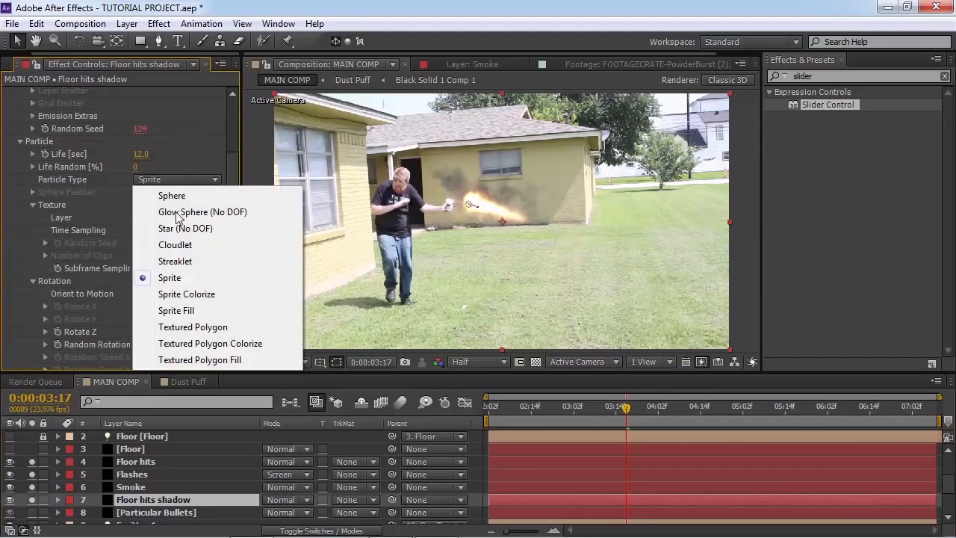
{"action": "left_click", "coordinate": [202, 328]}
{"action": "key", "text": "space"}
Set the shadow particles' Random Rotation to 0
{"action": "scroll", "coordinate": [175, 338], "scroll_direction": "down", "scroll_amount": 2}
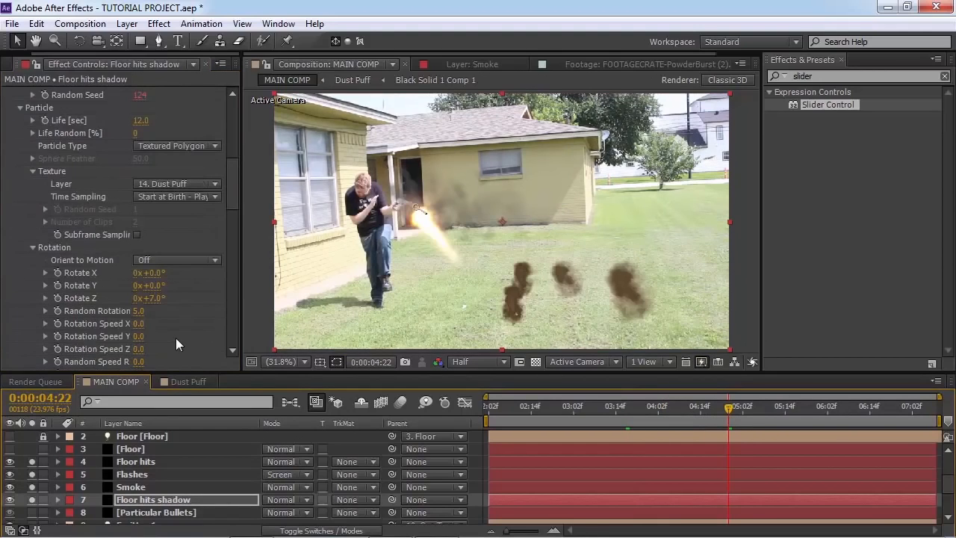
{"action": "left_click", "coordinate": [138, 311]}
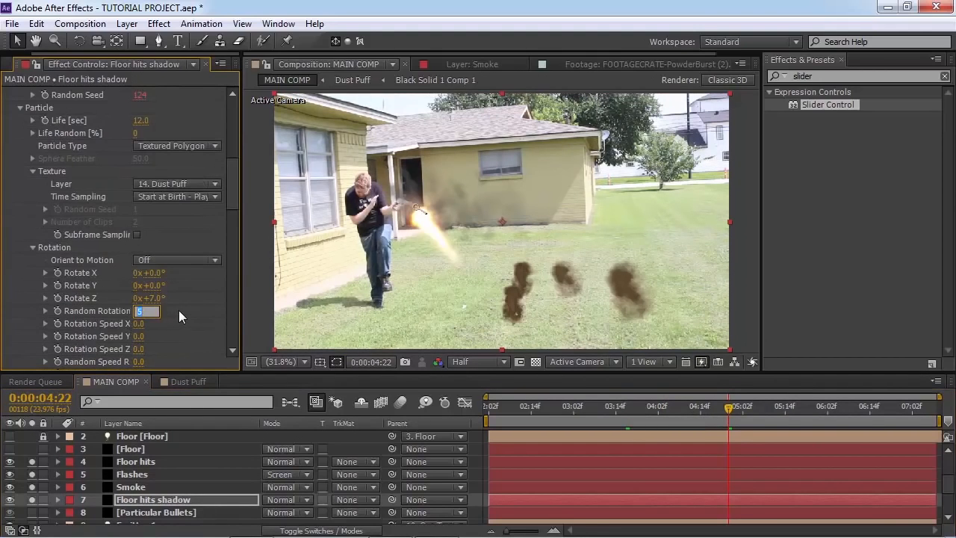
{"action": "type", "text": "0"}
{"action": "key", "text": "Return"}
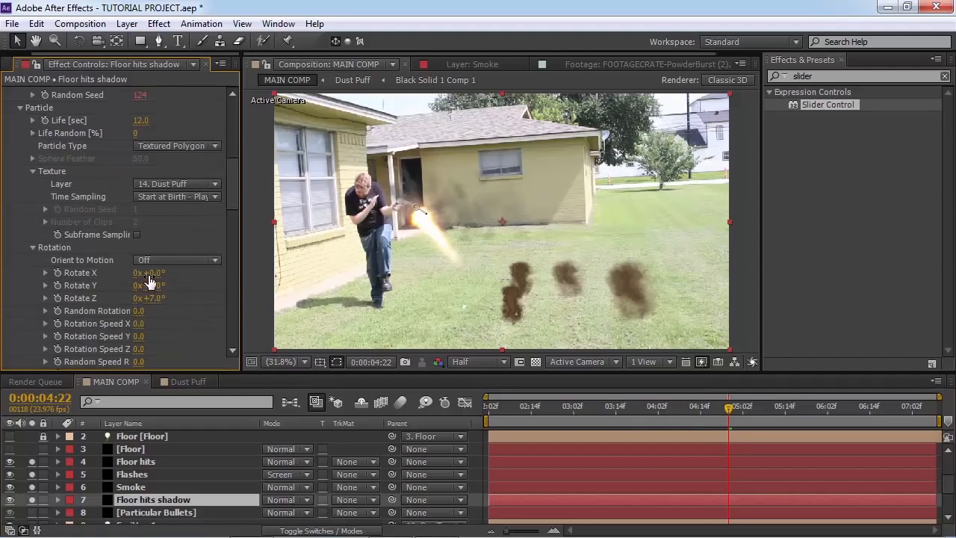
Set the shadow particles' Rotate X to 90° and inspect the flattened puffs on the grass
{"action": "left_click_drag", "start_coordinate": [148, 274], "coordinate": [187, 272]}
{"action": "left_click", "coordinate": [156, 273]}
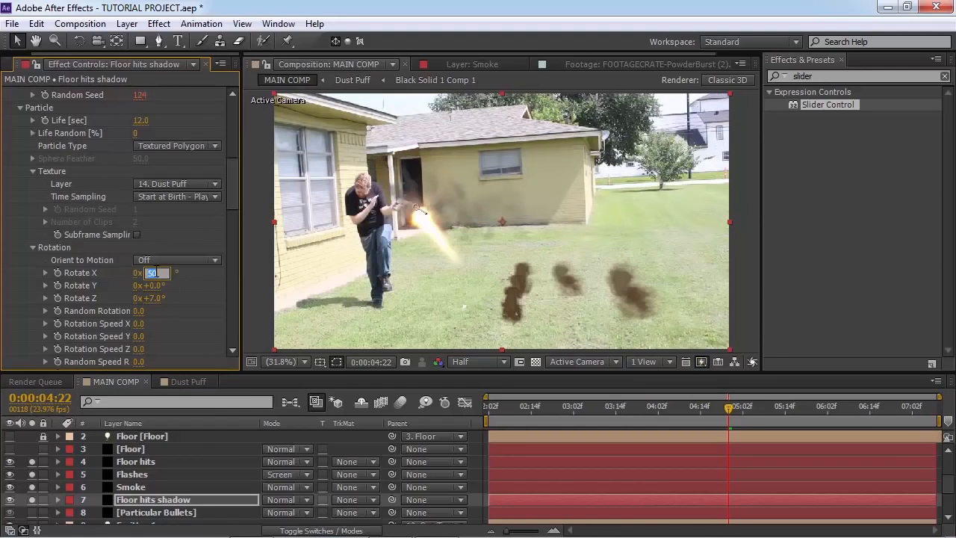
{"action": "scroll", "coordinate": [606, 314], "scroll_direction": "up", "scroll_amount": 4}
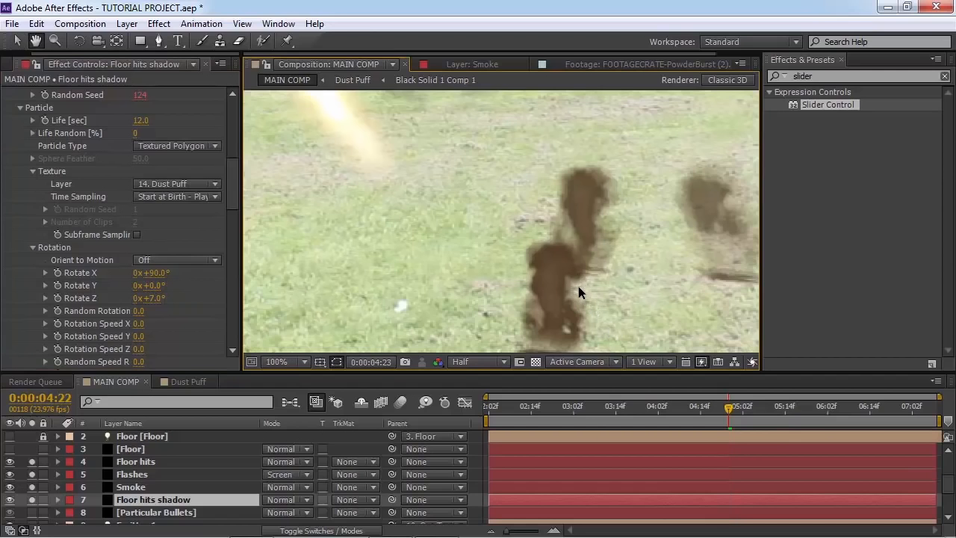
{"action": "scroll", "coordinate": [581, 294], "scroll_direction": "down", "scroll_amount": 2}
{"action": "left_click_drag", "start_coordinate": [535, 284], "coordinate": [598, 284]}
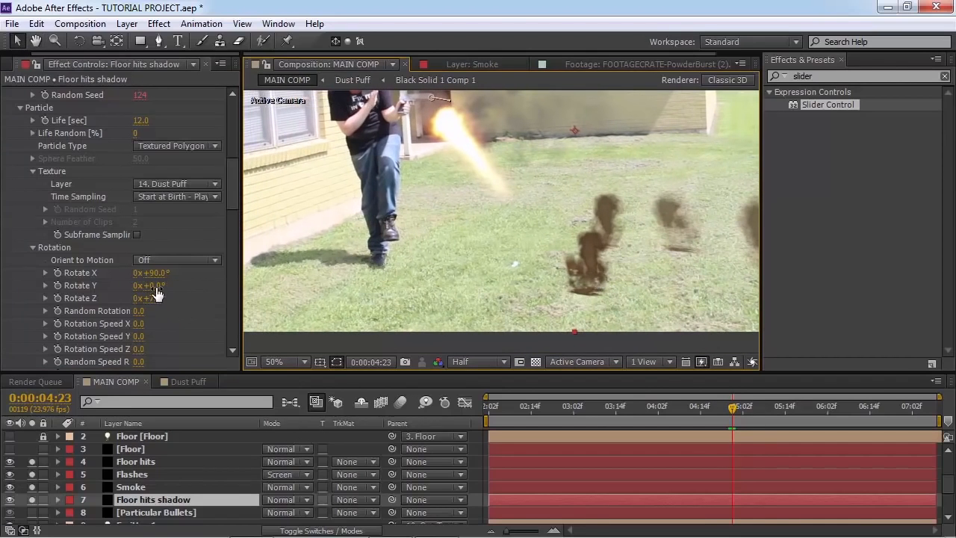
Set the shadow particles' Rotate Y to 49° and preview the direction of the cast shadows
{"action": "mouse_move", "coordinate": [157, 285]}
{"action": "left_mouse_down"}
{"action": "mouse_move", "coordinate": [177, 285]}
{"action": "mouse_move", "coordinate": [159, 285]}
{"action": "mouse_move", "coordinate": [168, 284]}
{"action": "left_mouse_up"}
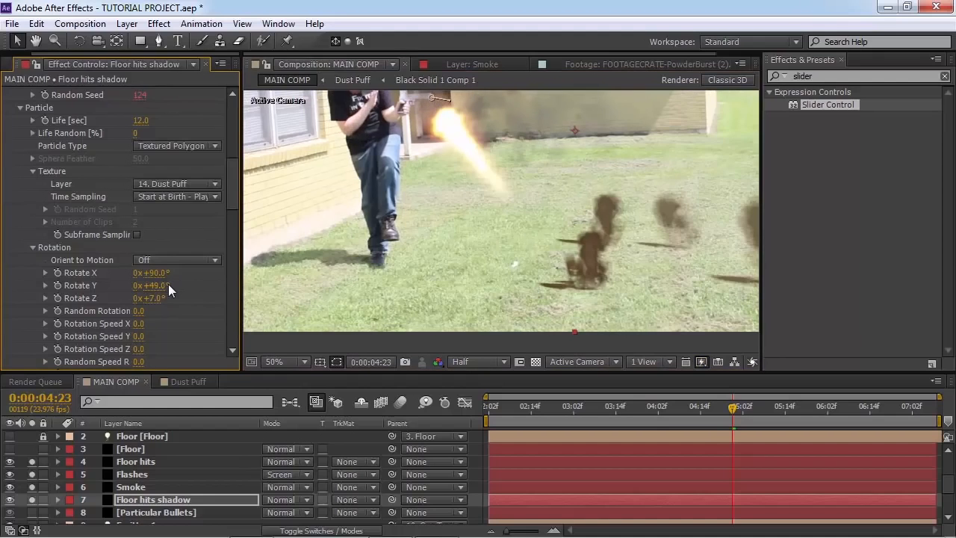
{"action": "key", "text": "h"}
{"action": "key", "text": "space"}
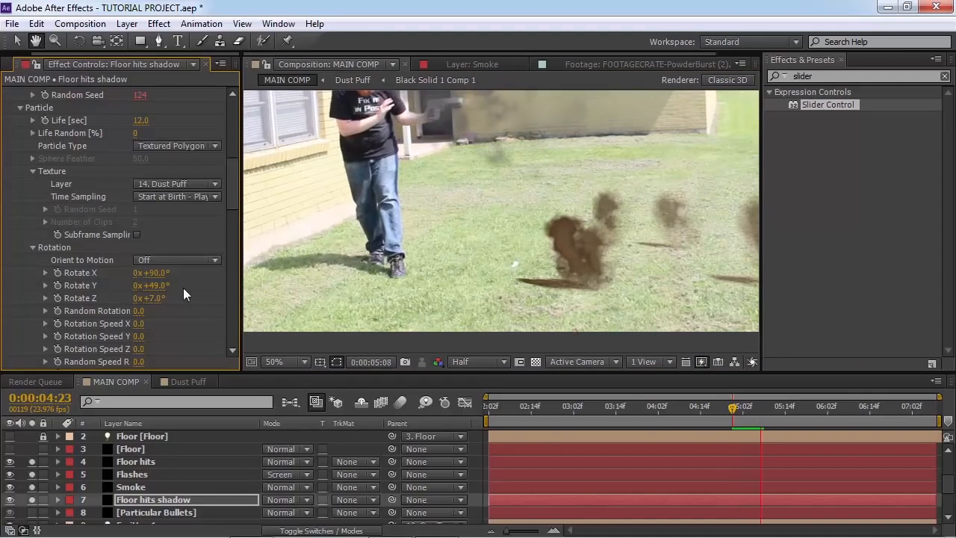
Apply a Fill effect to the Floor hits shadow layer, sample its color from the actor's shadow on the grass, and preview it
{"action": "scroll", "coordinate": [194, 292], "scroll_direction": "up", "scroll_amount": 10}
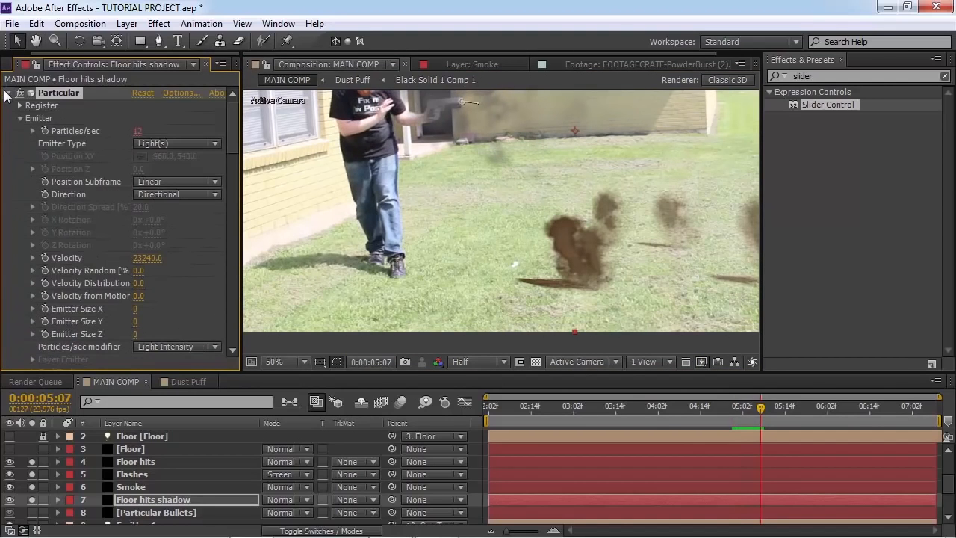
{"action": "left_click", "coordinate": [6, 92]}
{"action": "left_click", "coordinate": [855, 76]}
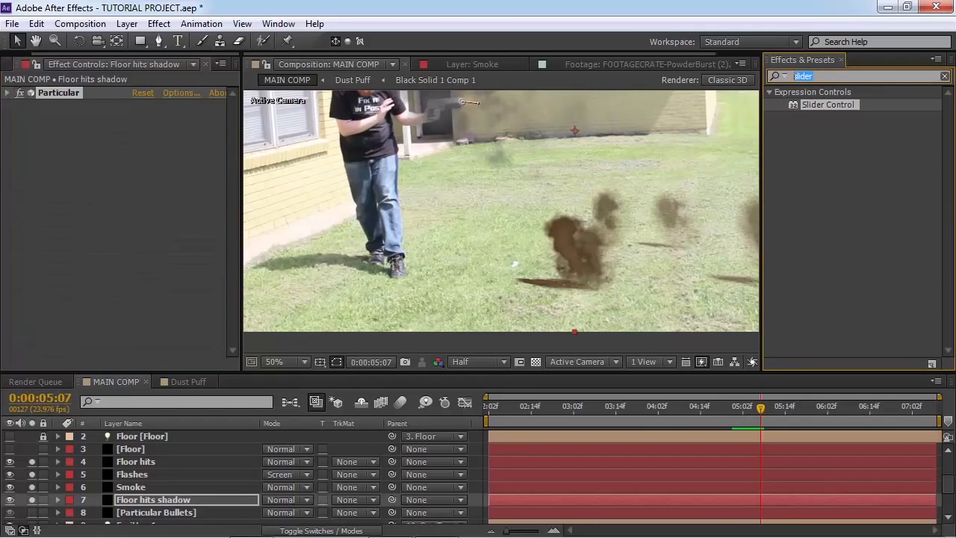
{"action": "type", "text": "fill"}
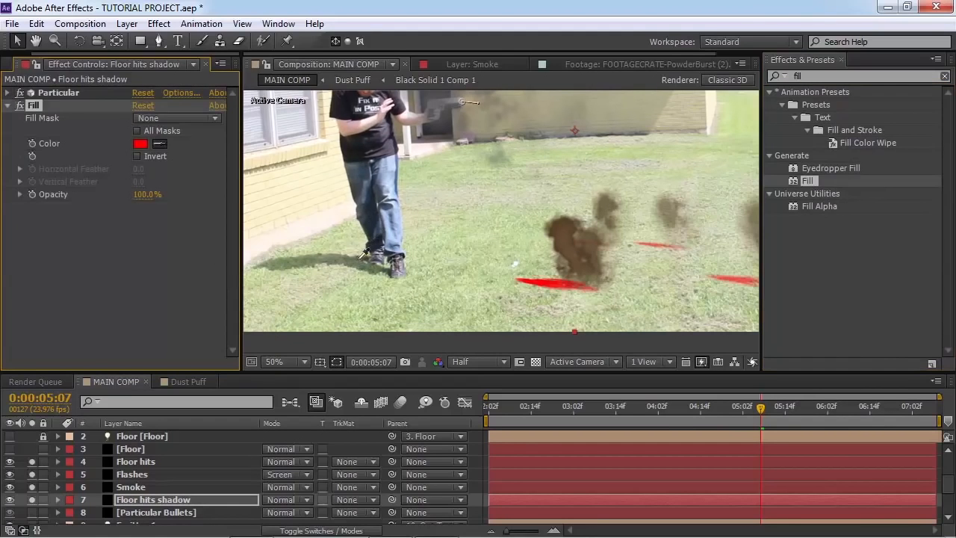
{"action": "left_click", "coordinate": [369, 262]}
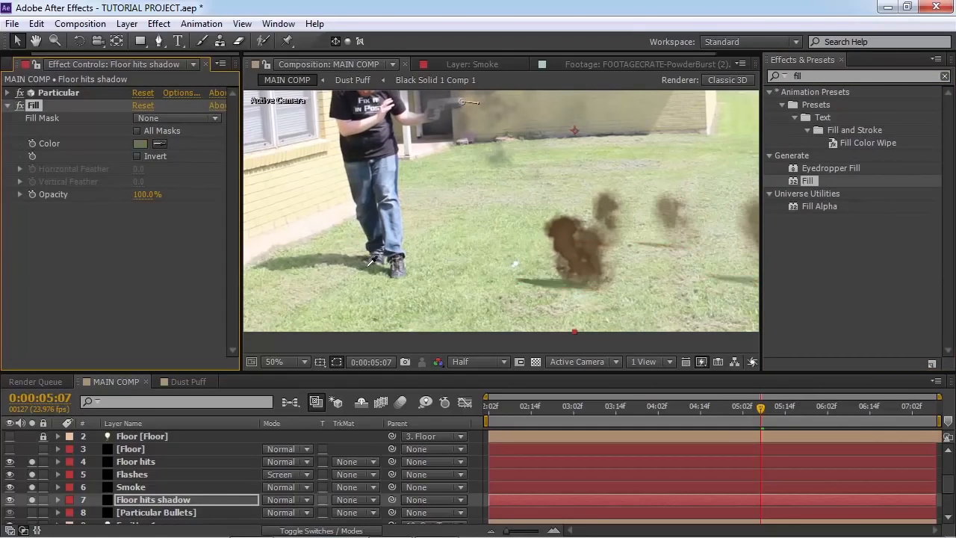
{"action": "key", "text": "space"}
{"action": "left_click_drag", "start_coordinate": [660, 283], "coordinate": [683, 272]}
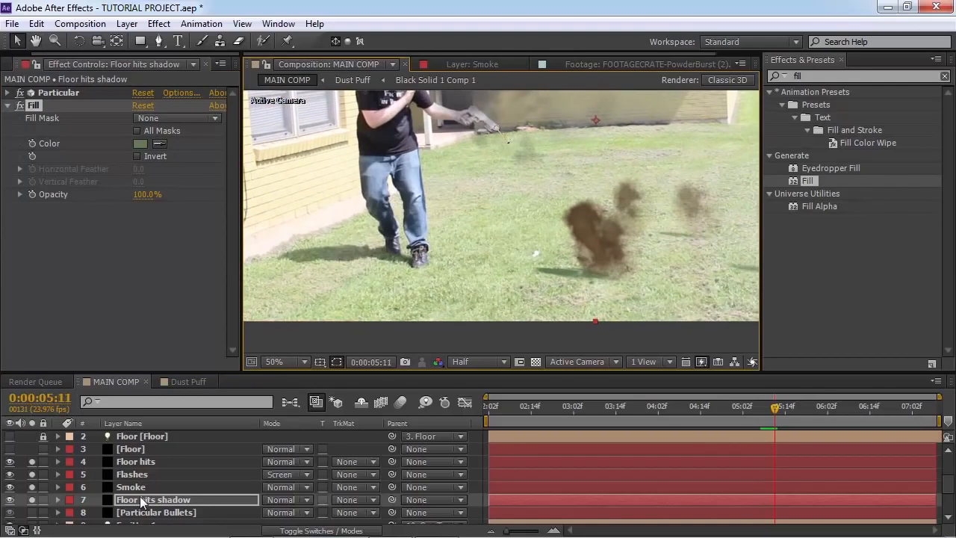
Try the Darken blending mode on the Floor hits shadow layer and inspect the shadows
{"action": "scroll", "coordinate": [160, 471], "scroll_direction": "down", "scroll_amount": 3}
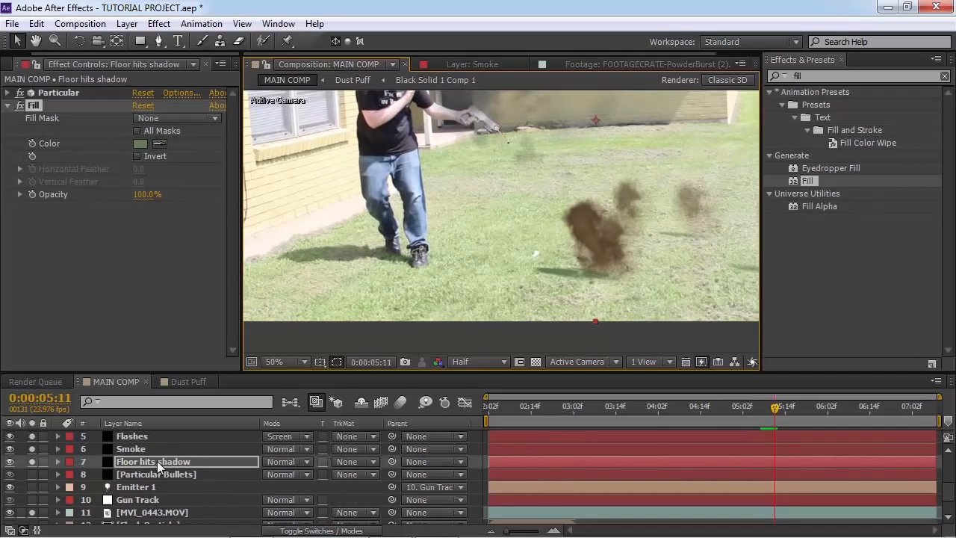
{"action": "left_click", "coordinate": [295, 460]}
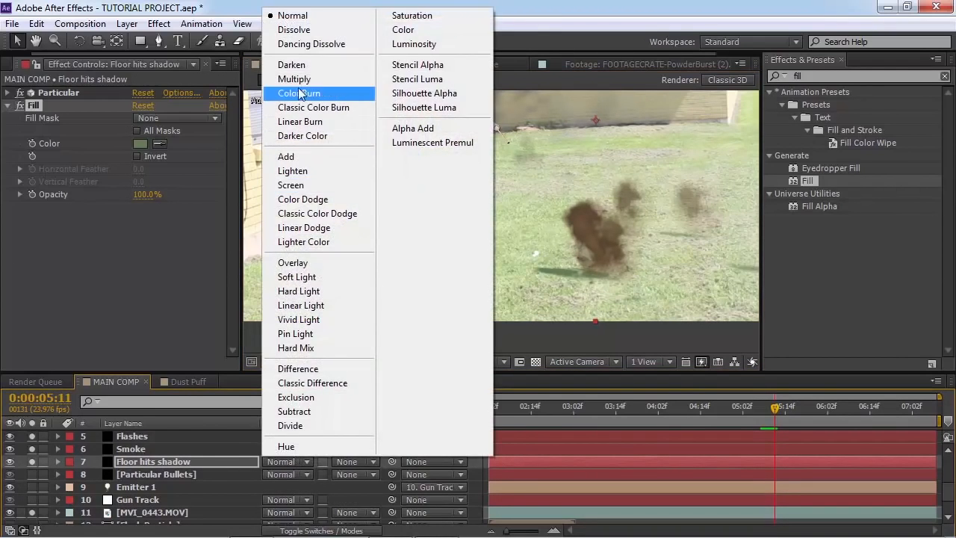
{"action": "left_click", "coordinate": [295, 64]}
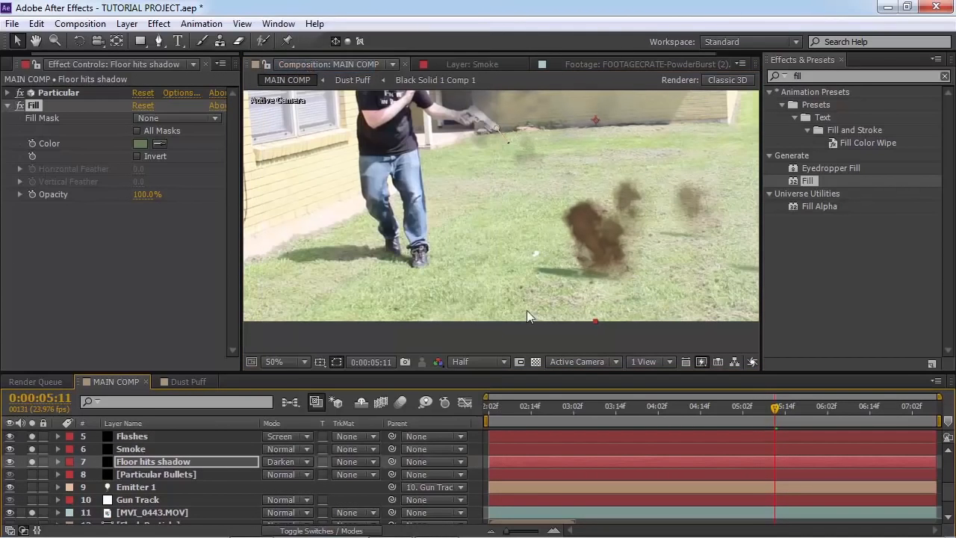
{"action": "left_click", "coordinate": [504, 337]}
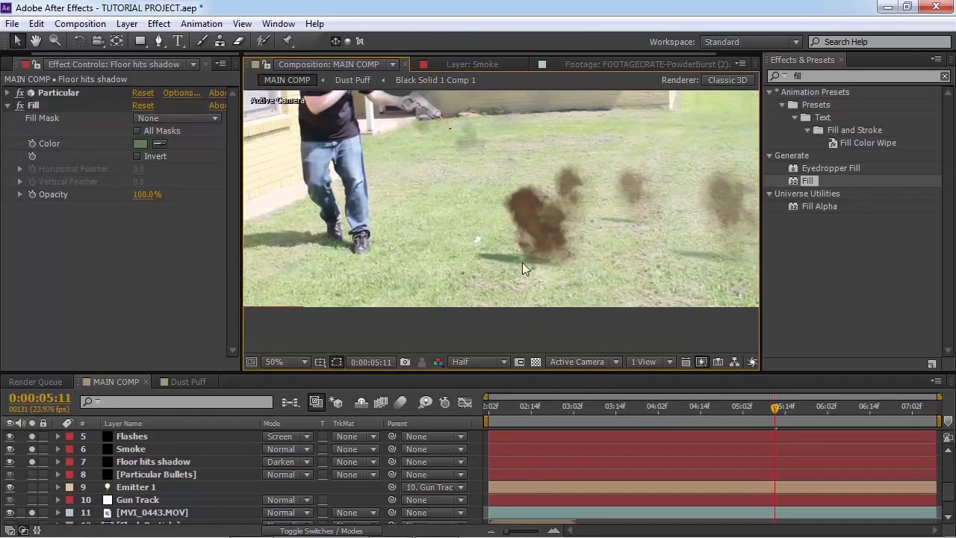
Set the Floor hits shadow layer's blending mode to Multiply and inspect the shadows against the actor's own
{"action": "left_click", "coordinate": [282, 462]}
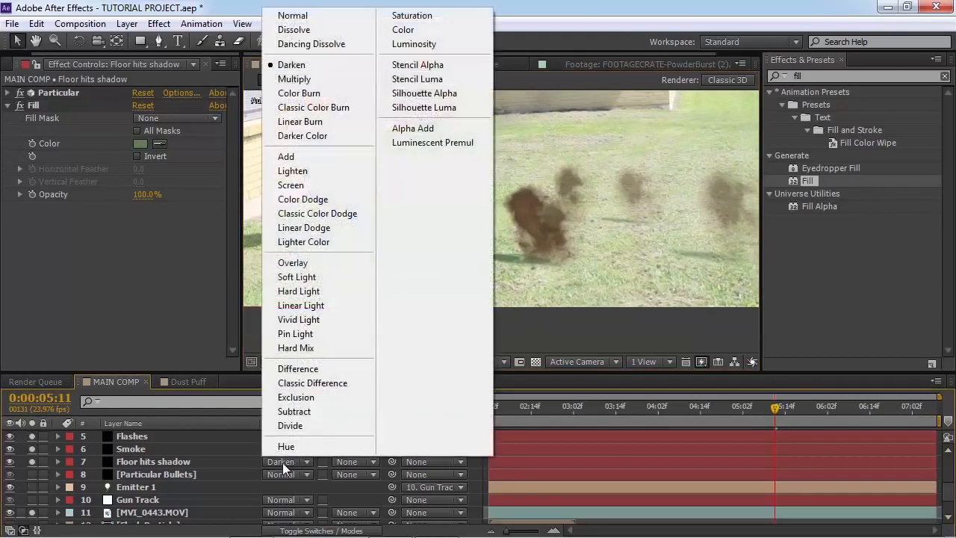
{"action": "left_click", "coordinate": [316, 75]}
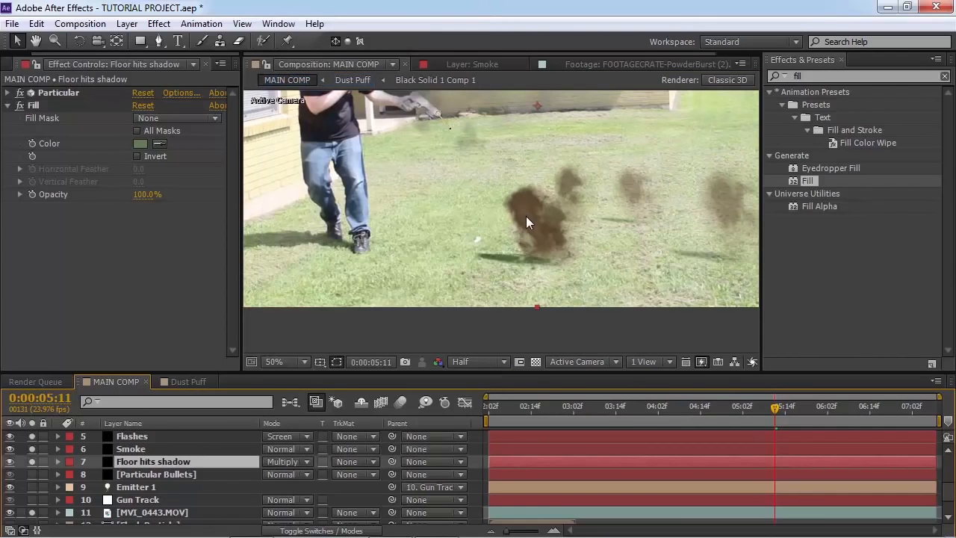
{"action": "scroll", "coordinate": [519, 264], "scroll_direction": "up", "scroll_amount": 1}
{"action": "scroll", "coordinate": [492, 280], "scroll_direction": "down", "scroll_amount": 1}
{"action": "key", "text": "space"}
{"action": "left_click_drag", "start_coordinate": [507, 281], "coordinate": [563, 284]}
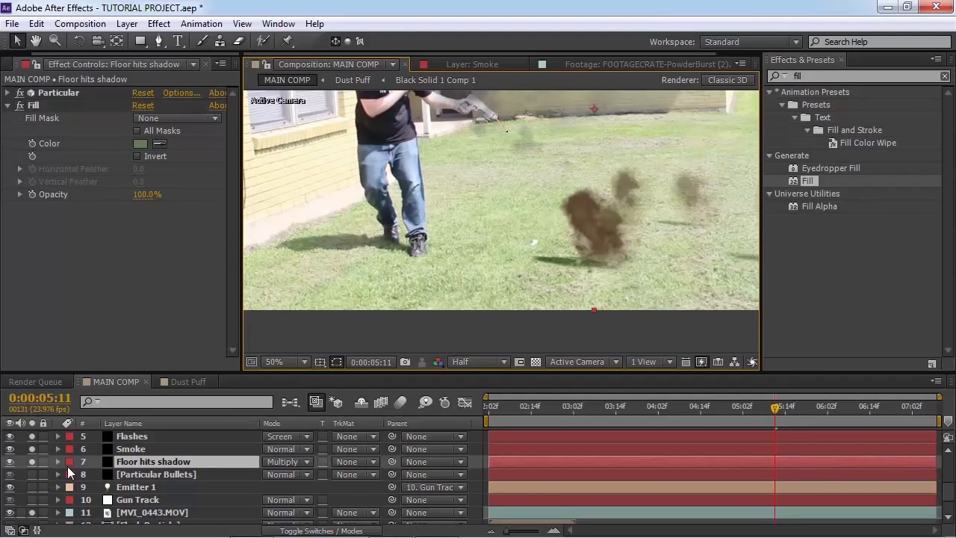
Lower the Floor hits shadow layer's opacity to 88% and review the hits at 0:00:04:09
{"action": "key", "text": "t"}
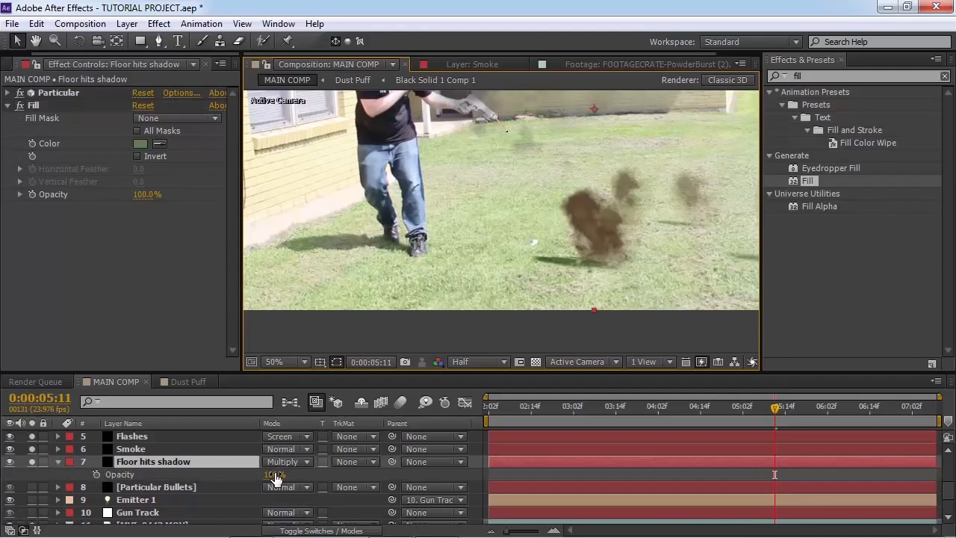
{"action": "left_click_drag", "start_coordinate": [273, 474], "coordinate": [270, 482]}
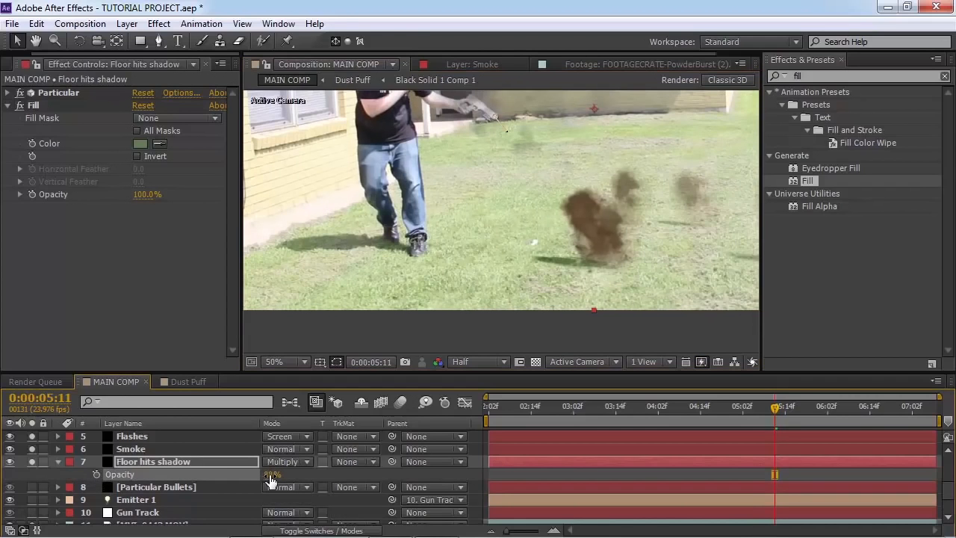
{"action": "left_click", "coordinate": [322, 470]}
{"action": "scroll", "coordinate": [553, 259], "scroll_direction": "down", "scroll_amount": 2}
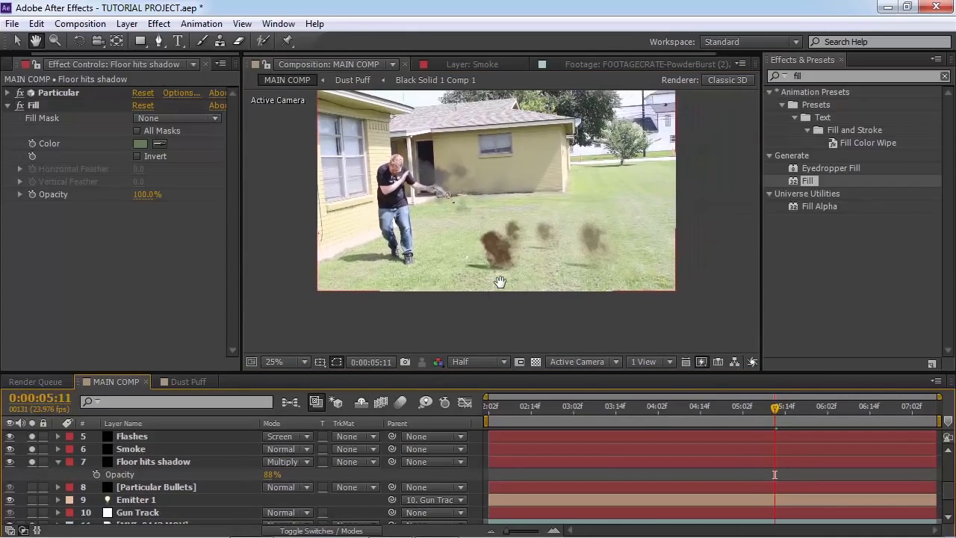
{"action": "left_click_drag", "start_coordinate": [526, 415], "coordinate": [682, 415]}
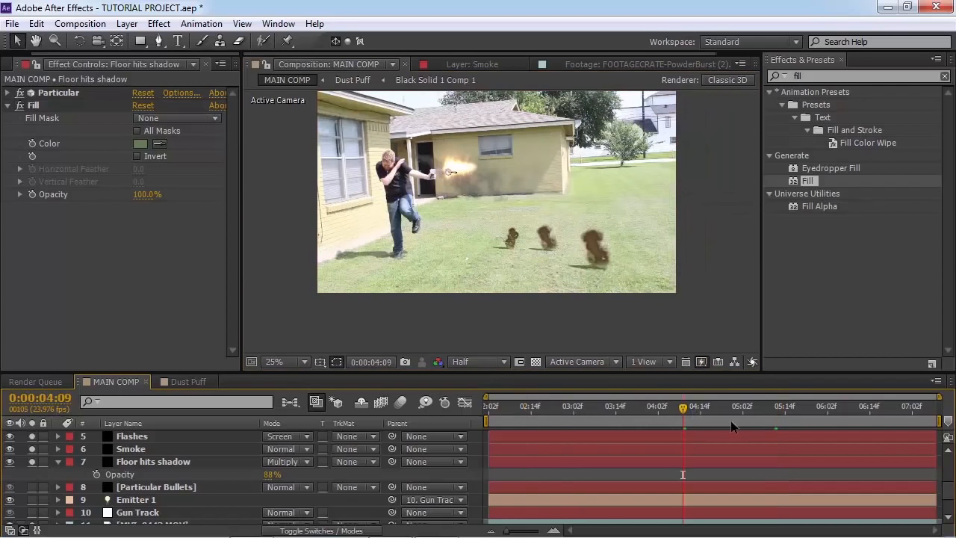
Preview the floor hits with their shadows in the later part of the shot, ending at 0:00:05:20
{"action": "key", "text": "space"}
{"action": "left_click", "coordinate": [761, 411]}
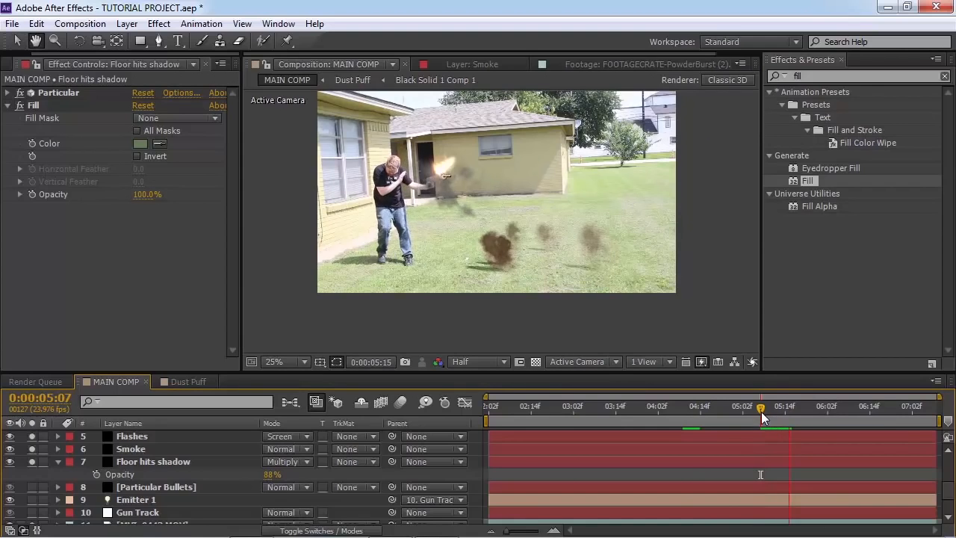
{"action": "left_click_drag", "start_coordinate": [770, 408], "coordinate": [808, 413]}
Open the hole composition and add a copy of the EarthquakeHole footage with its effects disabled and the other layers hidden
{"action": "left_click", "coordinate": [6, 65]}
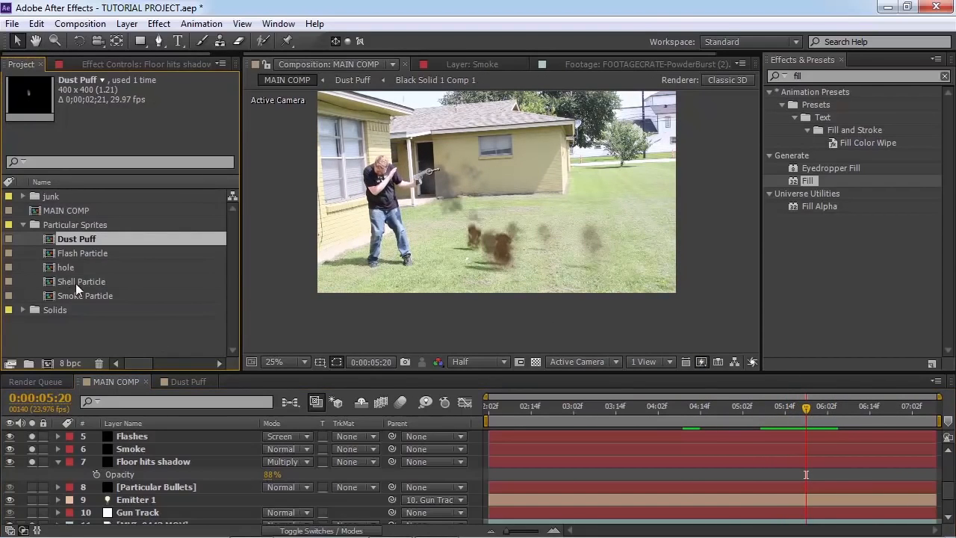
{"action": "double_click", "coordinate": [65, 263]}
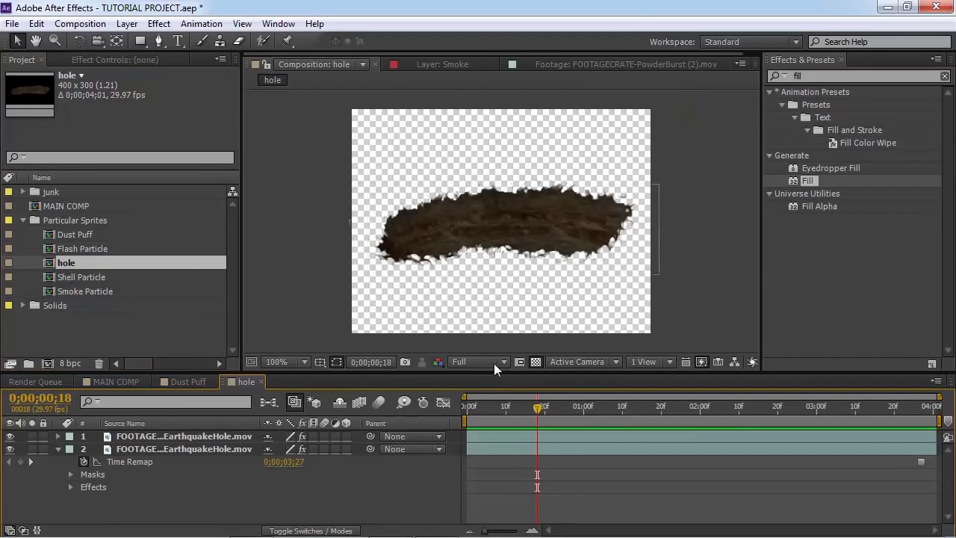
{"action": "left_click_drag", "start_coordinate": [519, 411], "coordinate": [542, 411]}
{"action": "key", "text": "ctrl+v"}
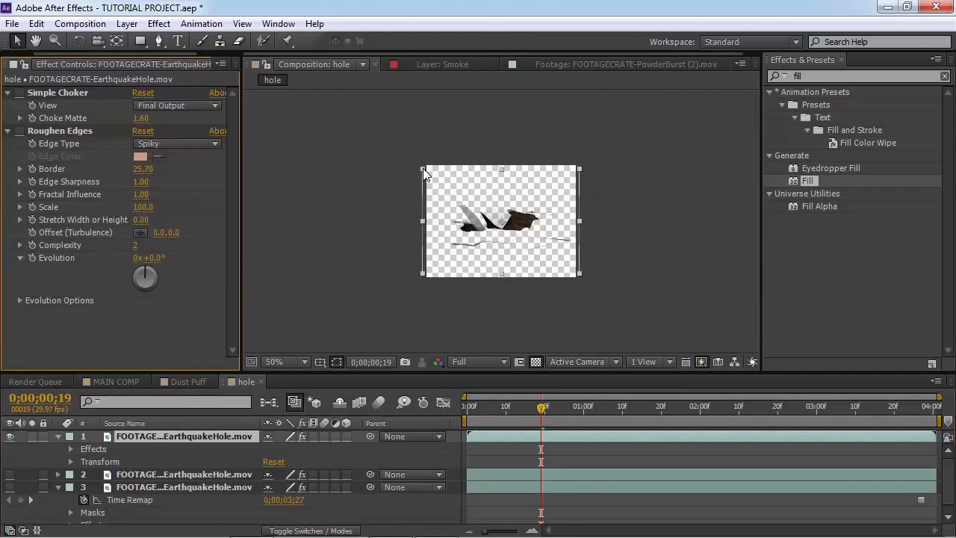
{"action": "left_click", "coordinate": [648, 304]}
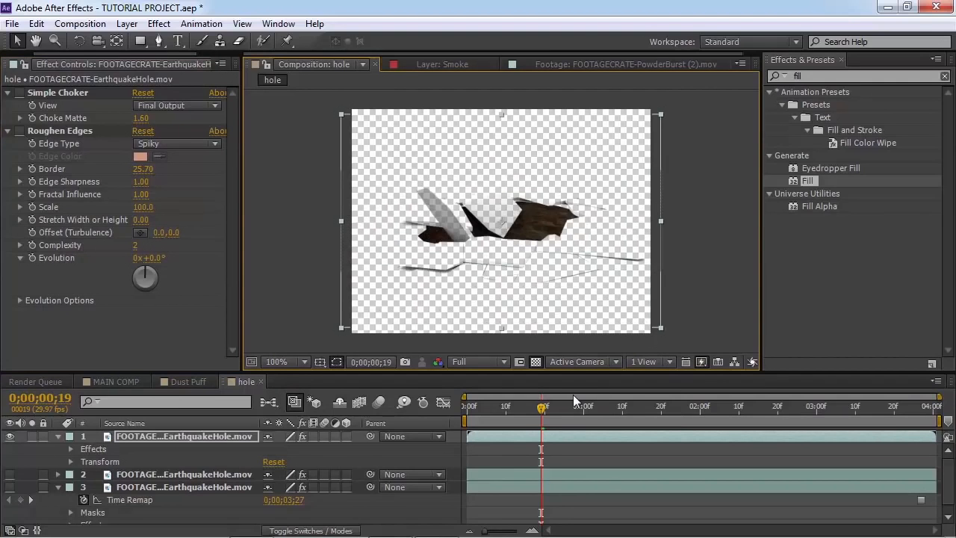
Play and scrub the unprocessed EarthquakeHole footage to examine how the ground breaks open
{"action": "left_click_drag", "start_coordinate": [531, 413], "coordinate": [414, 419]}
{"action": "key", "text": "space"}
{"action": "key", "text": "space"}
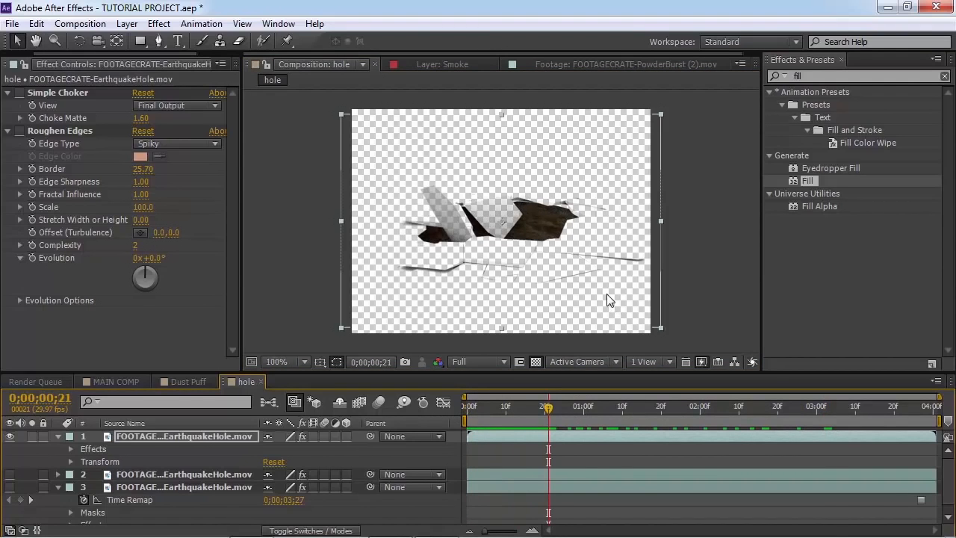
{"action": "scroll", "coordinate": [605, 293], "scroll_direction": "up", "scroll_amount": 1}
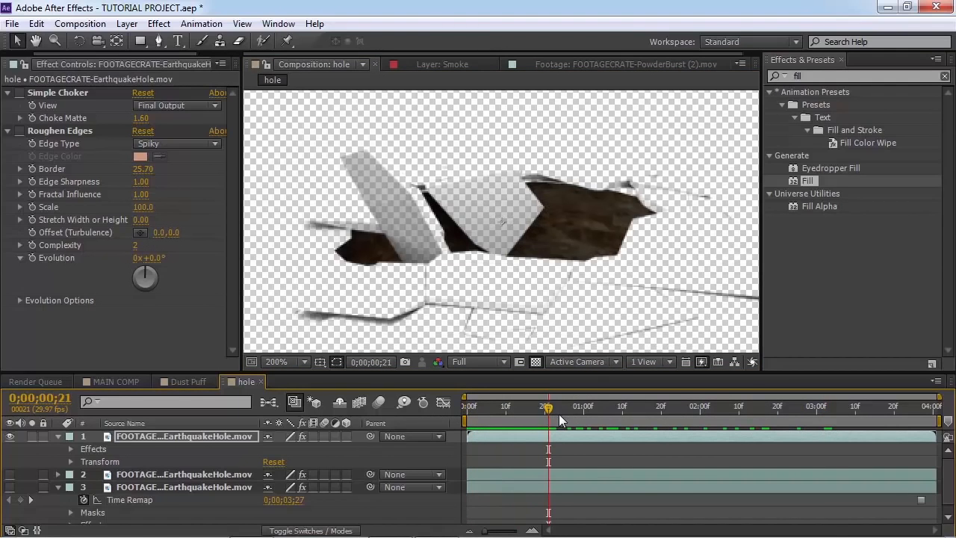
{"action": "left_click_drag", "start_coordinate": [559, 414], "coordinate": [494, 430]}
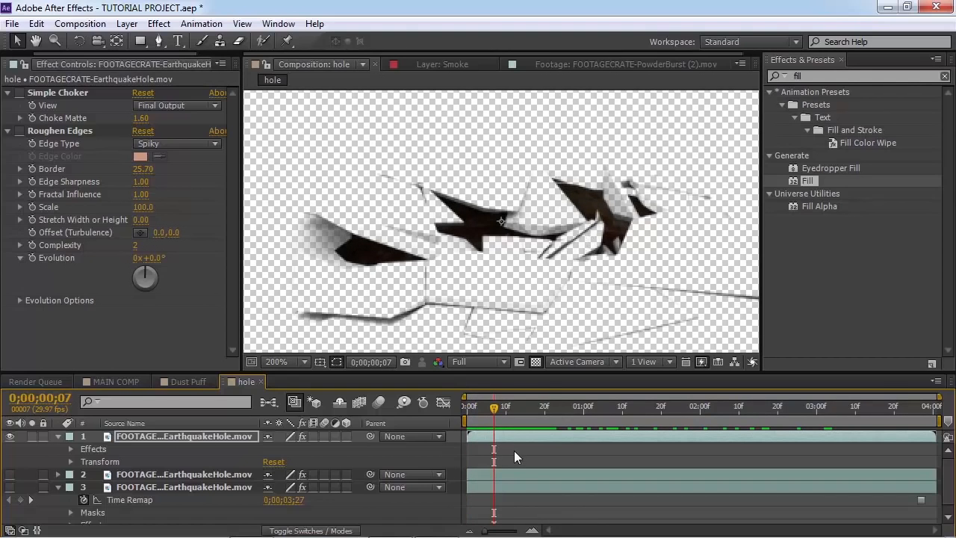
Freeze the copied EarthquakeHole layer at 0;00;03;01, where the hole is fully open
{"action": "left_click_drag", "start_coordinate": [495, 417], "coordinate": [821, 439]}
{"action": "right_click", "coordinate": [202, 436]}
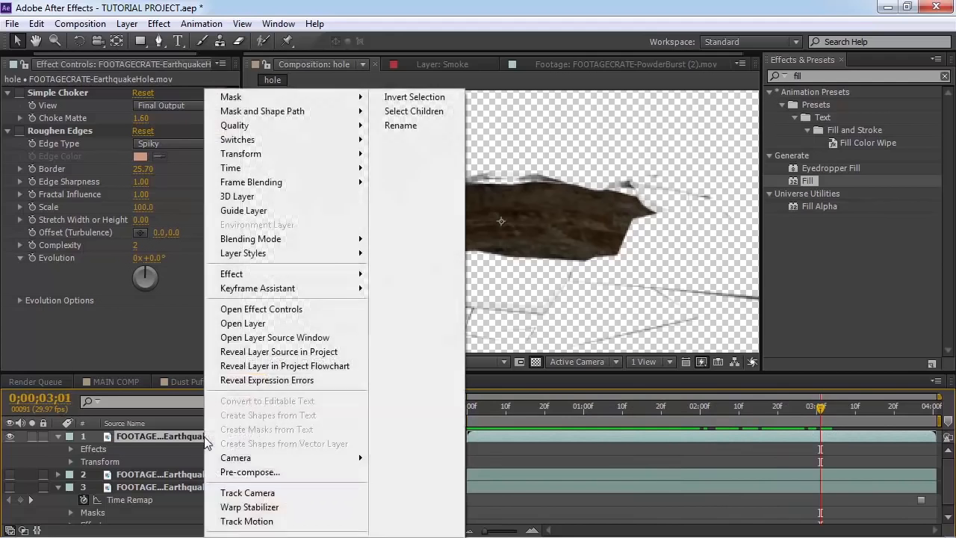
{"action": "mouse_move", "coordinate": [314, 168]}
{"action": "left_click", "coordinate": [417, 219]}
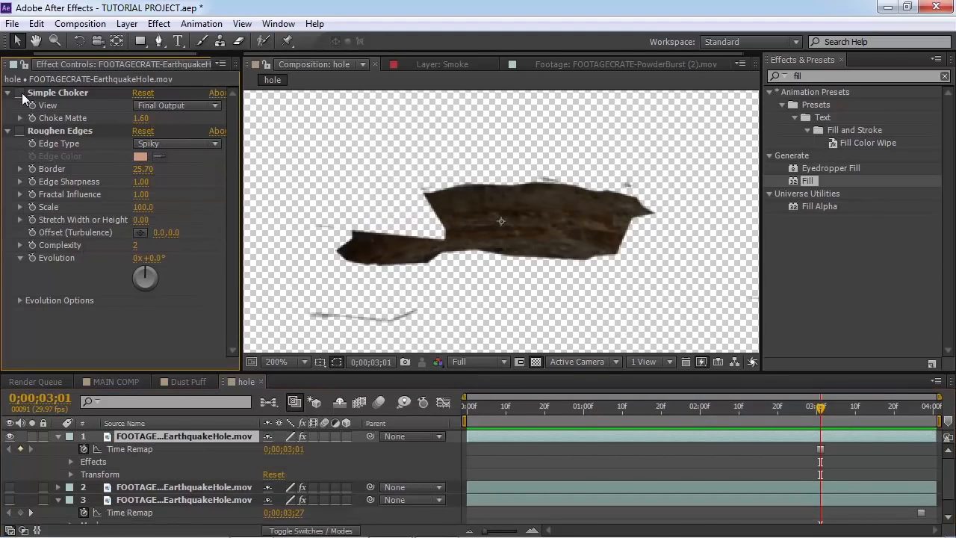
Enable Simple Choker with Choke Matte 4.00, and Roughen Edges reset to a Spiky edge type with Border 22.70, trying its Scale
{"action": "left_click_drag", "start_coordinate": [141, 118], "coordinate": [174, 118]}
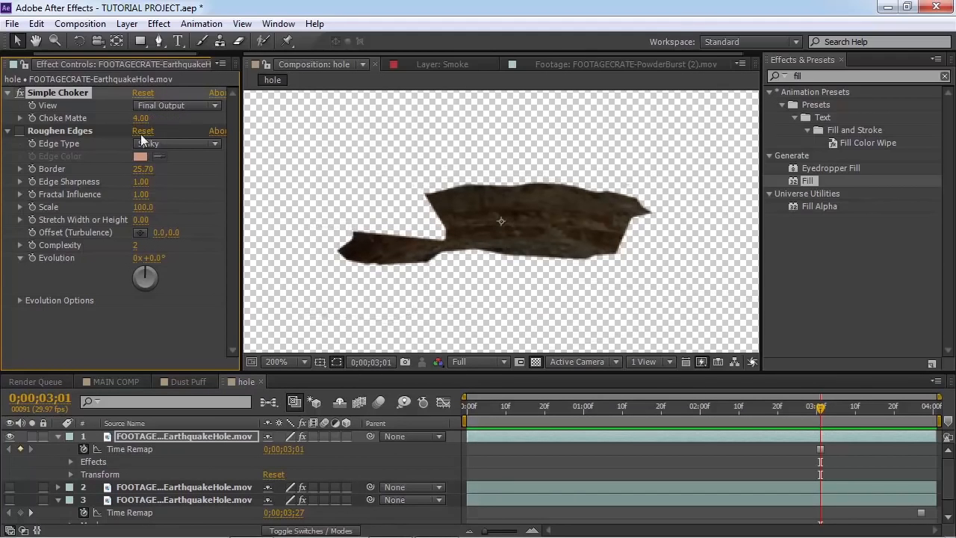
{"action": "left_click", "coordinate": [21, 131]}
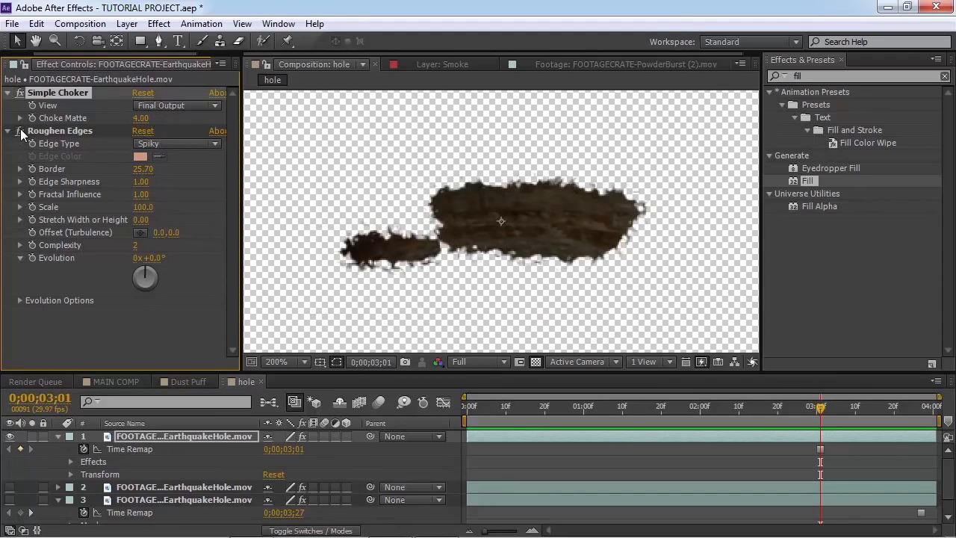
{"action": "left_click", "coordinate": [144, 130]}
{"action": "left_click", "coordinate": [176, 143]}
{"action": "left_click", "coordinate": [169, 210]}
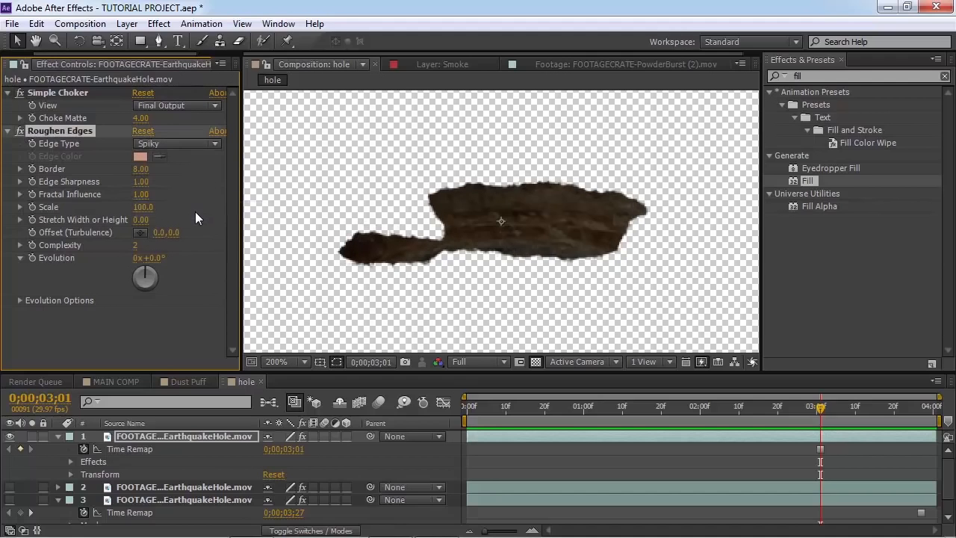
{"action": "left_click_drag", "start_coordinate": [143, 170], "coordinate": [257, 160]}
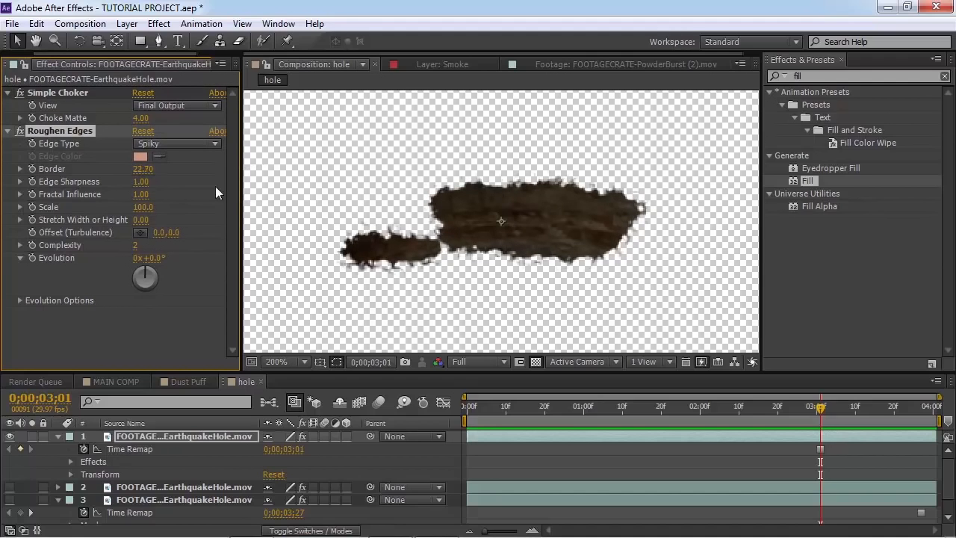
{"action": "mouse_move", "coordinate": [142, 207]}
{"action": "left_mouse_down"}
{"action": "mouse_move", "coordinate": [174, 207]}
{"action": "mouse_move", "coordinate": [124, 207]}
{"action": "mouse_move", "coordinate": [159, 207]}
{"action": "left_mouse_up"}
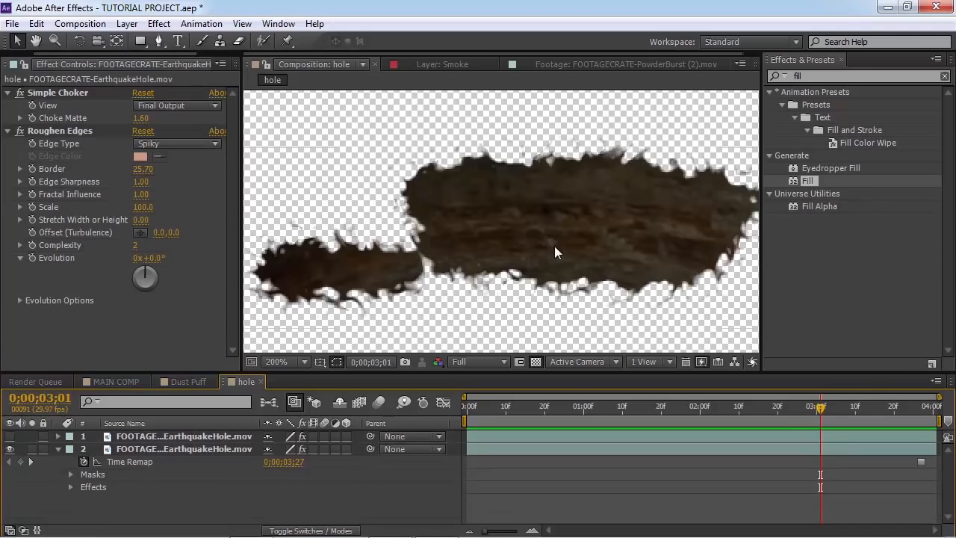
Show the masked EarthquakeHole layer over the base layer to examine how it fills the gap in the hole
{"action": "key", "text": "space"}
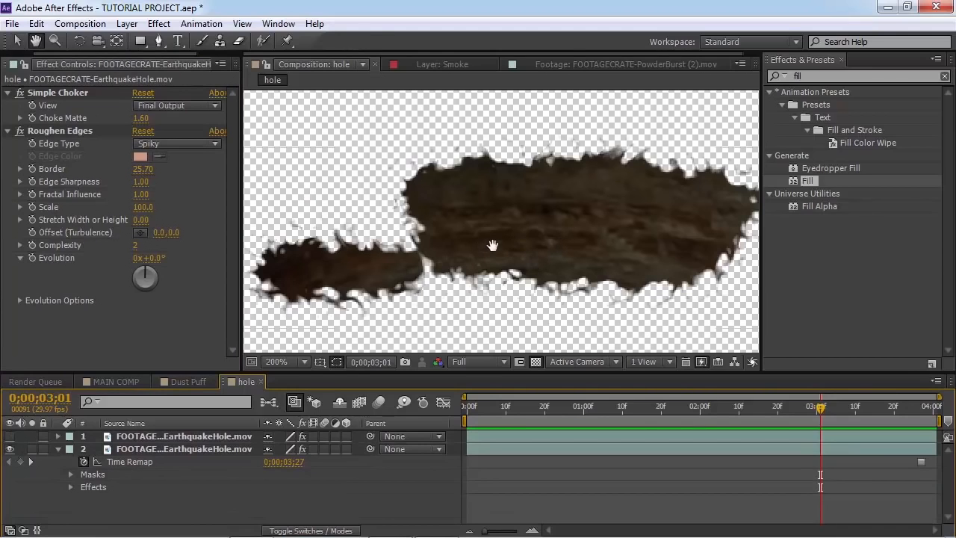
{"action": "left_click_drag", "start_coordinate": [494, 246], "coordinate": [550, 246]}
{"action": "left_click", "coordinate": [120, 441]}
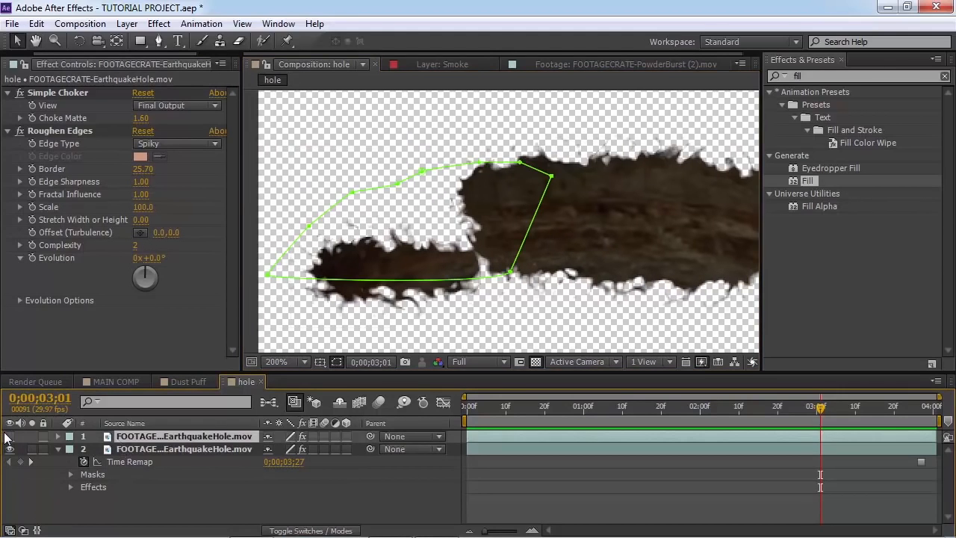
{"action": "left_click", "coordinate": [20, 437]}
{"action": "left_click", "coordinate": [9, 437]}
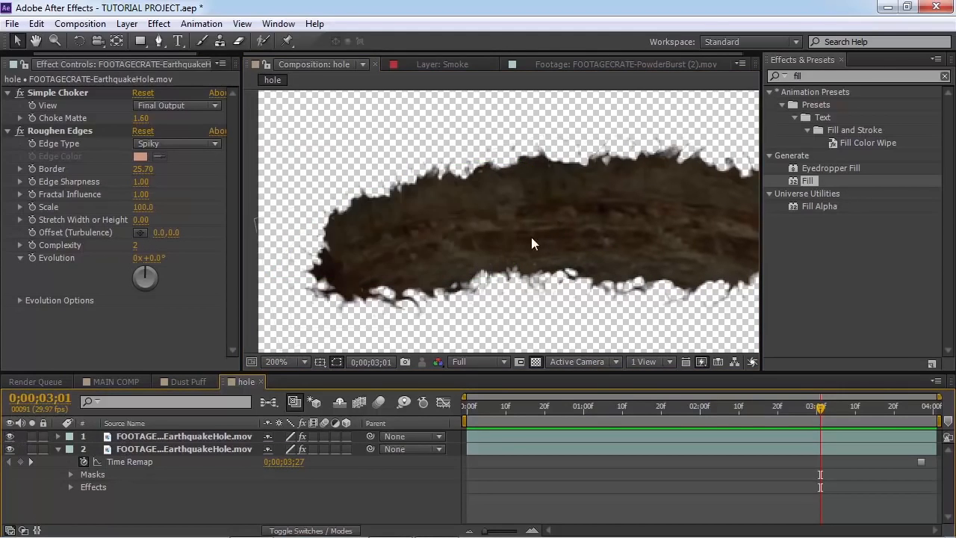
Inspect the combined hole sprite and scrub back to 0;00;00;15 to check it over time
{"action": "key", "text": "space"}
{"action": "left_click_drag", "start_coordinate": [561, 241], "coordinate": [452, 269]}
{"action": "scroll", "coordinate": [540, 239], "scroll_direction": "down", "scroll_amount": 1}
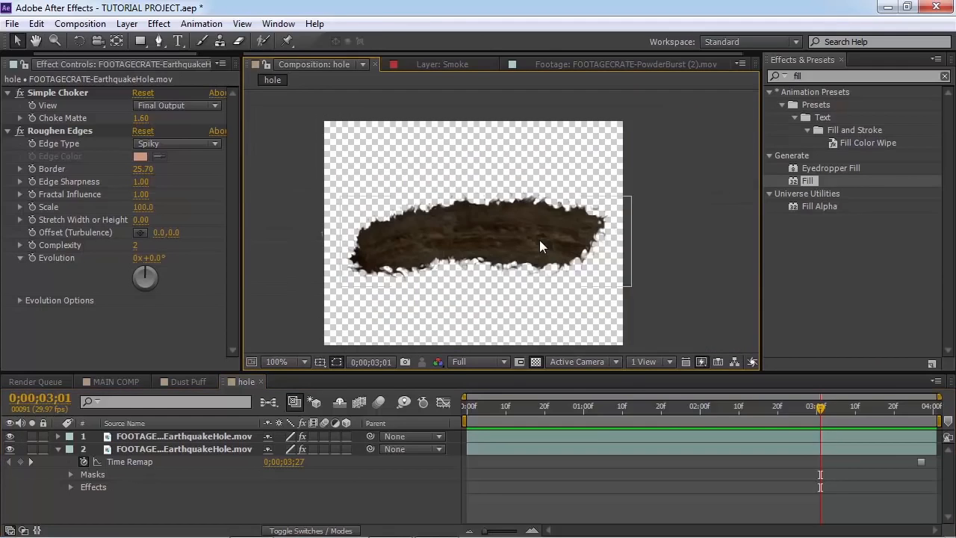
{"action": "key", "text": "space"}
{"action": "left_click_drag", "start_coordinate": [522, 241], "coordinate": [567, 228]}
{"action": "left_click_drag", "start_coordinate": [780, 415], "coordinate": [528, 452]}
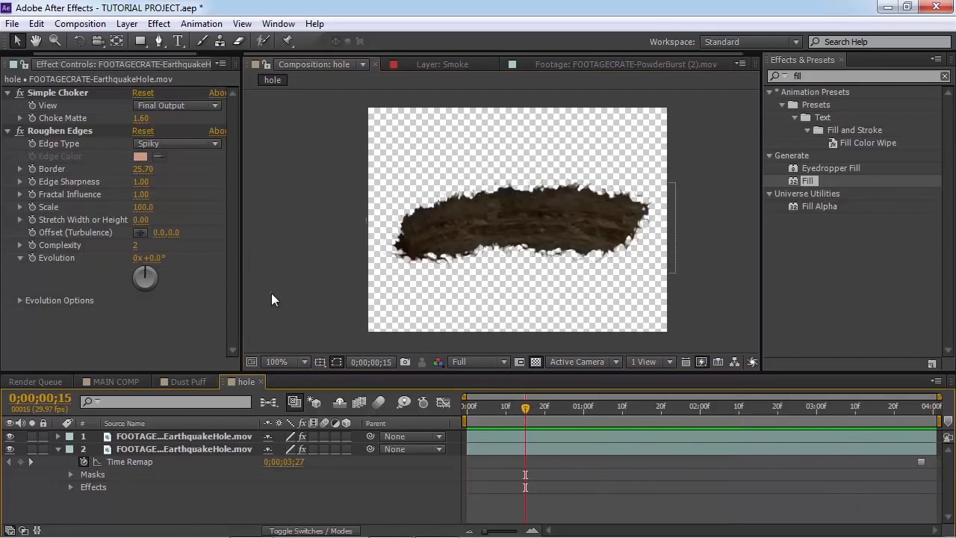
Add the hole composition to MAIN COMP as a layer beneath Dust Puff
{"action": "left_click", "coordinate": [94, 384]}
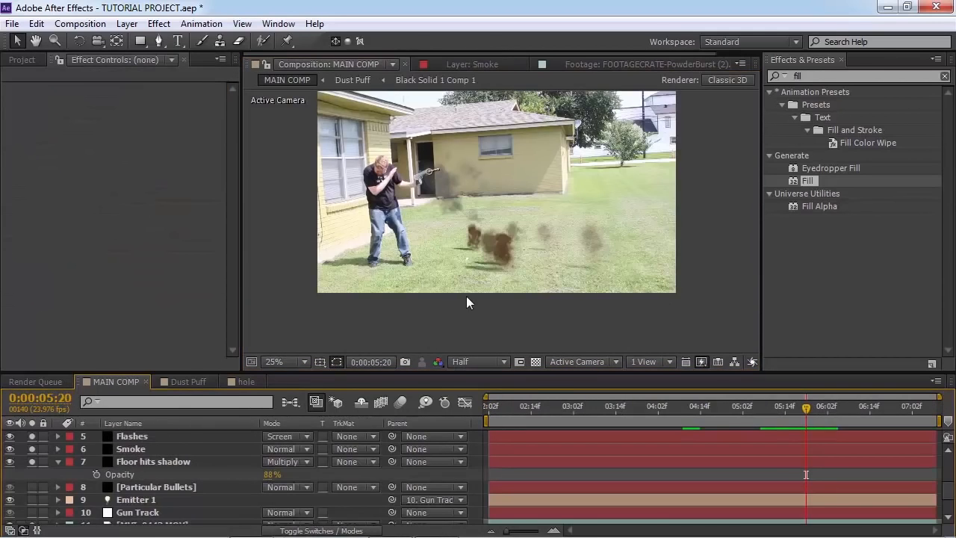
{"action": "left_click", "coordinate": [22, 59]}
{"action": "left_click_drag", "start_coordinate": [74, 266], "coordinate": [160, 523]}
Duplicate the Floor hits layer as Bullet Holes and place it directly below Floor hits shadow
{"action": "scroll", "coordinate": [105, 496], "scroll_direction": "up", "scroll_amount": 5}
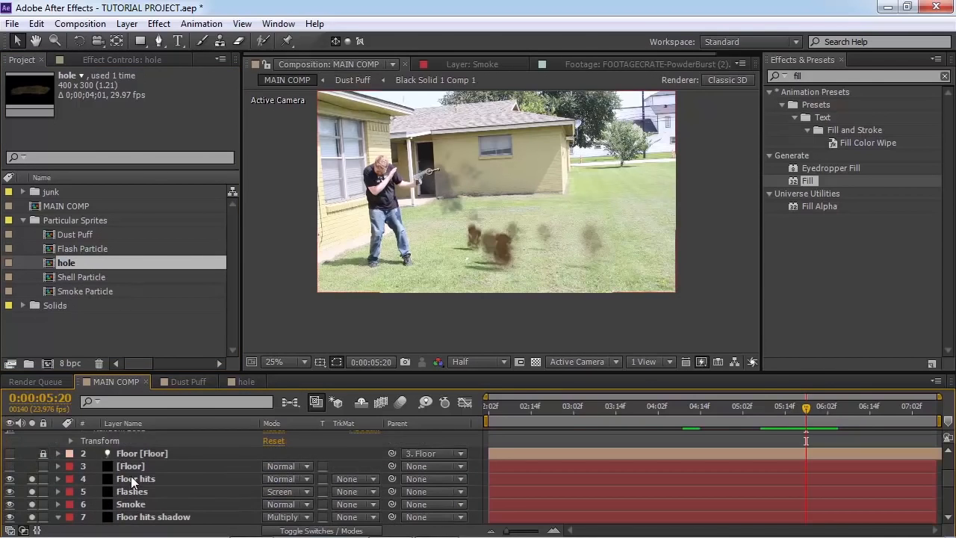
{"action": "left_click", "coordinate": [135, 479]}
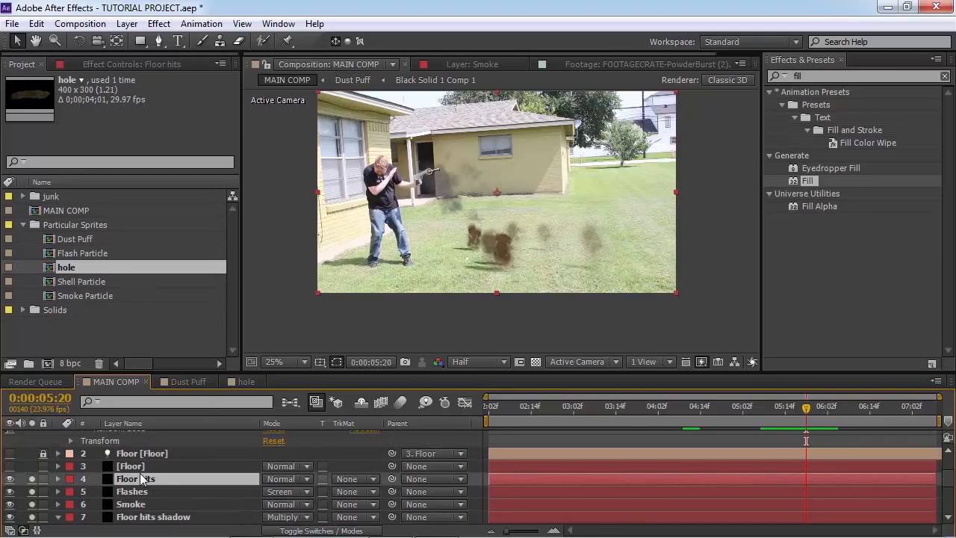
{"action": "key", "text": "ctrl+d"}
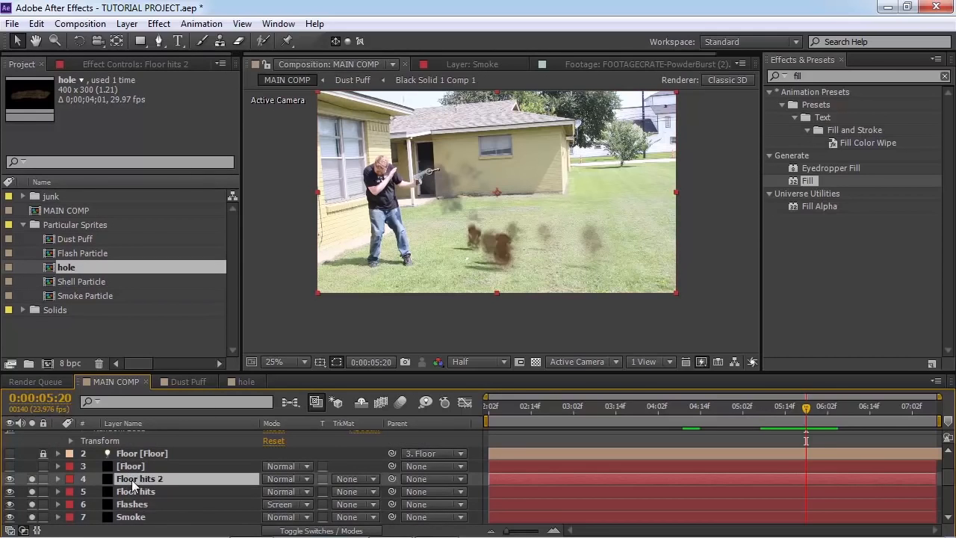
{"action": "key", "text": "ctrl+bracketright"}
{"action": "key", "text": "Return"}
{"action": "type", "text": "Bullet Holes"}
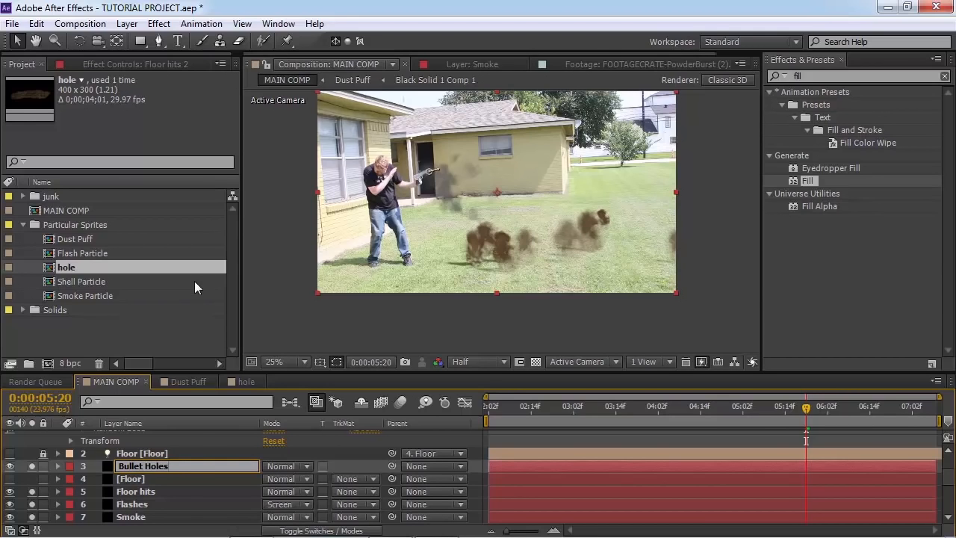
{"action": "key", "text": "Return"}
{"action": "left_click_drag", "start_coordinate": [147, 464], "coordinate": [173, 481]}
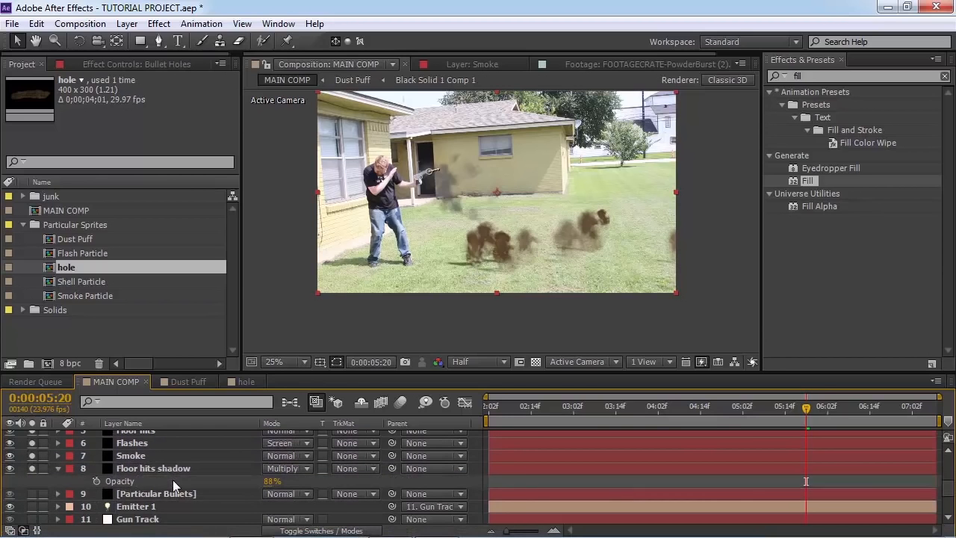
Set the Bullet Holes layer's Particular texture to 16. hole with Random - Still Frame time sampling
{"action": "left_click", "coordinate": [133, 63]}
{"action": "scroll", "coordinate": [196, 269], "scroll_direction": "down", "scroll_amount": 4}
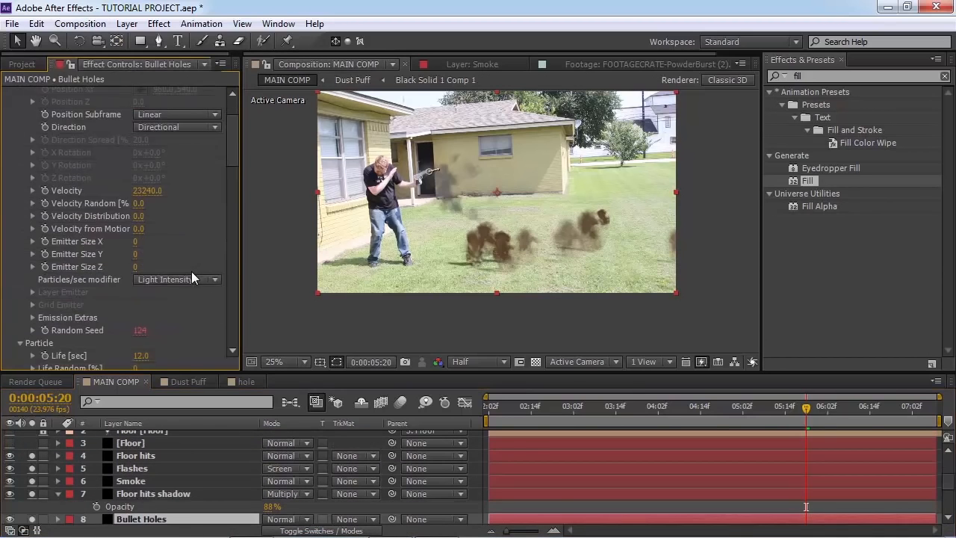
{"action": "scroll", "coordinate": [192, 277], "scroll_direction": "down", "scroll_amount": 4}
{"action": "left_click", "coordinate": [167, 283]}
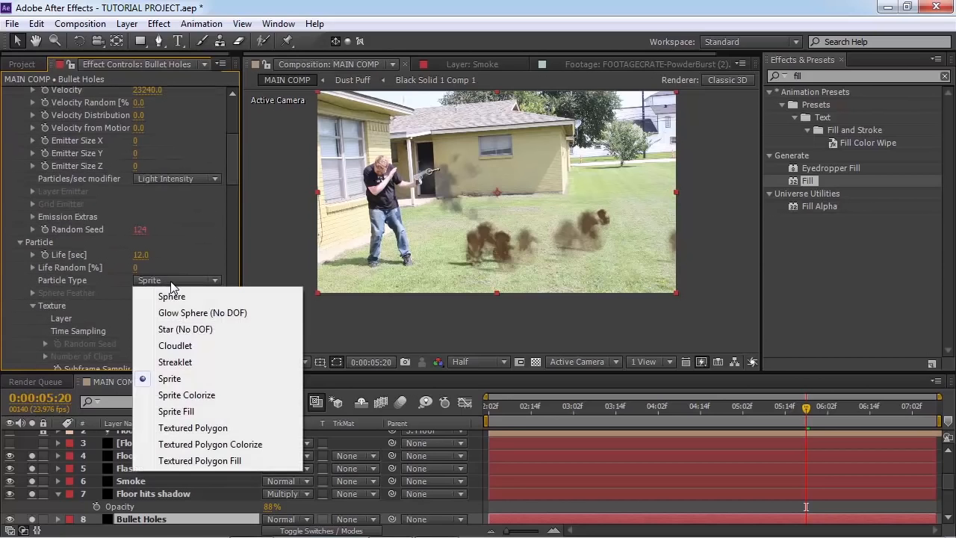
{"action": "left_click", "coordinate": [124, 295]}
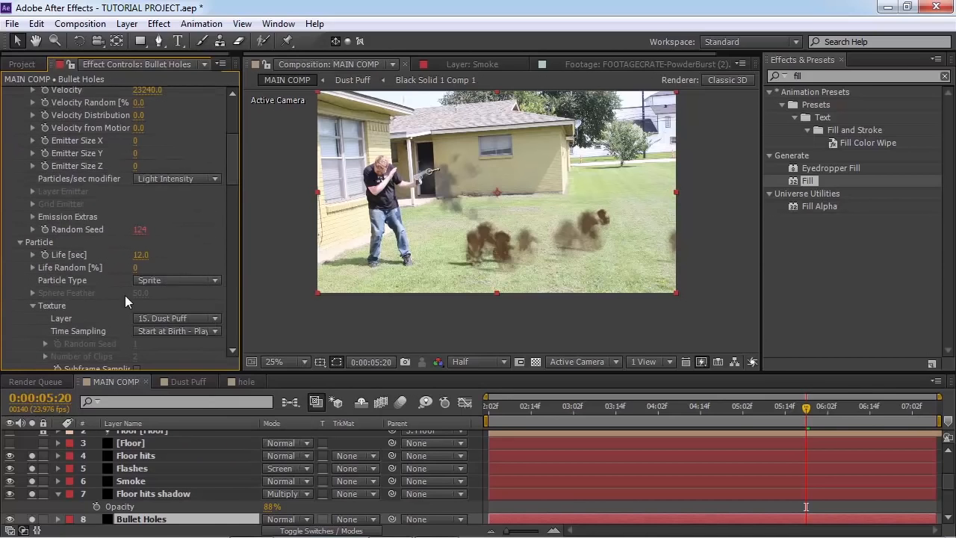
{"action": "left_click", "coordinate": [183, 318]}
{"action": "left_click", "coordinate": [180, 306]}
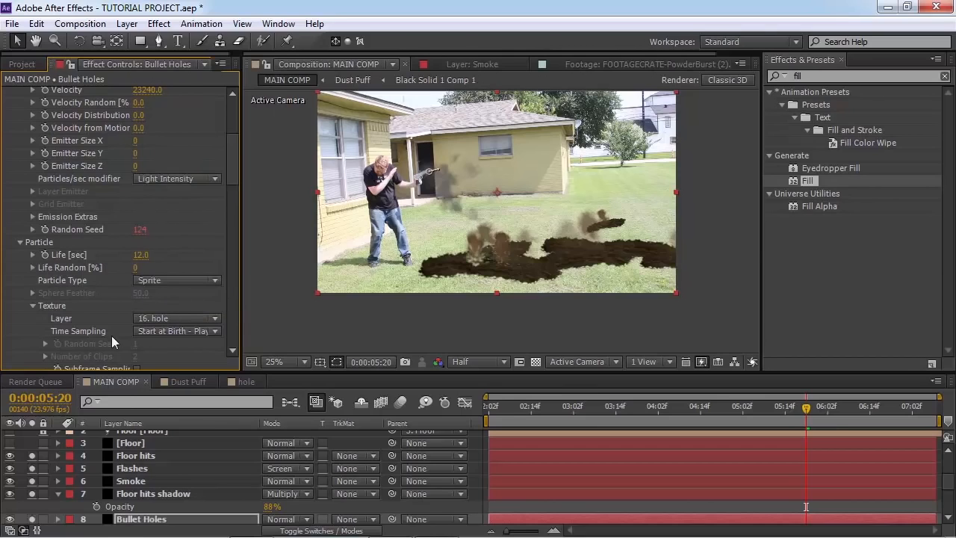
{"action": "left_click", "coordinate": [183, 334]}
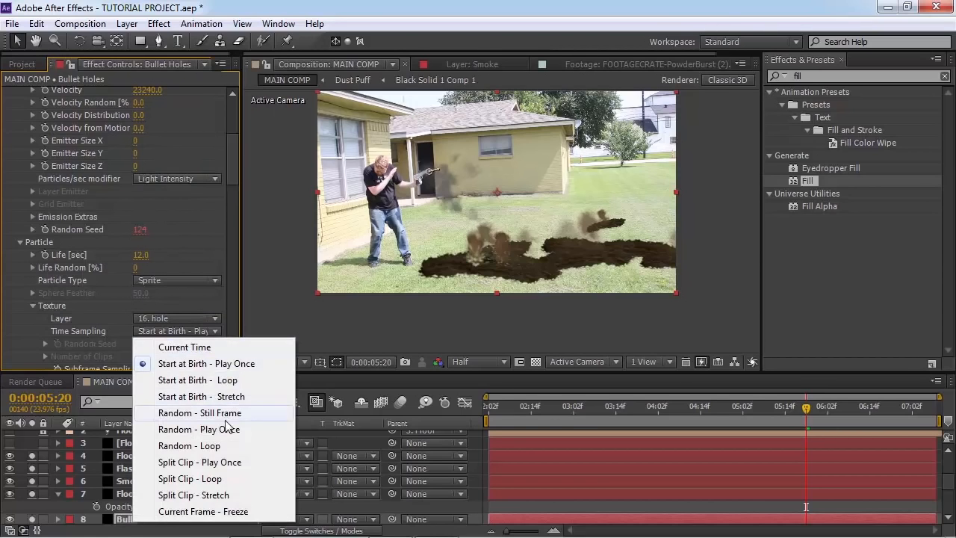
{"action": "left_click", "coordinate": [200, 413]}
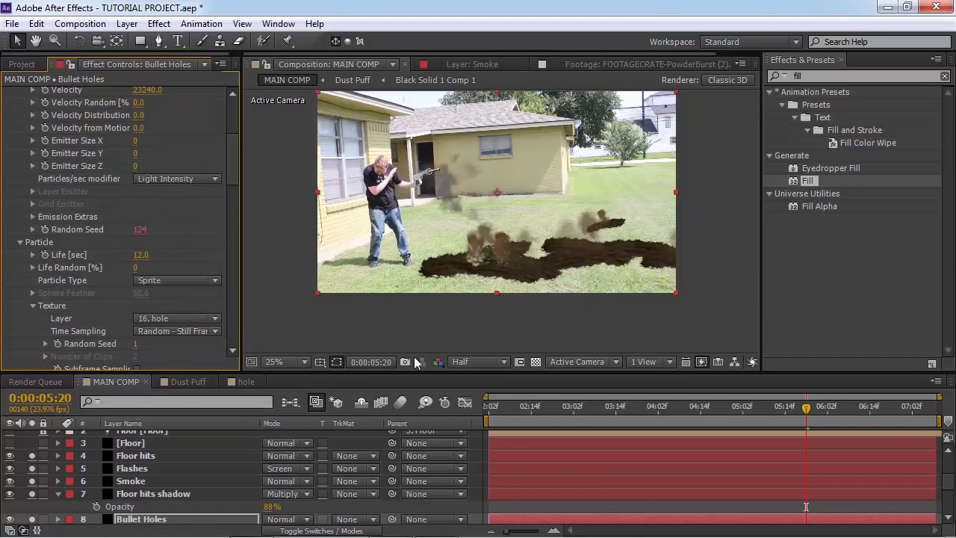
Set the Bullet Holes particles' Rotate Z to 0° and Random Rotation to 0
{"action": "scroll", "coordinate": [114, 293], "scroll_direction": "down", "scroll_amount": 5}
{"action": "scroll", "coordinate": [96, 307], "scroll_direction": "down", "scroll_amount": 1}
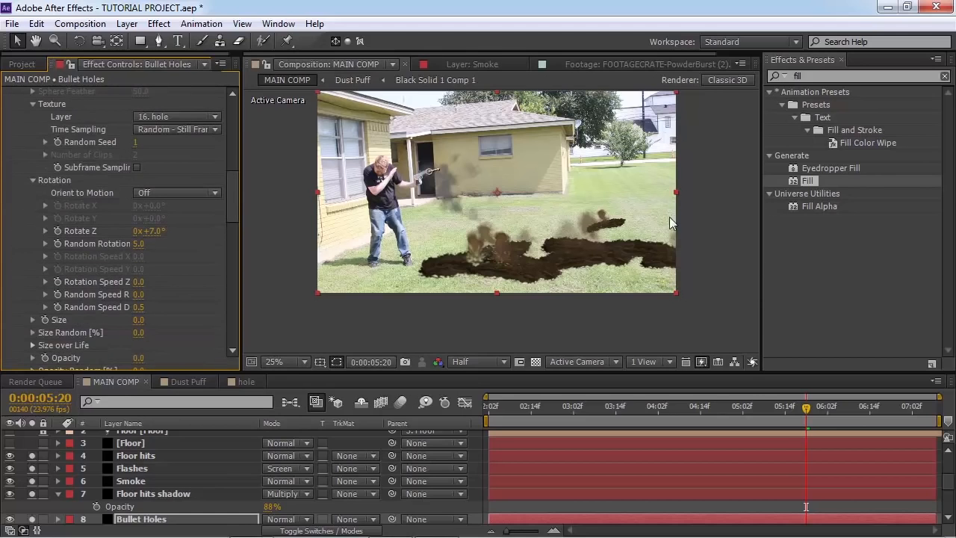
{"action": "scroll", "coordinate": [194, 323], "scroll_direction": "down", "scroll_amount": 5}
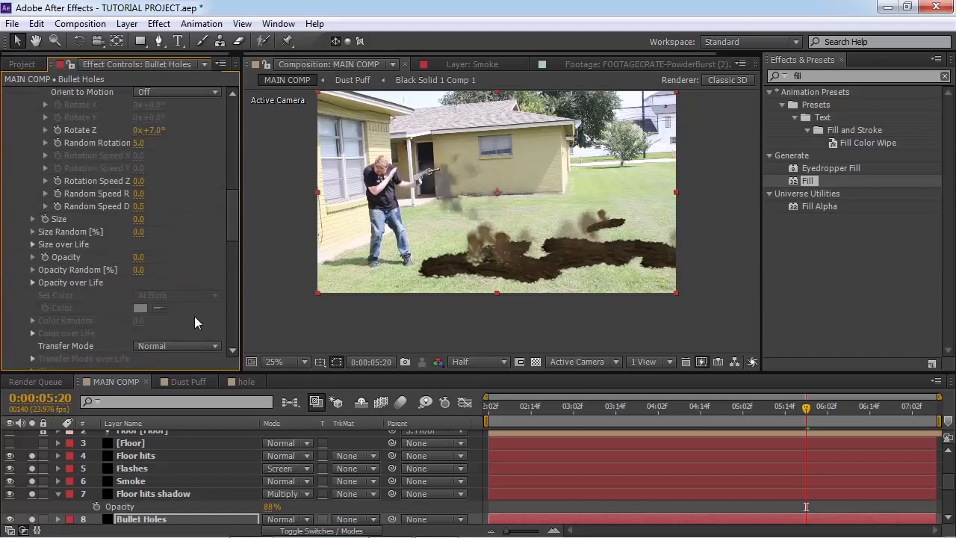
{"action": "scroll", "coordinate": [195, 316], "scroll_direction": "up", "scroll_amount": 4}
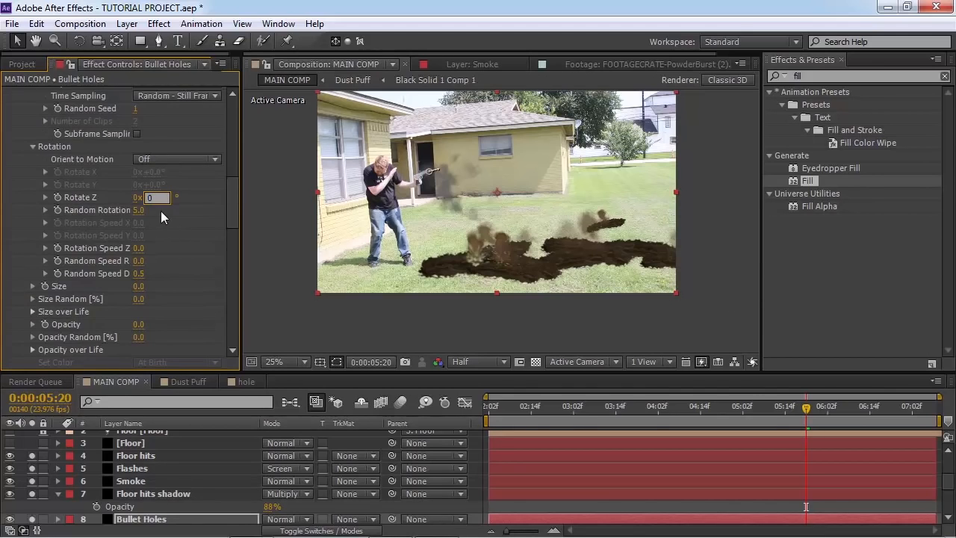
{"action": "left_click", "coordinate": [153, 210]}
{"action": "key", "text": "Return"}
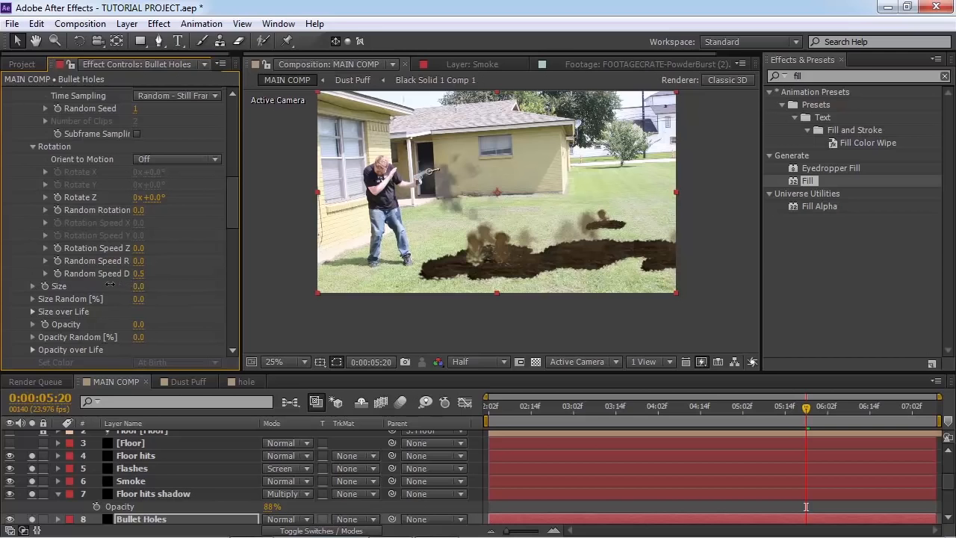
In the Bullet Holes Aux System, set the Size randomness to 10 and the Size to 20
{"action": "scroll", "coordinate": [193, 295], "scroll_direction": "down", "scroll_amount": 6}
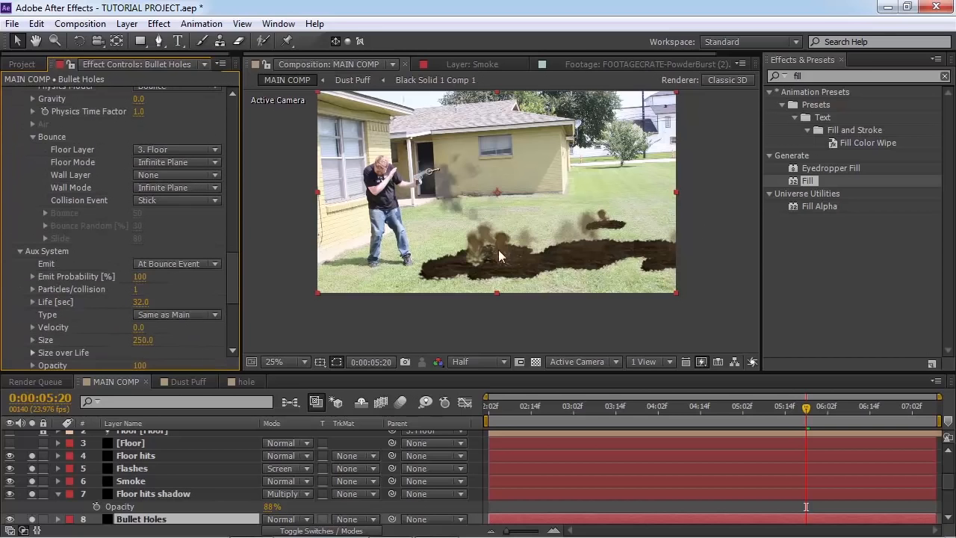
{"action": "key", "text": "comma"}
{"action": "key", "text": "period"}
{"action": "key", "text": "period"}
{"action": "key", "text": "period"}
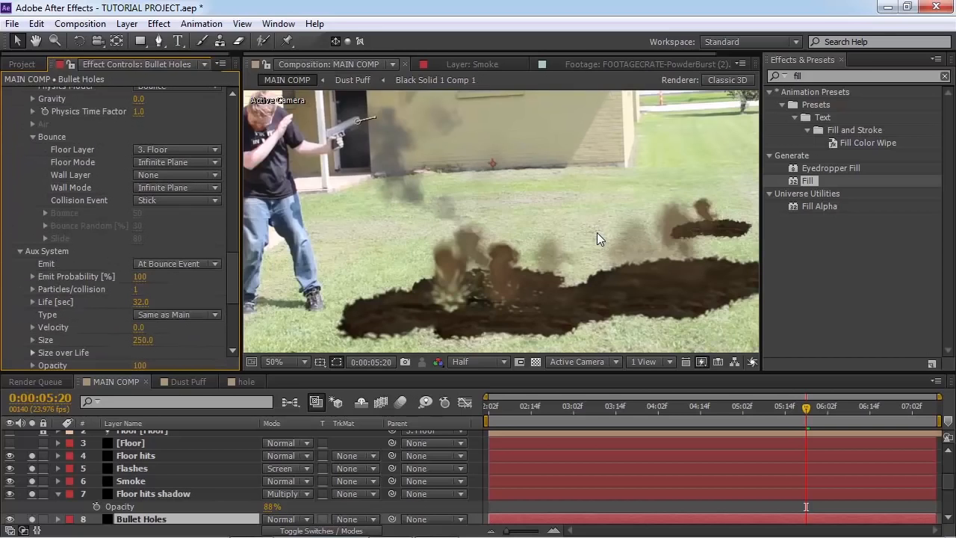
{"action": "key", "text": "comma"}
{"action": "key", "text": "comma"}
{"action": "scroll", "coordinate": [94, 340], "scroll_direction": "down", "scroll_amount": 8}
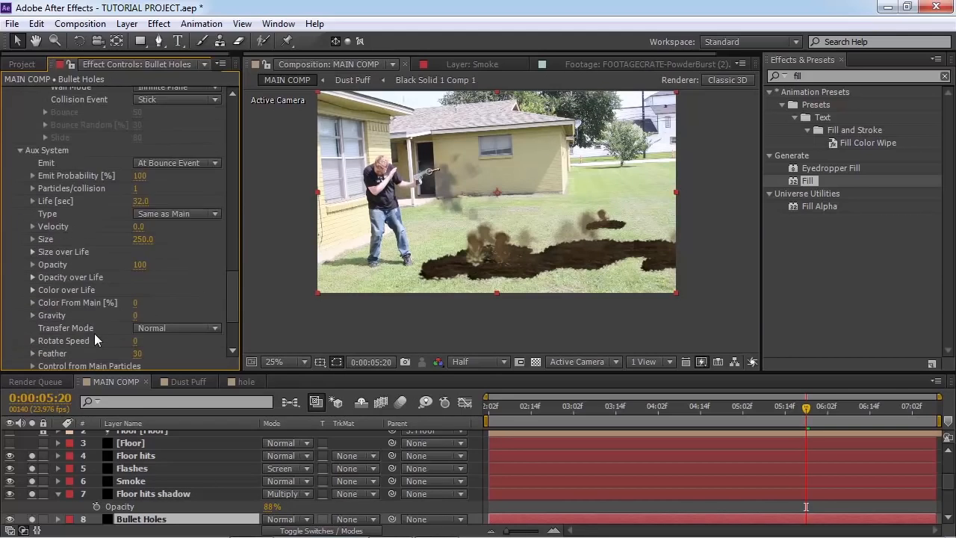
{"action": "left_click_drag", "start_coordinate": [137, 313], "coordinate": [117, 318]}
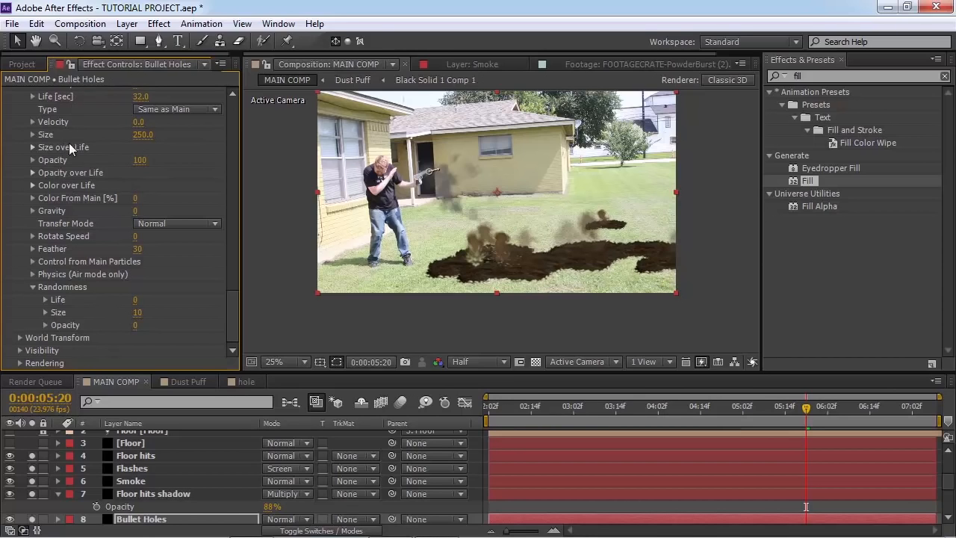
{"action": "left_click_drag", "start_coordinate": [140, 136], "coordinate": [121, 138]}
{"action": "scroll", "coordinate": [118, 135], "scroll_direction": "up", "scroll_amount": 2}
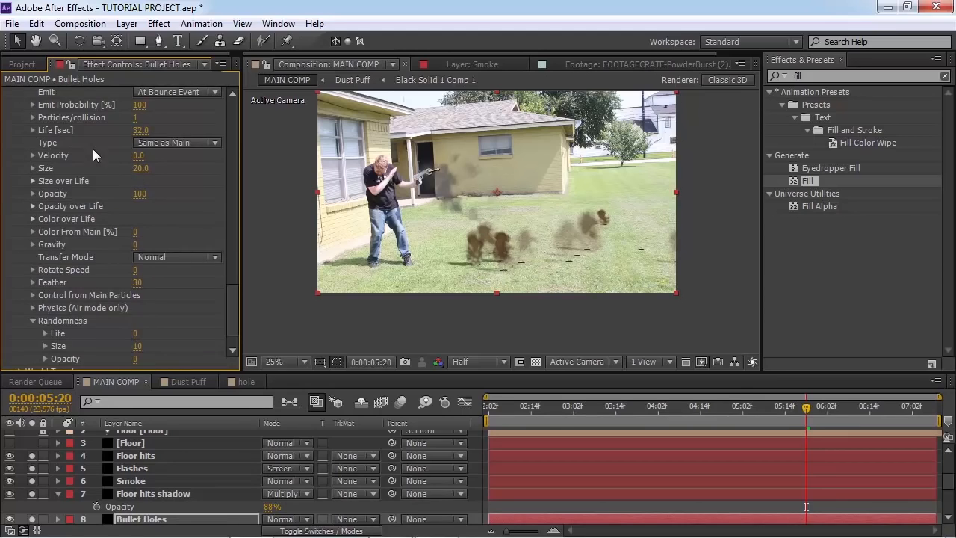
Preview the bullet holes from 0:00:04:03 and check them at 0:00:07:01
{"action": "scroll", "coordinate": [94, 156], "scroll_direction": "up", "scroll_amount": 2}
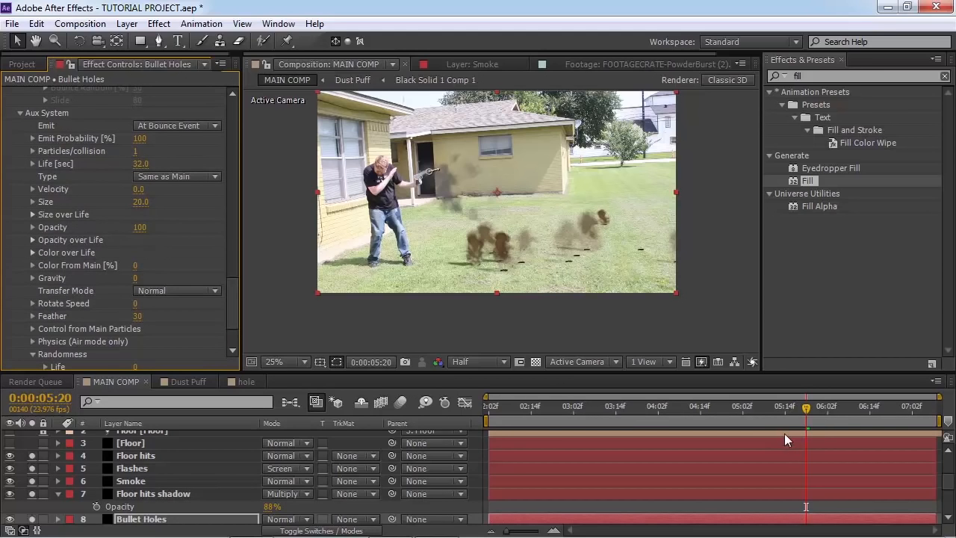
{"action": "key", "text": "space"}
{"action": "left_click_drag", "start_coordinate": [738, 415], "coordinate": [662, 415]}
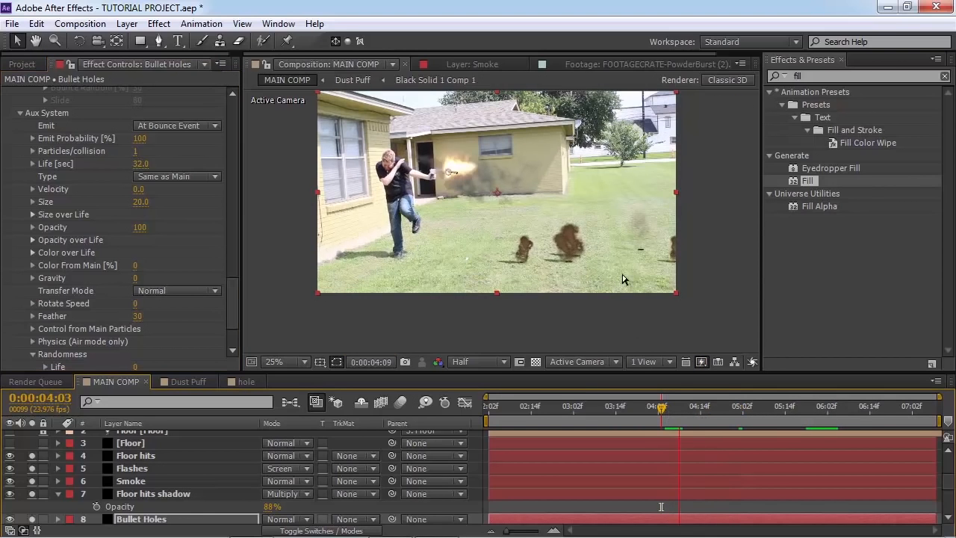
{"action": "left_click_drag", "start_coordinate": [854, 408], "coordinate": [909, 423]}
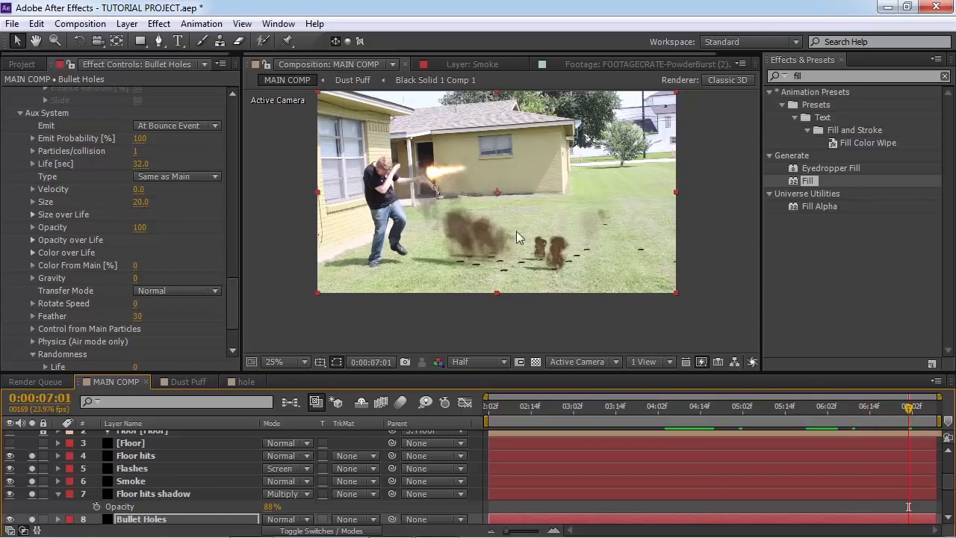
Add a Fast Blur effect to the Bullet Holes layer with a Blurriness of 1
{"action": "scroll", "coordinate": [153, 512], "scroll_direction": "down", "scroll_amount": 3}
{"action": "scroll", "coordinate": [44, 131], "scroll_direction": "up", "scroll_amount": 4}
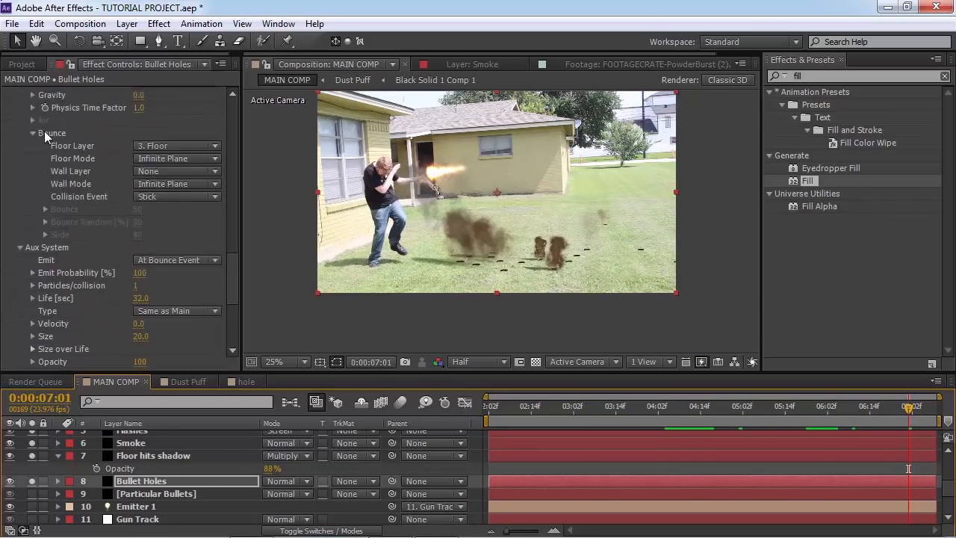
{"action": "scroll", "coordinate": [44, 130], "scroll_direction": "up", "scroll_amount": 10}
{"action": "left_click", "coordinate": [7, 92]}
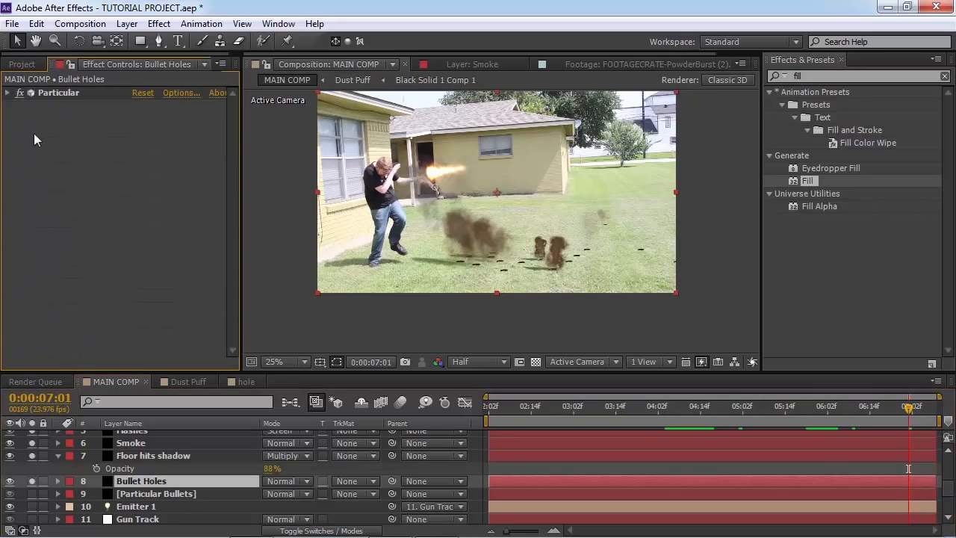
{"action": "scroll", "coordinate": [573, 269], "scroll_direction": "up", "scroll_amount": 4}
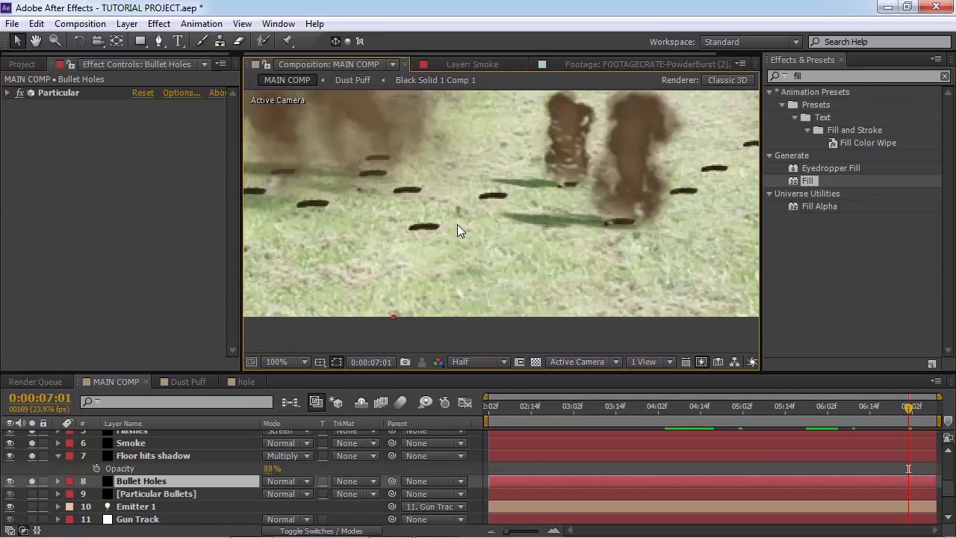
{"action": "left_click", "coordinate": [826, 76]}
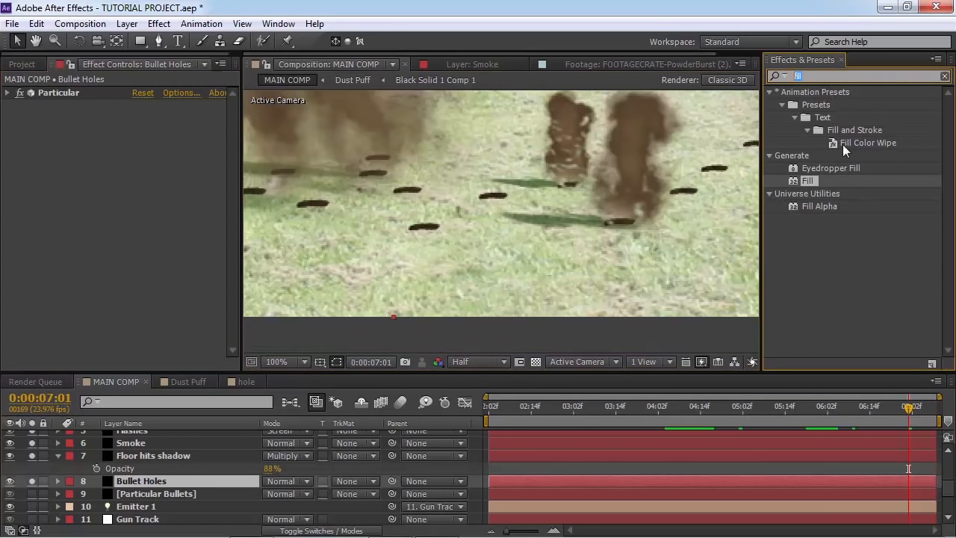
{"action": "key", "text": "BackSpace"}
{"action": "type", "text": "fast"}
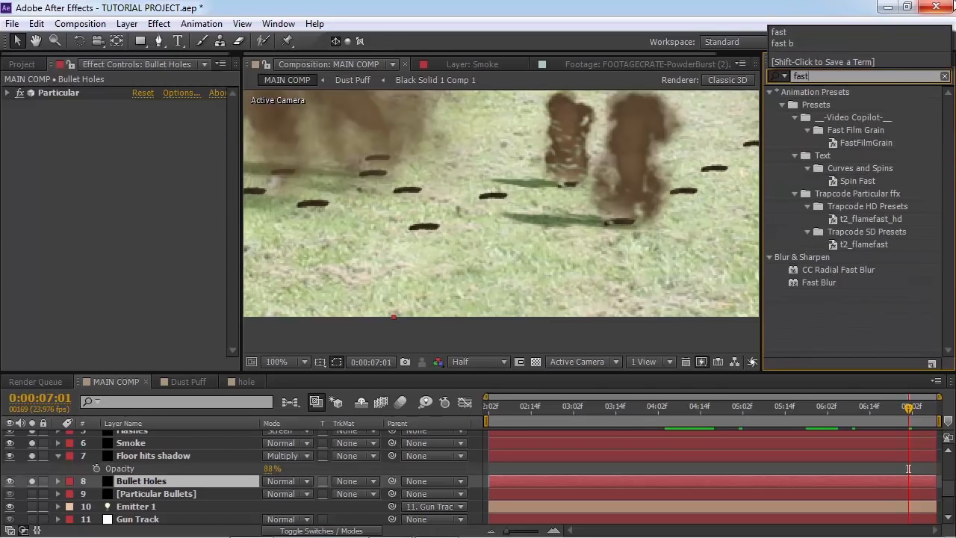
{"action": "double_click", "coordinate": [820, 283]}
{"action": "left_click", "coordinate": [142, 118]}
{"action": "type", "text": "1"}
{"action": "left_click", "coordinate": [121, 229]}
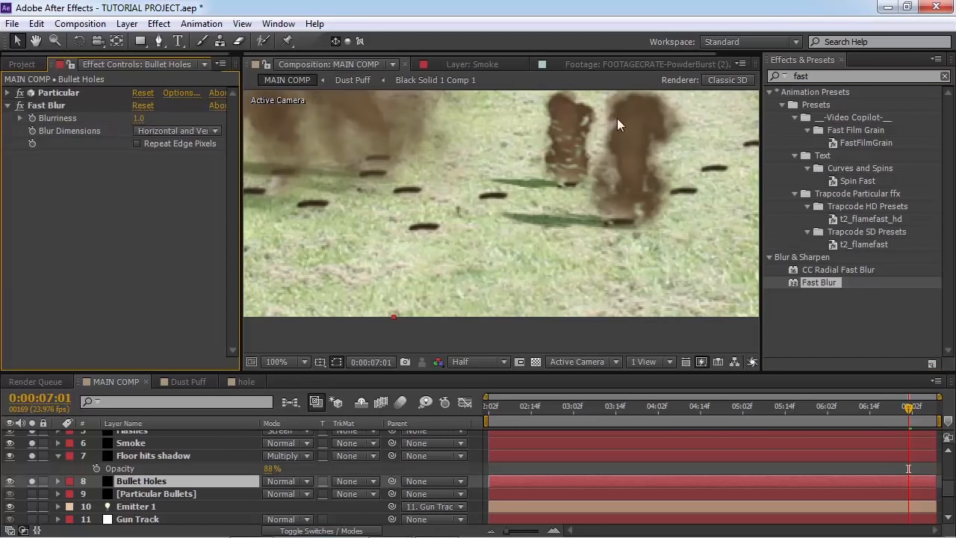
Add Brightness & Contrast to Bullet Holes with Brightness 16 and Contrast -12, and preview the result from 0:00:03:09
{"action": "left_click", "coordinate": [807, 77]}
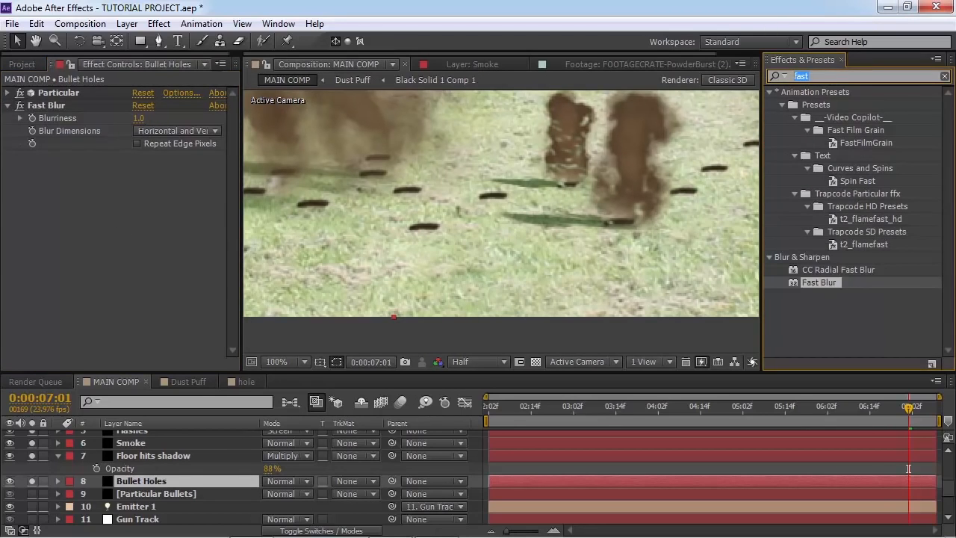
{"action": "type", "text": "bri"}
{"action": "double_click", "coordinate": [844, 244]}
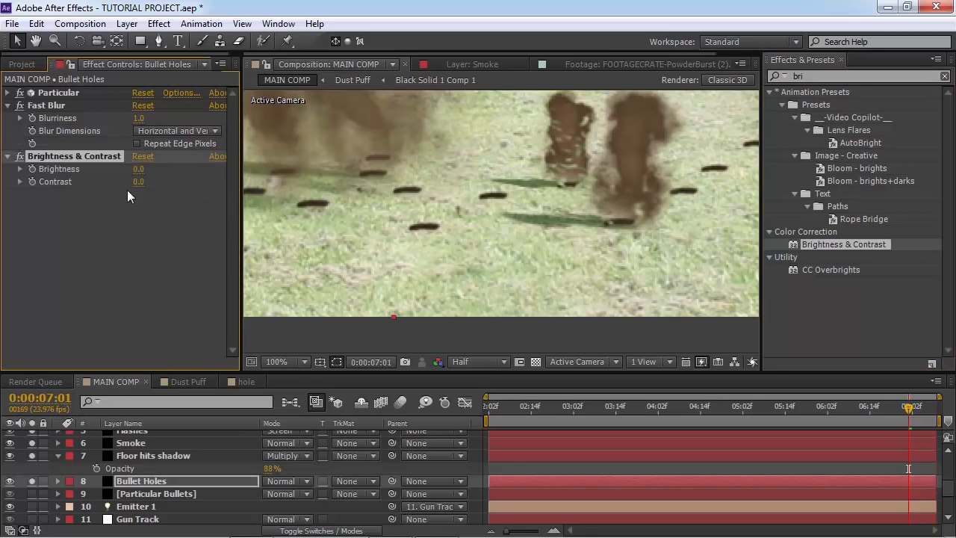
{"action": "mouse_move", "coordinate": [142, 170]}
{"action": "left_mouse_down"}
{"action": "mouse_move", "coordinate": [154, 169]}
{"action": "mouse_move", "coordinate": [129, 181]}
{"action": "left_mouse_up"}
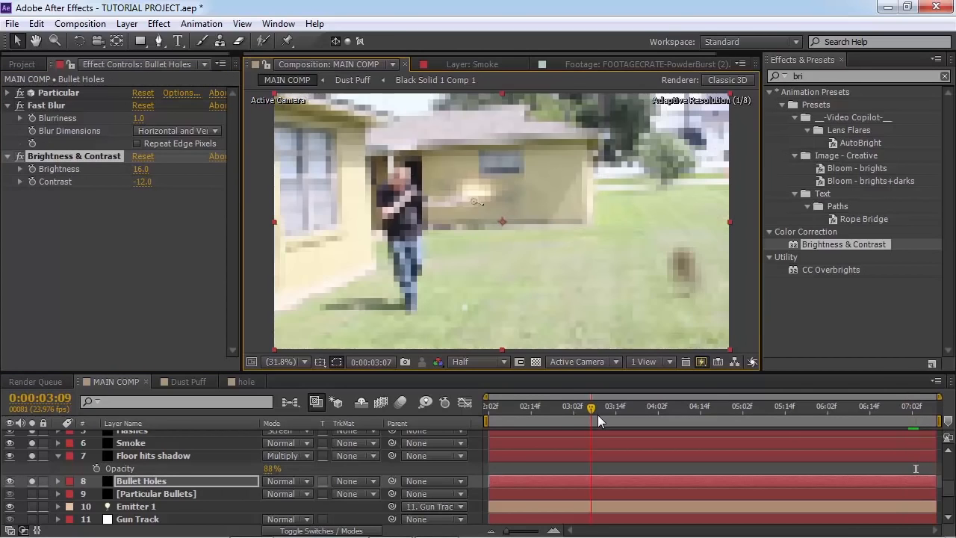
{"action": "key", "text": "space"}
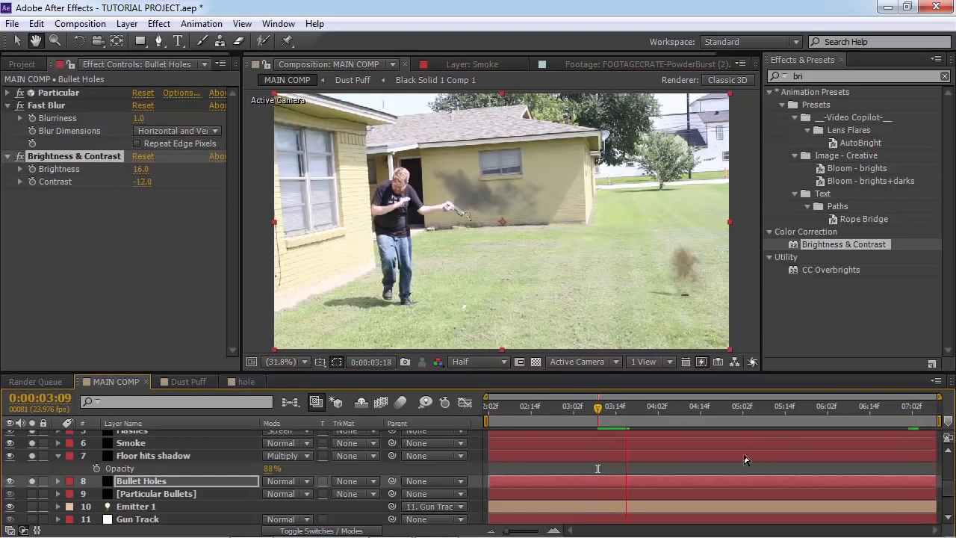
{"action": "key", "text": "space"}
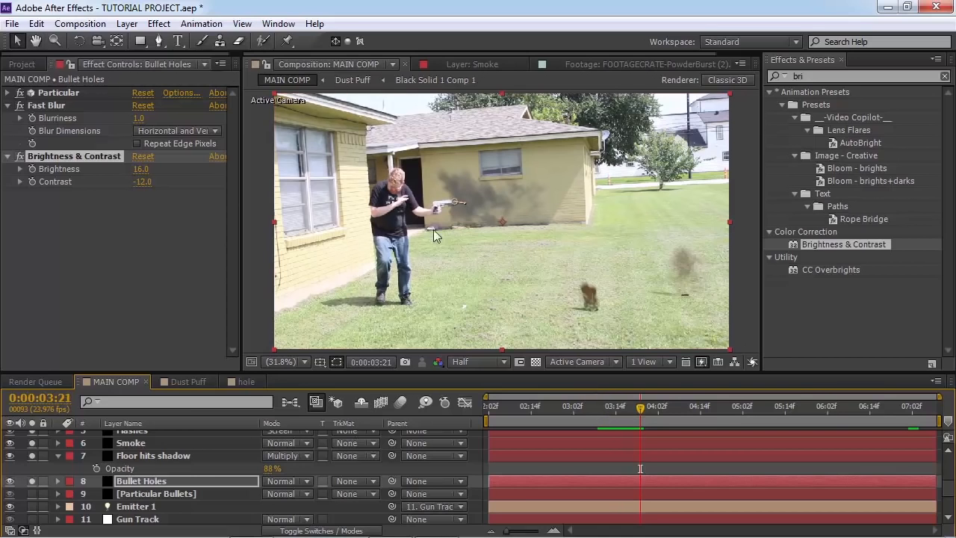
Open the Shell Particle composition from the Particular Sprites folder and scrub through its animation
{"action": "left_click", "coordinate": [21, 64]}
{"action": "left_click", "coordinate": [77, 281]}
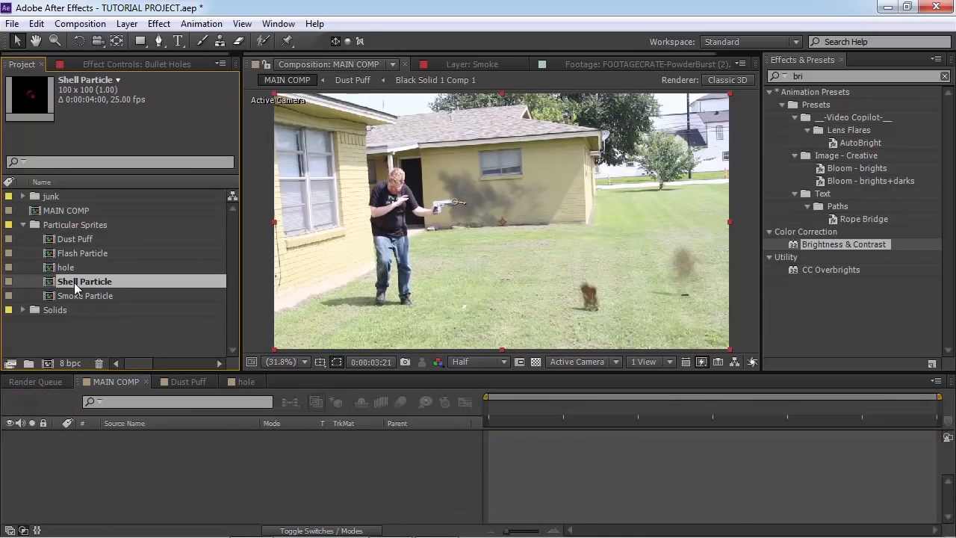
{"action": "double_click", "coordinate": [77, 282]}
{"action": "left_click_drag", "start_coordinate": [581, 413], "coordinate": [721, 409]}
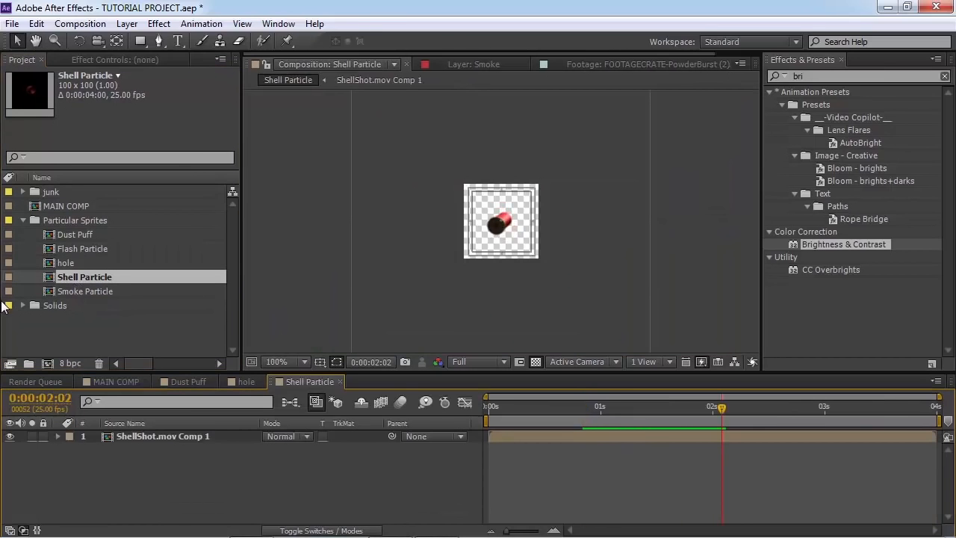
Open the nested ShellShot.mov Comp 1 and play its source footage layer to see the original shell motion
{"action": "double_click", "coordinate": [161, 436]}
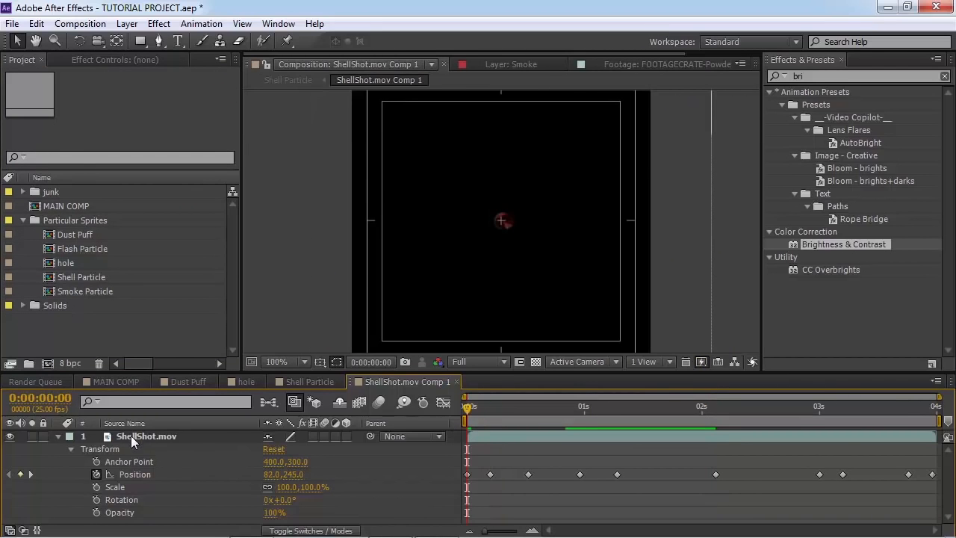
{"action": "double_click", "coordinate": [130, 436]}
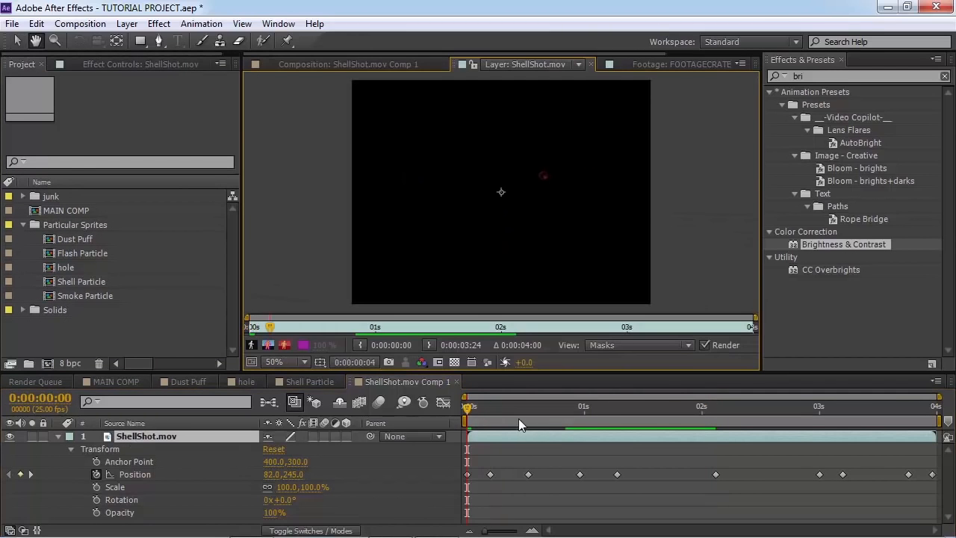
{"action": "key", "text": "space"}
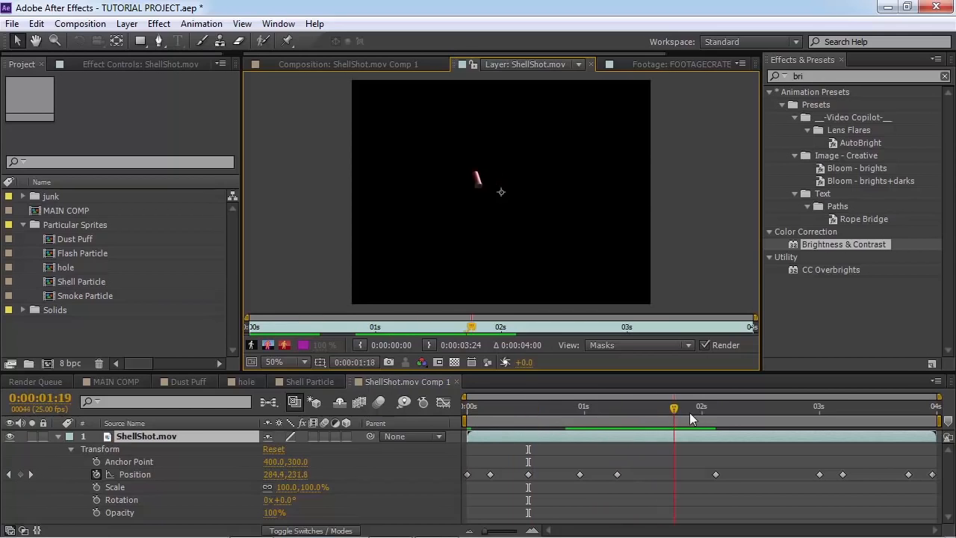
Return to the ShellShot.mov Comp 1 view and inspect the shell's alignment with the centre mark at the first frame
{"action": "left_click", "coordinate": [393, 59]}
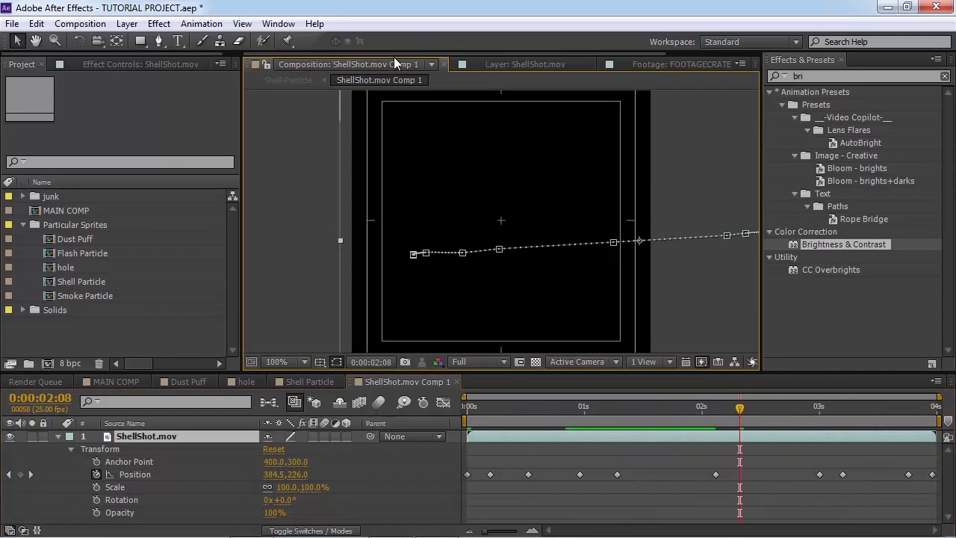
{"action": "key", "text": "Home"}
{"action": "key", "text": "period"}
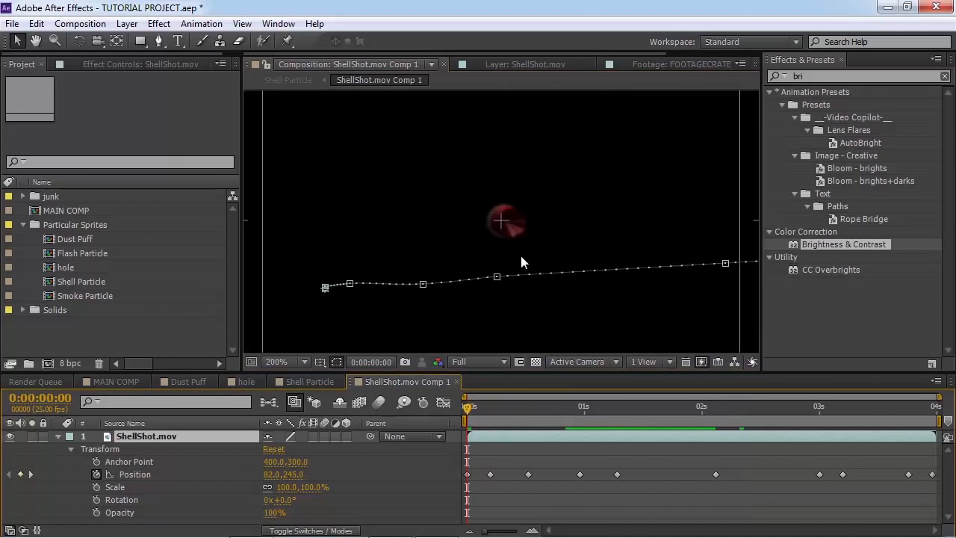
{"action": "left_click_drag", "start_coordinate": [522, 256], "coordinate": [518, 231]}
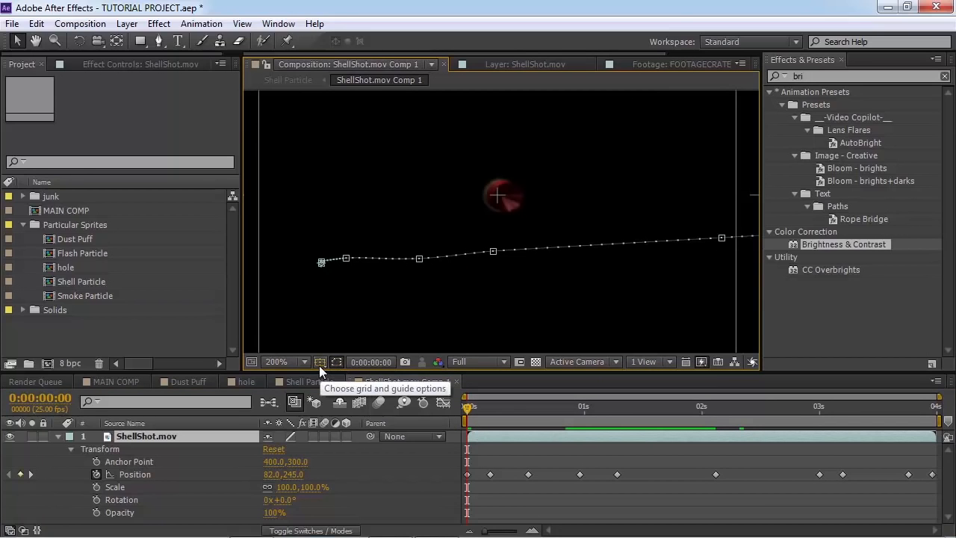
{"action": "left_click", "coordinate": [319, 365]}
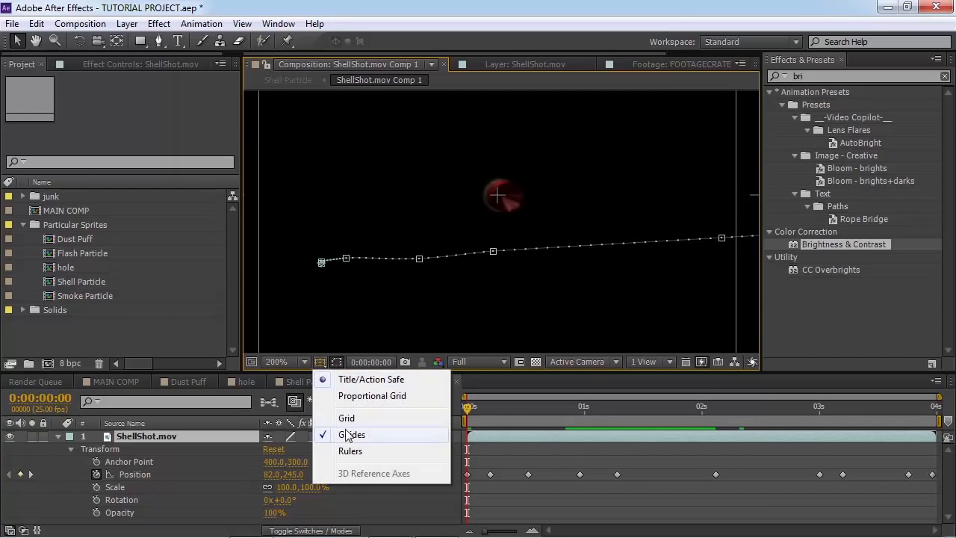
{"action": "left_click", "coordinate": [348, 380]}
{"action": "left_click", "coordinate": [321, 363]}
{"action": "left_click", "coordinate": [331, 383]}
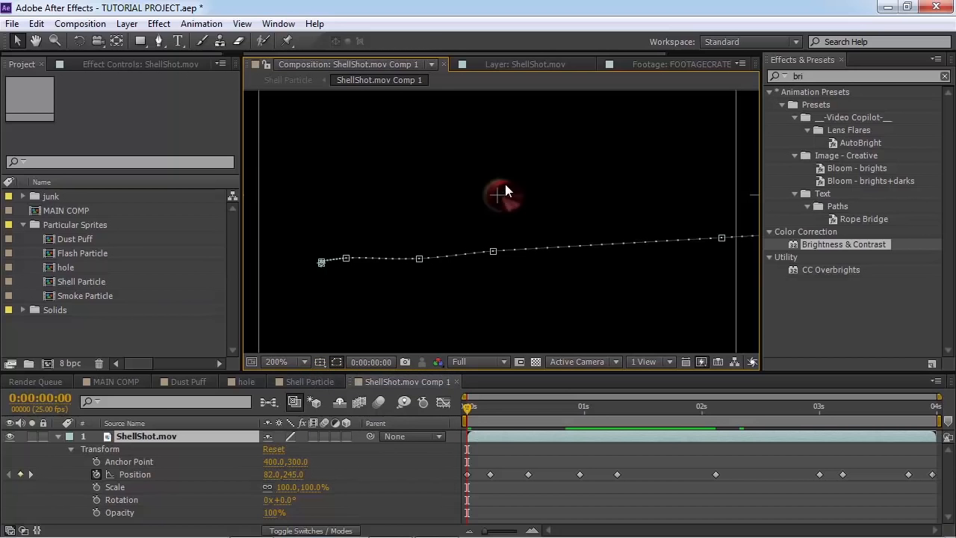
Play the position-keyframed shell from the start of ShellShot.mov Comp 1 to check that it stays centred
{"action": "key", "text": "space"}
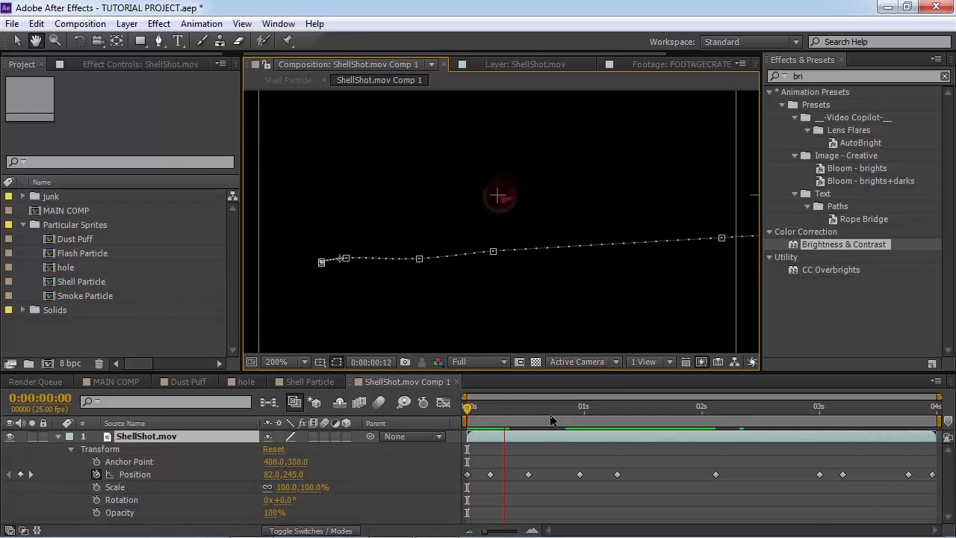
{"action": "key", "text": "space"}
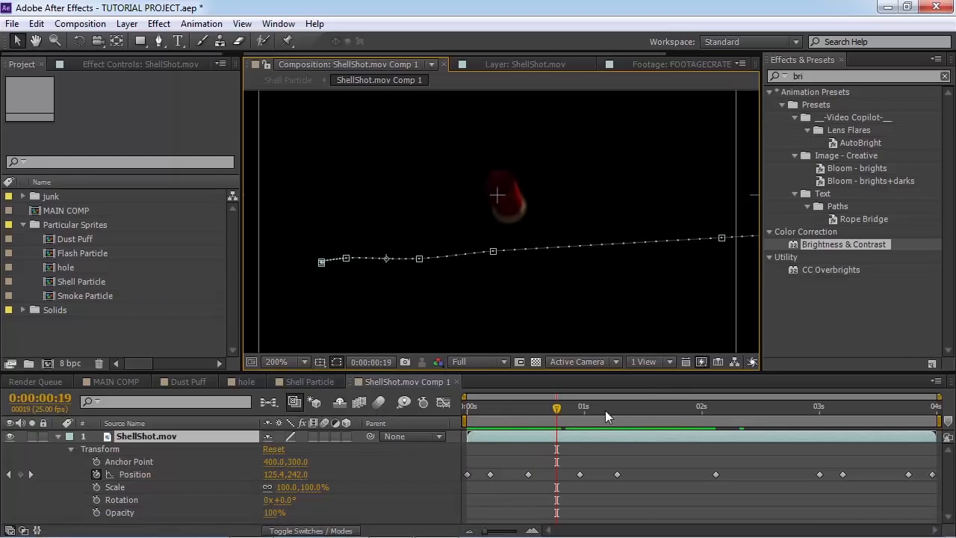
Scrub the shell animation to its last frame, return to MAIN COMP and preview the shot up to 0:00:03:02
{"action": "left_click_drag", "start_coordinate": [605, 410], "coordinate": [935, 410]}
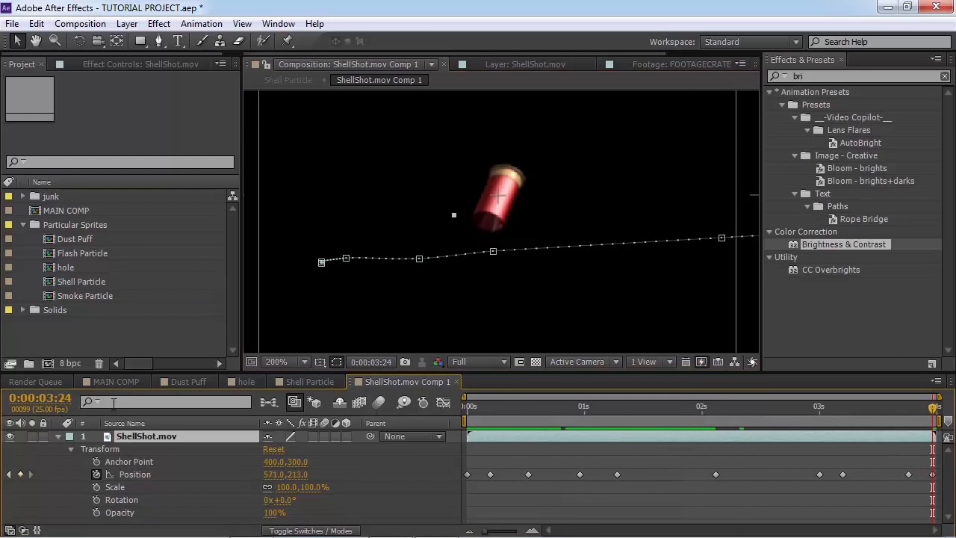
{"action": "left_click", "coordinate": [116, 382]}
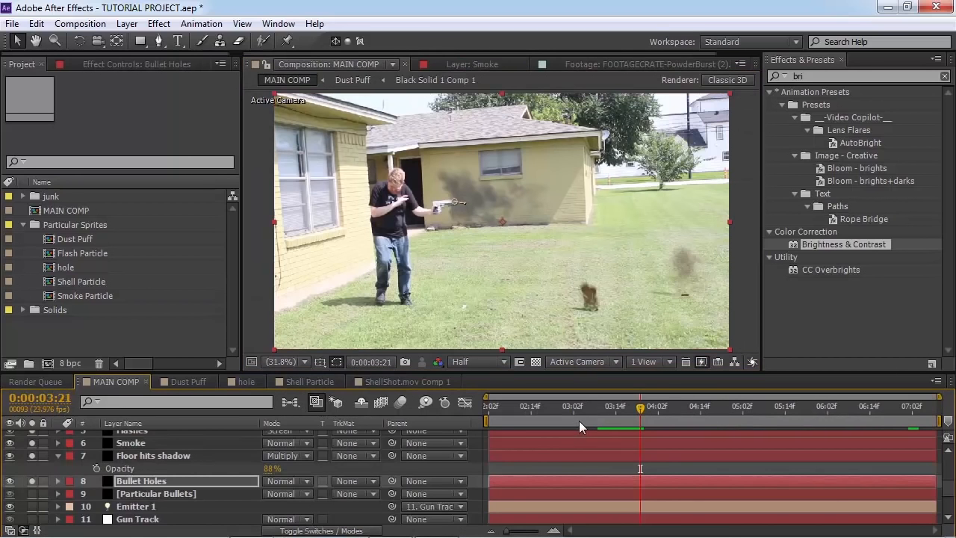
{"action": "left_click", "coordinate": [558, 419]}
{"action": "key", "text": "space"}
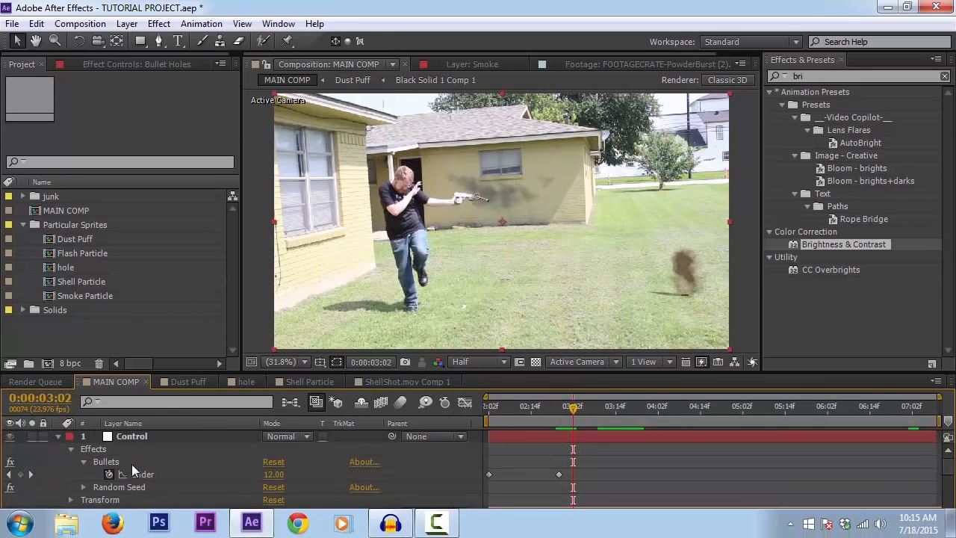
Collapse the Control layer, duplicate the Emitter 1 light and name the copy Shell Emitter
{"action": "left_click", "coordinate": [58, 436]}
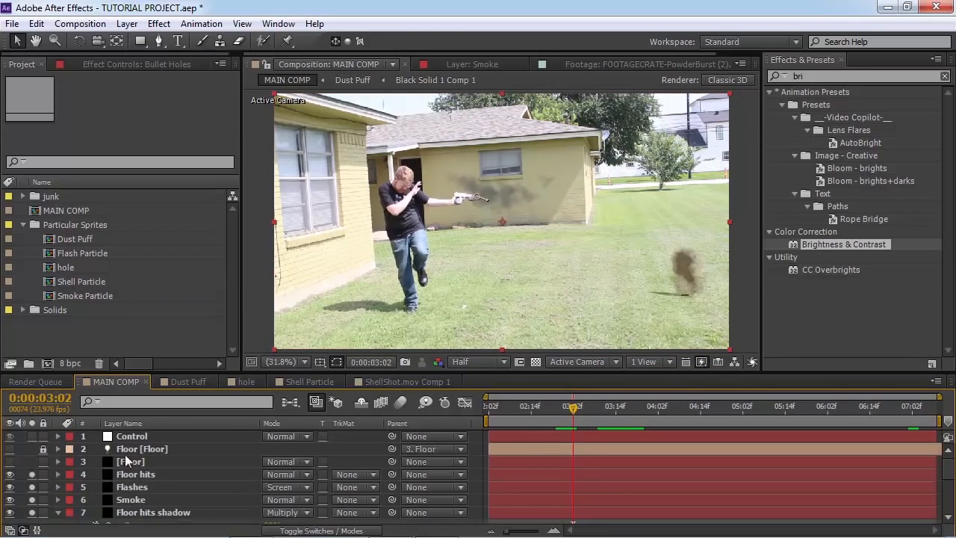
{"action": "scroll", "coordinate": [134, 470], "scroll_direction": "down", "scroll_amount": 4}
{"action": "left_click", "coordinate": [169, 479]}
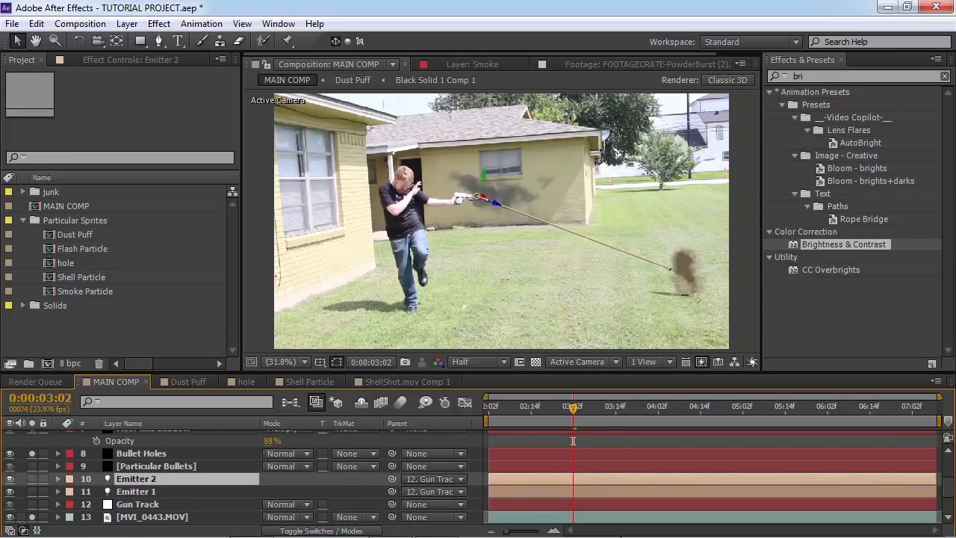
{"action": "key", "text": "Return"}
{"action": "type", "text": "Shell"}
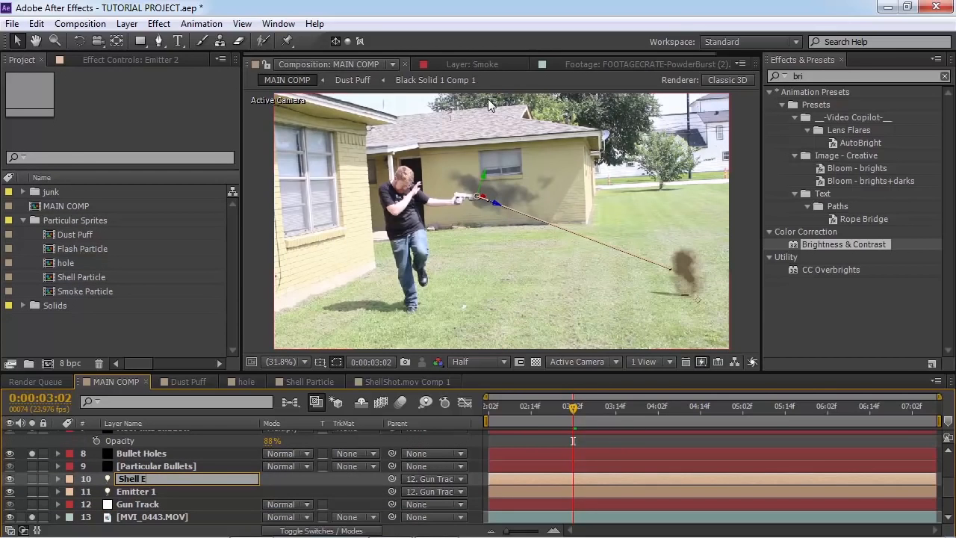
{"action": "key", "text": "Return"}
Duplicate the Particular Bullets layer and name the copy Shells
{"action": "scroll", "coordinate": [173, 486], "scroll_direction": "up", "scroll_amount": 3}
{"action": "scroll", "coordinate": [173, 487], "scroll_direction": "down", "scroll_amount": 2}
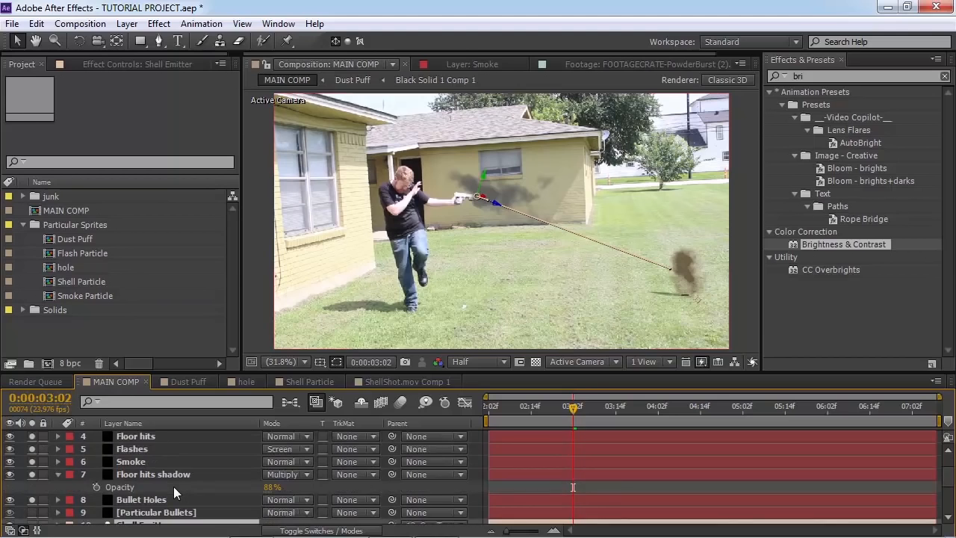
{"action": "scroll", "coordinate": [173, 487], "scroll_direction": "down", "scroll_amount": 2}
{"action": "left_click", "coordinate": [141, 476]}
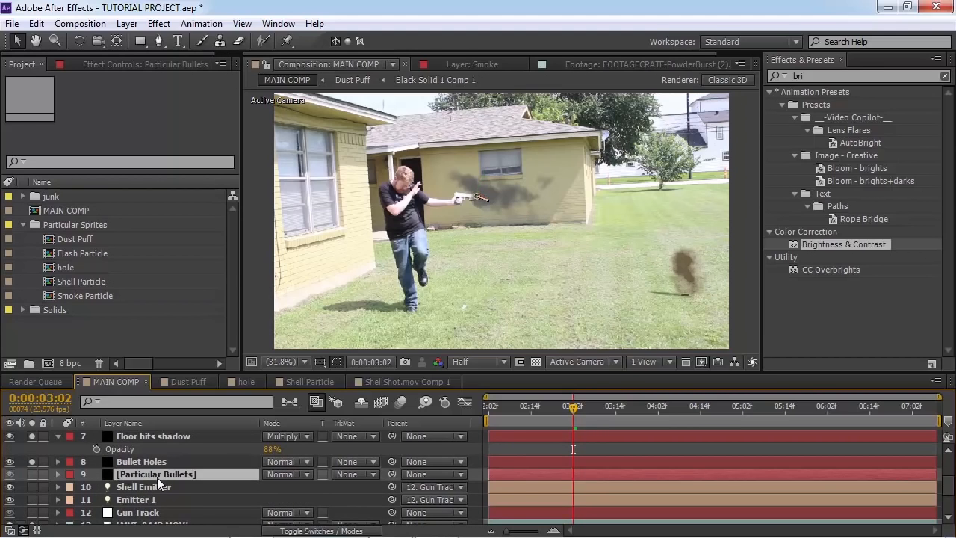
{"action": "key", "text": "ctrl+d"}
{"action": "key", "text": "Return"}
{"action": "type", "text": "Sh"}
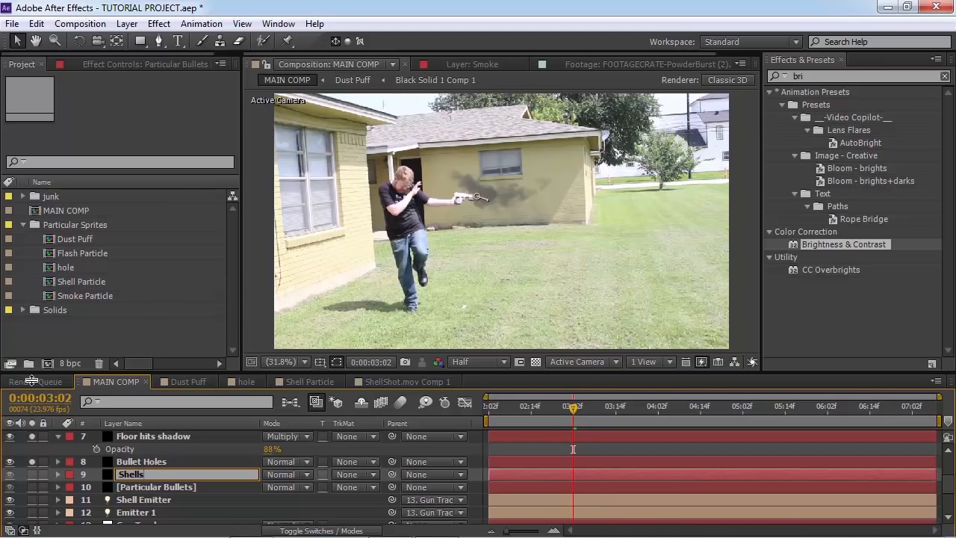
{"action": "type", "text": "ells"}
{"action": "key", "text": "Return"}
Move the Shells layer up the stack to just above the Floor solid and solo it
{"action": "left_click", "coordinate": [138, 474]}
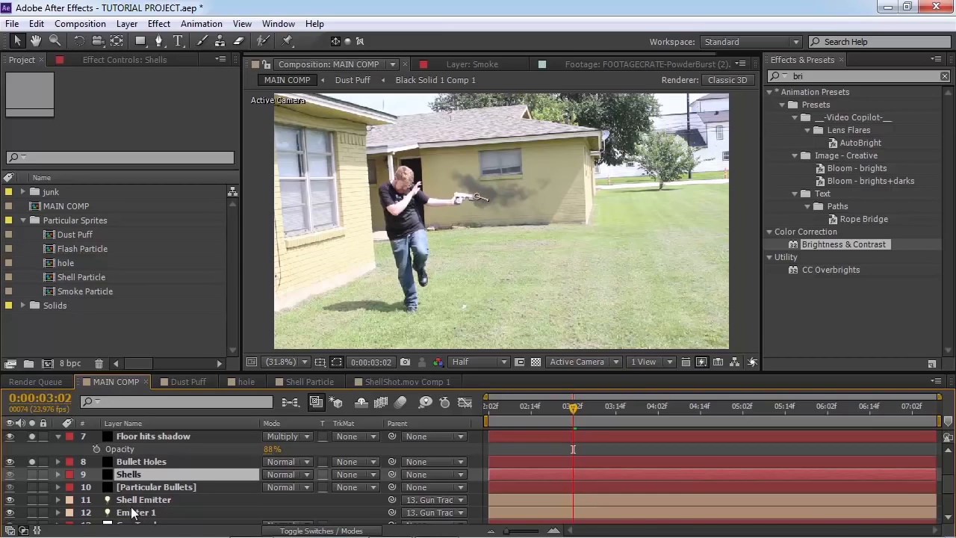
{"action": "mouse_move", "coordinate": [124, 480]}
{"action": "left_mouse_down"}
{"action": "mouse_move", "coordinate": [132, 438]}
{"action": "mouse_move", "coordinate": [127, 467]}
{"action": "left_mouse_up"}
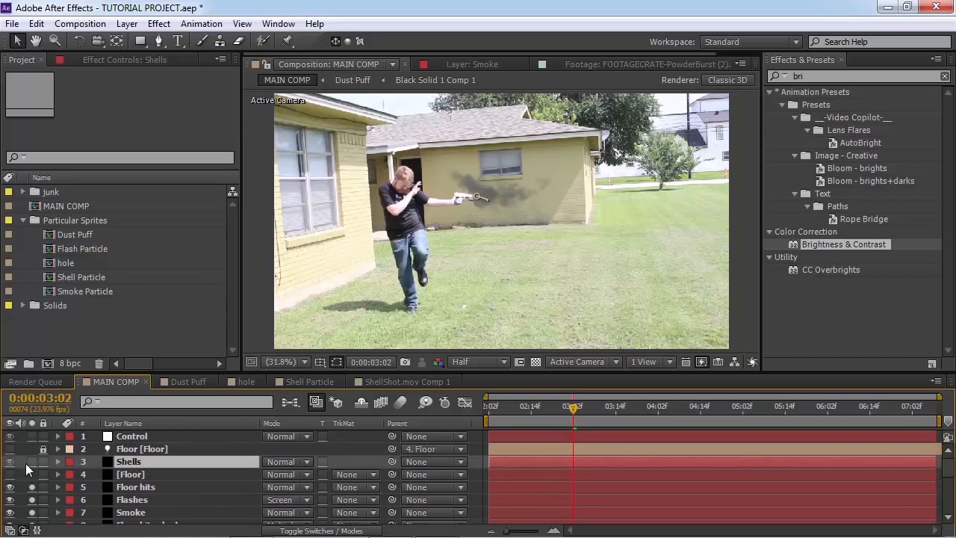
{"action": "left_click", "coordinate": [31, 461]}
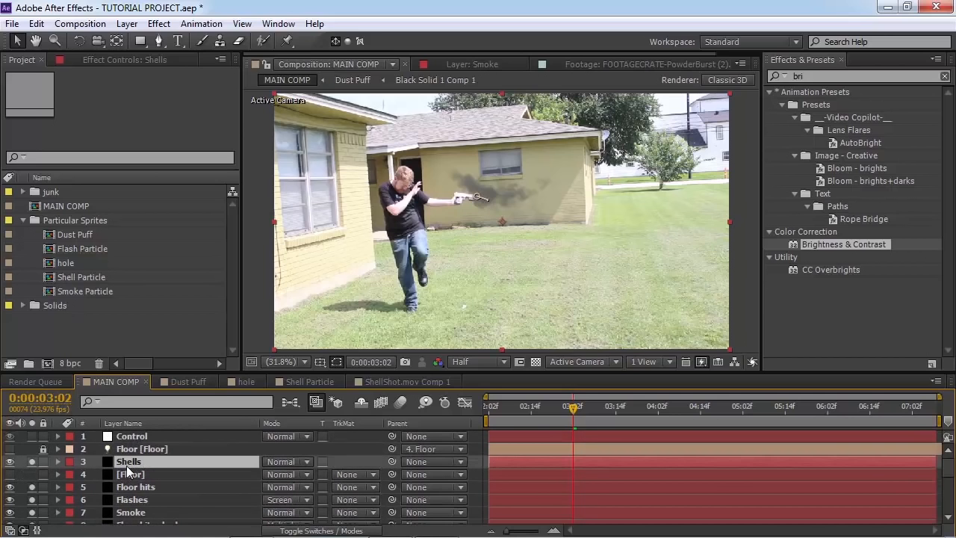
Change the light emitter name in the Shells layer's Particular options so it emits from the Shell Emitter light
{"action": "left_click", "coordinate": [91, 62]}
{"action": "left_click", "coordinate": [182, 88]}
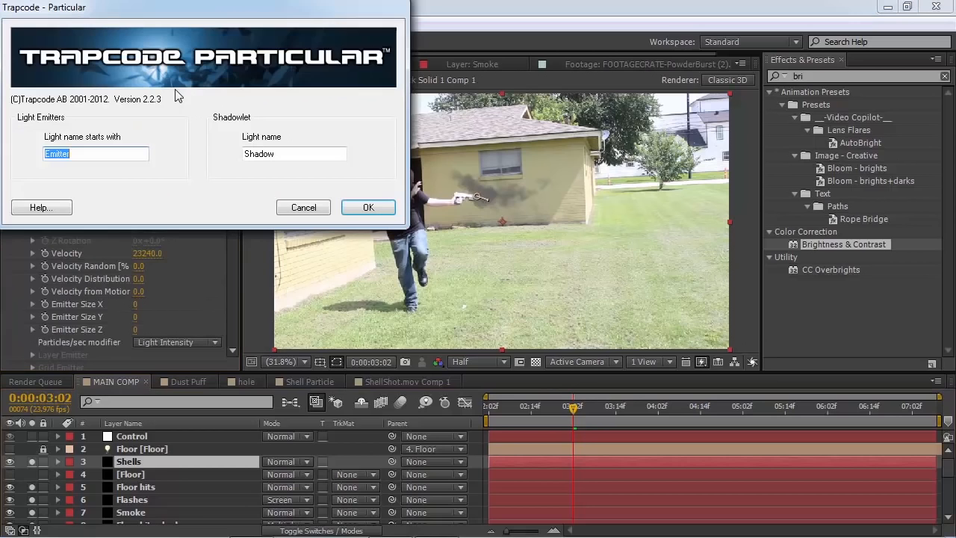
{"action": "left_click", "coordinate": [81, 153]}
{"action": "left_click_drag", "start_coordinate": [80, 153], "coordinate": [46, 150]}
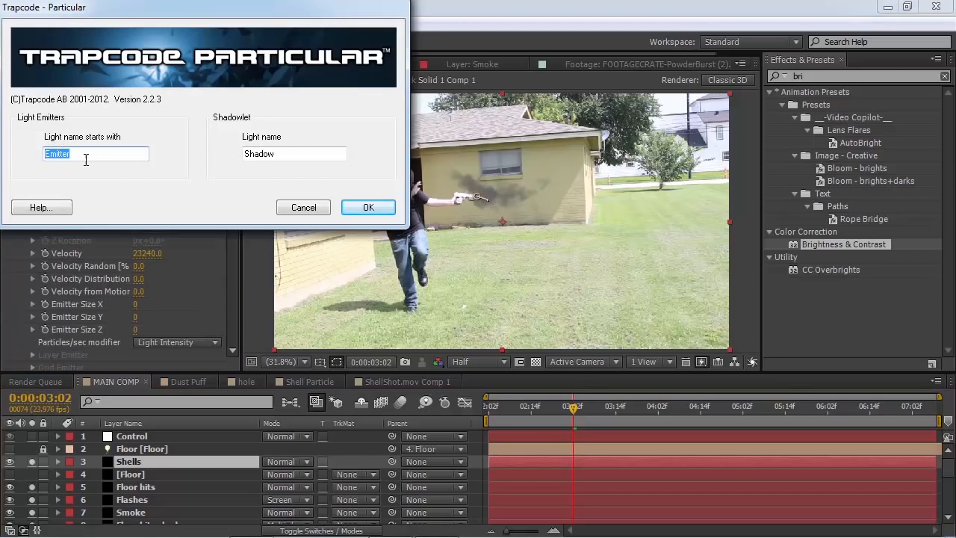
{"action": "type", "text": "S"}
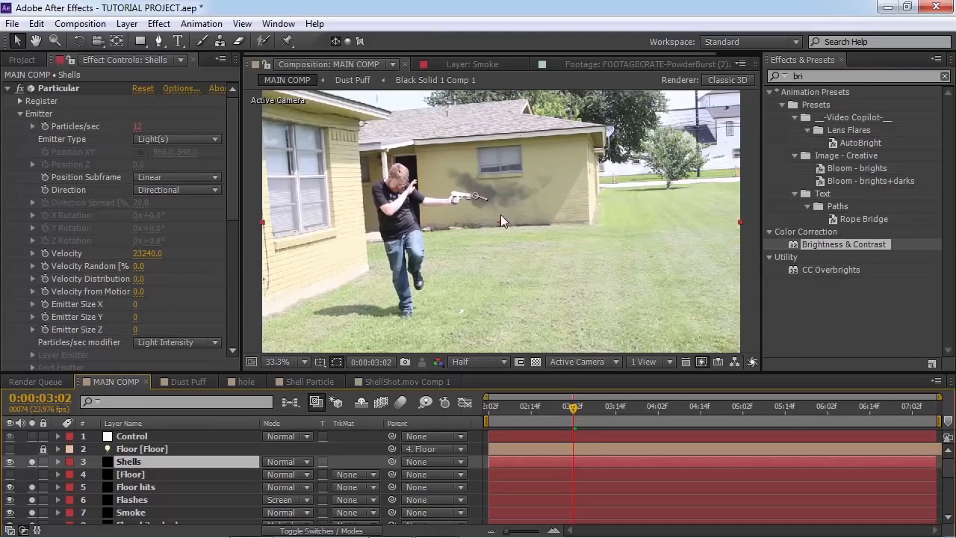
Rotate the Shell Emitter light at the gun about its Y axis so it points upward instead of along the barrel
{"action": "scroll", "coordinate": [490, 193], "scroll_direction": "up", "scroll_amount": 1}
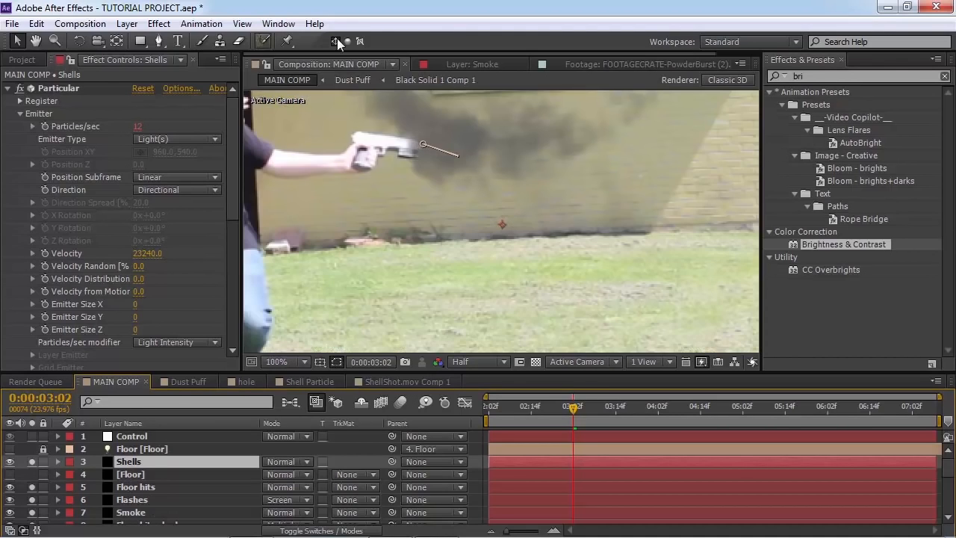
{"action": "scroll", "coordinate": [404, 99], "scroll_direction": "up", "scroll_amount": 1}
{"action": "left_click", "coordinate": [79, 41]}
{"action": "scroll", "coordinate": [147, 460], "scroll_direction": "down", "scroll_amount": 4}
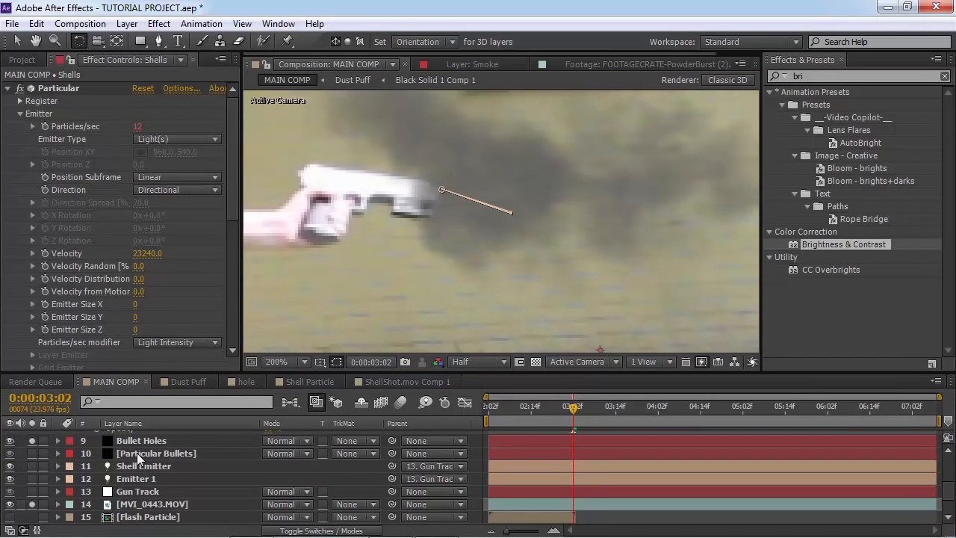
{"action": "left_click", "coordinate": [136, 466]}
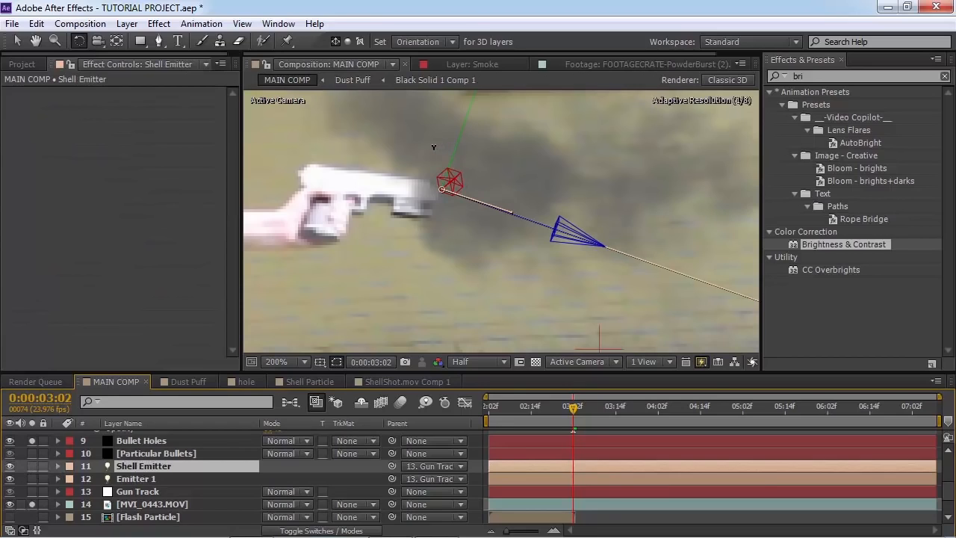
{"action": "left_click_drag", "start_coordinate": [401, 147], "coordinate": [309, 144]}
Remove the wiggle expression from the Shell Emitter light's Y Rotation
{"action": "left_click", "coordinate": [58, 466]}
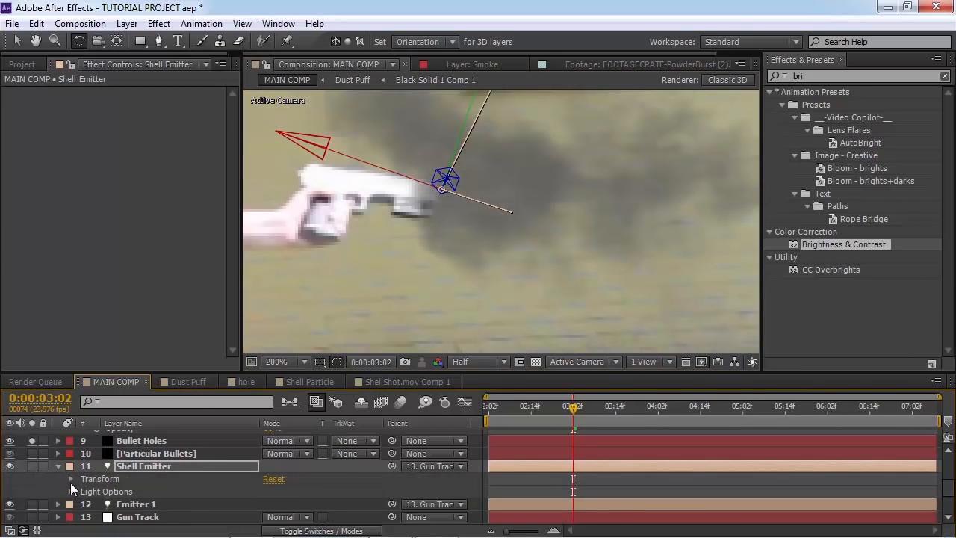
{"action": "left_click", "coordinate": [70, 479]}
{"action": "scroll", "coordinate": [156, 473], "scroll_direction": "down", "scroll_amount": 2}
{"action": "scroll", "coordinate": [157, 476], "scroll_direction": "up", "scroll_amount": 2}
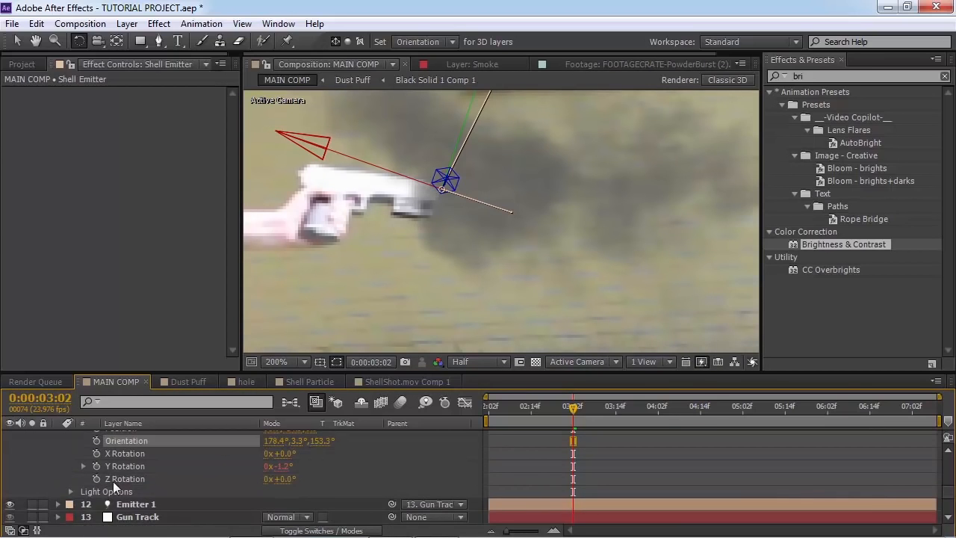
{"action": "left_click", "coordinate": [84, 466]}
{"action": "left_click", "coordinate": [520, 479]}
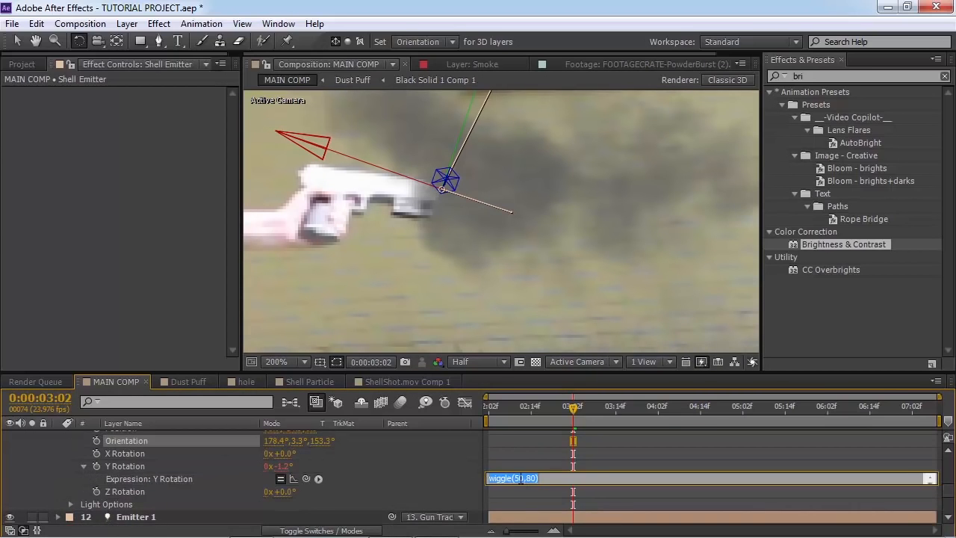
{"action": "key", "text": "Delete"}
{"action": "left_click", "coordinate": [535, 452]}
Move the Shell Emitter light back from the muzzle to the rear of the gun's slide
{"action": "scroll", "coordinate": [534, 453], "scroll_direction": "up", "scroll_amount": 1}
{"action": "key", "text": "v"}
{"action": "left_click_drag", "start_coordinate": [326, 152], "coordinate": [181, 143]}
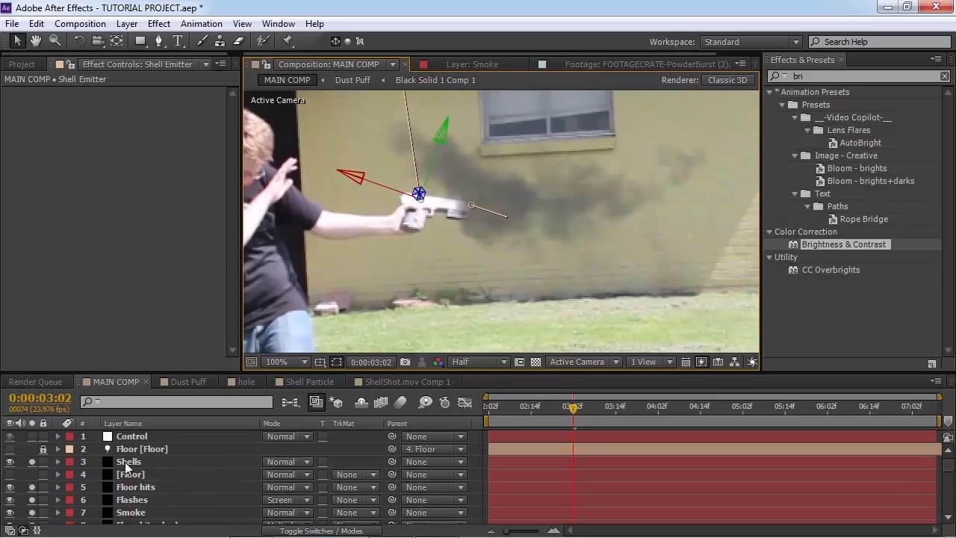
Set the Shells layer's particles to a life of 22.6 seconds and type Sprite, using the Shell Particle layer as texture
{"action": "left_click", "coordinate": [127, 463]}
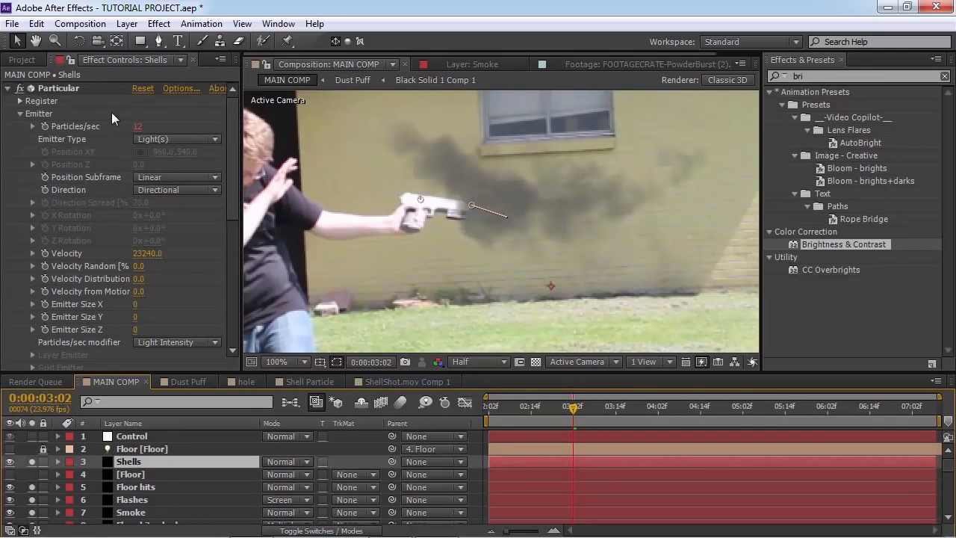
{"action": "scroll", "coordinate": [205, 261], "scroll_direction": "down", "scroll_amount": 5}
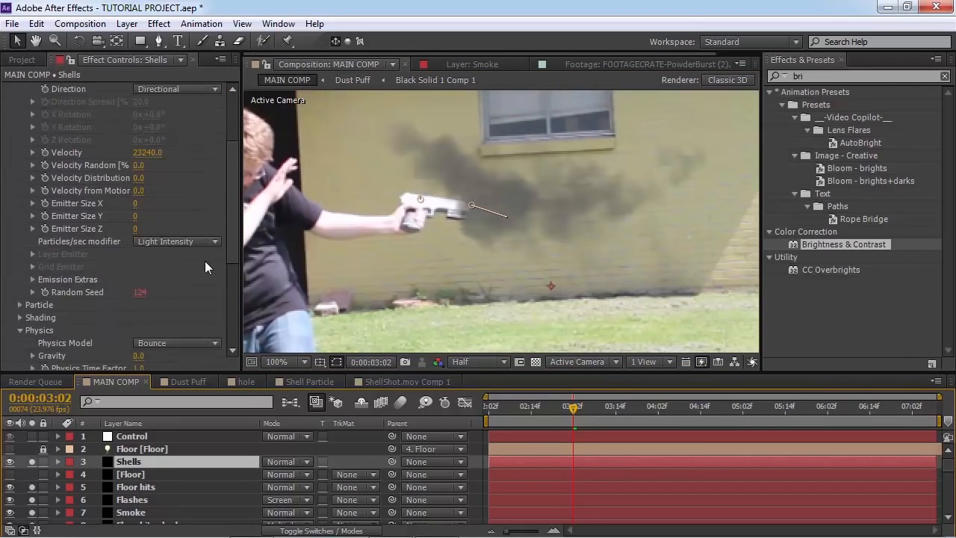
{"action": "scroll", "coordinate": [184, 264], "scroll_direction": "down", "scroll_amount": 5}
{"action": "scroll", "coordinate": [165, 289], "scroll_direction": "up", "scroll_amount": 3}
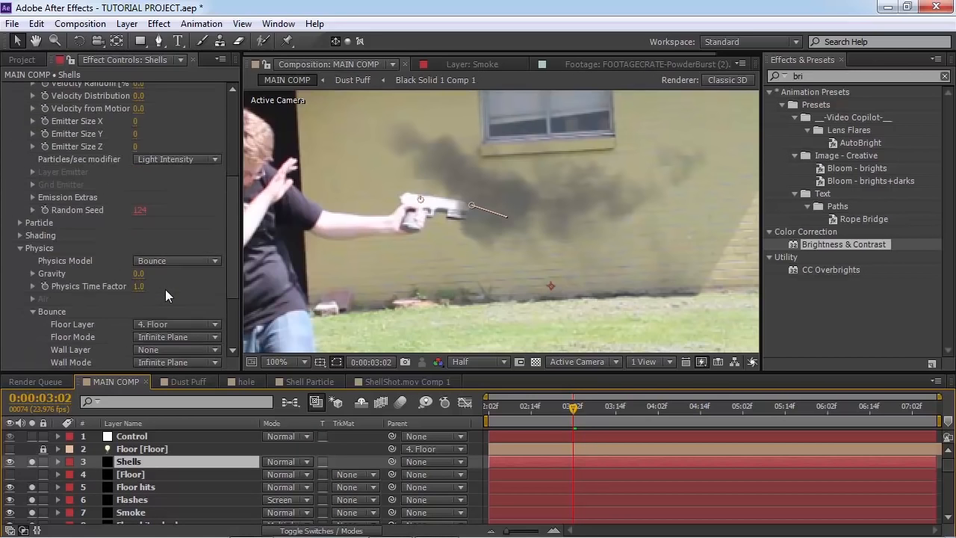
{"action": "scroll", "coordinate": [167, 300], "scroll_direction": "down", "scroll_amount": 1}
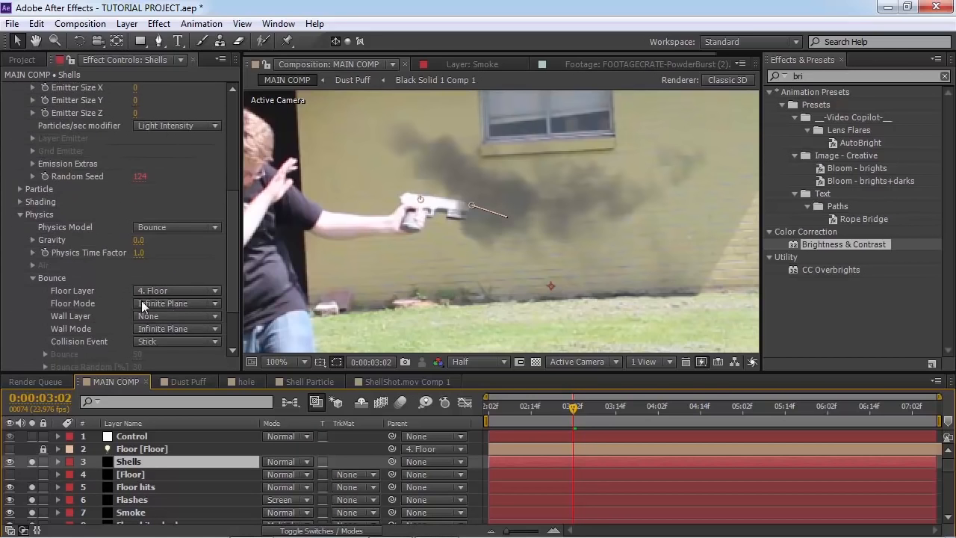
{"action": "left_click", "coordinate": [177, 148]}
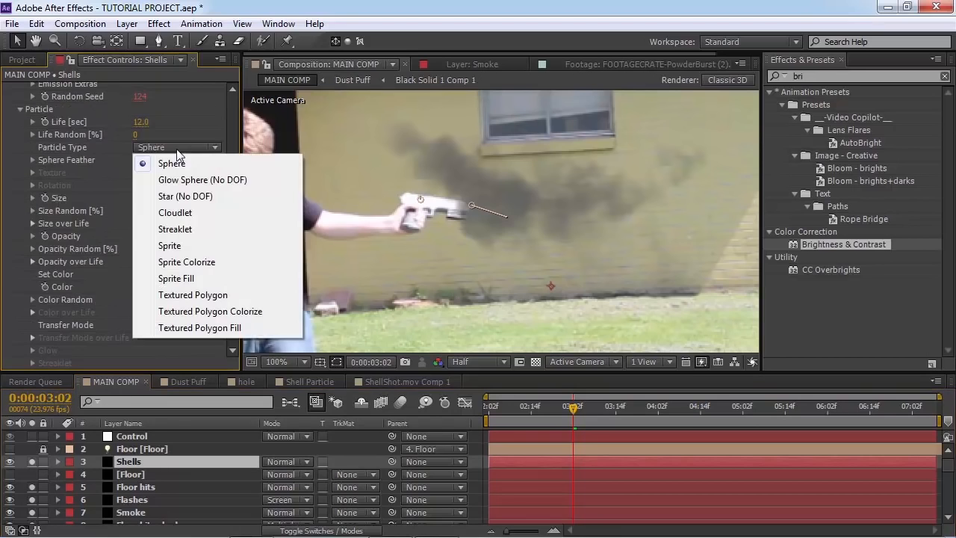
{"action": "left_click", "coordinate": [171, 245]}
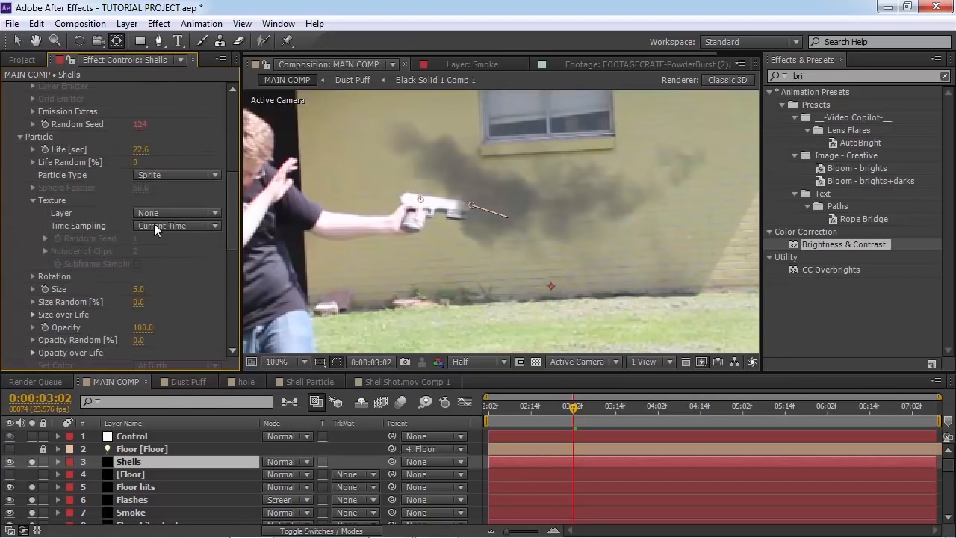
{"action": "left_click", "coordinate": [176, 216]}
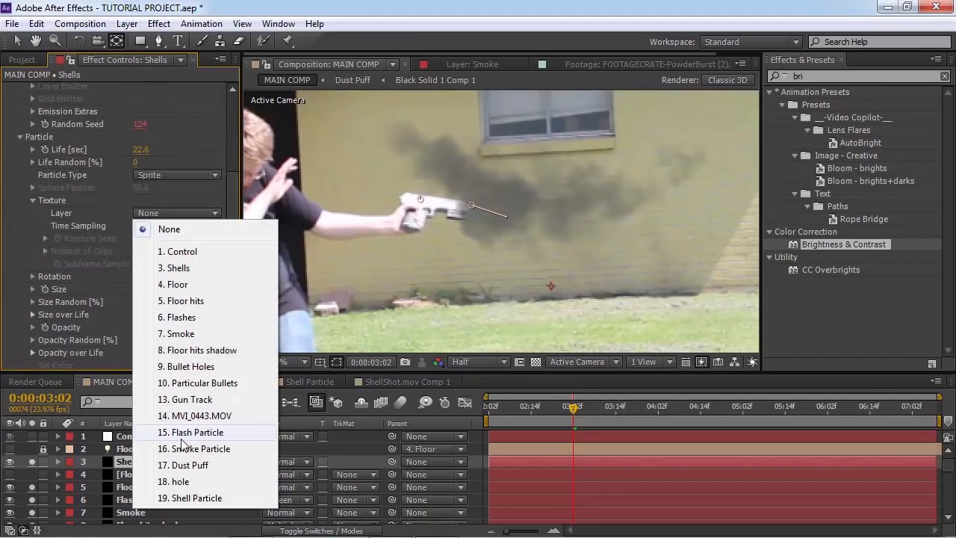
{"action": "left_click", "coordinate": [213, 500]}
Adjust the size of the shell sprites in the Shells layer's Particular effect
{"action": "scroll", "coordinate": [161, 246], "scroll_direction": "up", "scroll_amount": 7}
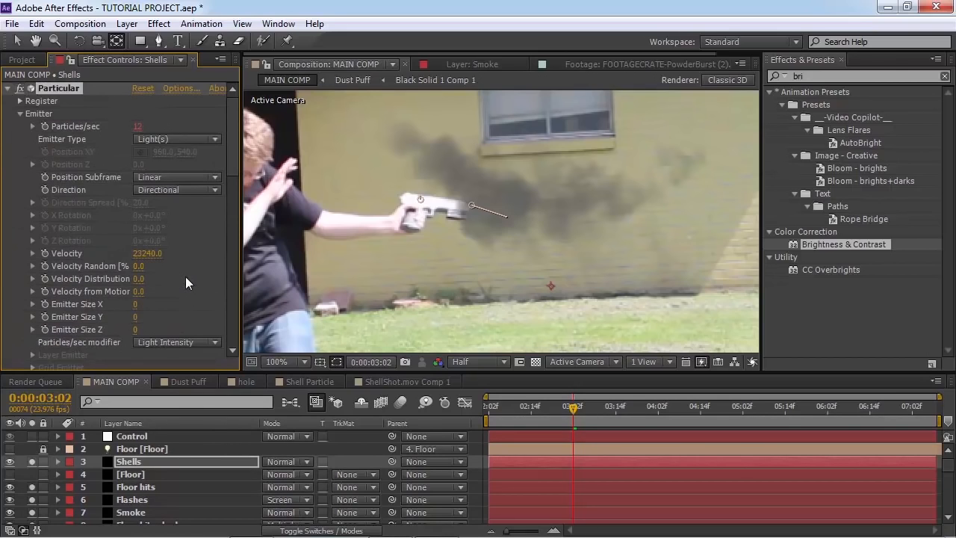
{"action": "scroll", "coordinate": [185, 277], "scroll_direction": "down", "scroll_amount": 1}
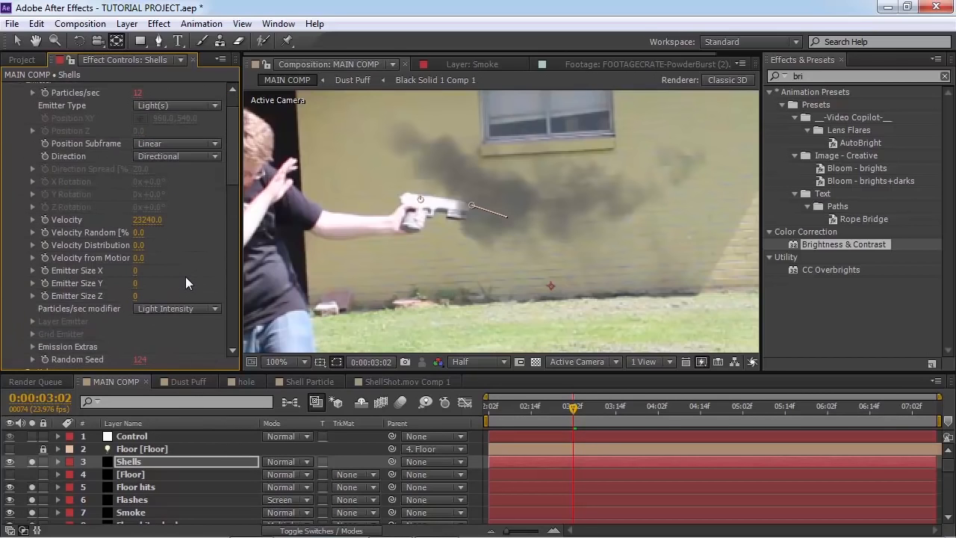
{"action": "scroll", "coordinate": [183, 252], "scroll_direction": "down", "scroll_amount": 6}
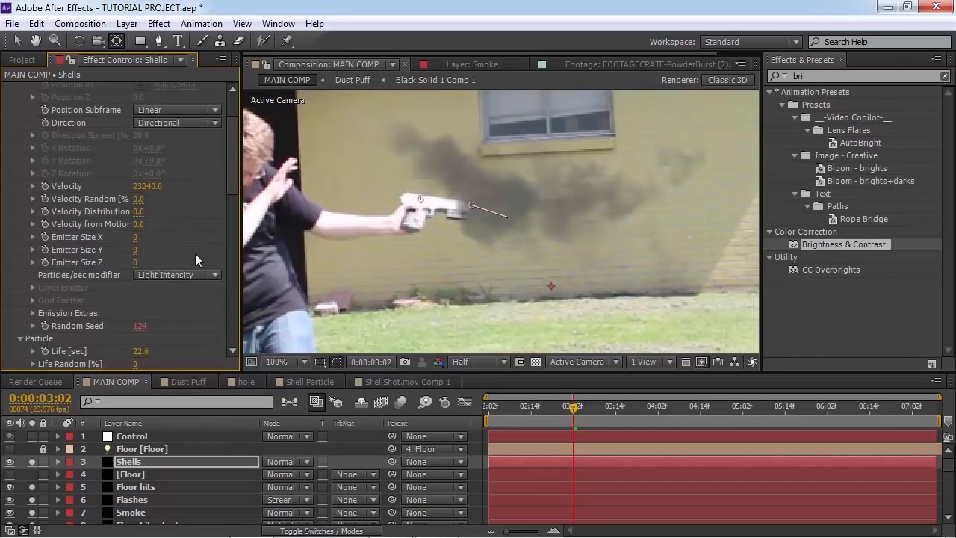
{"action": "scroll", "coordinate": [180, 255], "scroll_direction": "down", "scroll_amount": 1}
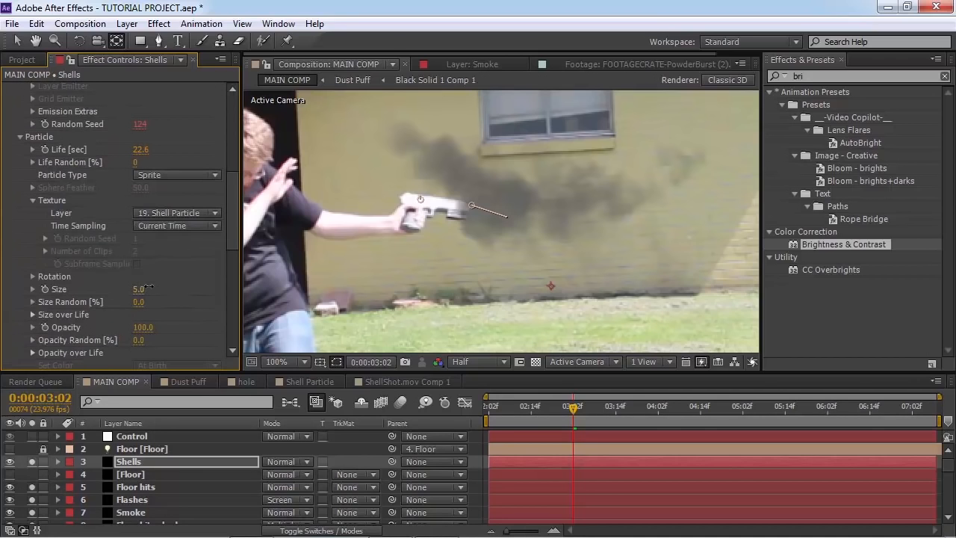
{"action": "left_click_drag", "start_coordinate": [150, 287], "coordinate": [152, 286]}
Reduce the emitter velocity of the Shells layer's Particular effect to 1440 and preview the ejected shells
{"action": "scroll", "coordinate": [166, 265], "scroll_direction": "up", "scroll_amount": 6}
{"action": "scroll", "coordinate": [167, 270], "scroll_direction": "down", "scroll_amount": 3}
{"action": "scroll", "coordinate": [169, 279], "scroll_direction": "up", "scroll_amount": 4}
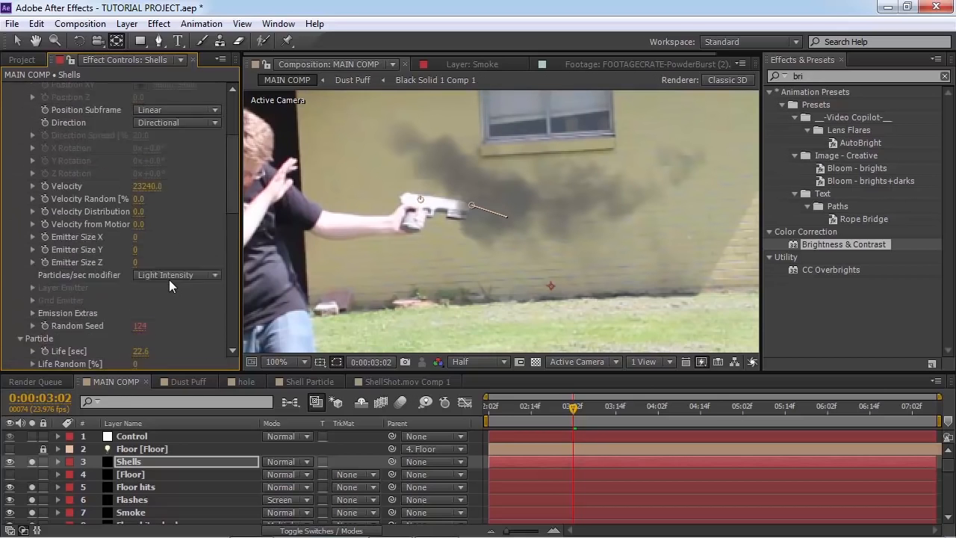
{"action": "left_click", "coordinate": [147, 220]}
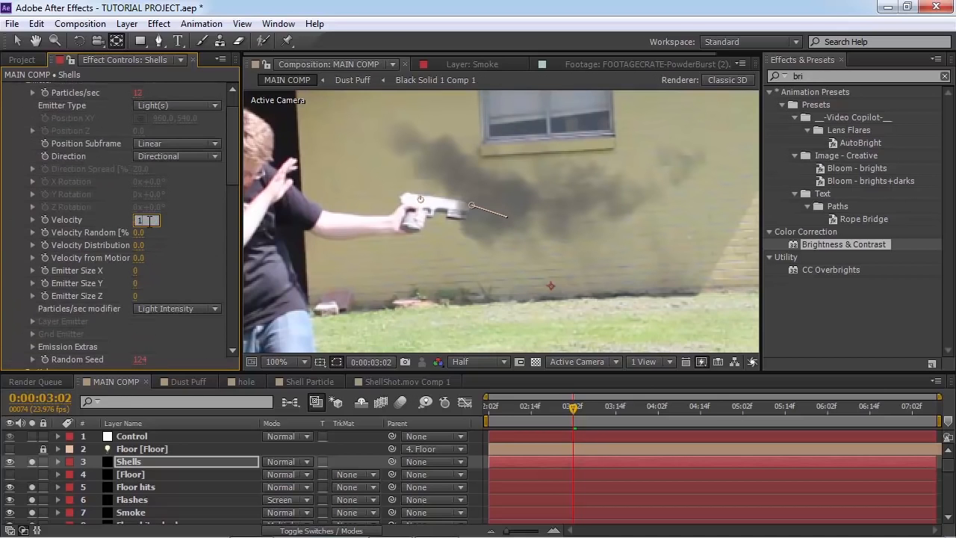
{"action": "key", "text": "Return"}
{"action": "key", "text": "space"}
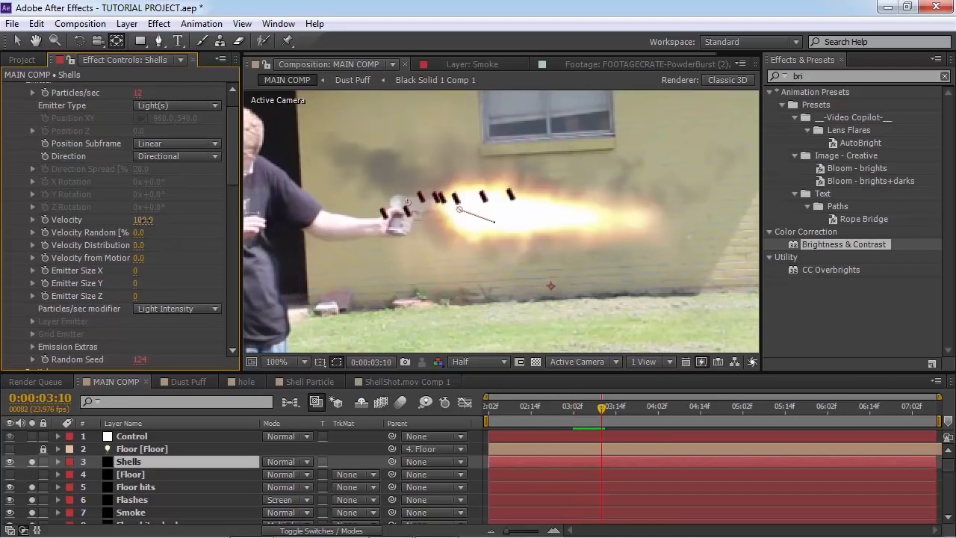
{"action": "mouse_move", "coordinate": [144, 220]}
{"action": "left_mouse_down"}
{"action": "mouse_move", "coordinate": [196, 219]}
{"action": "mouse_move", "coordinate": [160, 218]}
{"action": "left_mouse_up"}
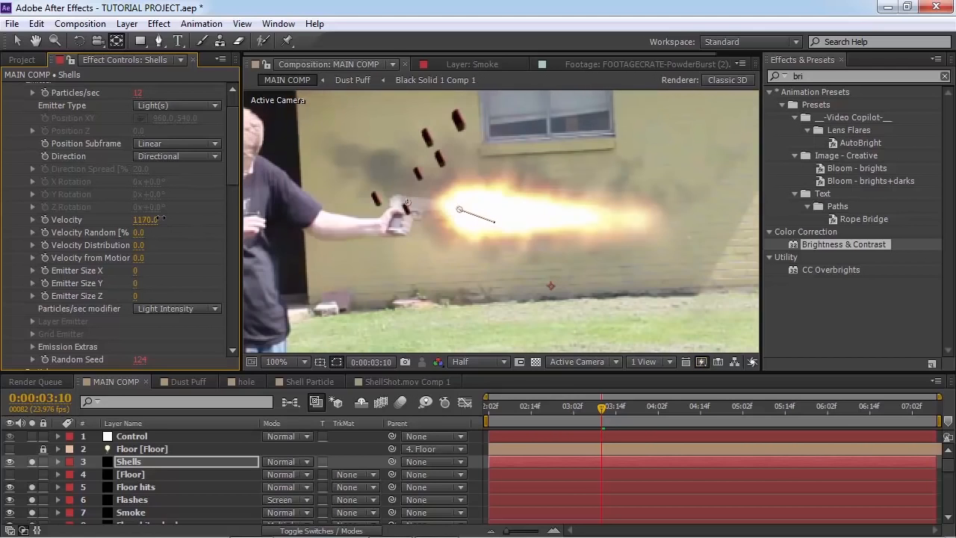
{"action": "key", "text": "space"}
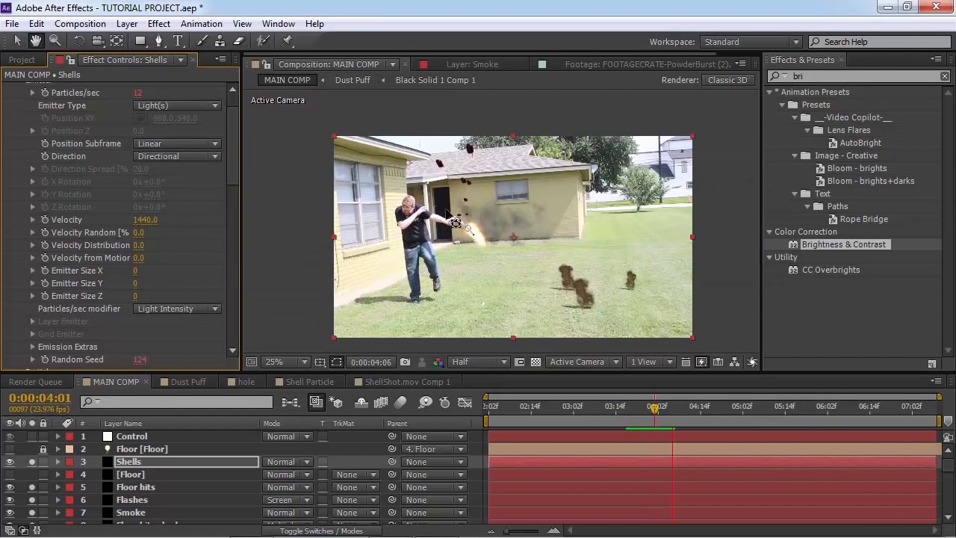
{"action": "key", "text": "space"}
Try to change the Shell Emitter light's direction with the Rotation tool and preview the shells
{"action": "scroll", "coordinate": [452, 201], "scroll_direction": "up", "scroll_amount": 2}
{"action": "scroll", "coordinate": [137, 490], "scroll_direction": "down", "scroll_amount": 10}
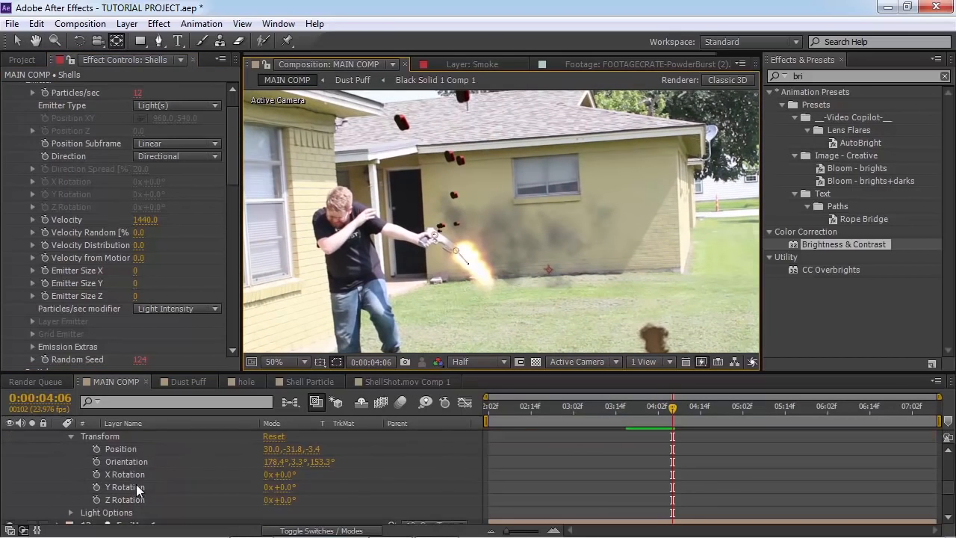
{"action": "scroll", "coordinate": [133, 453], "scroll_direction": "up", "scroll_amount": 4}
{"action": "left_click", "coordinate": [141, 500]}
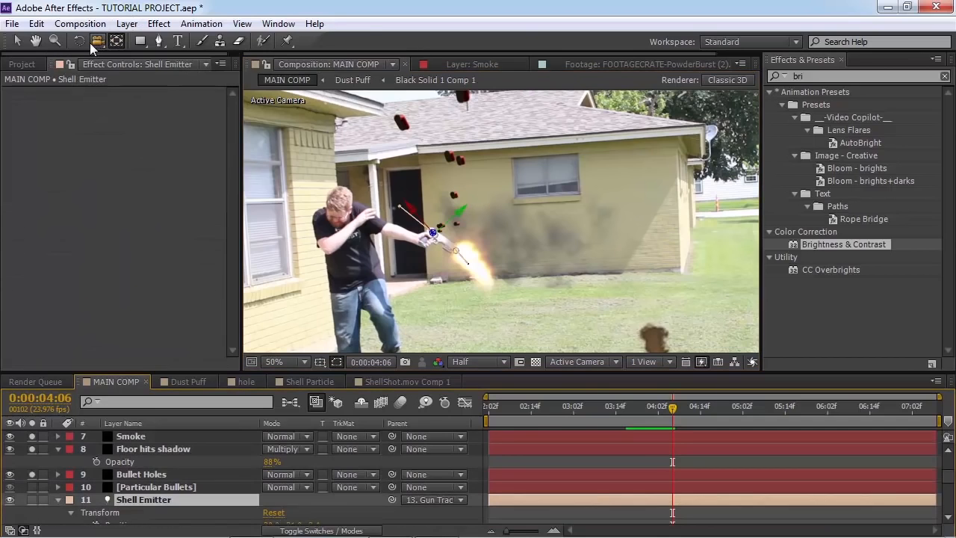
{"action": "left_click", "coordinate": [79, 41]}
{"action": "scroll", "coordinate": [487, 278], "scroll_direction": "up", "scroll_amount": 2}
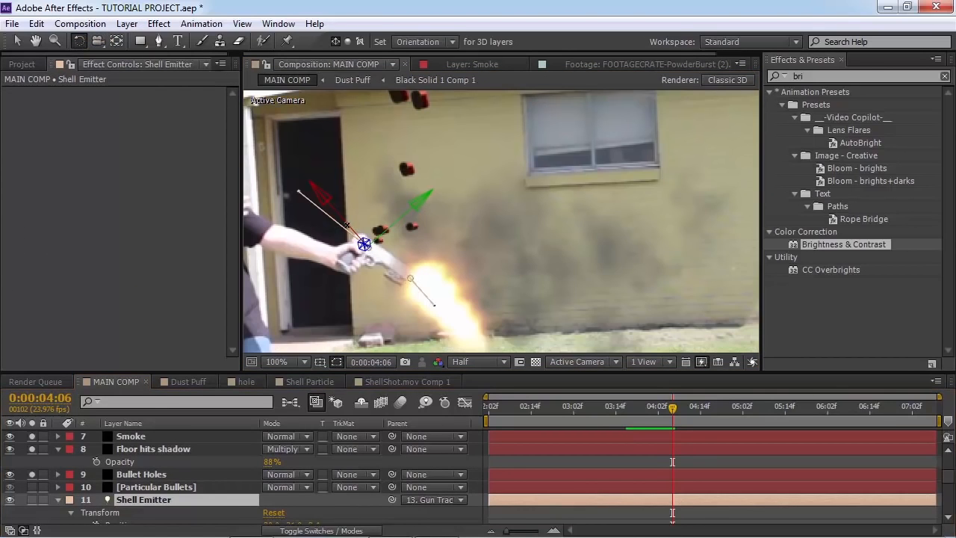
{"action": "mouse_move", "coordinate": [347, 228]}
{"action": "left_mouse_down"}
{"action": "mouse_move", "coordinate": [359, 231]}
{"action": "mouse_move", "coordinate": [352, 224]}
{"action": "left_mouse_up"}
{"action": "scroll", "coordinate": [359, 232], "scroll_direction": "down", "scroll_amount": 1}
{"action": "key", "text": "space"}
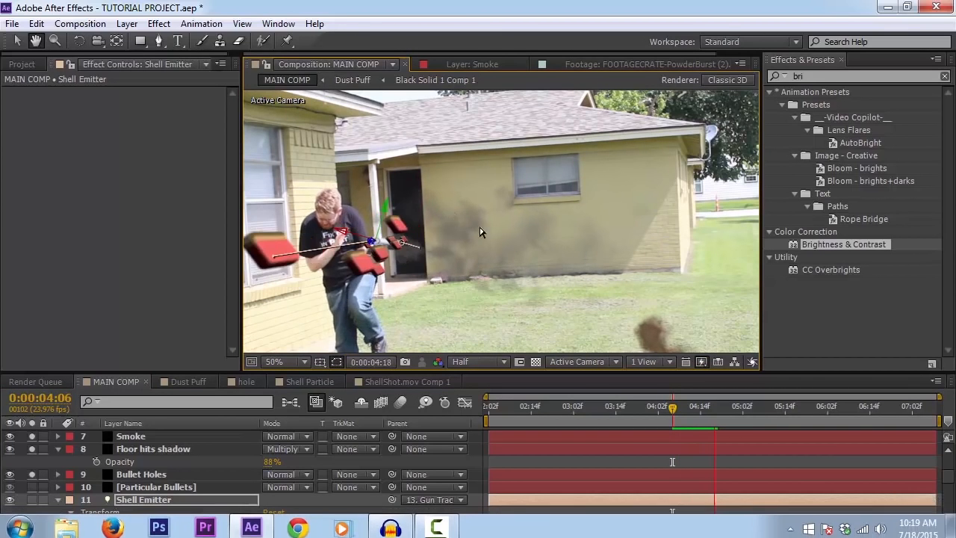
{"action": "key", "text": "w"}
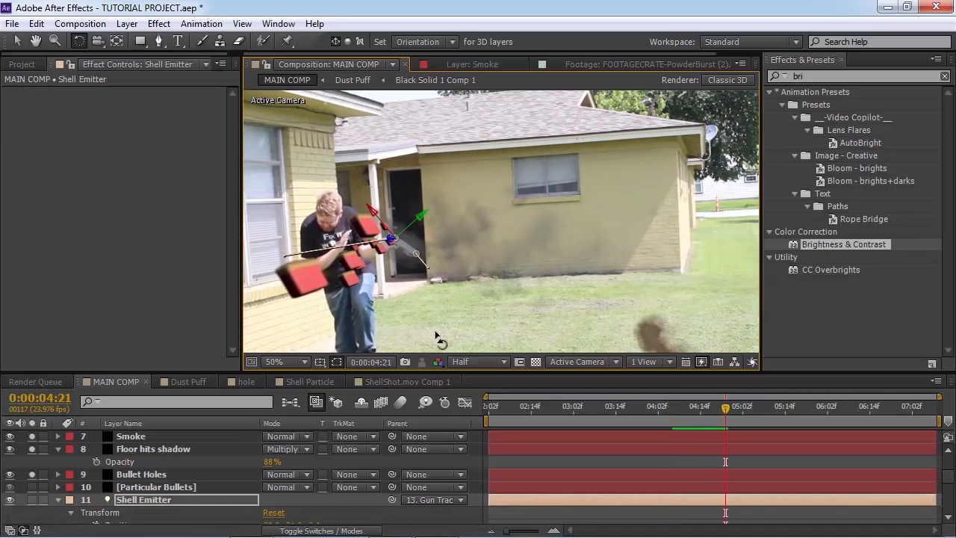
Undo the Shell Emitter light's rotation and replay the shot to inspect the flying shells up close
{"action": "key", "text": "ctrl+z"}
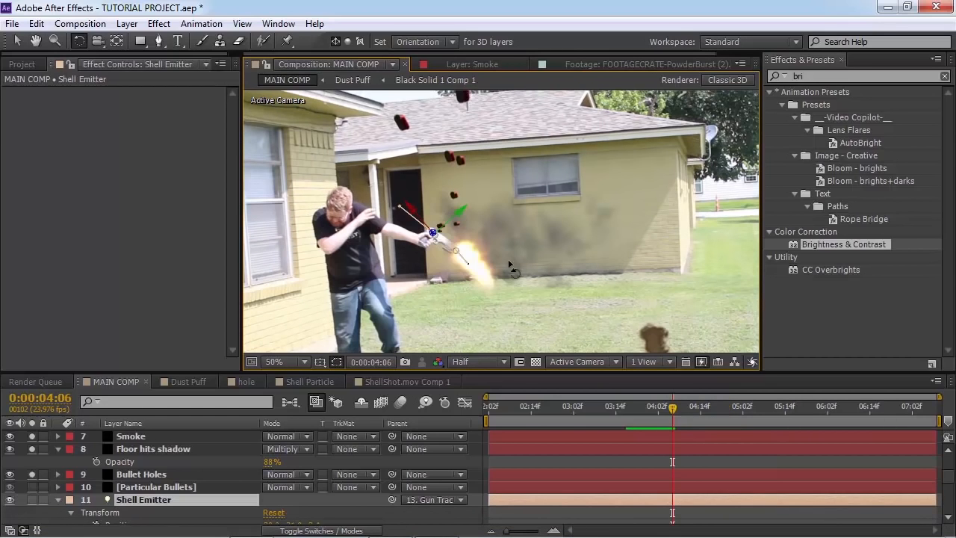
{"action": "key", "text": "space"}
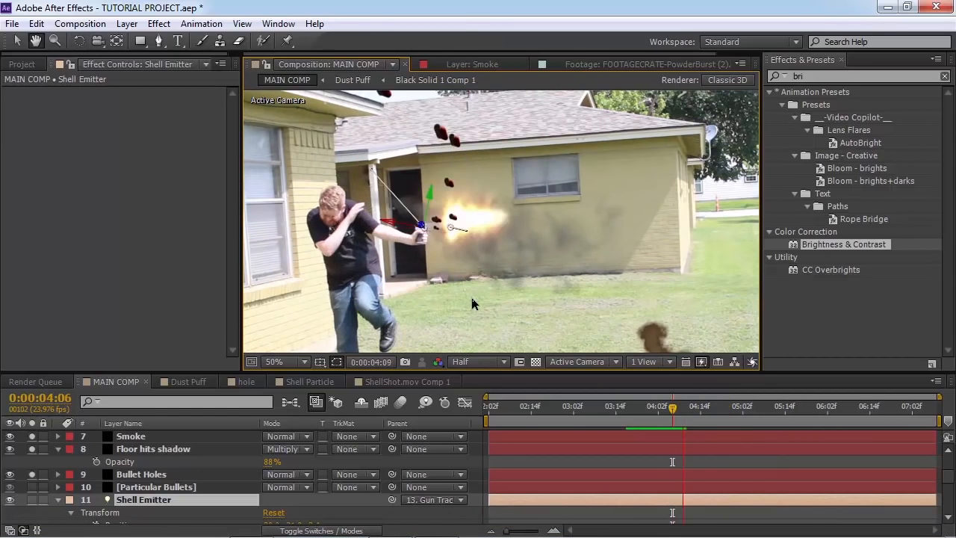
{"action": "key", "text": "space"}
{"action": "scroll", "coordinate": [479, 160], "scroll_direction": "up", "scroll_amount": 1}
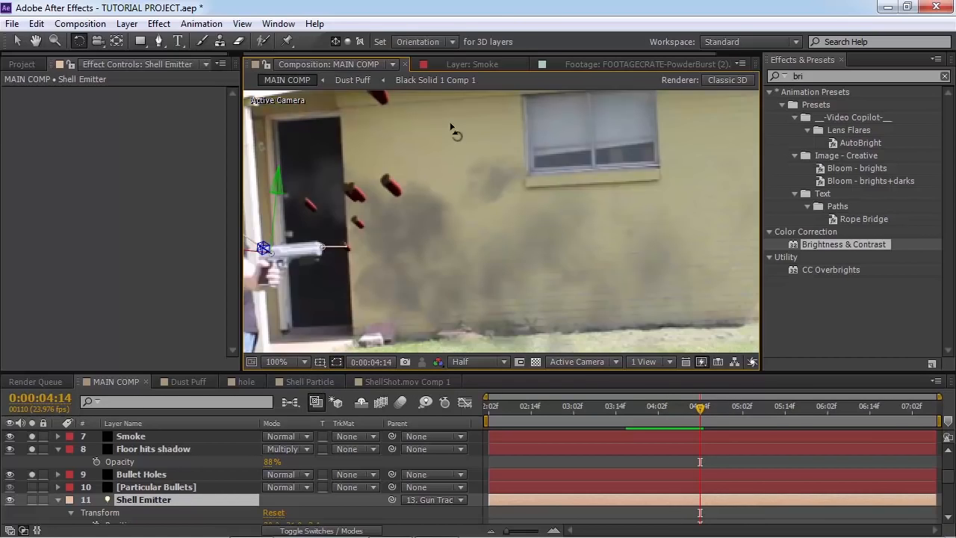
{"action": "left_click_drag", "start_coordinate": [452, 127], "coordinate": [509, 259]}
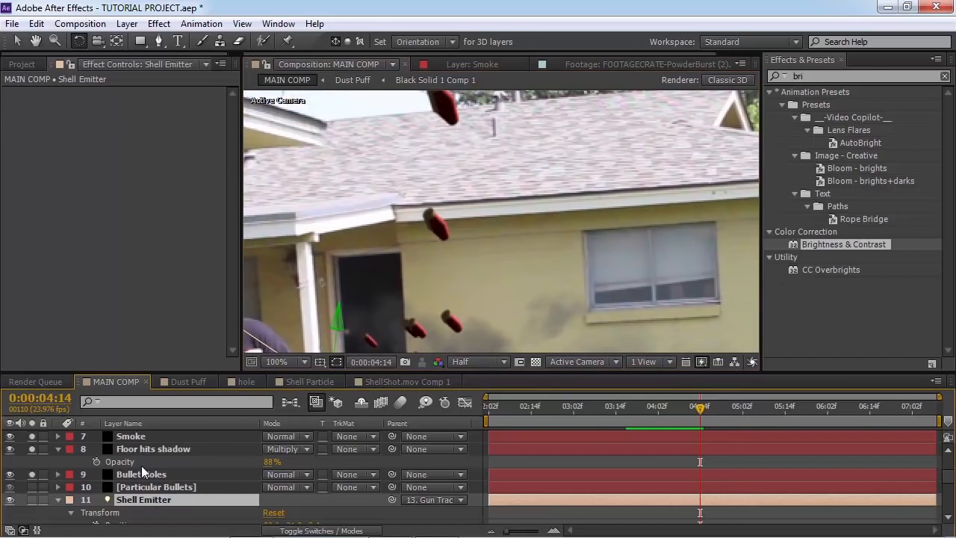
Set the motion blur Opacity Boost of the Shells layer's Particular effect to 0 and preview the shells
{"action": "scroll", "coordinate": [160, 483], "scroll_direction": "down", "scroll_amount": 2}
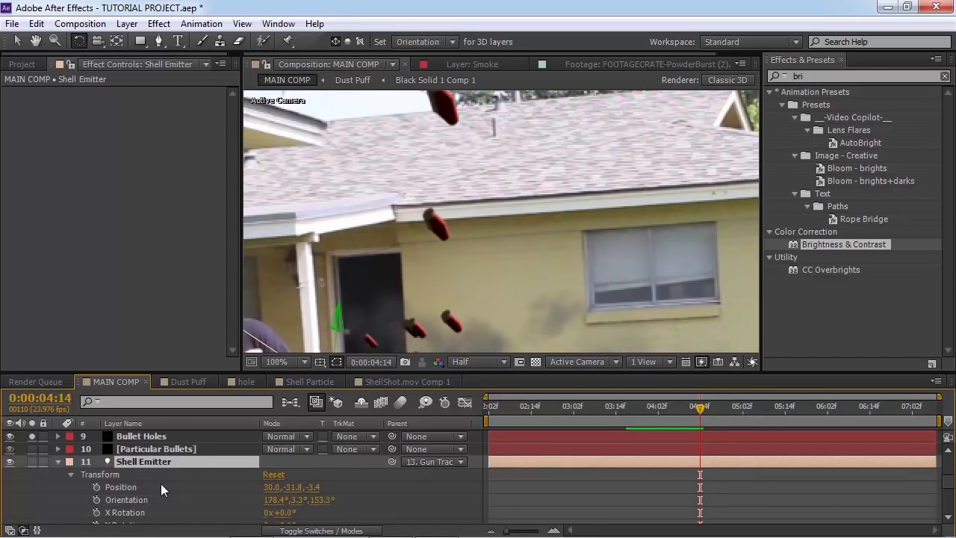
{"action": "scroll", "coordinate": [161, 484], "scroll_direction": "up", "scroll_amount": 3}
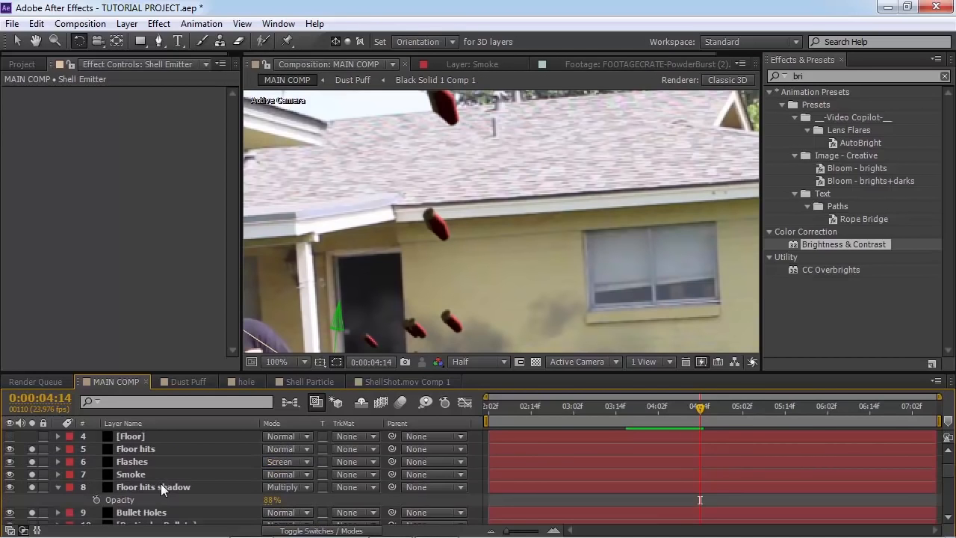
{"action": "scroll", "coordinate": [145, 454], "scroll_direction": "up", "scroll_amount": 2}
{"action": "left_click", "coordinate": [130, 462]}
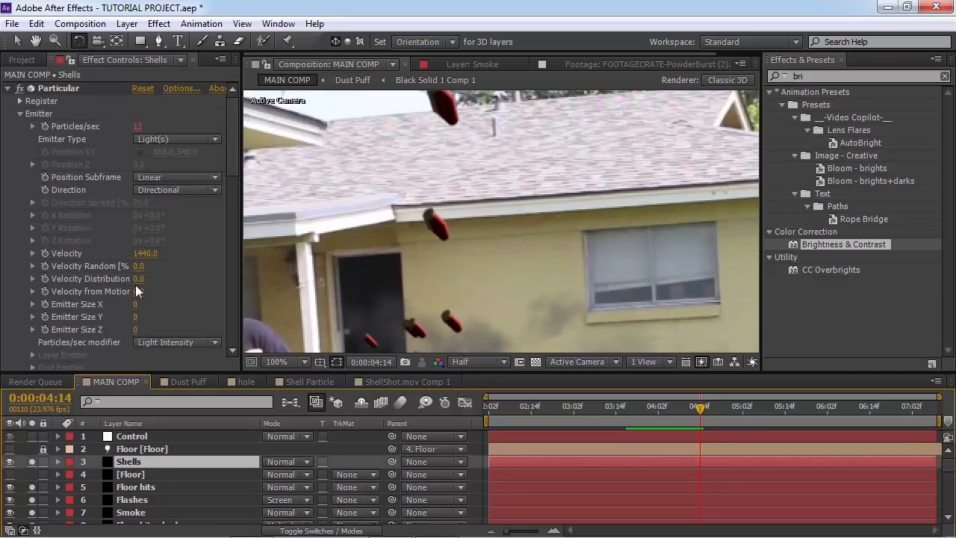
{"action": "scroll", "coordinate": [135, 285], "scroll_direction": "down", "scroll_amount": 10}
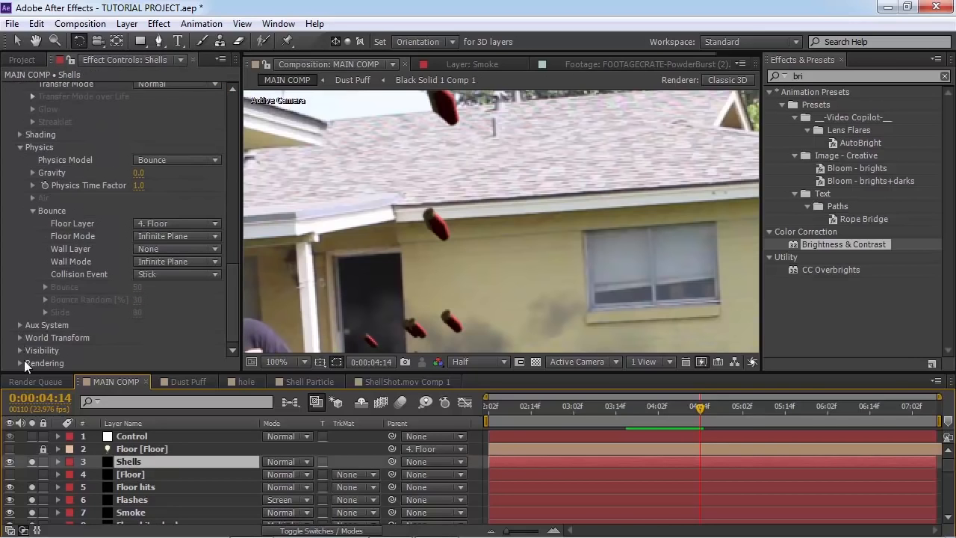
{"action": "left_click", "coordinate": [21, 363]}
{"action": "scroll", "coordinate": [21, 360], "scroll_direction": "down", "scroll_amount": 5}
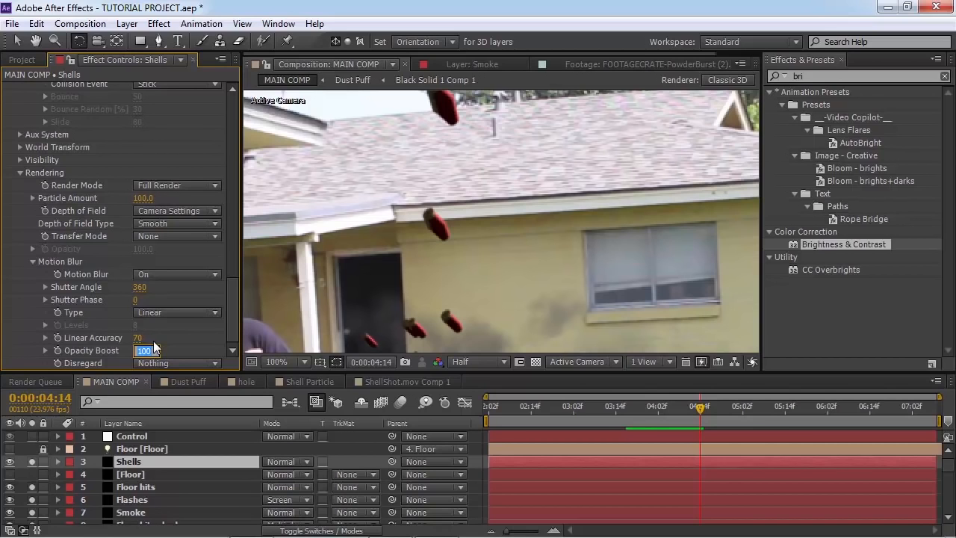
{"action": "type", "text": "0"}
{"action": "key", "text": "Return"}
{"action": "key", "text": "space"}
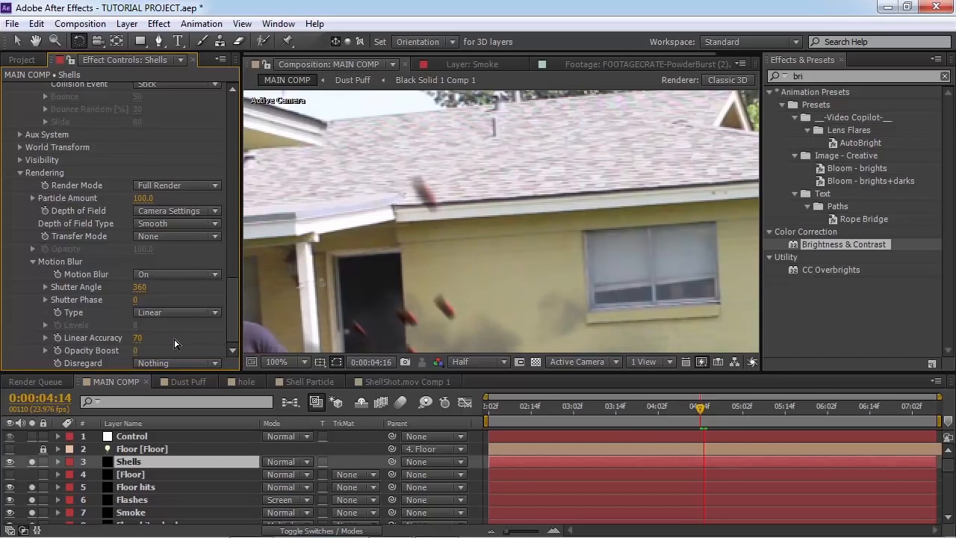
{"action": "scroll", "coordinate": [441, 317], "scroll_direction": "down", "scroll_amount": 1}
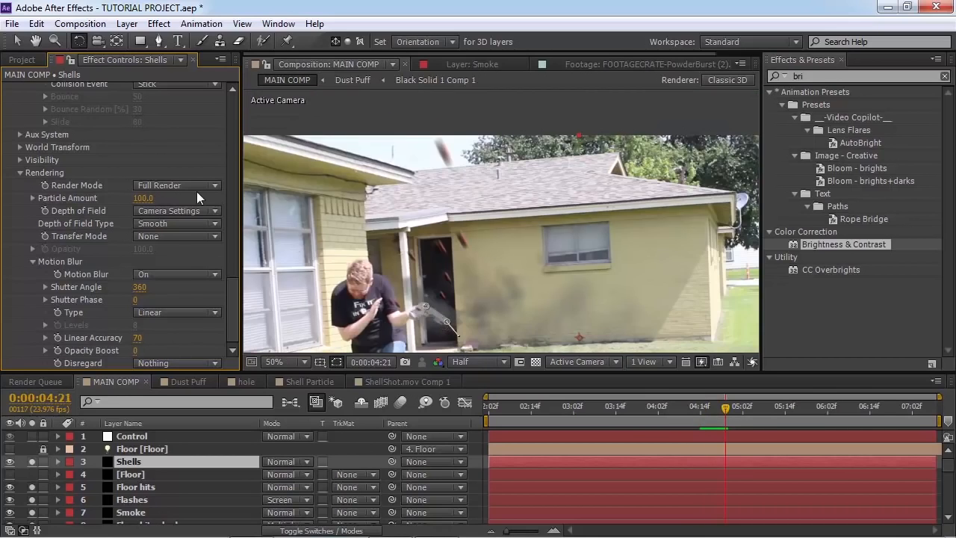
Raise the Shells layer's emitter velocity to 1670 and preview the shot
{"action": "scroll", "coordinate": [196, 192], "scroll_direction": "up", "scroll_amount": 15}
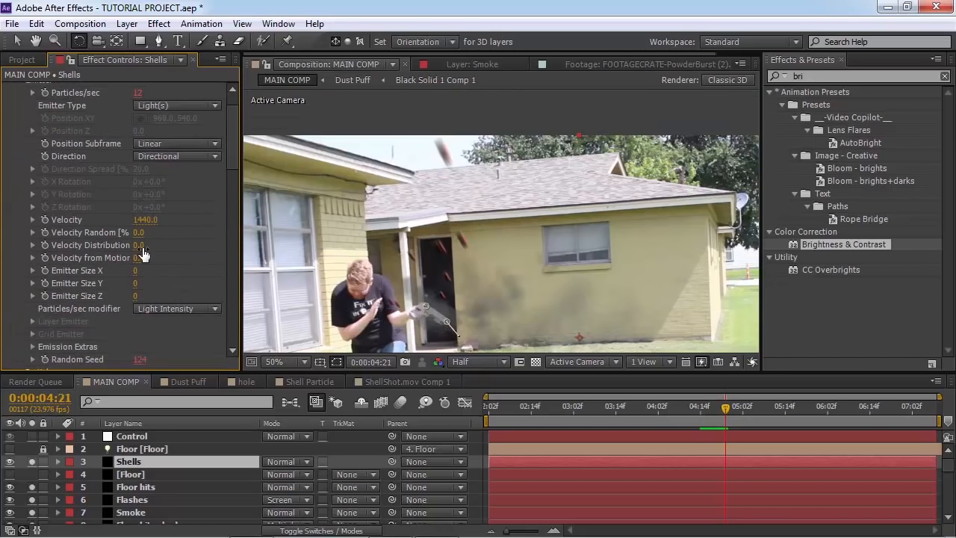
{"action": "left_click_drag", "start_coordinate": [145, 223], "coordinate": [164, 223]}
{"action": "key", "text": "space"}
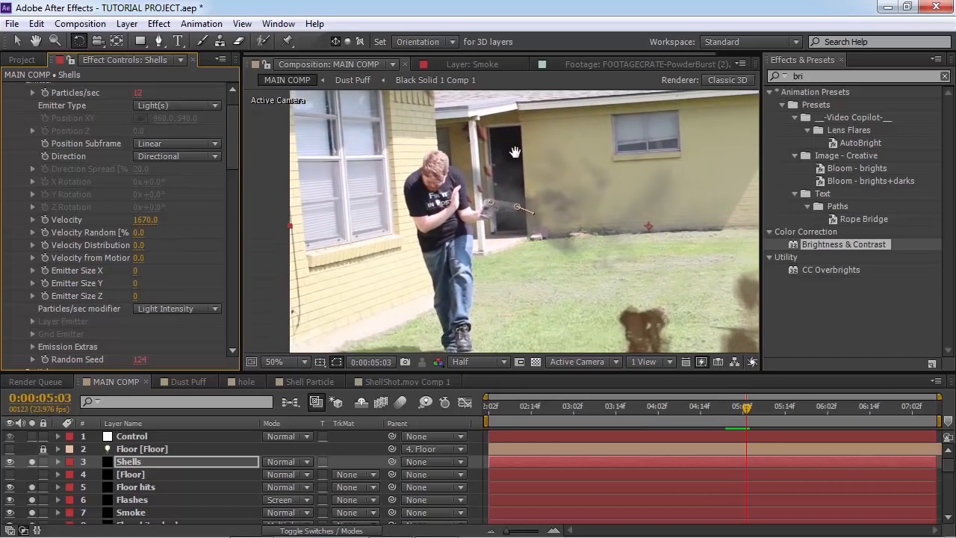
Set the gravity in the Shells layer's Particular physics to 100
{"action": "scroll", "coordinate": [192, 234], "scroll_direction": "down", "scroll_amount": 6}
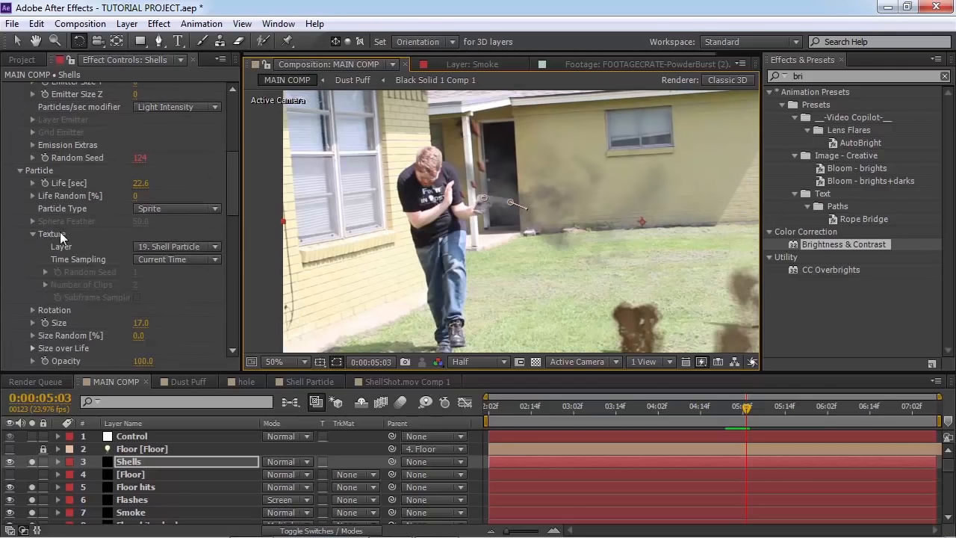
{"action": "scroll", "coordinate": [35, 292], "scroll_direction": "down", "scroll_amount": 8}
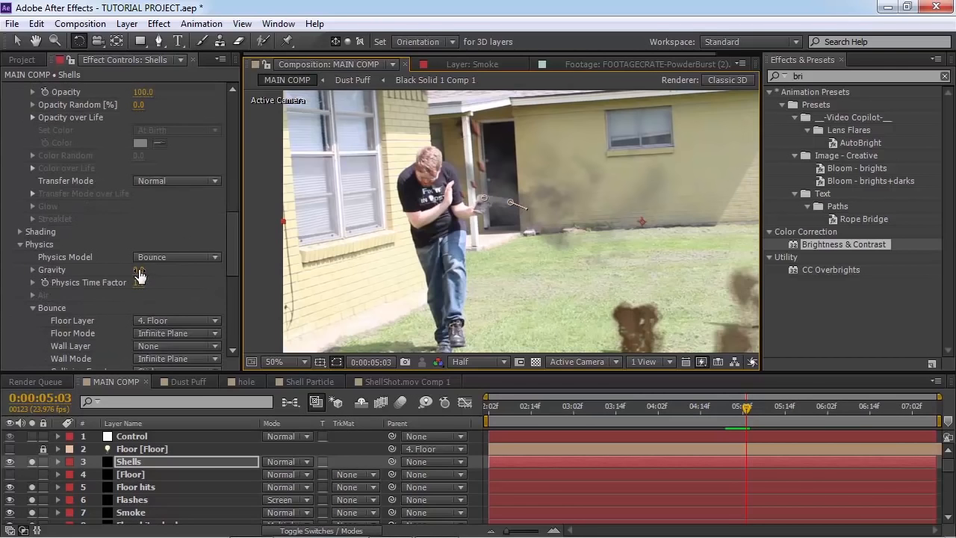
{"action": "left_click", "coordinate": [139, 275]}
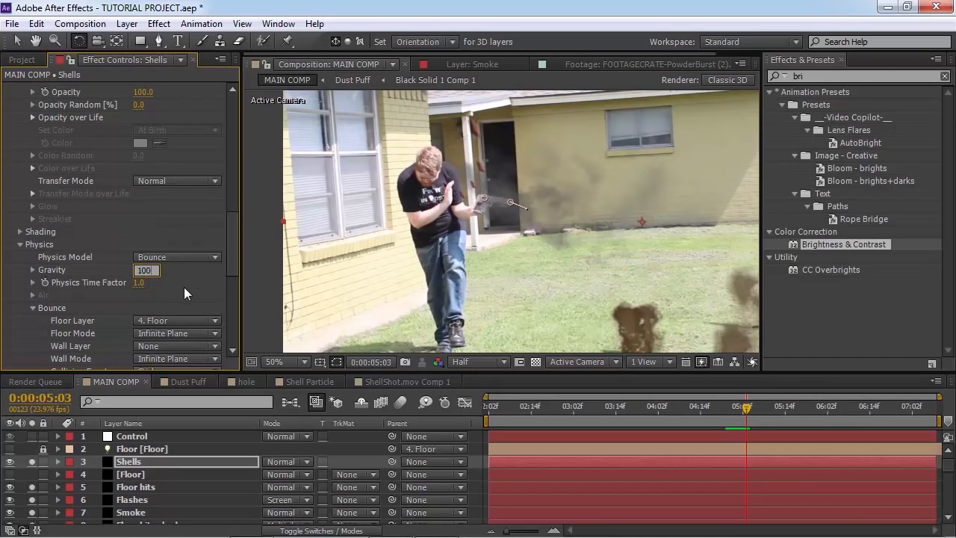
{"action": "key", "text": "Return"}
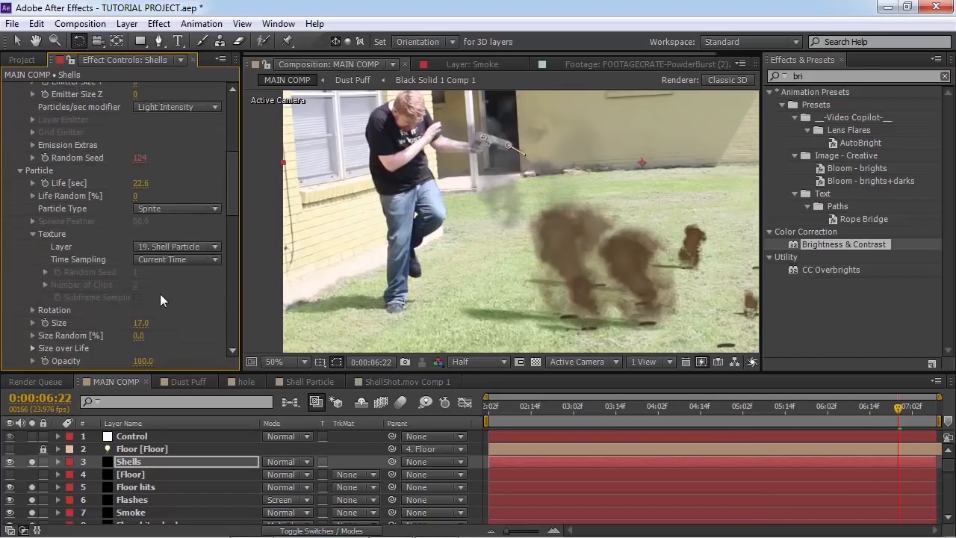
Turn off motion blur in the rendering settings of the Shells layer's Particular effect
{"action": "scroll", "coordinate": [160, 294], "scroll_direction": "down", "scroll_amount": 10}
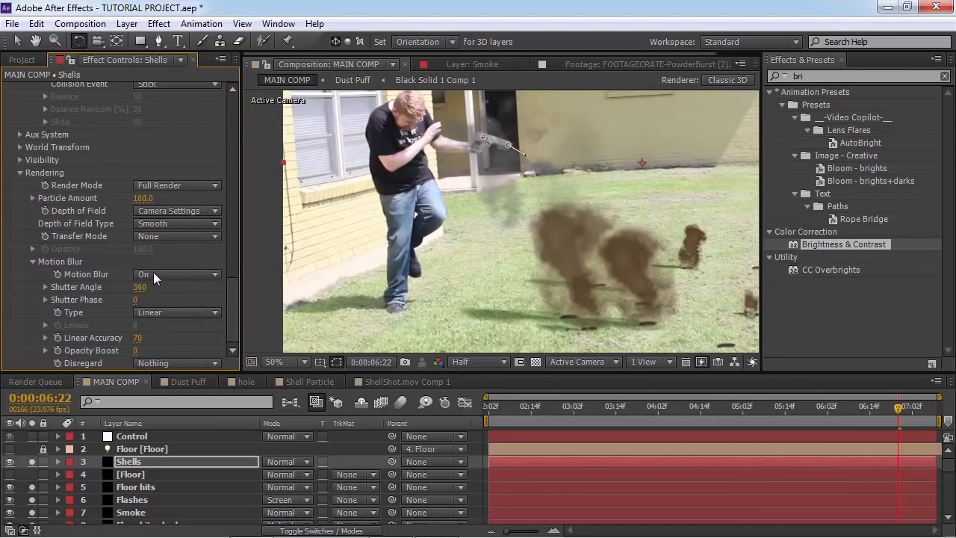
{"action": "left_click", "coordinate": [153, 273]}
{"action": "left_click", "coordinate": [161, 290]}
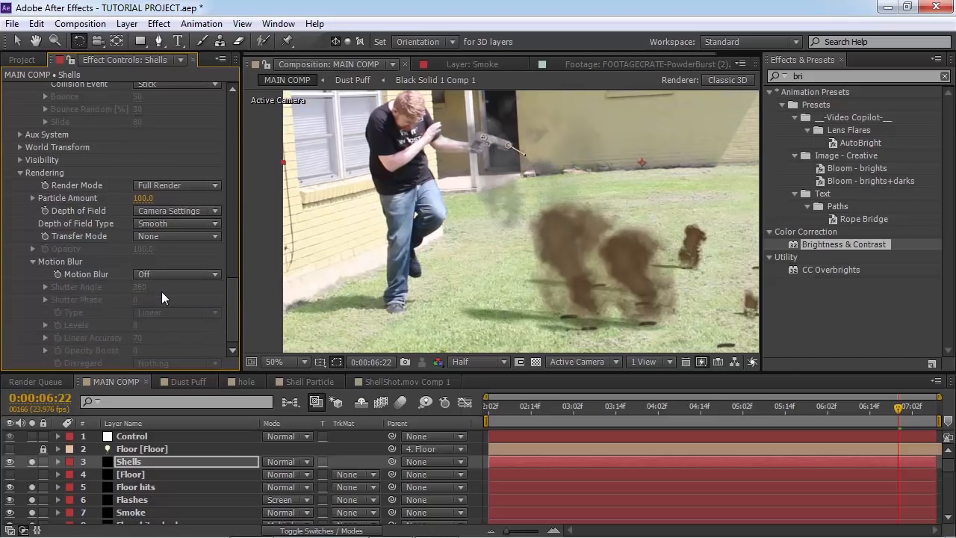
Enter 100 again as the Shells layer's gravity and set its emitter velocity to 90
{"action": "scroll", "coordinate": [161, 291], "scroll_direction": "up", "scroll_amount": 8}
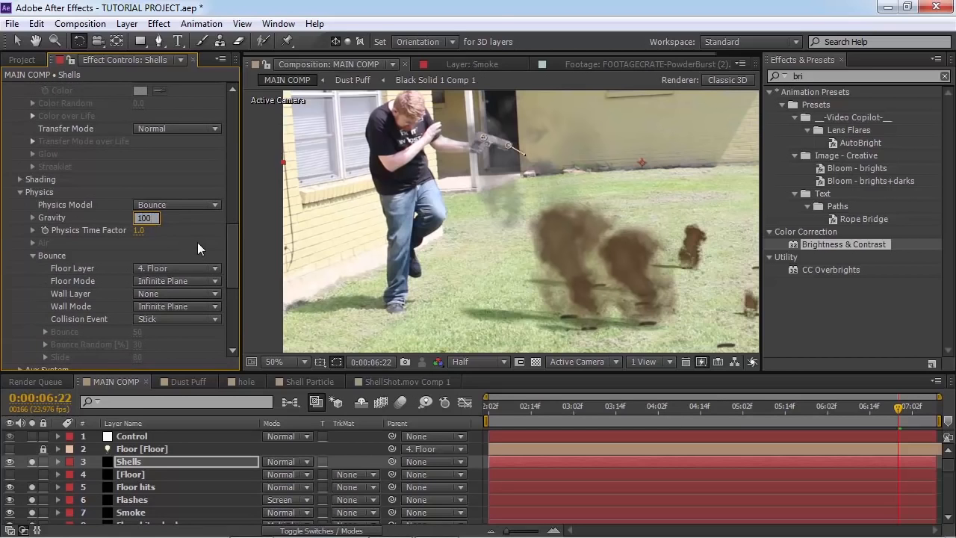
{"action": "key", "text": "Return"}
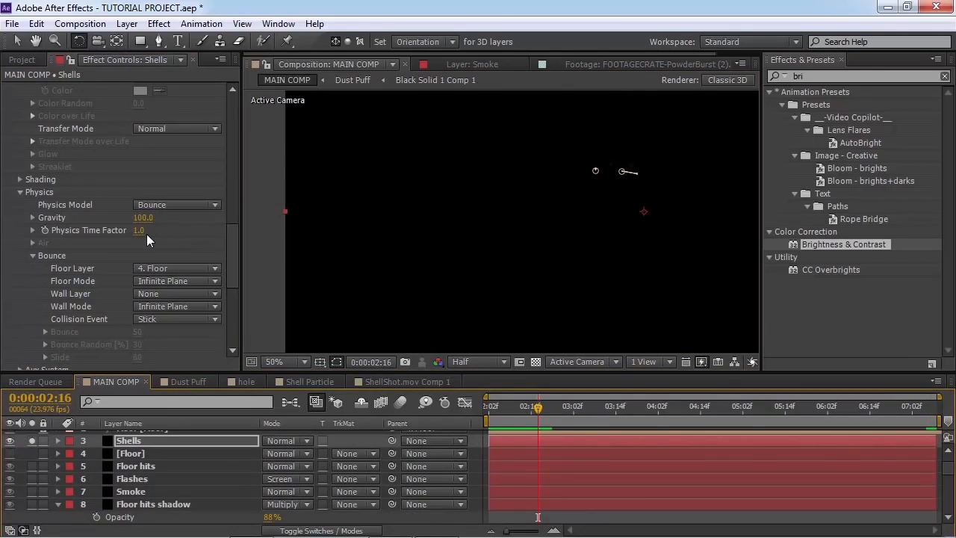
{"action": "scroll", "coordinate": [146, 234], "scroll_direction": "up", "scroll_amount": 10}
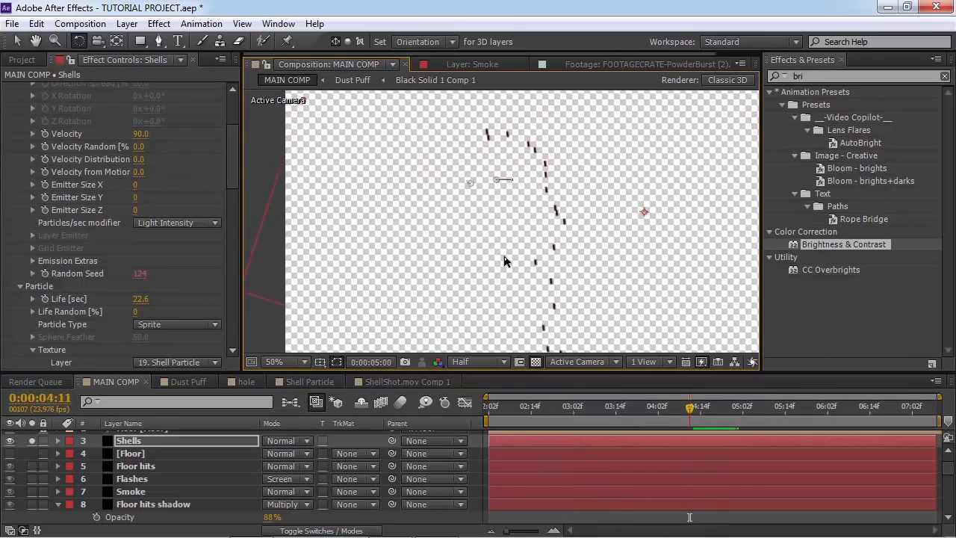
{"action": "key", "text": "ctrl+z"}
Play and scrub the Shells layer against transparency to examine how the shells fall to the floor
{"action": "key", "text": "space"}
{"action": "left_click_drag", "start_coordinate": [514, 239], "coordinate": [490, 180]}
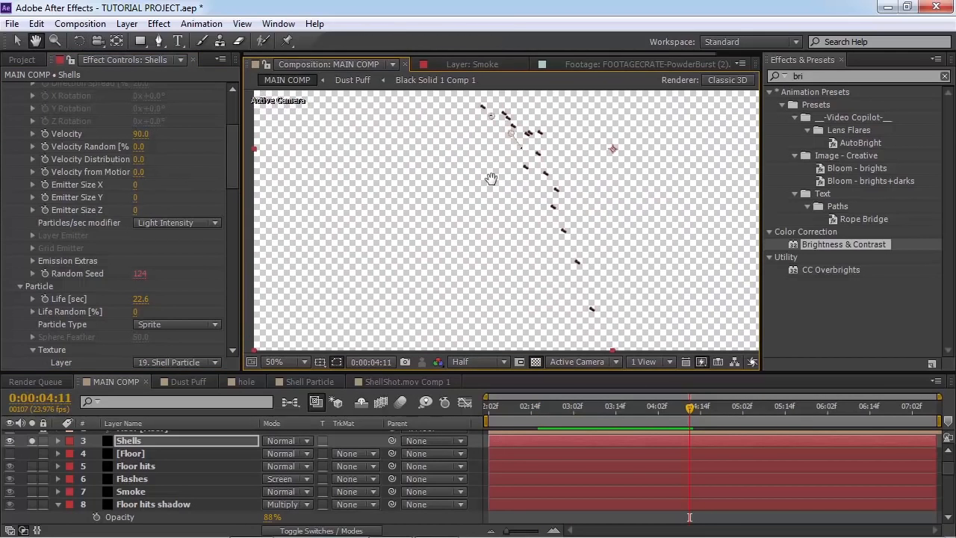
{"action": "key", "text": "space"}
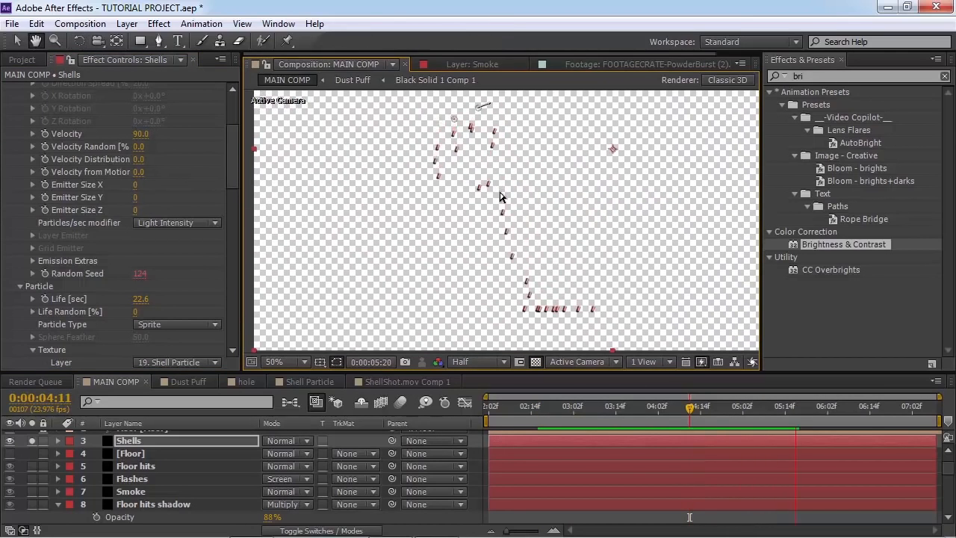
{"action": "key", "text": "w"}
{"action": "left_click_drag", "start_coordinate": [612, 408], "coordinate": [642, 388]}
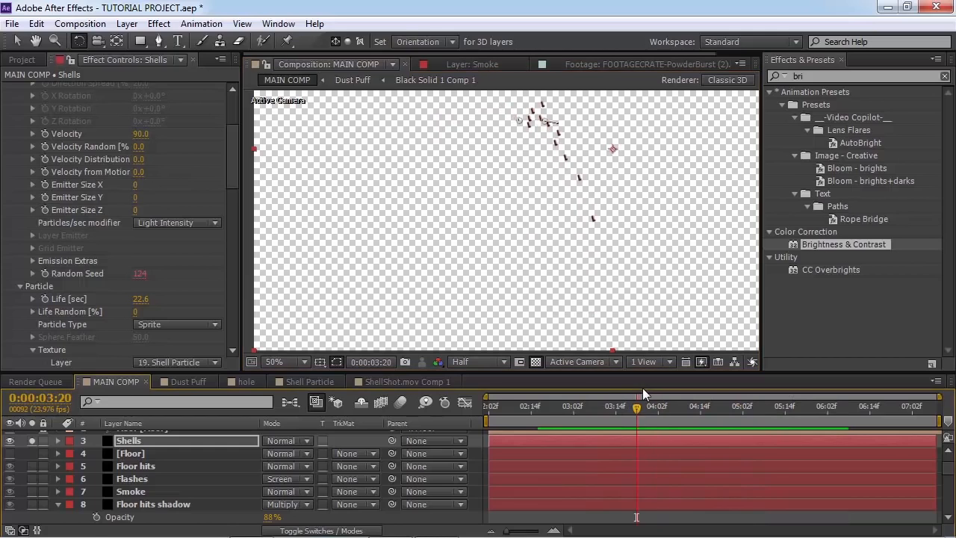
Try emitter velocities of 300 and 150 in the Shells layer's Particular effect and preview the falling shells
{"action": "key", "text": "space"}
{"action": "key", "text": "space"}
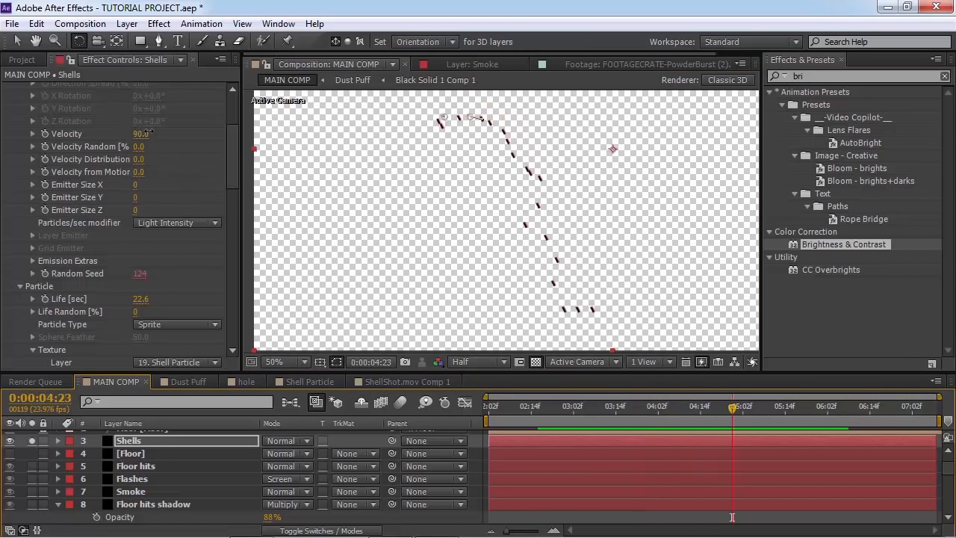
{"action": "left_click_drag", "start_coordinate": [148, 131], "coordinate": [161, 132]}
{"action": "key", "text": "space"}
{"action": "scroll", "coordinate": [444, 212], "scroll_direction": "down", "scroll_amount": 2}
{"action": "key", "text": "space"}
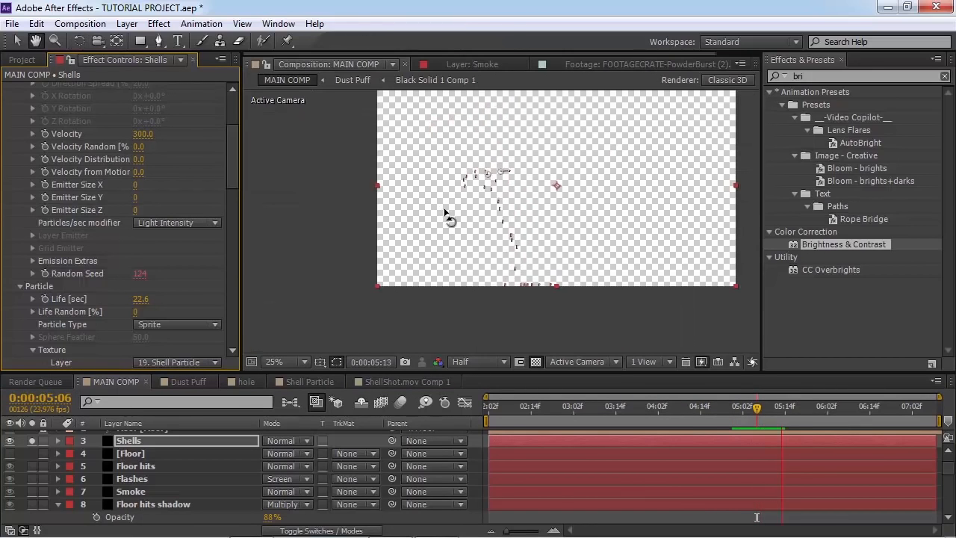
{"action": "key", "text": "w"}
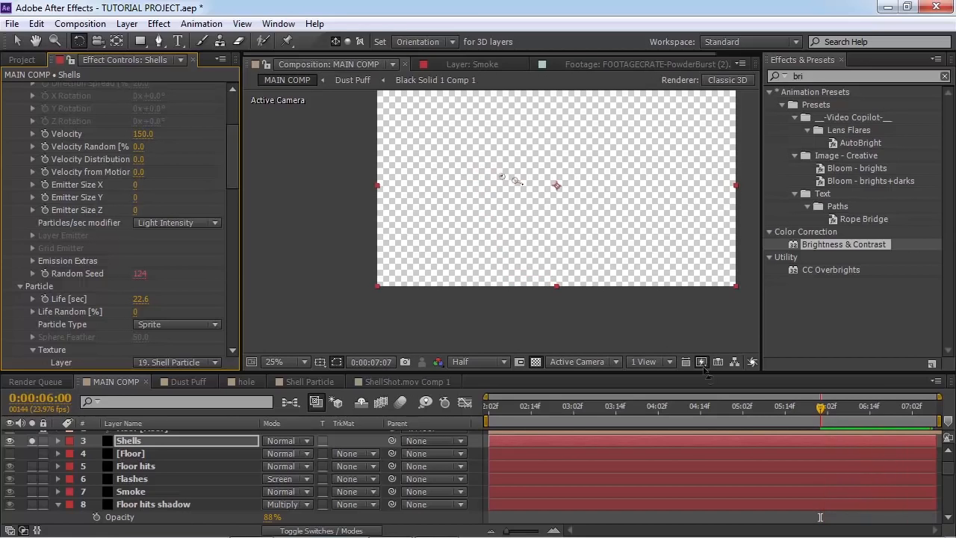
{"action": "mouse_move", "coordinate": [785, 407]}
{"action": "left_mouse_down"}
{"action": "mouse_move", "coordinate": [827, 409]}
{"action": "mouse_move", "coordinate": [793, 410]}
{"action": "left_mouse_up"}
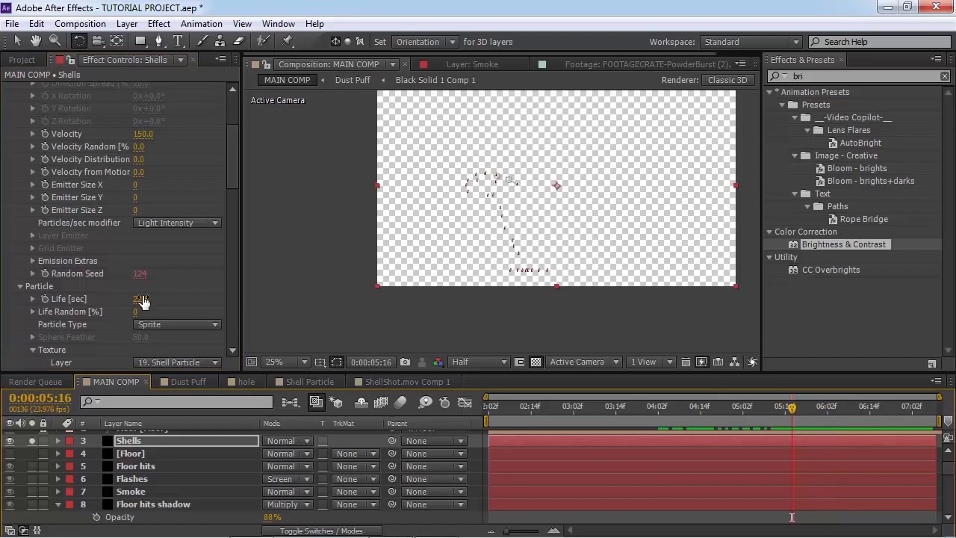
Set the Shells particle texture's time sampling to Random - Still Frame and preview the varied shell rotations
{"action": "scroll", "coordinate": [142, 300], "scroll_direction": "down", "scroll_amount": 3}
{"action": "left_click", "coordinate": [175, 274]}
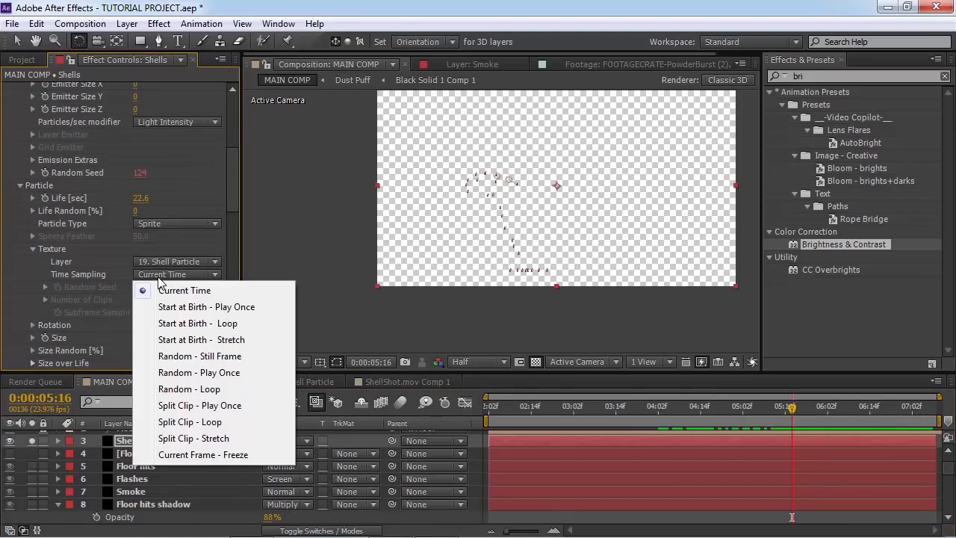
{"action": "left_click", "coordinate": [200, 357]}
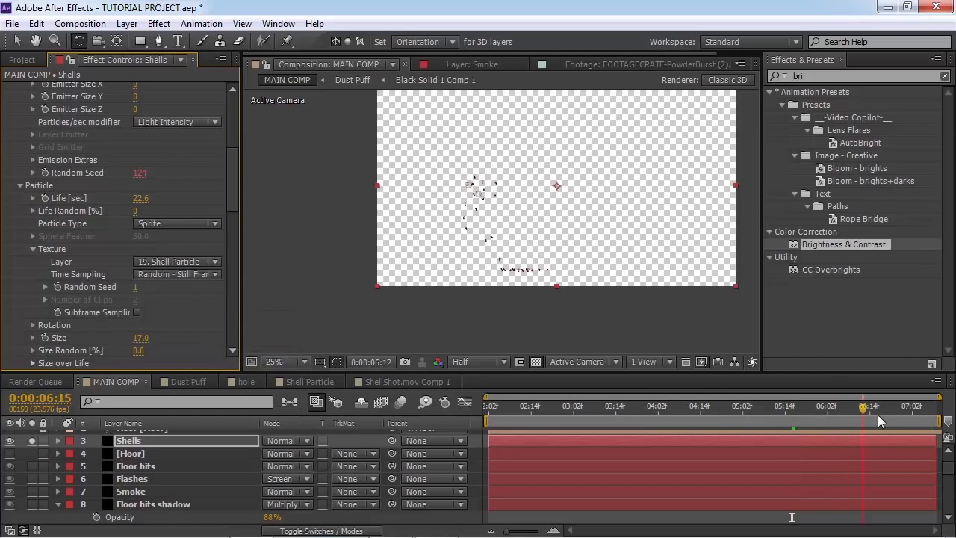
{"action": "mouse_move", "coordinate": [878, 415]}
{"action": "left_mouse_down"}
{"action": "mouse_move", "coordinate": [945, 419]}
{"action": "mouse_move", "coordinate": [882, 417]}
{"action": "left_mouse_up"}
{"action": "scroll", "coordinate": [158, 163], "scroll_direction": "up", "scroll_amount": 1}
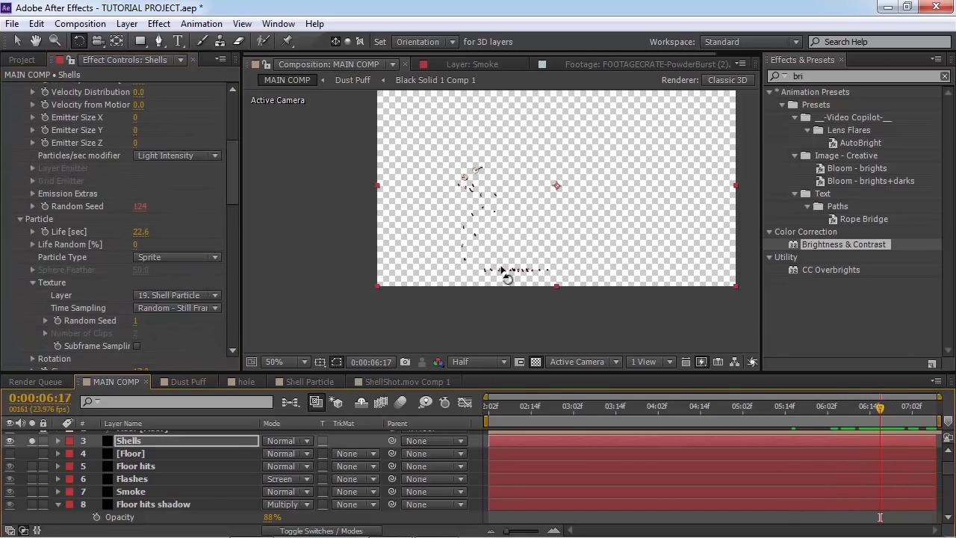
{"action": "scroll", "coordinate": [502, 269], "scroll_direction": "up", "scroll_amount": 2}
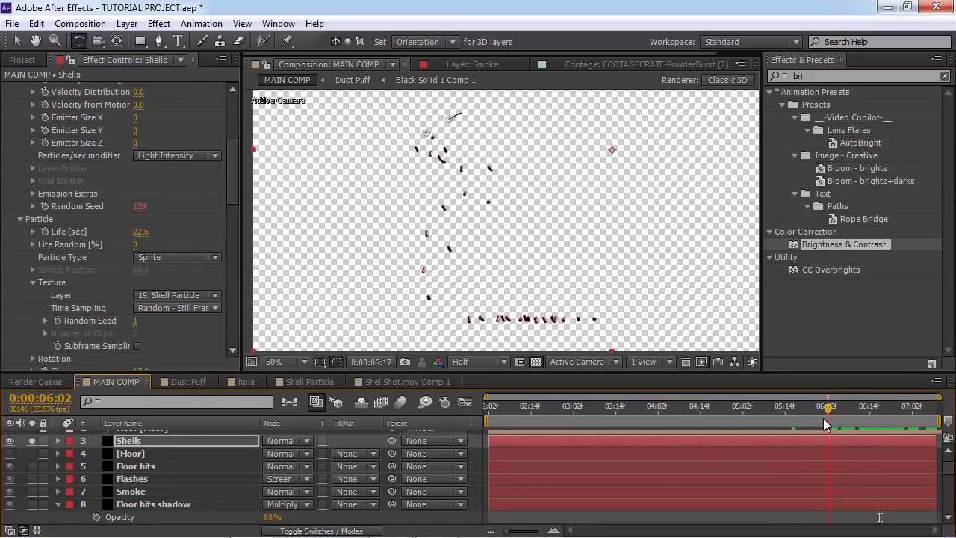
{"action": "left_click_drag", "start_coordinate": [823, 418], "coordinate": [895, 409]}
Set the Shells emitter's velocity random to 100%, velocity from motion to 15 and velocity to 250
{"action": "scroll", "coordinate": [165, 240], "scroll_direction": "up", "scroll_amount": 1}
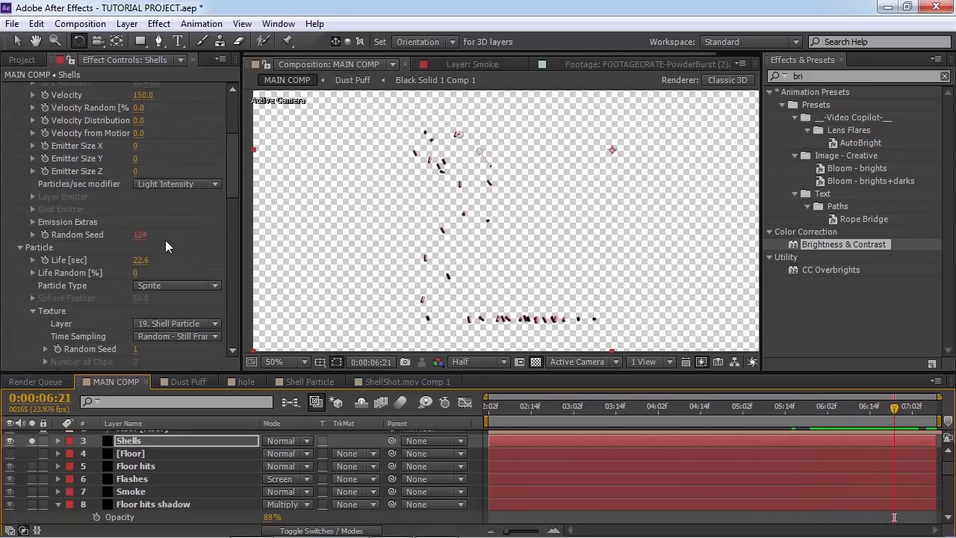
{"action": "scroll", "coordinate": [165, 240], "scroll_direction": "up", "scroll_amount": 2}
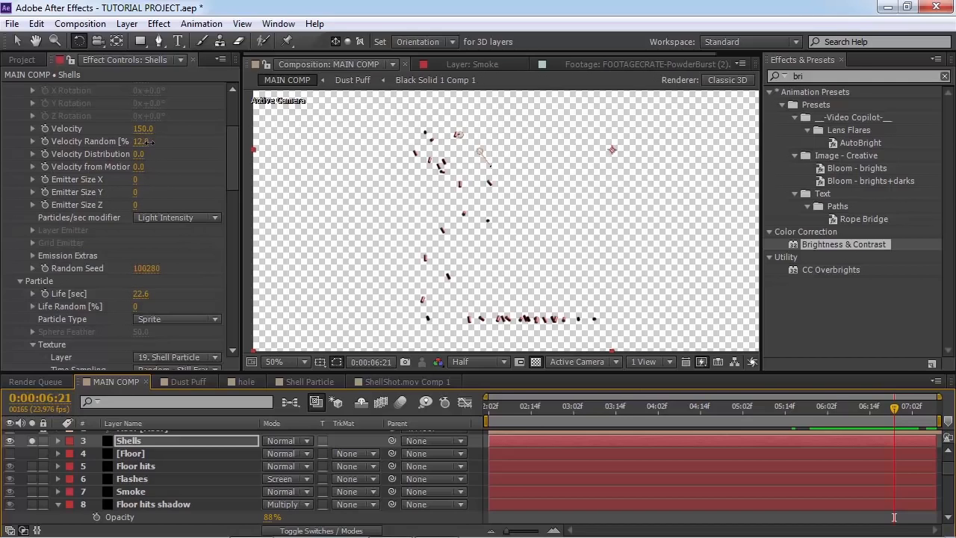
{"action": "left_click_drag", "start_coordinate": [155, 142], "coordinate": [145, 144]}
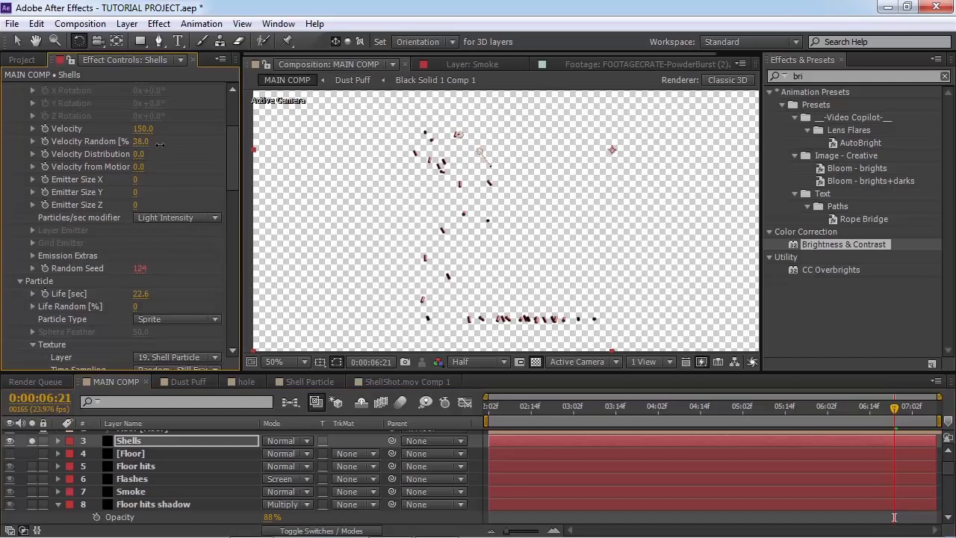
{"action": "left_click_drag", "start_coordinate": [159, 144], "coordinate": [164, 144]}
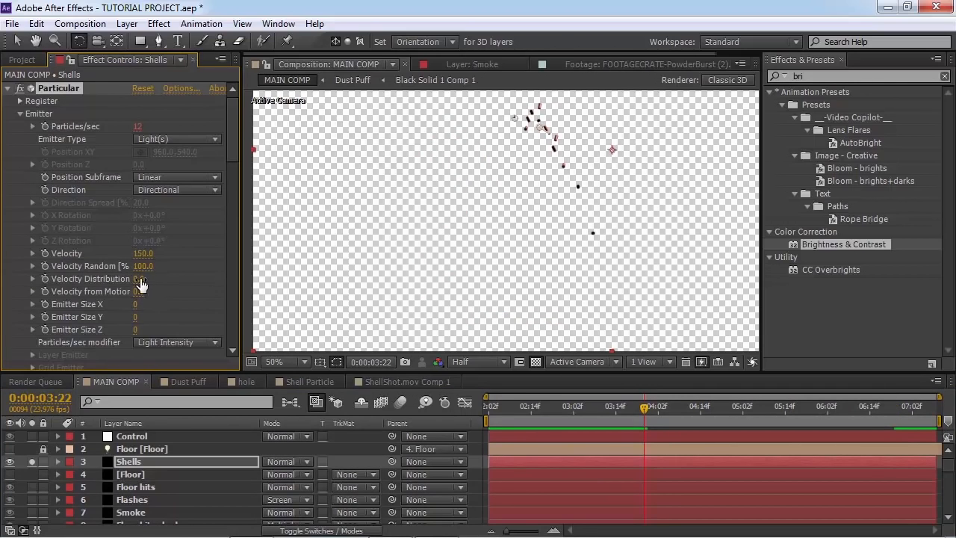
{"action": "left_click_drag", "start_coordinate": [143, 297], "coordinate": [153, 296]}
{"action": "left_click_drag", "start_coordinate": [753, 416], "coordinate": [820, 416]}
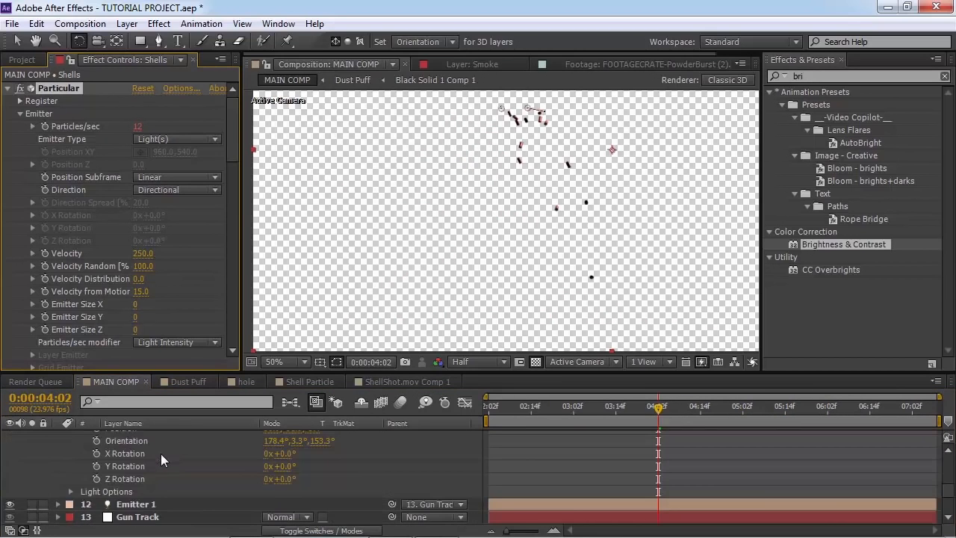
Rotate the Shell Emitter light to an orientation of about 118°, 332°, 122° to redirect the ejected shells
{"action": "scroll", "coordinate": [153, 493], "scroll_direction": "down", "scroll_amount": 3}
{"action": "scroll", "coordinate": [147, 485], "scroll_direction": "up", "scroll_amount": 5}
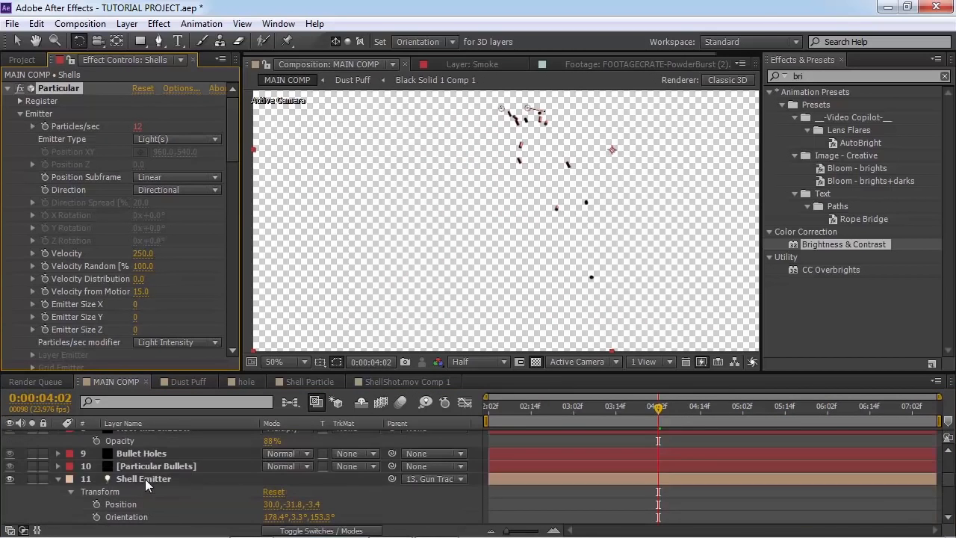
{"action": "left_click", "coordinate": [145, 479]}
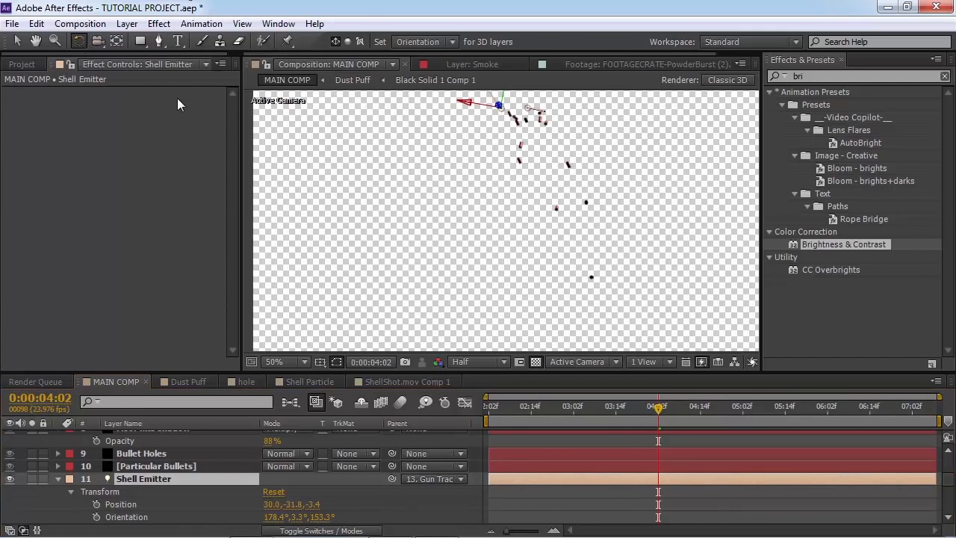
{"action": "scroll", "coordinate": [559, 192], "scroll_direction": "up", "scroll_amount": 1}
{"action": "key", "text": "space"}
{"action": "left_click_drag", "start_coordinate": [503, 190], "coordinate": [479, 376]}
{"action": "key", "text": "w"}
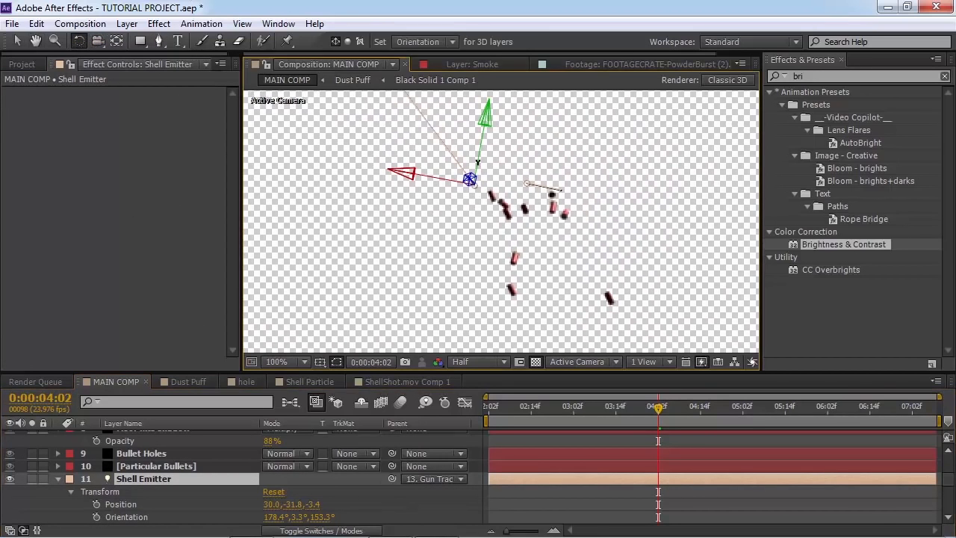
{"action": "left_click_drag", "start_coordinate": [478, 161], "coordinate": [451, 163]}
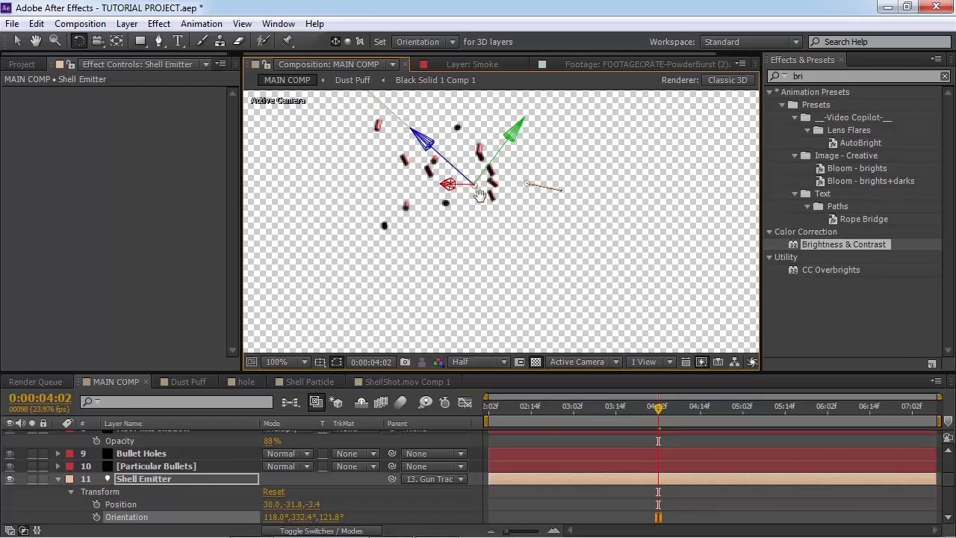
Preview the ejection and refine the Shell Emitter light's orientation to about 128°, 338°, 126°
{"action": "key", "text": "space"}
{"action": "scroll", "coordinate": [528, 241], "scroll_direction": "down", "scroll_amount": 2}
{"action": "key", "text": "space"}
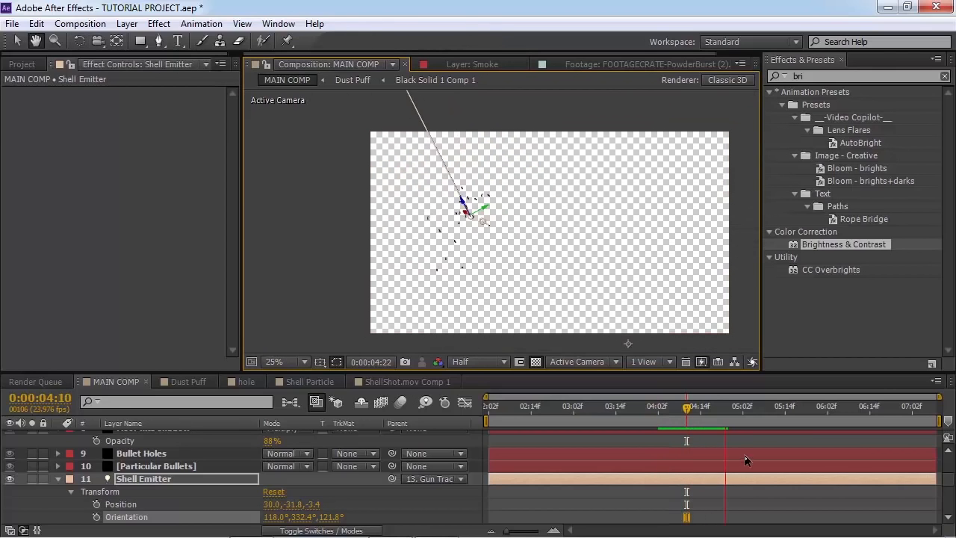
{"action": "key", "text": "w"}
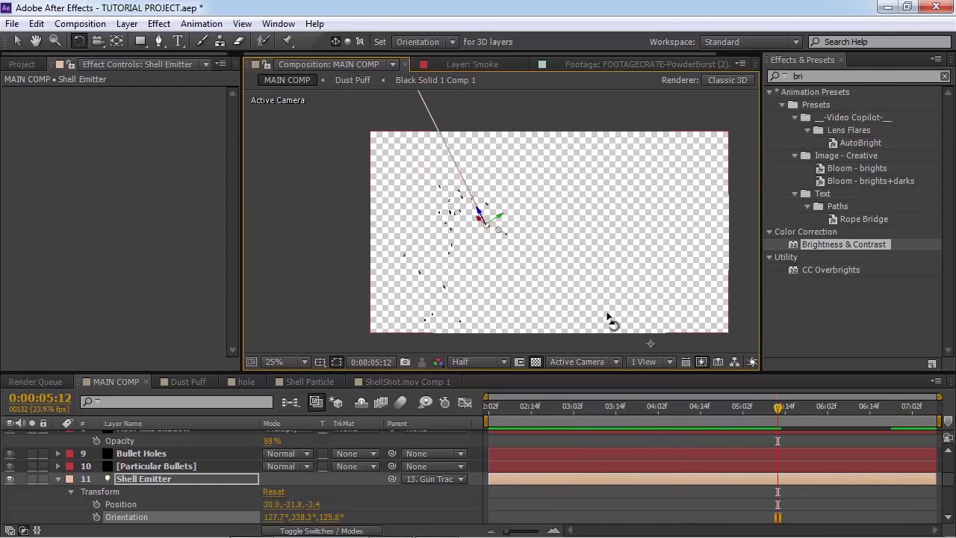
Collapse the Shell Emitter layer's properties, turn off solo for the Shells layer and play the full composite
{"action": "left_click", "coordinate": [59, 479]}
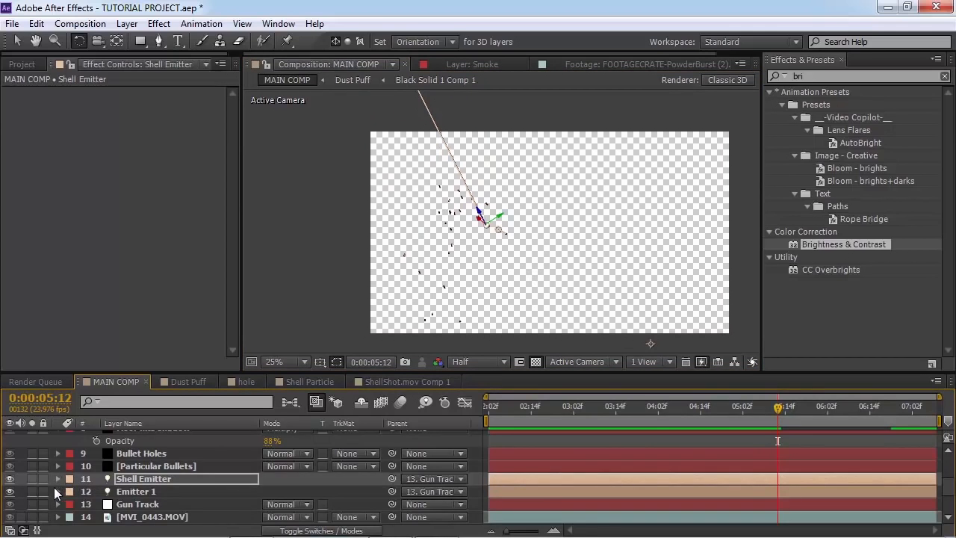
{"action": "scroll", "coordinate": [54, 487], "scroll_direction": "up", "scroll_amount": 5}
{"action": "left_click", "coordinate": [32, 462]}
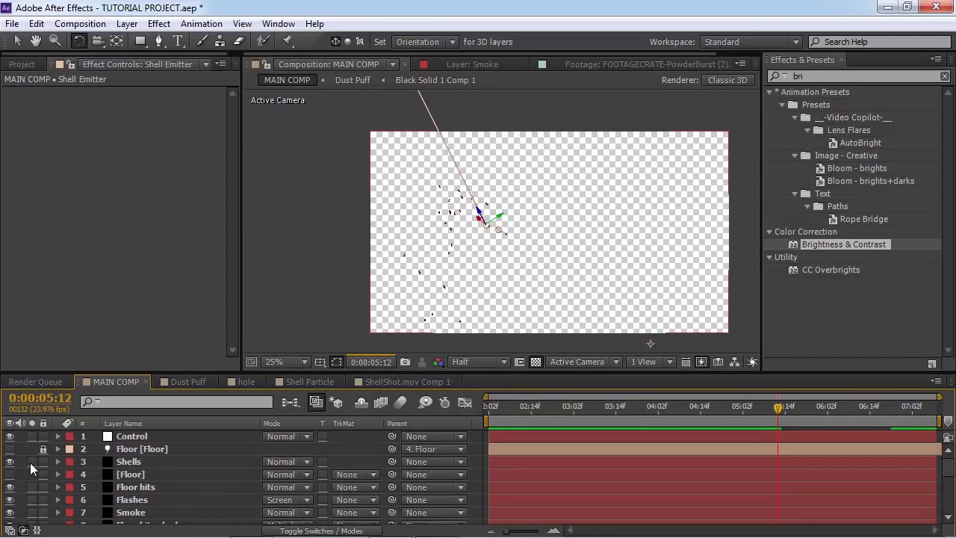
{"action": "key", "text": "space"}
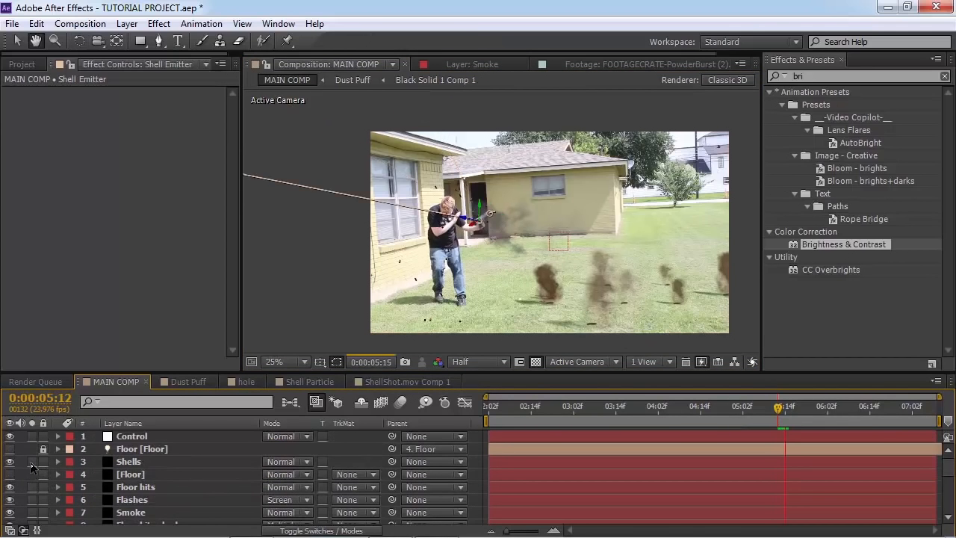
{"action": "key", "text": "w"}
{"action": "key", "text": "t"}
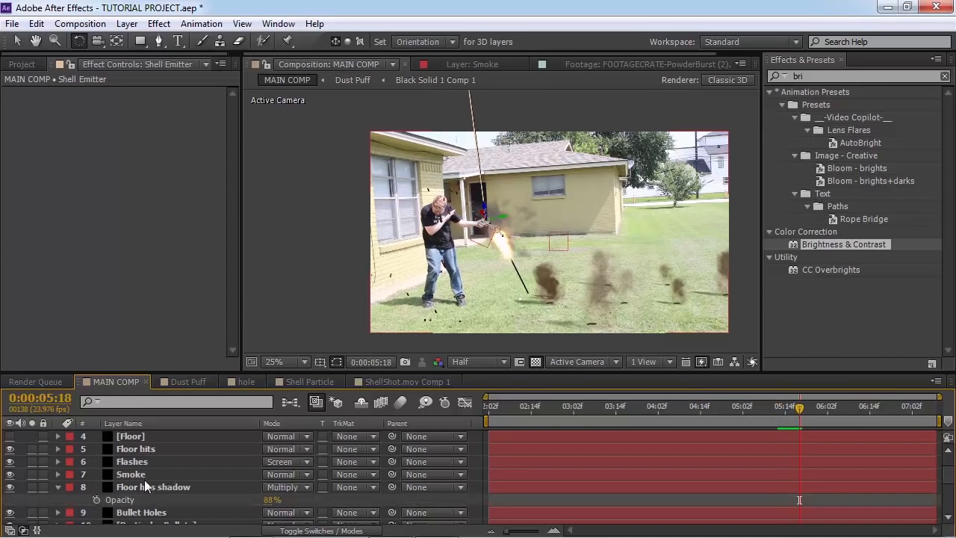
Copy the Fast Blur and Brightness & Contrast effects from the Bullet Holes layer to the Shells layer and check the shells over the footage
{"action": "scroll", "coordinate": [142, 506], "scroll_direction": "down", "scroll_amount": 1}
{"action": "left_click", "coordinate": [141, 475]}
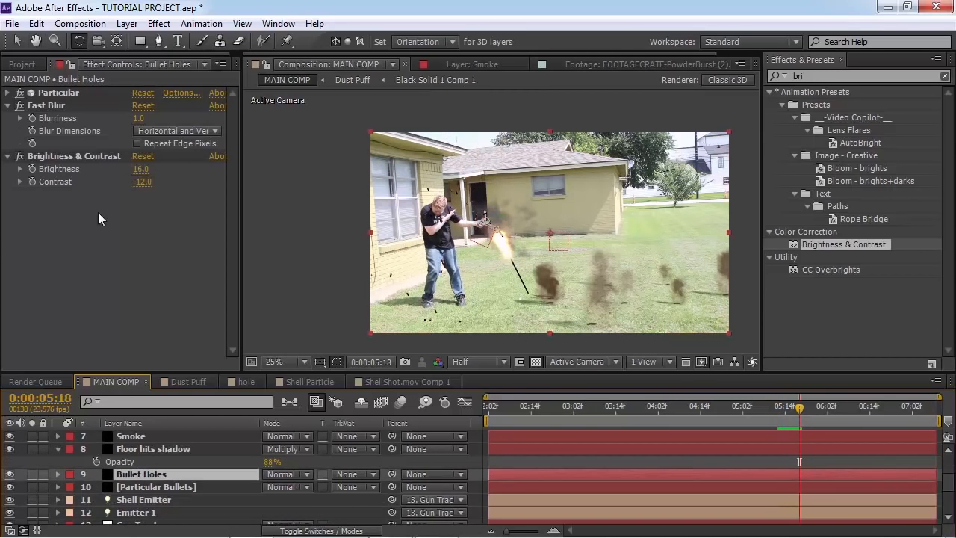
{"action": "left_click", "coordinate": [55, 108]}
{"action": "left_click", "coordinate": [75, 157], "text": "ctrl"}
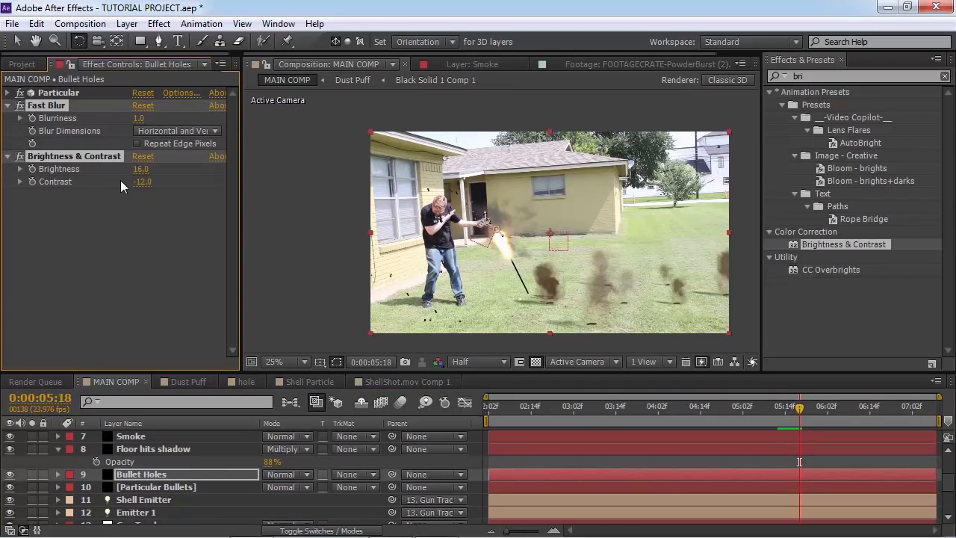
{"action": "scroll", "coordinate": [150, 486], "scroll_direction": "up", "scroll_amount": 2}
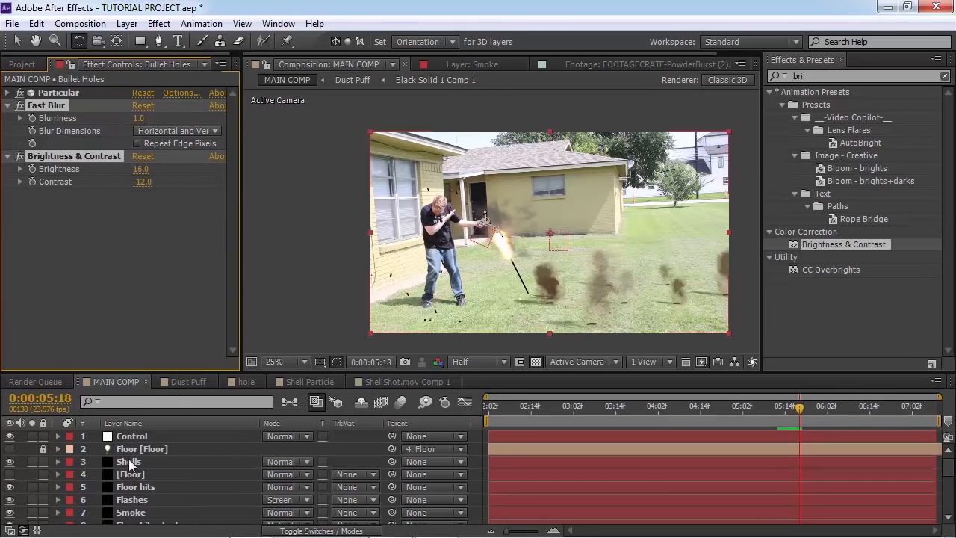
{"action": "left_click", "coordinate": [128, 461]}
{"action": "left_click", "coordinate": [9, 88]}
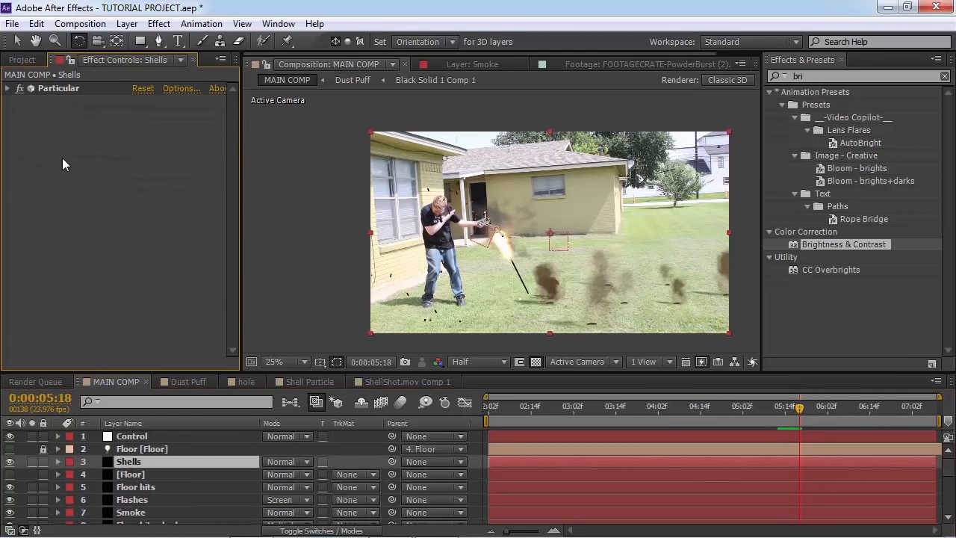
{"action": "key", "text": "ctrl+v"}
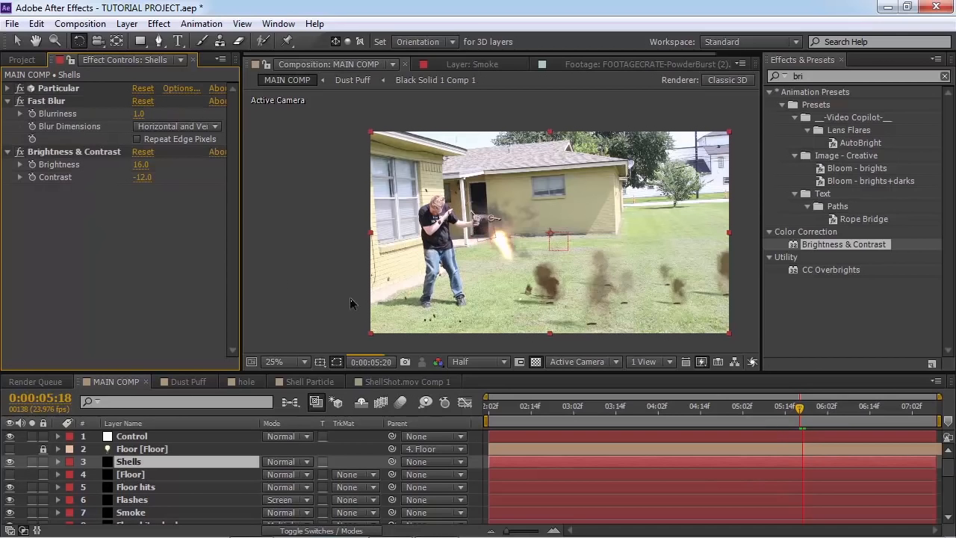
{"action": "scroll", "coordinate": [469, 279], "scroll_direction": "up", "scroll_amount": 2}
{"action": "key", "text": "space"}
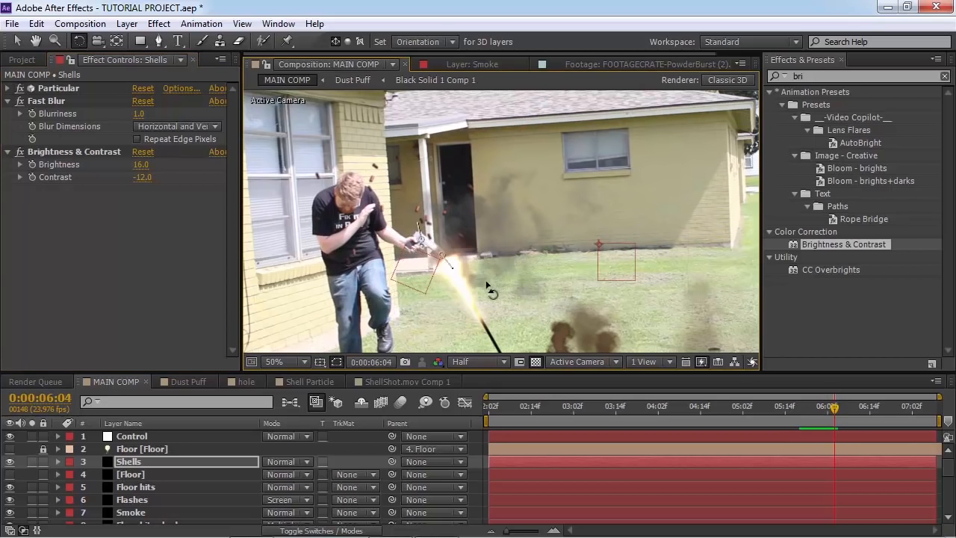
{"action": "key", "text": "space"}
{"action": "left_click_drag", "start_coordinate": [480, 288], "coordinate": [545, 187]}
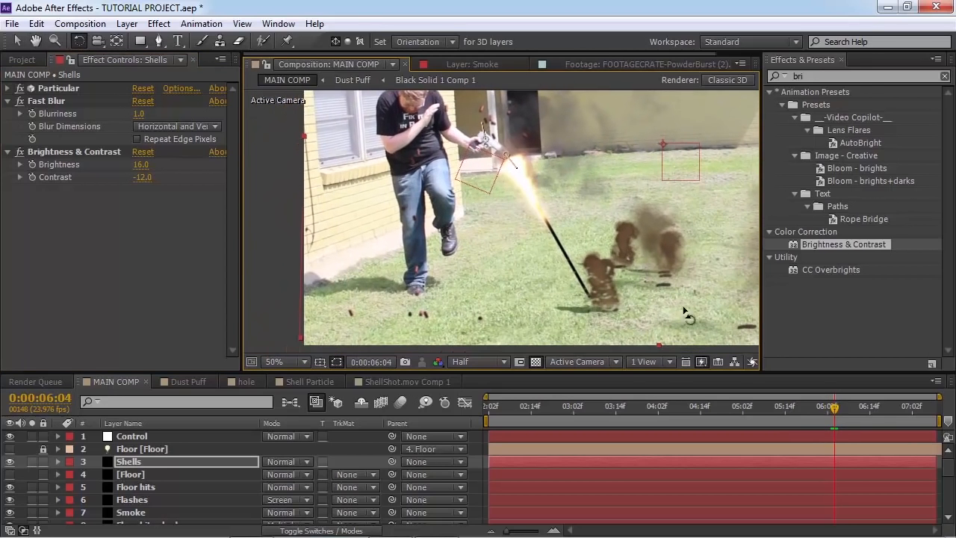
Hide the Particular Bullets layer and play a few frames of the composite
{"action": "left_click", "coordinate": [128, 475]}
{"action": "scroll", "coordinate": [145, 496], "scroll_direction": "down", "scroll_amount": 1}
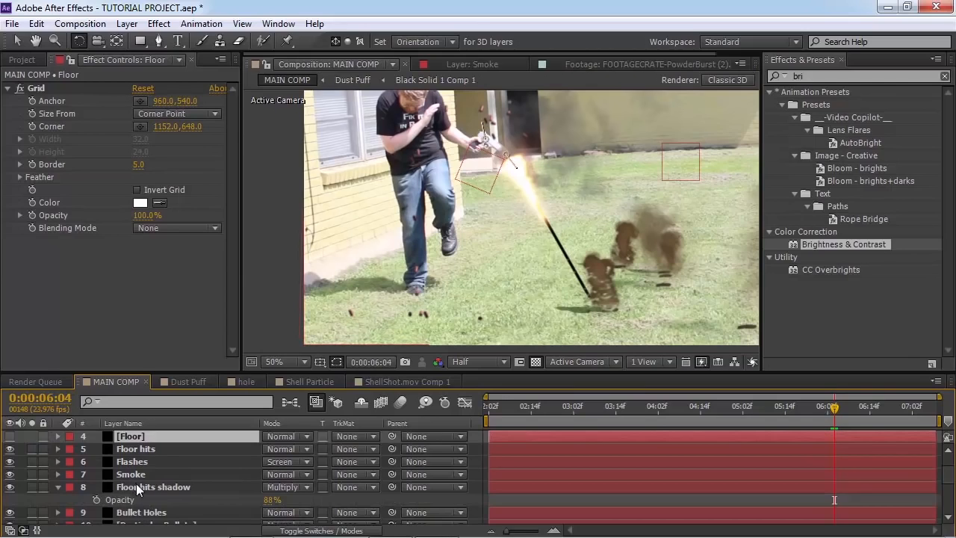
{"action": "scroll", "coordinate": [137, 488], "scroll_direction": "down", "scroll_amount": 1}
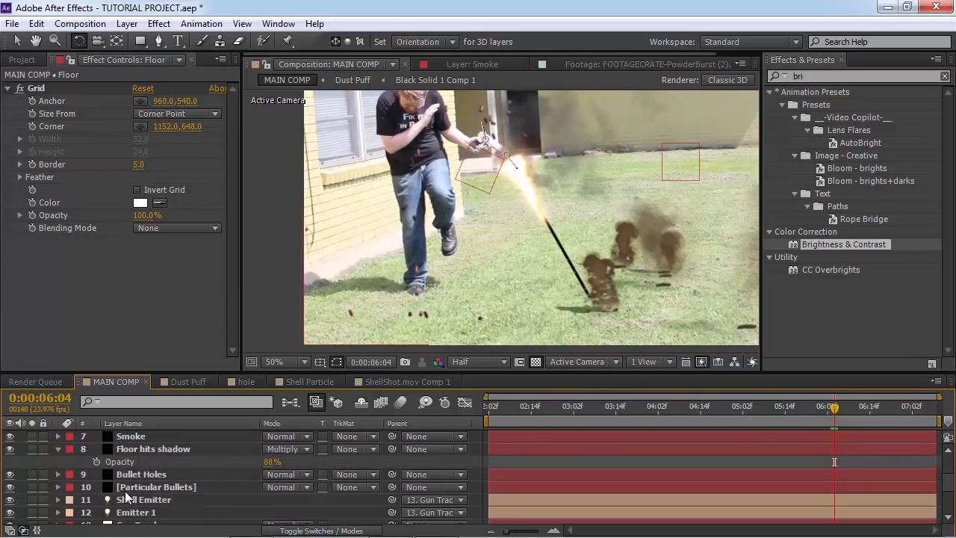
{"action": "left_click", "coordinate": [11, 487]}
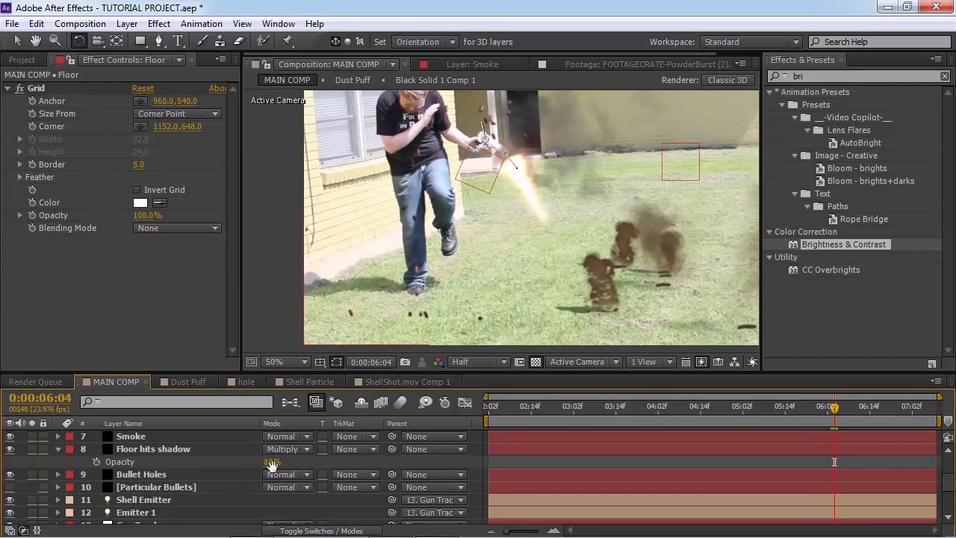
{"action": "key", "text": "space"}
{"action": "key", "text": "space"}
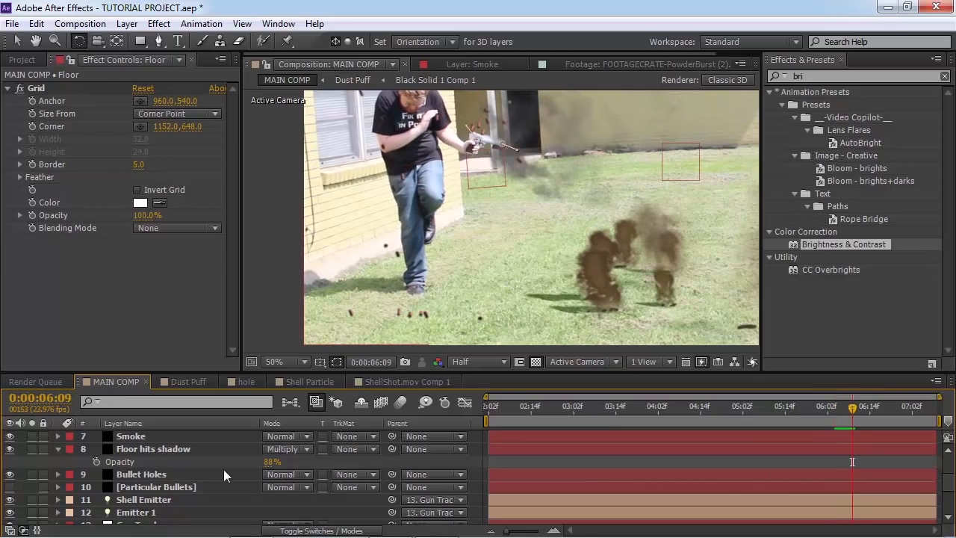
{"action": "scroll", "coordinate": [166, 472], "scroll_direction": "up", "scroll_amount": 1}
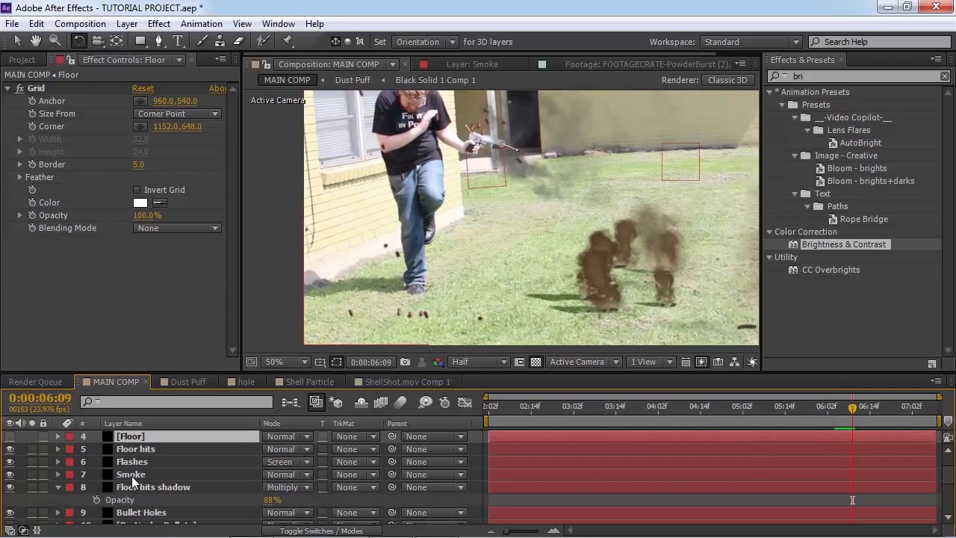
Solo the Shells layer and set the Collision Event in its Particular bounce physics to Bounce
{"action": "scroll", "coordinate": [131, 446], "scroll_direction": "up", "scroll_amount": 1}
{"action": "left_click", "coordinate": [131, 462]}
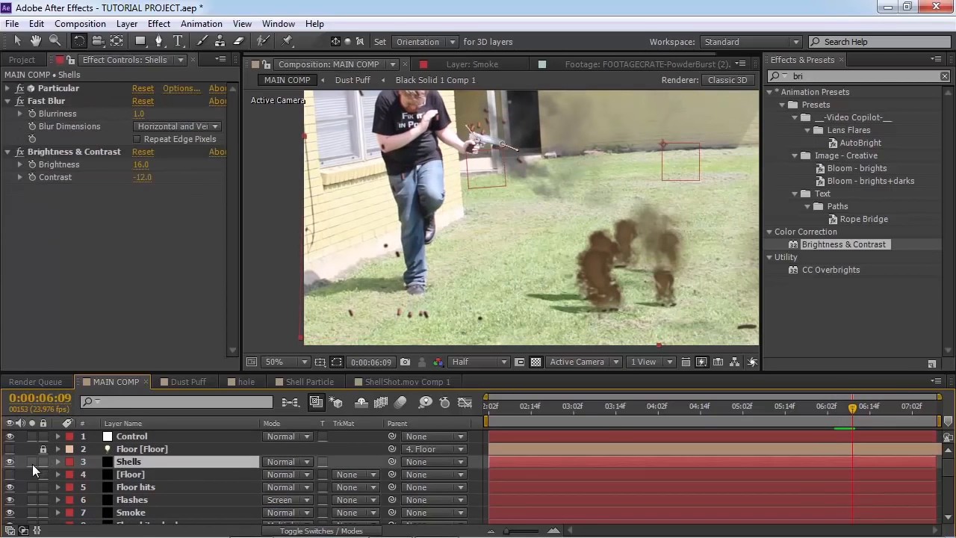
{"action": "left_click", "coordinate": [33, 463]}
{"action": "left_click", "coordinate": [9, 89]}
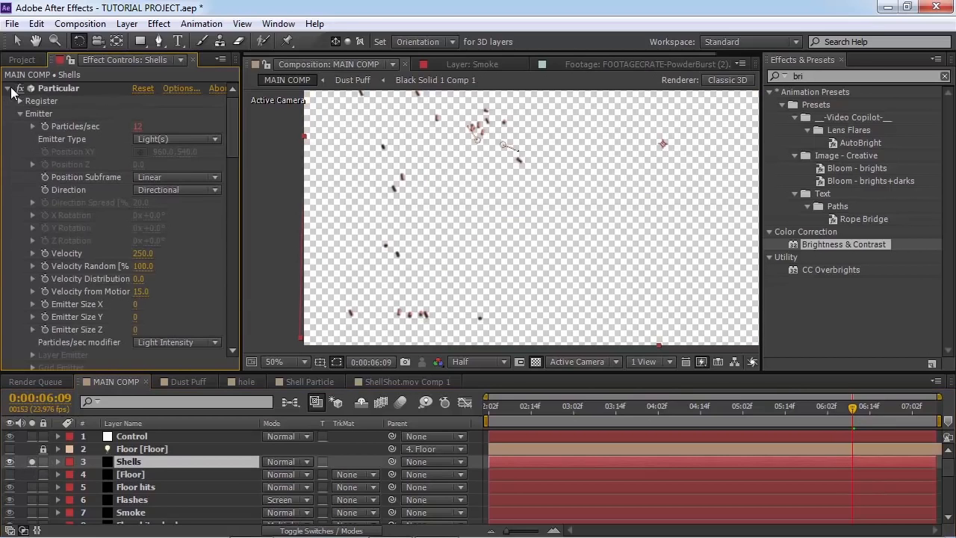
{"action": "scroll", "coordinate": [162, 278], "scroll_direction": "down", "scroll_amount": 15}
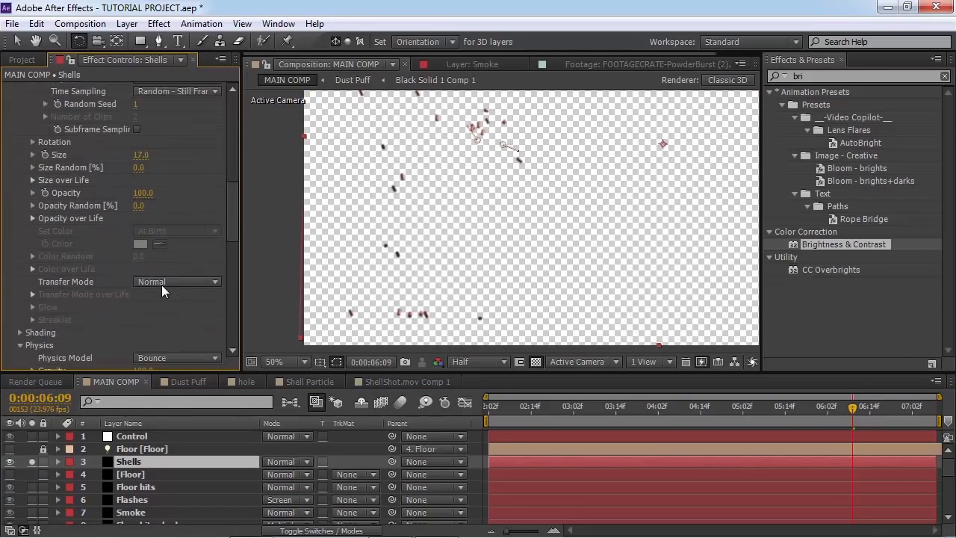
{"action": "scroll", "coordinate": [148, 300], "scroll_direction": "down", "scroll_amount": 3}
{"action": "left_click", "coordinate": [34, 306]}
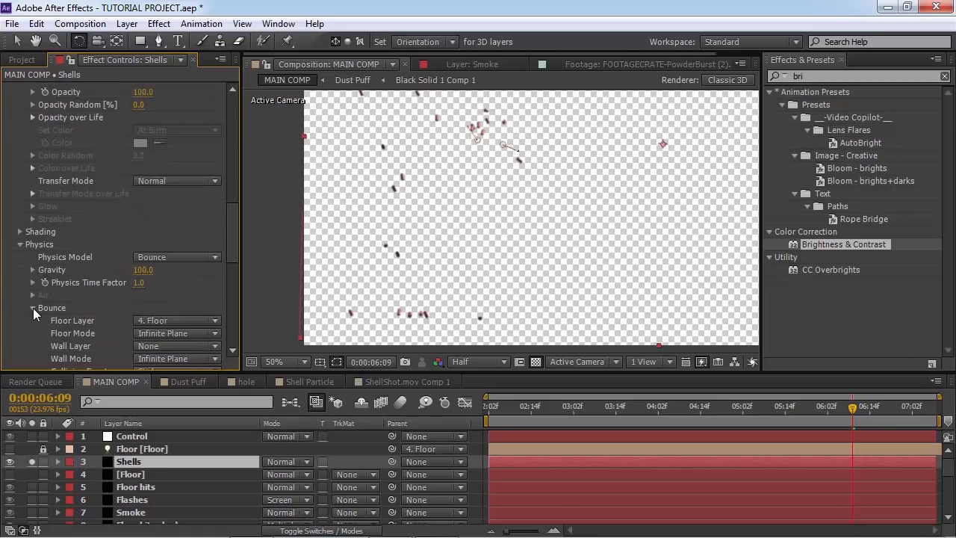
{"action": "scroll", "coordinate": [33, 309], "scroll_direction": "down", "scroll_amount": 2}
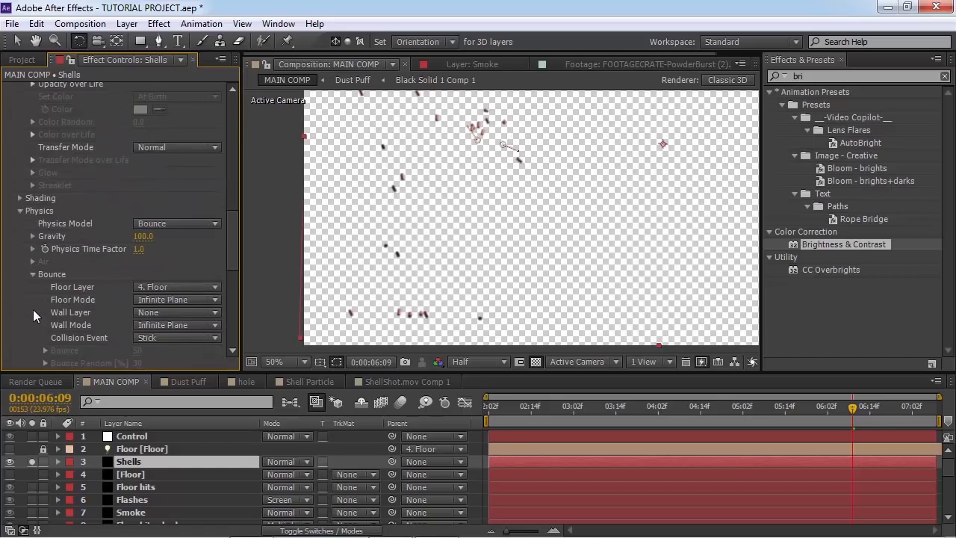
{"action": "left_click", "coordinate": [160, 336]}
{"action": "left_click", "coordinate": [166, 353]}
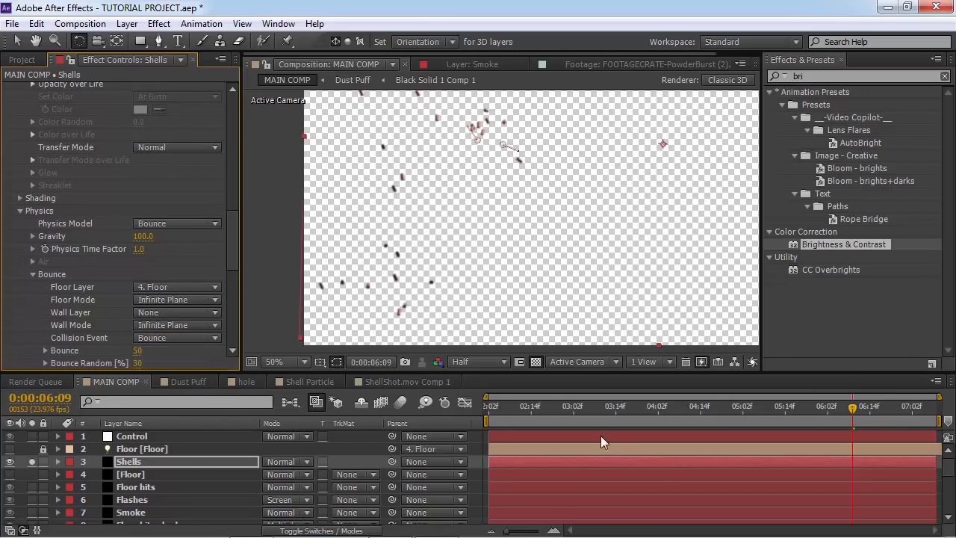
Preview the bouncing shells from 0:00:03:04 and scrub ahead to about 0:00:06:08 to examine how they hit the floor
{"action": "left_click", "coordinate": [580, 410]}
{"action": "key", "text": "space"}
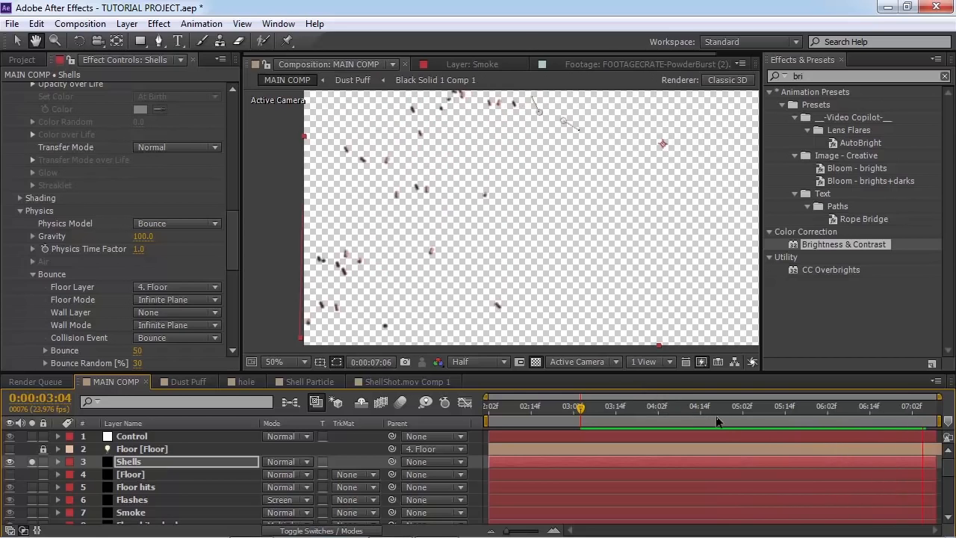
{"action": "key", "text": "w"}
{"action": "left_click_drag", "start_coordinate": [747, 419], "coordinate": [850, 418]}
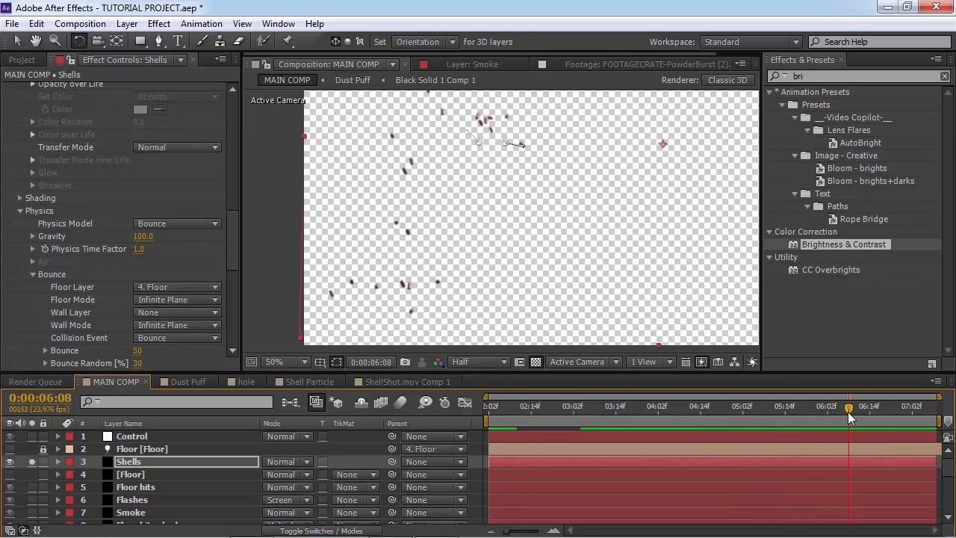
Set the shells' Bounce amount to 20 and preview the motion
{"action": "scroll", "coordinate": [117, 341], "scroll_direction": "down", "scroll_amount": 1}
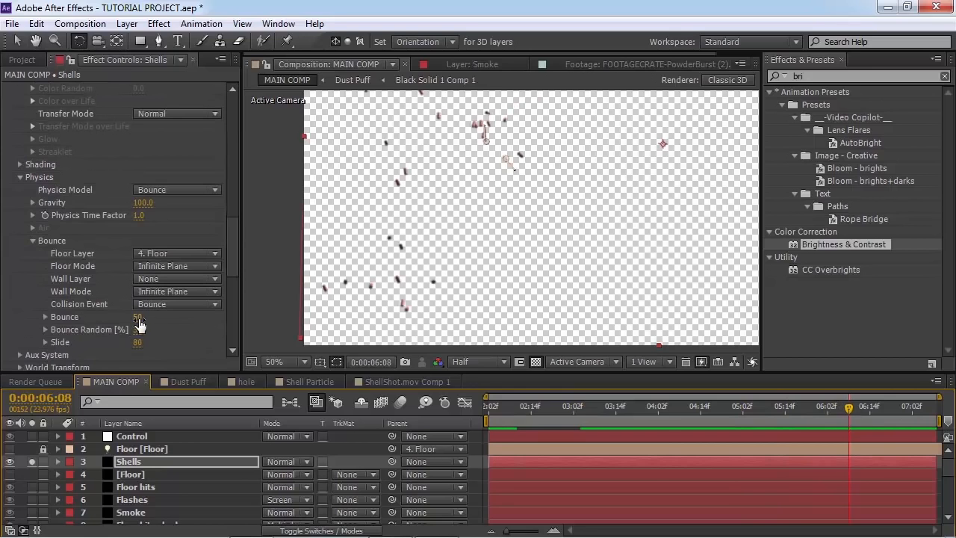
{"action": "left_click", "coordinate": [138, 319]}
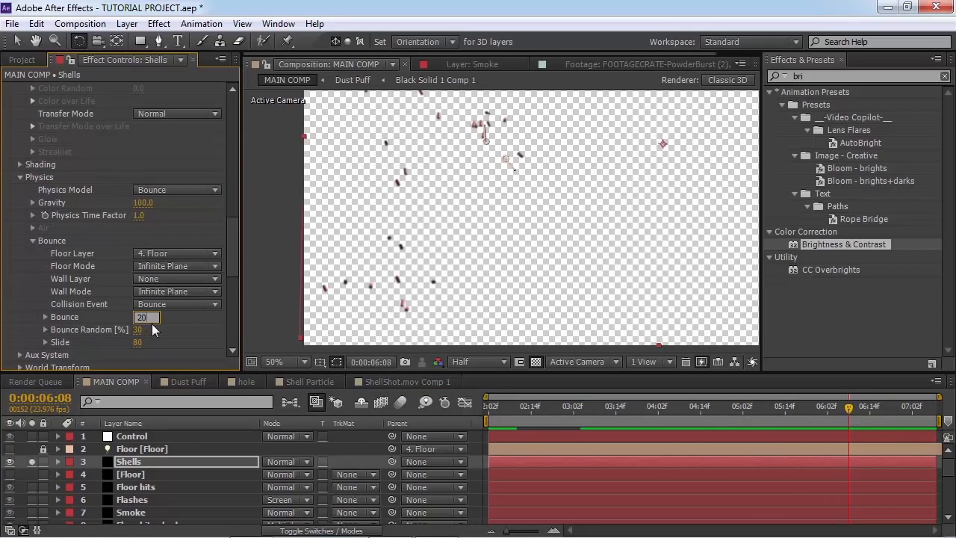
{"action": "type", "text": "20"}
{"action": "key", "text": "Return"}
{"action": "key", "text": "space"}
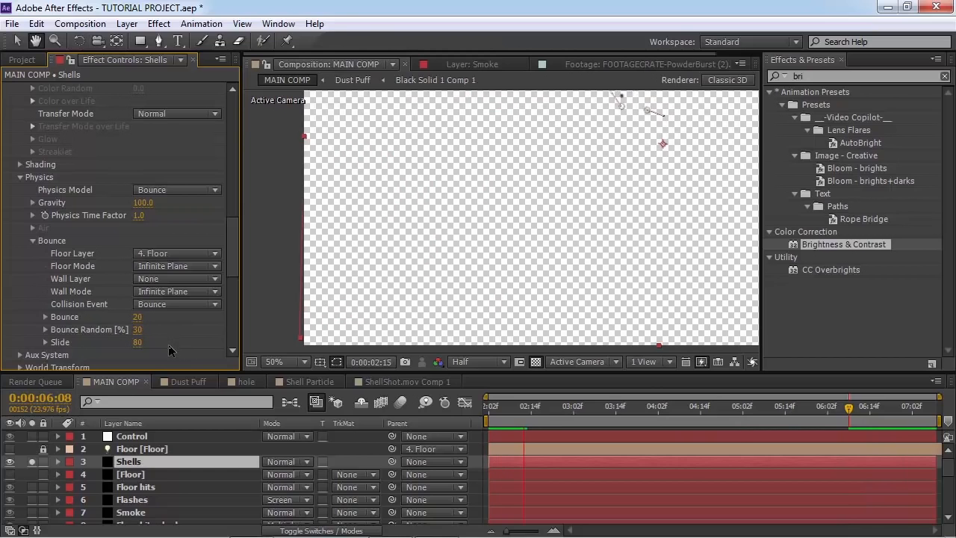
{"action": "key", "text": "w"}
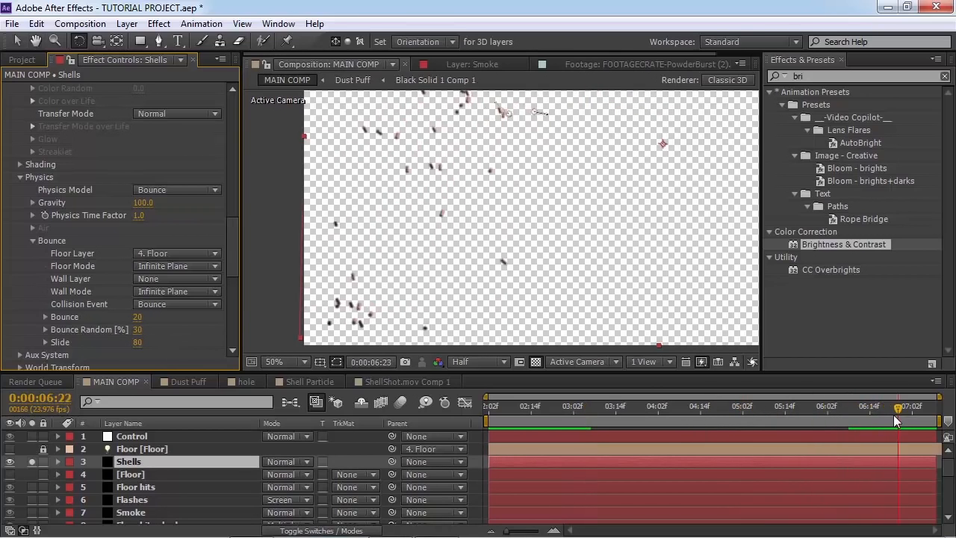
Reduce the shells' bounce Slide to 24 and start a preview
{"action": "mouse_move", "coordinate": [894, 415]}
{"action": "left_mouse_down"}
{"action": "mouse_move", "coordinate": [854, 423]}
{"action": "mouse_move", "coordinate": [858, 413]}
{"action": "mouse_move", "coordinate": [895, 408]}
{"action": "left_mouse_up"}
{"action": "left_click_drag", "start_coordinate": [136, 342], "coordinate": [96, 351]}
{"action": "key", "text": "space"}
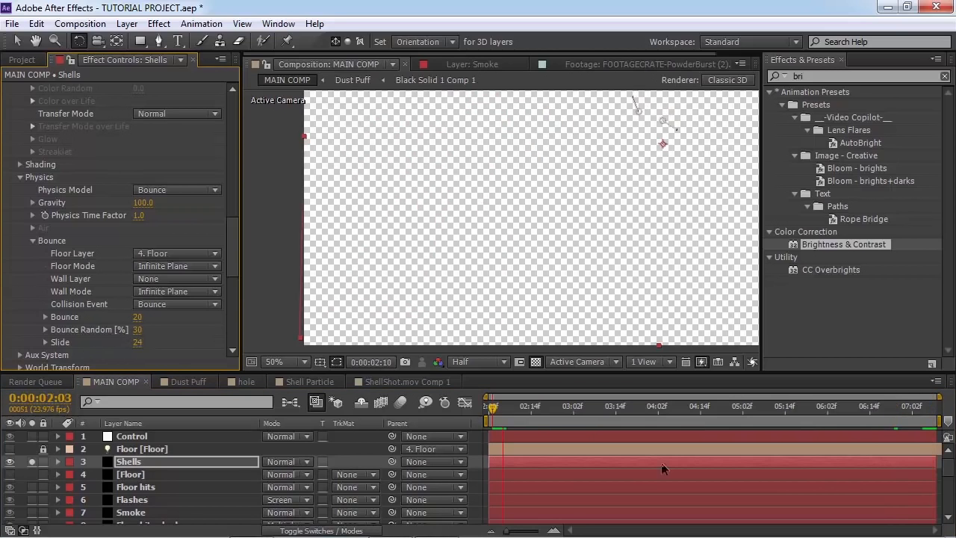
Replay the shells from 0:00:05:20, turn off solo for the Shells layer and play the full composite
{"action": "left_click", "coordinate": [809, 410]}
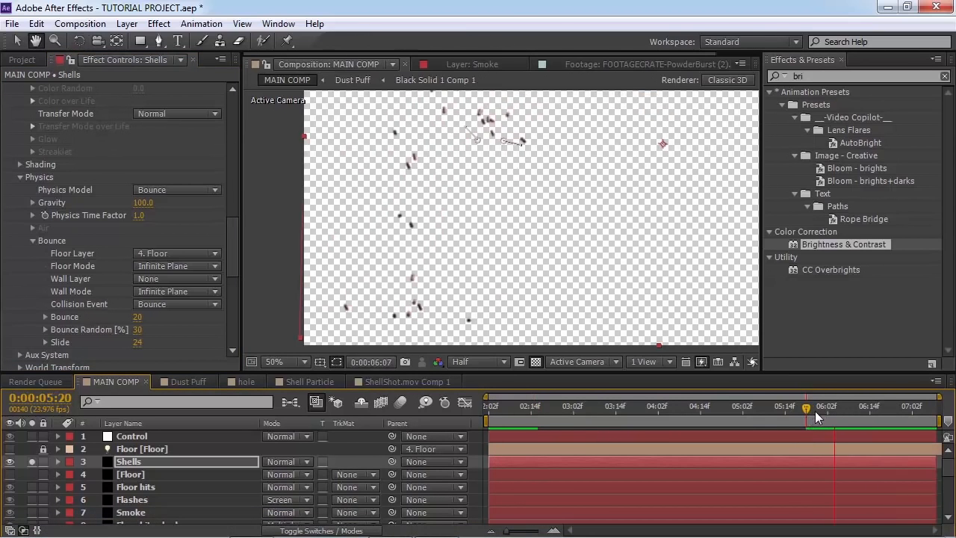
{"action": "left_click", "coordinate": [32, 463]}
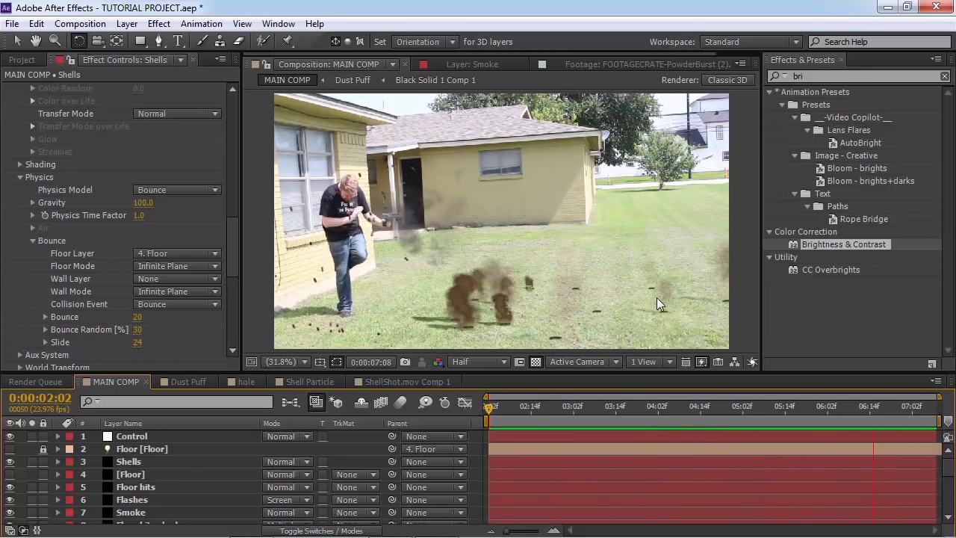
{"action": "key", "text": "space"}
Duplicate the MVI_0443.MOV footage layer and precompose the copy into a composition named Light
{"action": "scroll", "coordinate": [179, 478], "scroll_direction": "down", "scroll_amount": 4}
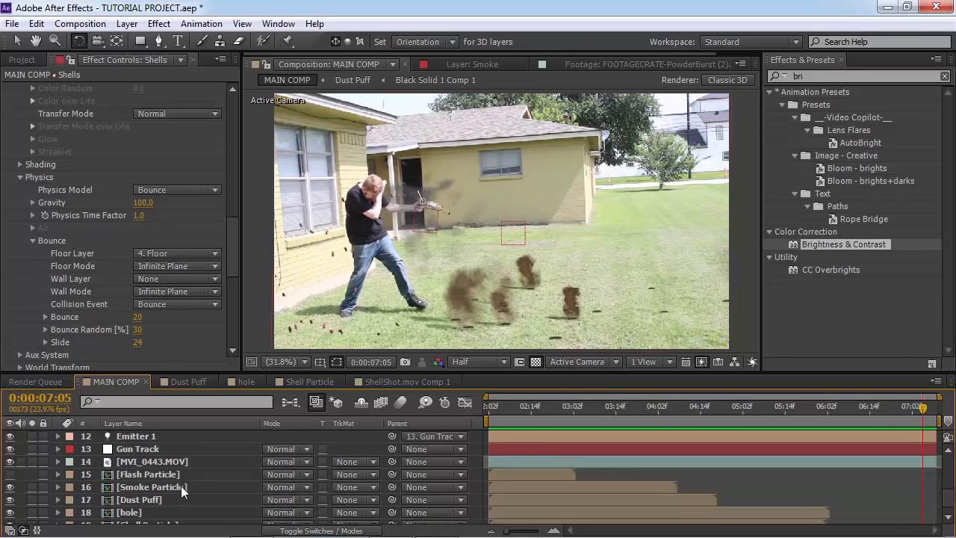
{"action": "scroll", "coordinate": [181, 487], "scroll_direction": "down", "scroll_amount": 1}
{"action": "left_click", "coordinate": [134, 457]}
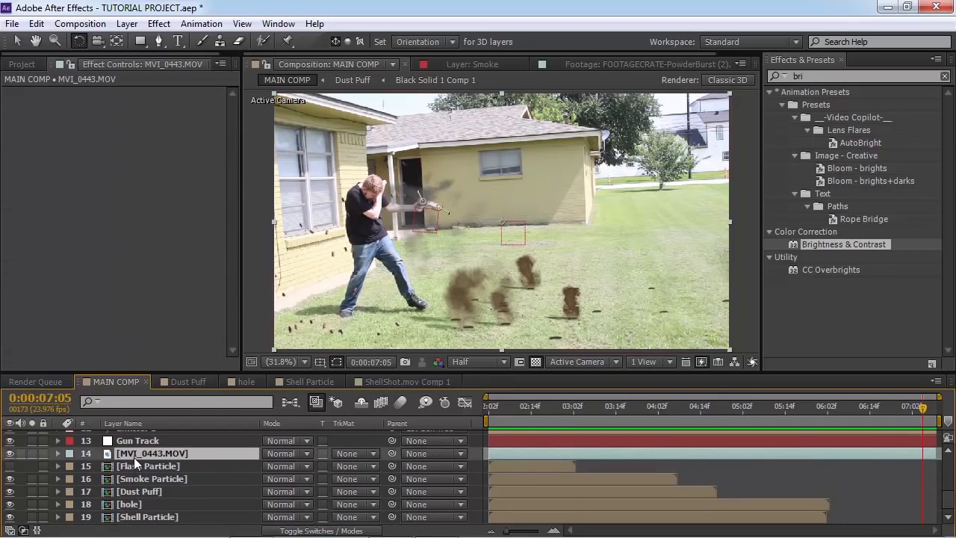
{"action": "key", "text": "ctrl+d"}
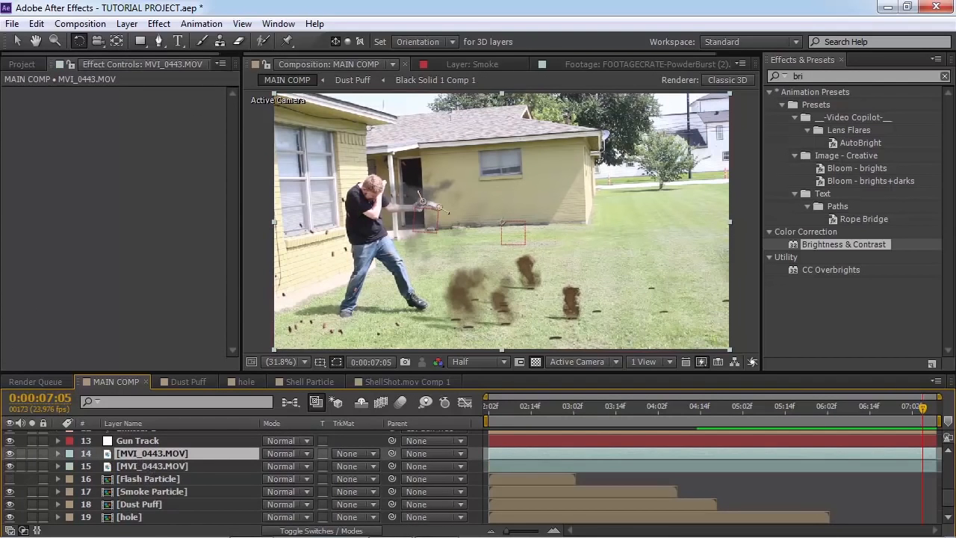
{"action": "key", "text": "alt+l"}
{"action": "left_click", "coordinate": [409, 41]}
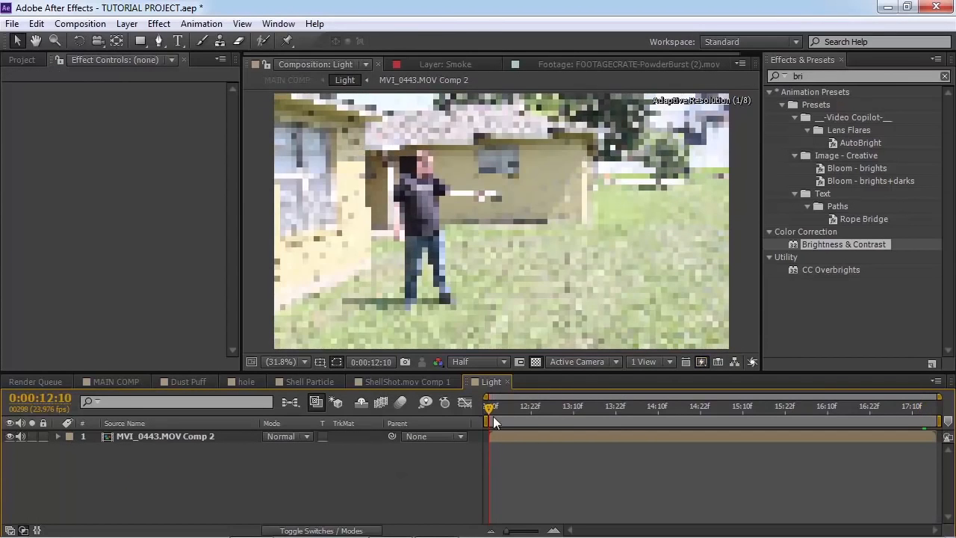
Play through the footage in the Light composition and add a 1920 × 1080 px black solid above it
{"action": "left_click_drag", "start_coordinate": [493, 416], "coordinate": [933, 419]}
{"action": "key", "text": "space"}
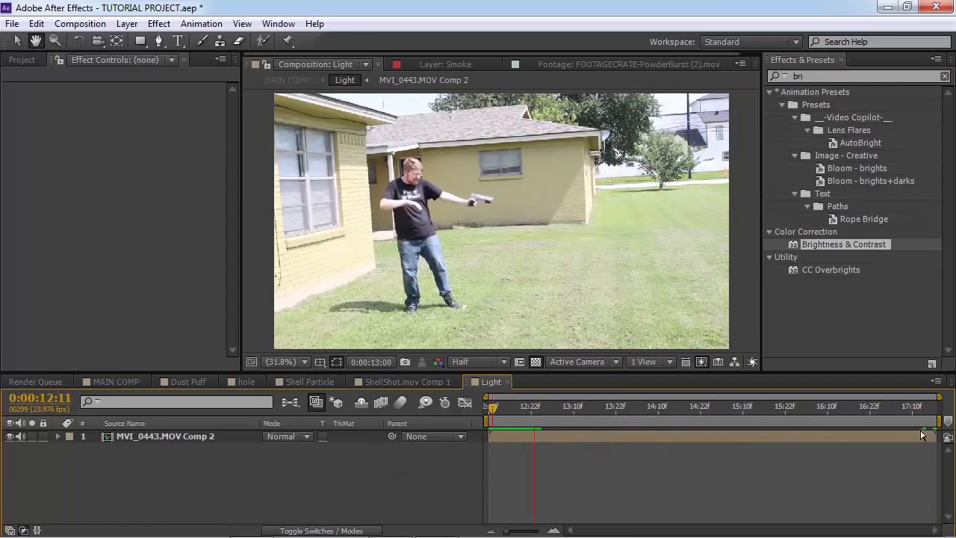
{"action": "key", "text": "space"}
{"action": "key", "text": "period"}
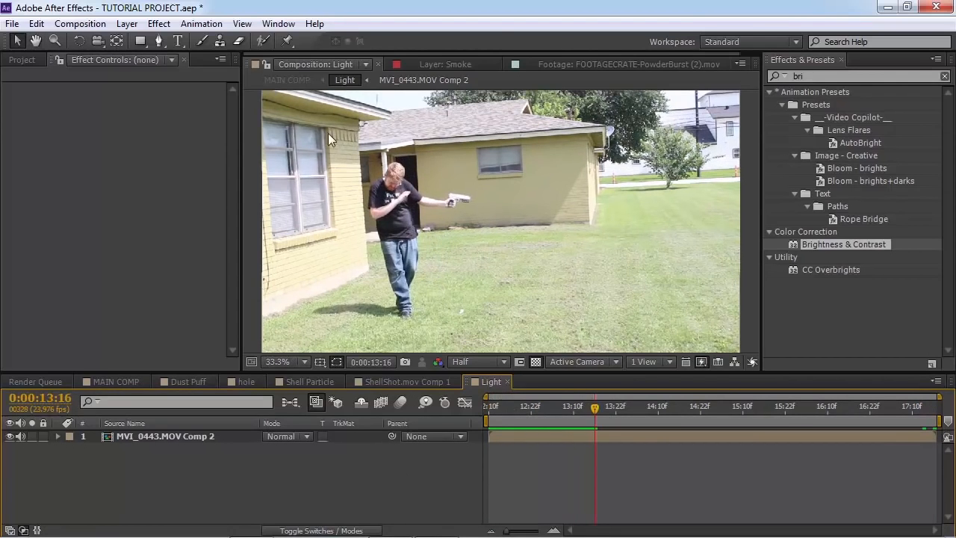
{"action": "left_click", "coordinate": [125, 23]}
{"action": "mouse_move", "coordinate": [314, 40]}
{"action": "left_click", "coordinate": [448, 59]}
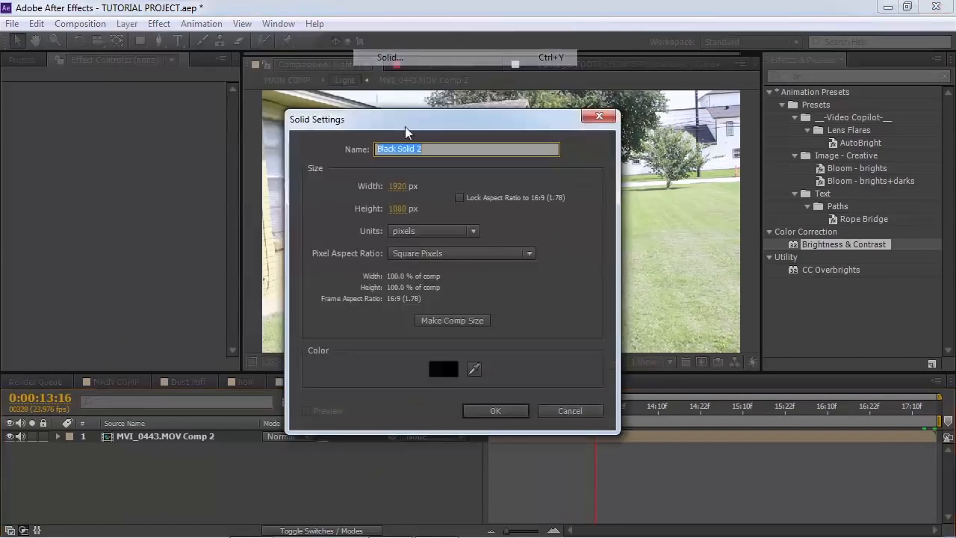
{"action": "left_click", "coordinate": [486, 411]}
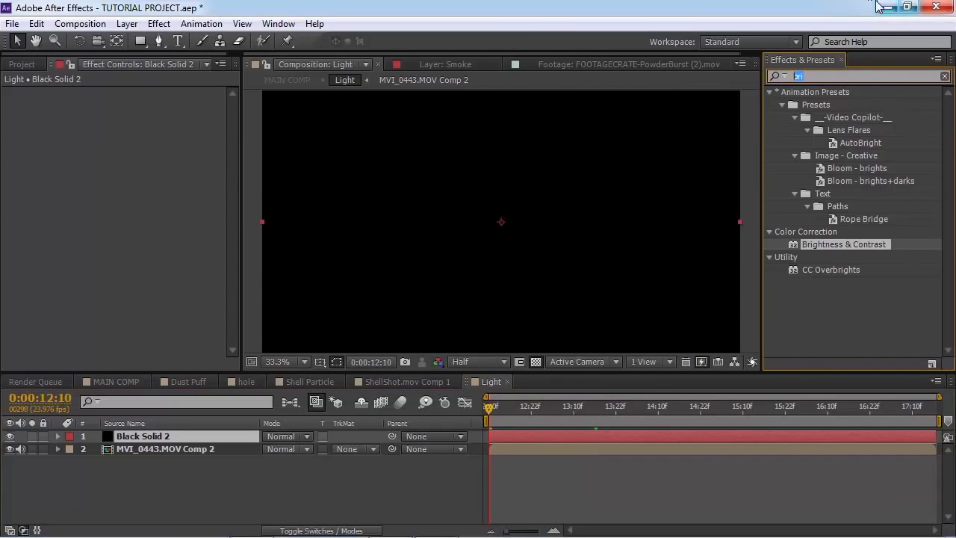
Hide the black solid and draw a closed RotoBezier mask on it around the gun-facing side of the man's face
{"action": "left_click", "coordinate": [158, 42]}
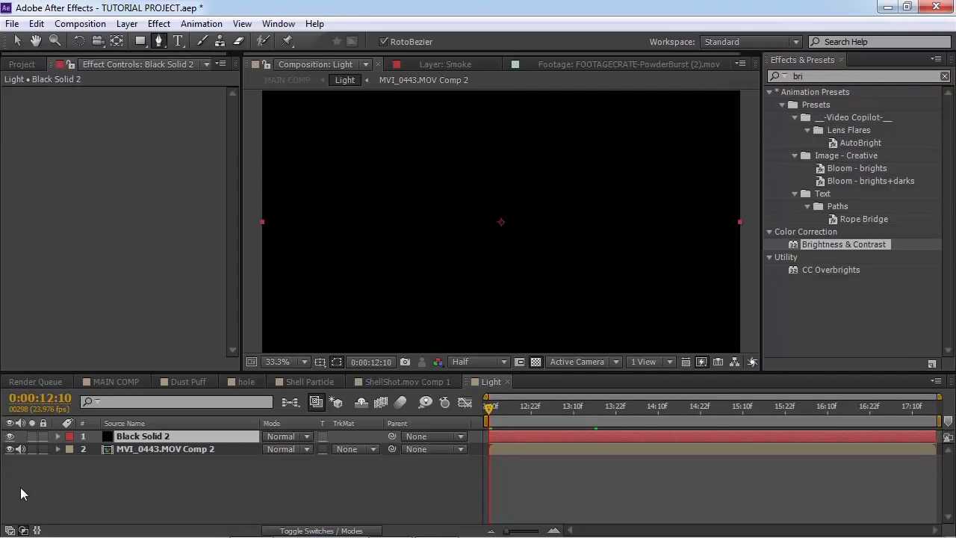
{"action": "left_click", "coordinate": [12, 437]}
{"action": "scroll", "coordinate": [444, 156], "scroll_direction": "up", "scroll_amount": 2}
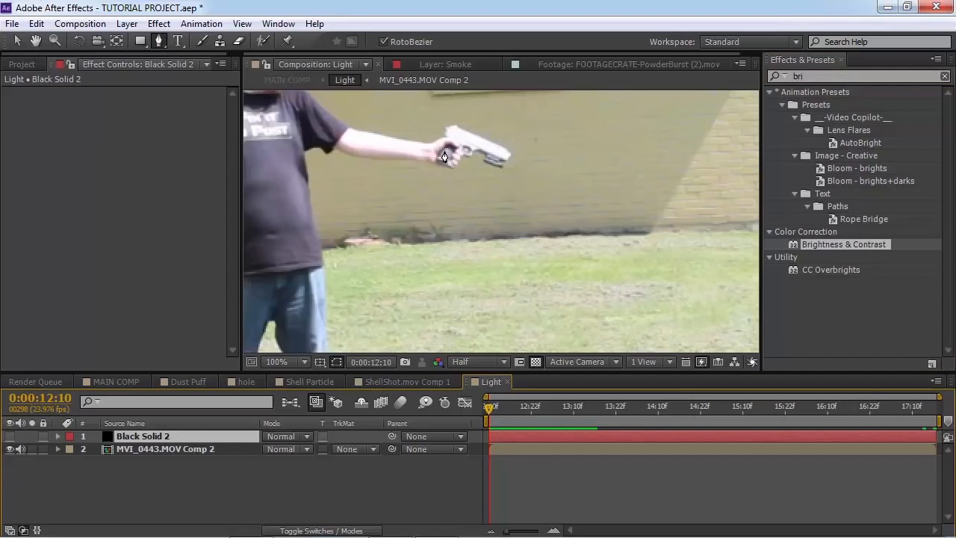
{"action": "left_click_drag", "start_coordinate": [434, 193], "coordinate": [629, 322]}
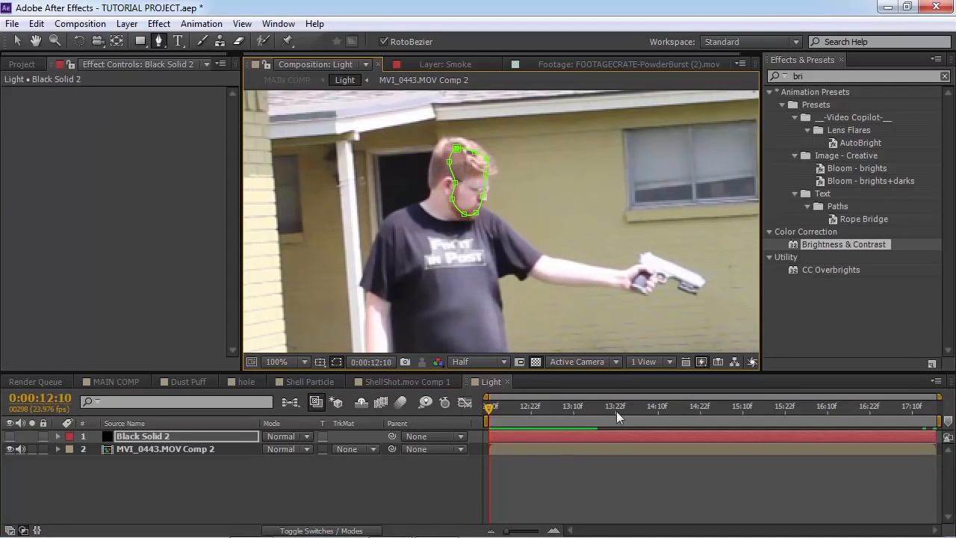
Enable Mask Path keyframing at 0:00:12:10 and move the mask along with the face up to about 0:00:13:08
{"action": "left_click", "coordinate": [58, 436]}
{"action": "left_click", "coordinate": [71, 449]}
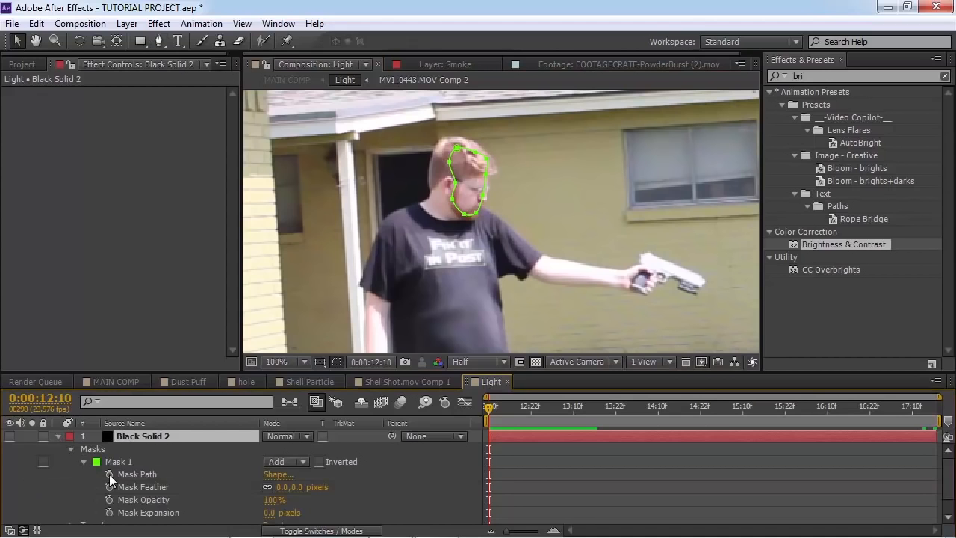
{"action": "left_click", "coordinate": [109, 474]}
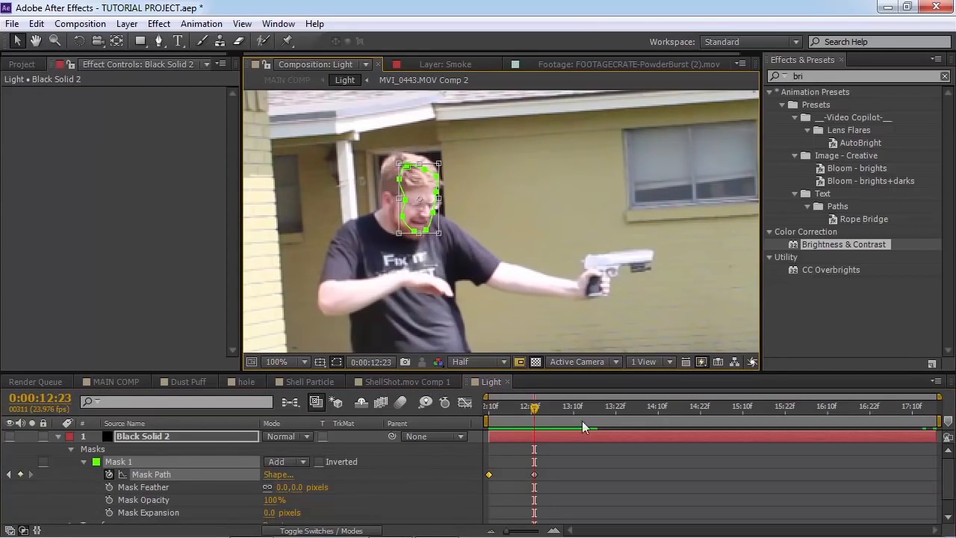
{"action": "left_click", "coordinate": [513, 408]}
{"action": "left_click_drag", "start_coordinate": [445, 200], "coordinate": [465, 202]}
{"action": "left_click_drag", "start_coordinate": [513, 417], "coordinate": [566, 410]}
Keyframe the face mask's position to follow the head from 0:00:13:16 to 0:00:14:20
{"action": "left_click", "coordinate": [595, 411]}
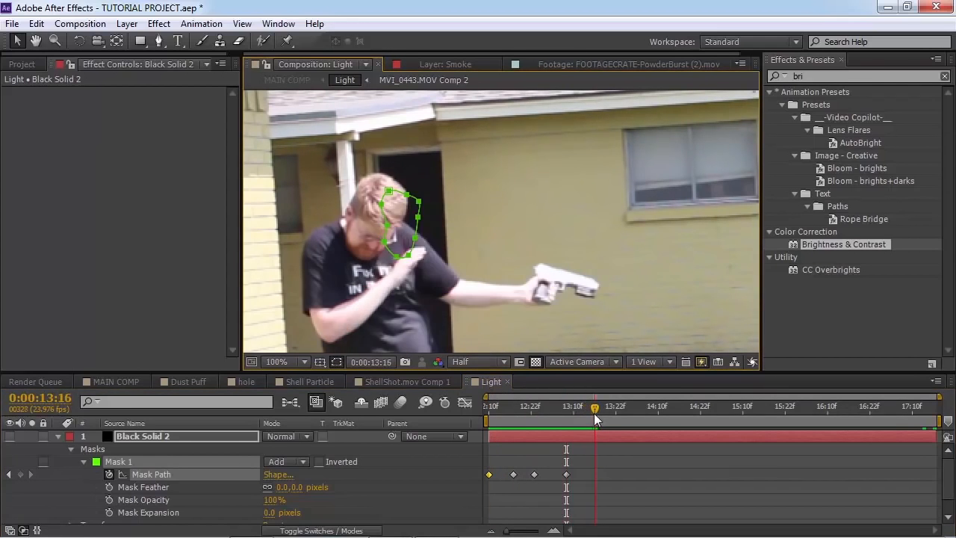
{"action": "left_click_drag", "start_coordinate": [397, 237], "coordinate": [320, 213]}
{"action": "left_click", "coordinate": [623, 410]}
{"action": "left_click", "coordinate": [657, 422]}
{"action": "left_click_drag", "start_coordinate": [688, 414], "coordinate": [693, 419]}
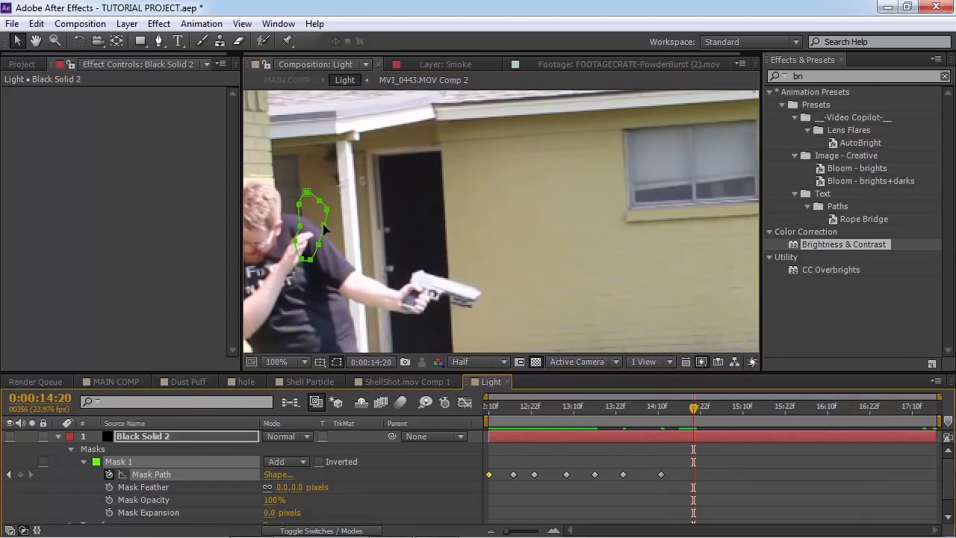
{"action": "left_click_drag", "start_coordinate": [325, 226], "coordinate": [280, 208]}
{"action": "left_click_drag", "start_coordinate": [320, 253], "coordinate": [496, 227]}
Move the face mask back onto the head with path keyframes from 0:00:15:08 to 0:00:16:07
{"action": "left_click", "coordinate": [736, 420]}
{"action": "key", "text": "ctrl+t"}
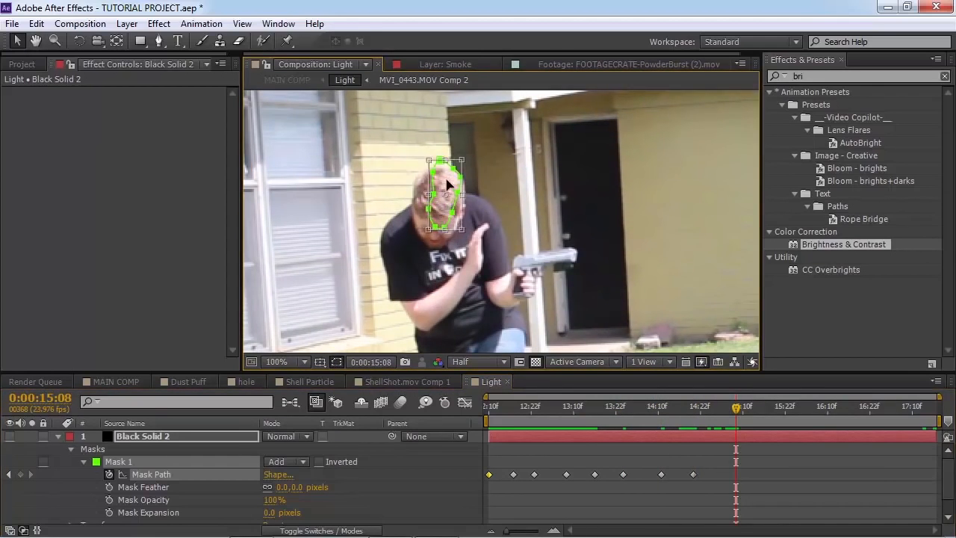
{"action": "left_click_drag", "start_coordinate": [446, 186], "coordinate": [451, 204]}
{"action": "left_click", "coordinate": [776, 416]}
{"action": "key", "text": "ctrl+t"}
{"action": "left_click_drag", "start_coordinate": [807, 415], "coordinate": [817, 415]}
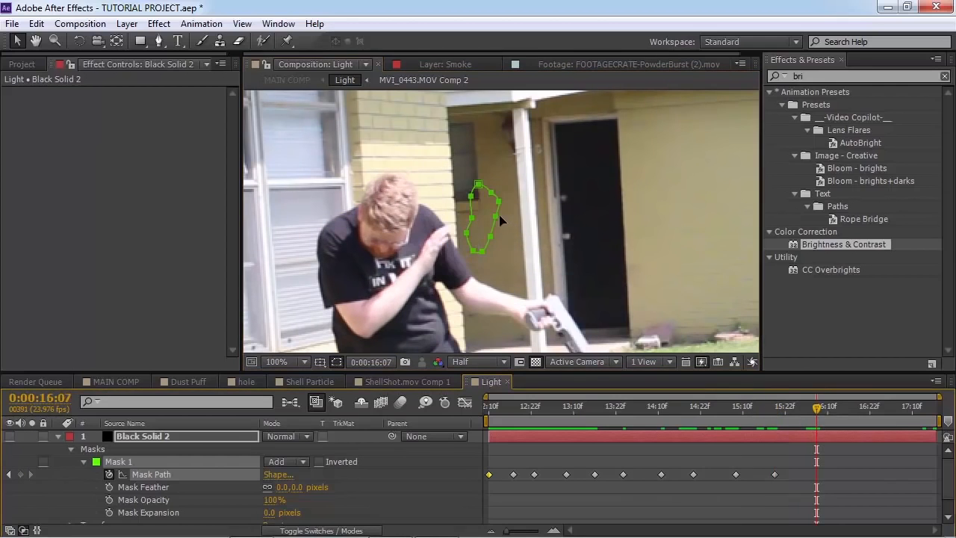
{"action": "double_click", "coordinate": [497, 216]}
{"action": "left_click_drag", "start_coordinate": [493, 213], "coordinate": [410, 214]}
Continue keyframing the face mask from 0:00:16:23 to the end of the Light composition
{"action": "left_click_drag", "start_coordinate": [798, 413], "coordinate": [874, 415]}
{"action": "double_click", "coordinate": [413, 217]}
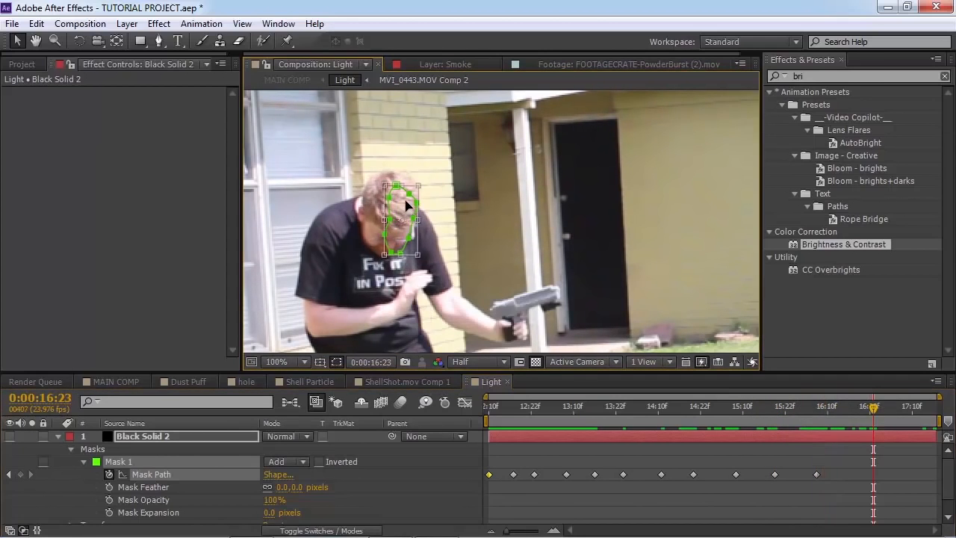
{"action": "left_click_drag", "start_coordinate": [405, 204], "coordinate": [406, 198]}
{"action": "left_click_drag", "start_coordinate": [909, 415], "coordinate": [922, 414]}
{"action": "double_click", "coordinate": [415, 212]}
{"action": "left_click_drag", "start_coordinate": [406, 192], "coordinate": [520, 198]}
{"action": "left_click", "coordinate": [933, 413]}
{"action": "double_click", "coordinate": [490, 213]}
Correct the face mask's position with extra path keyframes between 0:00:15:22 and 0:00:17:03
{"action": "left_click", "coordinate": [889, 411]}
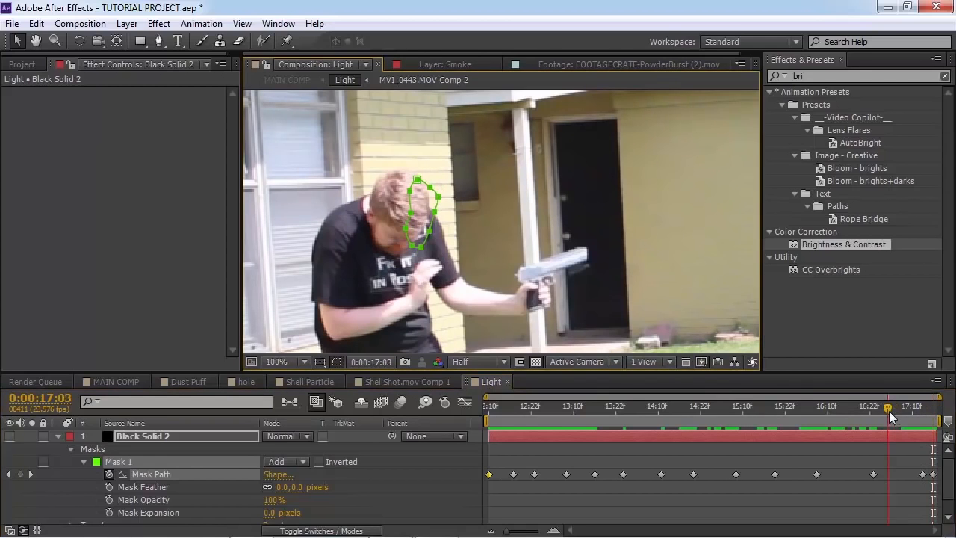
{"action": "double_click", "coordinate": [430, 208]}
{"action": "left_click_drag", "start_coordinate": [871, 413], "coordinate": [860, 413]}
{"action": "double_click", "coordinate": [412, 214]}
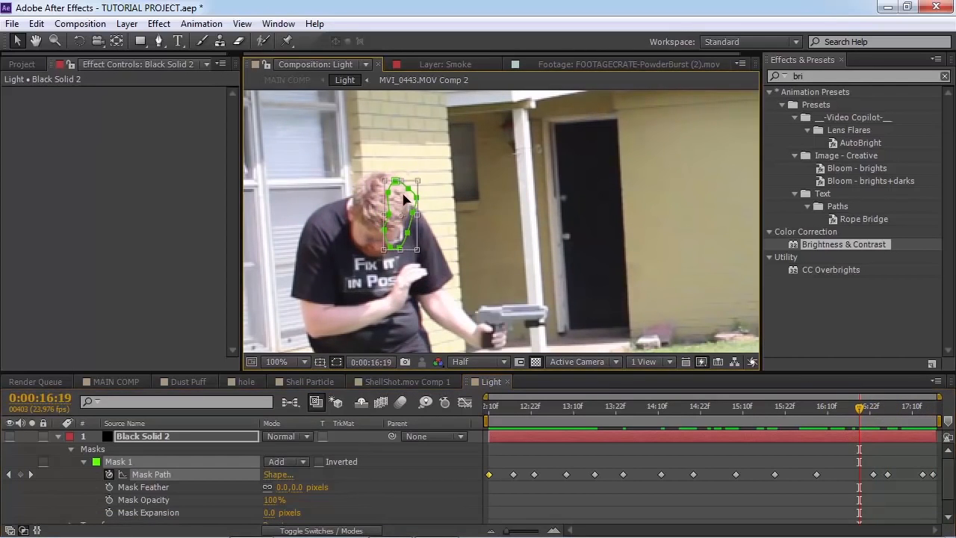
{"action": "left_click_drag", "start_coordinate": [406, 197], "coordinate": [397, 199]}
{"action": "left_click", "coordinate": [835, 411]}
{"action": "double_click", "coordinate": [411, 217]}
{"action": "left_click", "coordinate": [783, 414]}
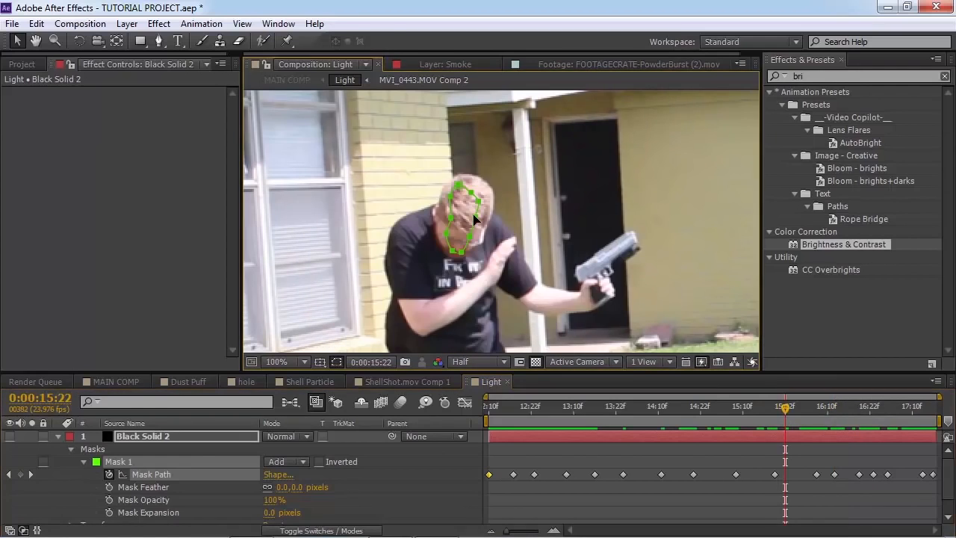
Play back the face mask's tracking from the start of the Light composition
{"action": "left_click_drag", "start_coordinate": [691, 402], "coordinate": [467, 425]}
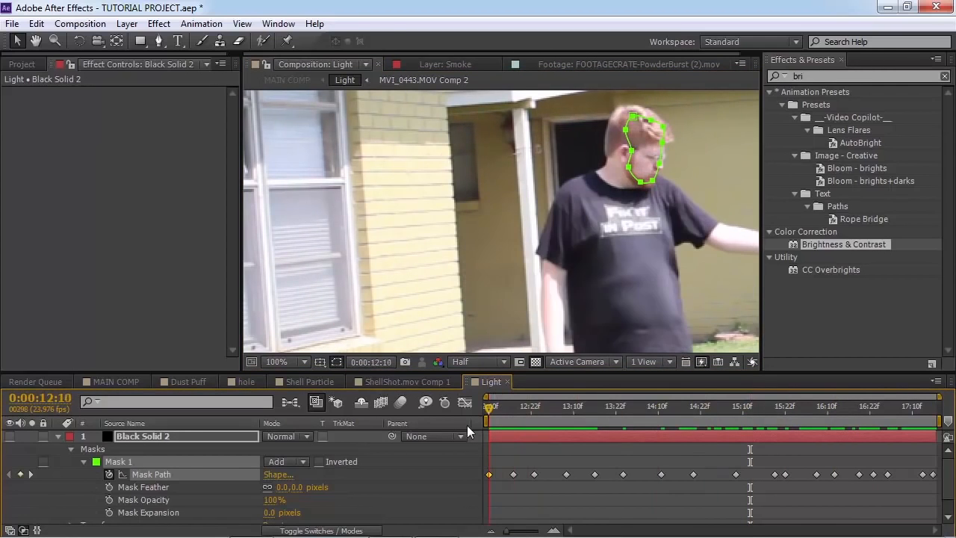
{"action": "key", "text": "space"}
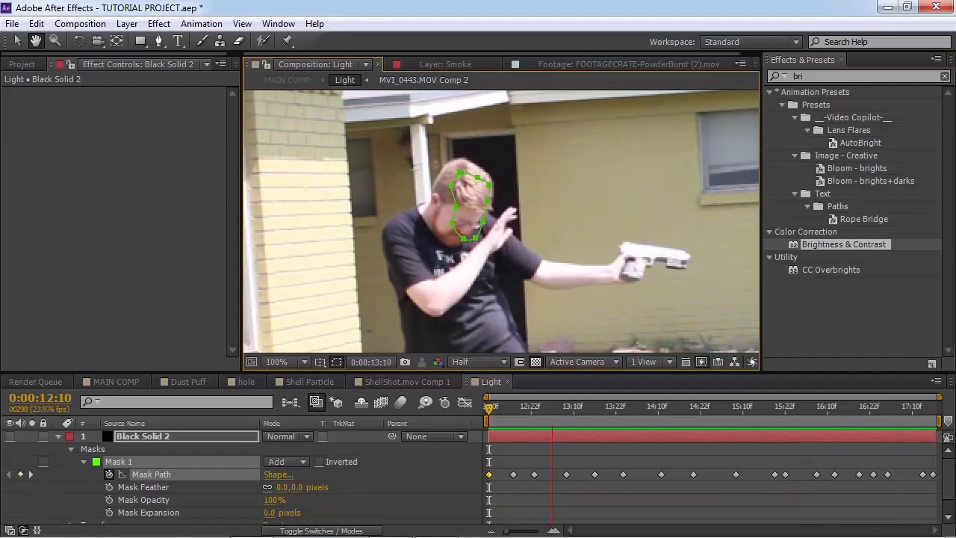
{"action": "key", "text": "space"}
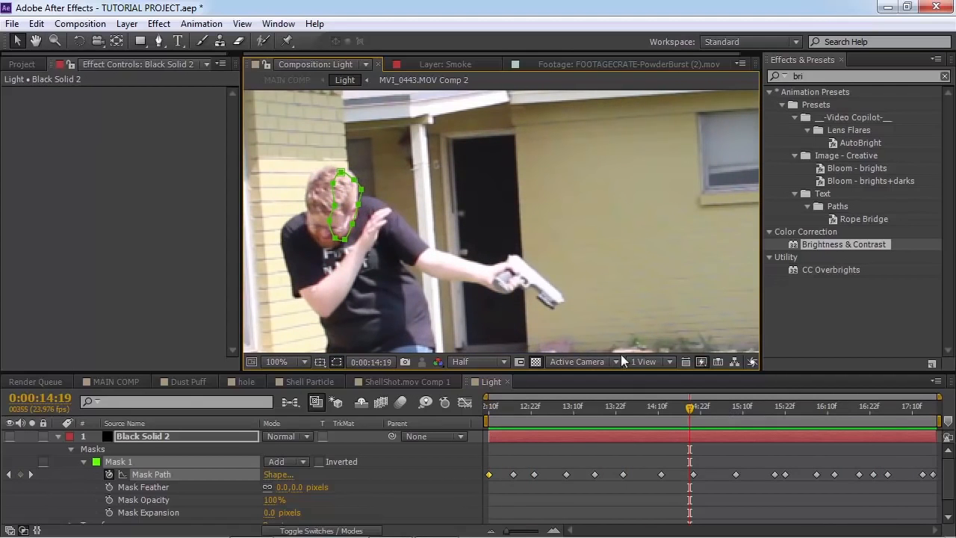
Make the face-mask solid visible, add a new black solid and draw a RotoBezier mask along the torso's gun-facing side at 0:00:14:19
{"action": "left_click_drag", "start_coordinate": [619, 269], "coordinate": [722, 226]}
{"action": "left_click", "coordinate": [127, 23]}
{"action": "left_click", "coordinate": [9, 435]}
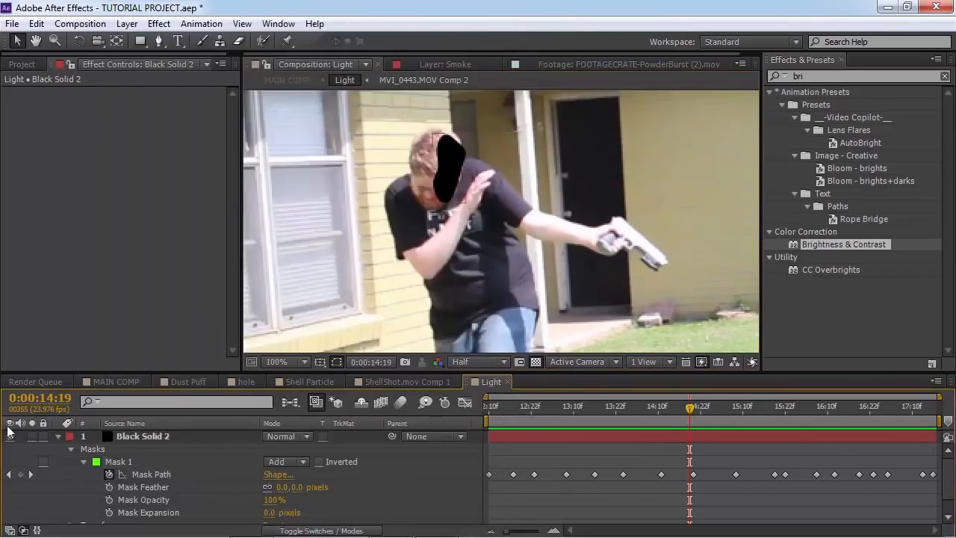
{"action": "left_click", "coordinate": [127, 24]}
{"action": "left_click", "coordinate": [396, 58]}
{"action": "key", "text": "Return"}
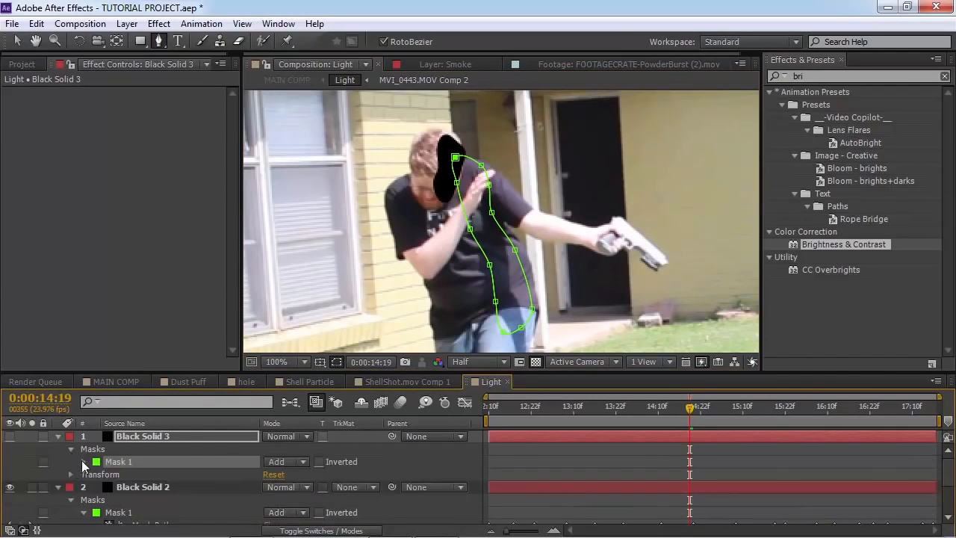
Enable Mask Path keyframing for the torso mask at 0:00:14:19 and track it backward to about 0:00:13:16
{"action": "scroll", "coordinate": [224, 478], "scroll_direction": "down", "scroll_amount": 3}
{"action": "key", "text": "Page_Up"}
{"action": "key", "text": "Page_Up"}
{"action": "key", "text": "Page_Up"}
{"action": "key", "text": "Page_Up"}
{"action": "key", "text": "Page_Up"}
{"action": "key", "text": "Page_Up"}
{"action": "key", "text": "Page_Up"}
{"action": "left_click_drag", "start_coordinate": [478, 224], "coordinate": [550, 227]}
{"action": "left_click_drag", "start_coordinate": [640, 408], "coordinate": [616, 408]}
{"action": "left_click_drag", "start_coordinate": [551, 247], "coordinate": [564, 251]}
{"action": "left_click_drag", "start_coordinate": [617, 408], "coordinate": [595, 409]}
{"action": "left_click_drag", "start_coordinate": [557, 280], "coordinate": [648, 263]}
Continue keyframing the torso mask backward along the body from about 0:00:13:16 to 0:00:12:10
{"action": "key", "text": "Page_Up"}
{"action": "key", "text": "Page_Up"}
{"action": "key", "text": "Page_Up"}
{"action": "key", "text": "Page_Up"}
{"action": "key", "text": "Page_Up"}
{"action": "key", "text": "Page_Up"}
{"action": "key", "text": "Page_Up"}
{"action": "key", "text": "Page_Up"}
{"action": "key", "text": "Page_Up"}
{"action": "key", "text": "Page_Up"}
{"action": "key", "text": "Page_Up"}
{"action": "key", "text": "Page_Up"}
{"action": "key", "text": "Page_Up"}
{"action": "key", "text": "Page_Up"}
{"action": "key", "text": "Page_Up"}
{"action": "key", "text": "Page_Up"}
{"action": "key", "text": "Page_Up"}
{"action": "key", "text": "Page_Up"}
{"action": "key", "text": "Page_Up"}
{"action": "key", "text": "Page_Up"}
{"action": "key", "text": "Page_Up"}
{"action": "left_click_drag", "start_coordinate": [520, 409], "coordinate": [504, 409]}
{"action": "double_click", "coordinate": [665, 263]}
{"action": "left_click_drag", "start_coordinate": [663, 263], "coordinate": [672, 264]}
{"action": "left_click_drag", "start_coordinate": [503, 409], "coordinate": [490, 409]}
{"action": "left_click", "coordinate": [661, 204]}
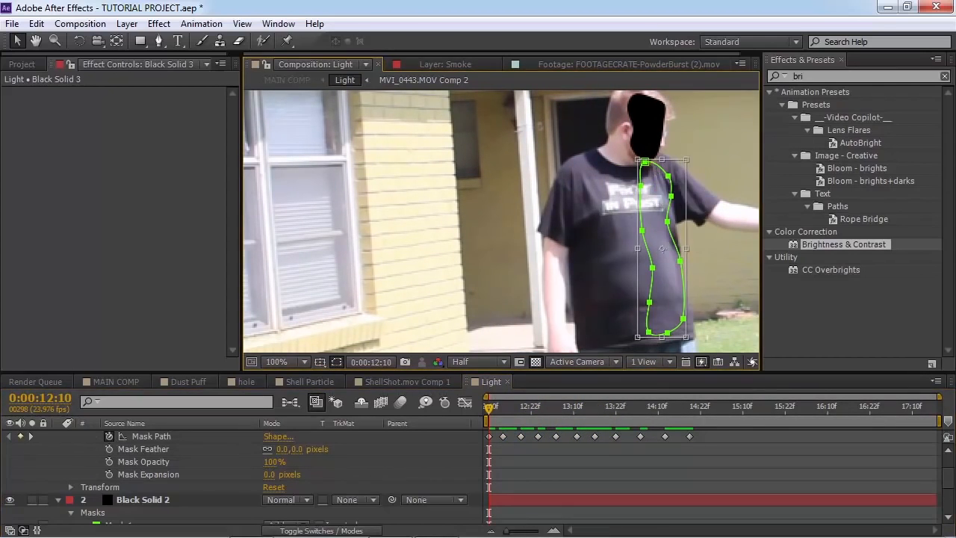
Keyframe the torso mask forward along the body from about 0:00:15:08 to 0:00:17:07
{"action": "left_click", "coordinate": [736, 408]}
{"action": "left_click_drag", "start_coordinate": [478, 246], "coordinate": [495, 224]}
{"action": "left_click_drag", "start_coordinate": [736, 408], "coordinate": [796, 409]}
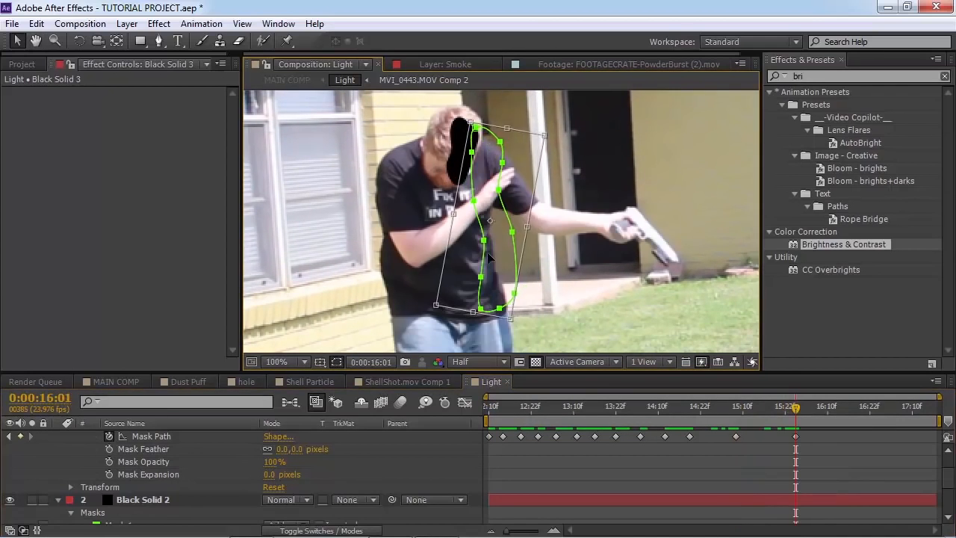
{"action": "left_click_drag", "start_coordinate": [490, 254], "coordinate": [478, 262]}
{"action": "left_click_drag", "start_coordinate": [796, 409], "coordinate": [838, 408]}
{"action": "left_click_drag", "start_coordinate": [488, 267], "coordinate": [436, 261]}
{"action": "left_click_drag", "start_coordinate": [838, 409], "coordinate": [870, 409]}
{"action": "left_click_drag", "start_coordinate": [451, 253], "coordinate": [440, 254]}
{"action": "left_click_drag", "start_coordinate": [870, 409], "coordinate": [902, 409]}
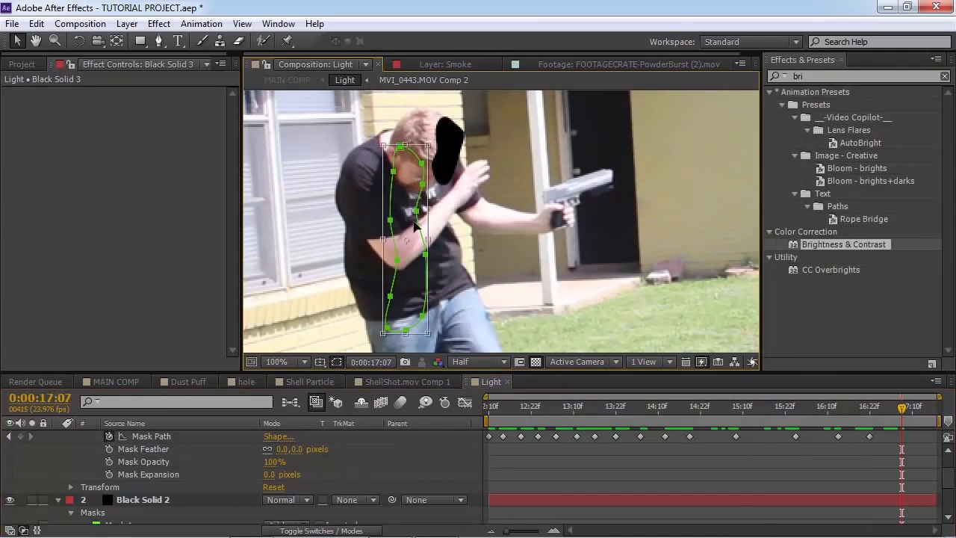
{"action": "left_click_drag", "start_coordinate": [417, 200], "coordinate": [436, 195]}
Move the torso mask onto the body with a path keyframe at the end of the Light composition
{"action": "left_click_drag", "start_coordinate": [902, 409], "coordinate": [933, 408]}
{"action": "left_click_drag", "start_coordinate": [438, 333], "coordinate": [560, 320]}
{"action": "double_click", "coordinate": [543, 324]}
{"action": "left_click", "coordinate": [491, 381]}
{"action": "left_click_drag", "start_coordinate": [543, 258], "coordinate": [553, 260]}
Preview the torso mask's tracking from about 0:00:14:10 and return to 0:00:12:10
{"action": "left_click_drag", "start_coordinate": [933, 409], "coordinate": [658, 421]}
{"action": "scroll", "coordinate": [658, 448], "scroll_direction": "up", "scroll_amount": 1}
{"action": "left_click_drag", "start_coordinate": [545, 280], "coordinate": [556, 279]}
{"action": "scroll", "coordinate": [416, 297], "scroll_direction": "down", "scroll_amount": 1}
{"action": "key", "text": "KP_0"}
{"action": "key", "text": "space"}
{"action": "left_click_drag", "start_coordinate": [685, 409], "coordinate": [488, 409]}
{"action": "scroll", "coordinate": [630, 266], "scroll_direction": "up", "scroll_amount": 1}
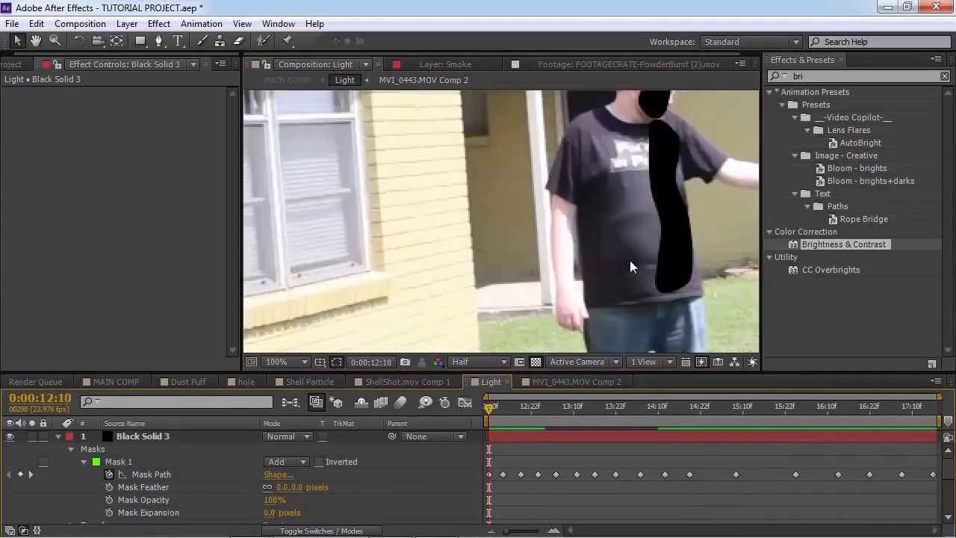
Add another black solid, mask the gun-facing edge of the upper leg and enable Mask Path keyframing at 0:00:12:10
{"action": "left_click", "coordinate": [127, 23]}
{"action": "mouse_move", "coordinate": [132, 38]}
{"action": "left_click", "coordinate": [384, 58]}
{"action": "left_click", "coordinate": [495, 407]}
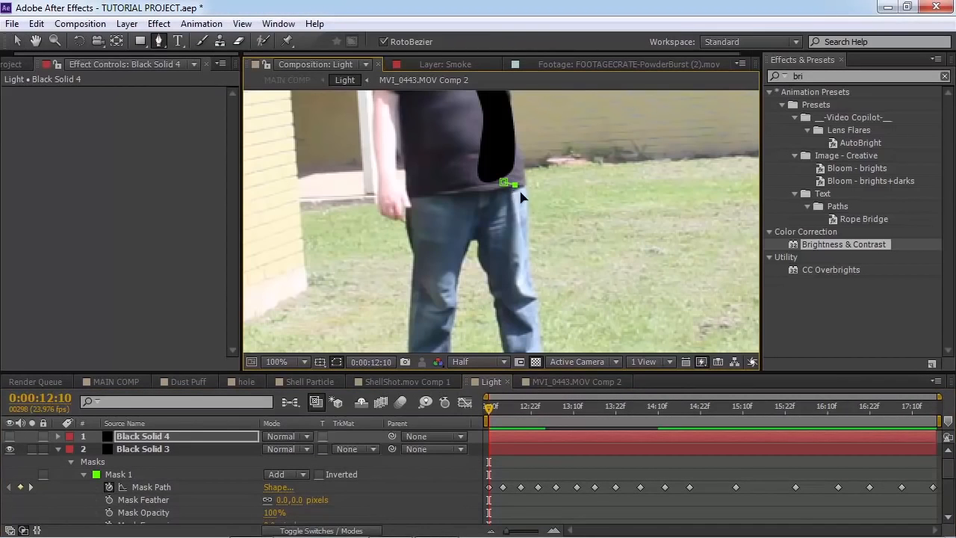
{"action": "left_click", "coordinate": [58, 436]}
{"action": "left_click", "coordinate": [83, 462]}
{"action": "left_click", "coordinate": [109, 474]}
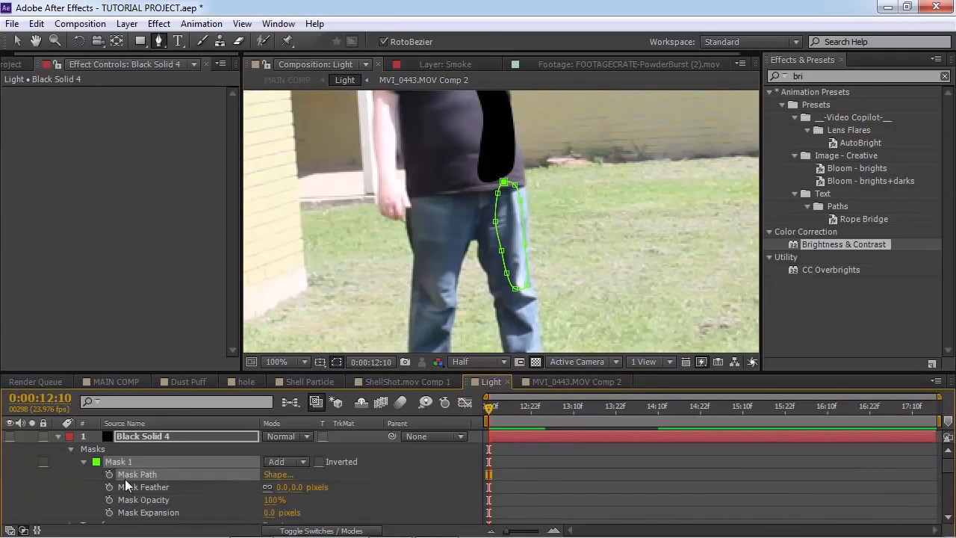
Keyframe the leg mask to follow the thigh from 0:00:12:21 to about 0:00:14:03
{"action": "left_click_drag", "start_coordinate": [489, 408], "coordinate": [527, 409]}
{"action": "left_click_drag", "start_coordinate": [6, 41], "coordinate": [39, 24]}
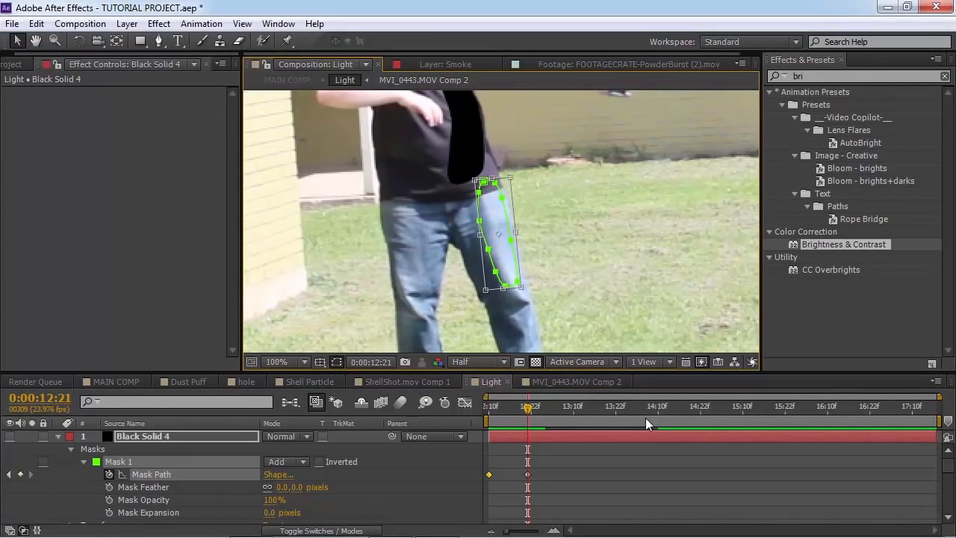
{"action": "left_click_drag", "start_coordinate": [528, 409], "coordinate": [576, 408]}
{"action": "left_click_drag", "start_coordinate": [489, 220], "coordinate": [440, 187]}
{"action": "left_click_drag", "start_coordinate": [577, 409], "coordinate": [609, 409]}
{"action": "left_click_drag", "start_coordinate": [451, 202], "coordinate": [412, 215]}
{"action": "left_click_drag", "start_coordinate": [609, 409], "coordinate": [633, 409]}
{"action": "left_click_drag", "start_coordinate": [411, 218], "coordinate": [366, 199]}
Continue tracking the leg mask with path keyframes from about 0:00:14:15 to 0:00:16:06
{"action": "left_click", "coordinate": [675, 416]}
{"action": "left_click_drag", "start_coordinate": [676, 409], "coordinate": [700, 409]}
{"action": "left_click_drag", "start_coordinate": [354, 180], "coordinate": [384, 233]}
{"action": "left_click_drag", "start_coordinate": [700, 409], "coordinate": [732, 408]}
{"action": "double_click", "coordinate": [388, 244]}
{"action": "left_click_drag", "start_coordinate": [405, 202], "coordinate": [397, 197]}
{"action": "left_click_drag", "start_coordinate": [732, 409], "coordinate": [813, 409]}
{"action": "double_click", "coordinate": [371, 277]}
{"action": "left_click_drag", "start_coordinate": [371, 277], "coordinate": [337, 275]}
Move the leg mask back onto the thigh with path keyframes from 0:00:16:14 to 0:00:17:16
{"action": "left_click_drag", "start_coordinate": [814, 409], "coordinate": [841, 409]}
{"action": "double_click", "coordinate": [333, 275]}
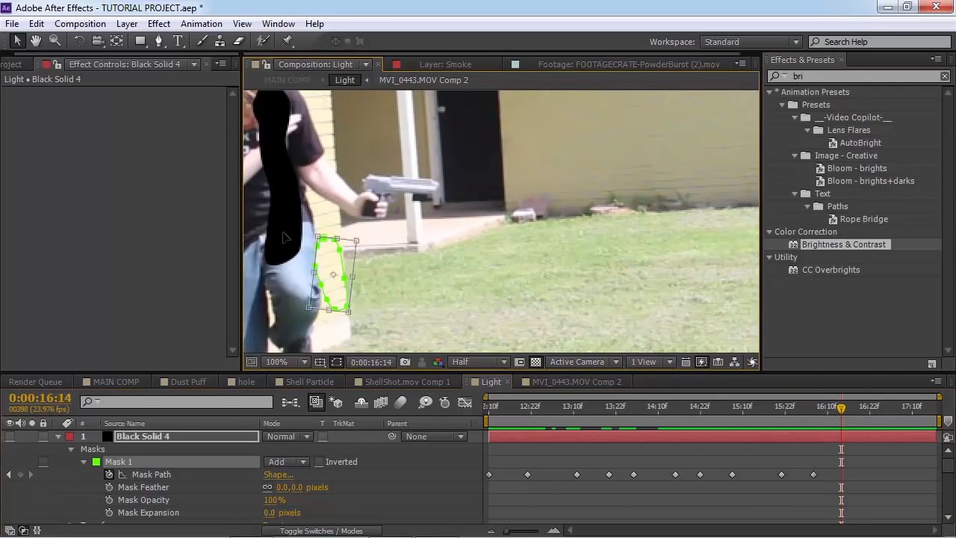
{"action": "left_click_drag", "start_coordinate": [333, 274], "coordinate": [297, 261]}
{"action": "left_click_drag", "start_coordinate": [841, 409], "coordinate": [901, 409]}
{"action": "double_click", "coordinate": [309, 275]}
{"action": "left_click_drag", "start_coordinate": [309, 275], "coordinate": [362, 296]}
{"action": "left_click_drag", "start_coordinate": [902, 409], "coordinate": [933, 409]}
{"action": "double_click", "coordinate": [350, 282]}
{"action": "left_click_drag", "start_coordinate": [350, 282], "coordinate": [437, 318]}
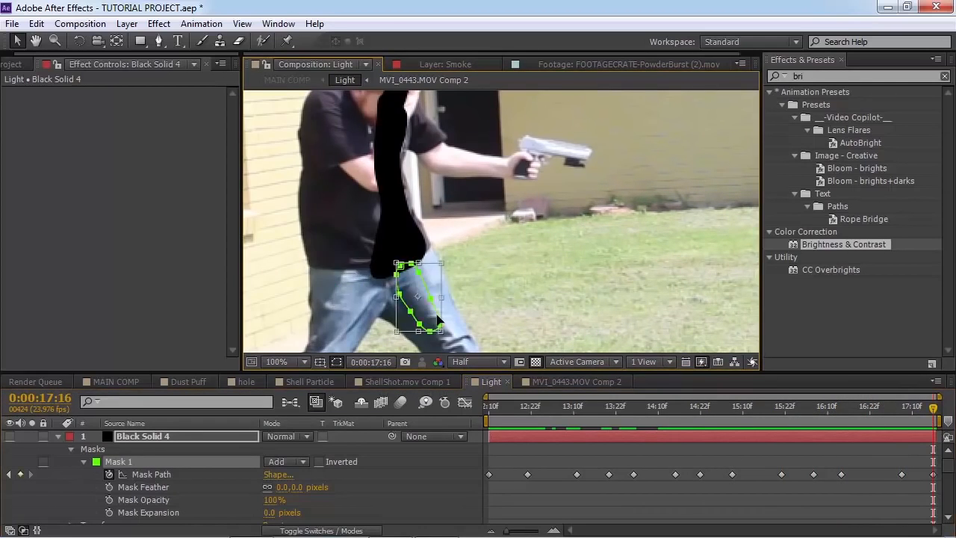
Correct the leg mask's position at about 0:00:17:00 and 0:00:13:20
{"action": "left_click_drag", "start_coordinate": [933, 409], "coordinate": [879, 408]}
{"action": "double_click", "coordinate": [320, 264]}
{"action": "left_click_drag", "start_coordinate": [321, 264], "coordinate": [304, 263]}
{"action": "left_click_drag", "start_coordinate": [878, 408], "coordinate": [609, 415]}
{"action": "double_click", "coordinate": [448, 262]}
{"action": "left_click_drag", "start_coordinate": [448, 262], "coordinate": [451, 261]}
{"action": "left_click_drag", "start_coordinate": [608, 409], "coordinate": [611, 428]}
Preview all three tracked masks together from the start of the Light composition
{"action": "key", "text": "Home"}
{"action": "scroll", "coordinate": [429, 256], "scroll_direction": "down", "scroll_amount": 2}
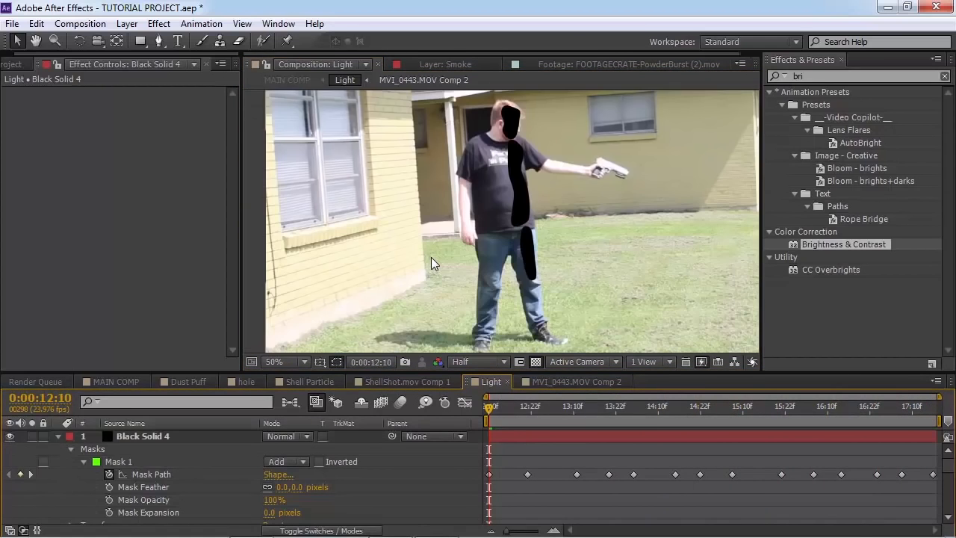
{"action": "key", "text": "KP_0"}
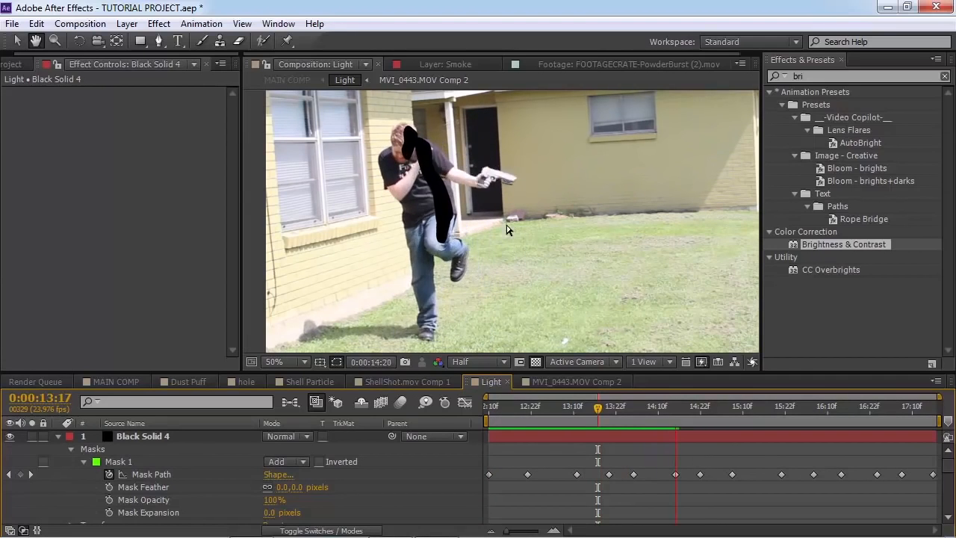
Collapse the three black solid layers and pre-compose them as Pre-comp 1 with all attributes moved
{"action": "left_click", "coordinate": [57, 437]}
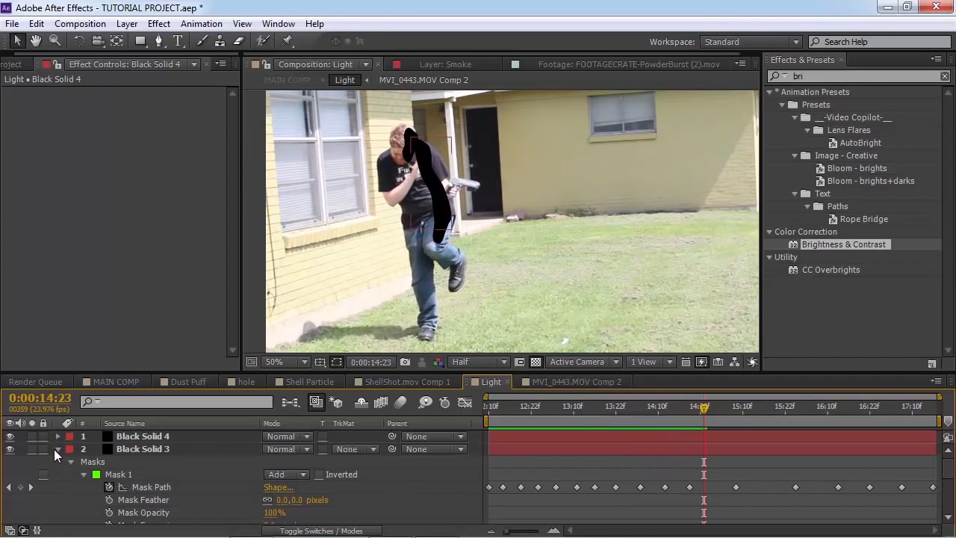
{"action": "left_click", "coordinate": [56, 450]}
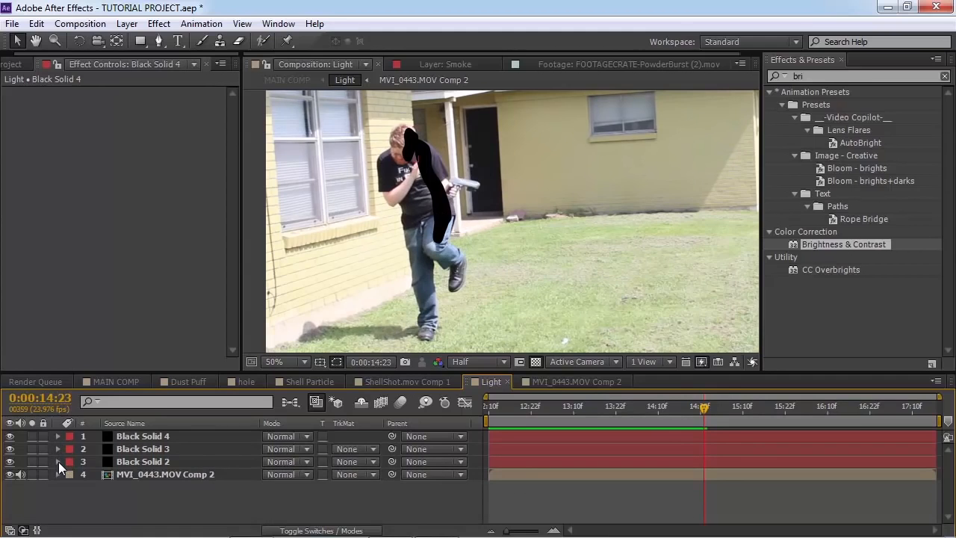
{"action": "left_click", "coordinate": [158, 459]}
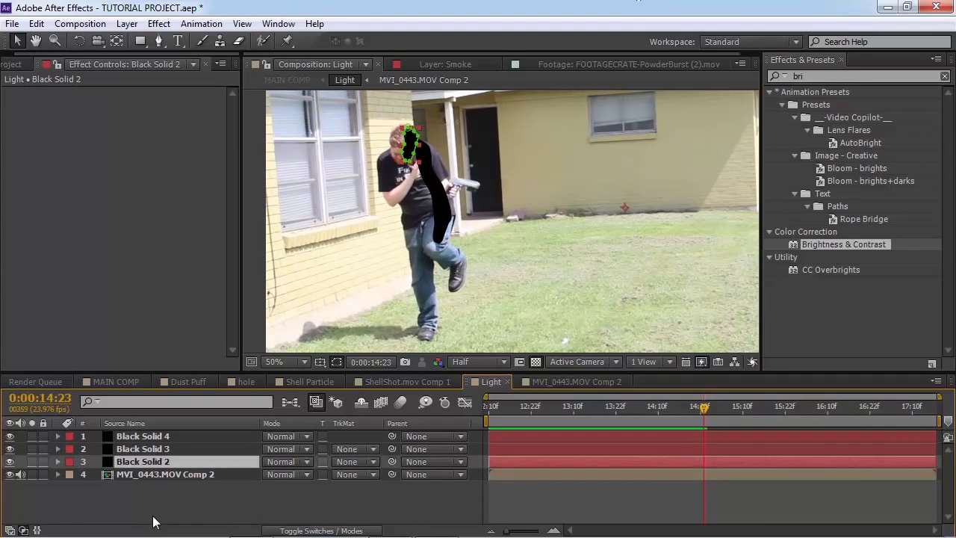
{"action": "left_click", "coordinate": [163, 436], "text": "shift"}
{"action": "left_click", "coordinate": [128, 24]}
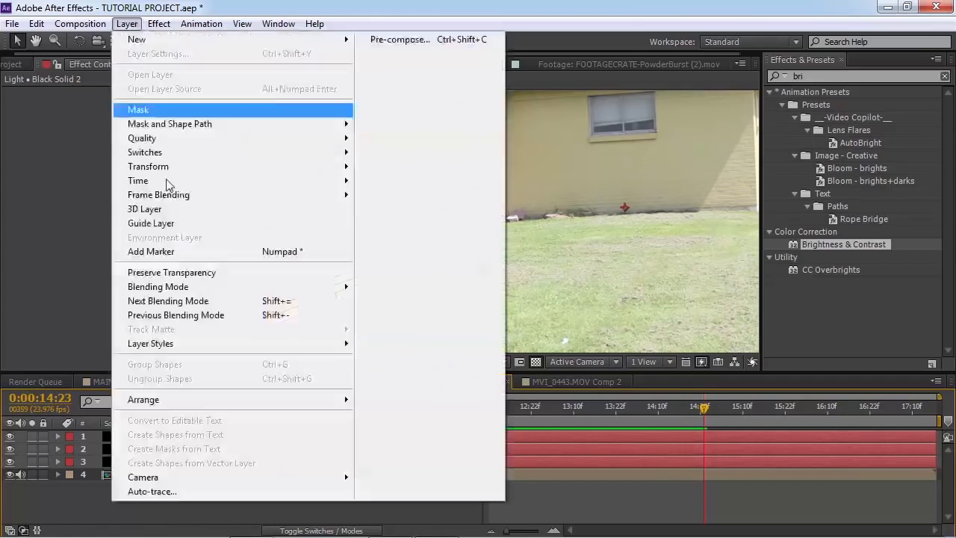
{"action": "left_click", "coordinate": [429, 41]}
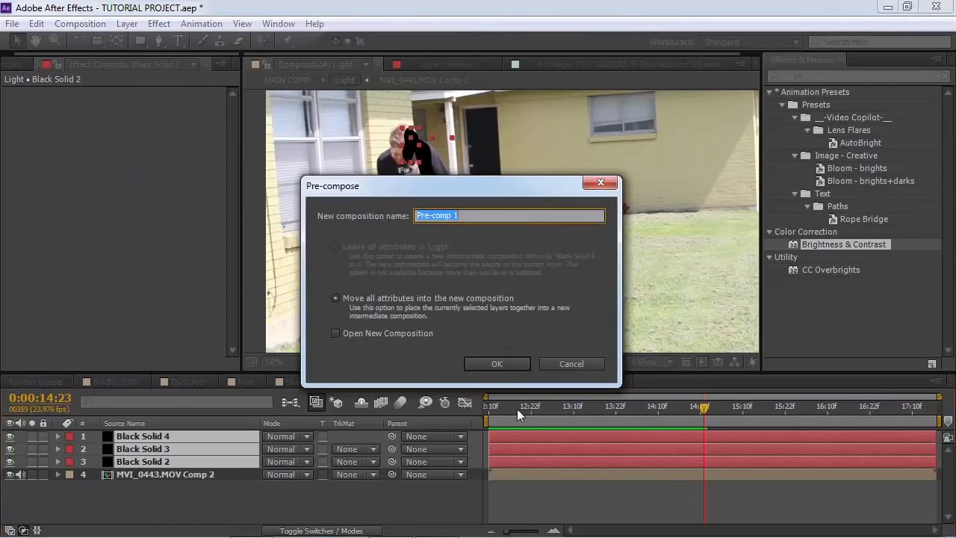
{"action": "left_click", "coordinate": [499, 362]}
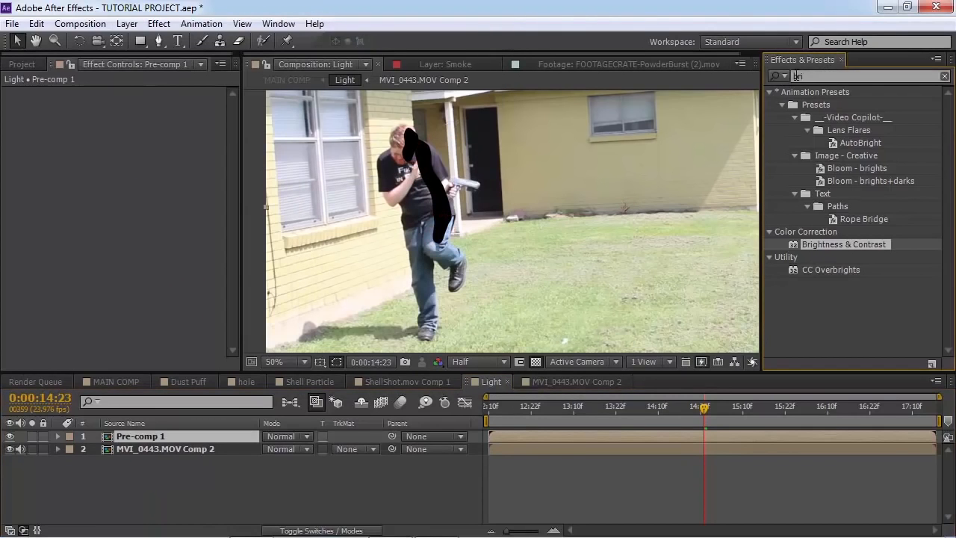
Apply Fast Blur to Pre-comp 1 with Blurriness 10 and preview the softened masks
{"action": "type", "text": "fa"}
{"action": "left_click", "coordinate": [774, 77]}
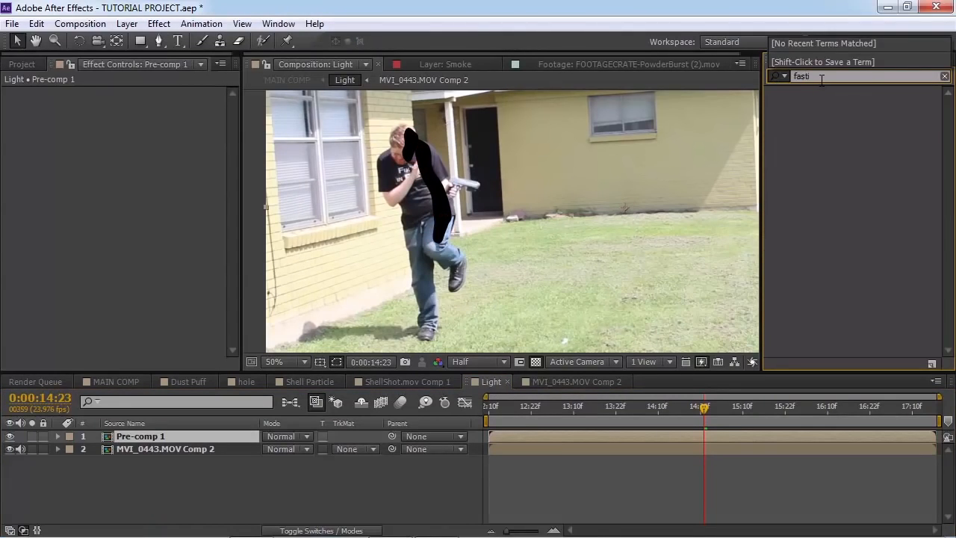
{"action": "left_click", "coordinate": [773, 79]}
{"action": "type", "text": "fas"}
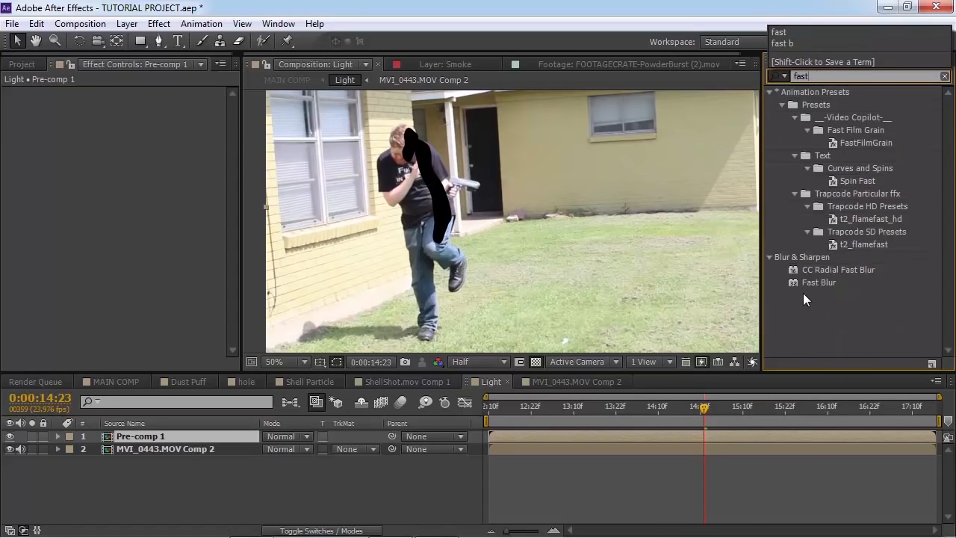
{"action": "type", "text": "t"}
{"action": "left_click_drag", "start_coordinate": [816, 283], "coordinate": [168, 478]}
{"action": "left_click_drag", "start_coordinate": [175, 432], "coordinate": [175, 433]}
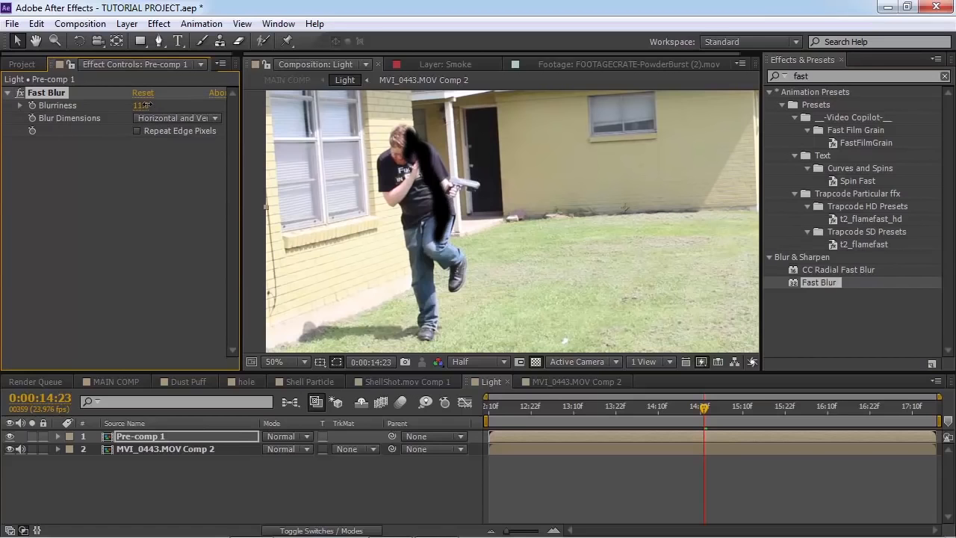
{"action": "key", "text": "space"}
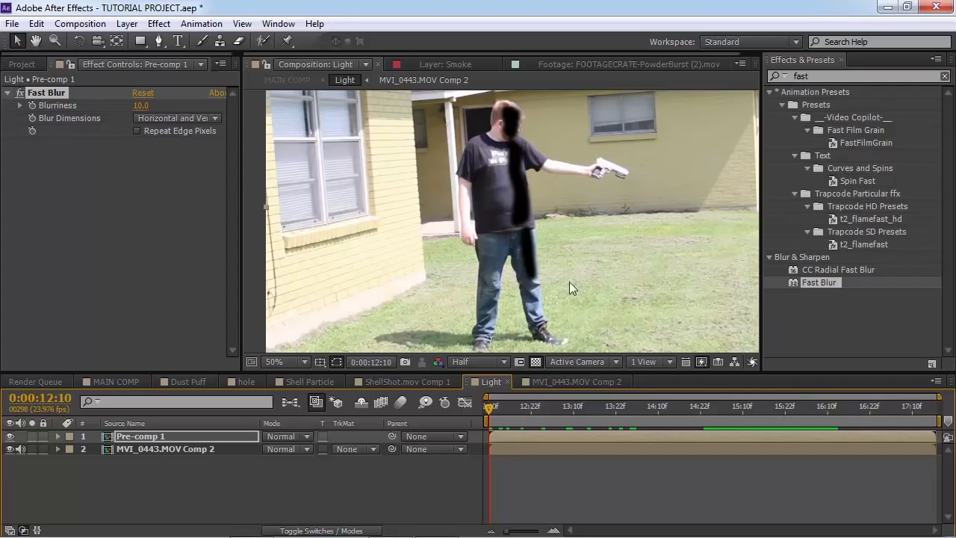
Copy the Gun Track null from MAIN COMP, paste it into the Light composition and preview its tracked motion
{"action": "left_click", "coordinate": [110, 382]}
{"action": "scroll", "coordinate": [118, 469], "scroll_direction": "up", "scroll_amount": 4}
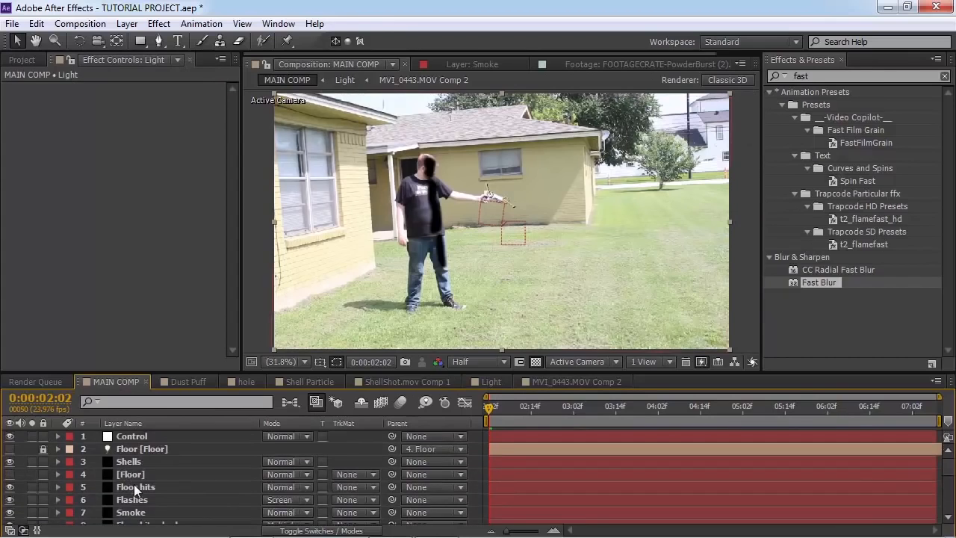
{"action": "scroll", "coordinate": [127, 479], "scroll_direction": "down", "scroll_amount": 3}
{"action": "left_click", "coordinate": [136, 487]}
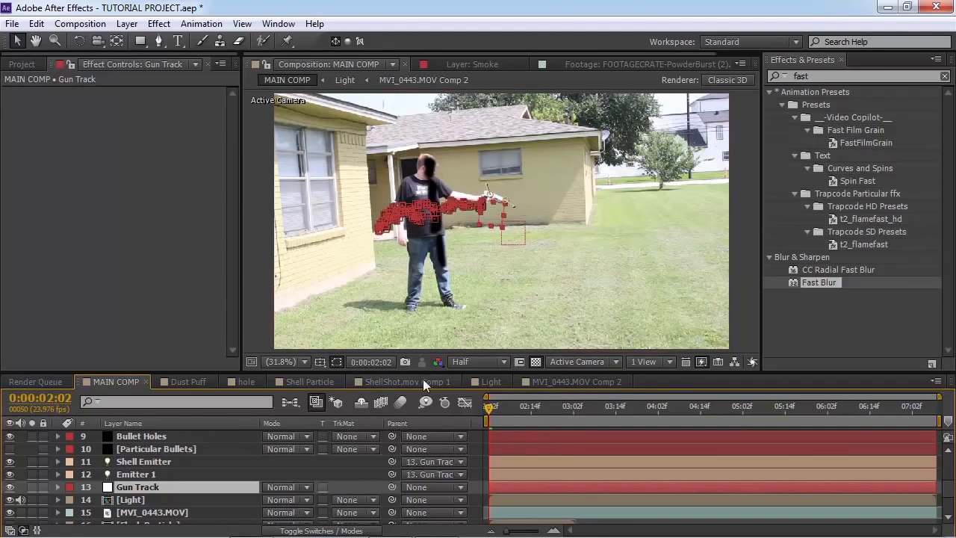
{"action": "left_click", "coordinate": [577, 382]}
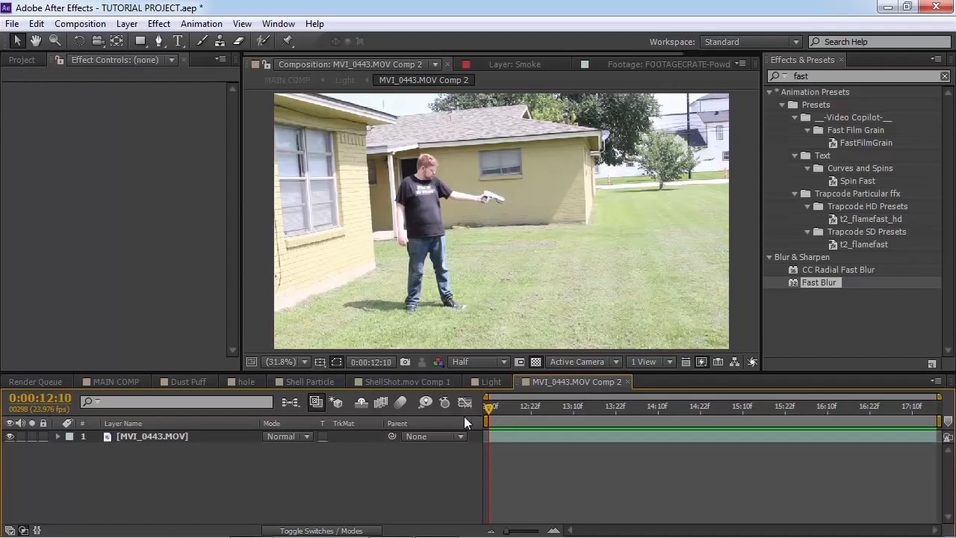
{"action": "key", "text": "ctrl+v"}
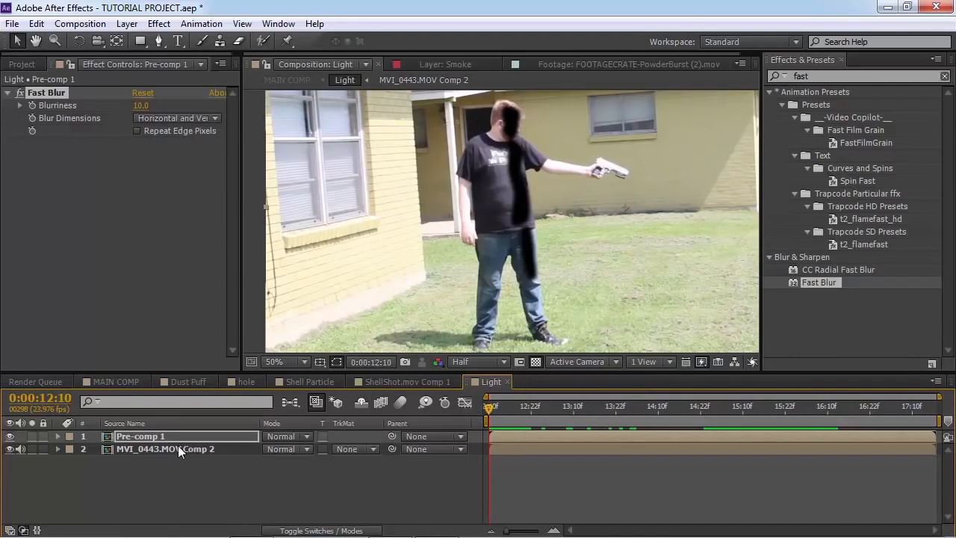
{"action": "key", "text": "ctrl+v"}
{"action": "key", "text": "space"}
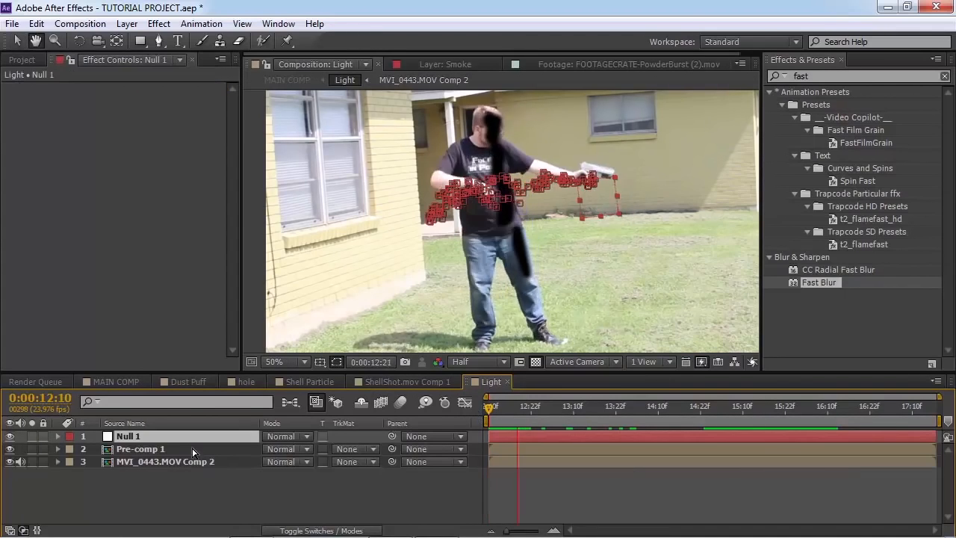
{"action": "left_click_drag", "start_coordinate": [504, 410], "coordinate": [456, 439]}
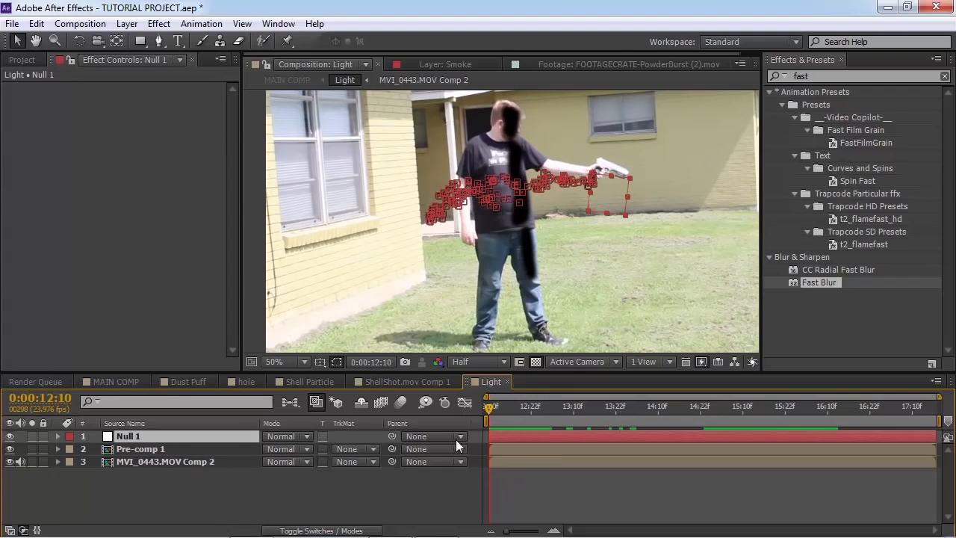
{"action": "left_click", "coordinate": [127, 24]}
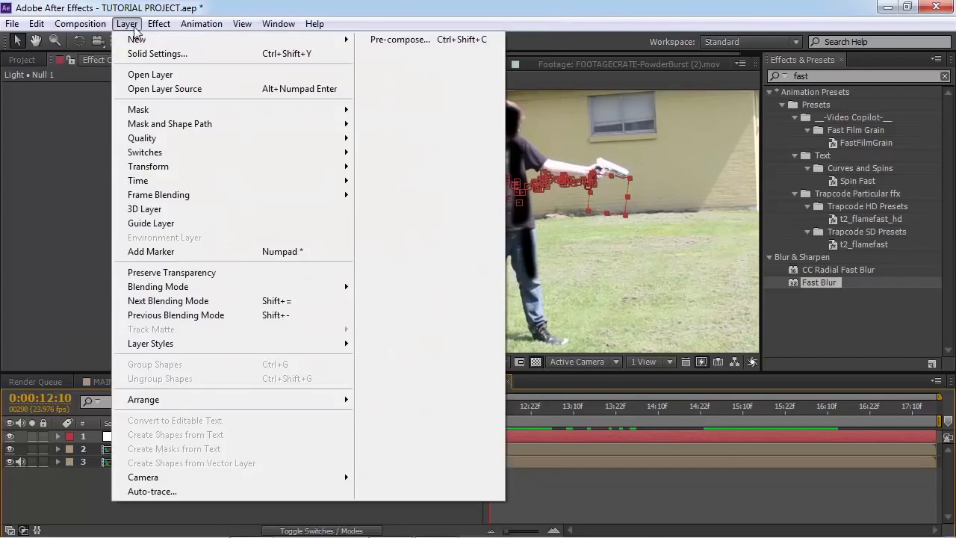
{"action": "left_click", "coordinate": [139, 60]}
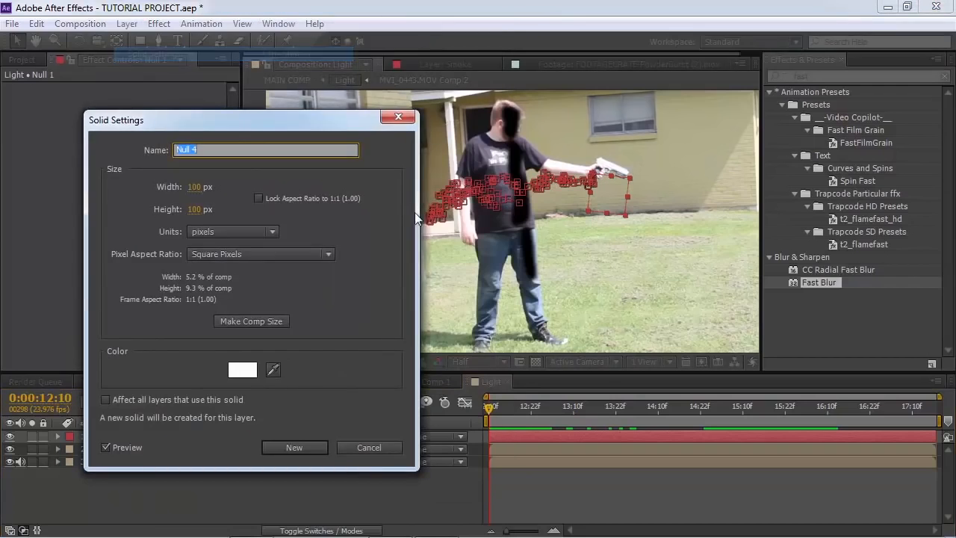
{"action": "left_click", "coordinate": [248, 368]}
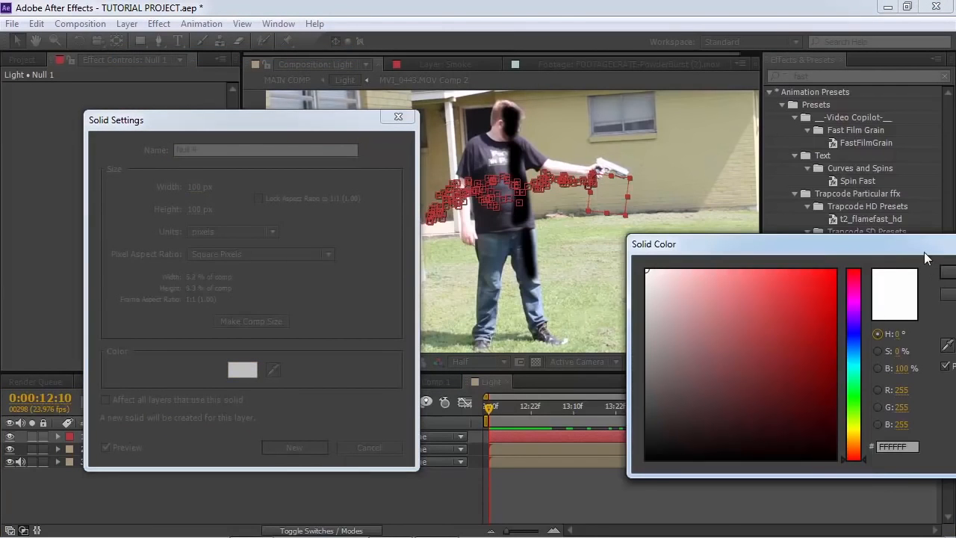
{"action": "left_click_drag", "start_coordinate": [924, 251], "coordinate": [764, 233]}
{"action": "left_click_drag", "start_coordinate": [566, 334], "coordinate": [508, 444]}
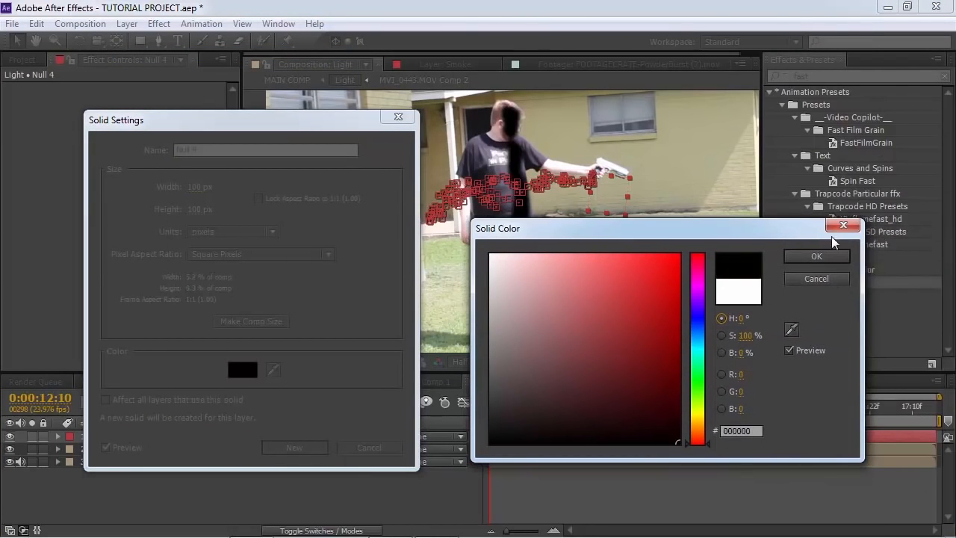
{"action": "left_click", "coordinate": [817, 256]}
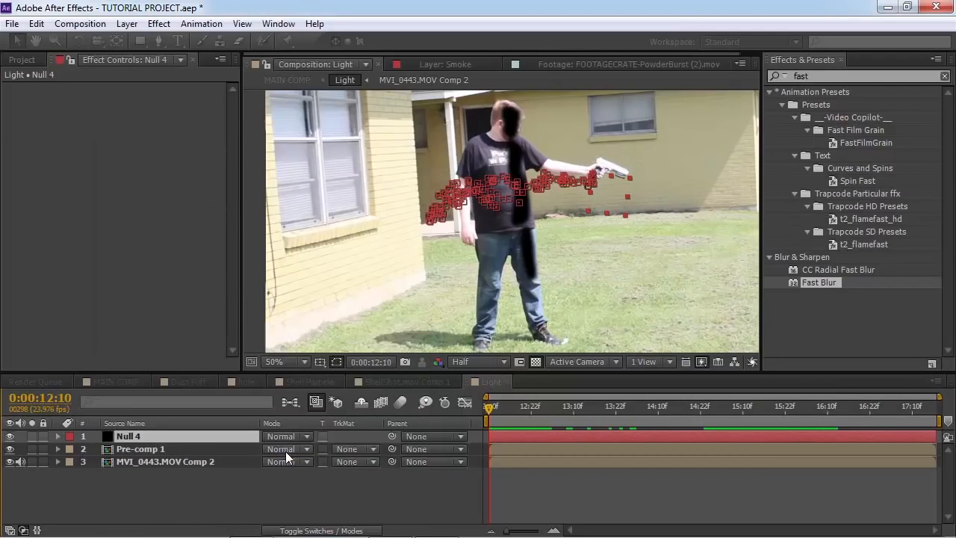
{"action": "left_click", "coordinate": [294, 447]}
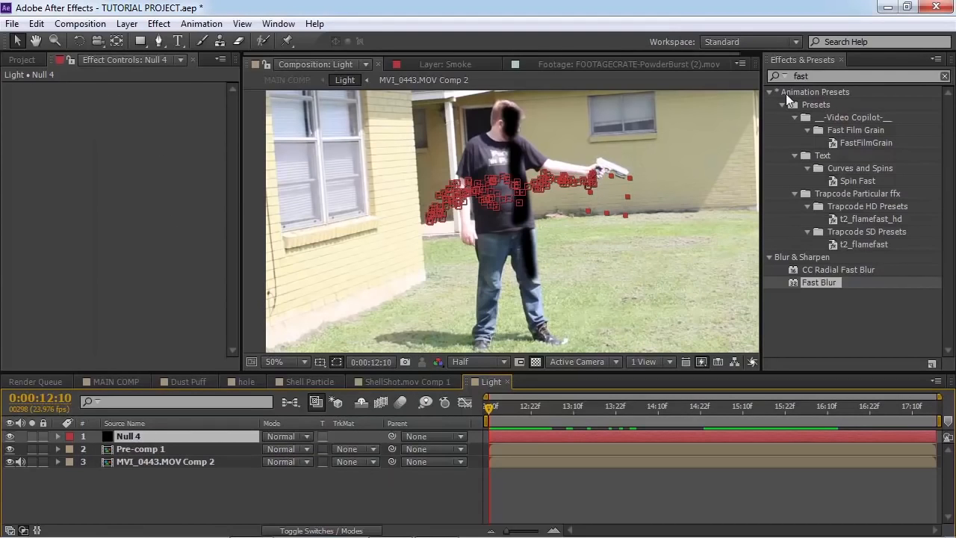
{"action": "left_click", "coordinate": [827, 75]}
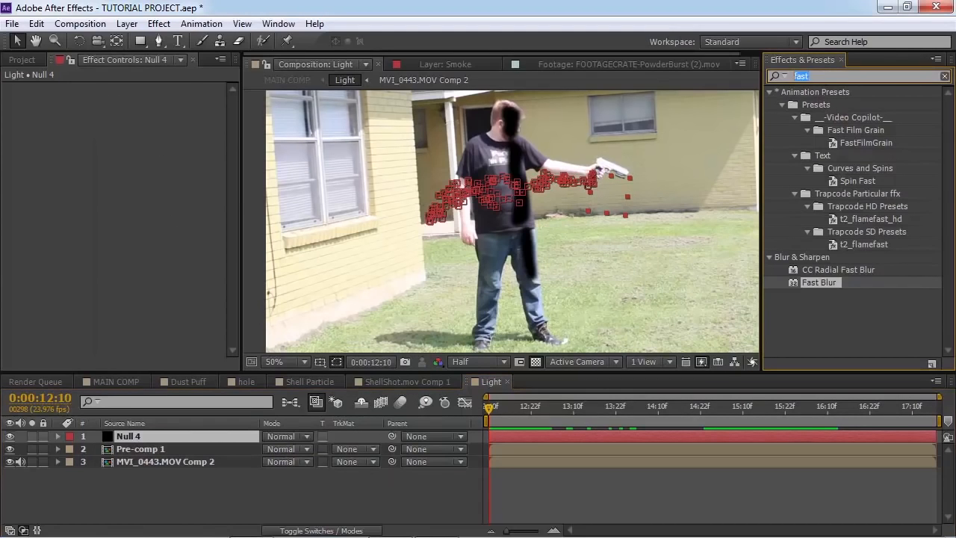
Draw a circular mask on a black solid in the Light composition and parent the solid to Null 1
{"action": "left_click_drag", "start_coordinate": [140, 46], "coordinate": [181, 78]}
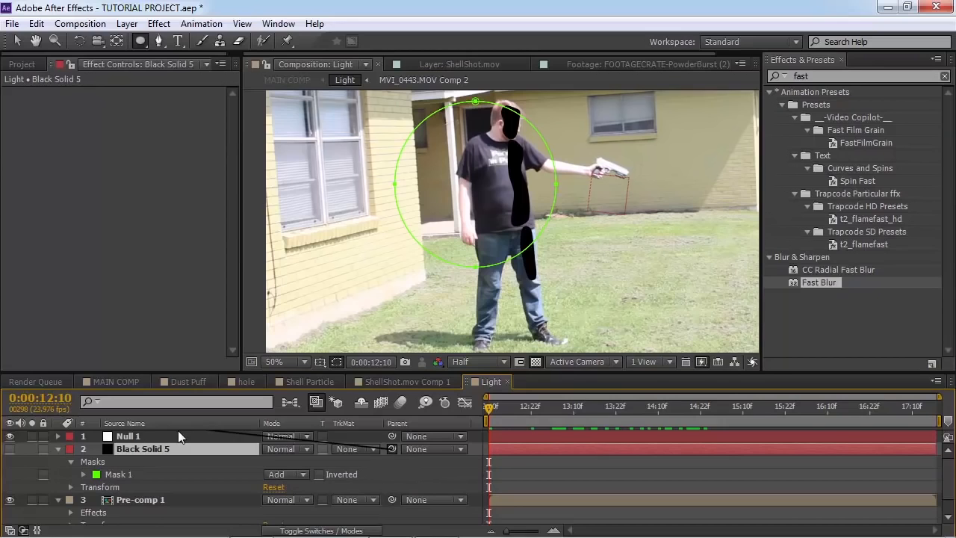
{"action": "left_click_drag", "start_coordinate": [178, 430], "coordinate": [175, 435]}
{"action": "left_click", "coordinate": [17, 41]}
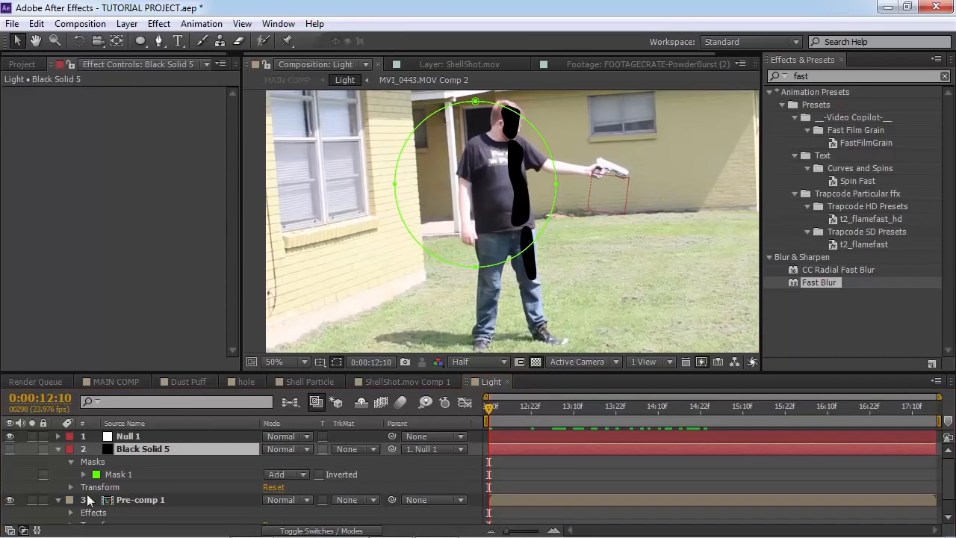
Turn on Black Solid 5's visibility, move its circular mask over the gun and preview the tracked motion
{"action": "left_click", "coordinate": [10, 449]}
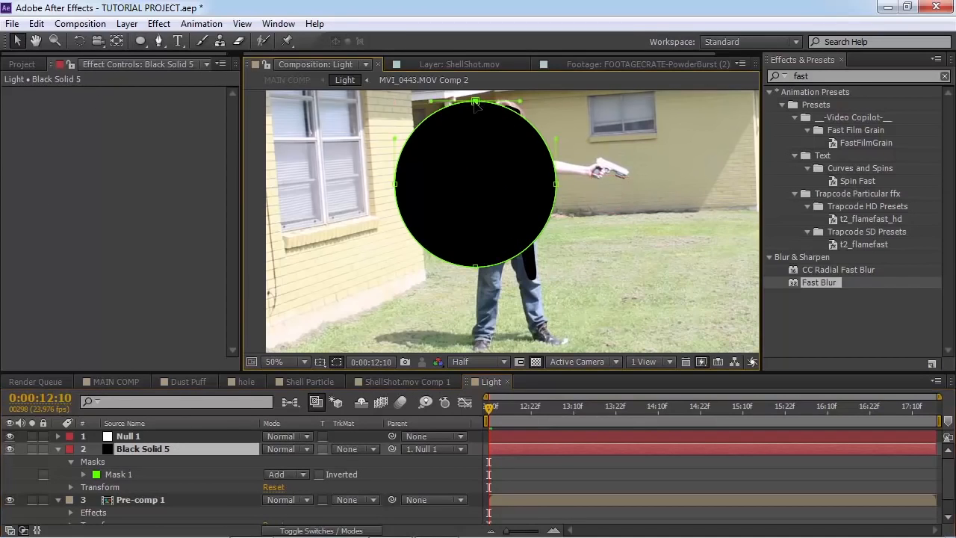
{"action": "left_click_drag", "start_coordinate": [474, 150], "coordinate": [616, 142]}
{"action": "key", "text": "space"}
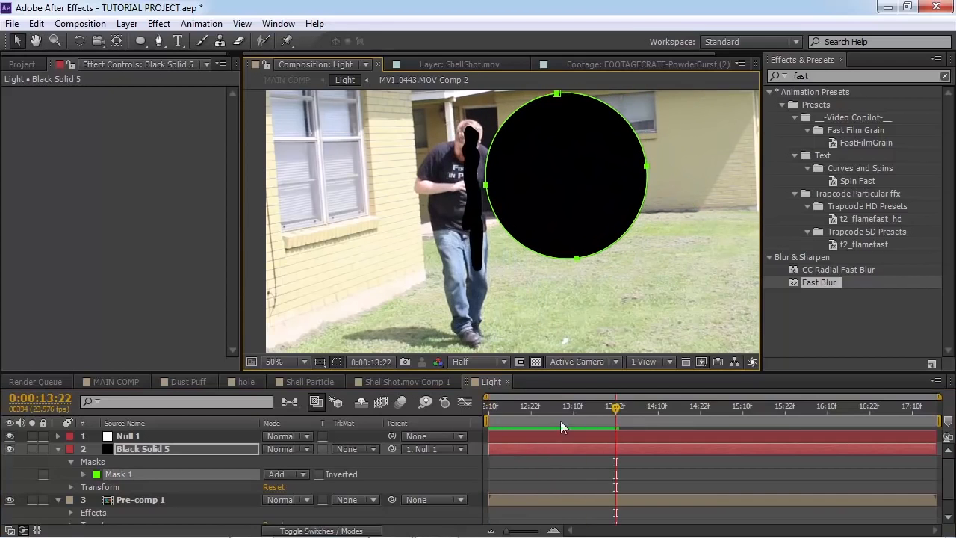
Feather the edge of Black Solid 5's circular mask heavily
{"action": "left_click", "coordinate": [82, 475]}
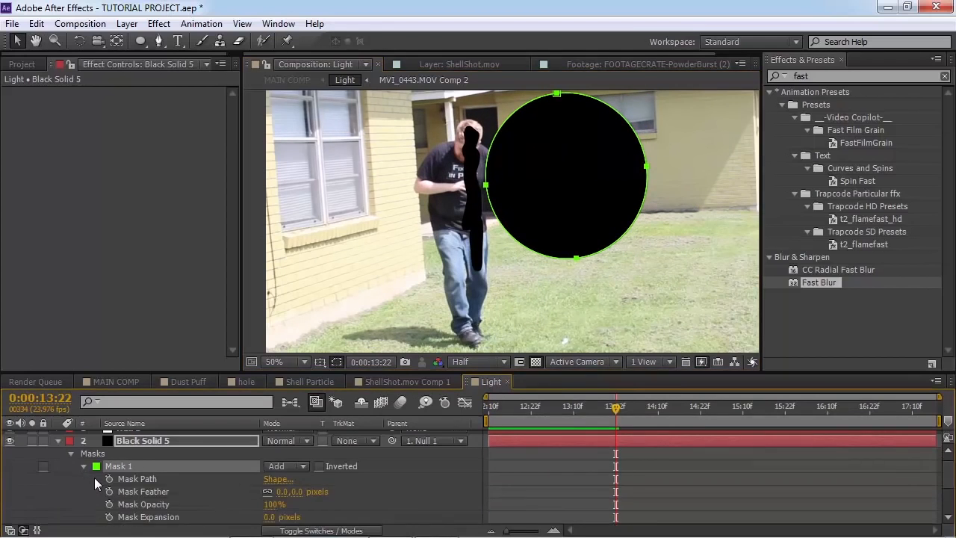
{"action": "left_click_drag", "start_coordinate": [288, 497], "coordinate": [425, 497]}
{"action": "left_click", "coordinate": [58, 441]}
Increase Pre-comp 1's Fast Blur Blurriness to 14 and preview the softened masks with the feathered circle
{"action": "left_click", "coordinate": [140, 461]}
{"action": "left_click", "coordinate": [9, 499]}
{"action": "left_click", "coordinate": [10, 500]}
{"action": "left_click_drag", "start_coordinate": [139, 106], "coordinate": [149, 106]}
{"action": "key", "text": "space"}
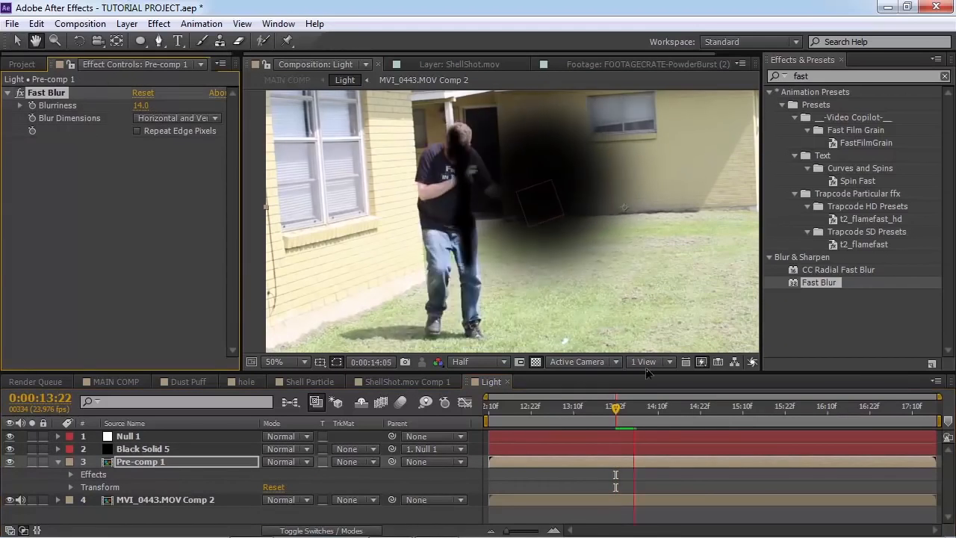
Pre-compose Null 1, Black Solid 5 and Pre-comp 1 together as Pre-comp 2
{"action": "left_click", "coordinate": [126, 464]}
{"action": "left_click", "coordinate": [133, 438], "text": "shift"}
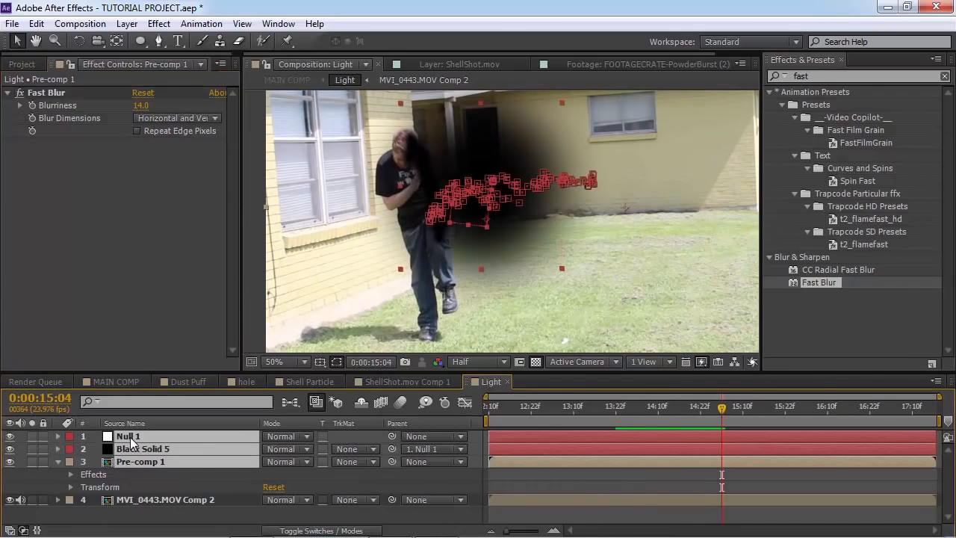
{"action": "left_click", "coordinate": [128, 25]}
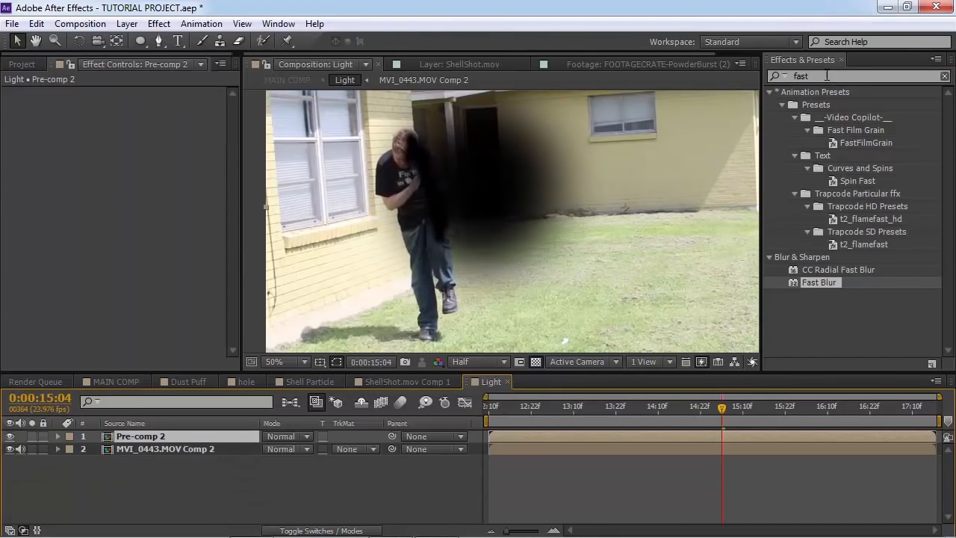
Apply the Fill effect to Pre-comp 2 and set its color to orange FF6600
{"action": "left_click", "coordinate": [828, 75]}
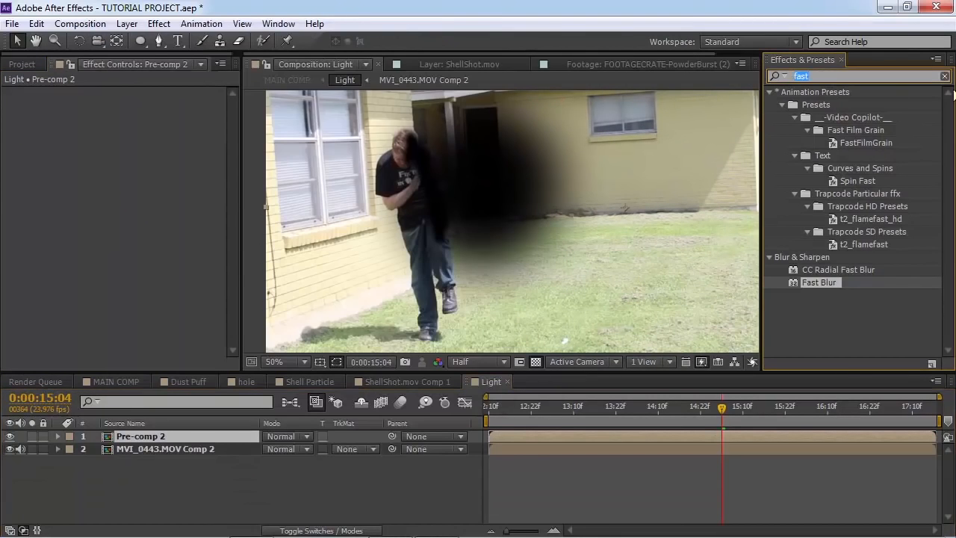
{"action": "type", "text": "fill"}
{"action": "left_click_drag", "start_coordinate": [807, 181], "coordinate": [152, 150]}
{"action": "left_click", "coordinate": [139, 131]}
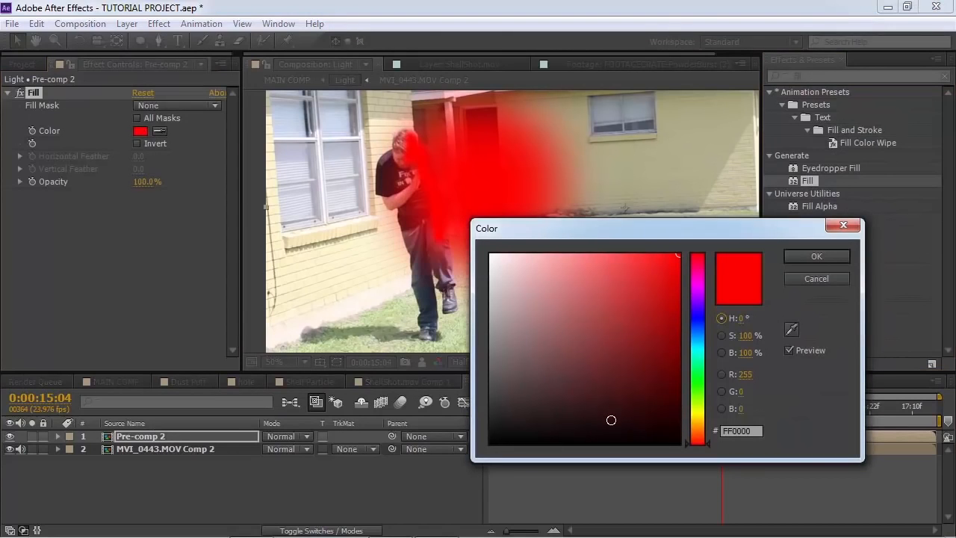
{"action": "left_click", "coordinate": [701, 431]}
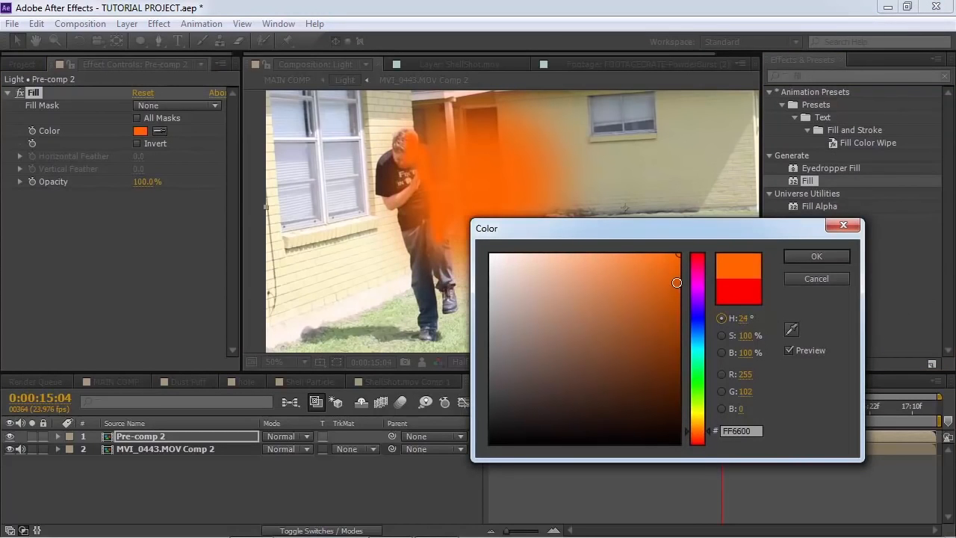
{"action": "left_click", "coordinate": [819, 261]}
Delete the MVI_0443.MOV Comp 2 footage layer from the Light composition and return to MAIN COMP
{"action": "left_click", "coordinate": [143, 450]}
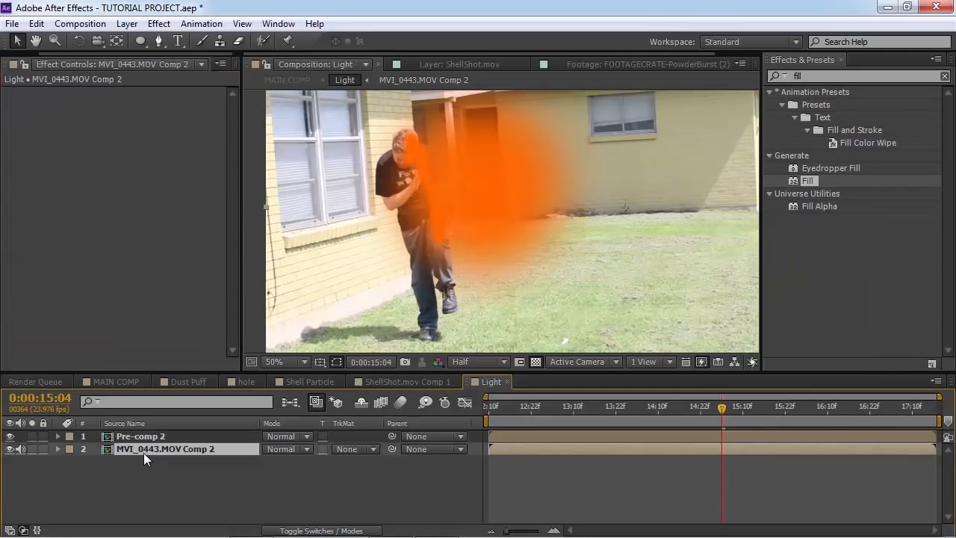
{"action": "key", "text": "Delete"}
{"action": "left_click", "coordinate": [117, 383]}
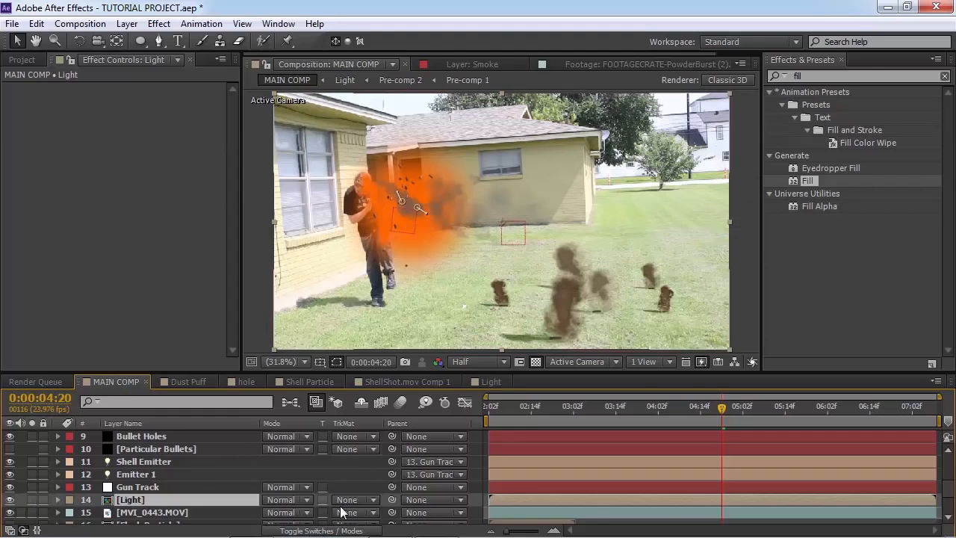
Set the Light layer's blending mode to Add and move it up the layer stack to directly above Shells
{"action": "left_click", "coordinate": [363, 498]}
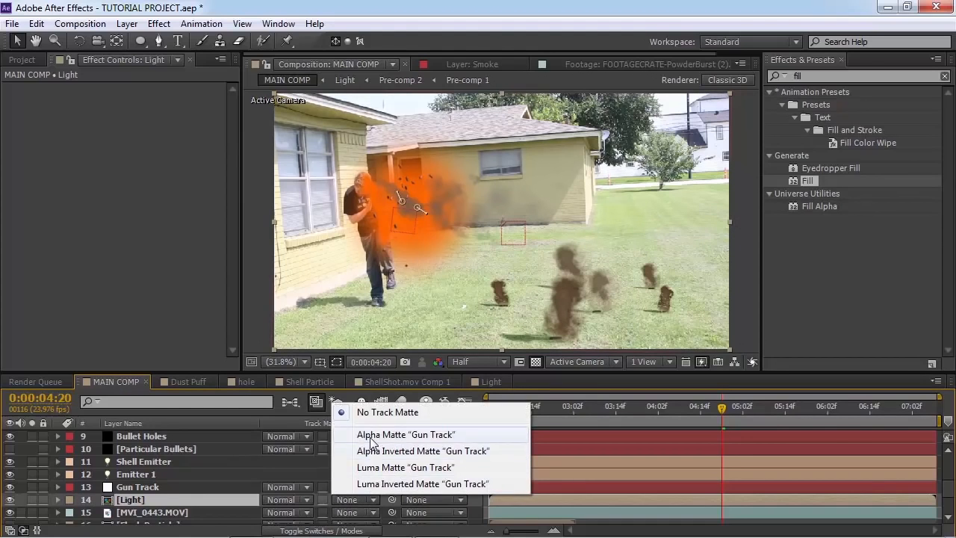
{"action": "left_click", "coordinate": [295, 499]}
{"action": "left_click", "coordinate": [311, 196]}
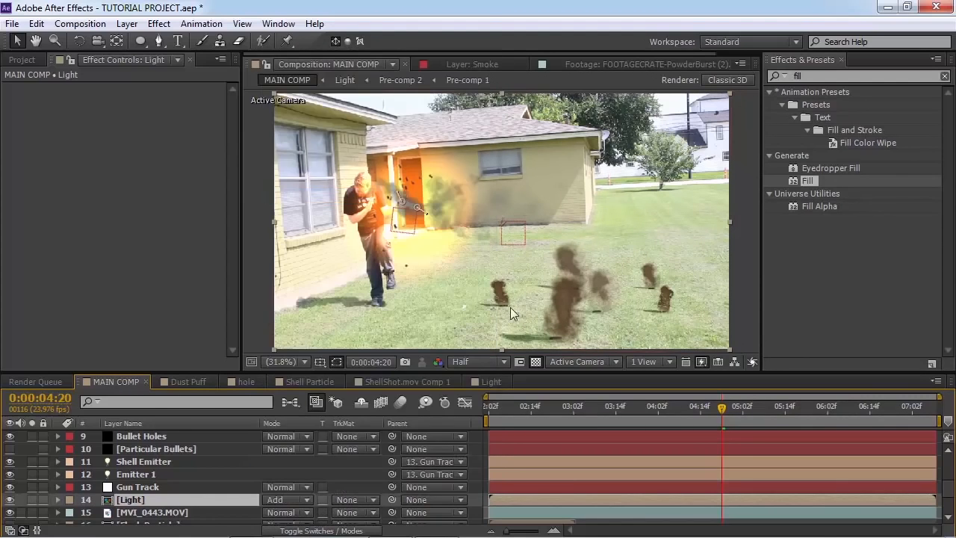
{"action": "left_click_drag", "start_coordinate": [152, 499], "coordinate": [170, 454]}
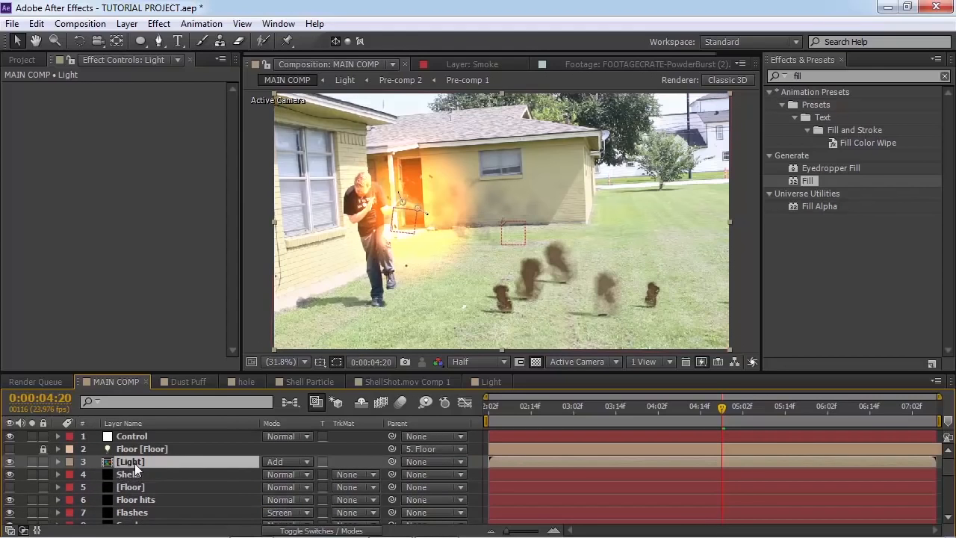
Duplicate the Flashes layer and place the copy directly above the Light layer
{"action": "scroll", "coordinate": [135, 463], "scroll_direction": "down", "scroll_amount": 1}
{"action": "left_click", "coordinate": [145, 475]}
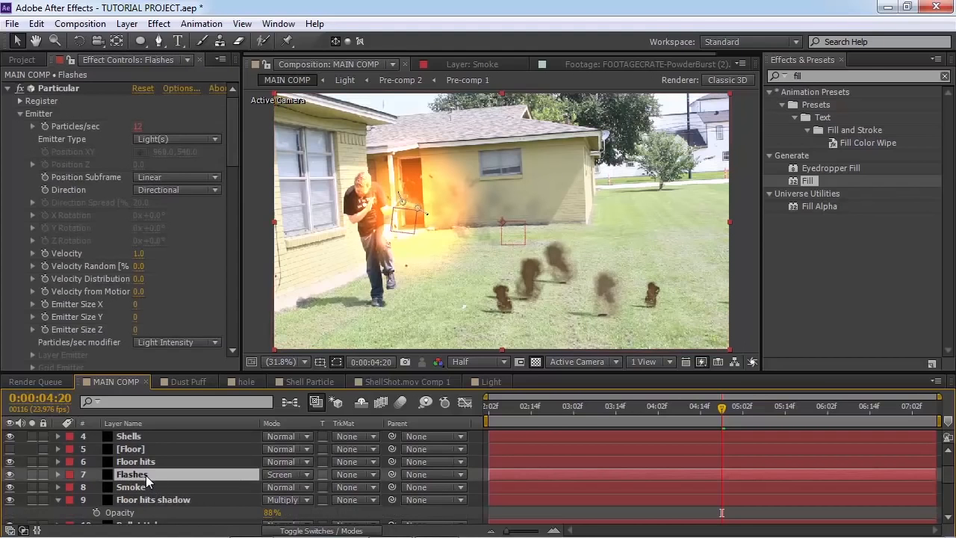
{"action": "key", "text": "ctrl+d"}
{"action": "left_click_drag", "start_coordinate": [140, 474], "coordinate": [155, 455]}
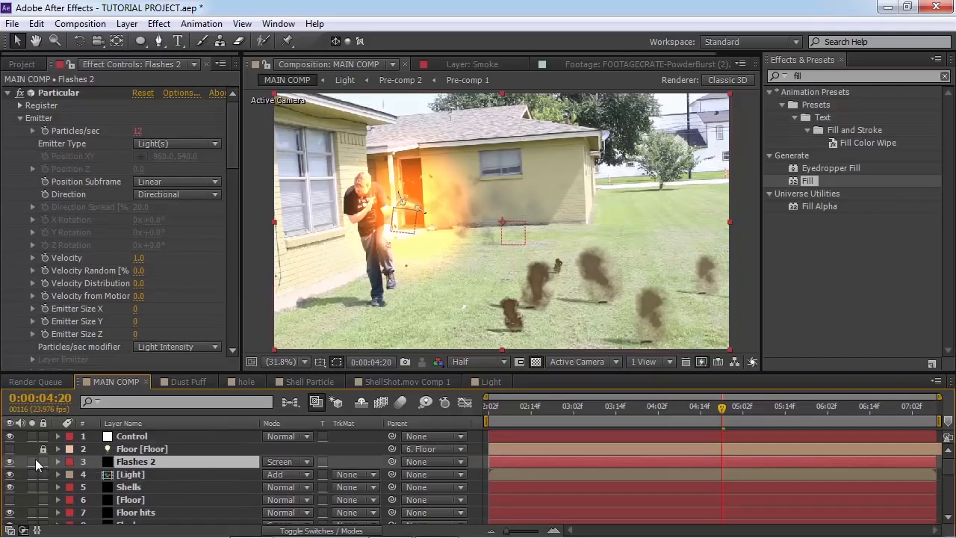
Solo Flashes 2 at 0:00:02:17, then set its Particular particle type to Sphere with Sphere Feather 0
{"action": "left_click", "coordinate": [32, 462]}
{"action": "left_click", "coordinate": [543, 409]}
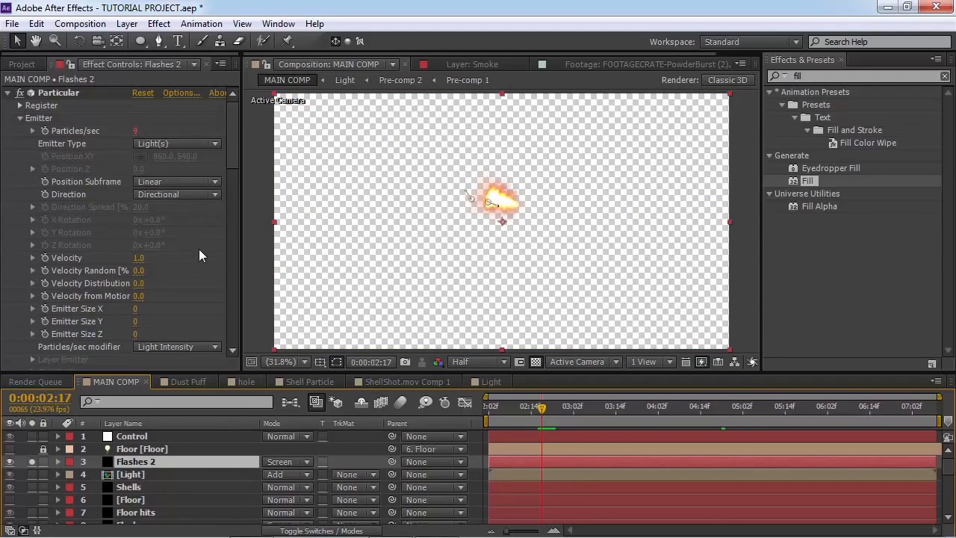
{"action": "scroll", "coordinate": [199, 254], "scroll_direction": "down", "scroll_amount": 5}
{"action": "left_click", "coordinate": [194, 281]}
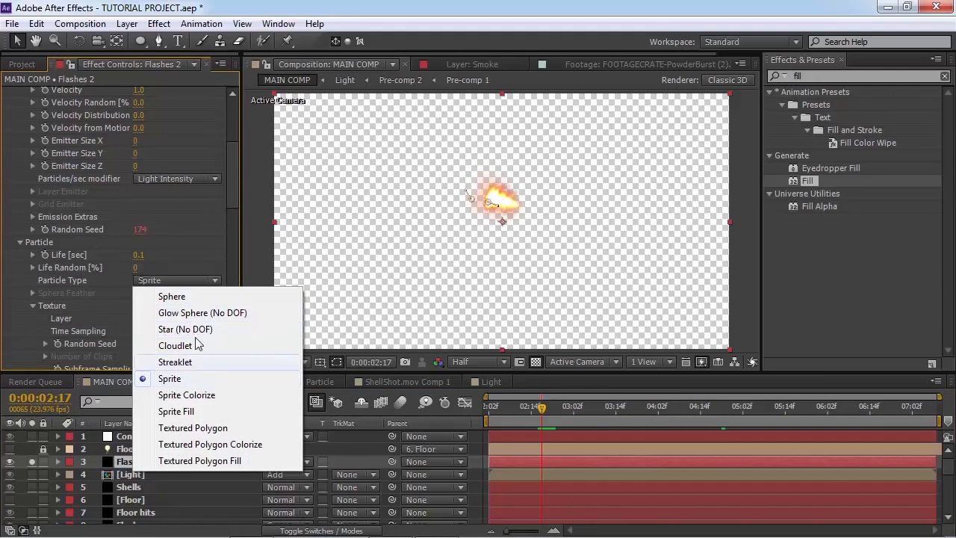
{"action": "left_click", "coordinate": [157, 297]}
{"action": "left_click_drag", "start_coordinate": [144, 297], "coordinate": [82, 305]}
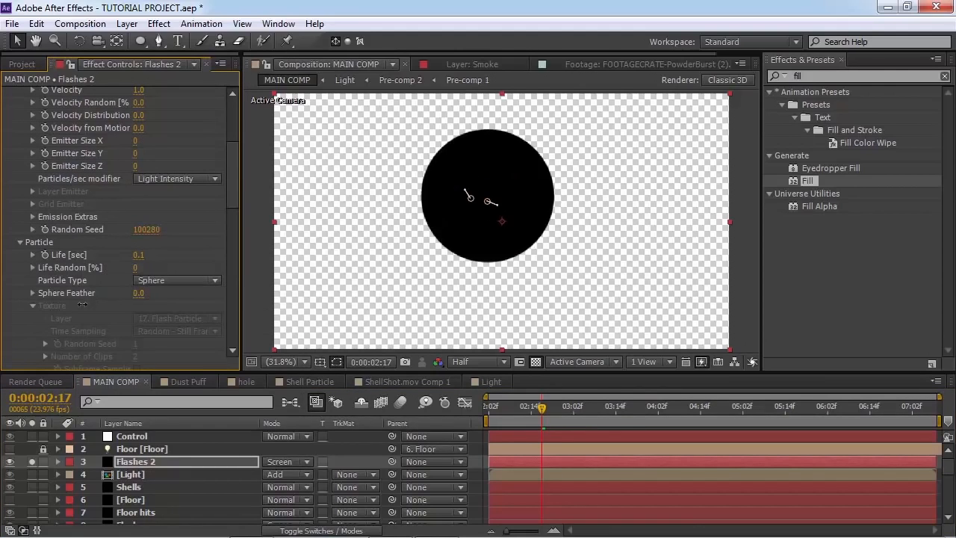
Set the Flashes 2 particle Size to 1000 and Size Random to 0%
{"action": "scroll", "coordinate": [138, 313], "scroll_direction": "down", "scroll_amount": 5}
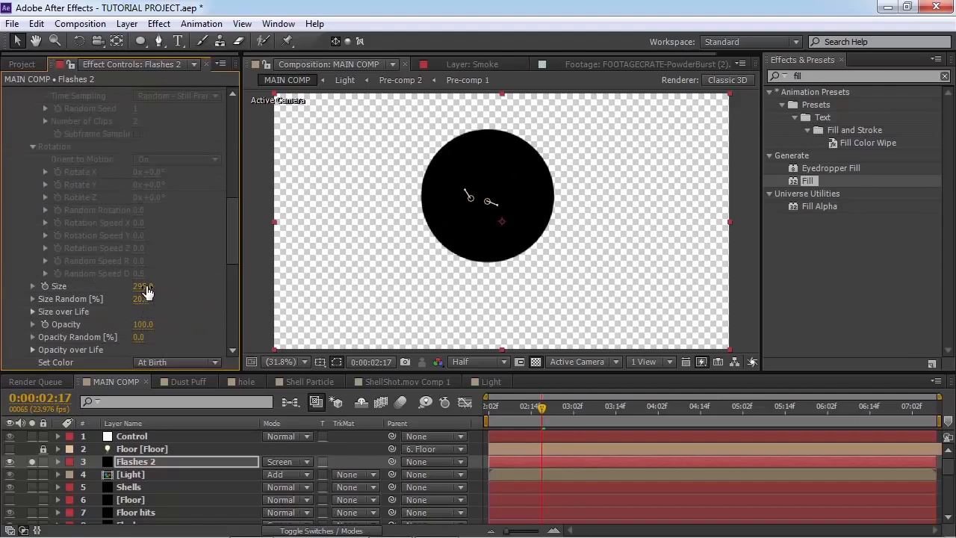
{"action": "left_click_drag", "start_coordinate": [141, 286], "coordinate": [740, 281]}
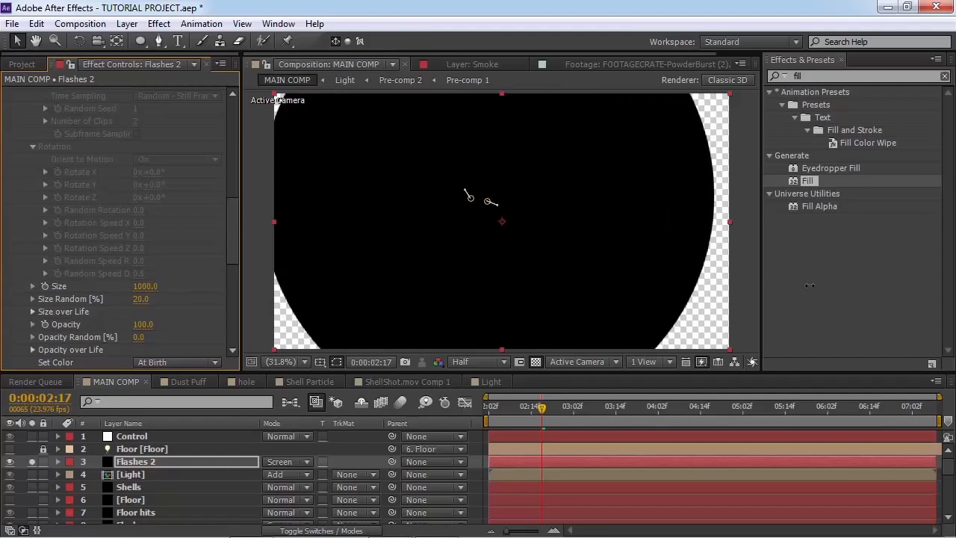
{"action": "left_click_drag", "start_coordinate": [141, 299], "coordinate": [66, 298]}
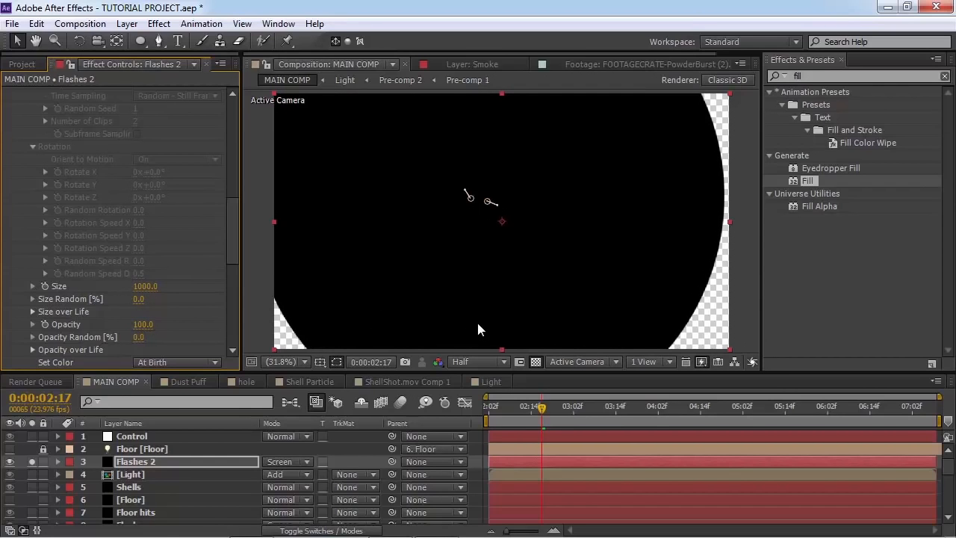
Preview the soloed Flashes 2 spheres flashing on and off, stopping at 0:00:04:00
{"action": "key", "text": "KP_0"}
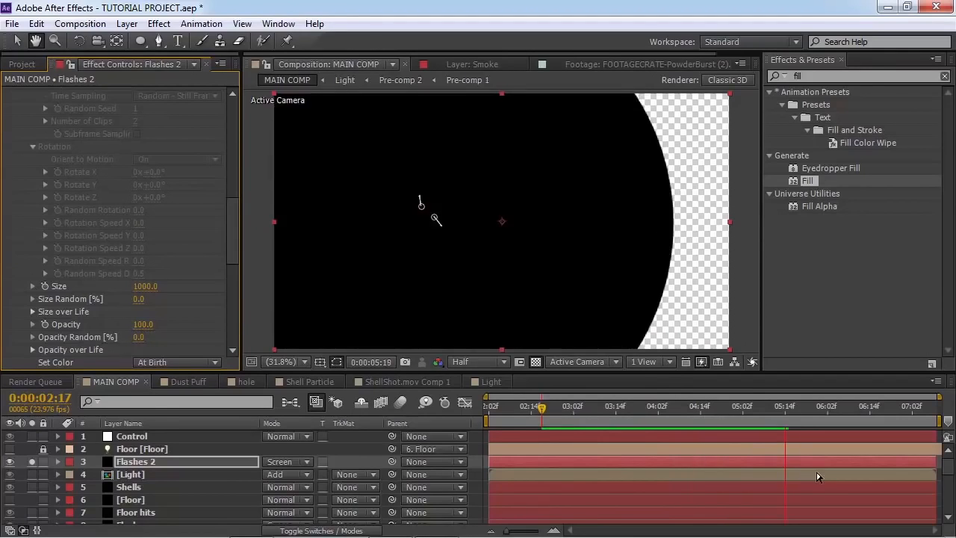
{"action": "key", "text": "v"}
{"action": "left_click_drag", "start_coordinate": [657, 408], "coordinate": [650, 408]}
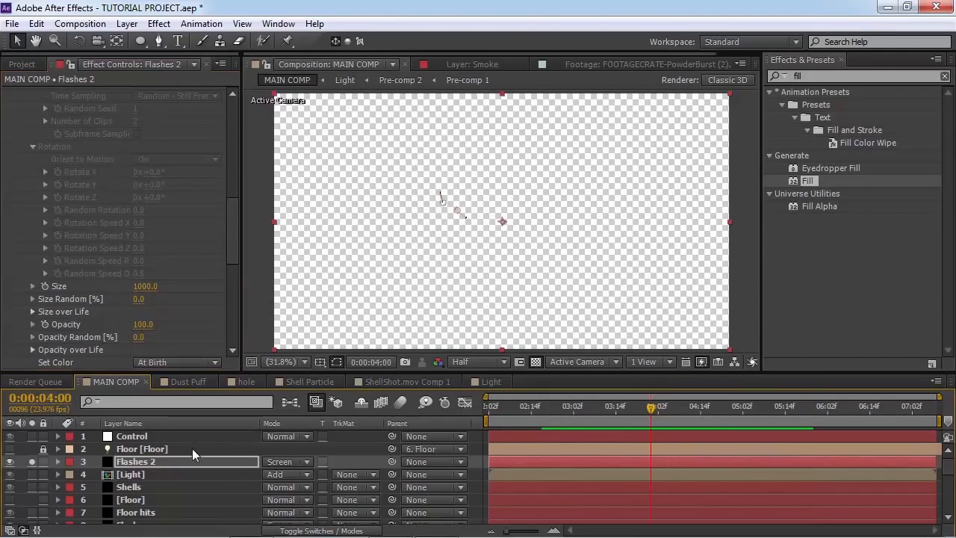
Solo the Light layer, set its track matte to Alpha Matte "Flashes 2", and preview it from 0:00:02:12
{"action": "left_click", "coordinate": [123, 479]}
{"action": "left_click", "coordinate": [32, 475]}
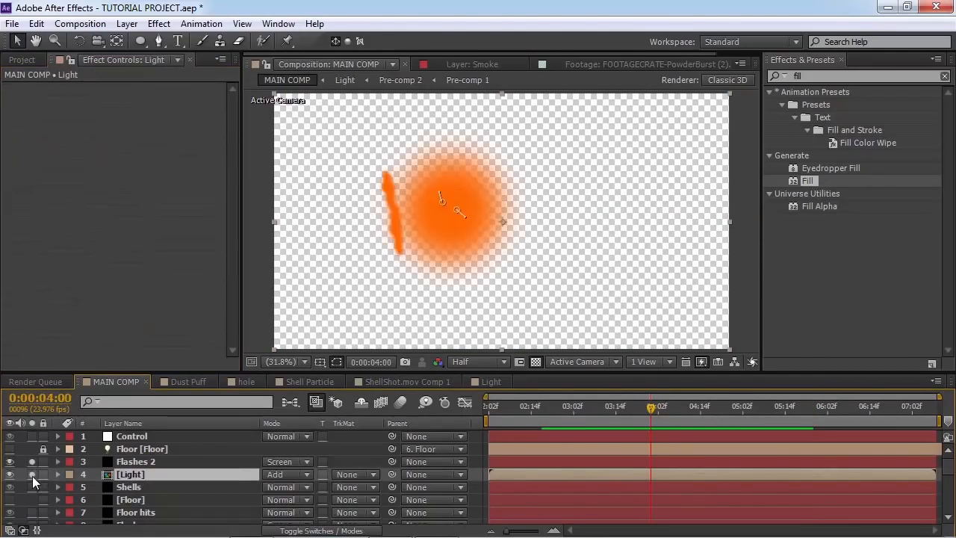
{"action": "left_click", "coordinate": [349, 476]}
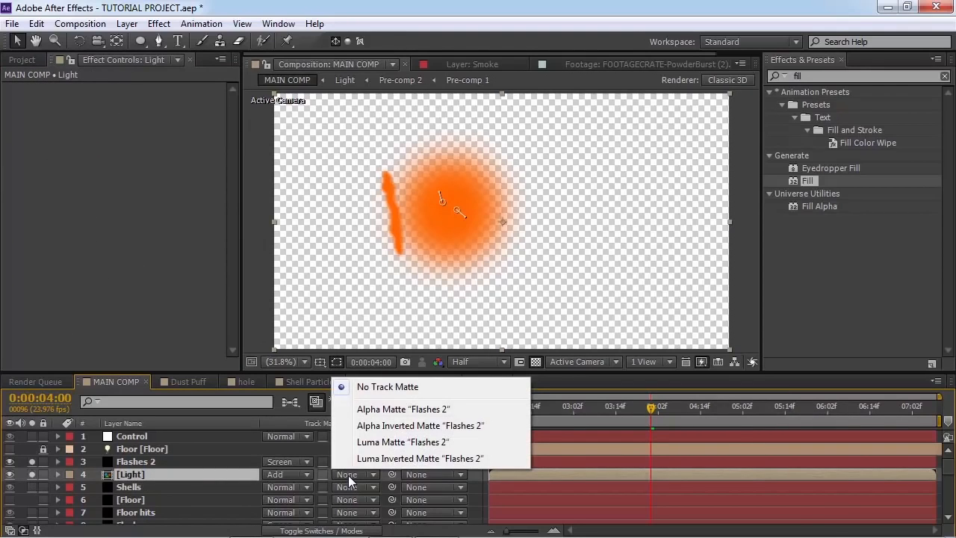
{"action": "left_click", "coordinate": [374, 409]}
{"action": "left_click", "coordinate": [523, 419]}
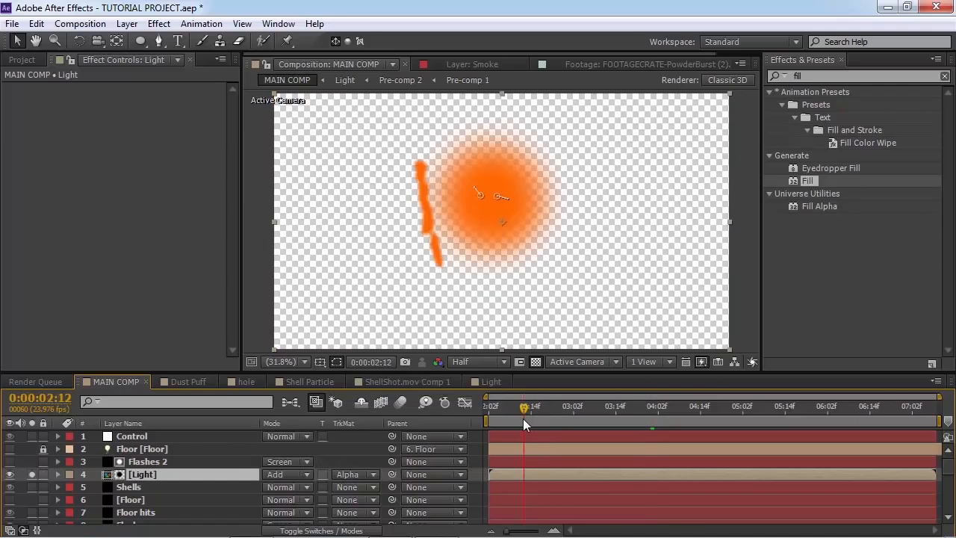
{"action": "key", "text": "space"}
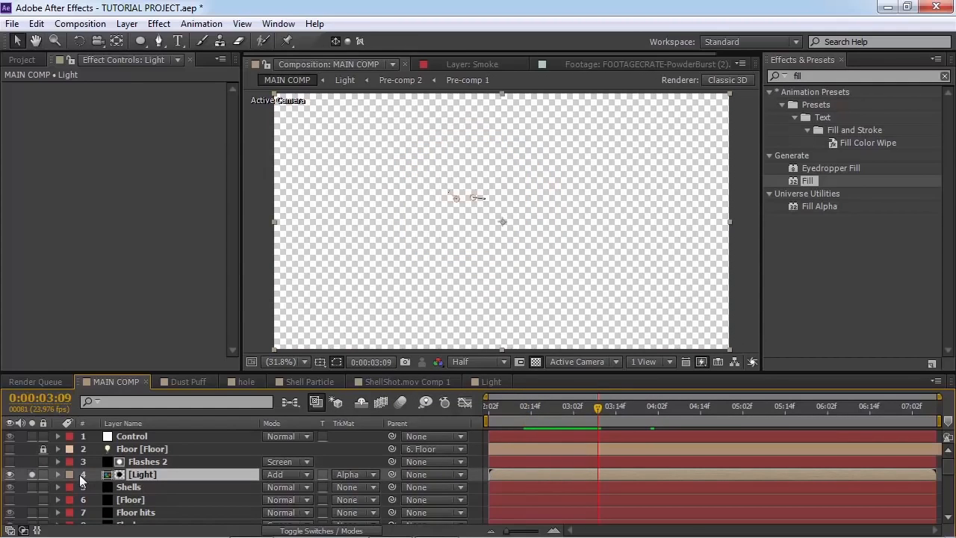
Unsolo the Light layer and preview the full composite, stopping at 0:00:03:17 with the shooter in view
{"action": "left_click", "coordinate": [32, 474]}
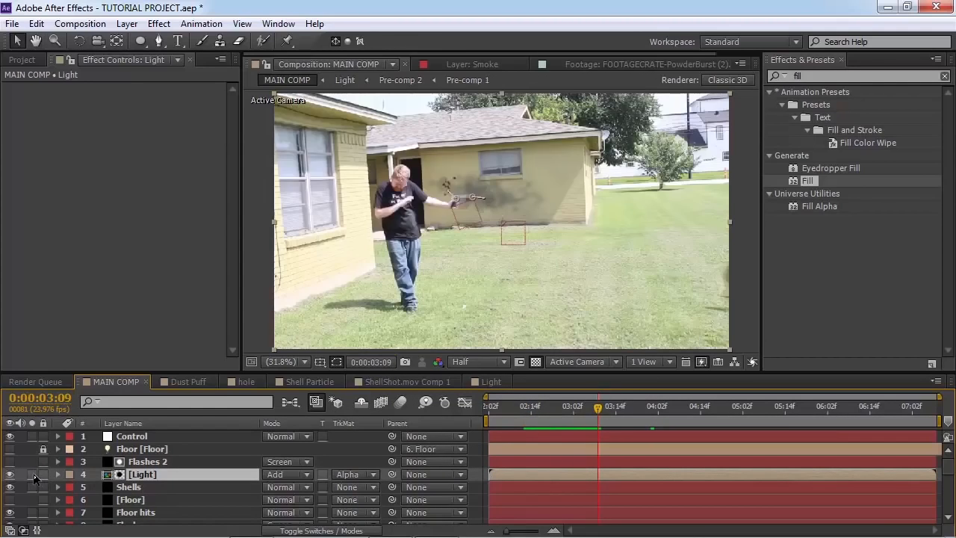
{"action": "key", "text": "space"}
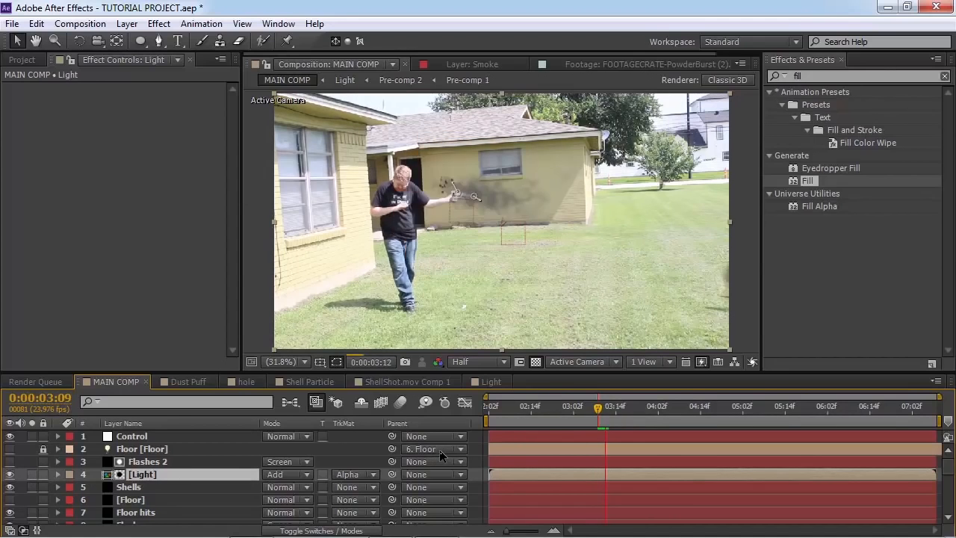
{"action": "scroll", "coordinate": [515, 264], "scroll_direction": "up", "scroll_amount": 4}
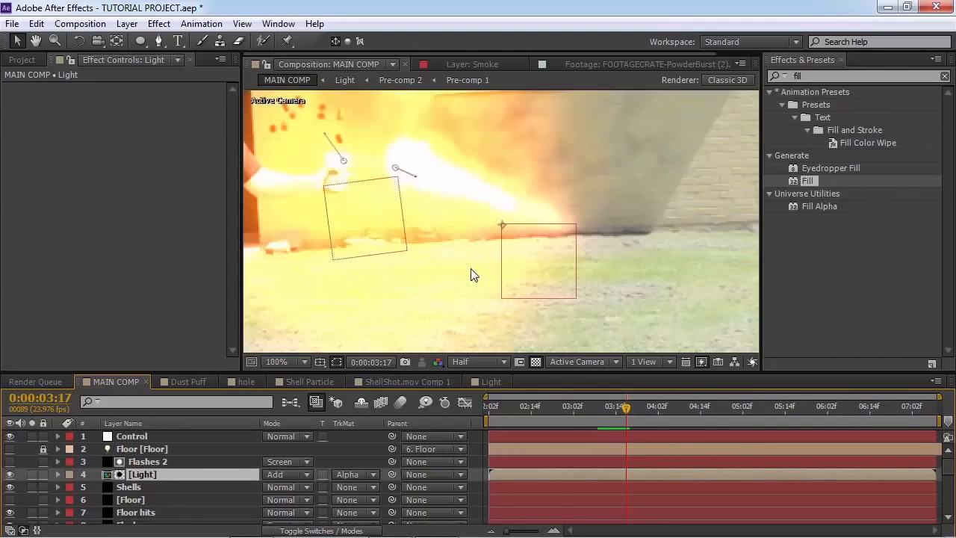
{"action": "key", "text": "space"}
{"action": "left_click_drag", "start_coordinate": [406, 246], "coordinate": [591, 273]}
{"action": "scroll", "coordinate": [591, 273], "scroll_direction": "down", "scroll_amount": 1}
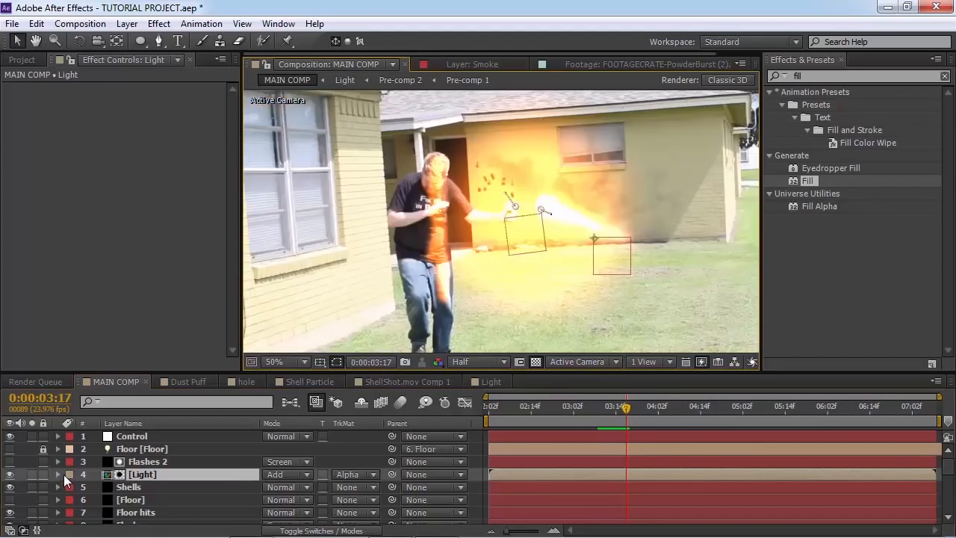
Reduce the Light layer's Opacity to about 24%
{"action": "left_click", "coordinate": [58, 474]}
{"action": "left_click", "coordinate": [57, 474]}
{"action": "scroll", "coordinate": [100, 487], "scroll_direction": "down", "scroll_amount": 1}
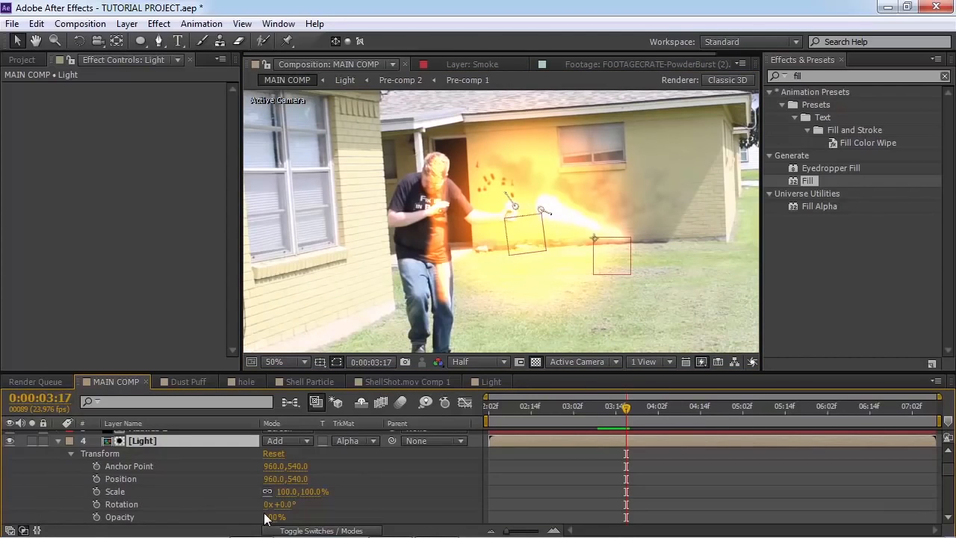
{"action": "key", "text": "alt+shift+t"}
{"action": "left_click_drag", "start_coordinate": [268, 517], "coordinate": [215, 516]}
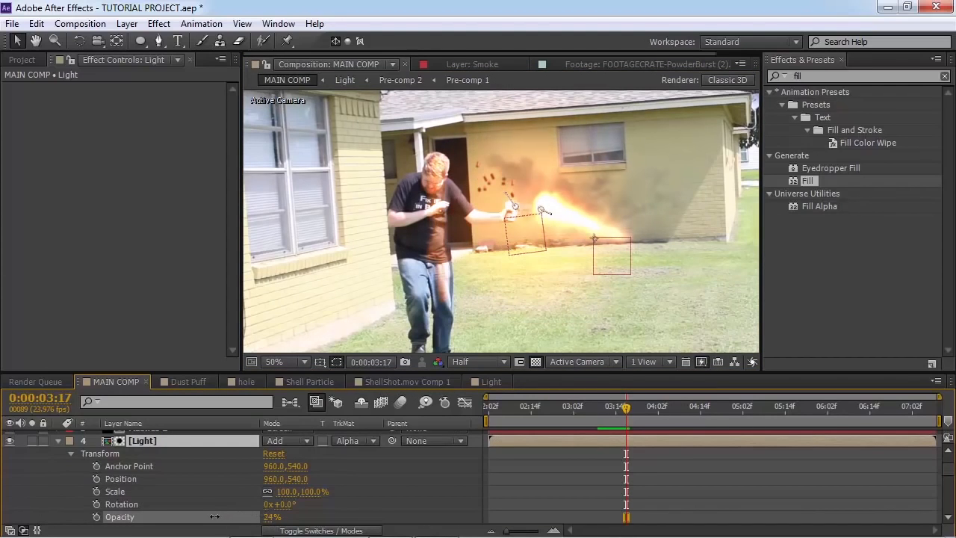
{"action": "scroll", "coordinate": [190, 475], "scroll_direction": "up", "scroll_amount": 1}
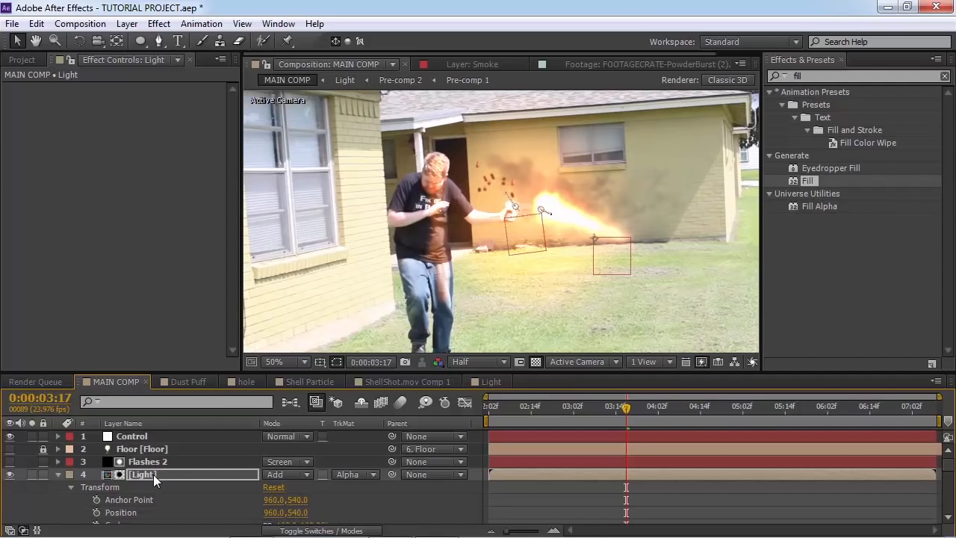
Move the Fill effect from Pre-comp 2 in the Light comp onto the Light layer in MAIN COMP
{"action": "left_click", "coordinate": [153, 474]}
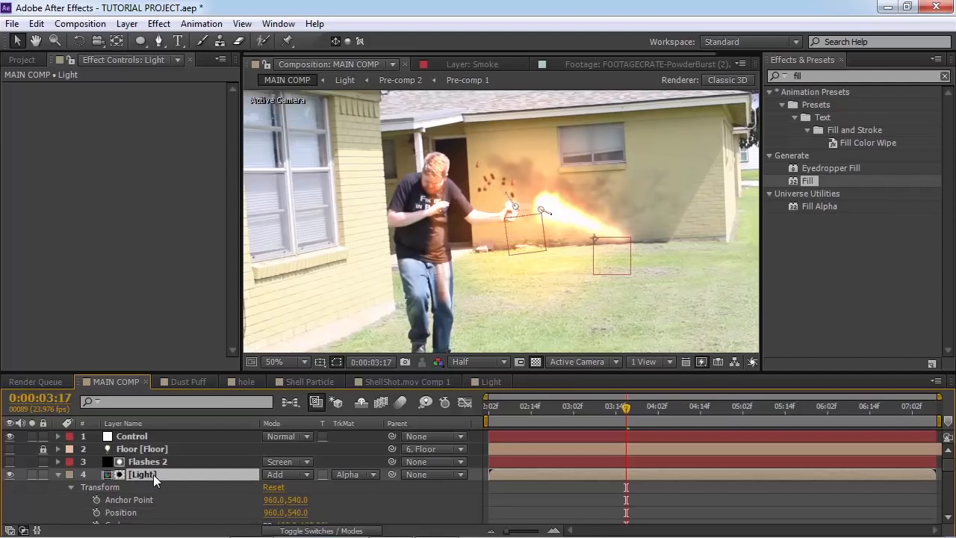
{"action": "left_click", "coordinate": [491, 382]}
{"action": "left_click", "coordinate": [185, 437]}
{"action": "left_click", "coordinate": [33, 93]}
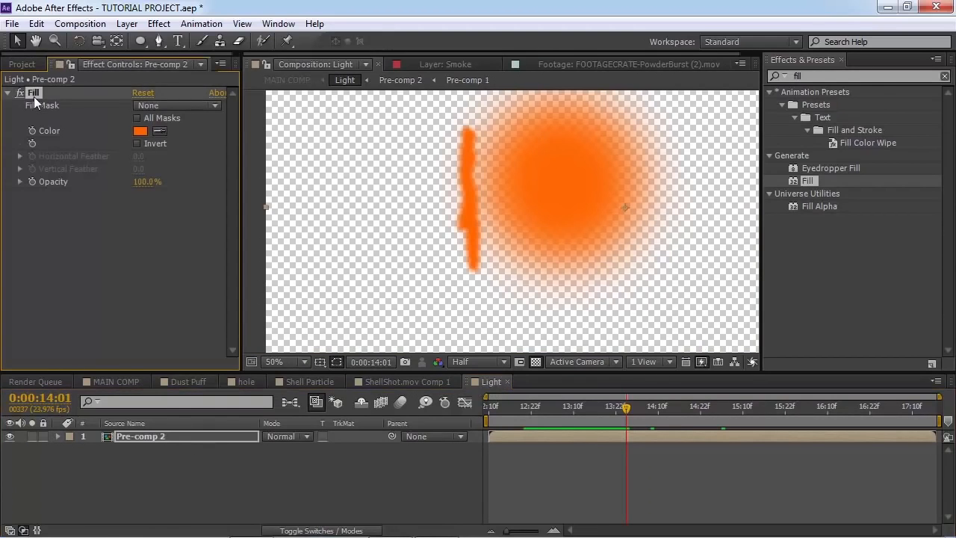
{"action": "key", "text": "Delete"}
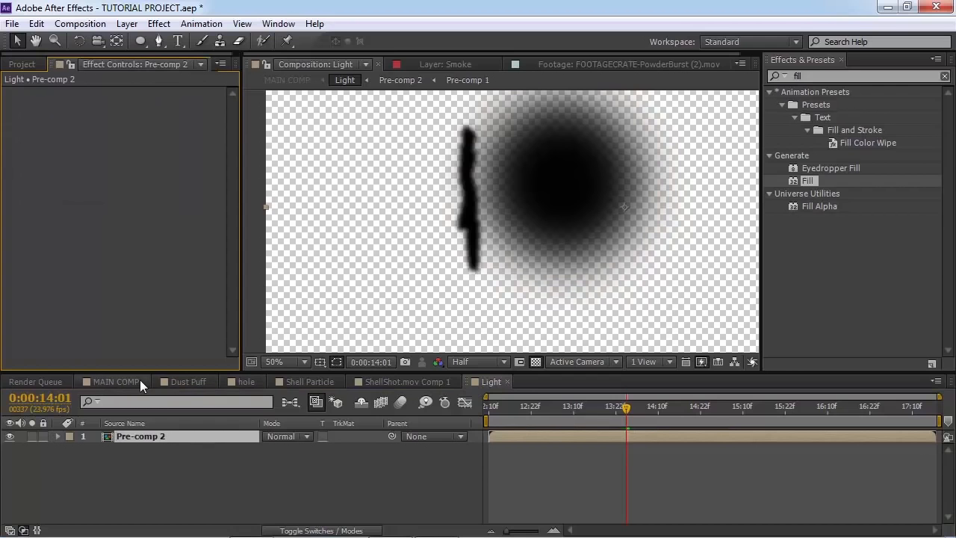
{"action": "left_click", "coordinate": [127, 382]}
{"action": "key", "text": "ctrl+v"}
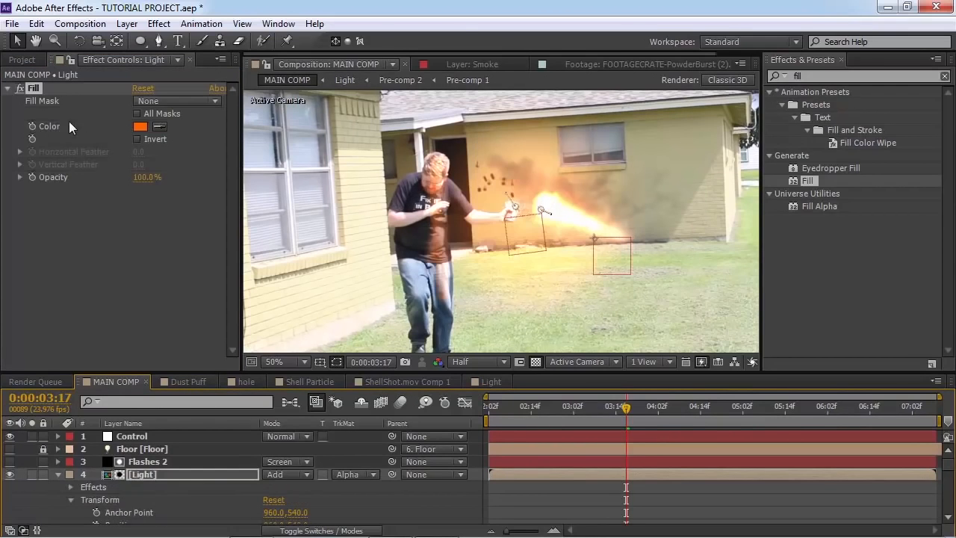
Change the Light layer's Fill color to FF9C00 and inspect the glow on the shooter up close
{"action": "left_click", "coordinate": [141, 127]}
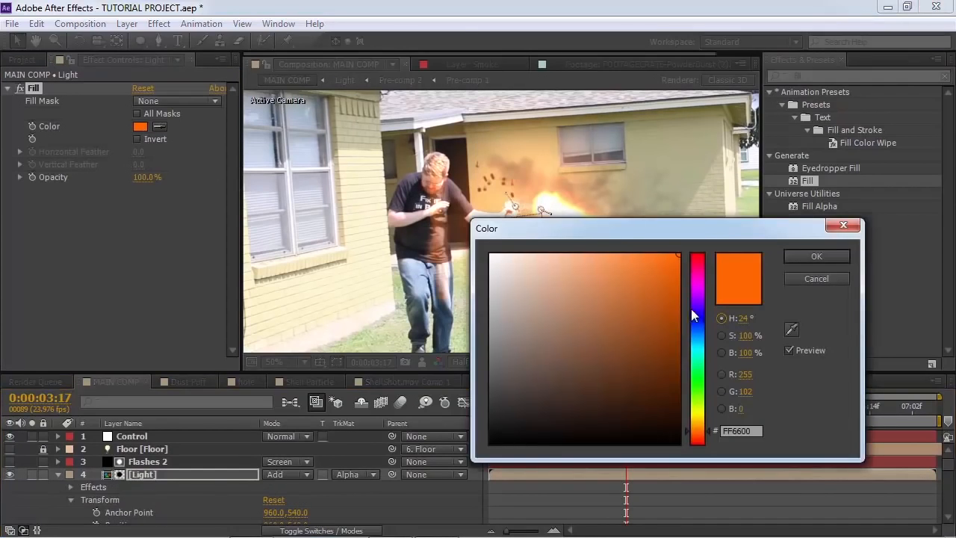
{"action": "left_click_drag", "start_coordinate": [703, 431], "coordinate": [693, 428]}
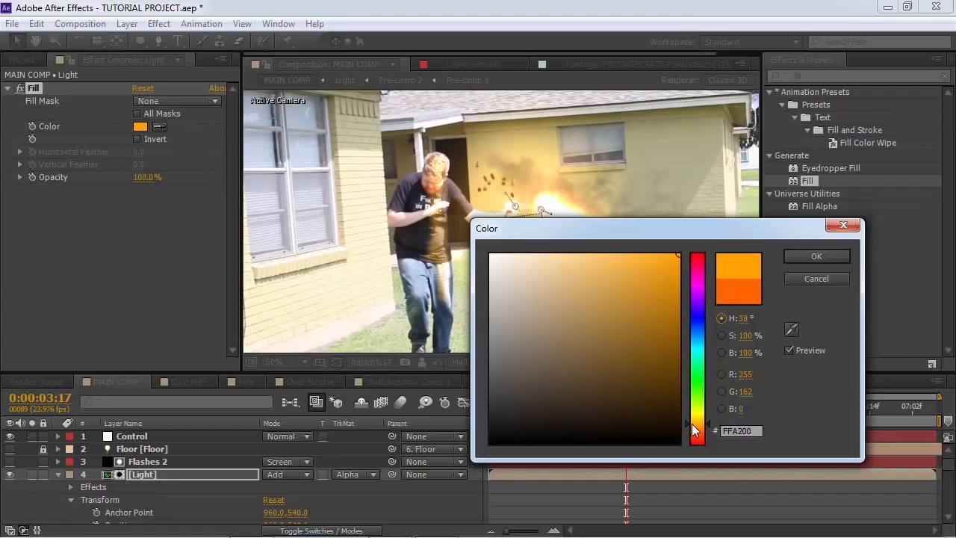
{"action": "left_click_drag", "start_coordinate": [692, 422], "coordinate": [688, 416]}
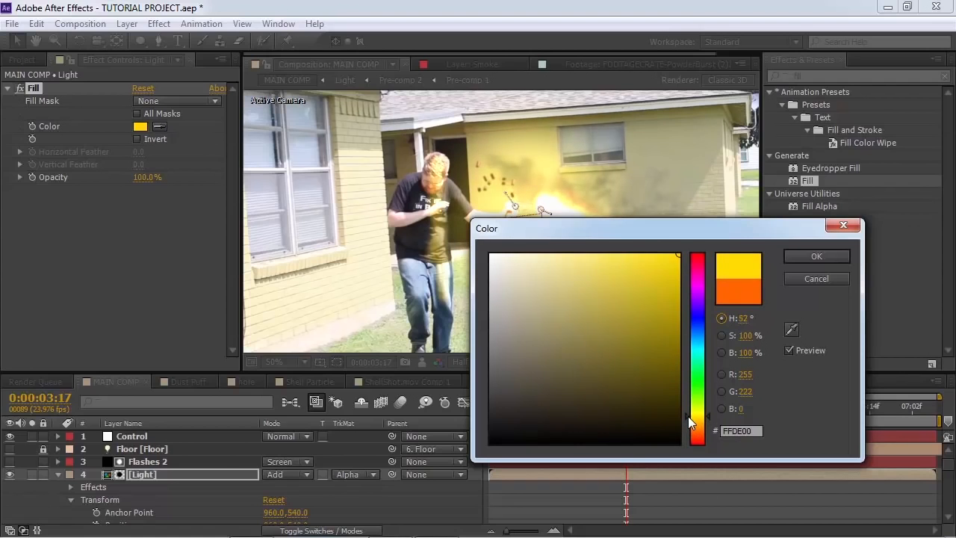
{"action": "key", "text": "Return"}
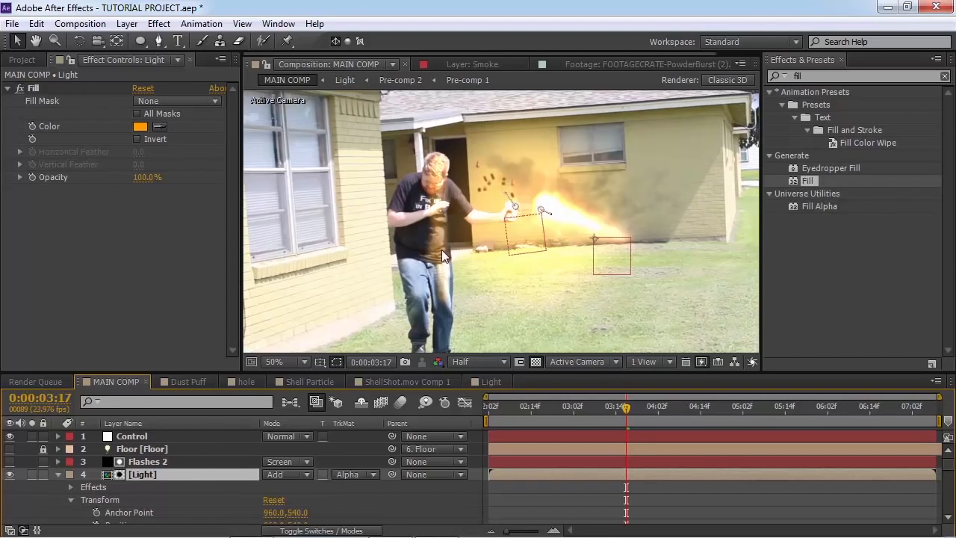
{"action": "key", "text": "period"}
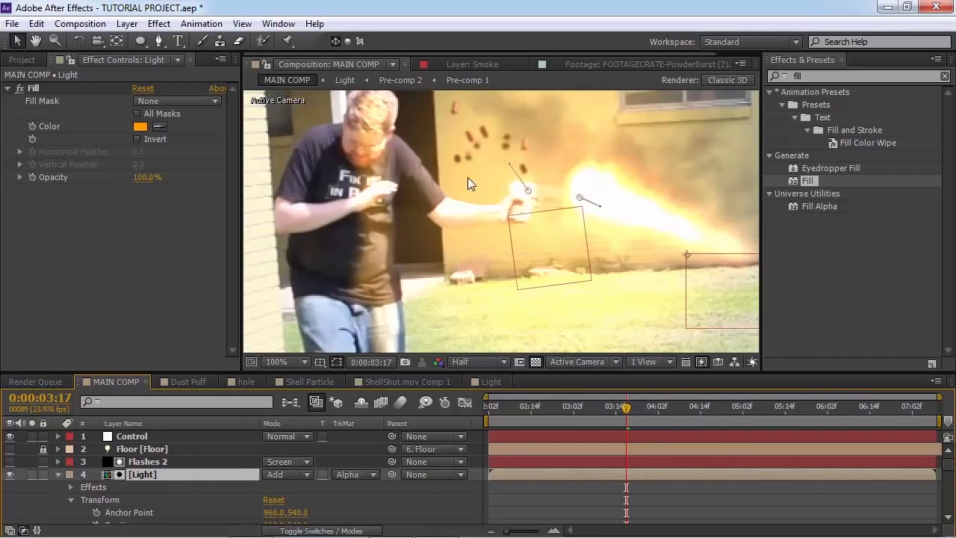
{"action": "key", "text": "comma"}
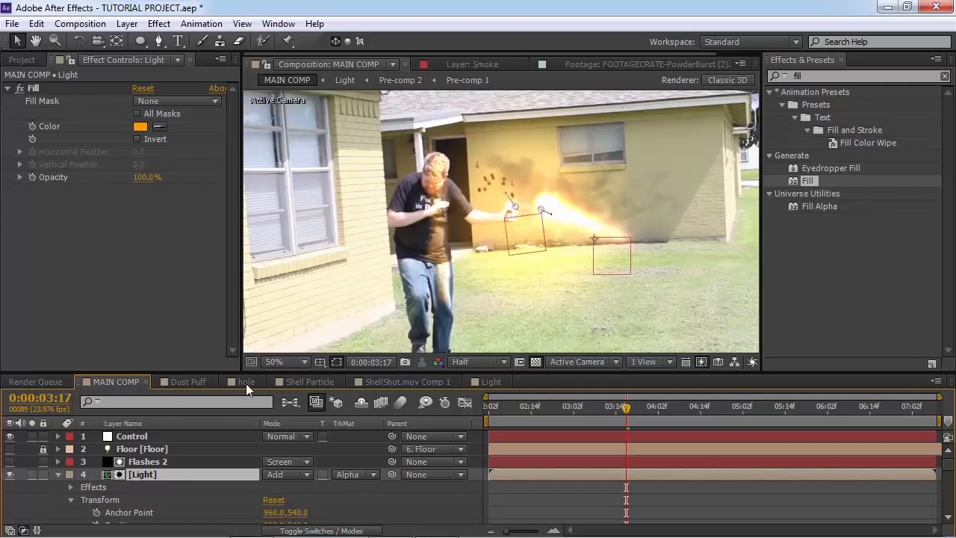
Duplicate the Flashes 2 matte and the Light layer together
{"action": "left_click", "coordinate": [153, 462], "text": "ctrl"}
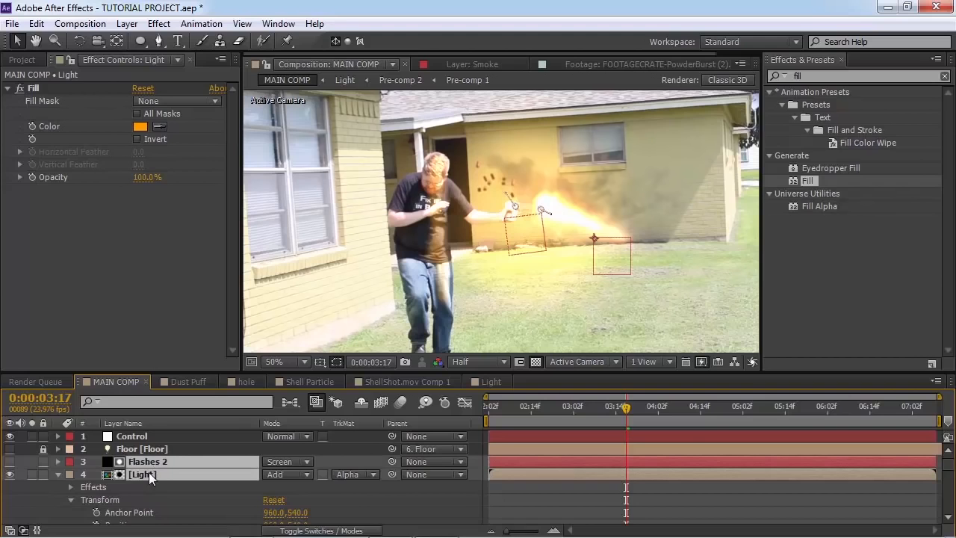
{"action": "key", "text": "ctrl+d"}
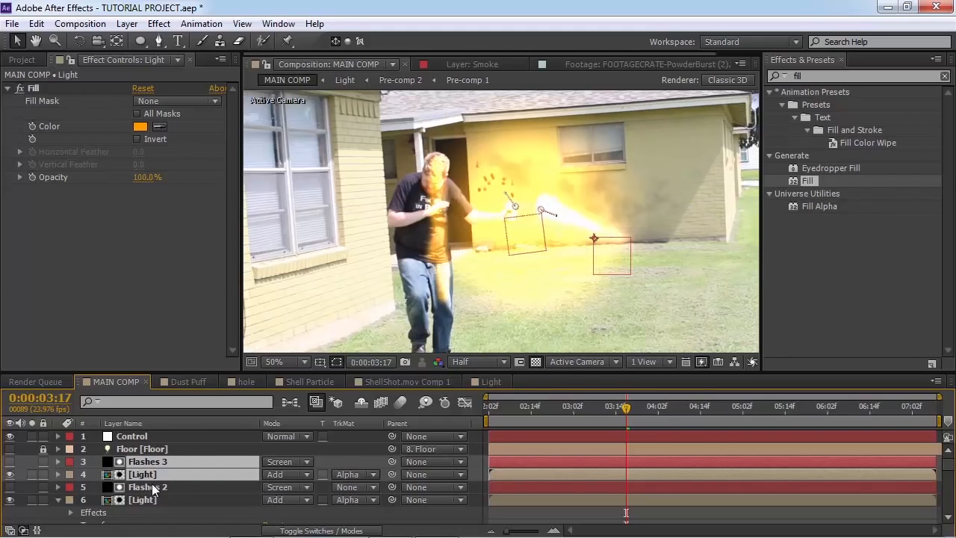
{"action": "left_click", "coordinate": [153, 489]}
Apply Fast Blur to the upper Light layer and set its Blurriness to about 69
{"action": "left_click", "coordinate": [144, 476]}
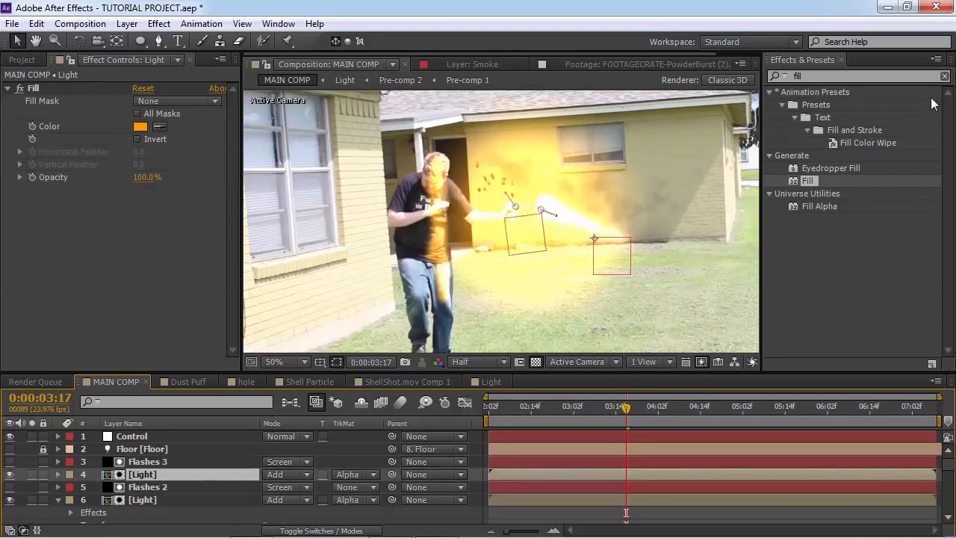
{"action": "left_click", "coordinate": [833, 75]}
{"action": "type", "text": "fas"}
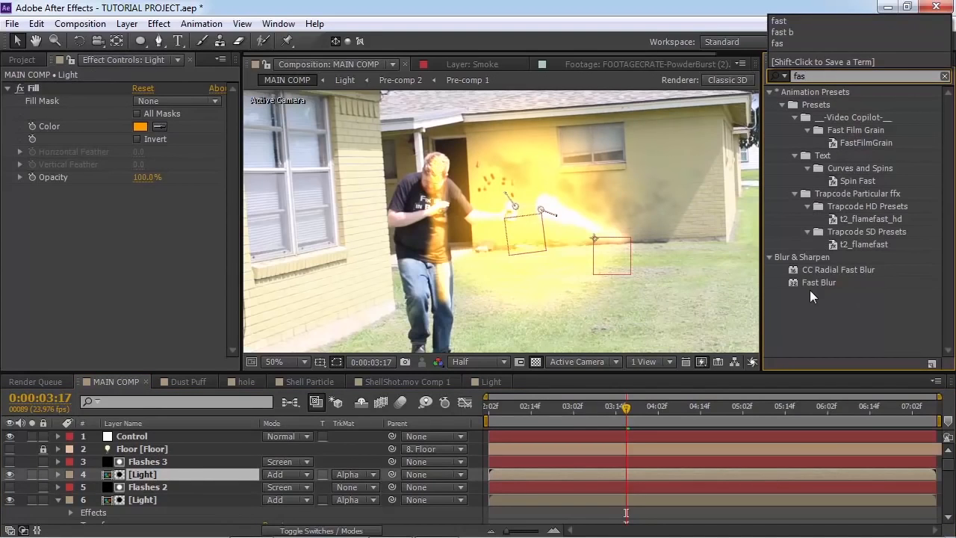
{"action": "left_click_drag", "start_coordinate": [815, 283], "coordinate": [255, 200]}
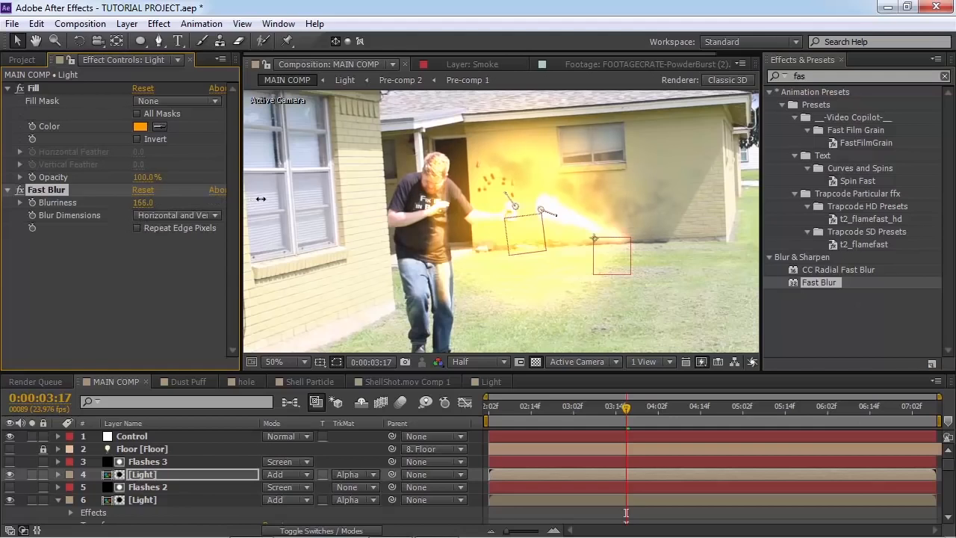
{"action": "left_click_drag", "start_coordinate": [143, 205], "coordinate": [67, 215]}
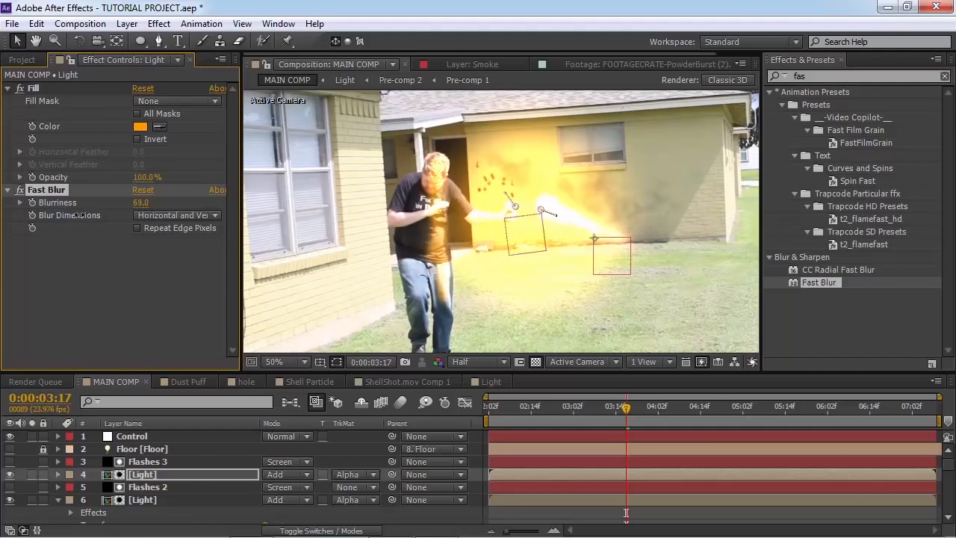
Set the upper Light layer's Fill color to the deeper orange FF7200
{"action": "left_click", "coordinate": [142, 127]}
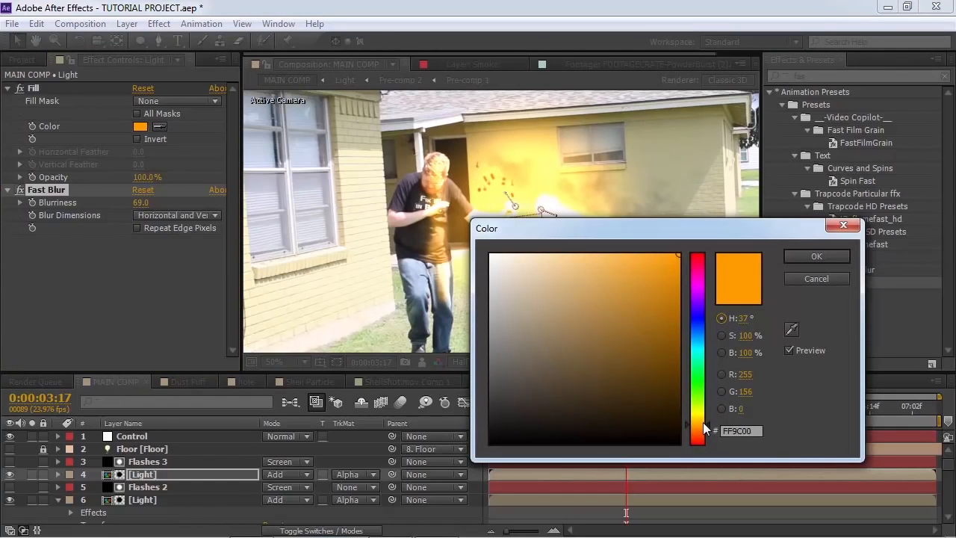
{"action": "left_click_drag", "start_coordinate": [703, 423], "coordinate": [701, 429]}
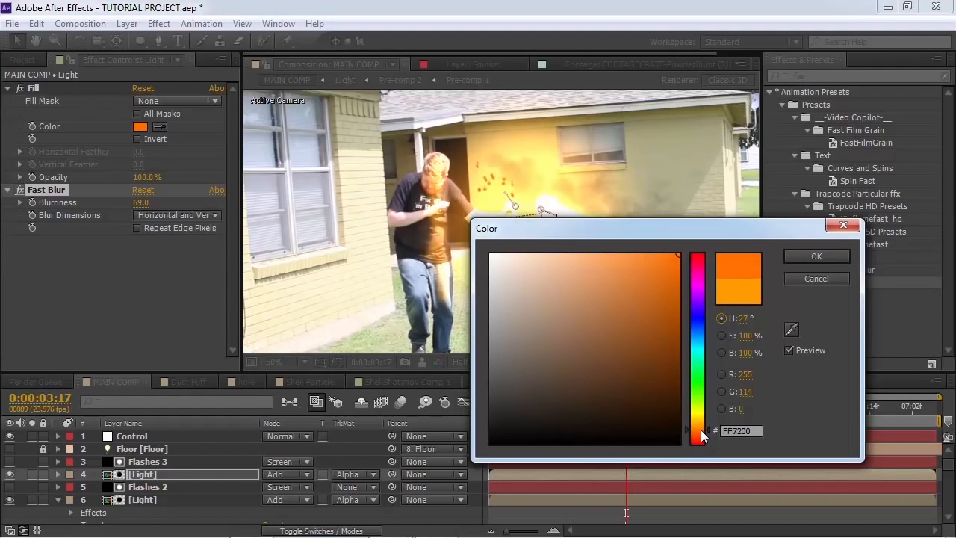
{"action": "left_click", "coordinate": [815, 262]}
Set the lower Light layer's Fill color to the paler orange F9BE62
{"action": "left_click", "coordinate": [133, 487]}
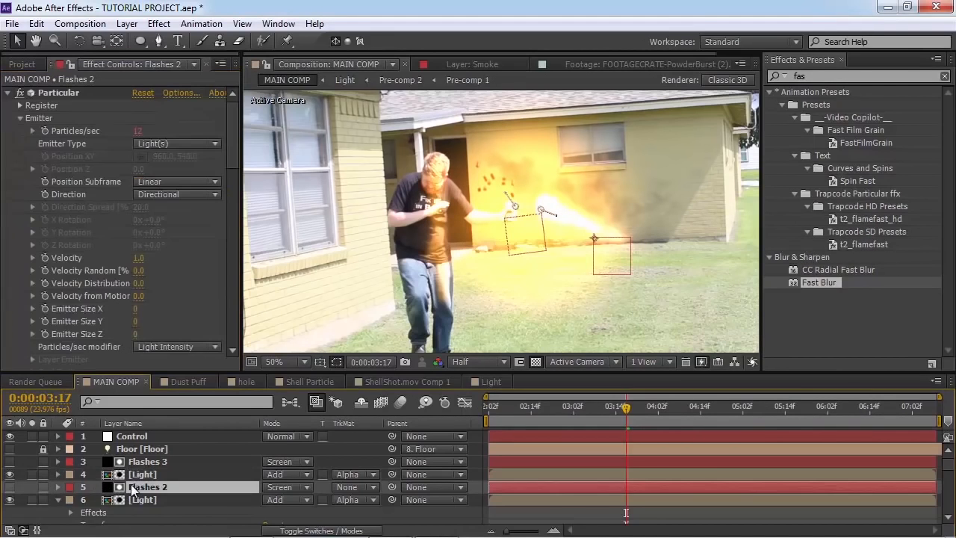
{"action": "left_click", "coordinate": [143, 500]}
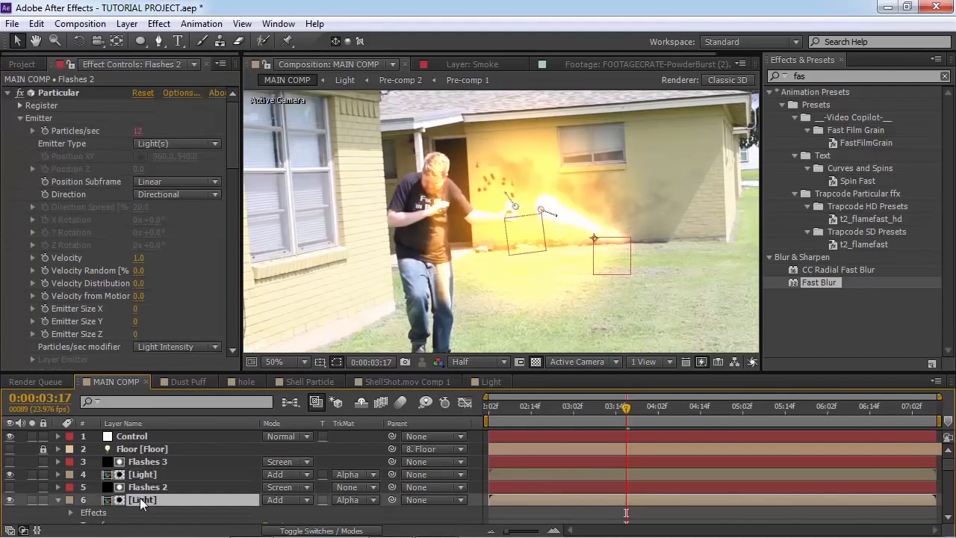
{"action": "left_click", "coordinate": [139, 127]}
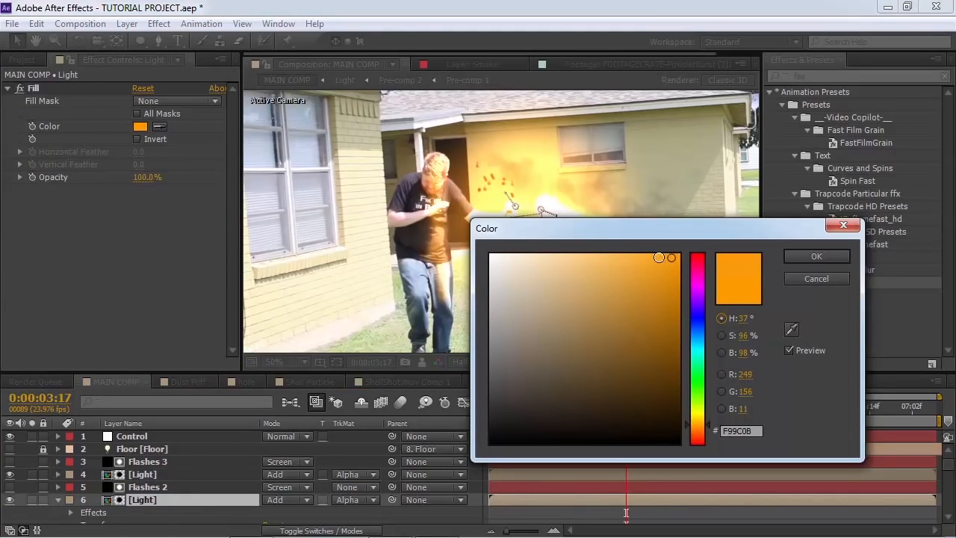
{"action": "left_click_drag", "start_coordinate": [664, 258], "coordinate": [482, 253]}
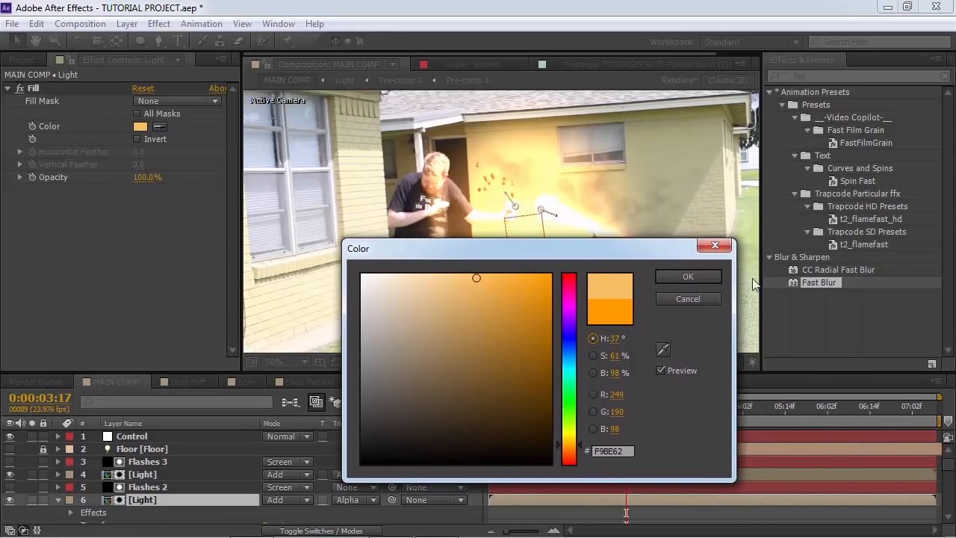
{"action": "left_click", "coordinate": [710, 276]}
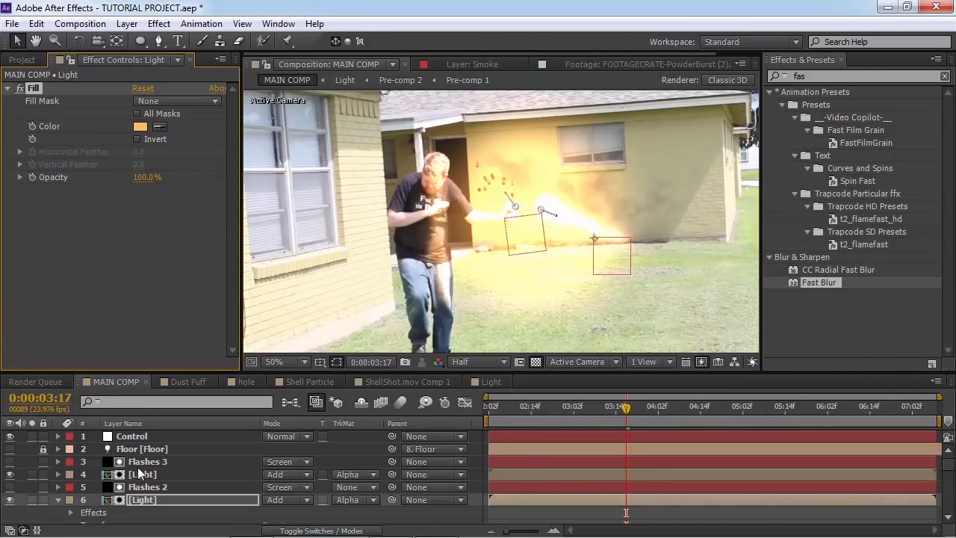
Adjust the lower Light layer's Opacity to about 31%
{"action": "scroll", "coordinate": [127, 508], "scroll_direction": "down", "scroll_amount": 1}
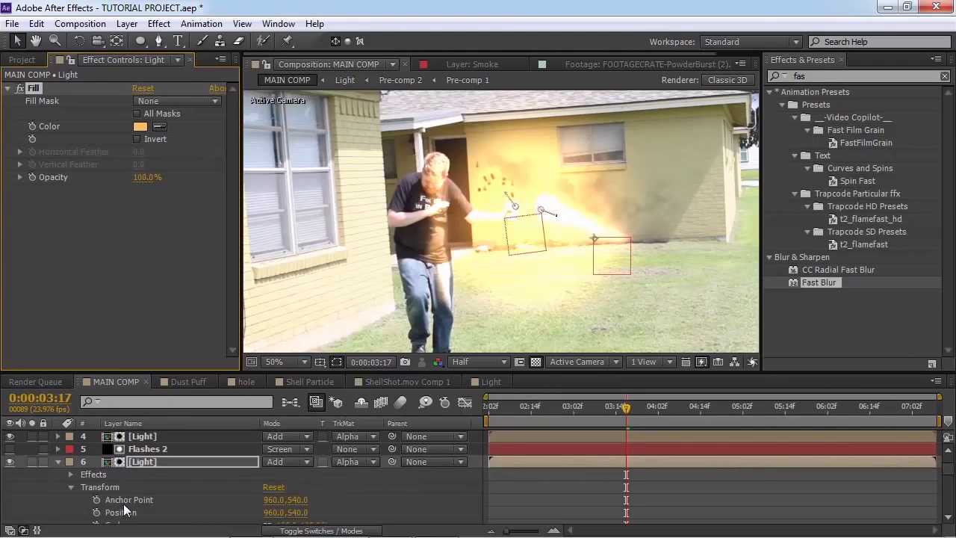
{"action": "scroll", "coordinate": [165, 511], "scroll_direction": "down", "scroll_amount": 1}
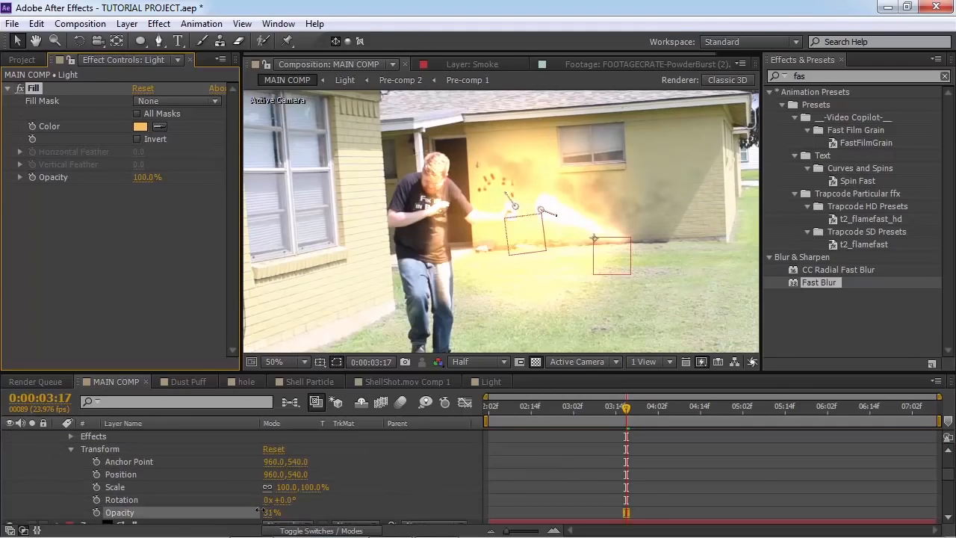
{"action": "scroll", "coordinate": [209, 490], "scroll_direction": "up", "scroll_amount": 2}
Expand the upper Light layer's properties to reach its Opacity
{"action": "left_click", "coordinate": [142, 475]}
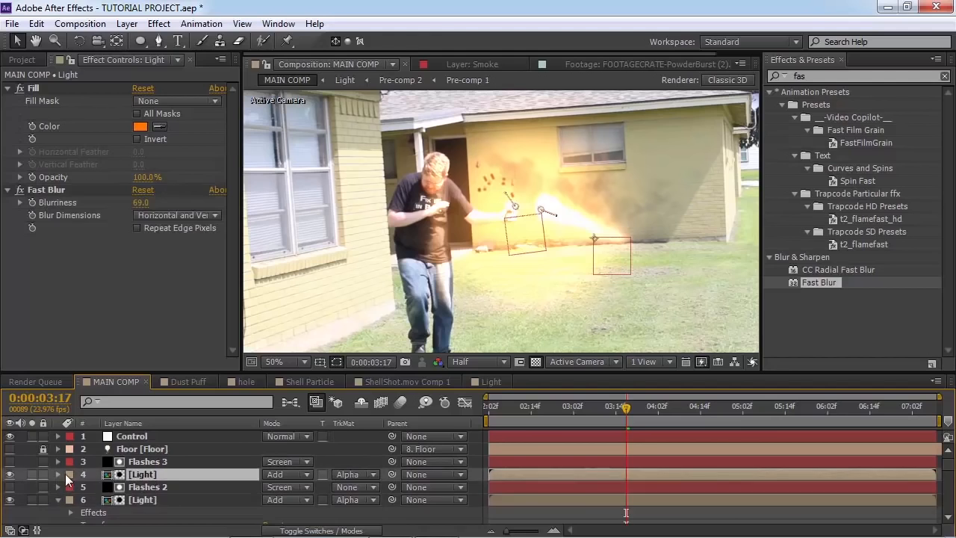
{"action": "left_click", "coordinate": [58, 475]}
{"action": "scroll", "coordinate": [81, 460], "scroll_direction": "down", "scroll_amount": 2}
{"action": "scroll", "coordinate": [80, 458], "scroll_direction": "up", "scroll_amount": 1}
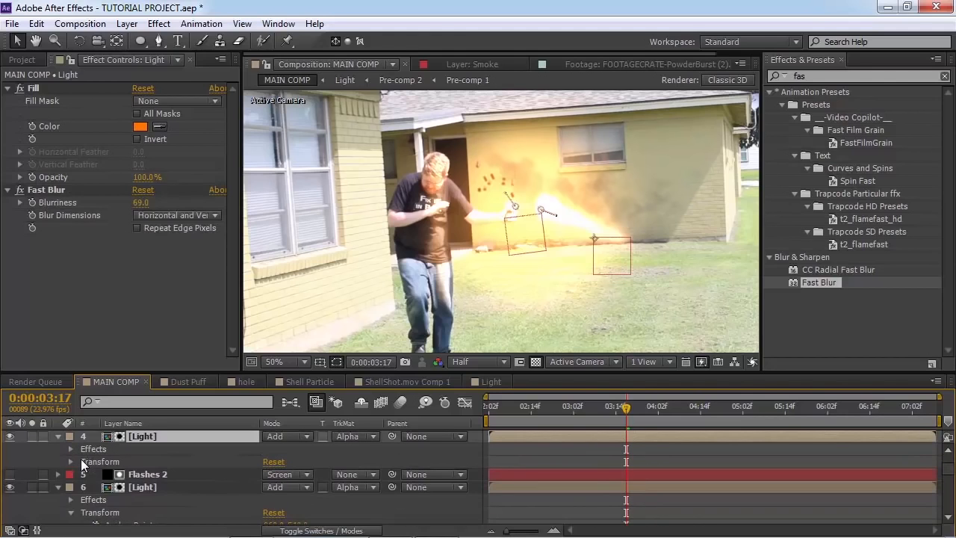
{"action": "scroll", "coordinate": [71, 463], "scroll_direction": "down", "scroll_amount": 2}
{"action": "key", "text": "alt+shift+t"}
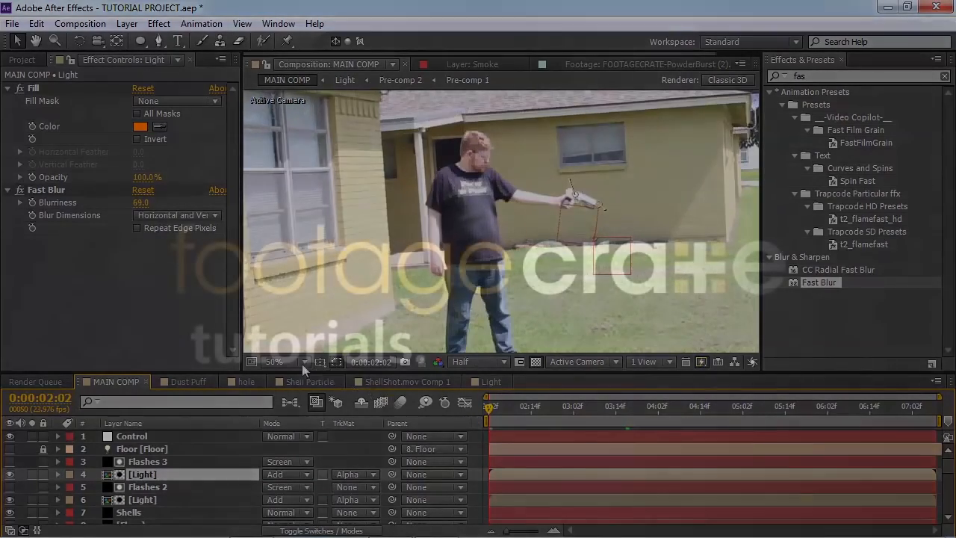
{"action": "left_click", "coordinate": [301, 363]}
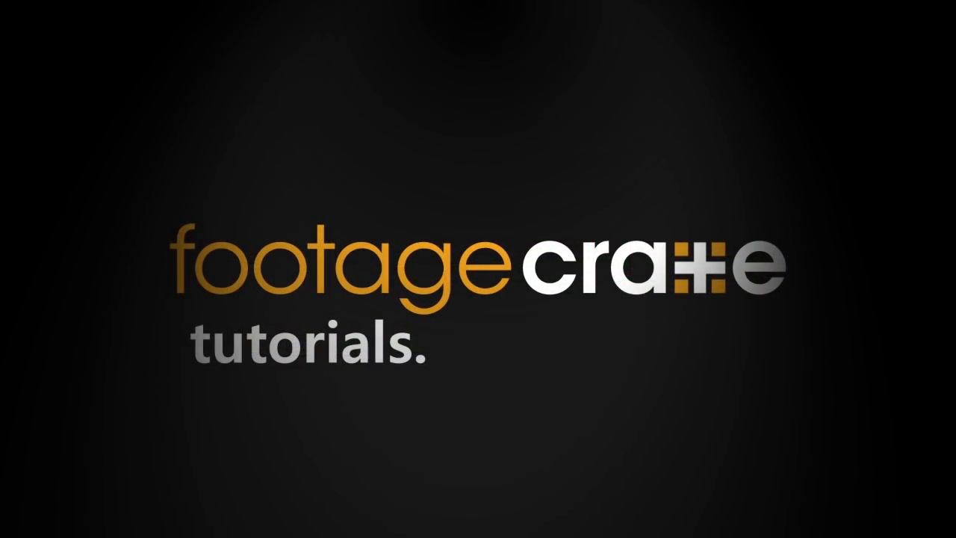